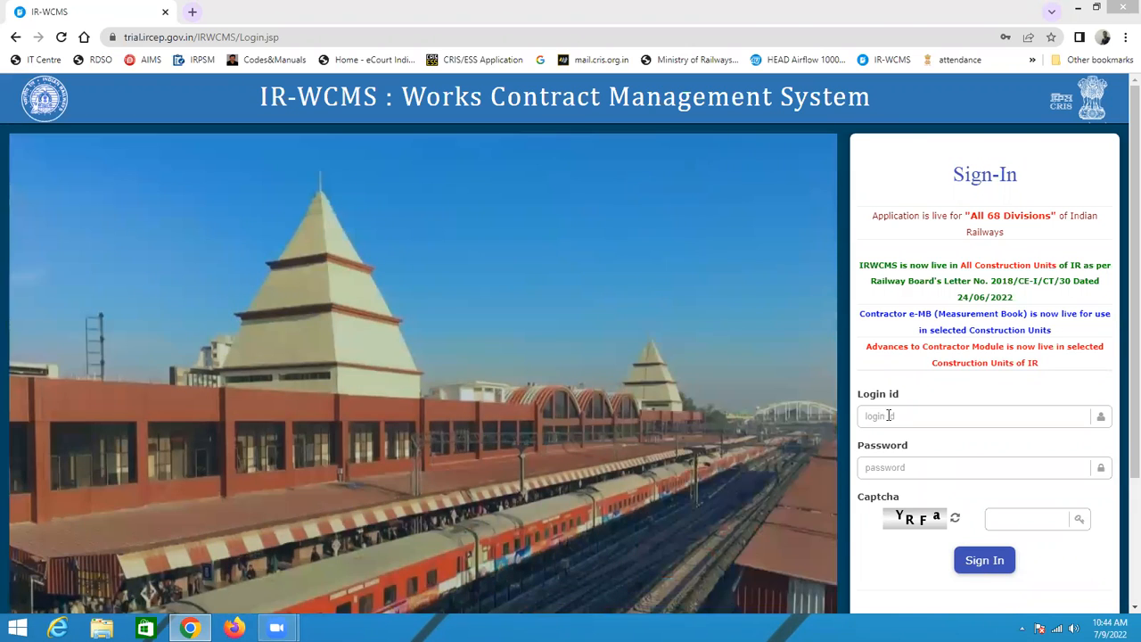
click(889, 416)
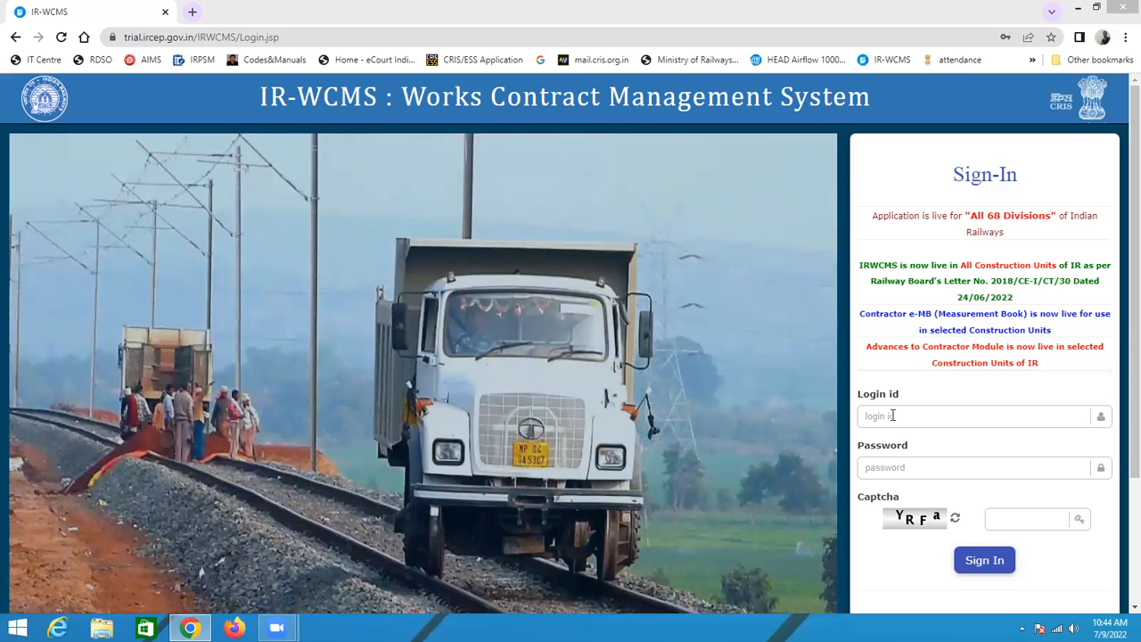
click(890, 416)
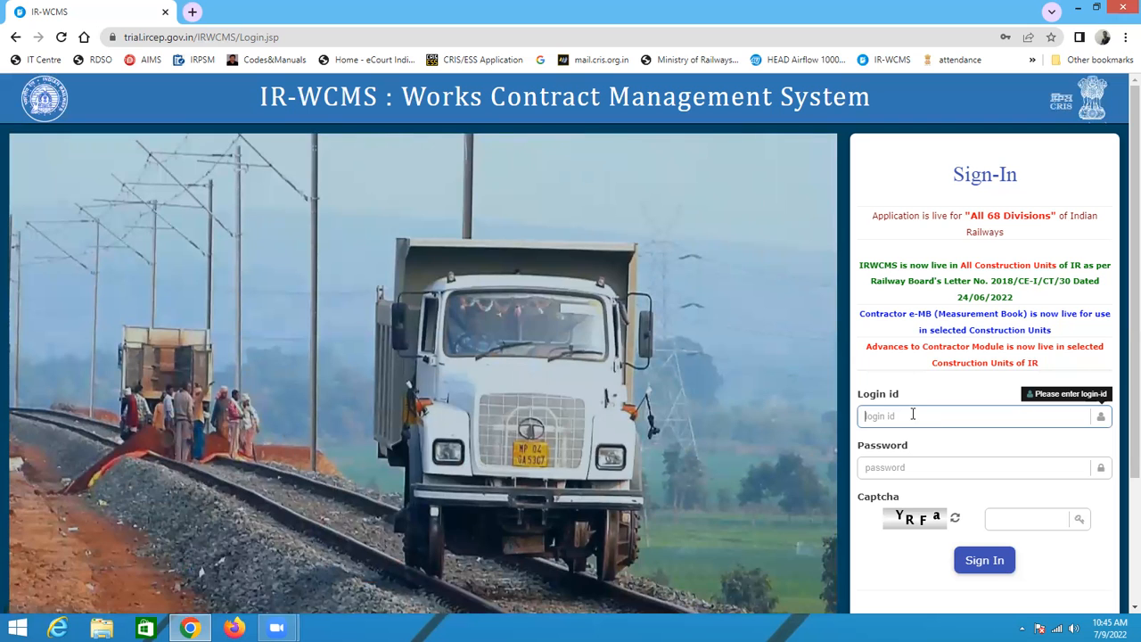
click(913, 413)
click(291, 37)
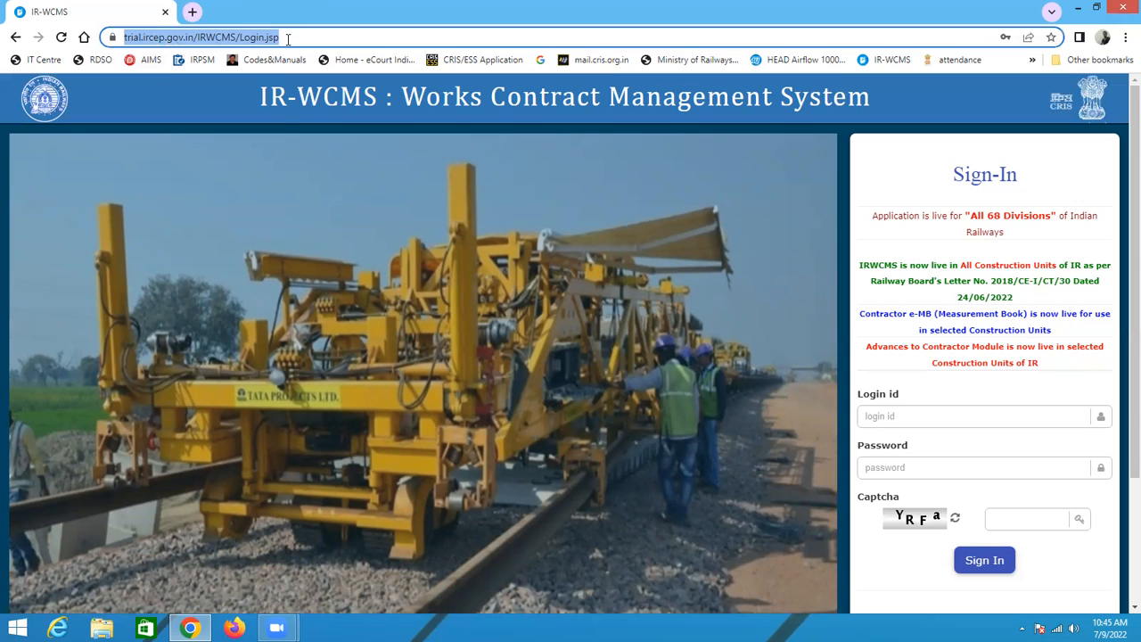
Step: Enter the administrator's login id in the sign-in form
click(911, 417)
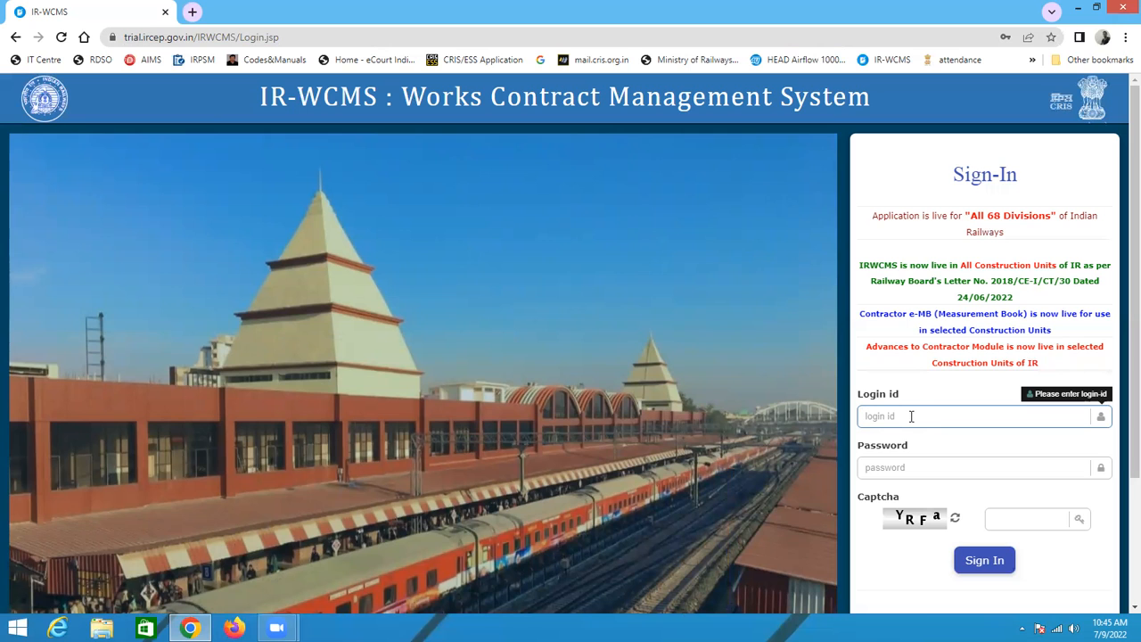
text(cc)
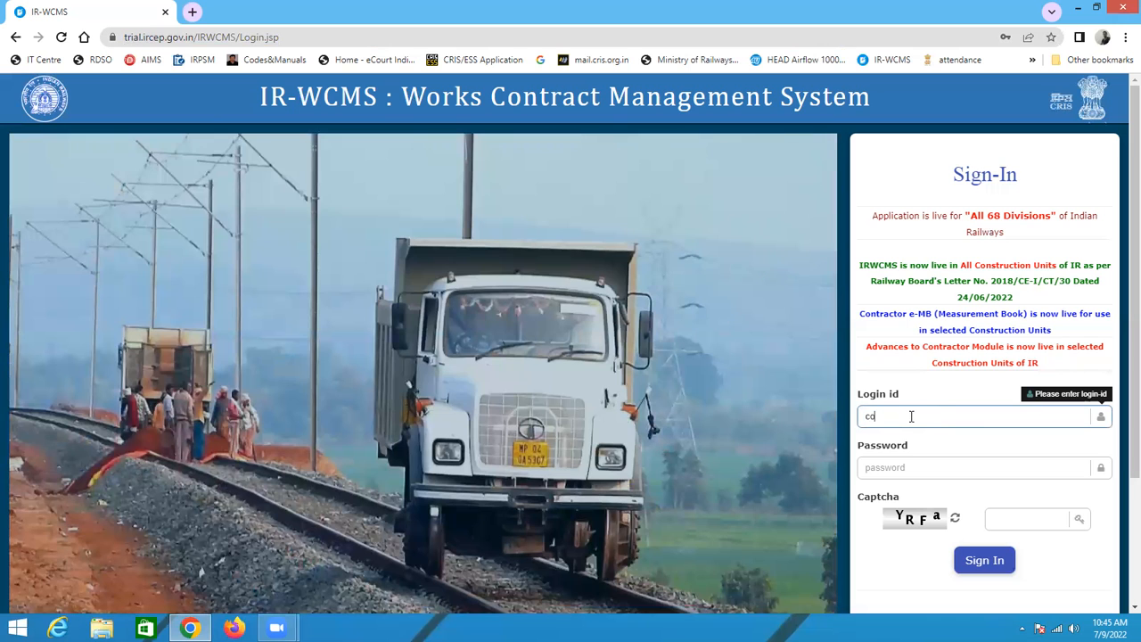
text(n)
key(BackSpace)
text(a)
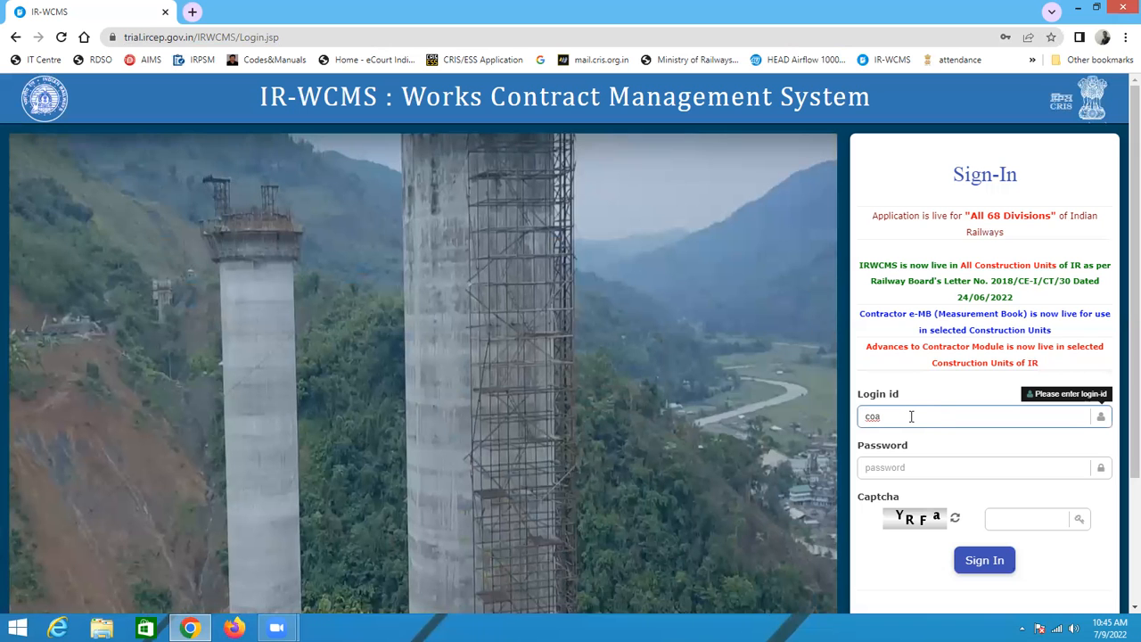
key(BackSpace)
key(BackSpace)
text(a)
text(s)
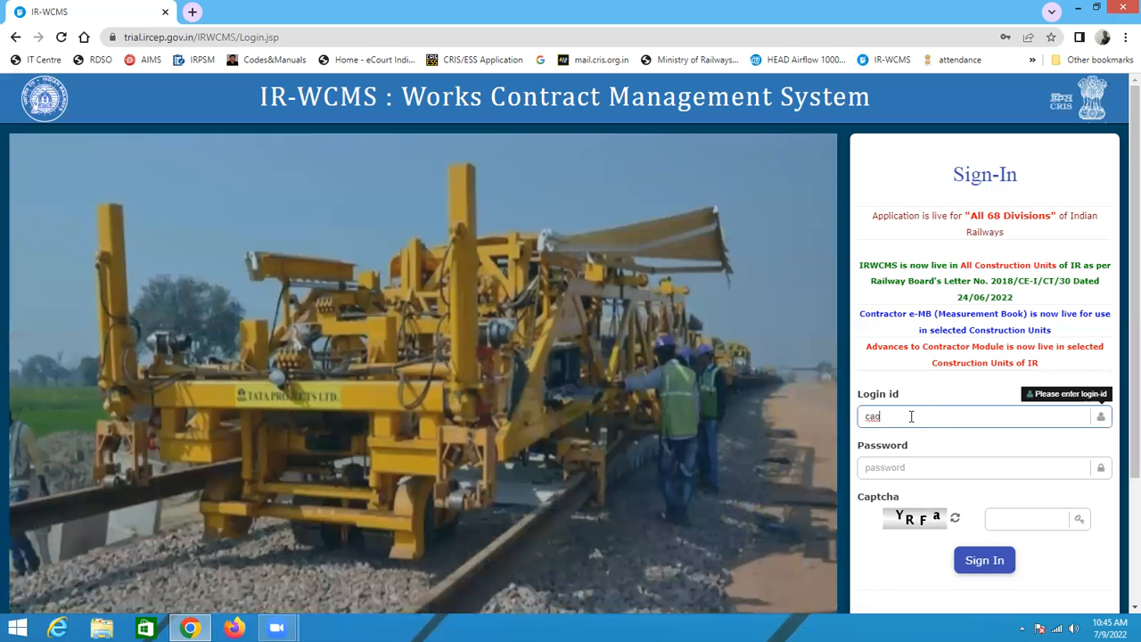
text(con1)
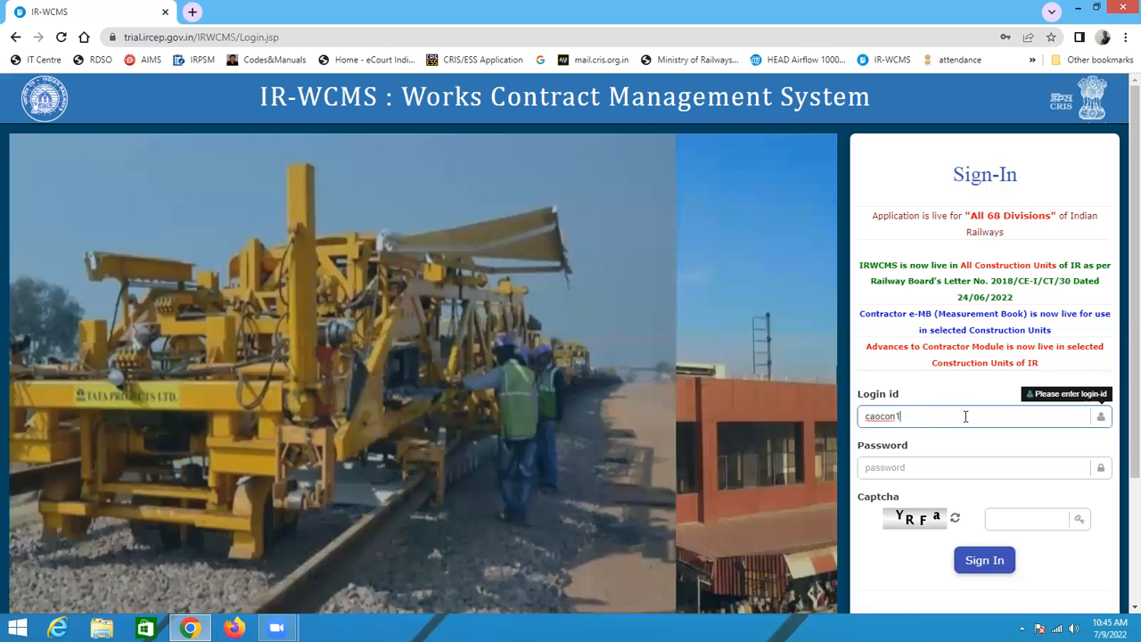
text(m)
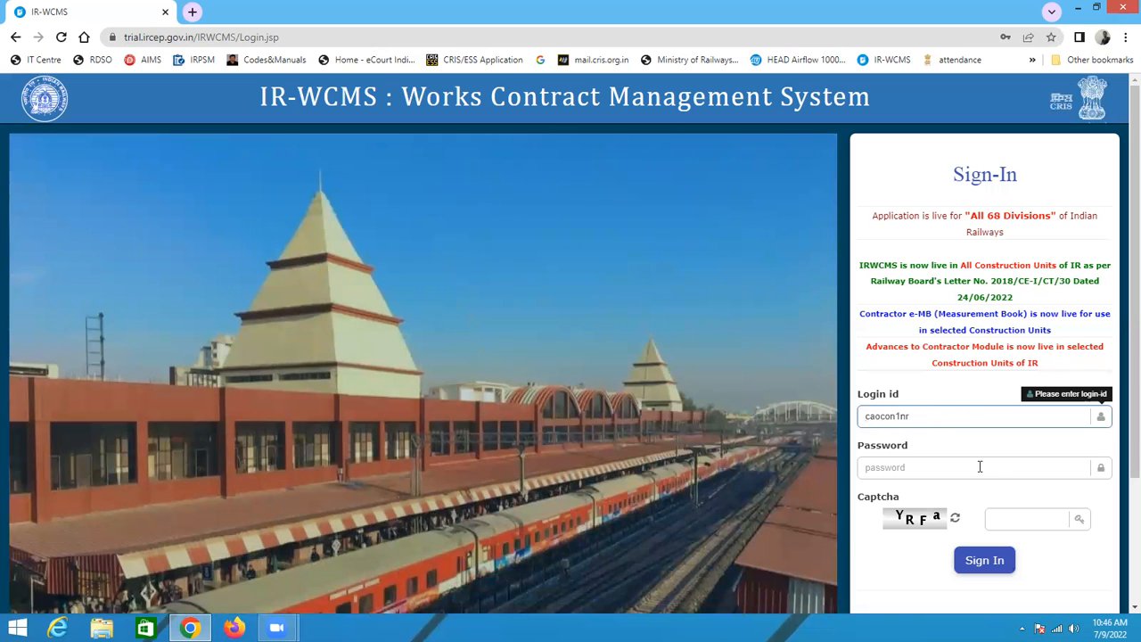
Step: Enter the account password in the sign-in form
click(914, 469)
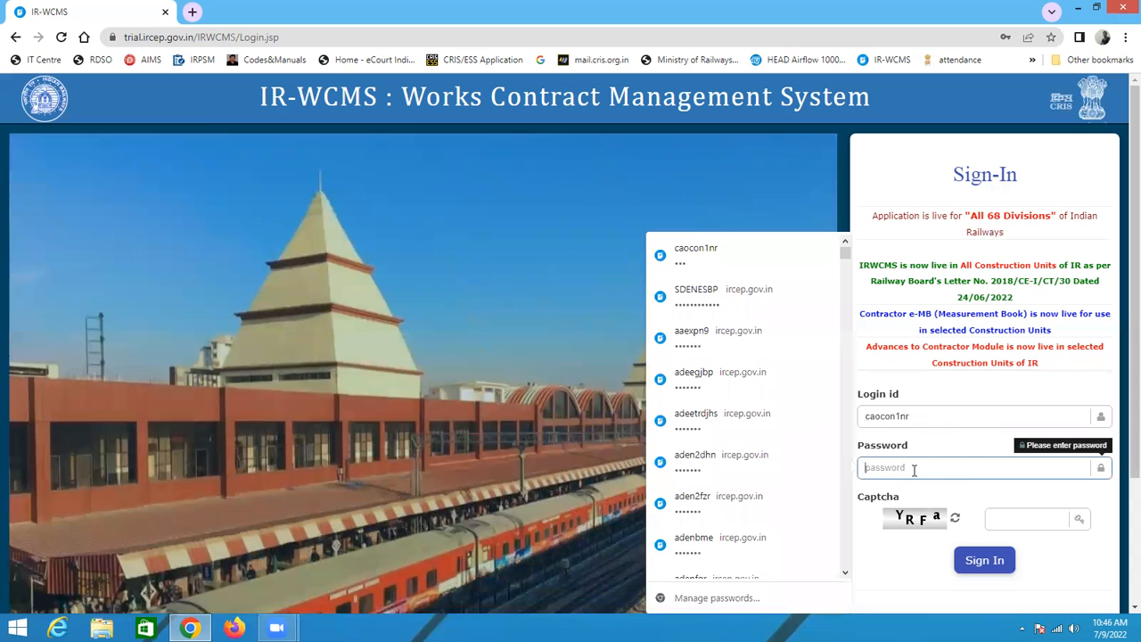
text(••)
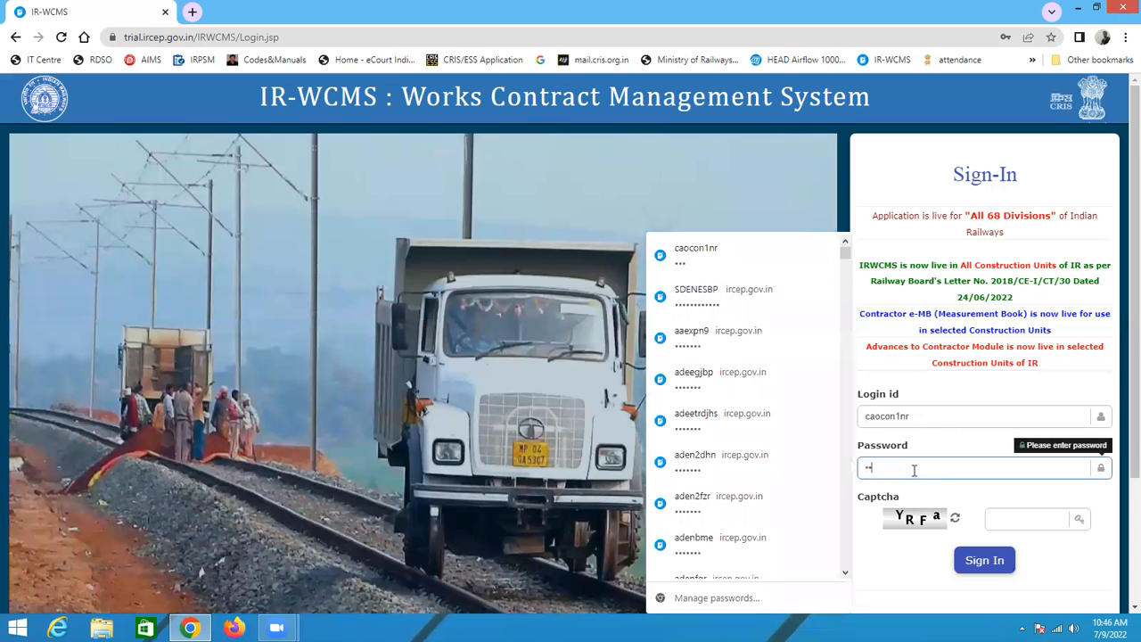
key(Tab)
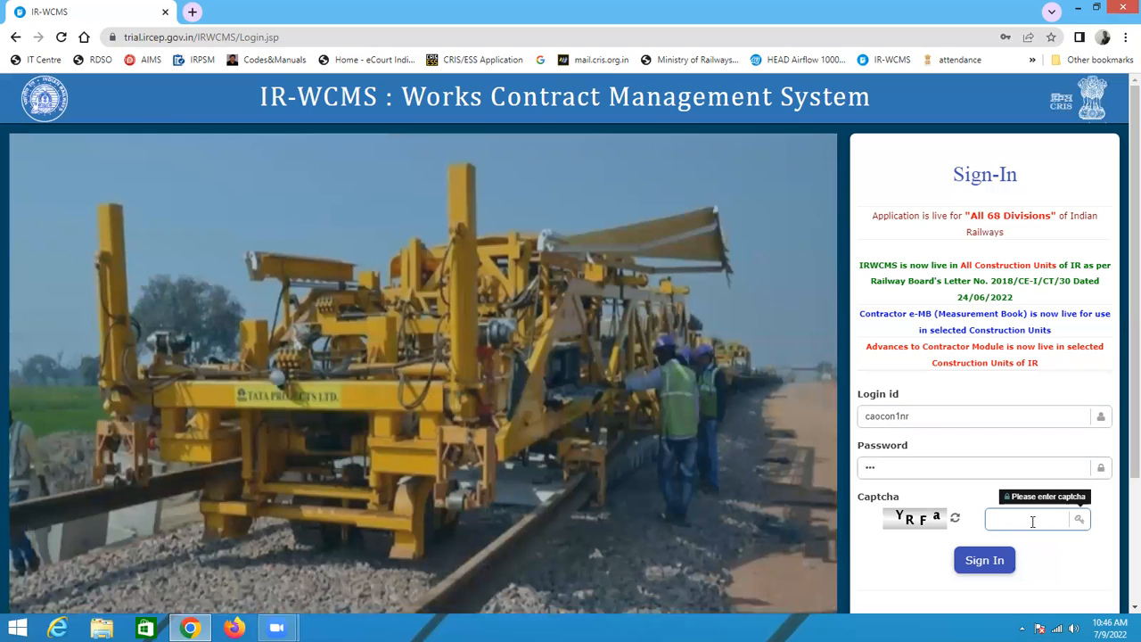
Step: Fill in the captcha text shown beside the field and sign in
text(YR)
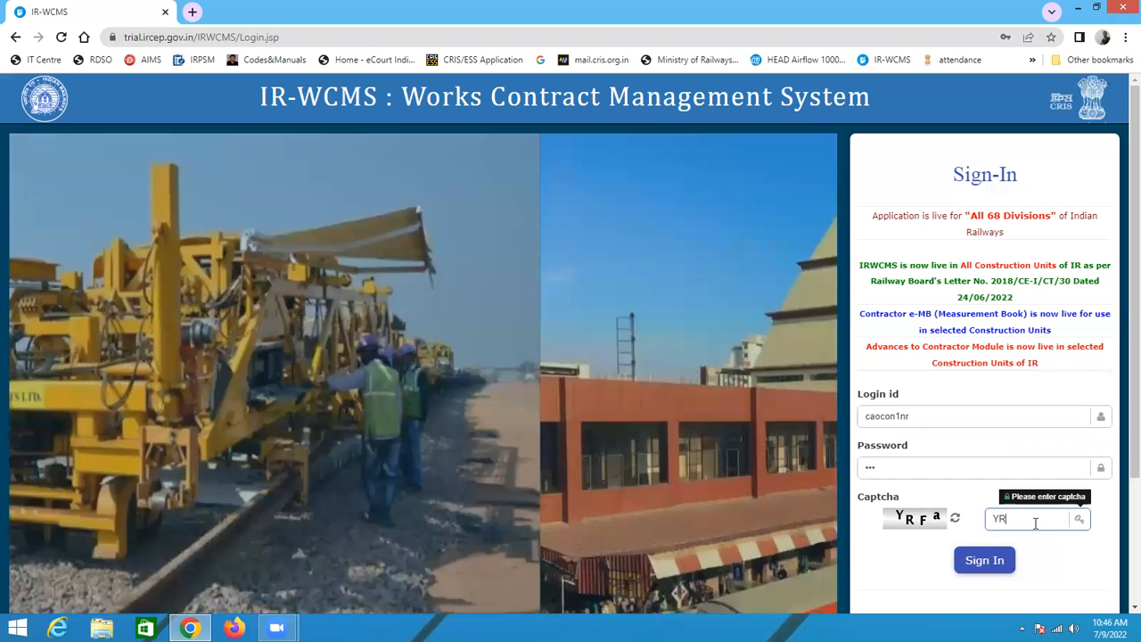
text(f)
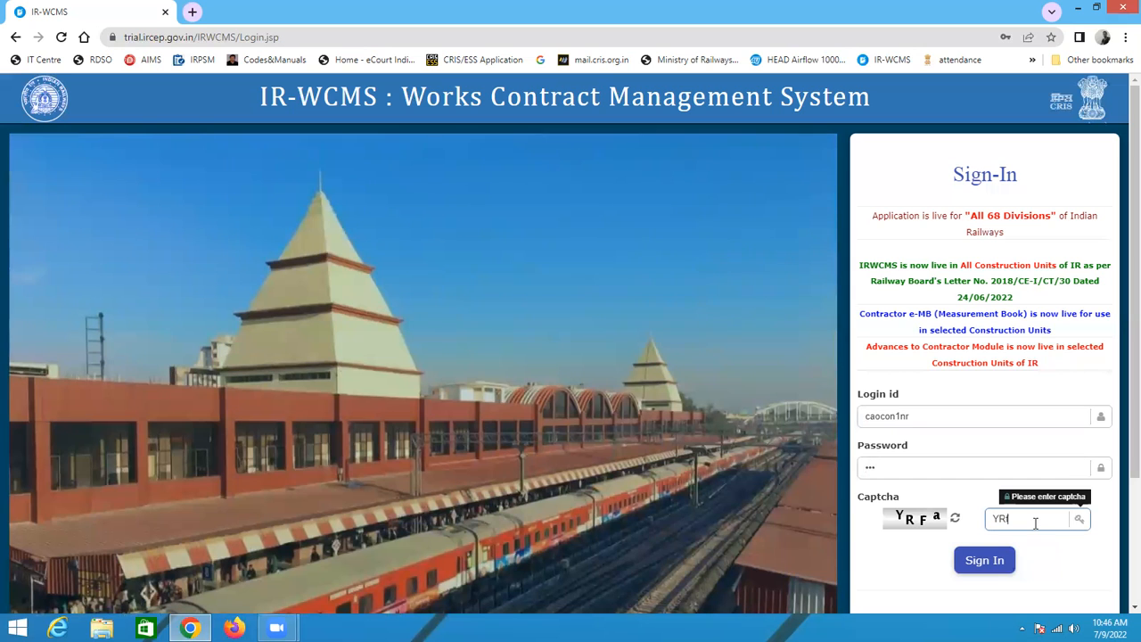
key(BackSpace)
text(Fa)
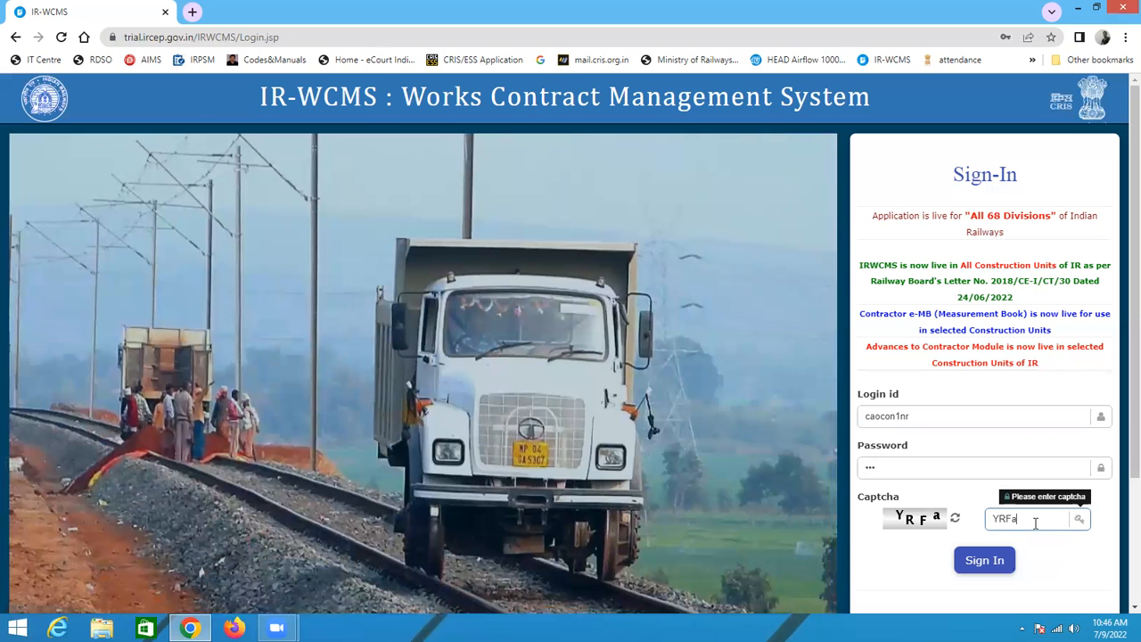
click(985, 564)
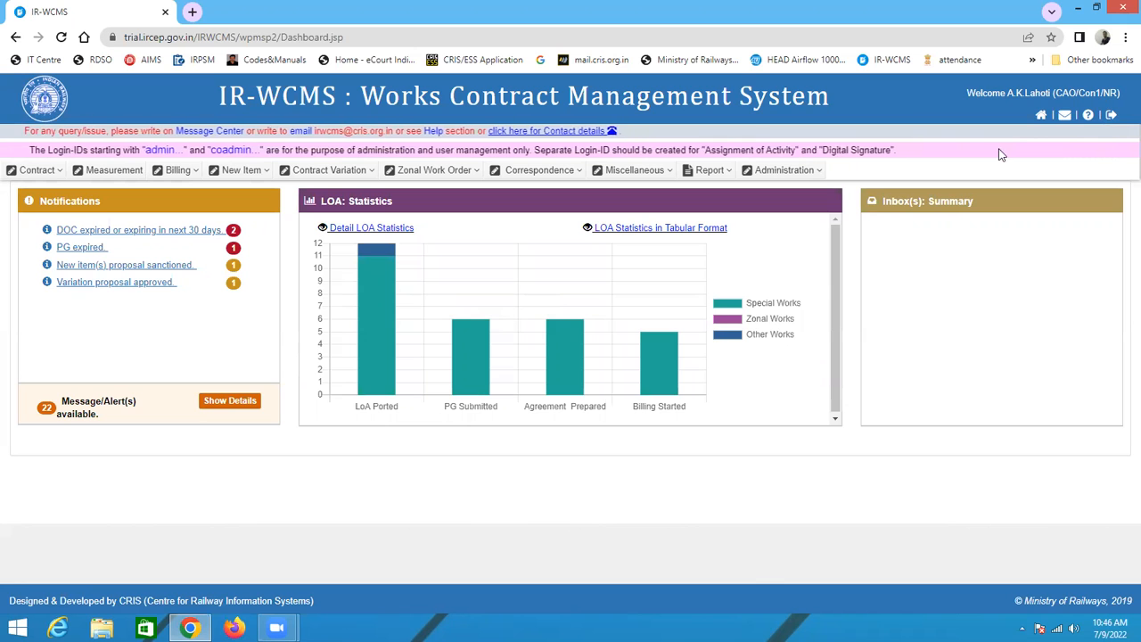
Step: Open the Mapping of LOA to Officer page from the administration options
click(777, 171)
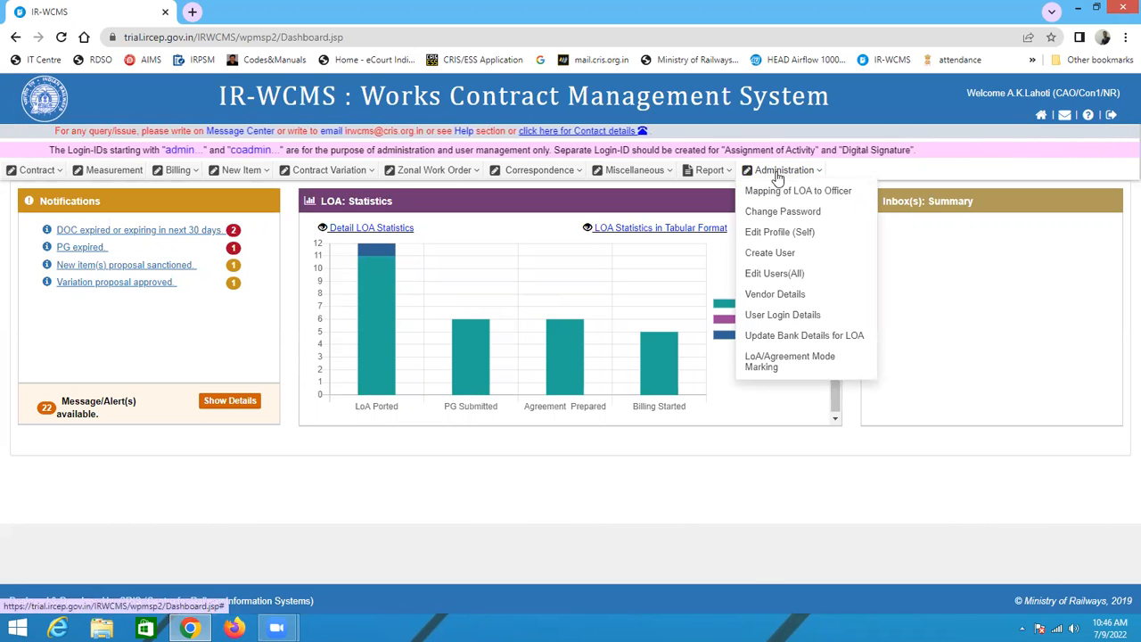
mouse_move(36, 170)
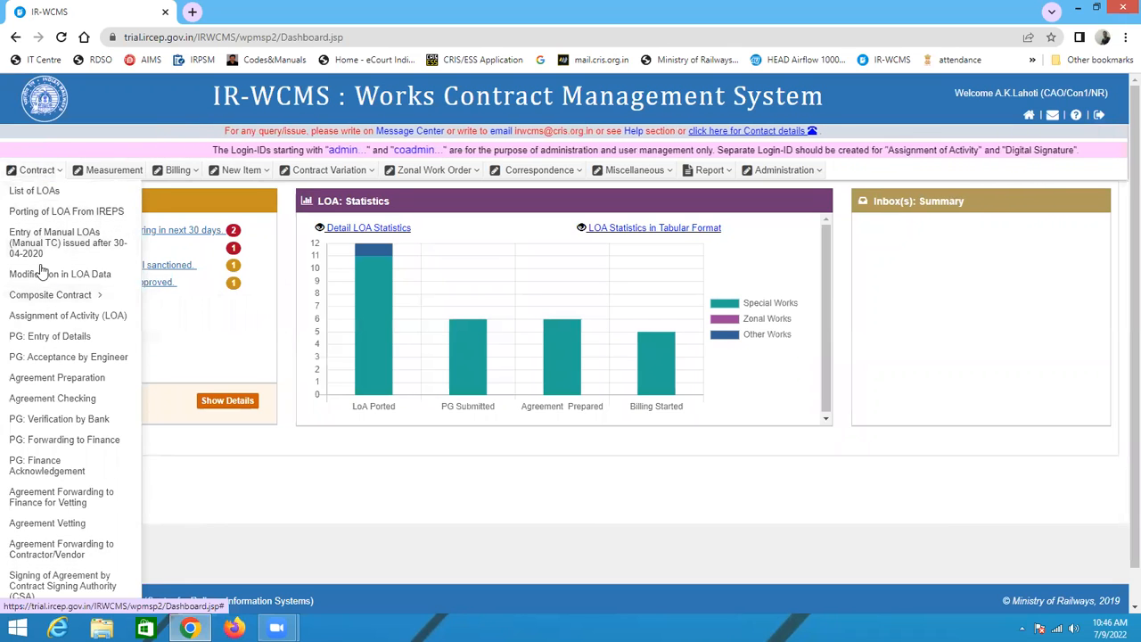
mouse_move(796, 178)
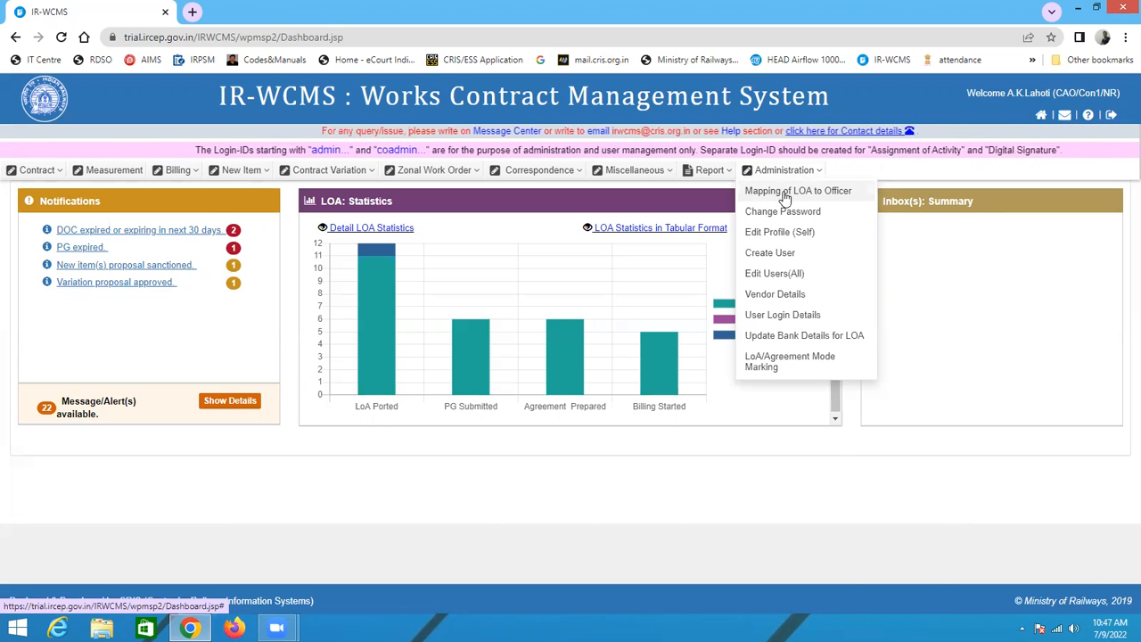
click(784, 193)
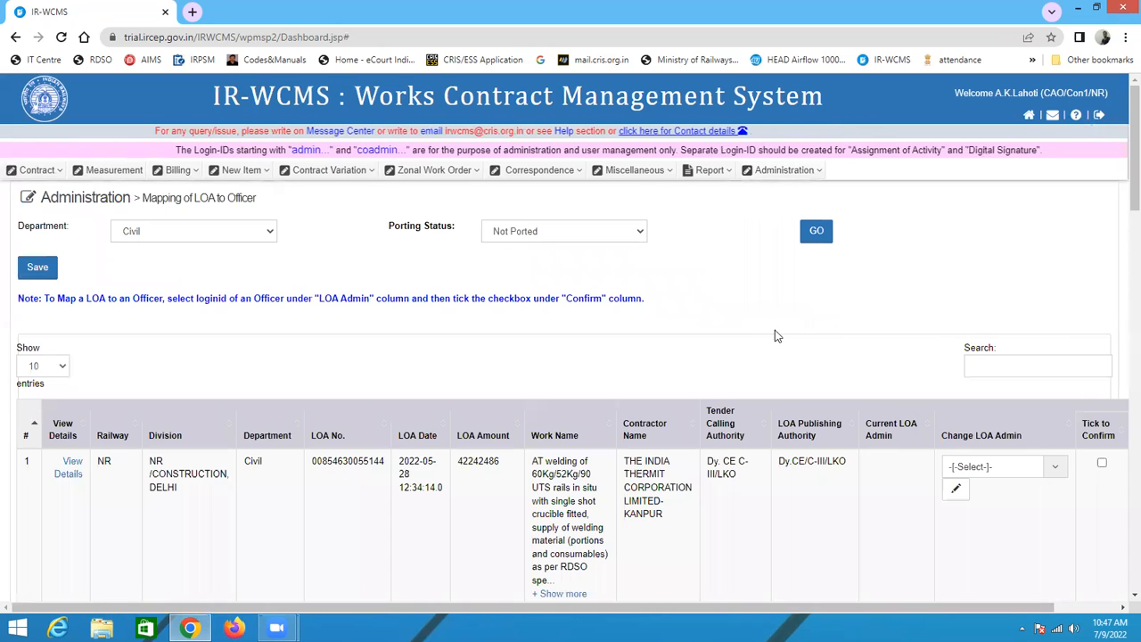
scroll(988, 351, down, 2)
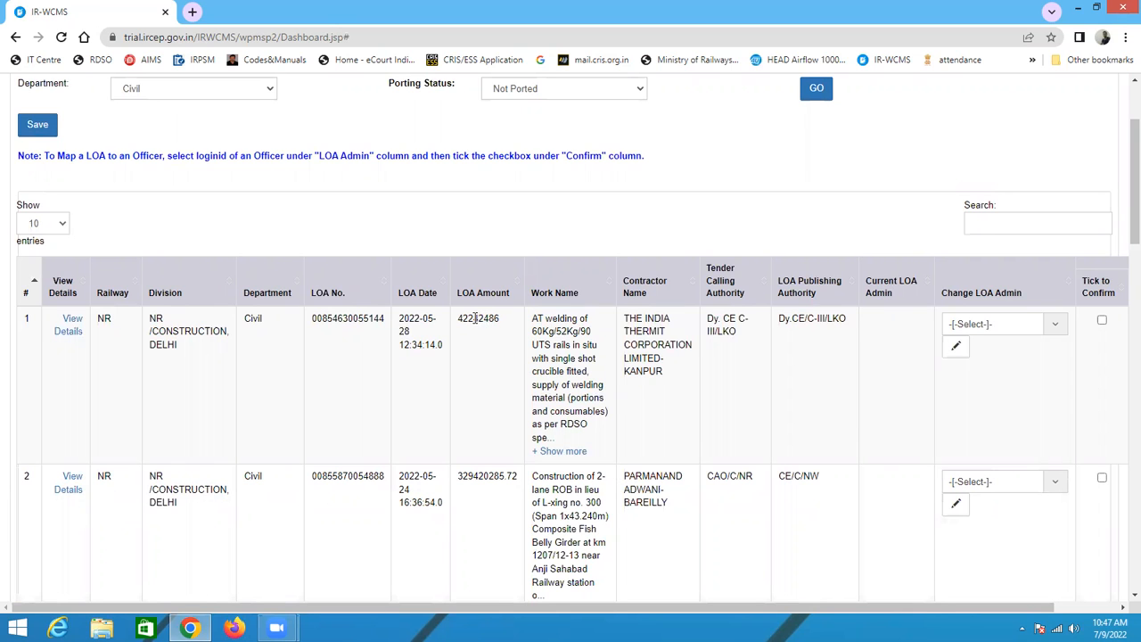
scroll(463, 319, down, 3)
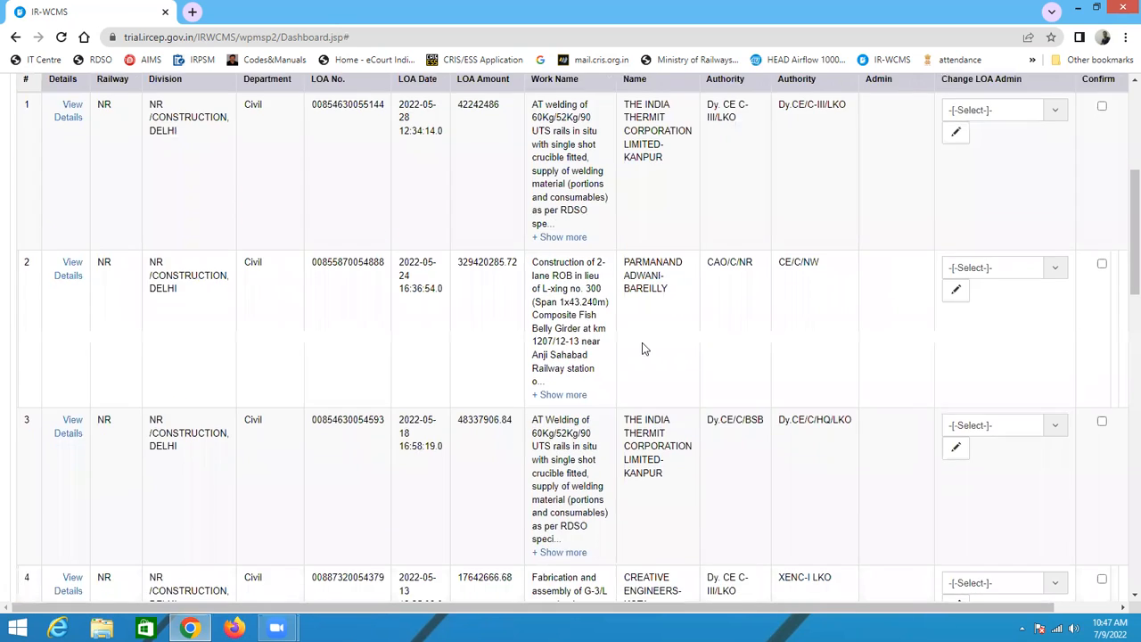
scroll(616, 418, down, 5)
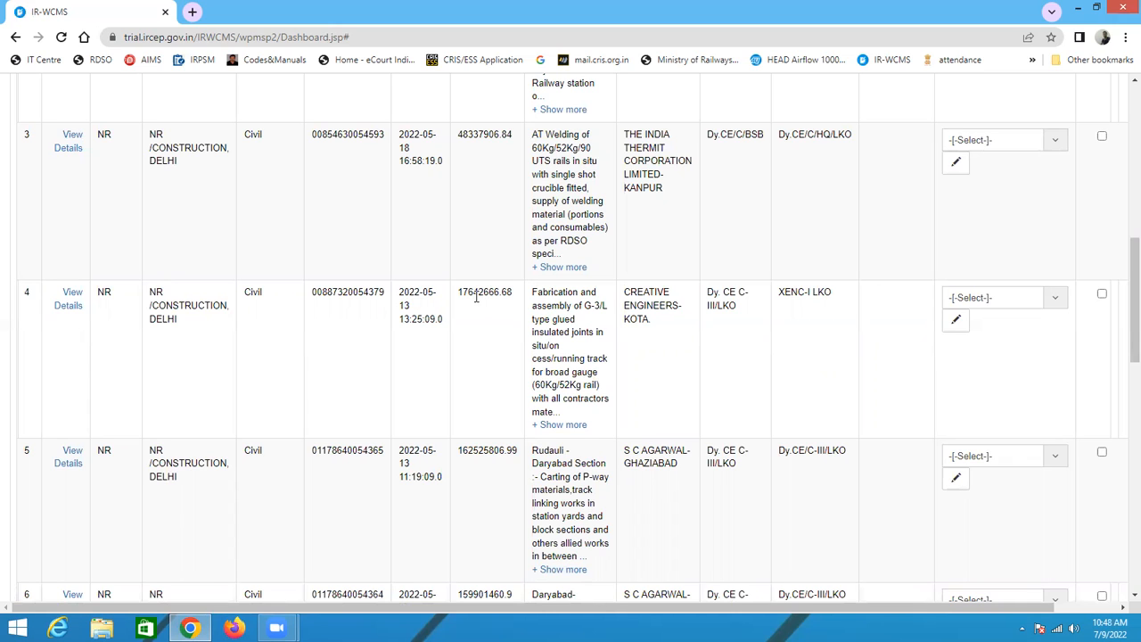
scroll(476, 298, down, 3)
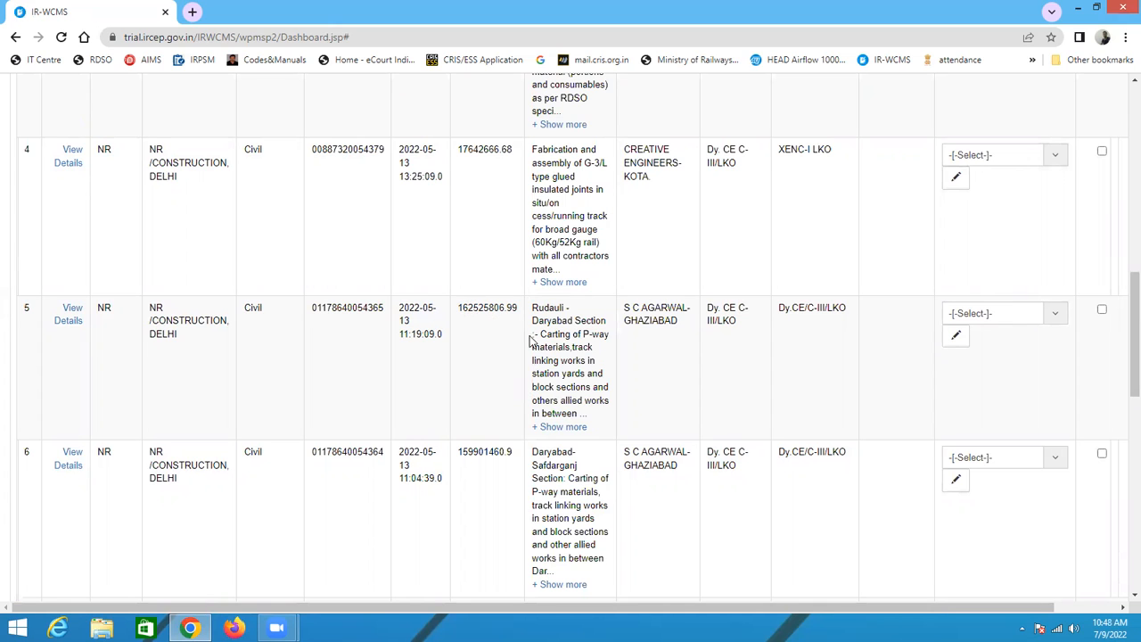
scroll(533, 342, down, 2)
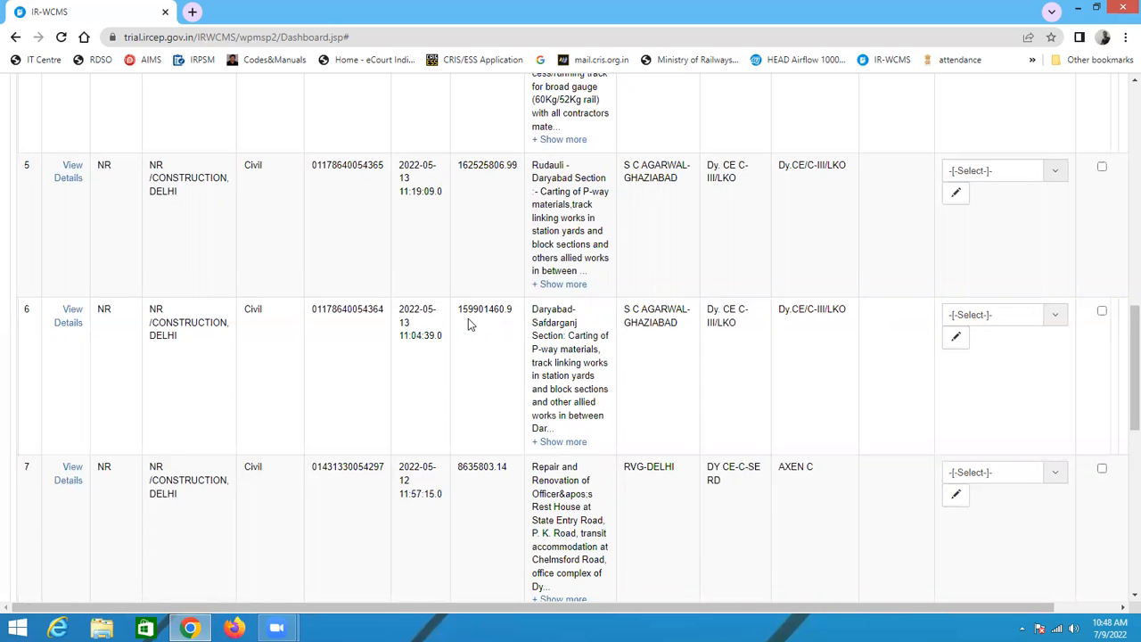
scroll(473, 298, up, 1)
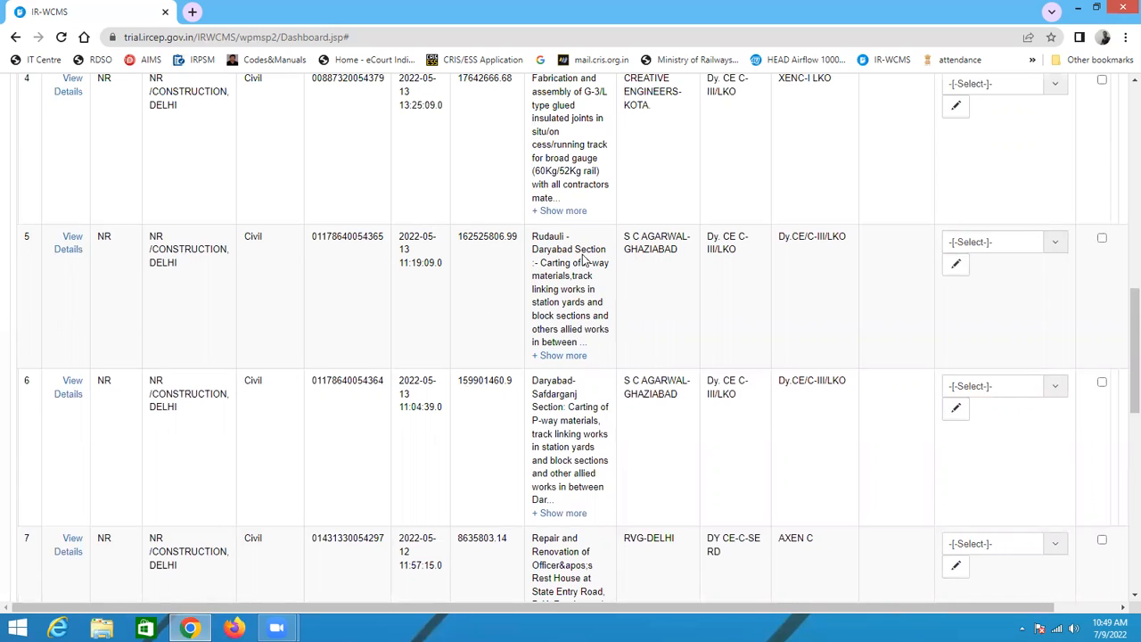
click(988, 250)
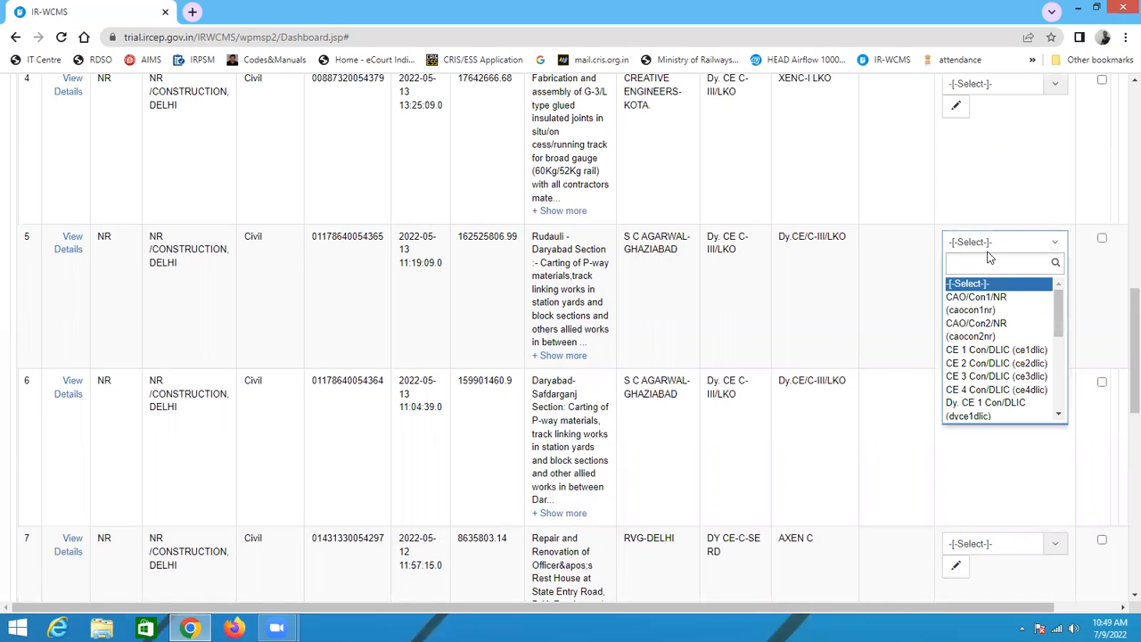
click(1024, 350)
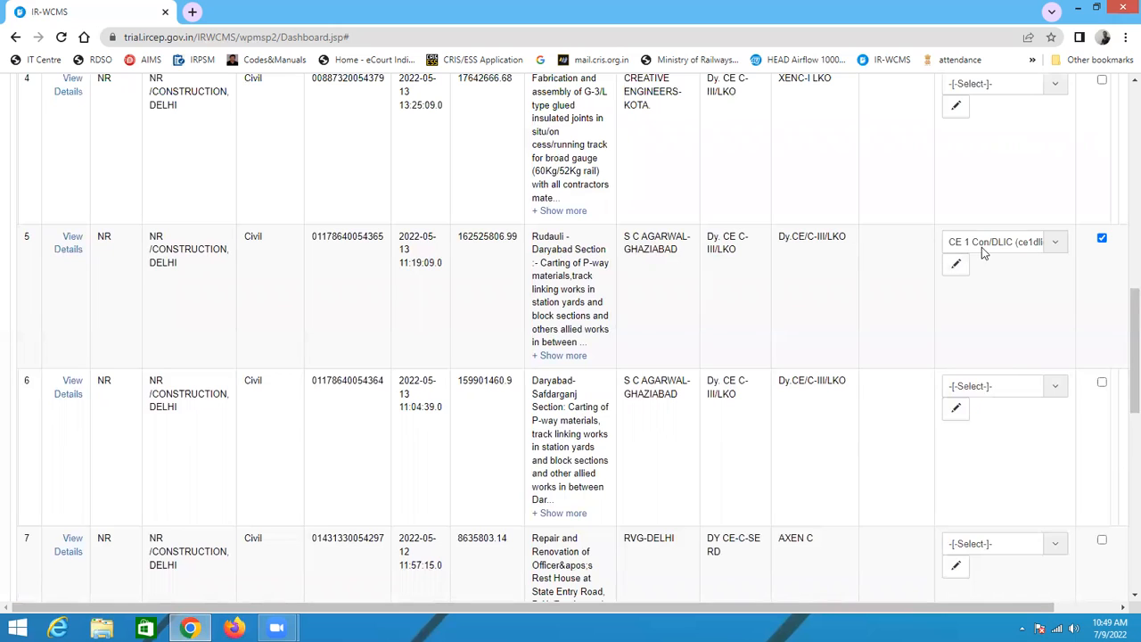
click(984, 247)
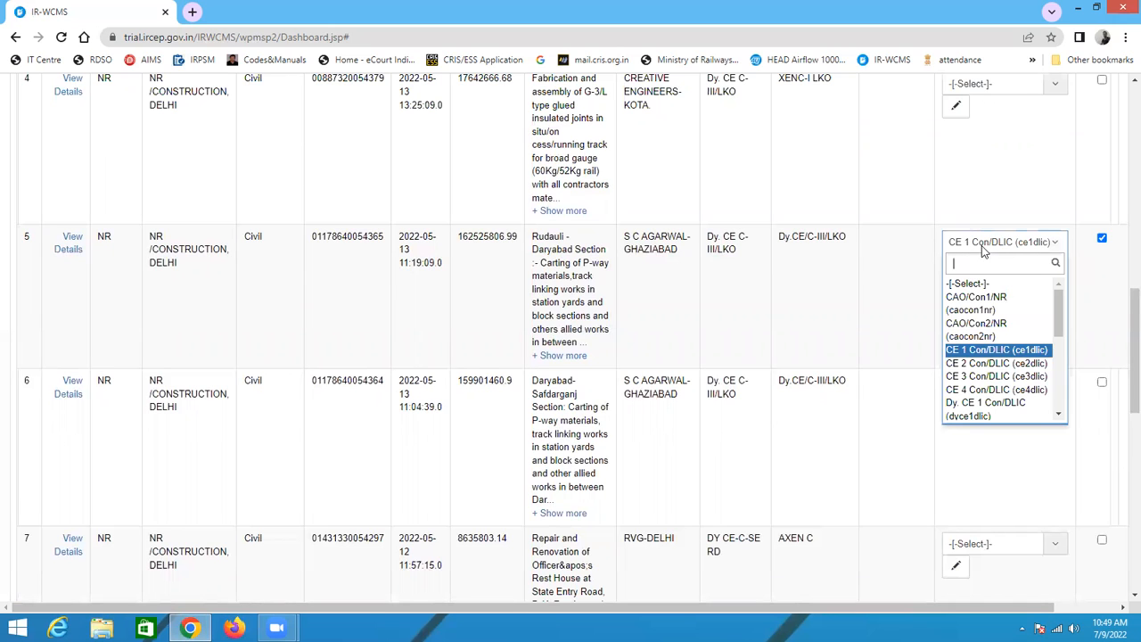
click(1003, 351)
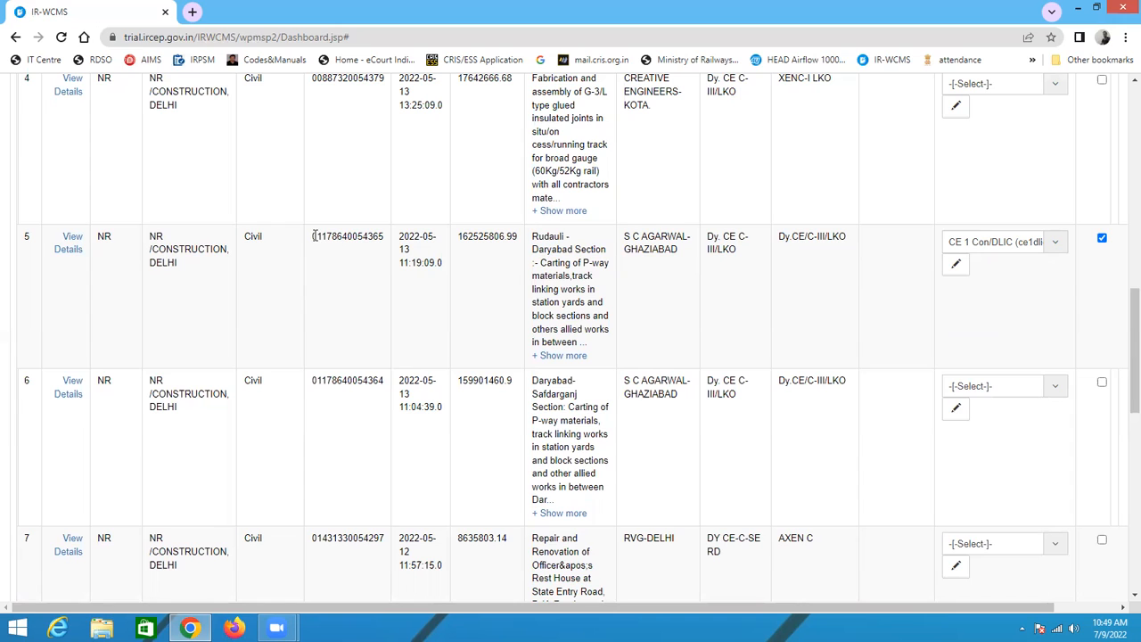
Step: Review the LOA rows and their selected LOA admins throughout the list
drag(363, 248, 390, 252)
click(1018, 296)
scroll(983, 247, down, 8)
click(62, 503)
scroll(89, 504, up, 6)
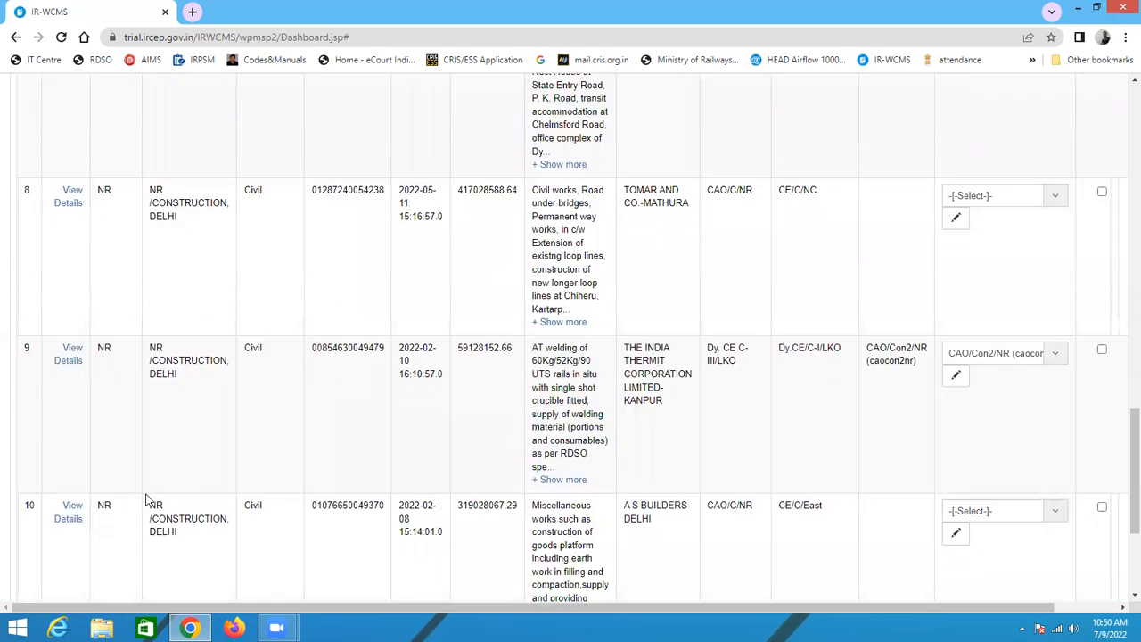
scroll(472, 397, up, 5)
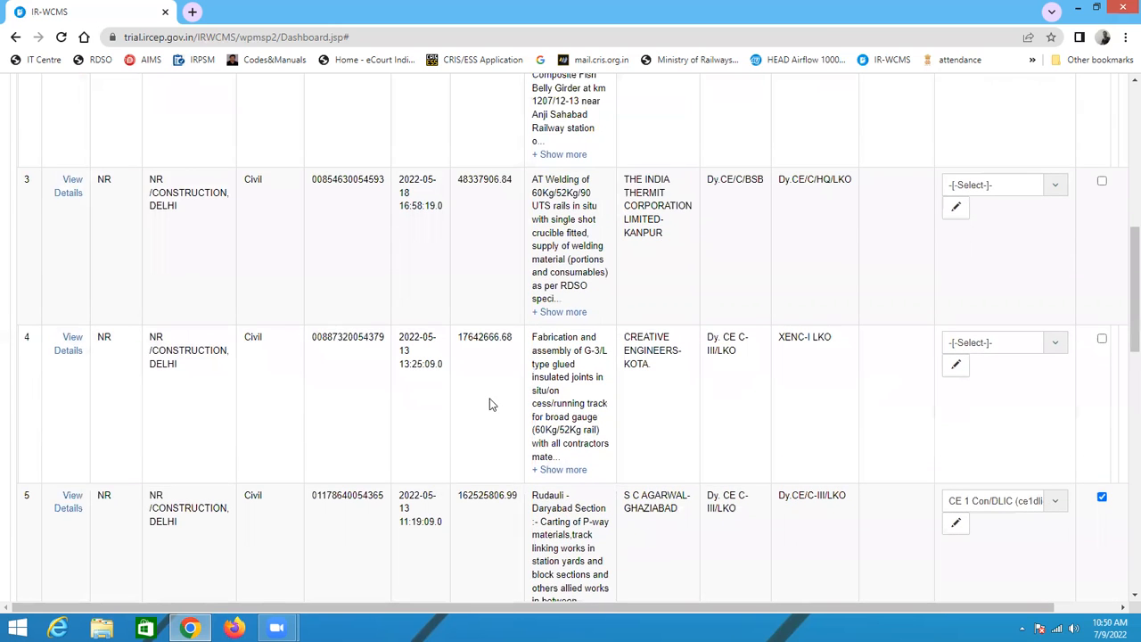
scroll(491, 400, down, 2)
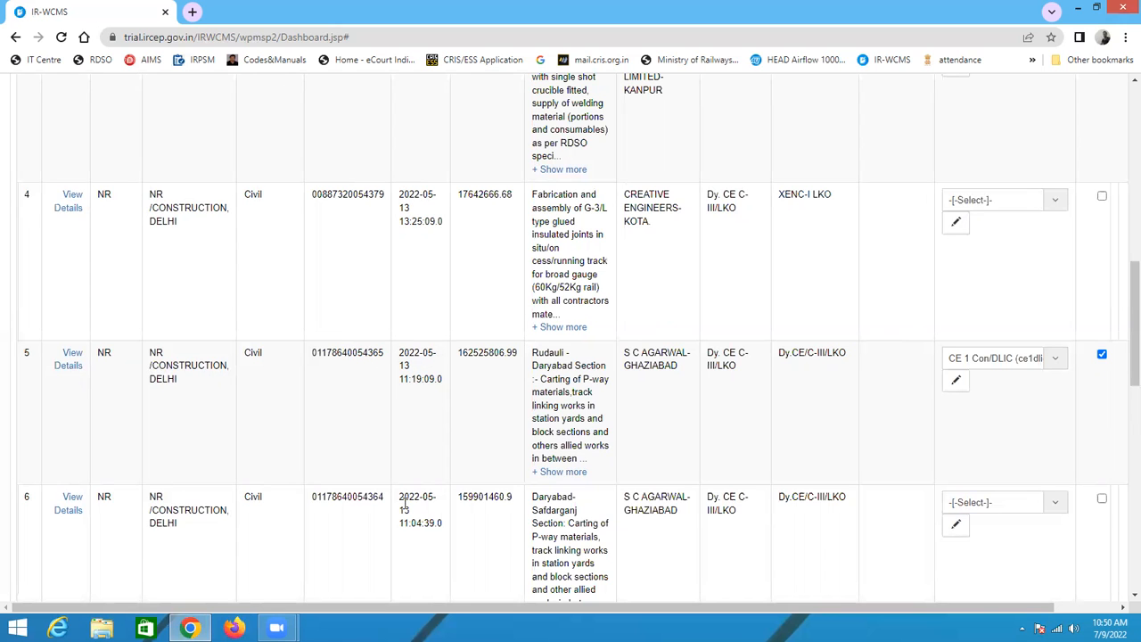
scroll(90, 509, down, 10)
click(51, 502)
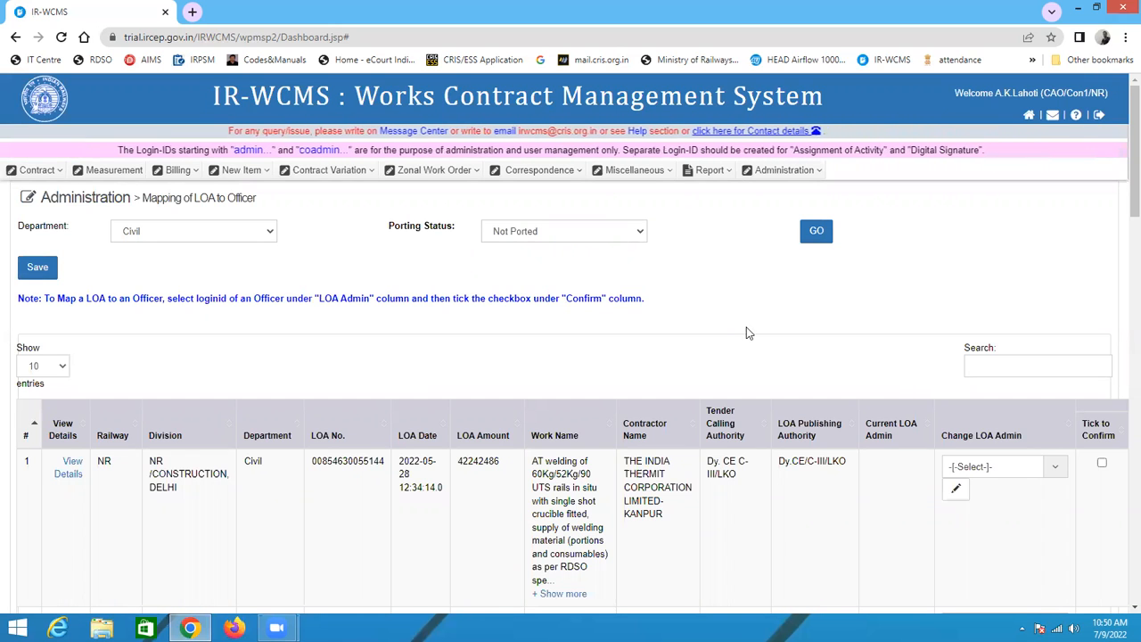
click(784, 170)
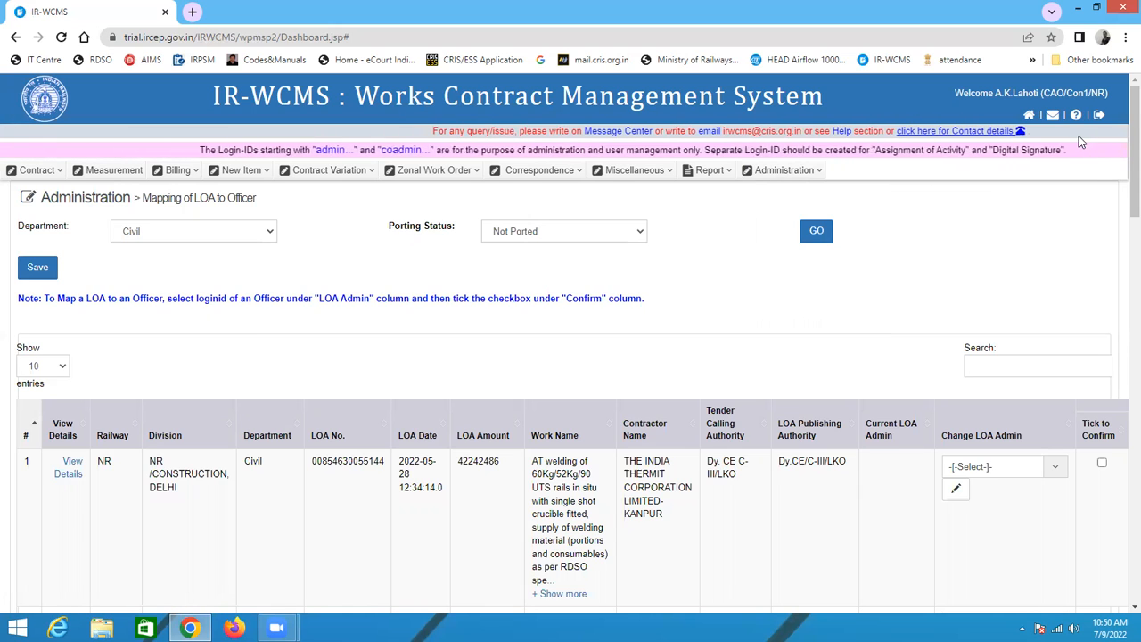
Step: Sign out of the administrator account from the Mapping of LOA to Officer page
click(772, 177)
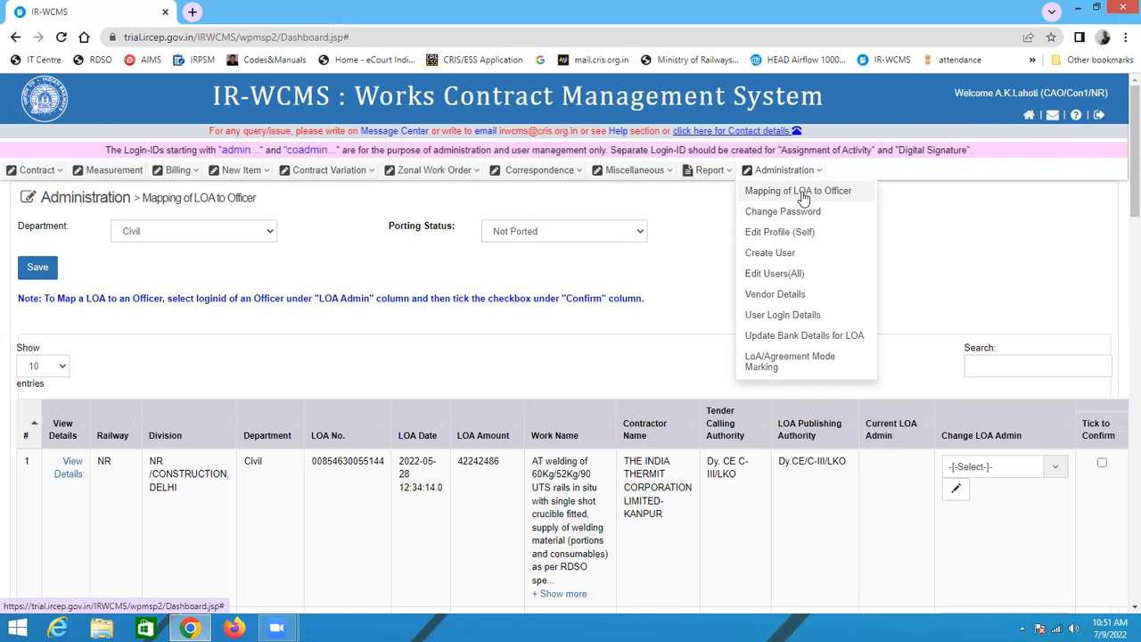
click(802, 194)
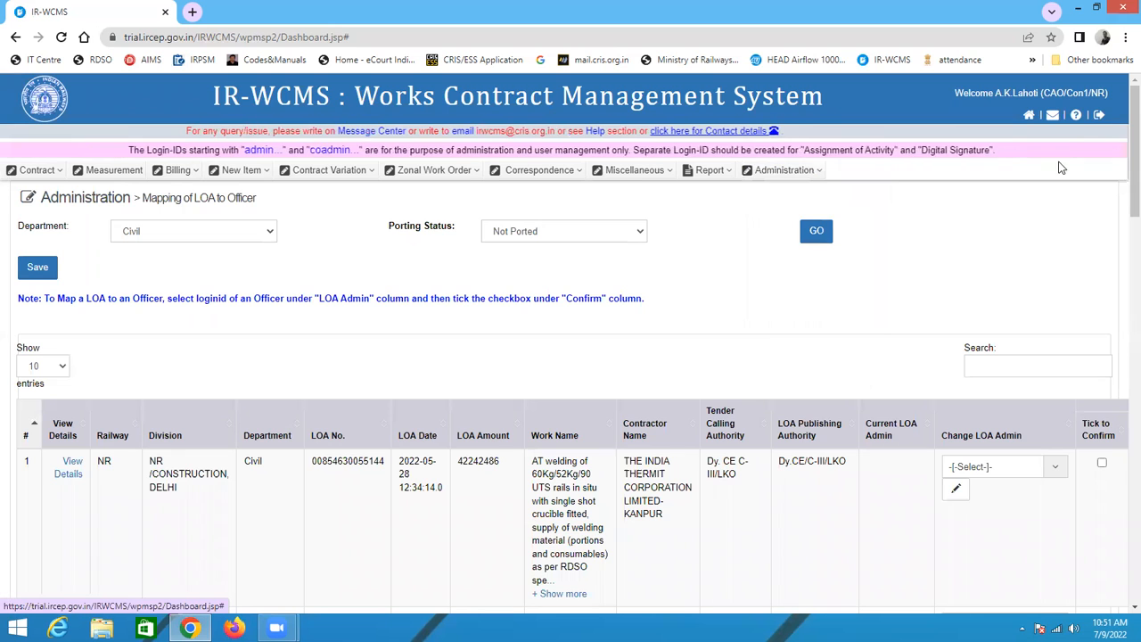
click(1099, 118)
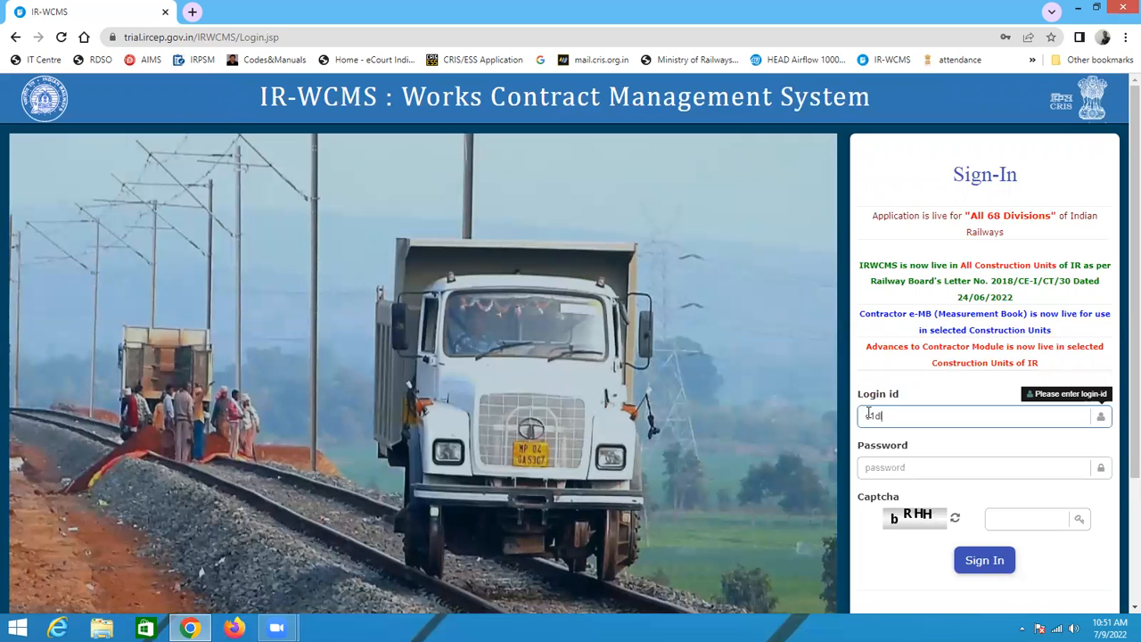
text(ic)
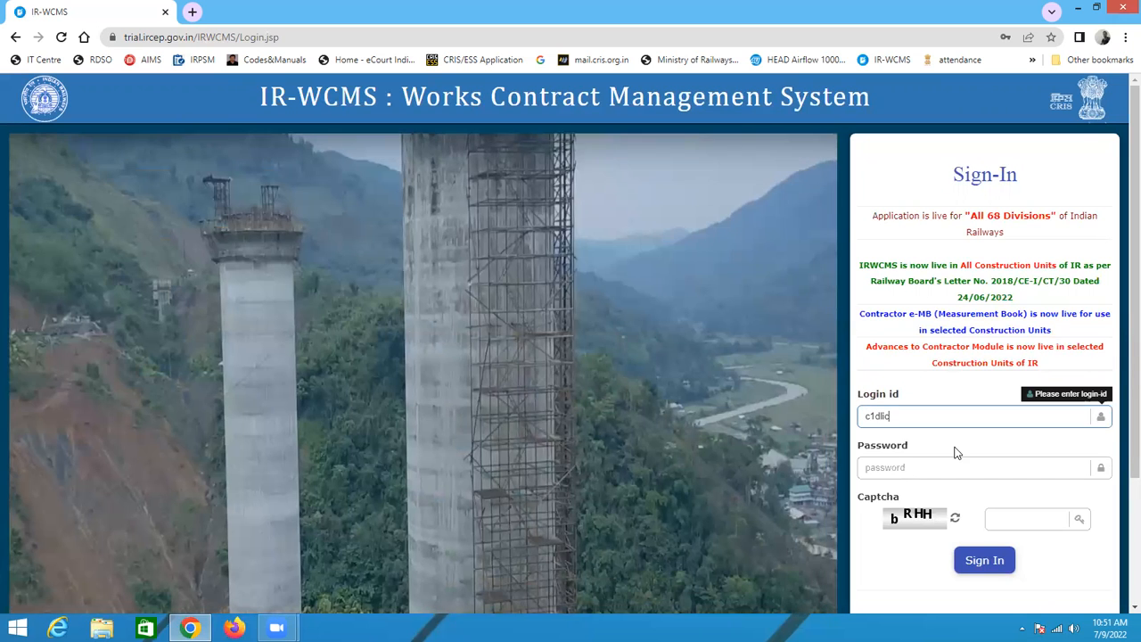
text(e1dl)
click(894, 469)
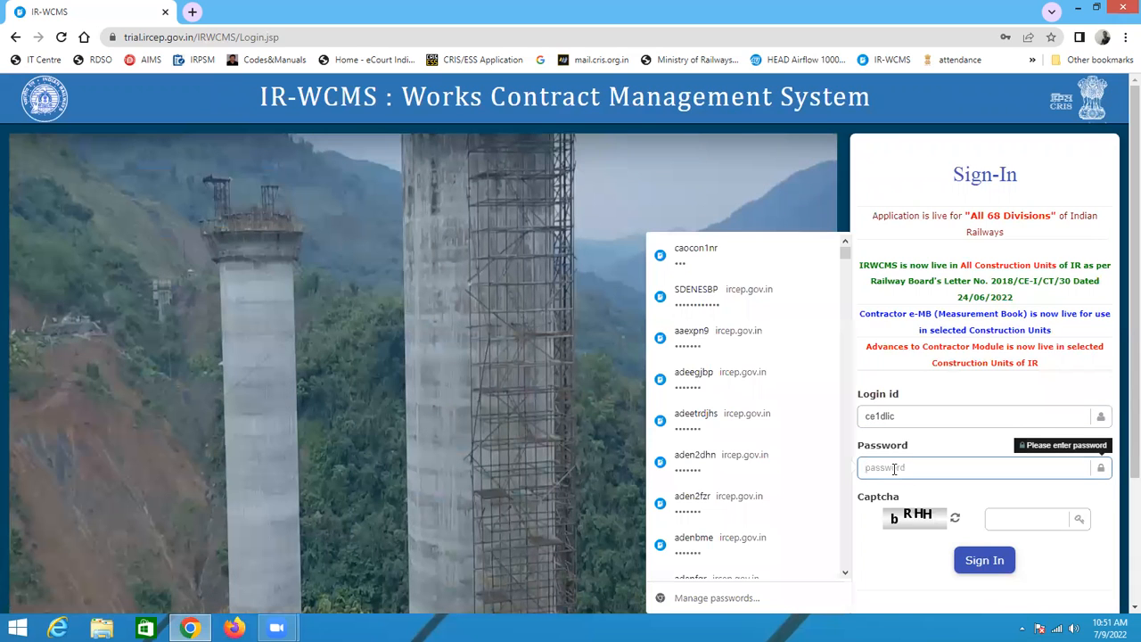
click(999, 518)
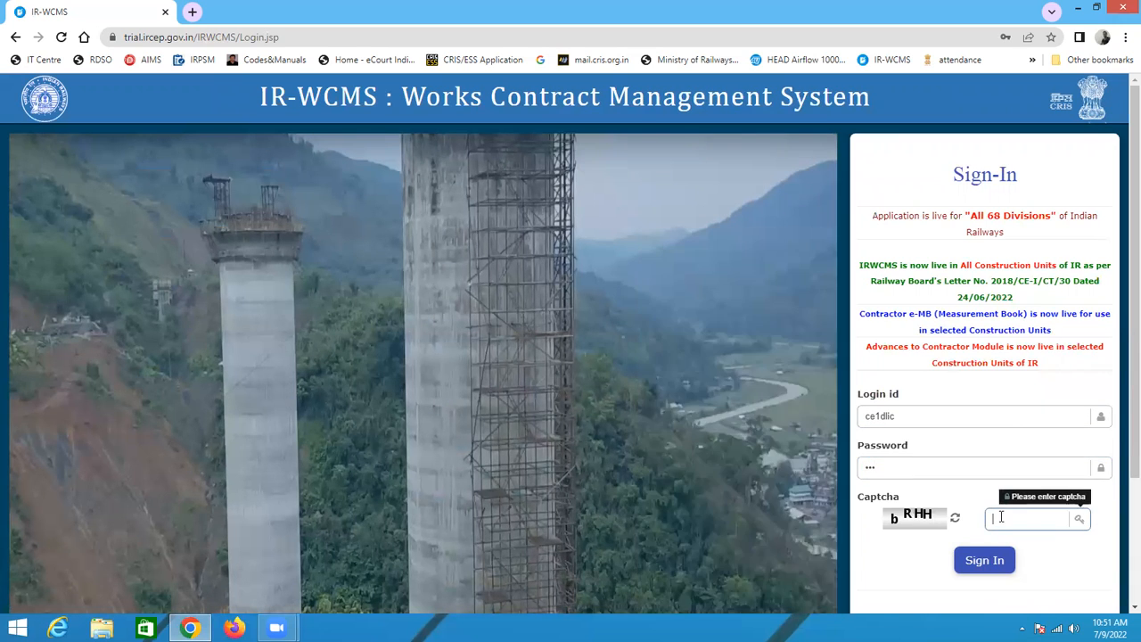
Step: Fill in the captcha text shown beside the field and sign in
text(bR)
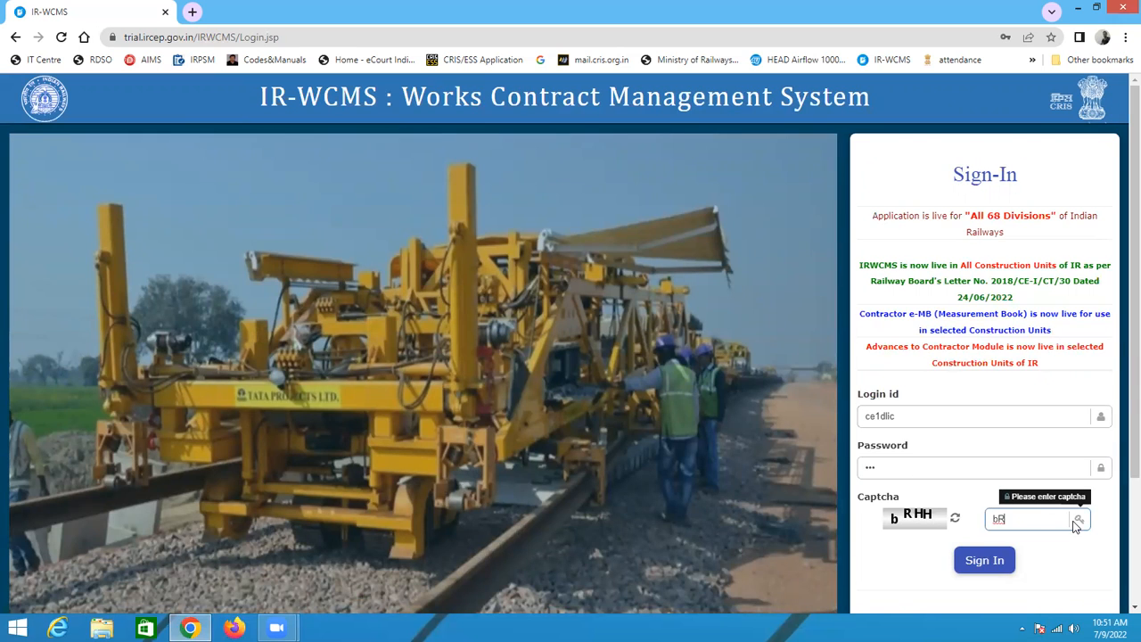
text(hh)
key(BackSpace)
key(BackSpace)
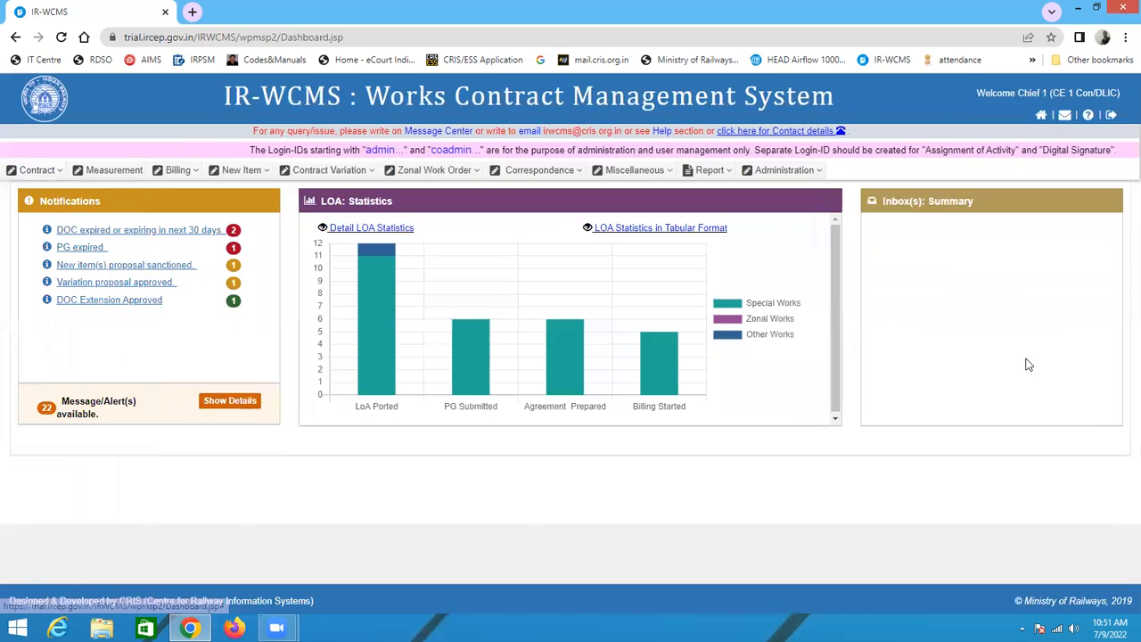
mouse_move(29, 172)
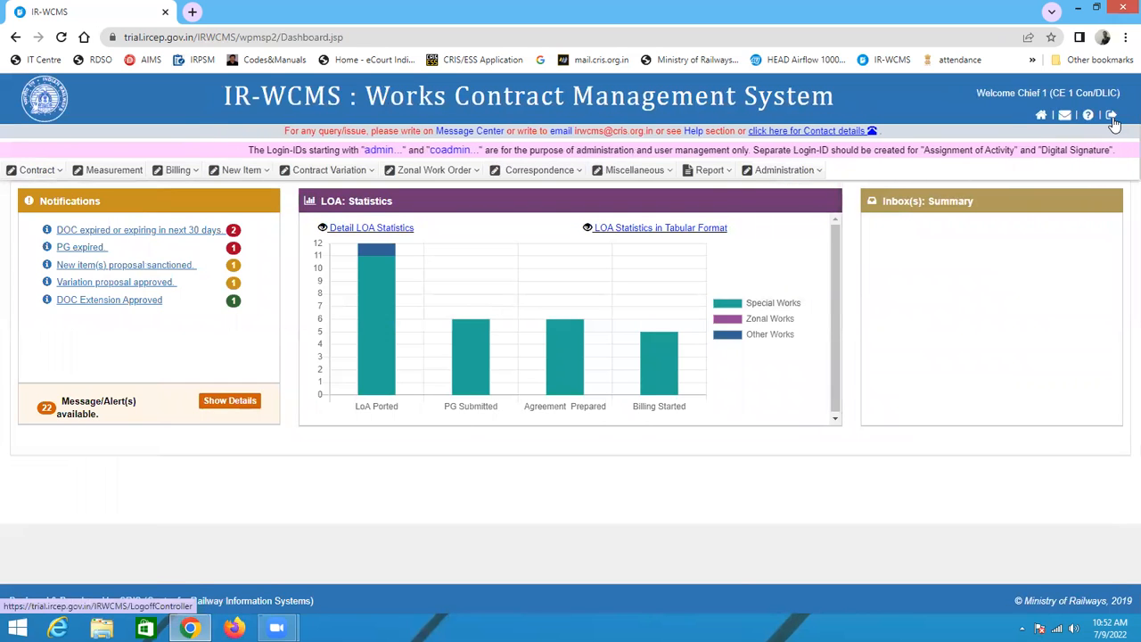
Step: Open the Help section
mouse_move(699, 178)
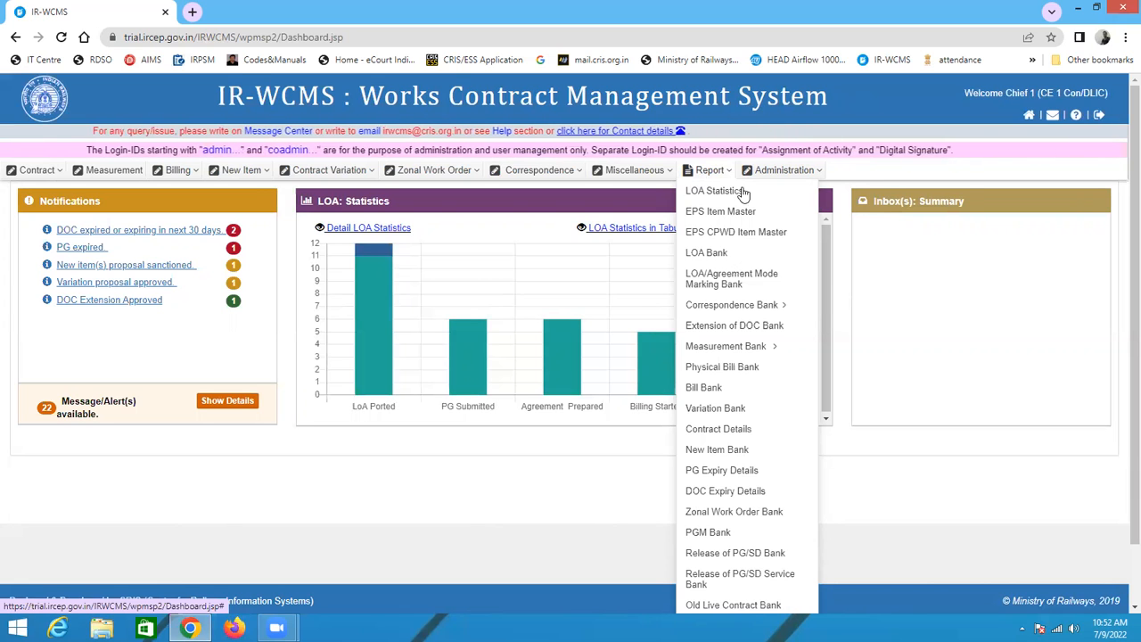
click(1087, 116)
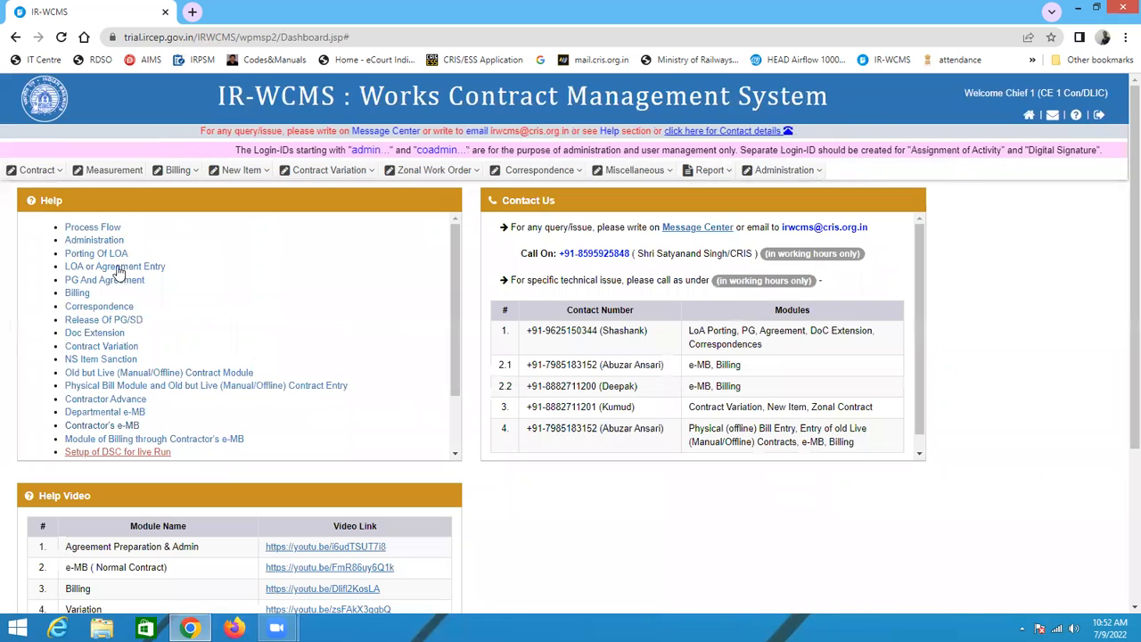
Step: Browse the help topics, contact numbers and help video links
scroll(134, 374, down, 3)
scroll(117, 315, up, 5)
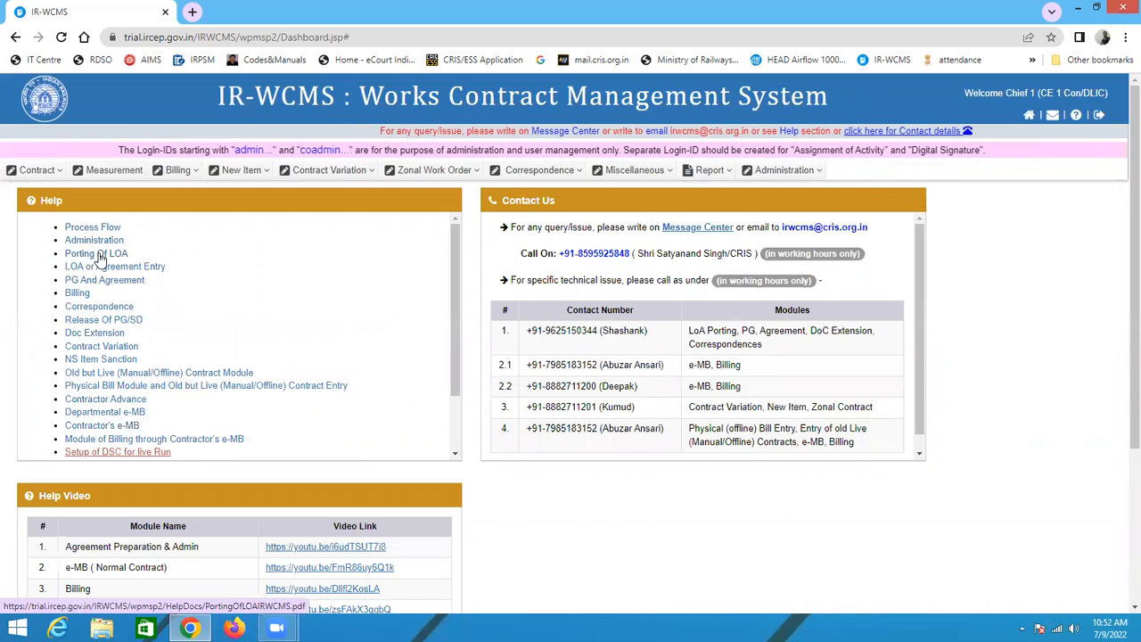
scroll(140, 357, down, 2)
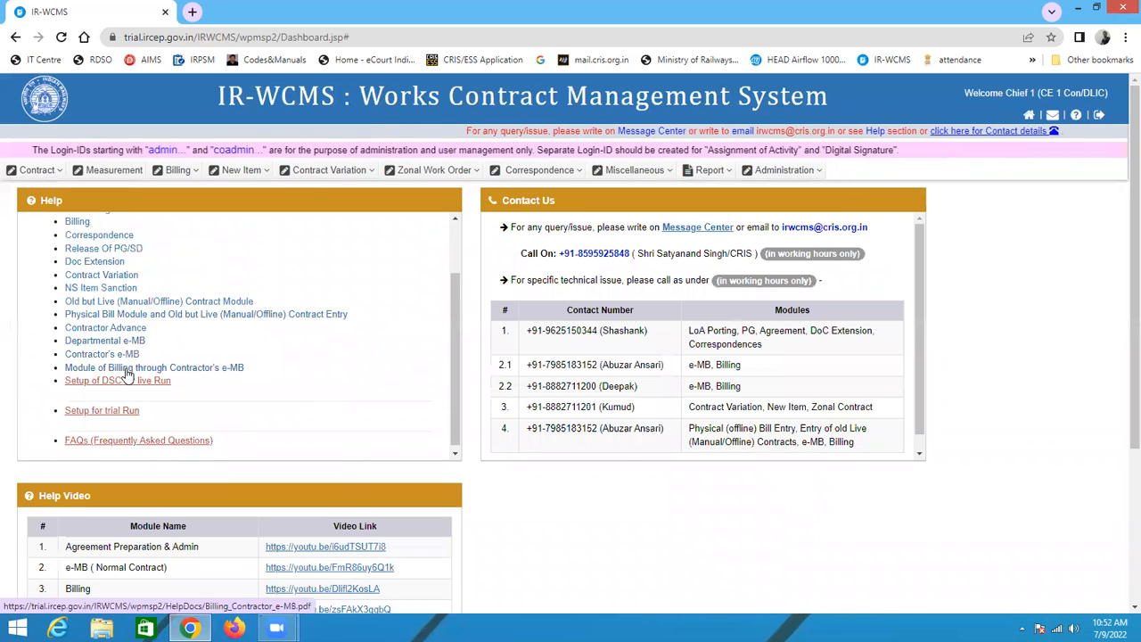
scroll(334, 406, down, 2)
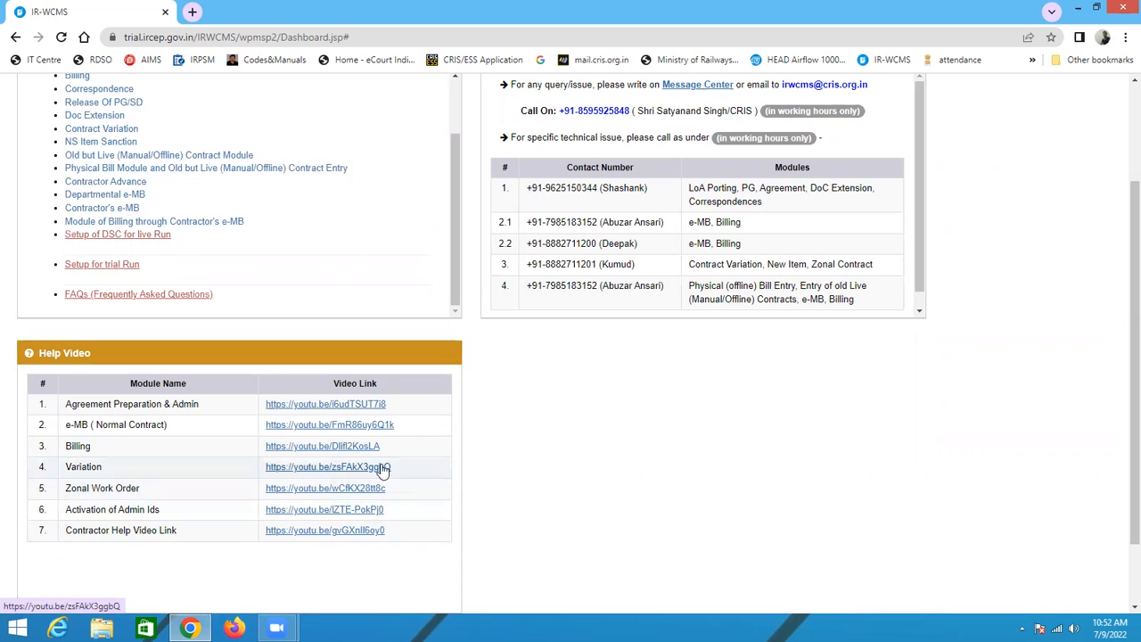
scroll(726, 405, up, 3)
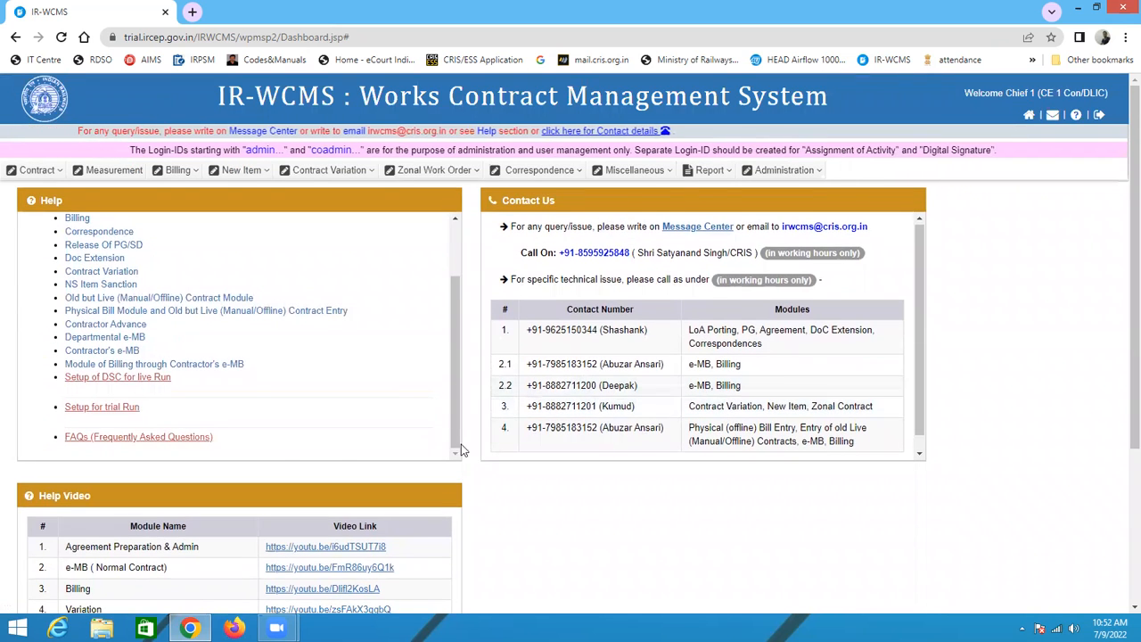
scroll(278, 455, down, 3)
scroll(415, 415, up, 3)
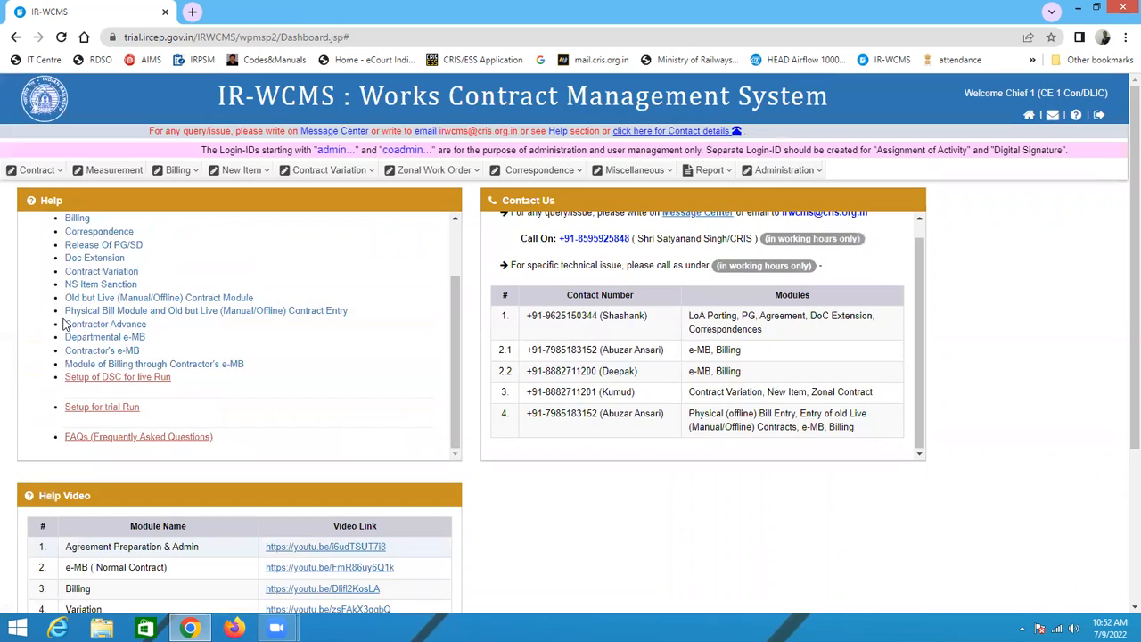
scroll(279, 433, down, 5)
scroll(178, 359, up, 3)
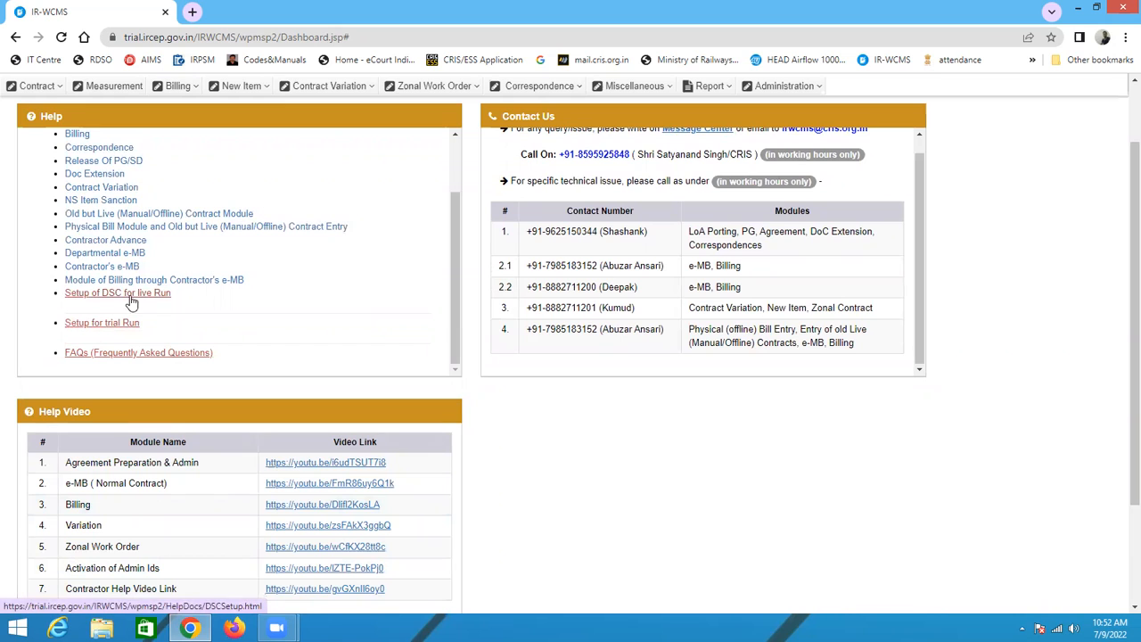
Step: Open the Setup of DSC for live Run help page, then return to the main tab
click(143, 294)
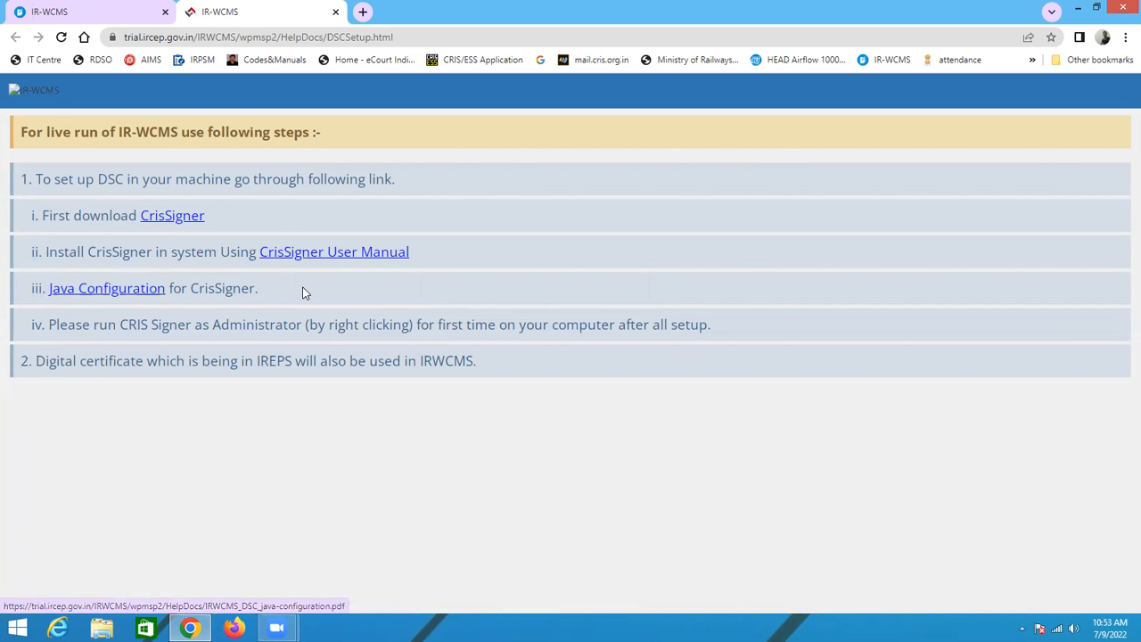
click(89, 13)
scroll(637, 279, up, 3)
scroll(638, 278, up, 1)
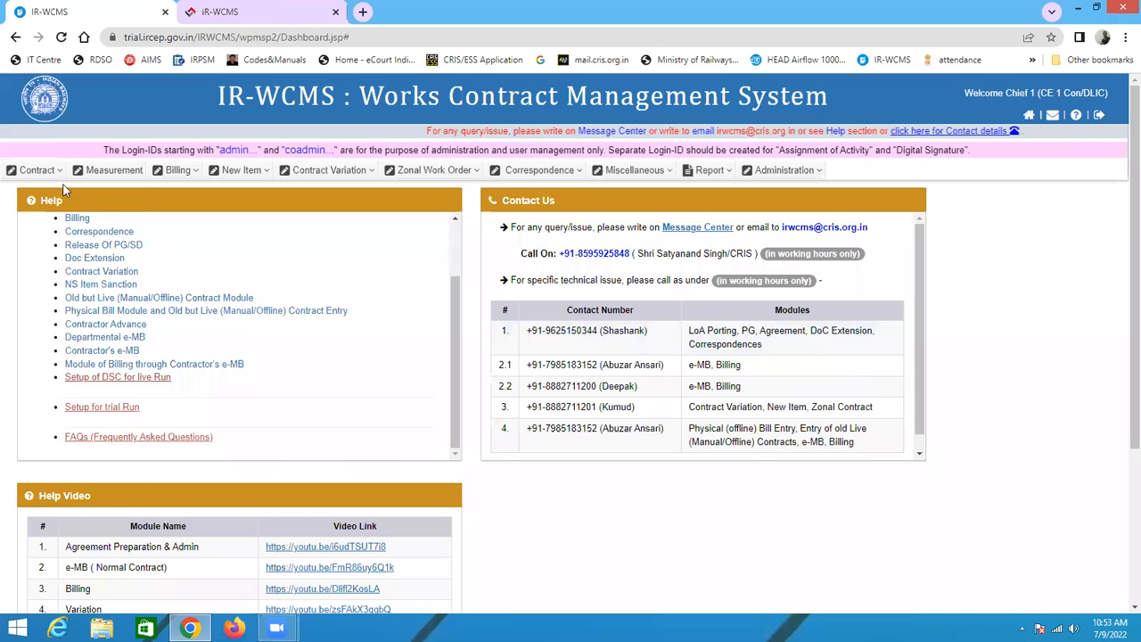
mouse_move(51, 174)
click(57, 214)
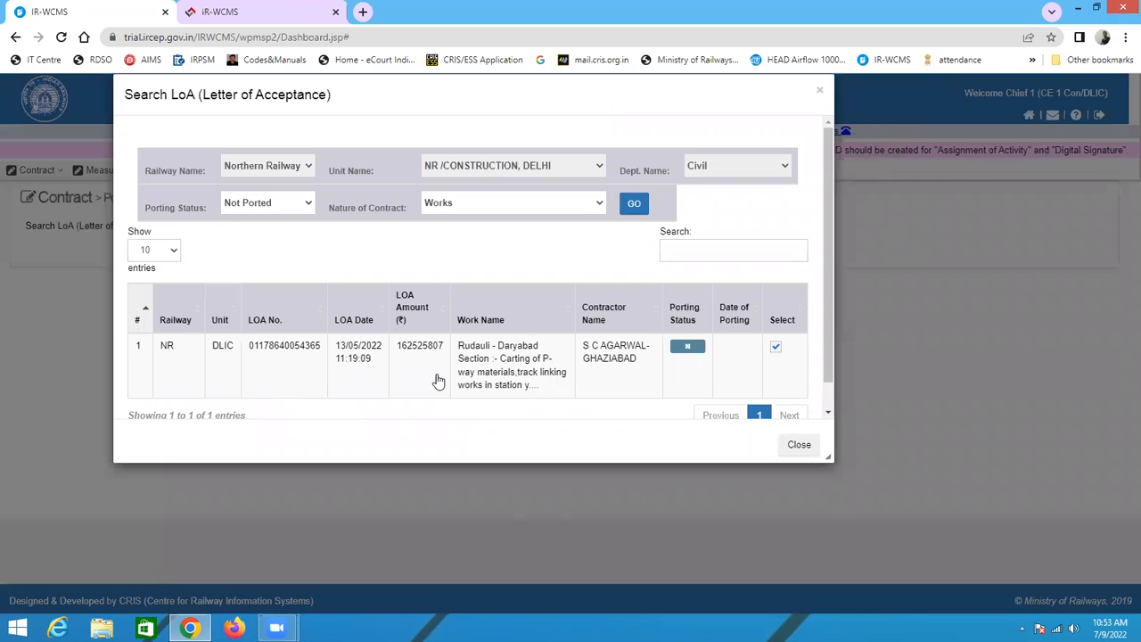
scroll(439, 381, down, 1)
scroll(395, 353, up, 1)
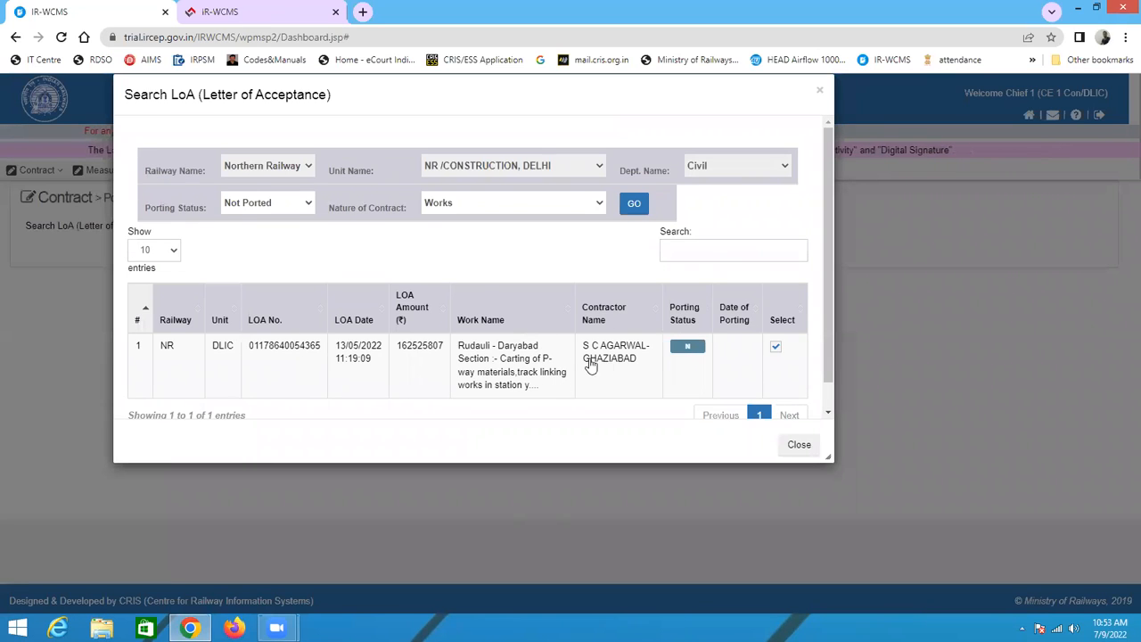
scroll(362, 359, down, 1)
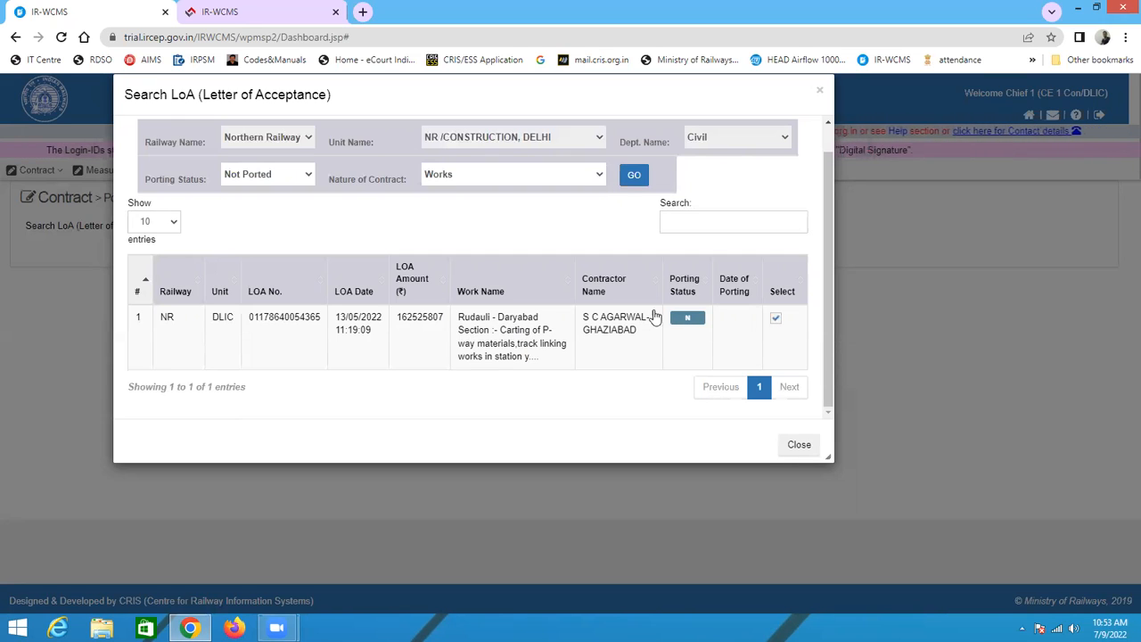
click(510, 342)
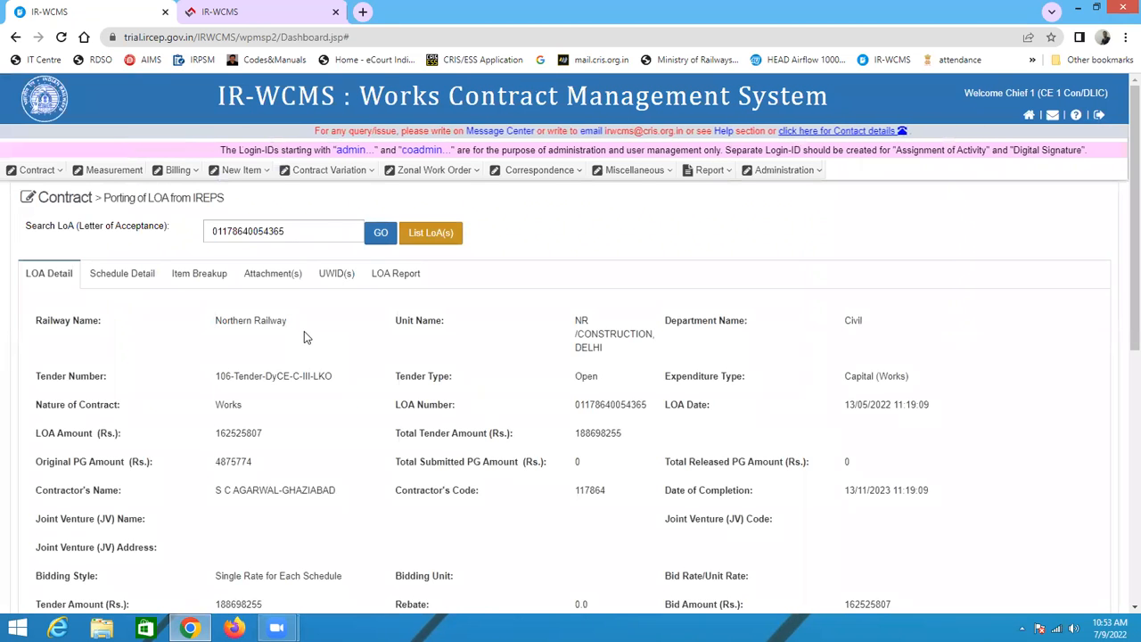
Step: Review the LOA's detail, schedule, item breakup, attachment, UWID and report tabs
scroll(510, 360, down, 2)
scroll(510, 360, down, 3)
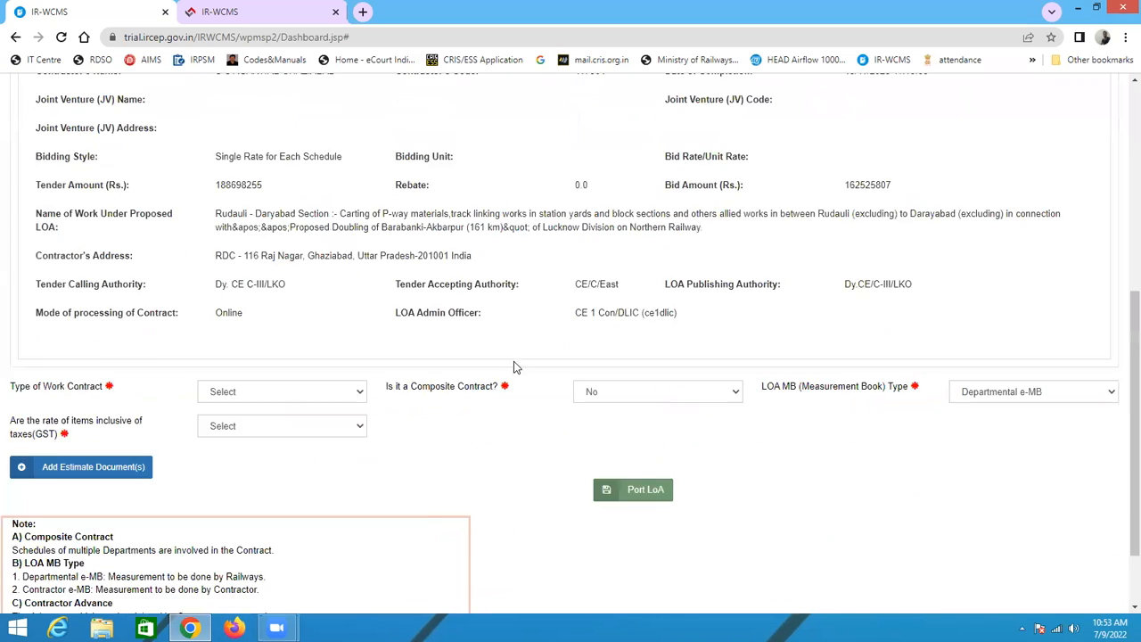
scroll(508, 361, up, 5)
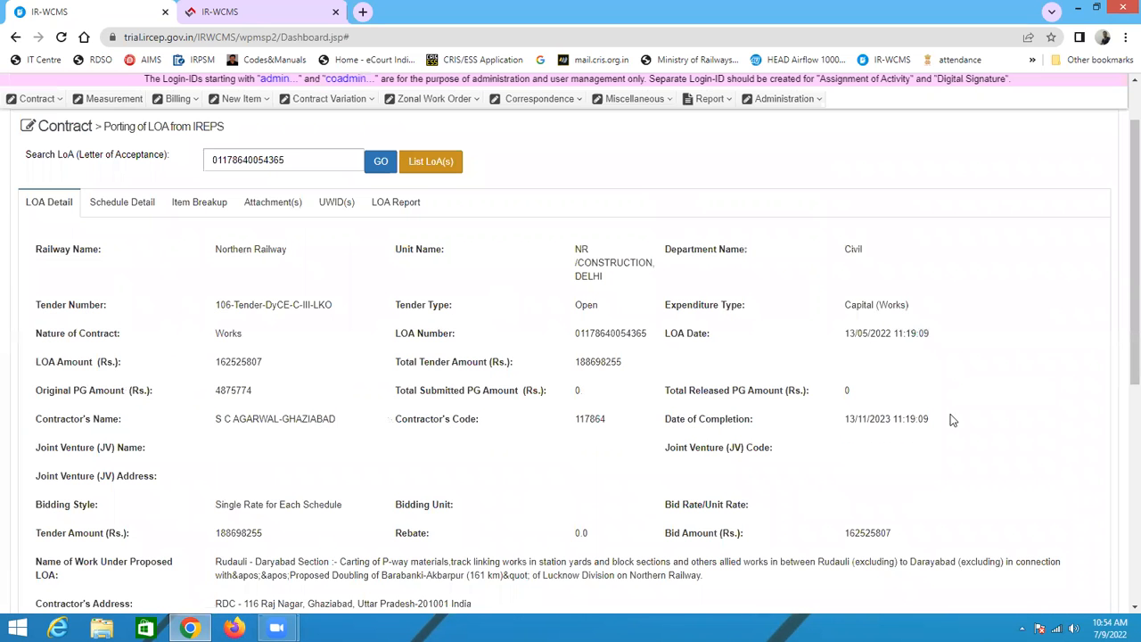
click(147, 205)
click(199, 206)
click(275, 205)
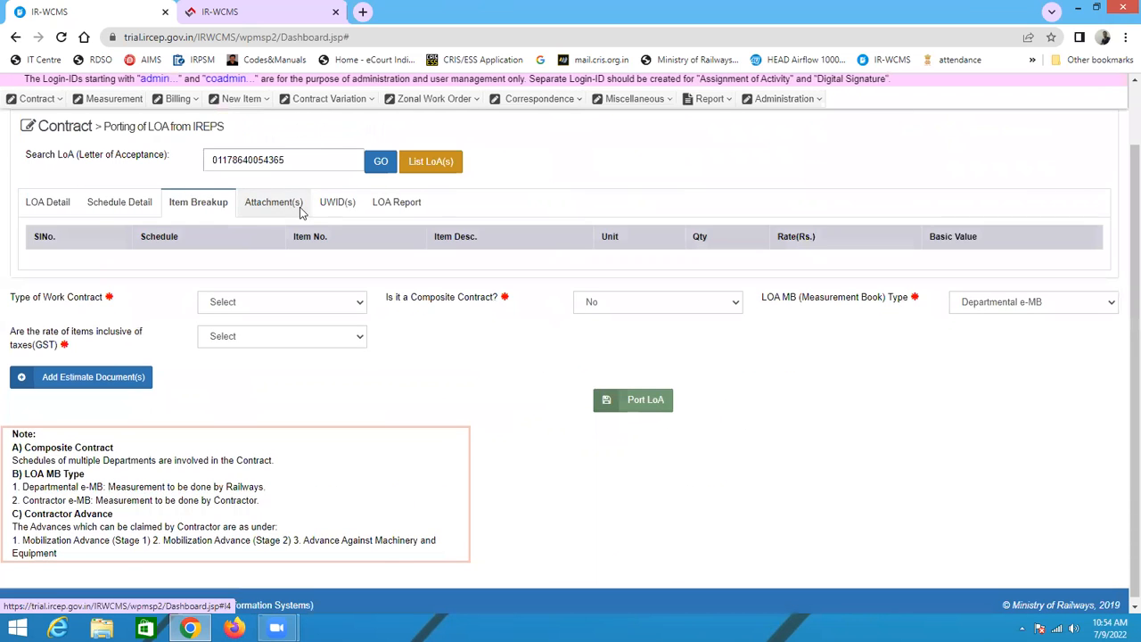
click(336, 204)
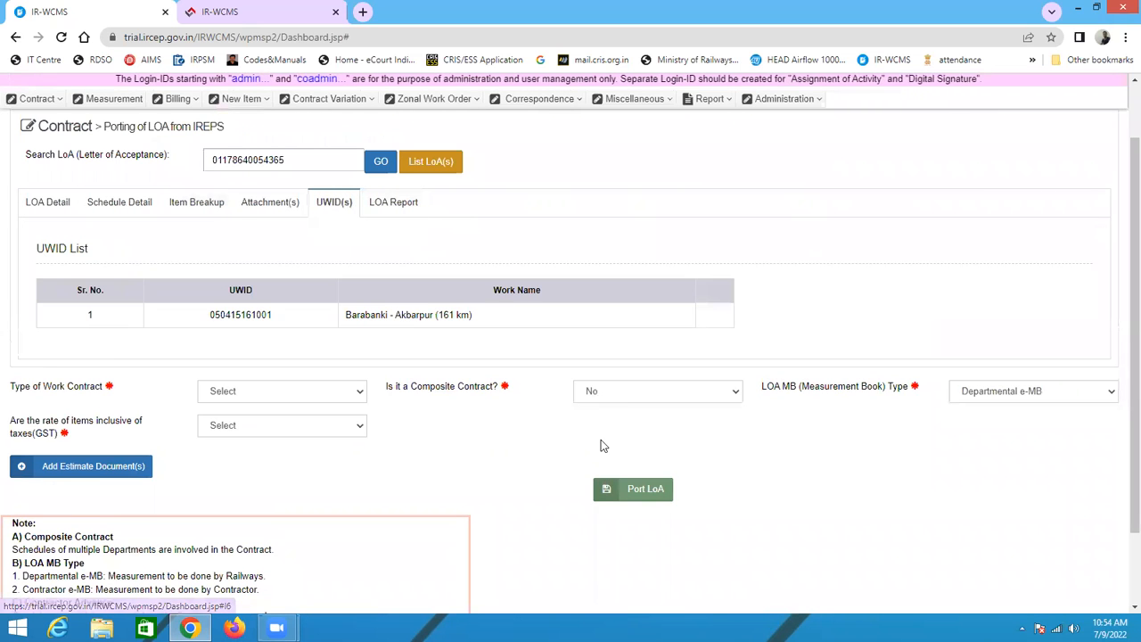
scroll(354, 374, down, 1)
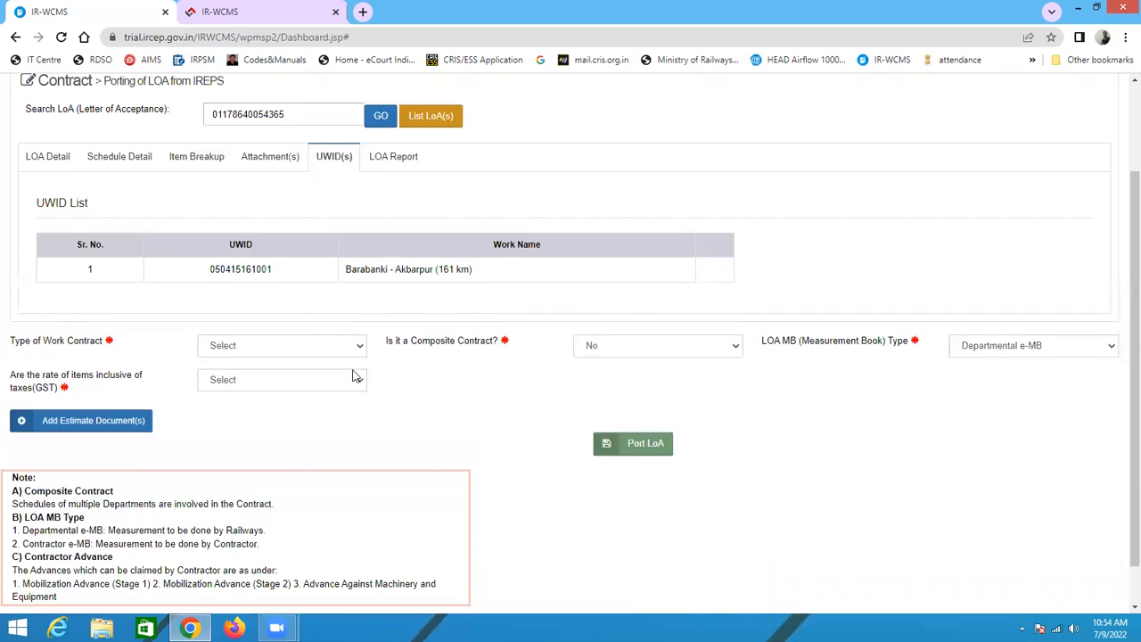
scroll(357, 374, up, 1)
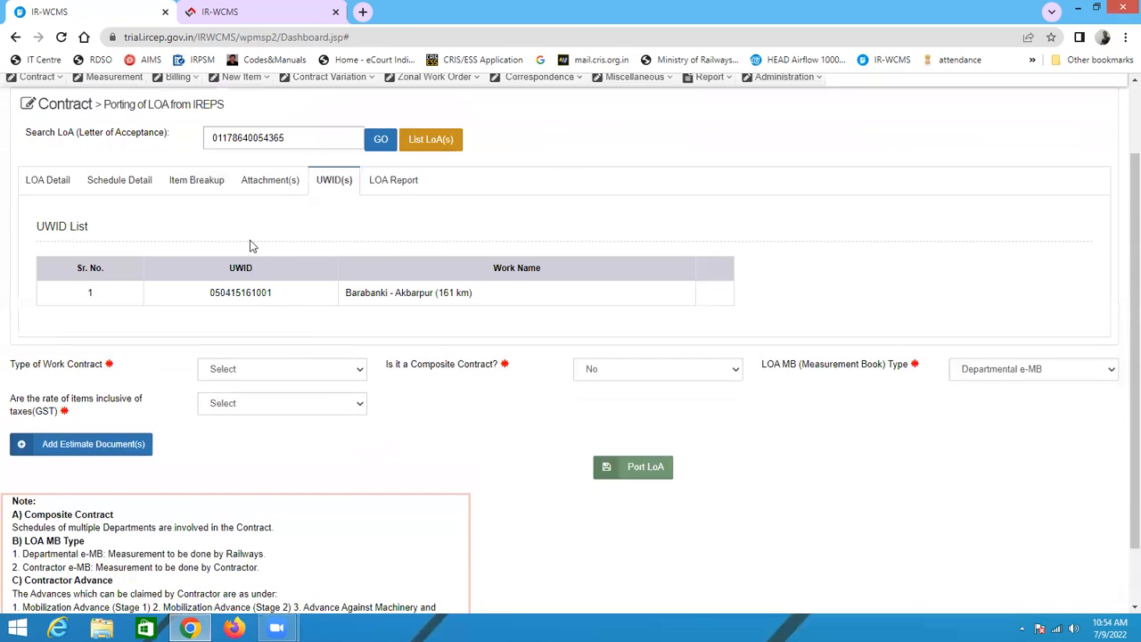
click(391, 185)
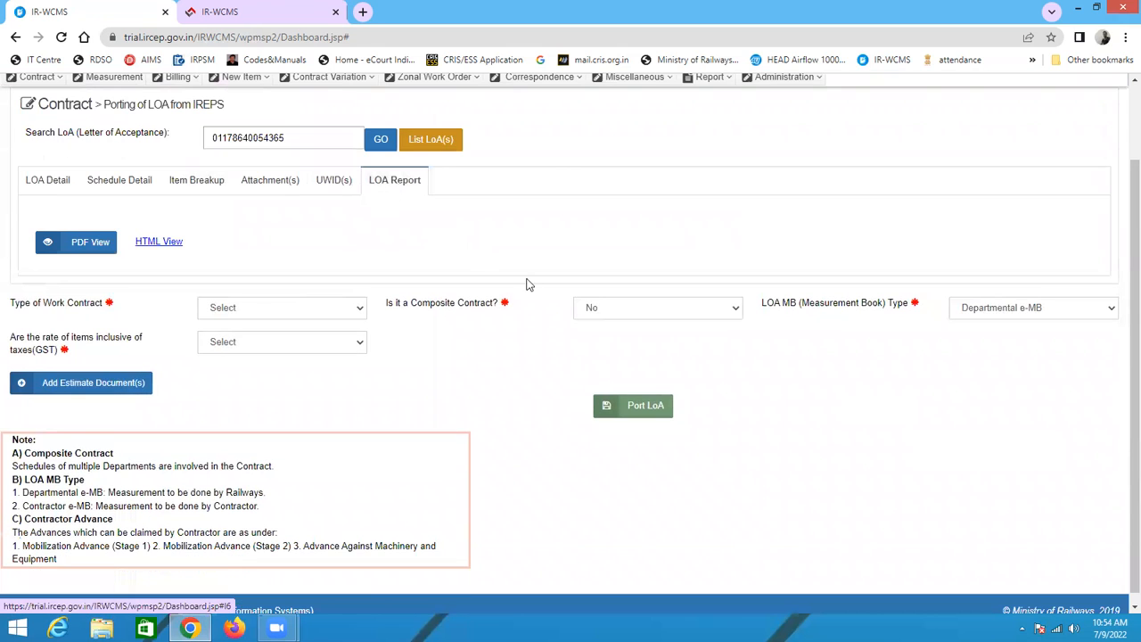
click(39, 182)
Step: Set Type of Work Contract to Special Work
scroll(428, 310, down, 1)
scroll(455, 356, down, 4)
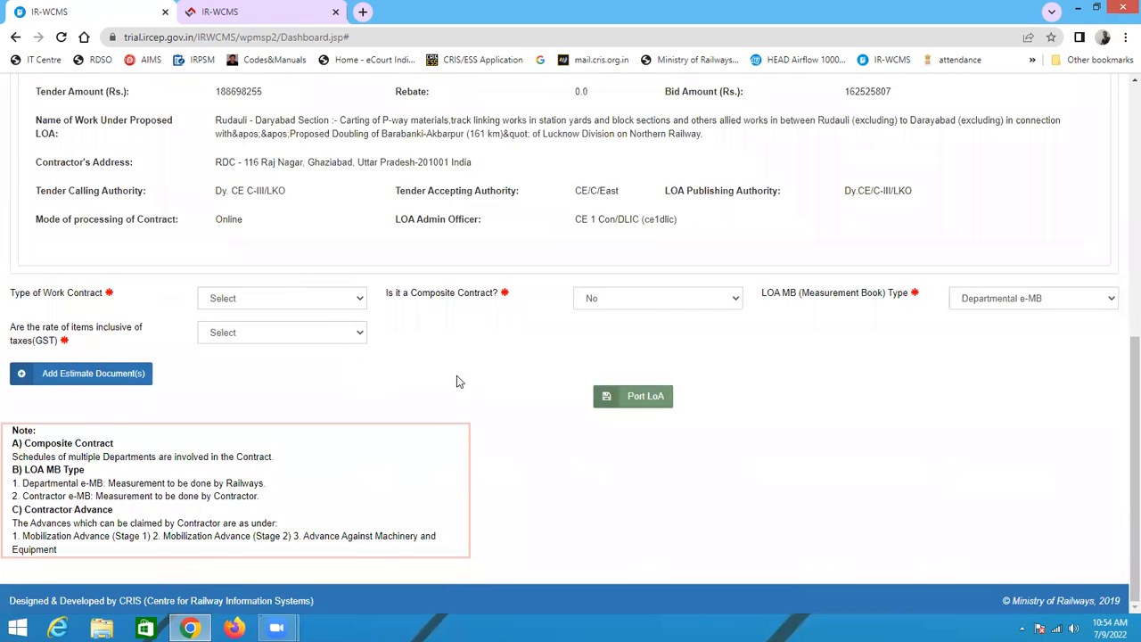
scroll(312, 378, up, 3)
scroll(294, 339, down, 3)
click(263, 301)
click(237, 327)
Step: Set Is it a Composite Contract to No
click(632, 303)
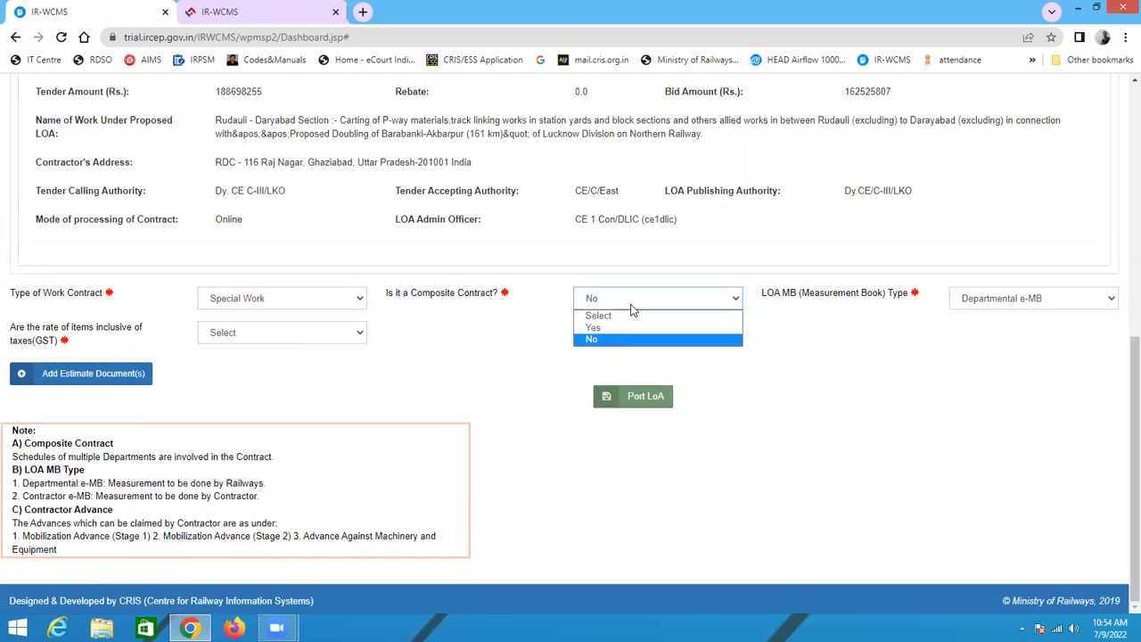
click(627, 340)
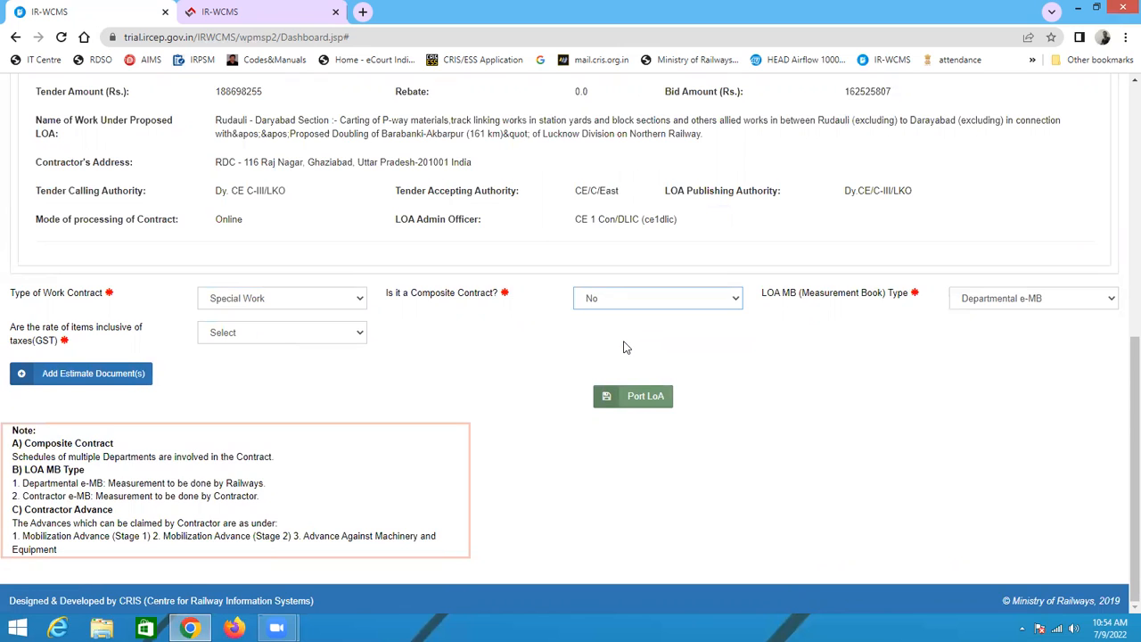
click(627, 307)
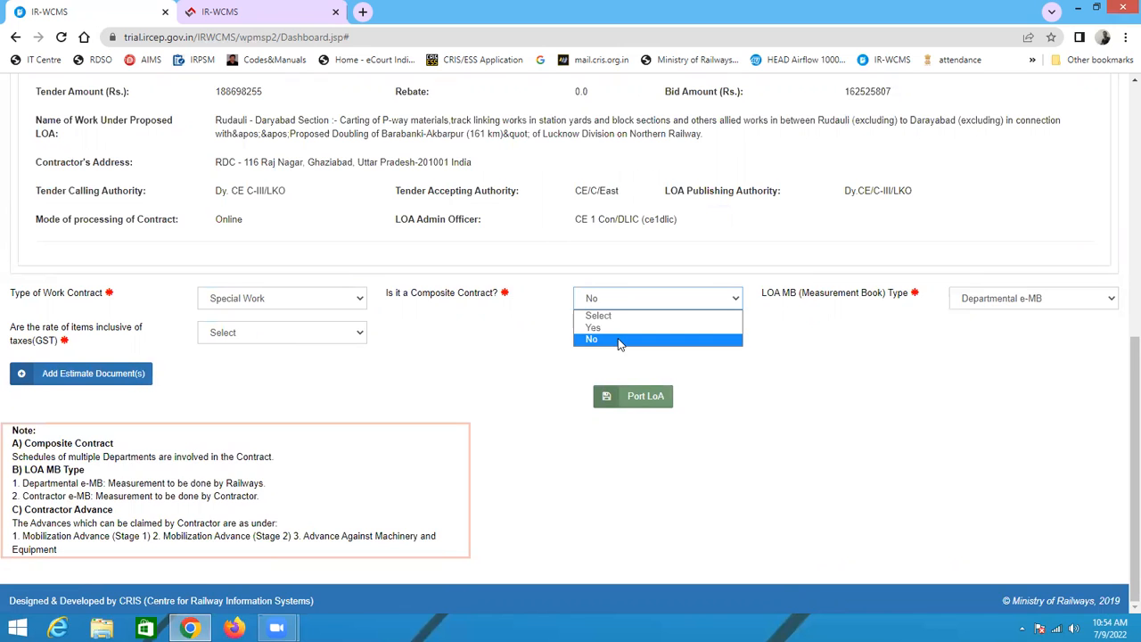
click(619, 341)
Step: Set the LOA MB type to Contractor e-MB and rates inclusive of GST to Yes
click(1050, 302)
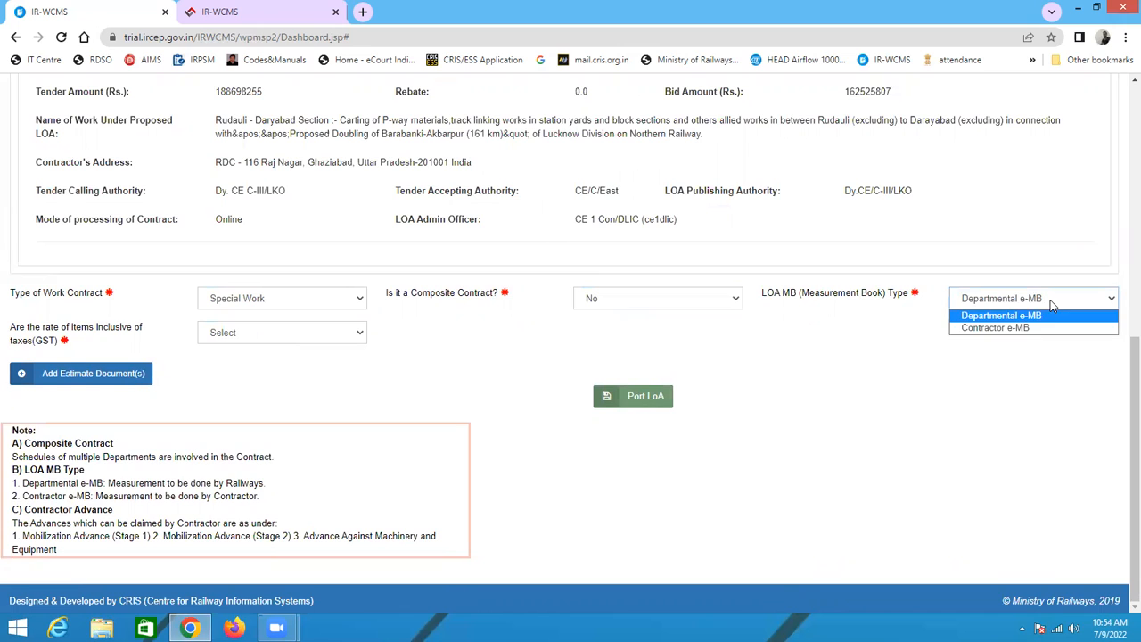
click(1004, 330)
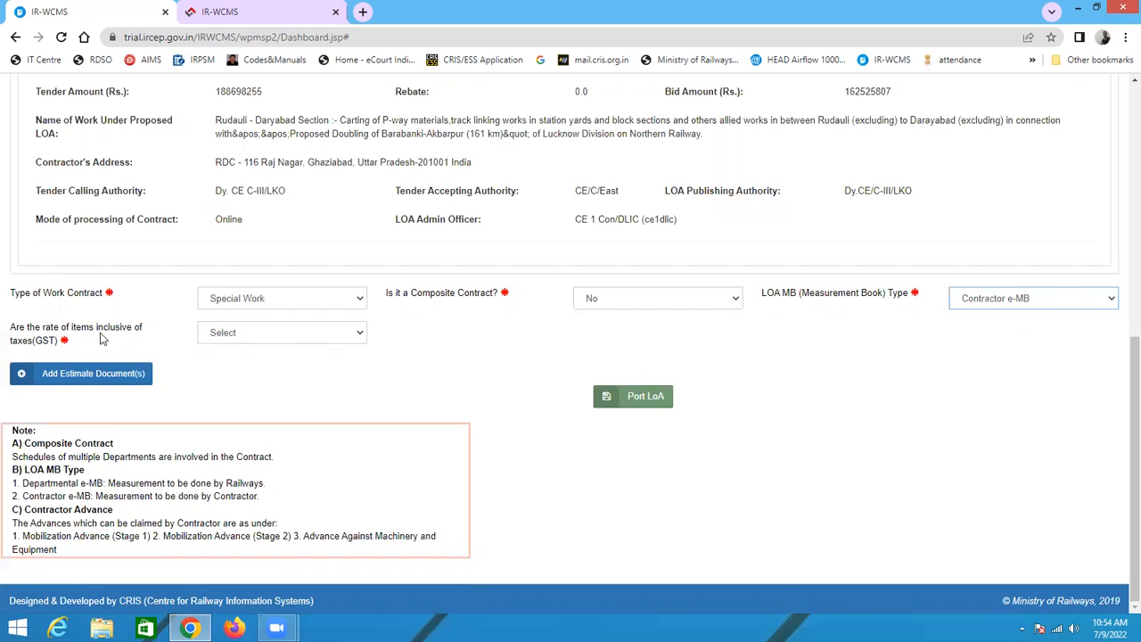
click(246, 342)
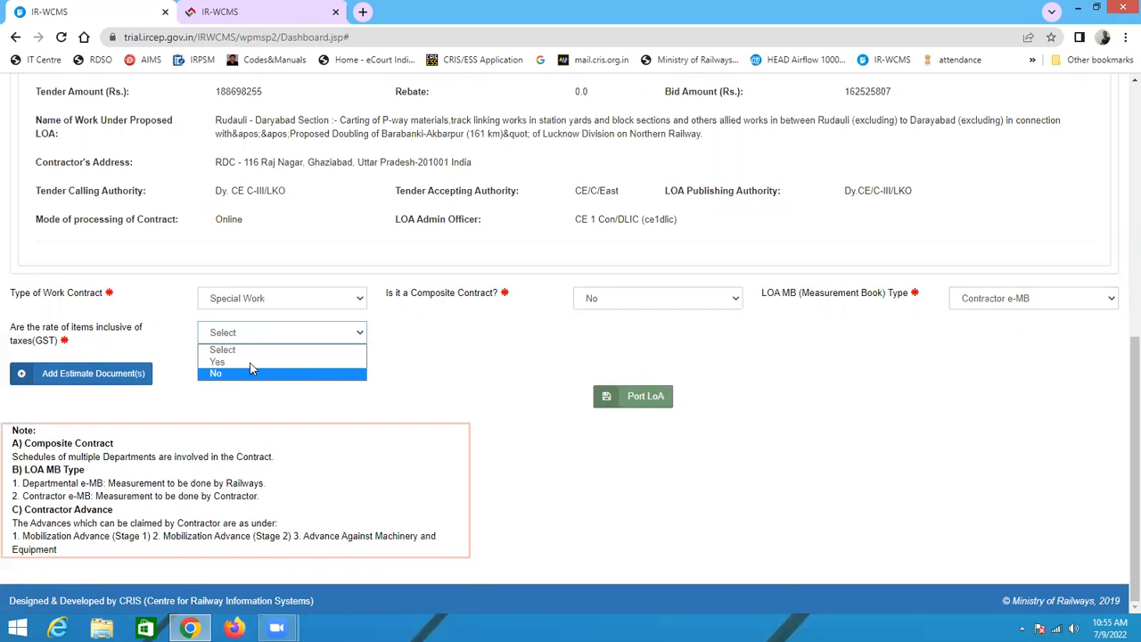
click(252, 364)
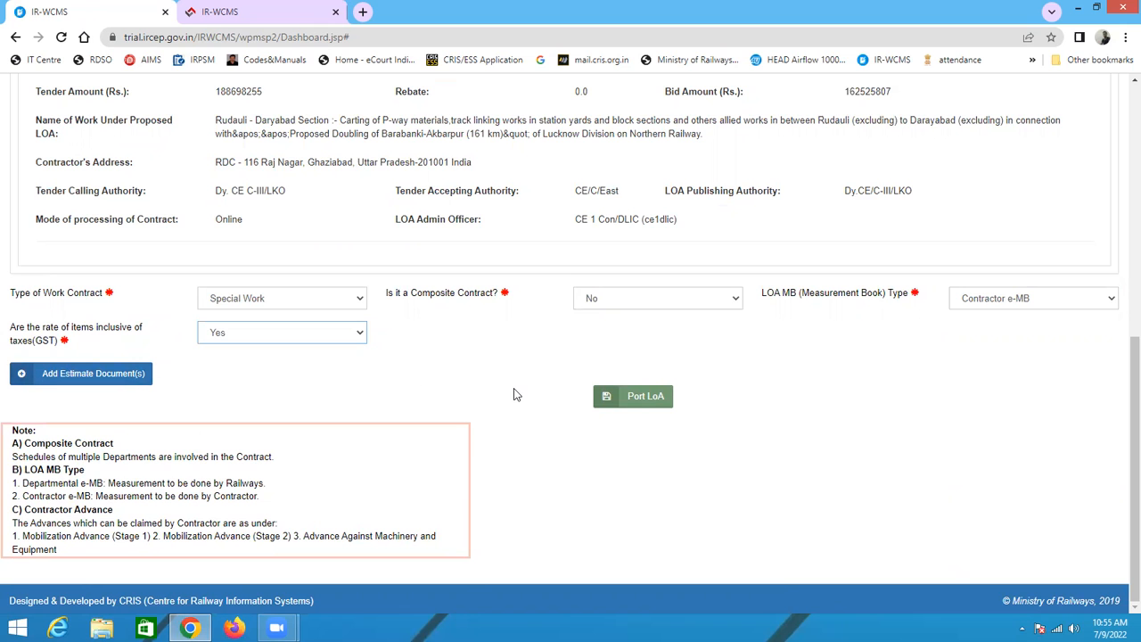
Step: Try to port the LOA, confirming the porting prompt
scroll(513, 394, up, 6)
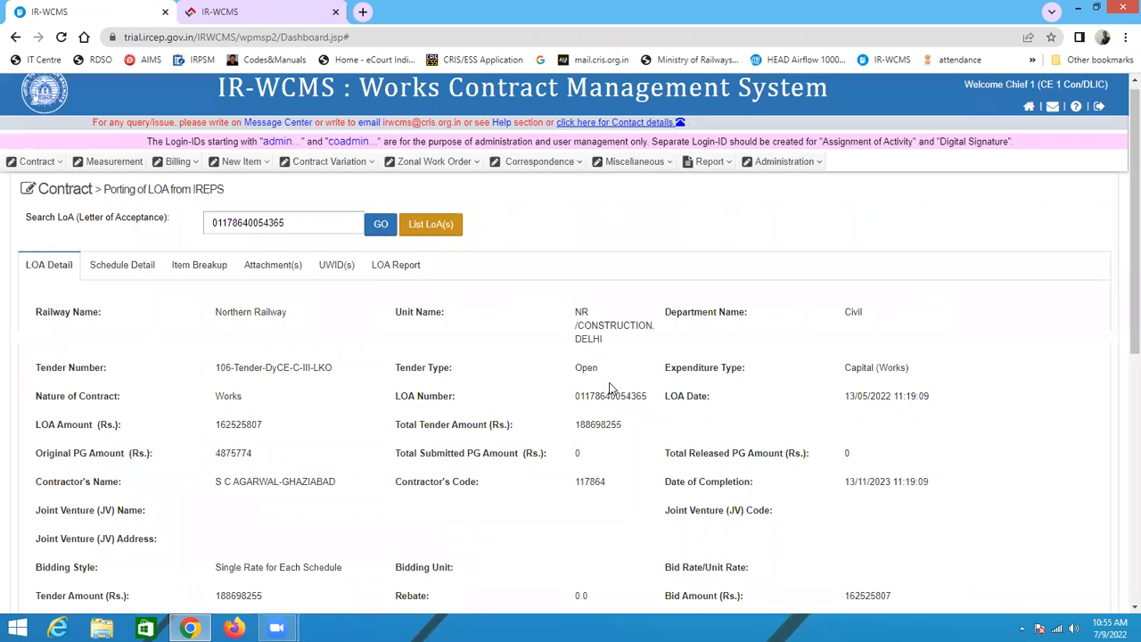
scroll(609, 397, down, 6)
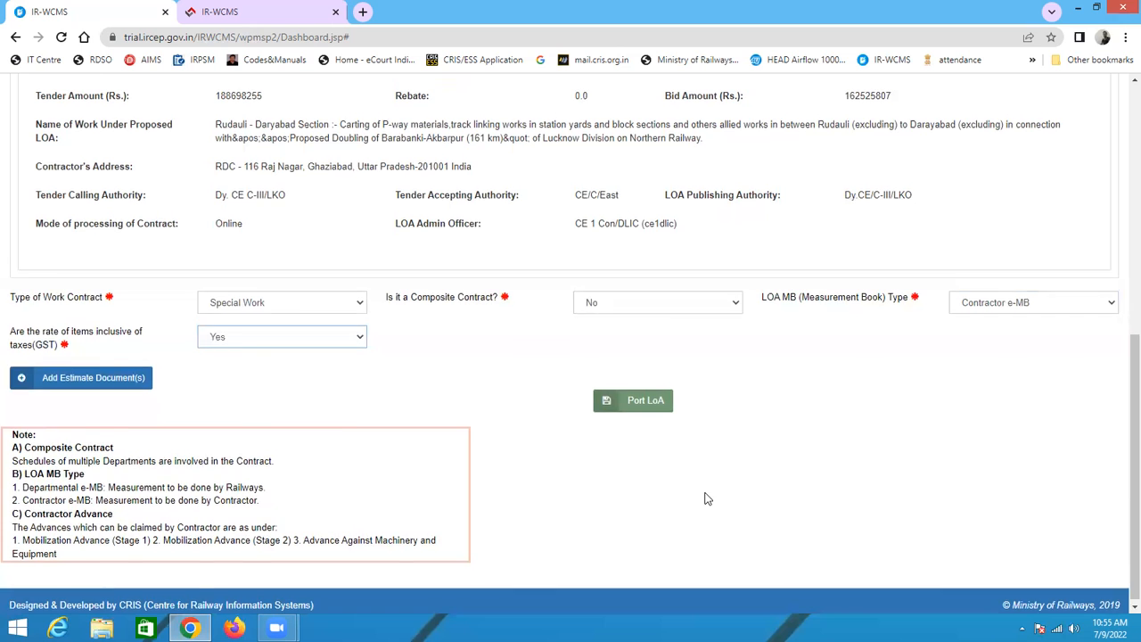
scroll(709, 497, up, 5)
scroll(715, 468, down, 5)
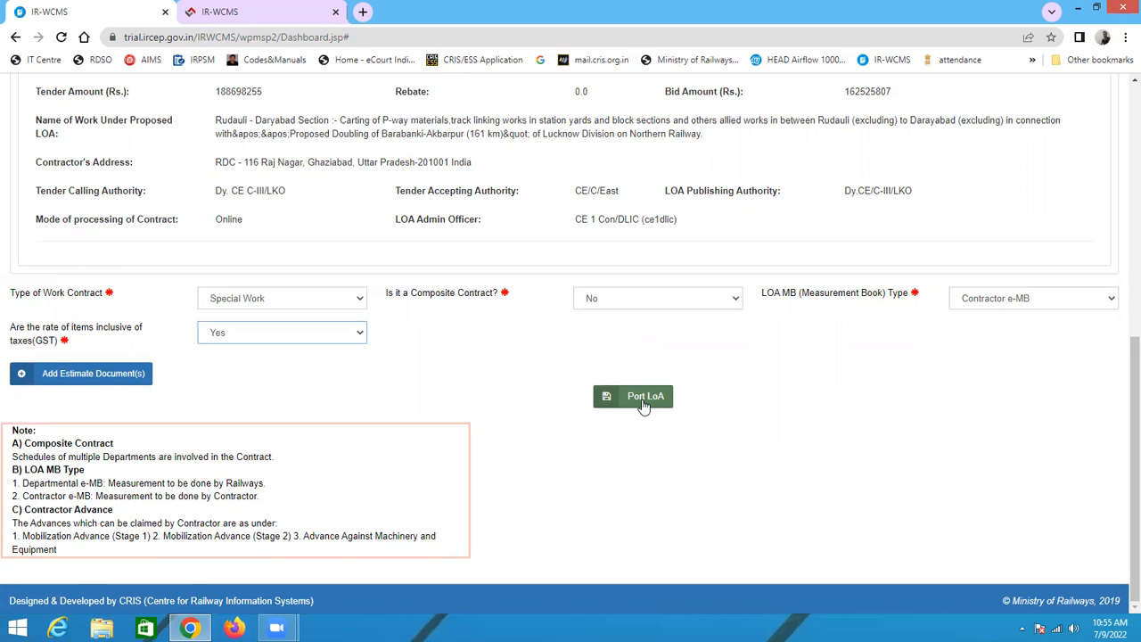
click(646, 403)
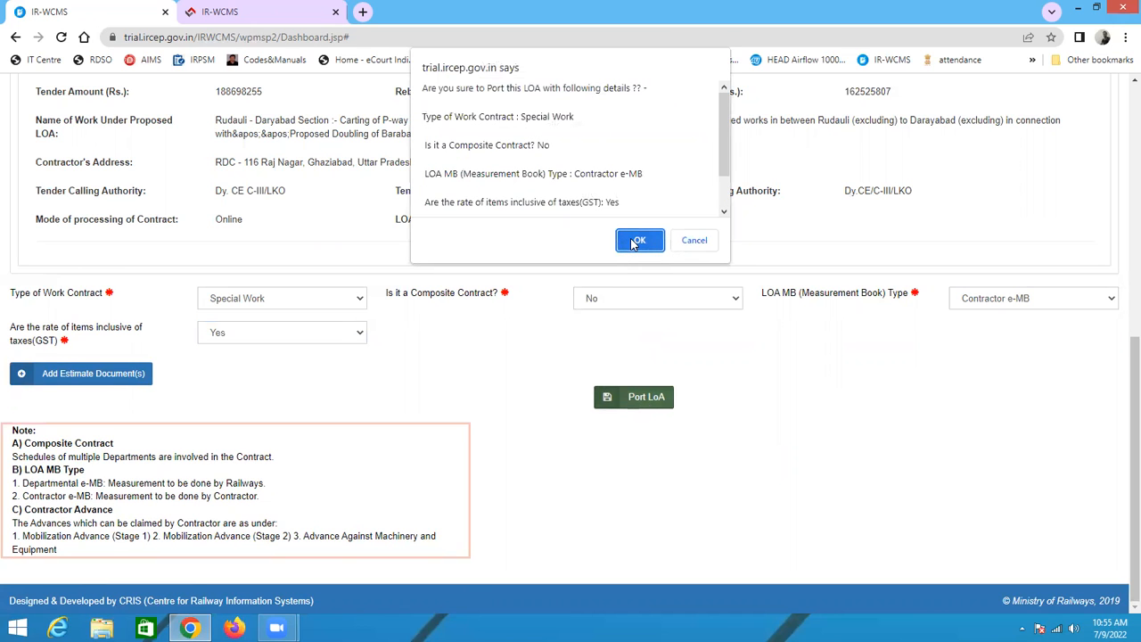
click(638, 241)
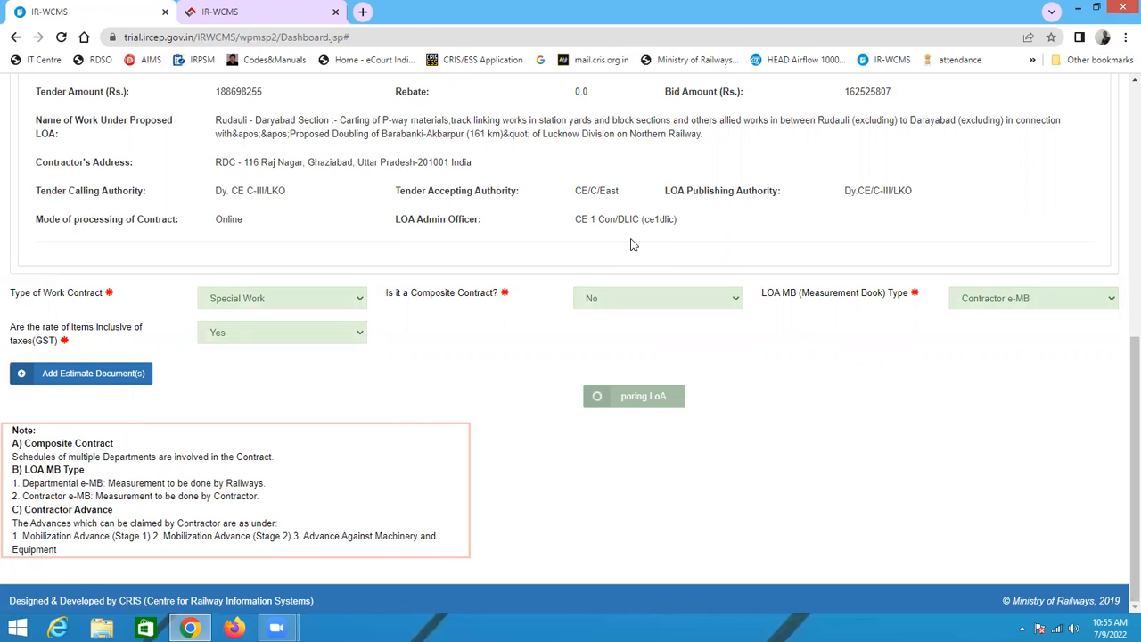
scroll(739, 433, up, 6)
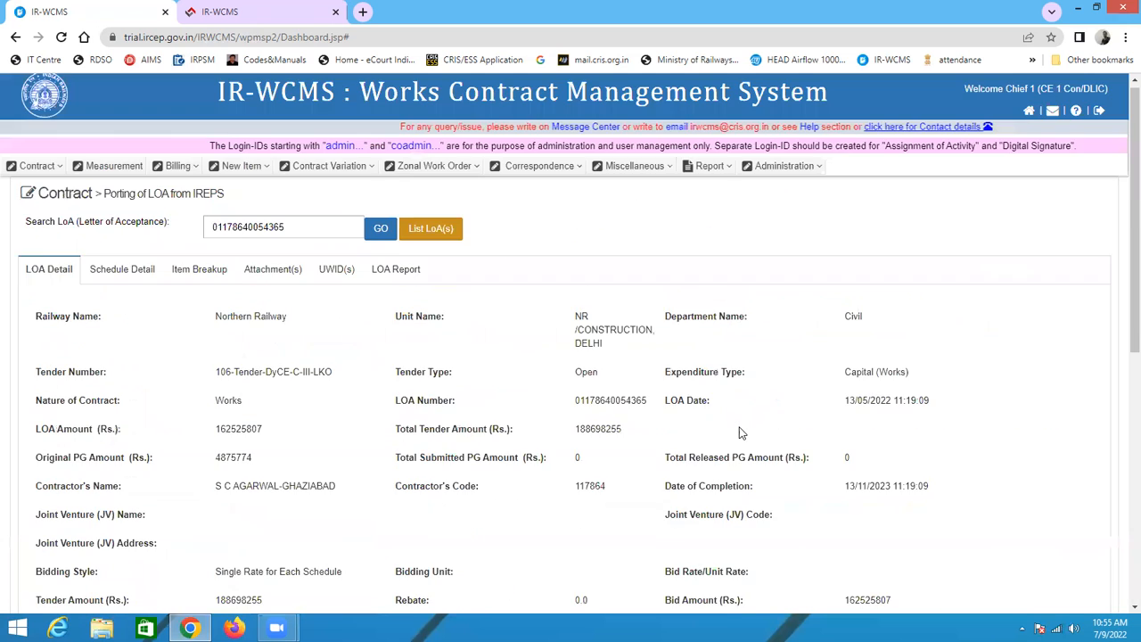
scroll(739, 432, down, 6)
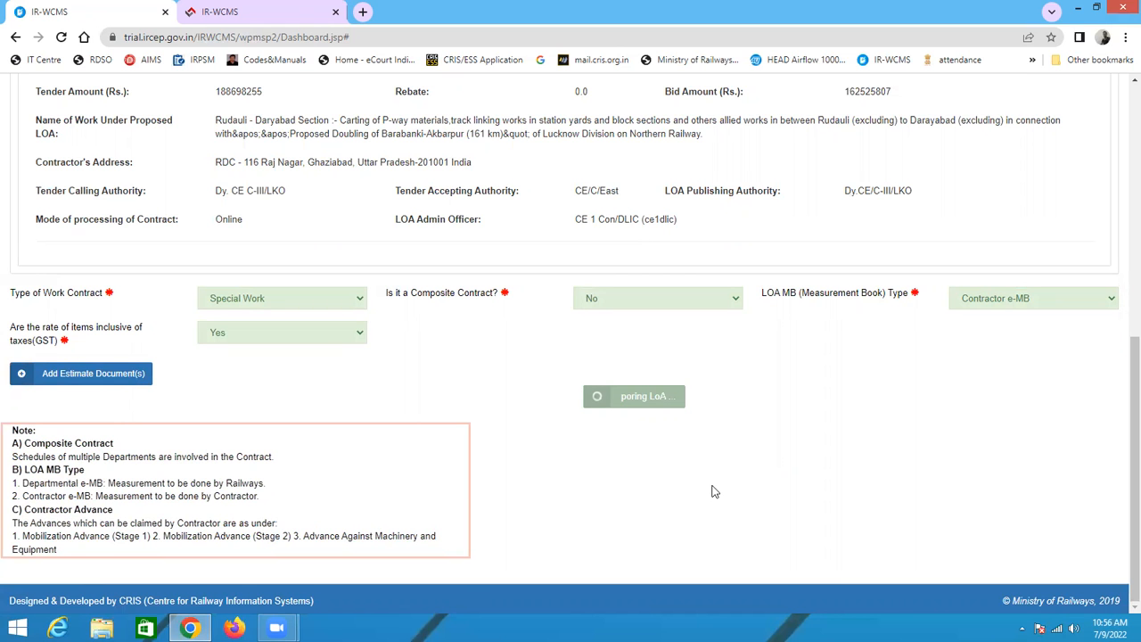
scroll(713, 490, up, 6)
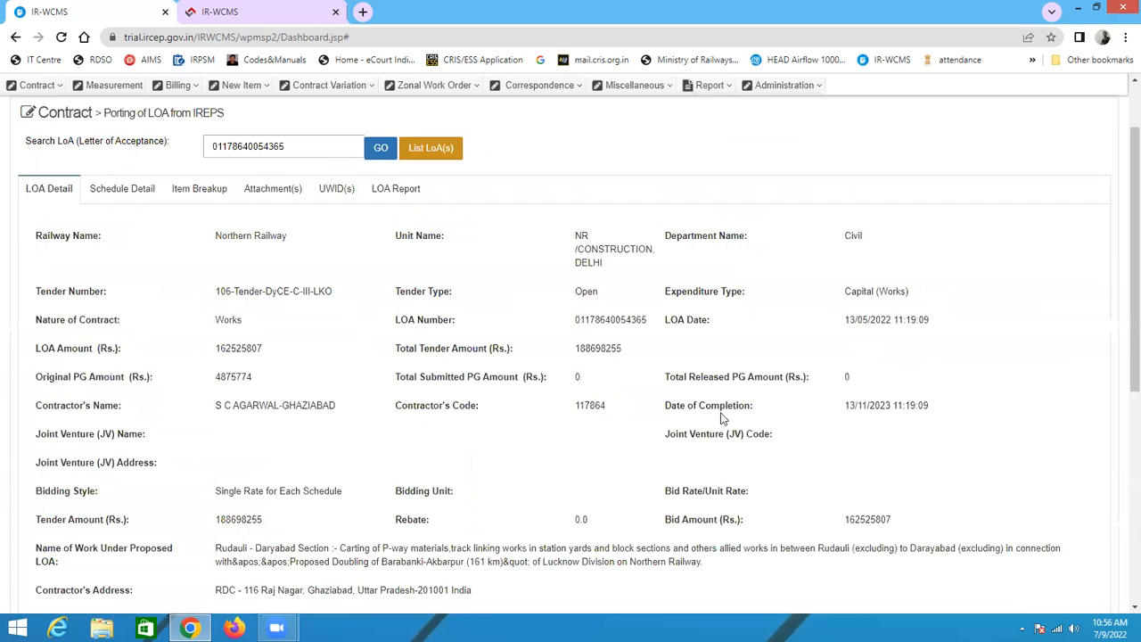
scroll(629, 527, down, 6)
scroll(720, 474, up, 6)
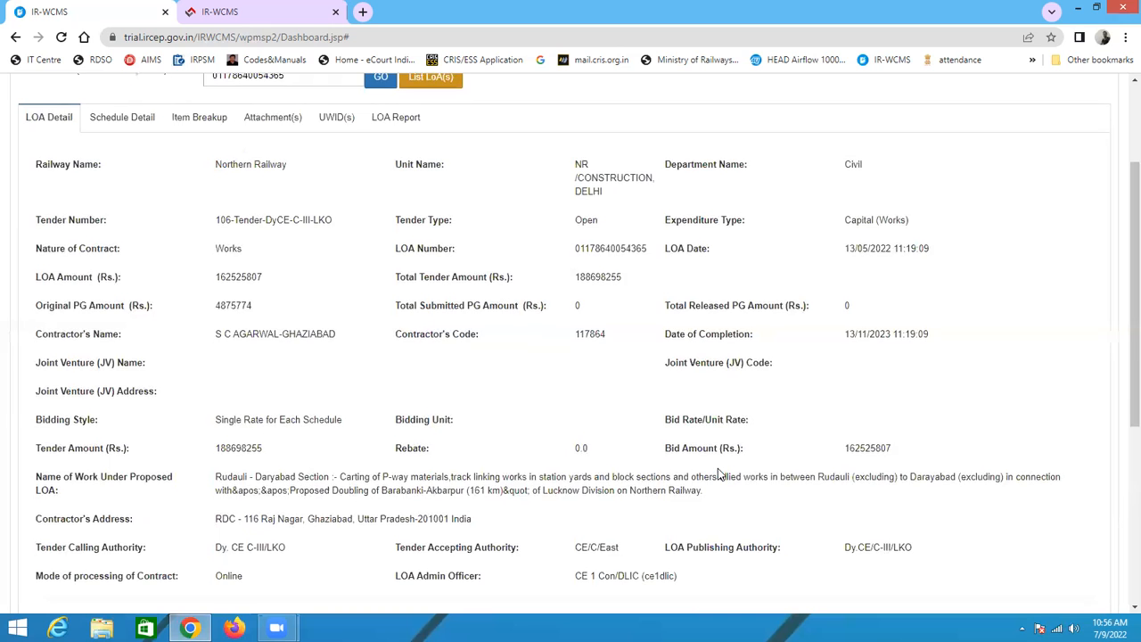
scroll(718, 469, down, 5)
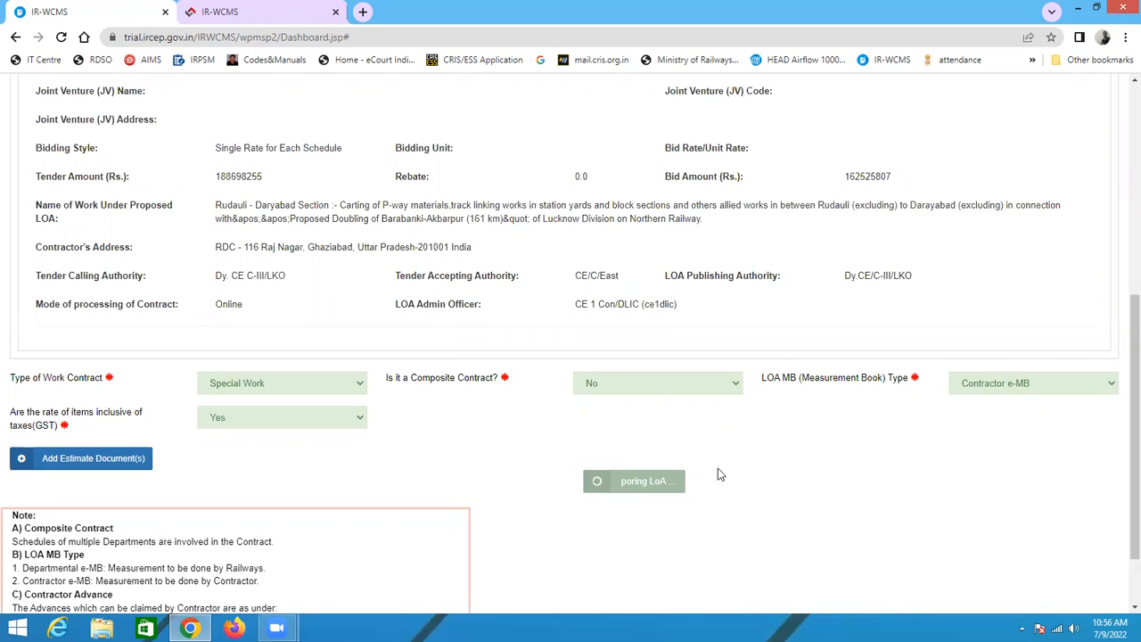
scroll(718, 477, down, 2)
scroll(620, 507, up, 10)
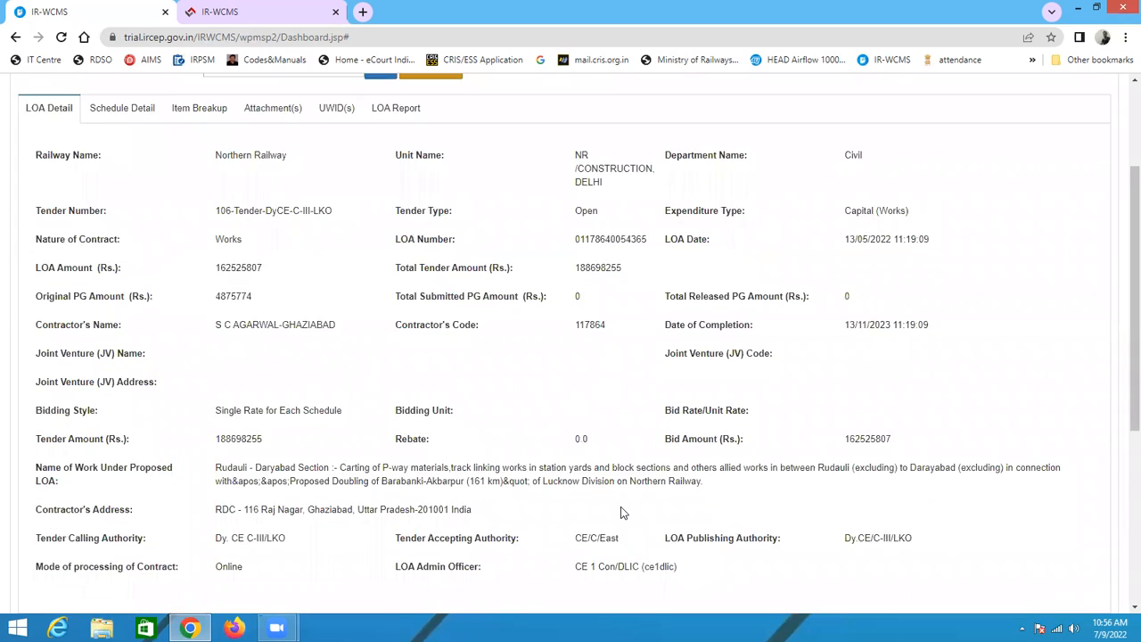
scroll(625, 499, down, 6)
scroll(658, 453, up, 3)
scroll(658, 453, down, 3)
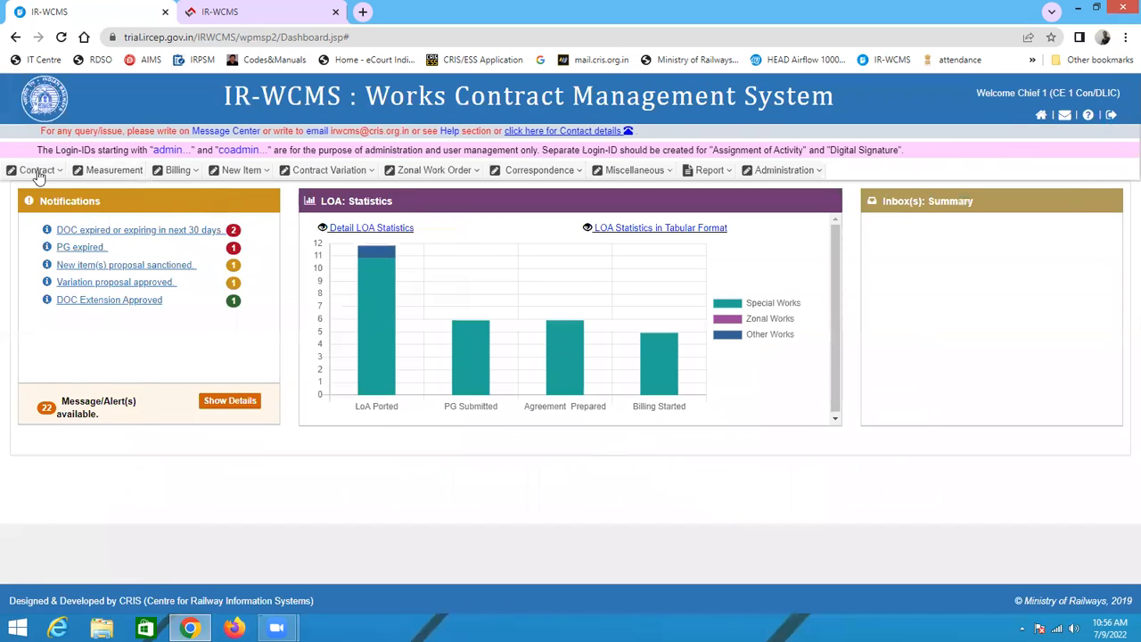
Step: Reopen Porting of LOA from IREPS and set Type of Work Contract to Special Work
click(36, 170)
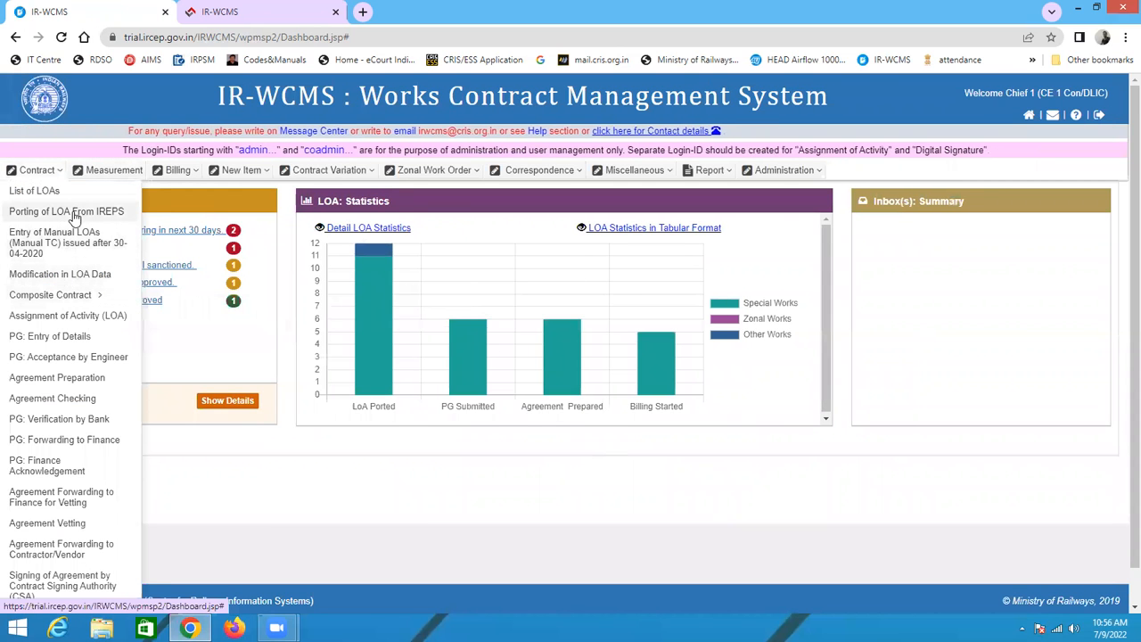
click(57, 214)
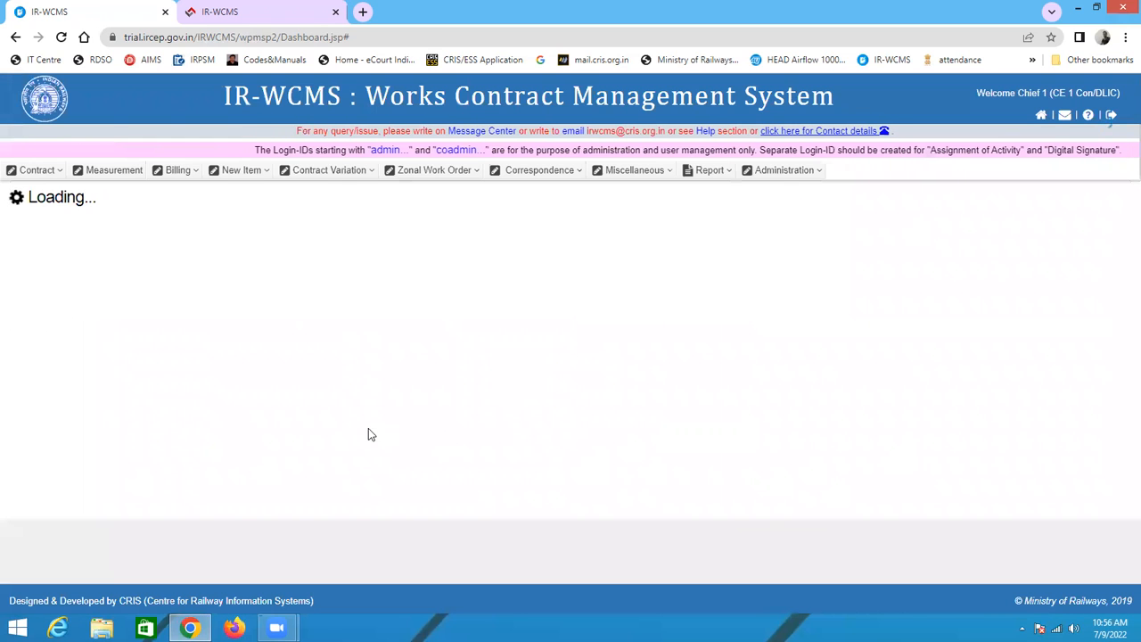
scroll(563, 478, down, 6)
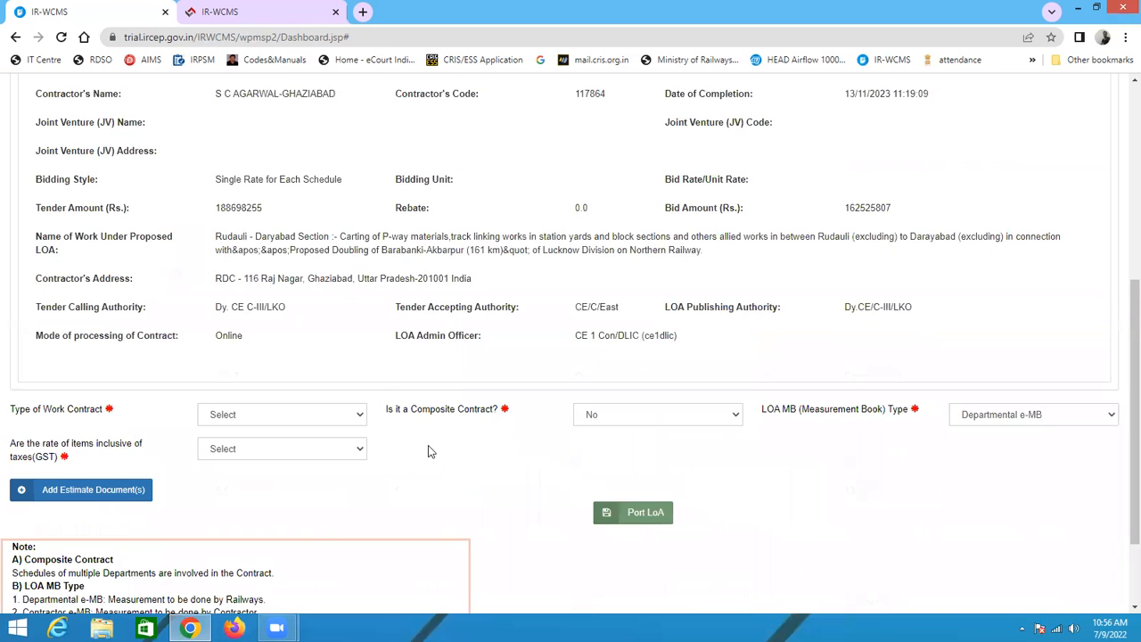
click(273, 301)
click(239, 328)
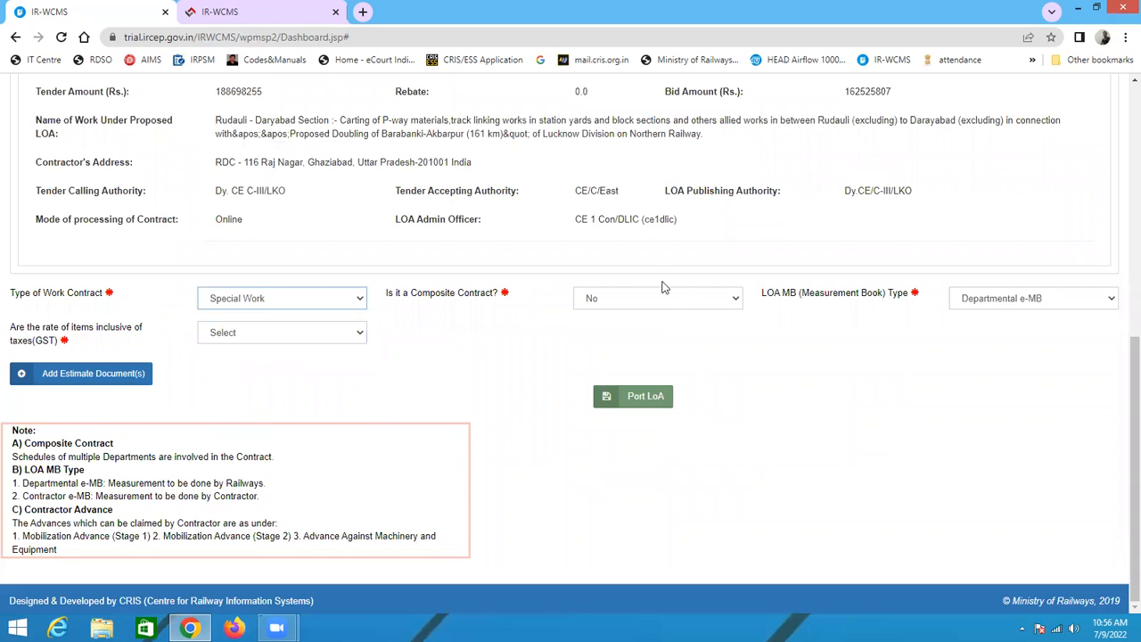
Step: Set the LOA MB type to Contractor e-MB and rates inclusive of GST to Yes
click(1010, 302)
click(996, 328)
click(254, 337)
click(250, 363)
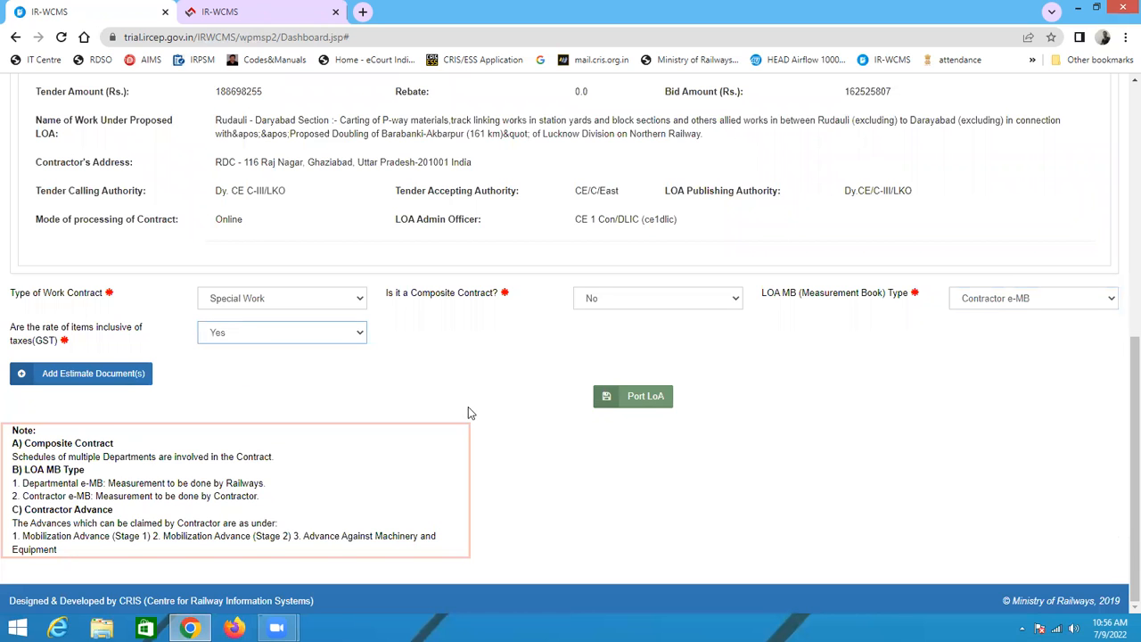
Step: Port the LOA, confirming the porting prompt
click(636, 403)
click(639, 239)
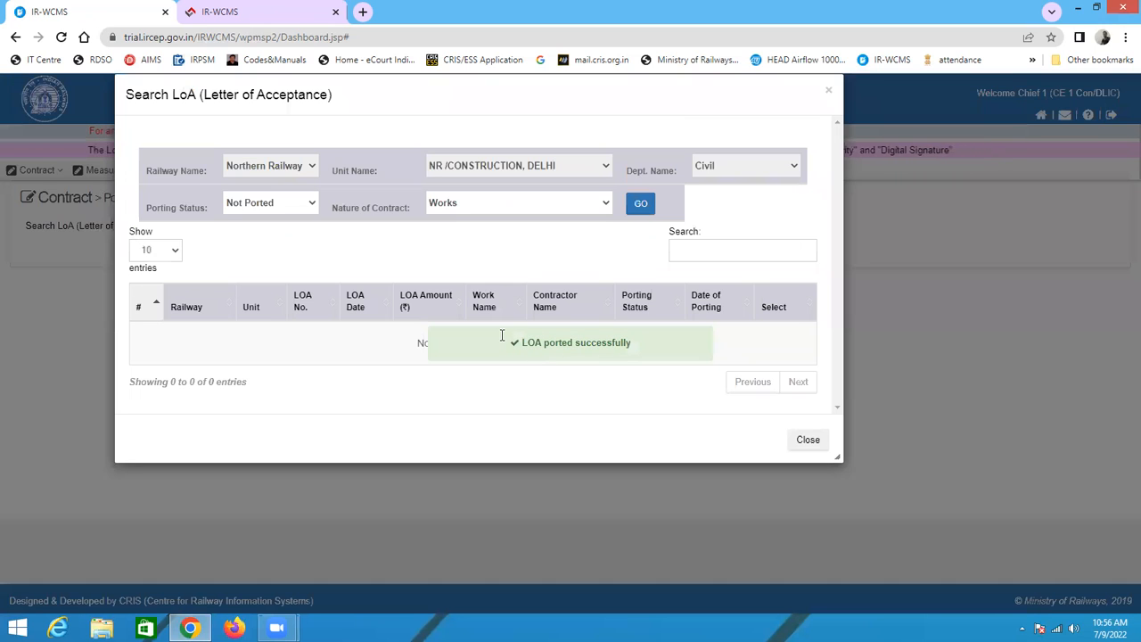
Step: List the LoAs with Ported status in the search dialog, check them, and close the dialog
click(247, 209)
click(240, 233)
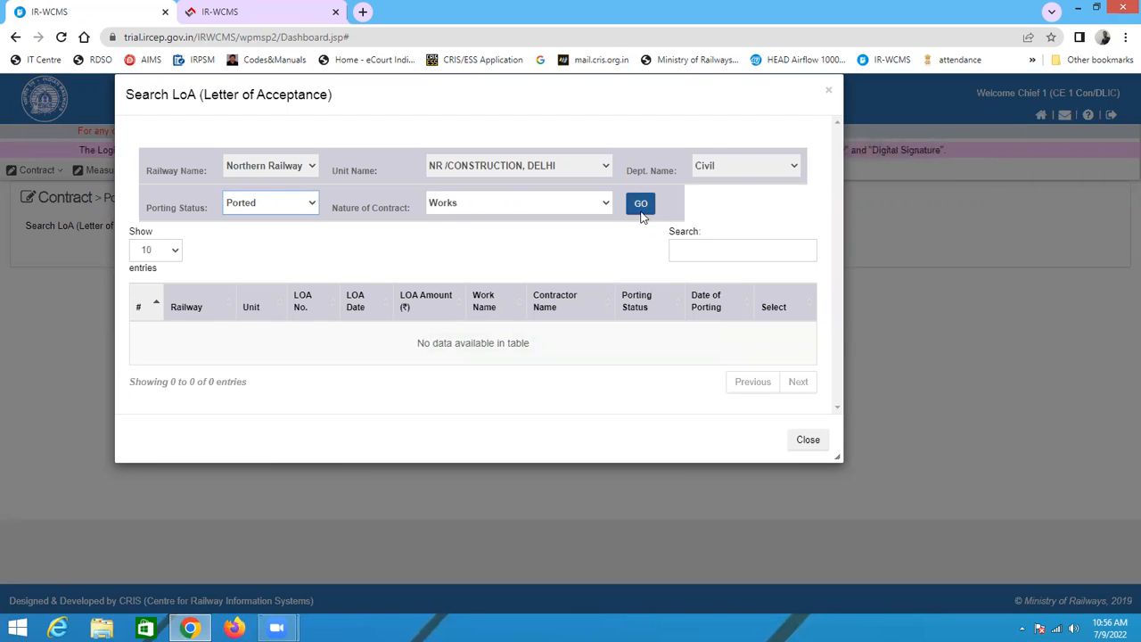
click(640, 204)
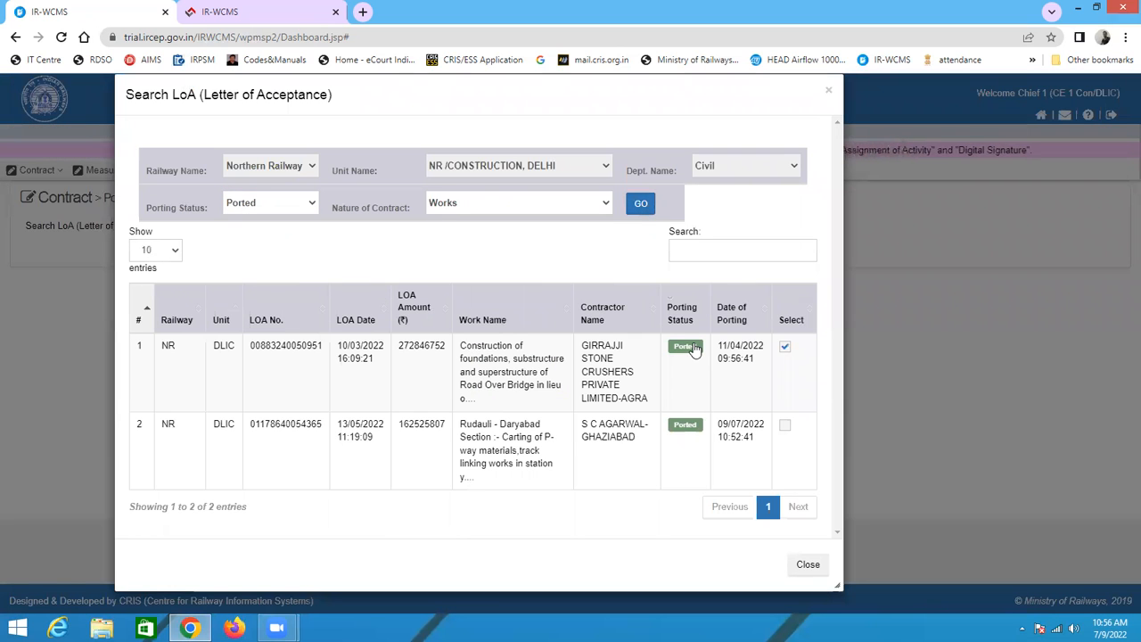
click(305, 433)
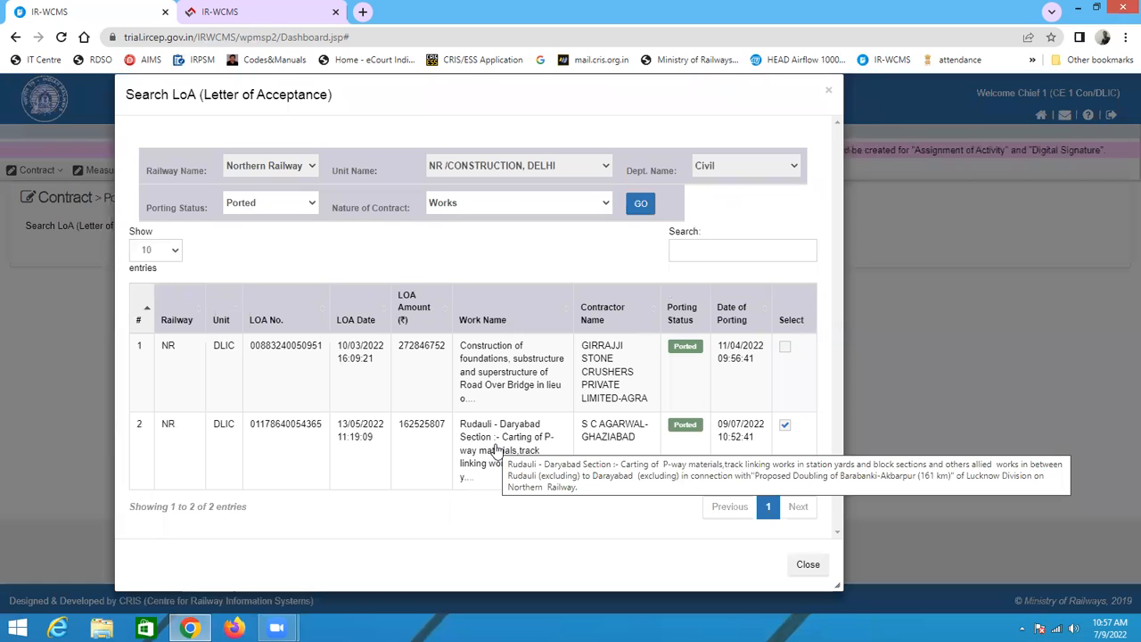
click(784, 425)
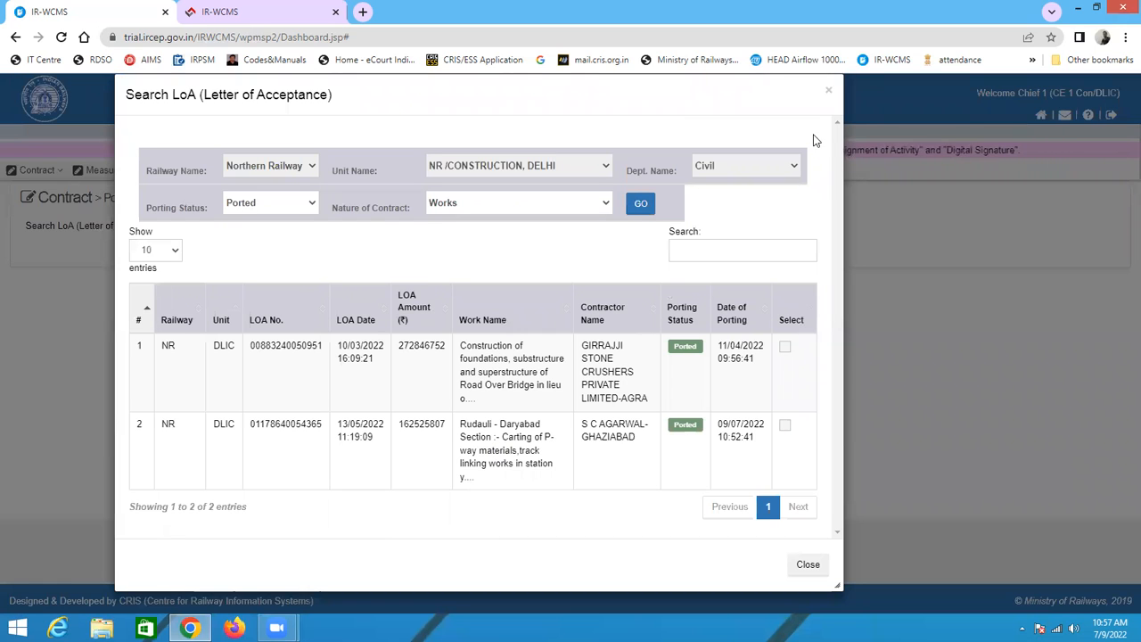
click(828, 93)
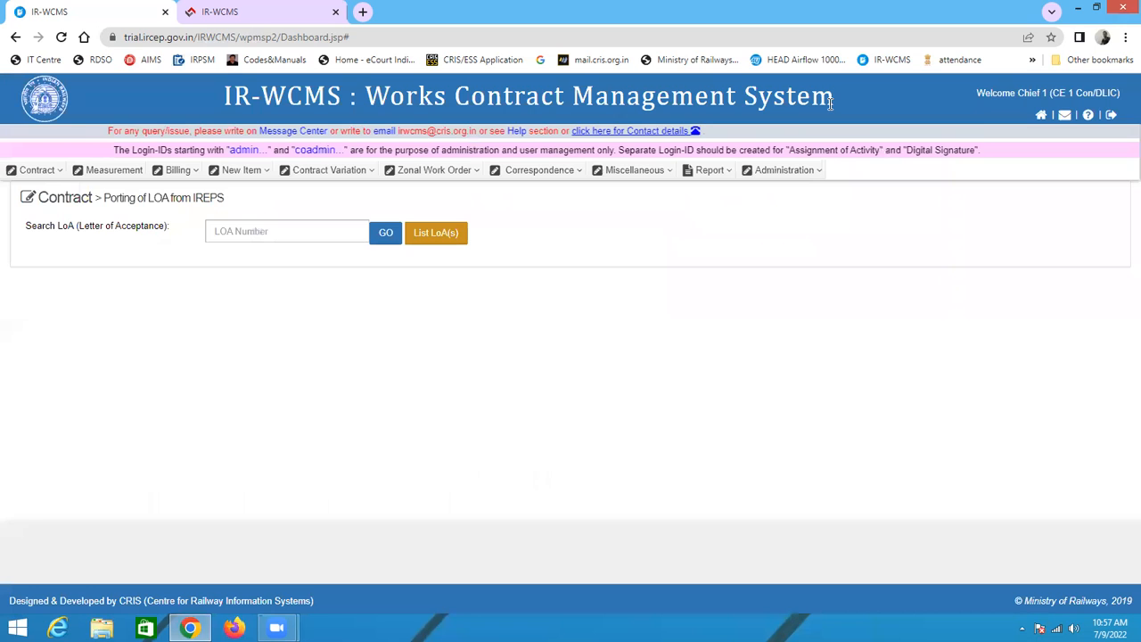
click(40, 170)
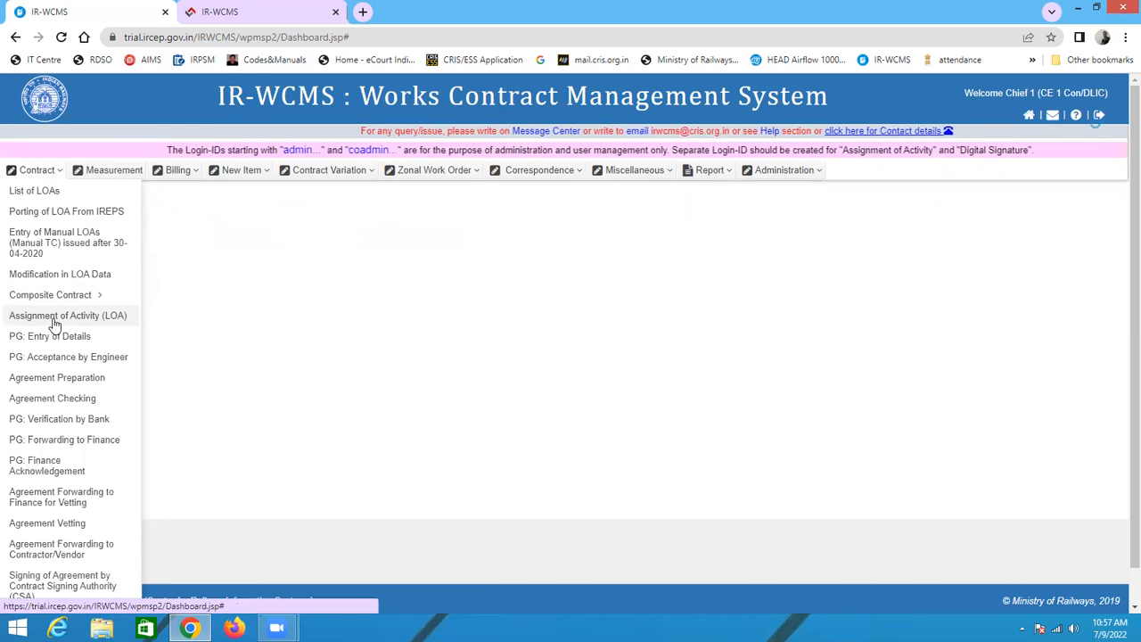
click(54, 317)
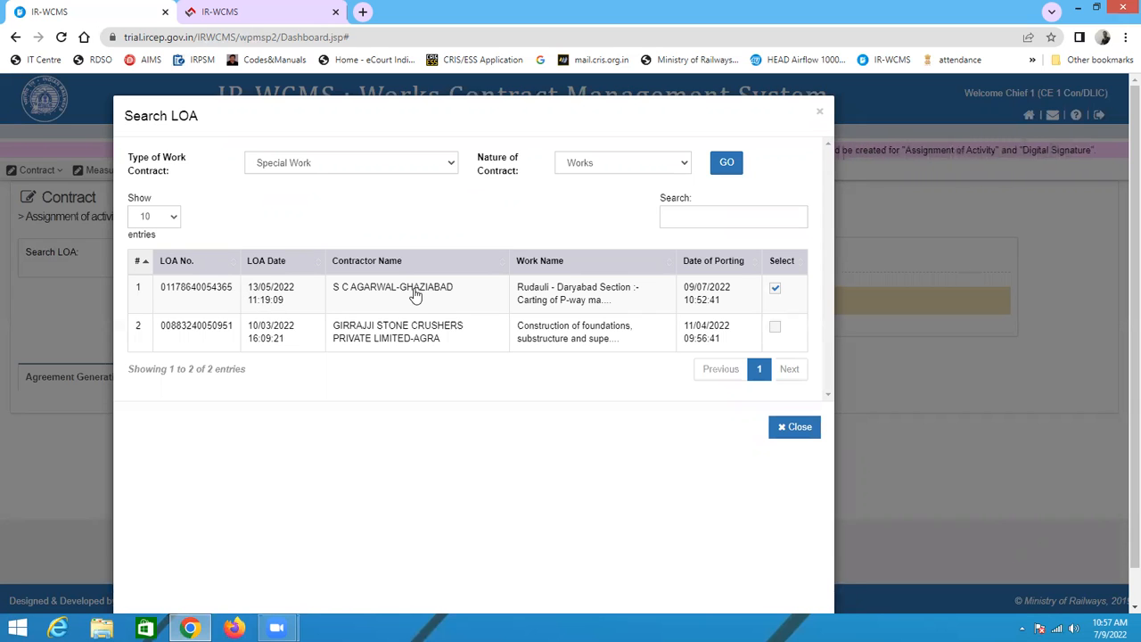
click(480, 302)
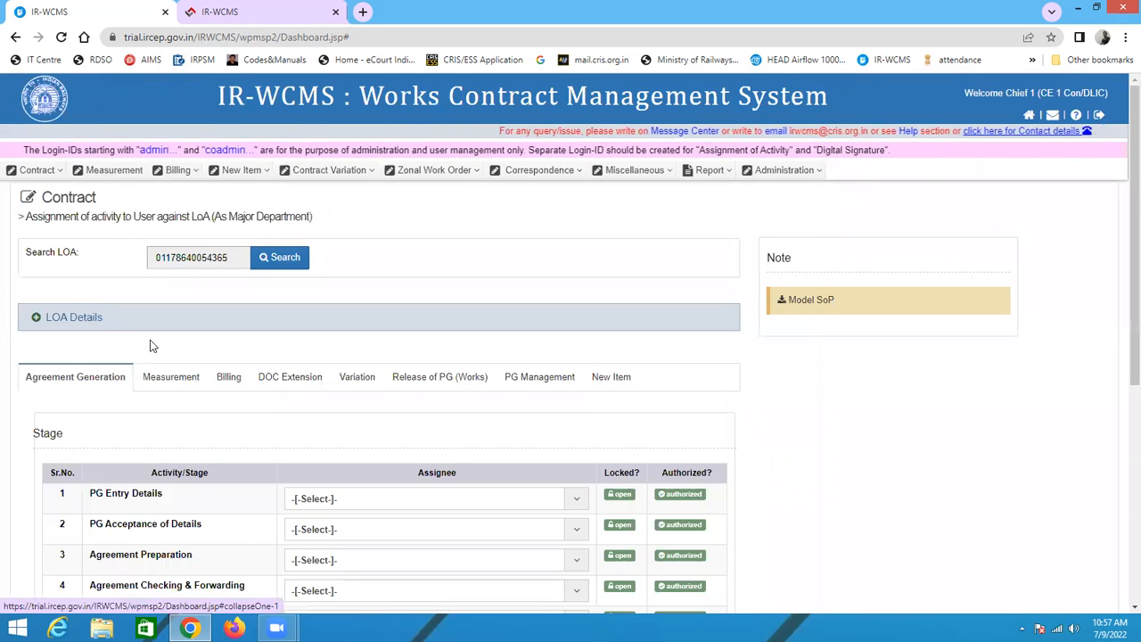
Step: Review the activity stages and their assignee fields for the LOA
scroll(147, 344, down, 2)
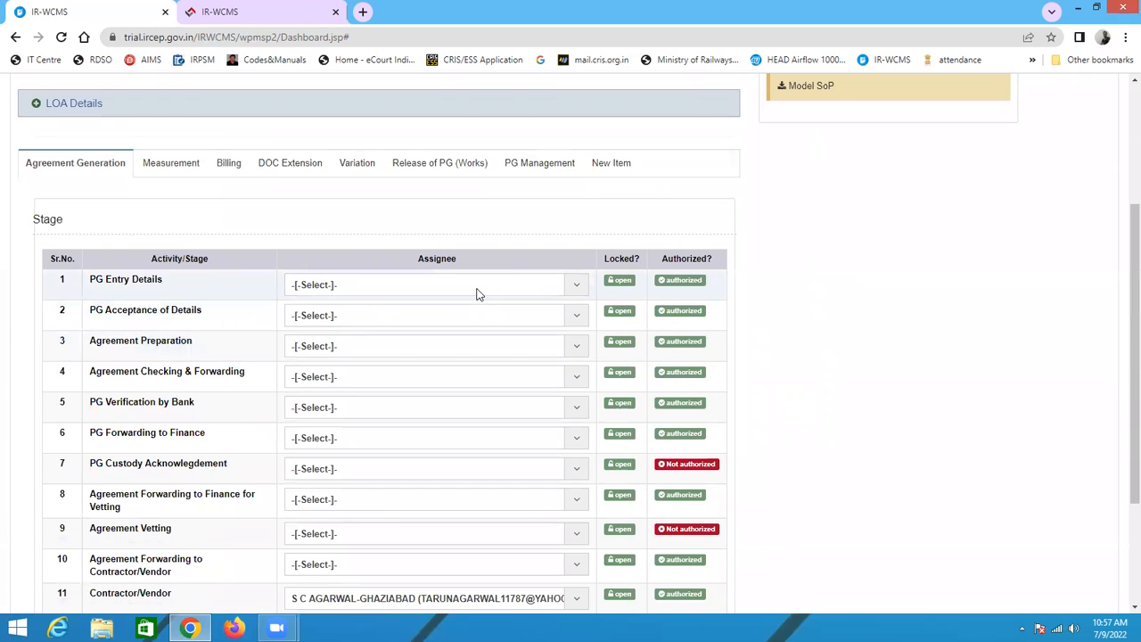
scroll(504, 337, up, 2)
scroll(507, 339, down, 2)
click(424, 287)
click(433, 290)
scroll(434, 295, down, 2)
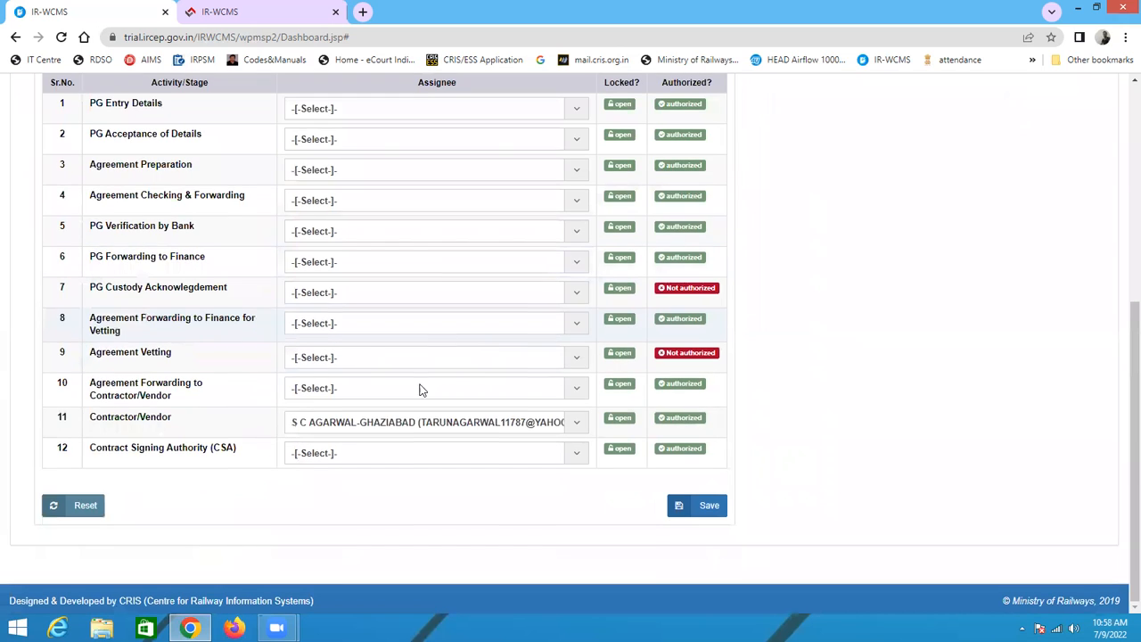
Step: Open the Help page and browse its help topics, contact numbers and help video links
scroll(365, 453, up, 2)
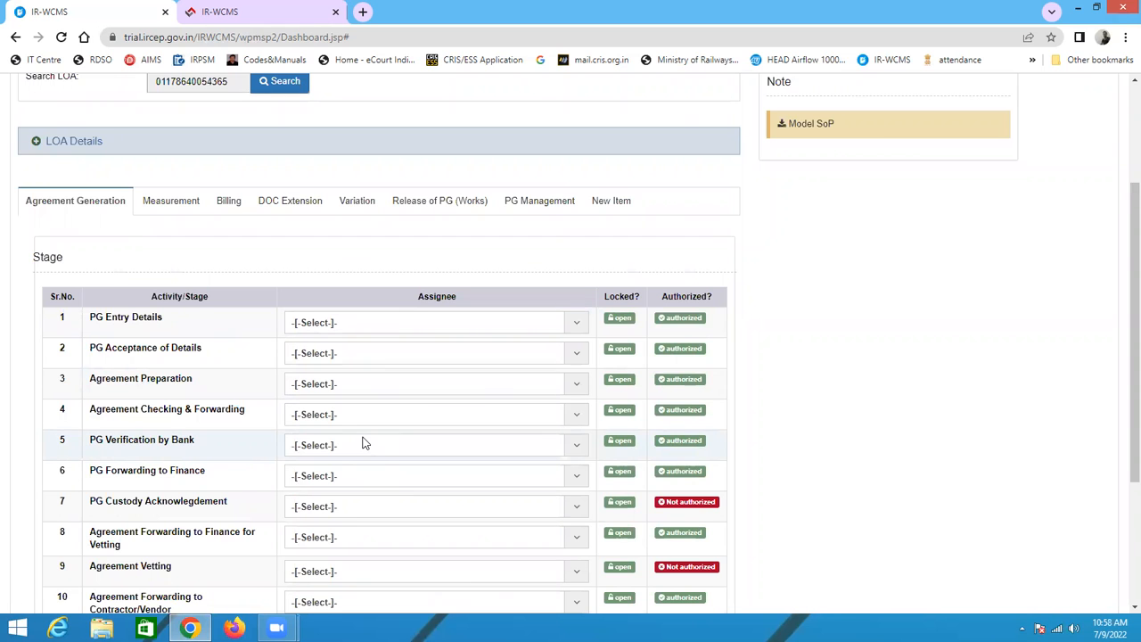
scroll(271, 361, up, 2)
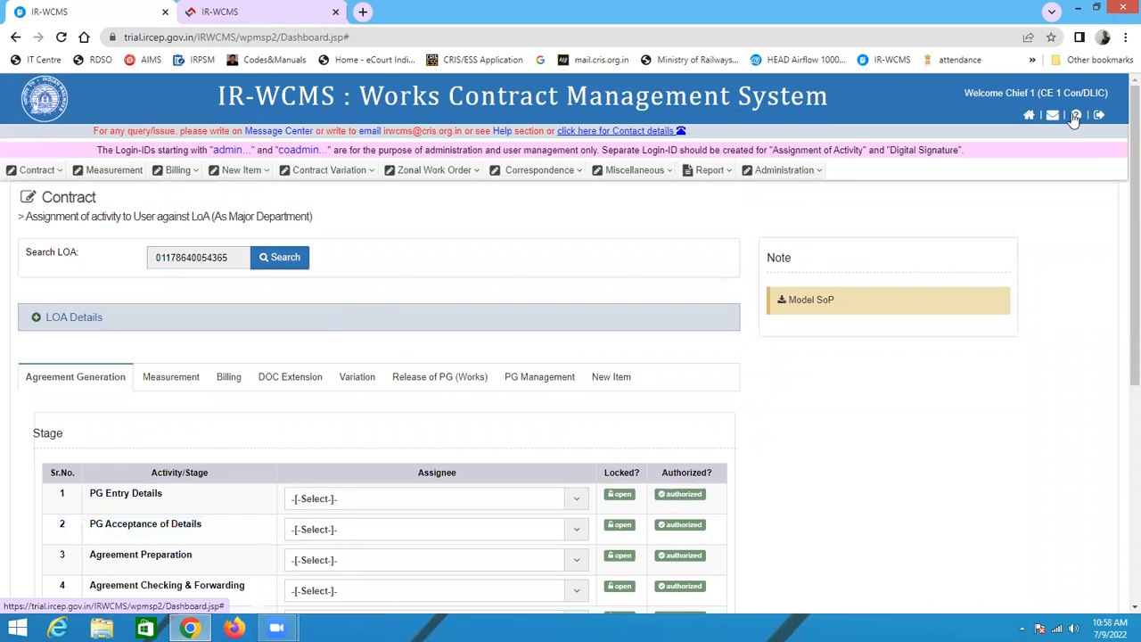
scroll(435, 495, down, 4)
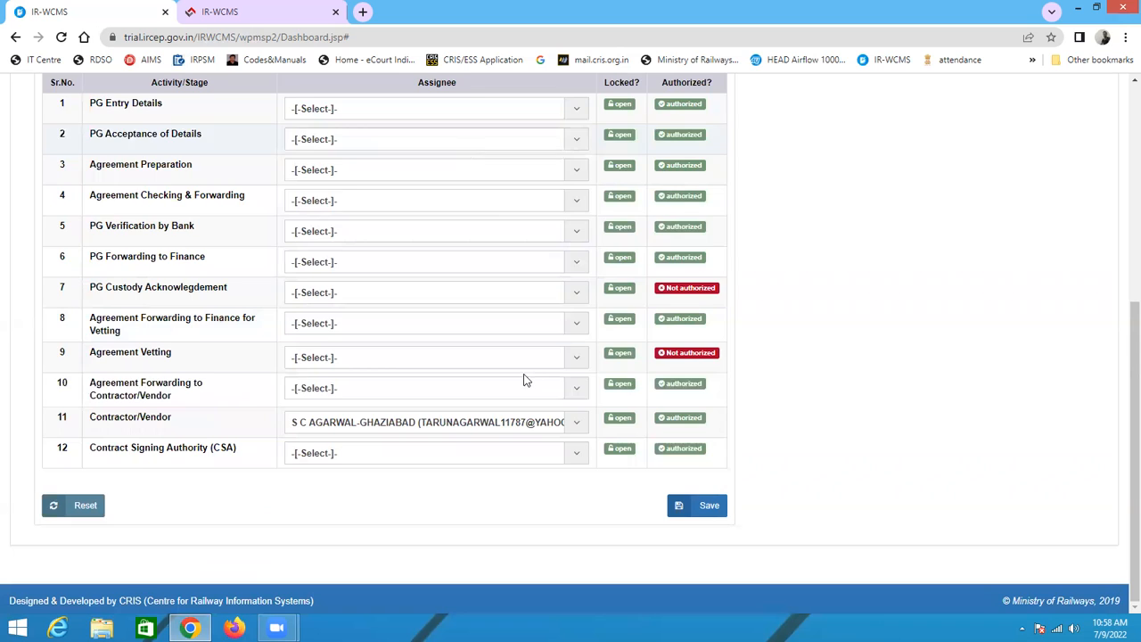
scroll(517, 374, up, 2)
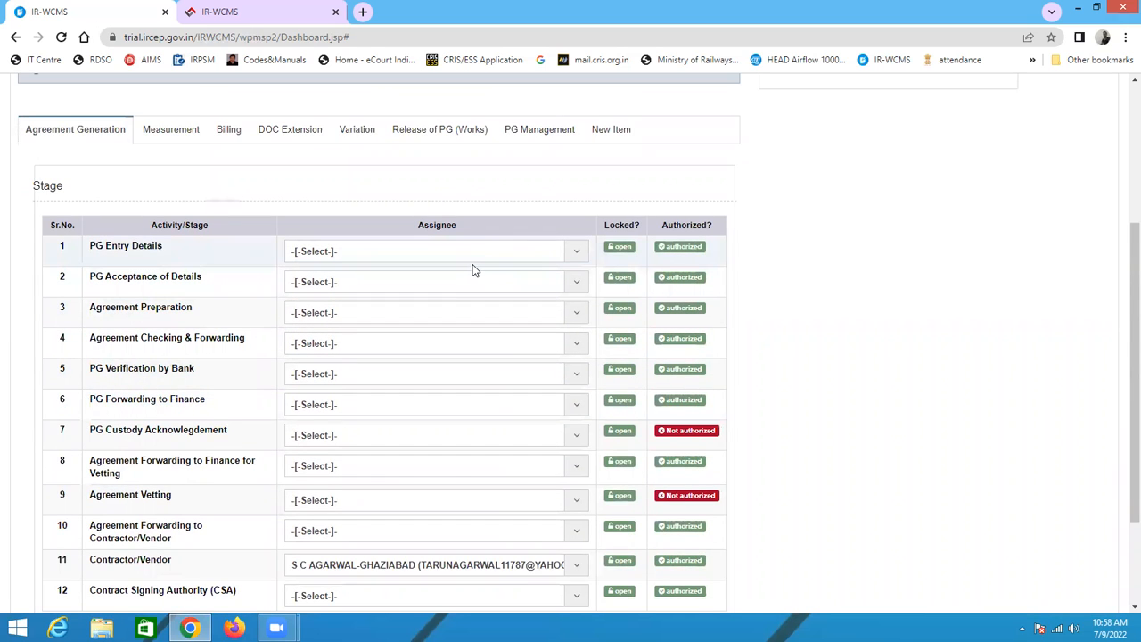
scroll(624, 330, up, 3)
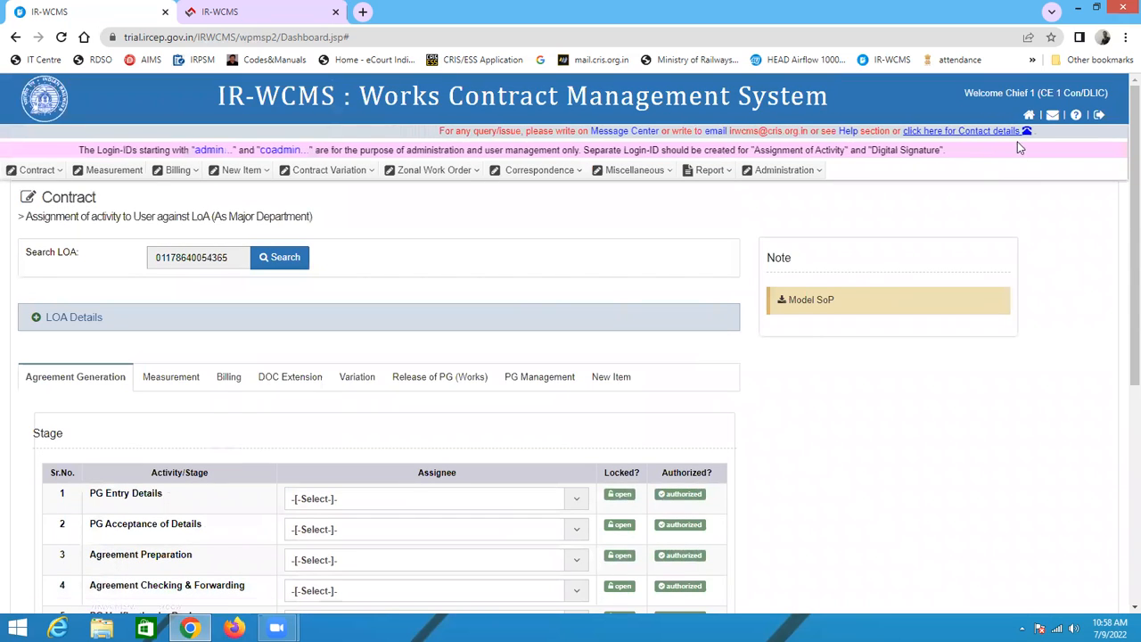
click(1076, 115)
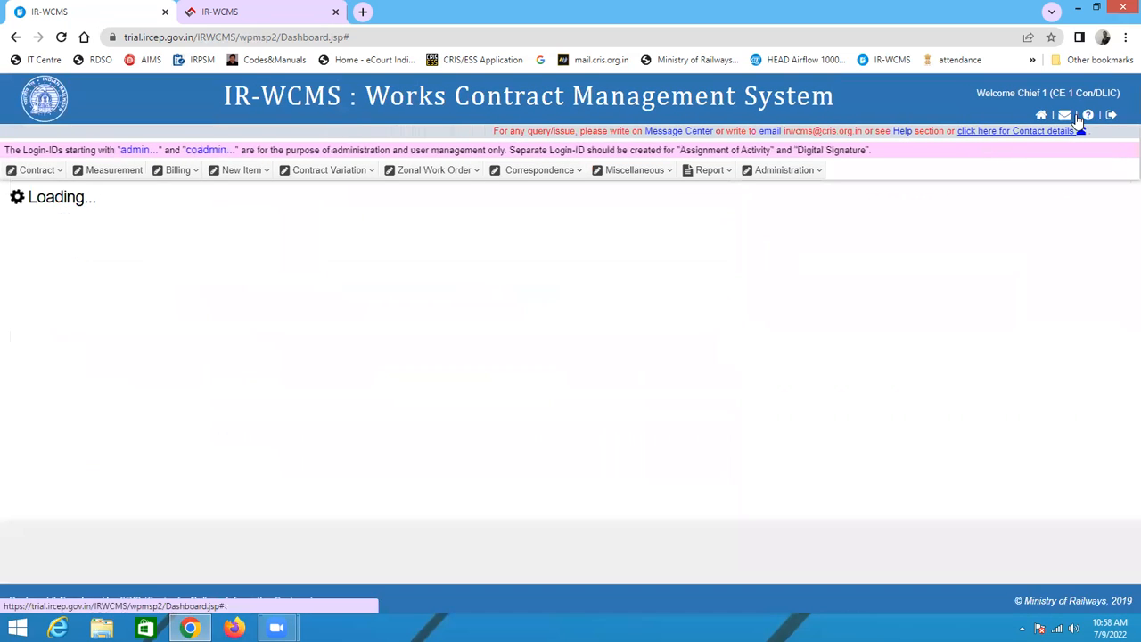
scroll(217, 472, down, 2)
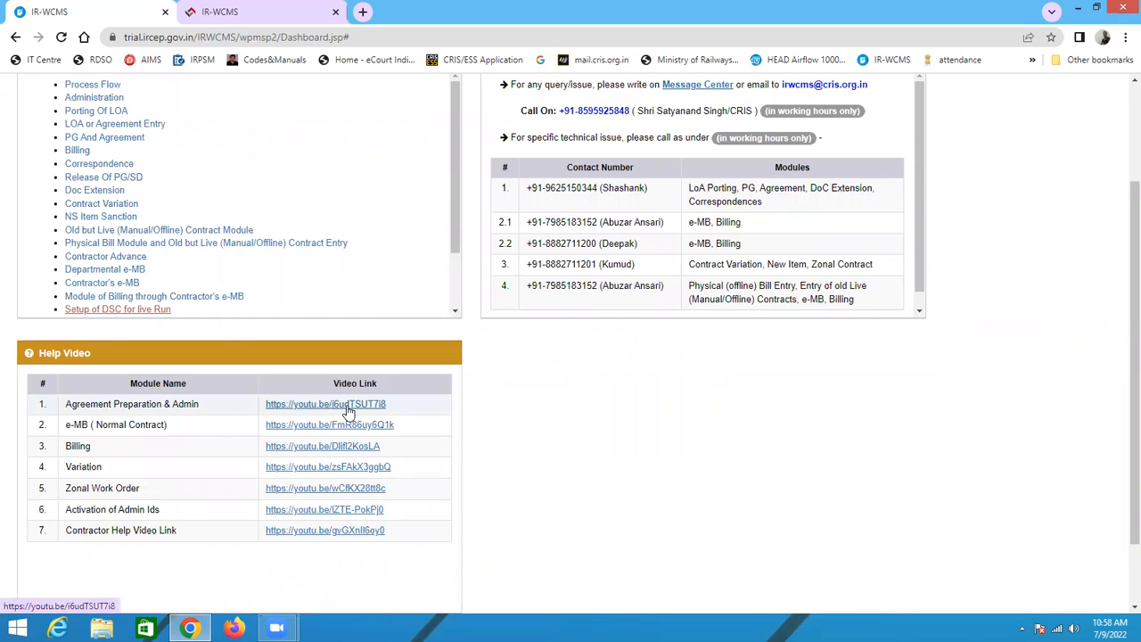
scroll(604, 372, up, 2)
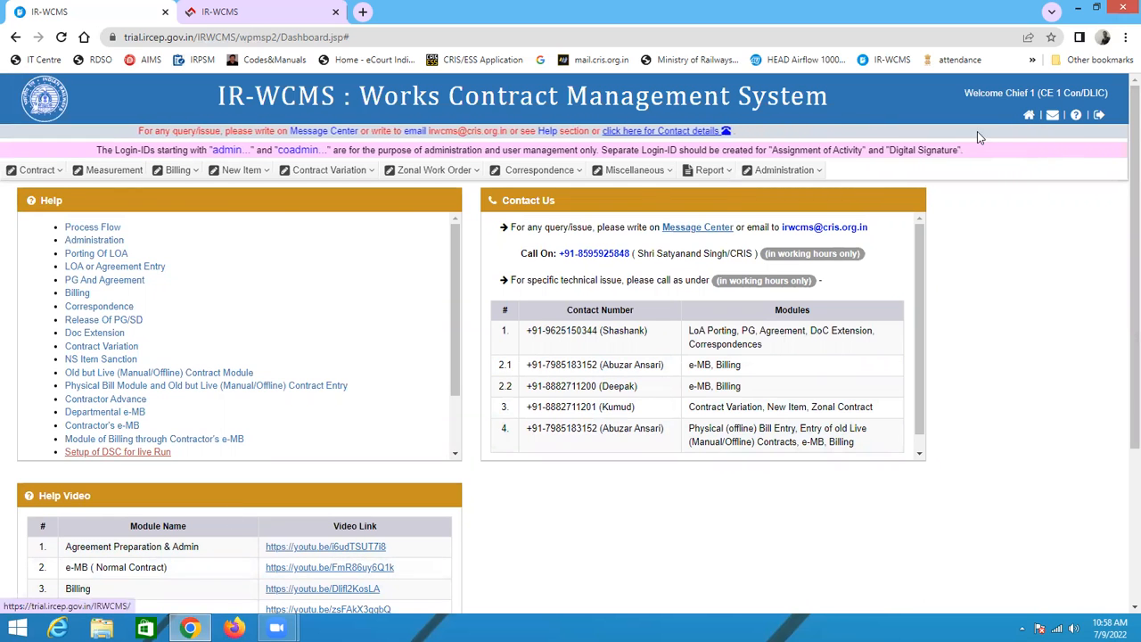
click(37, 169)
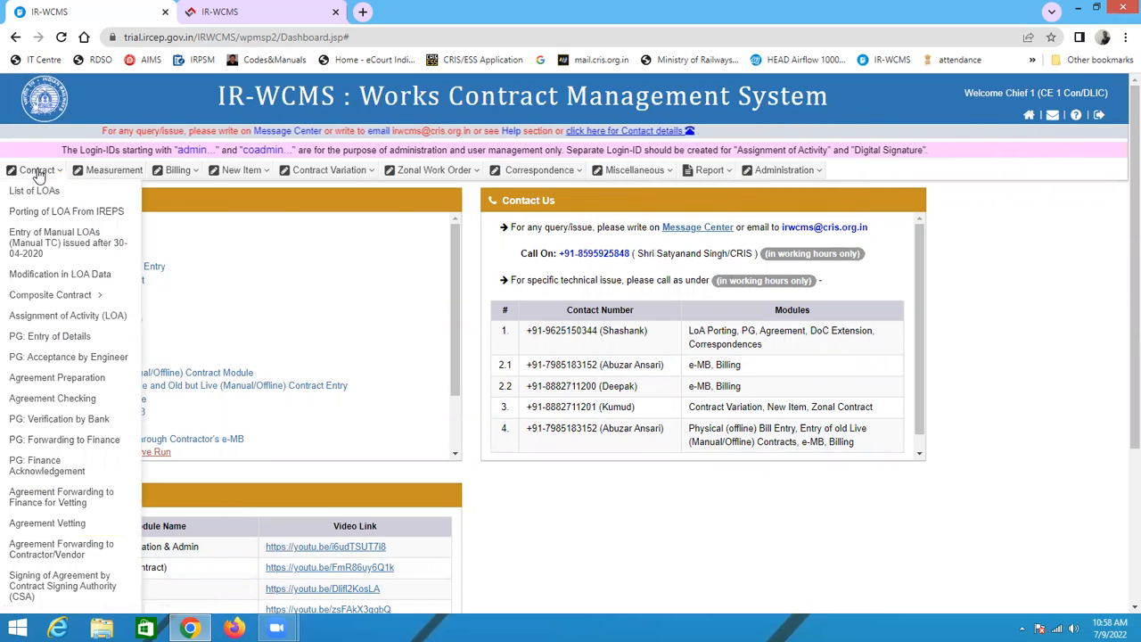
click(69, 315)
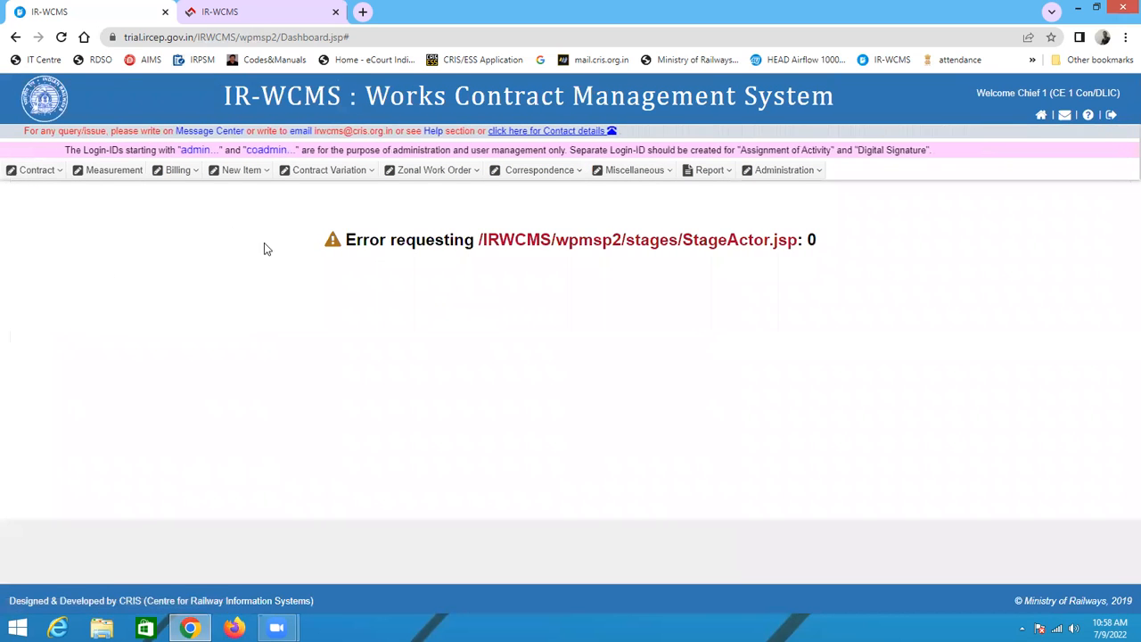
click(36, 169)
mouse_move(89, 294)
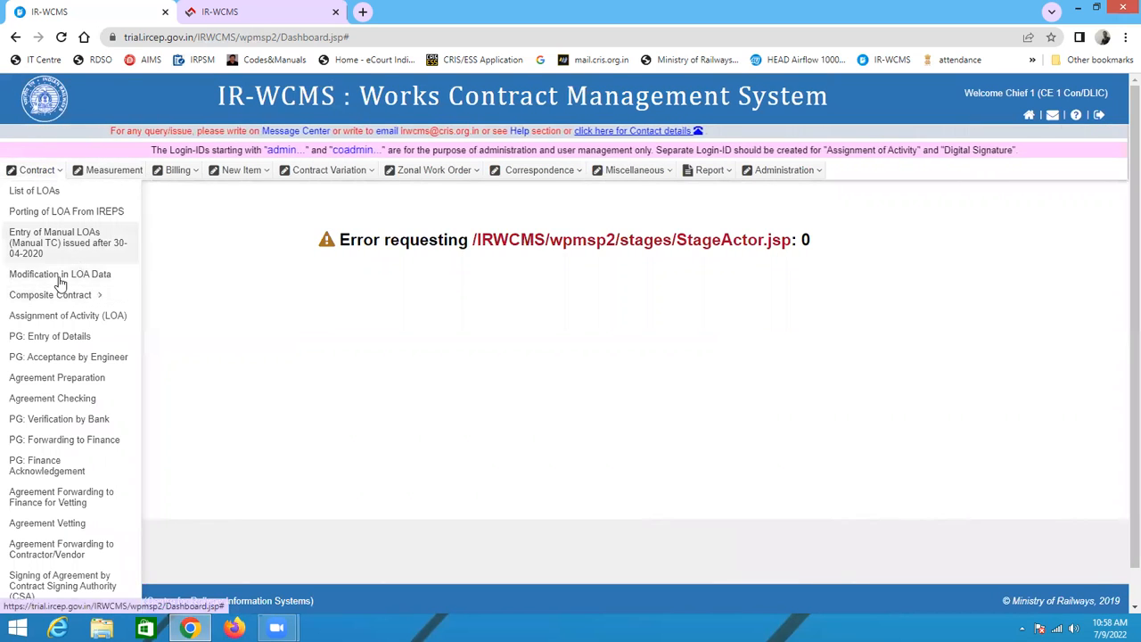
click(72, 317)
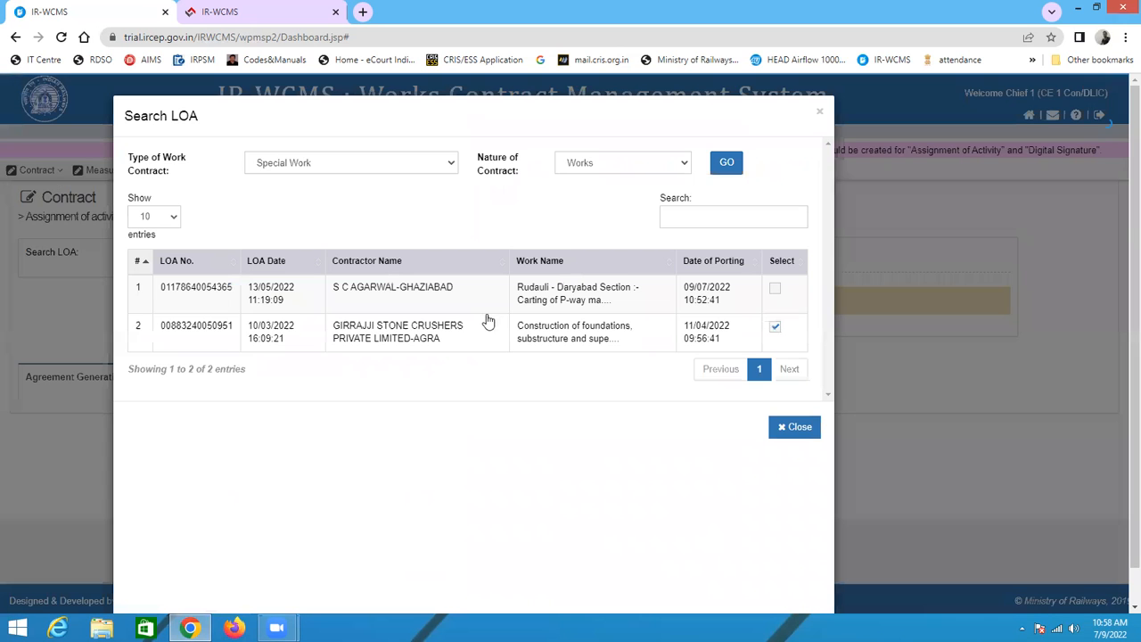
click(217, 295)
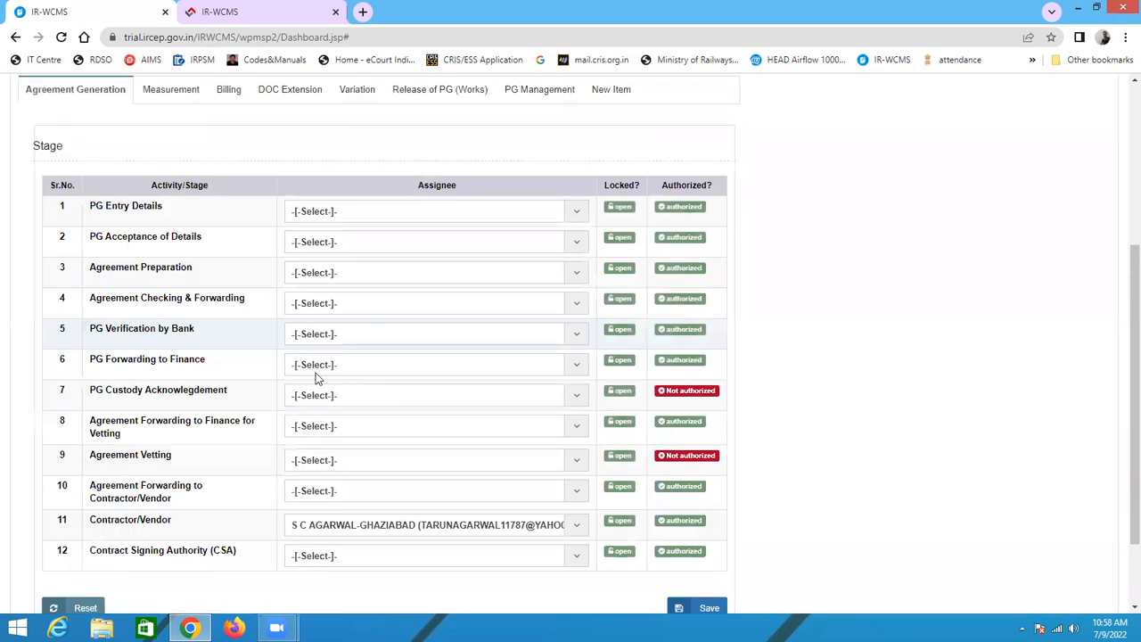
Step: Browse the assignee options for PG Entry Details and close the list without choosing one
click(352, 284)
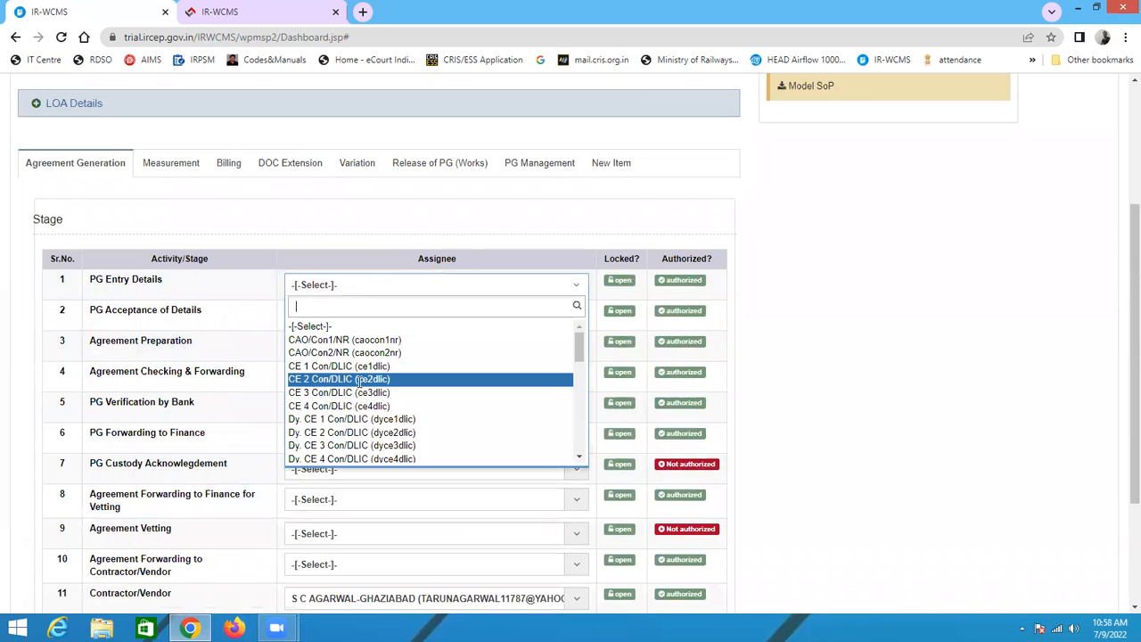
scroll(383, 419, down, 5)
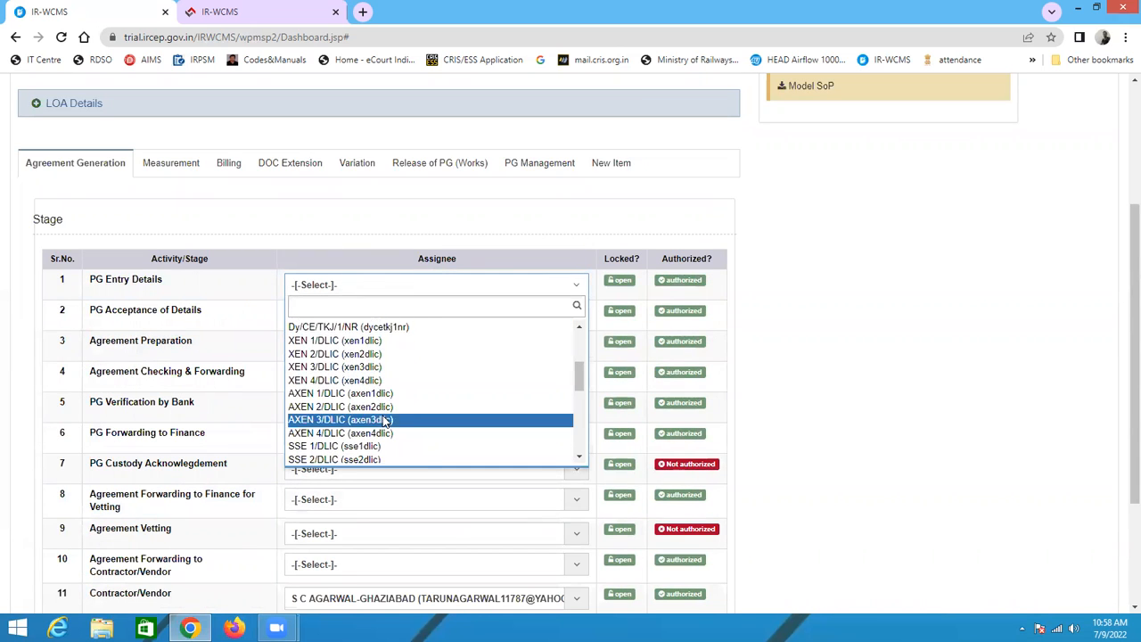
scroll(397, 374, down, 3)
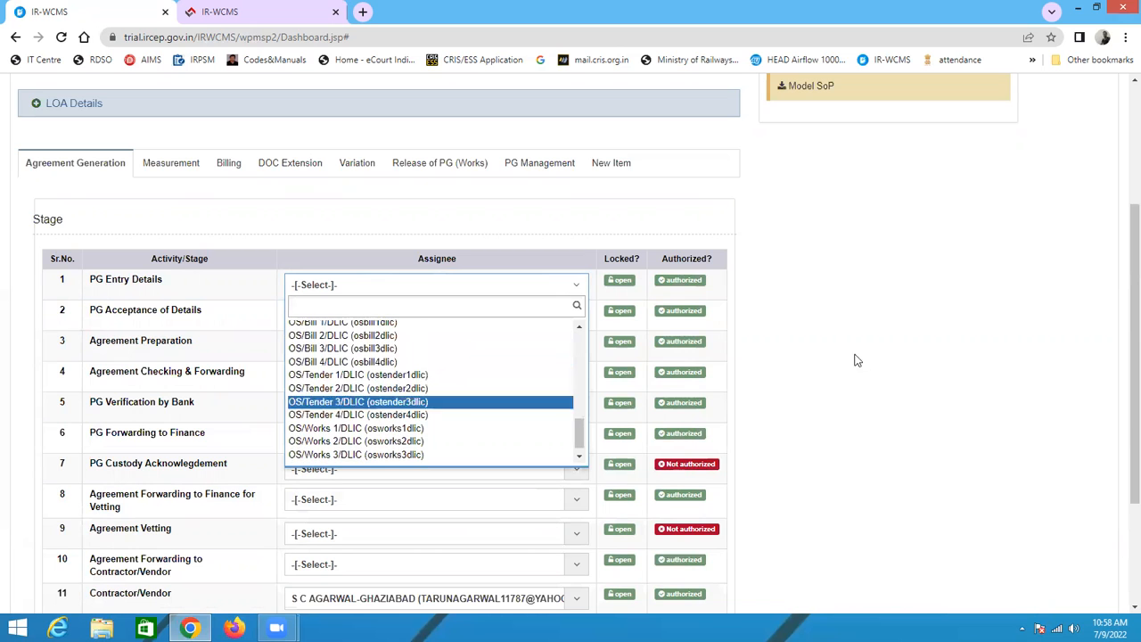
scroll(936, 351, up, 2)
click(936, 347)
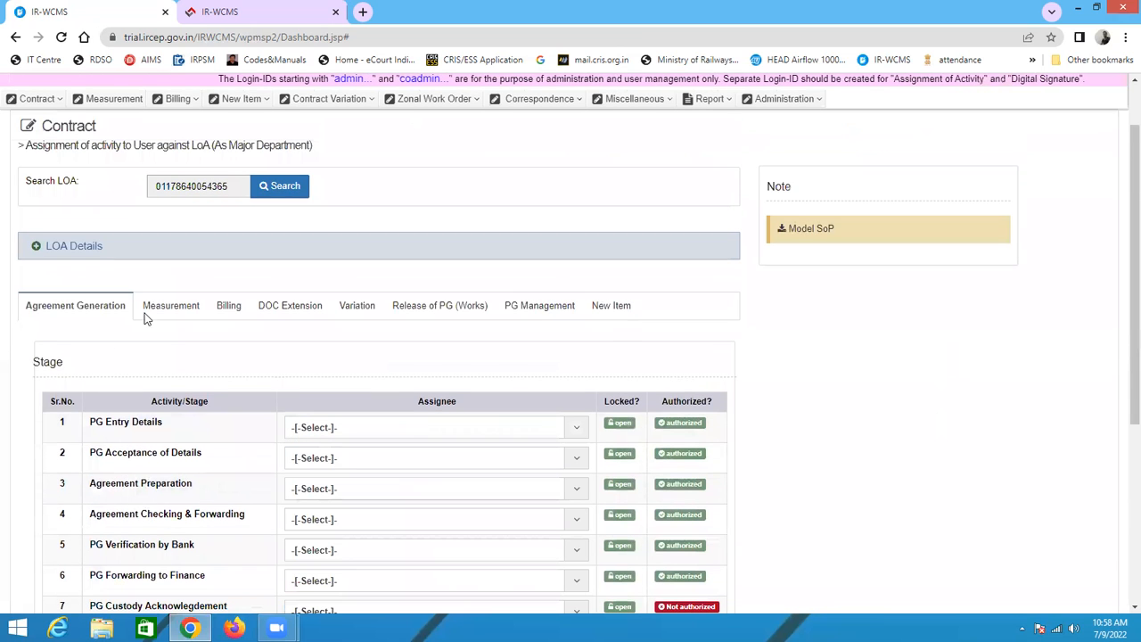
Step: Examine the Measurement tab's assignment sections, then return to Agreement Generation
click(181, 312)
scroll(313, 360, down, 3)
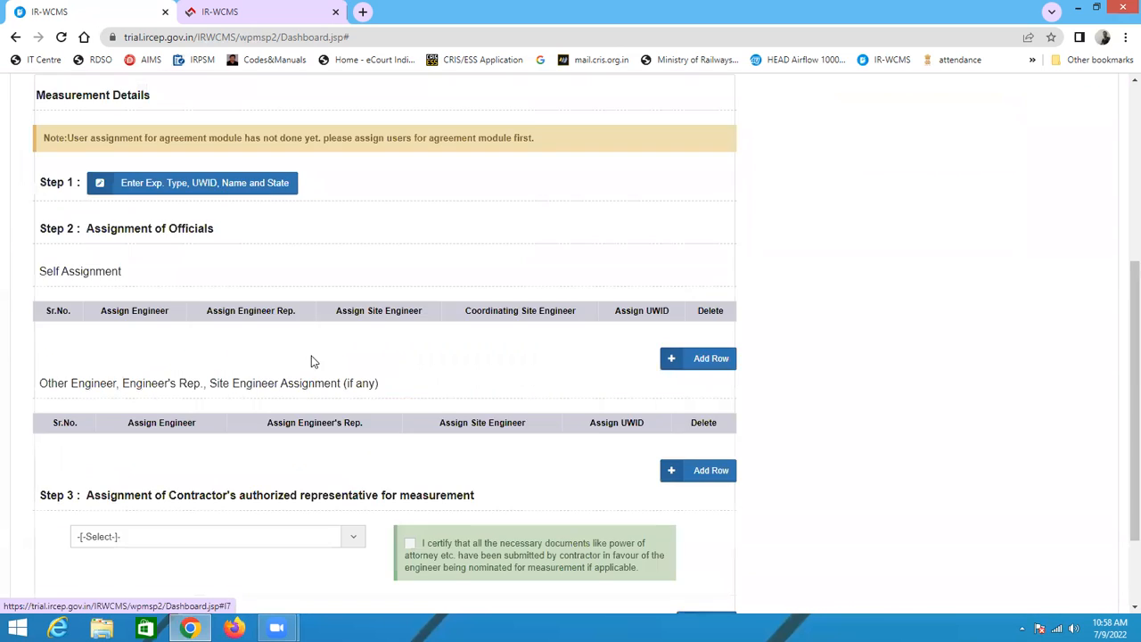
scroll(253, 368, up, 2)
scroll(252, 368, up, 2)
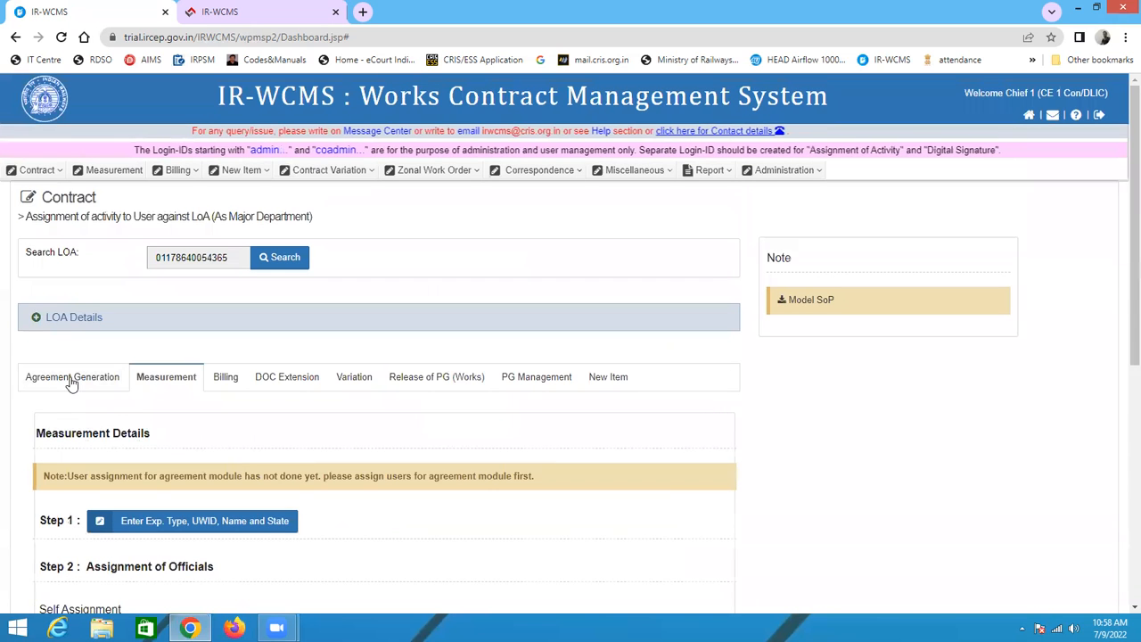
click(71, 379)
click(172, 378)
scroll(449, 377, down, 3)
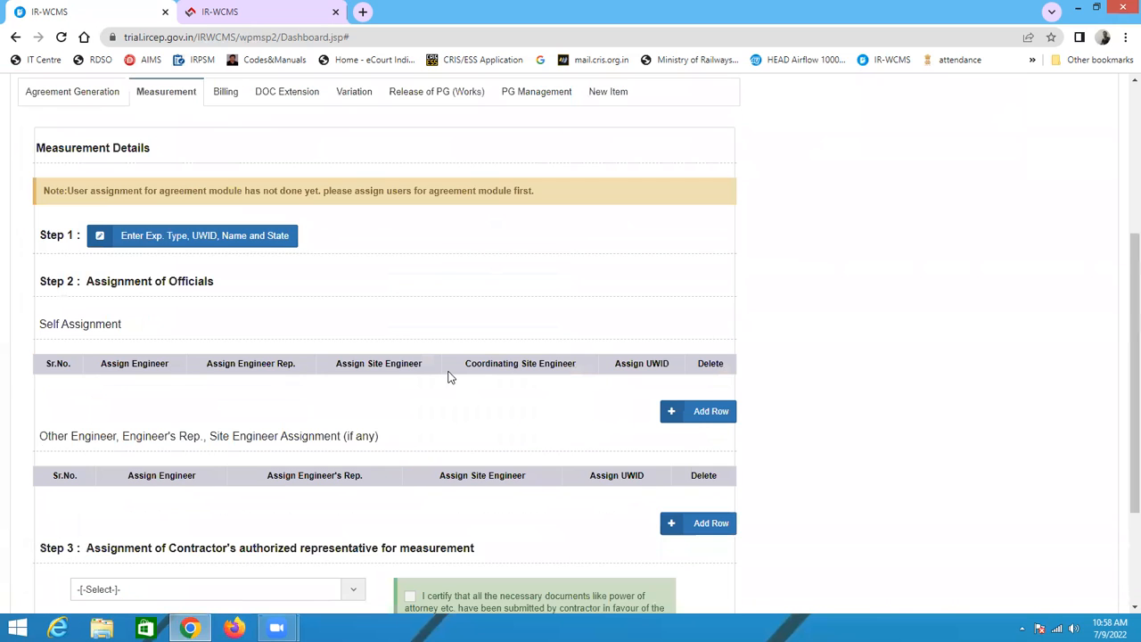
scroll(320, 353, up, 1)
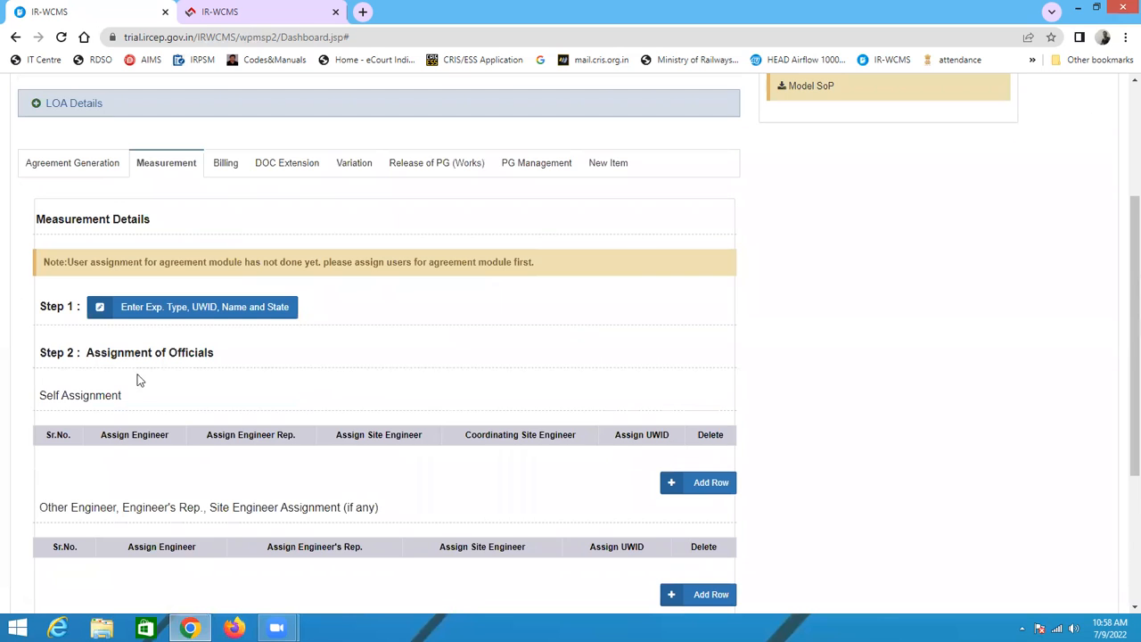
click(64, 163)
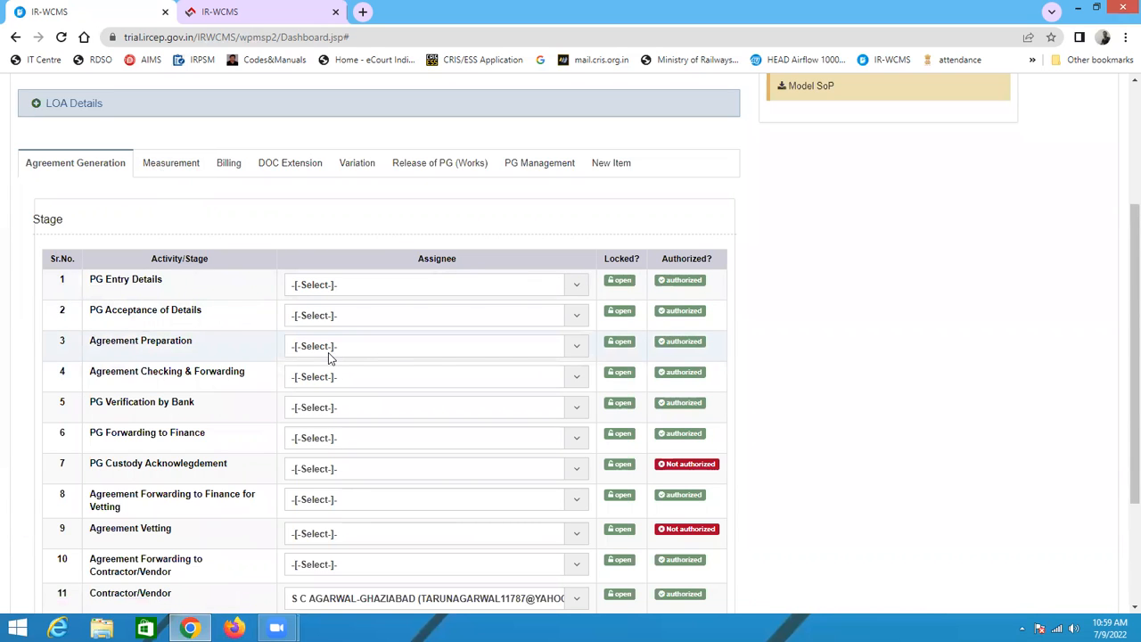
scroll(421, 417, down, 2)
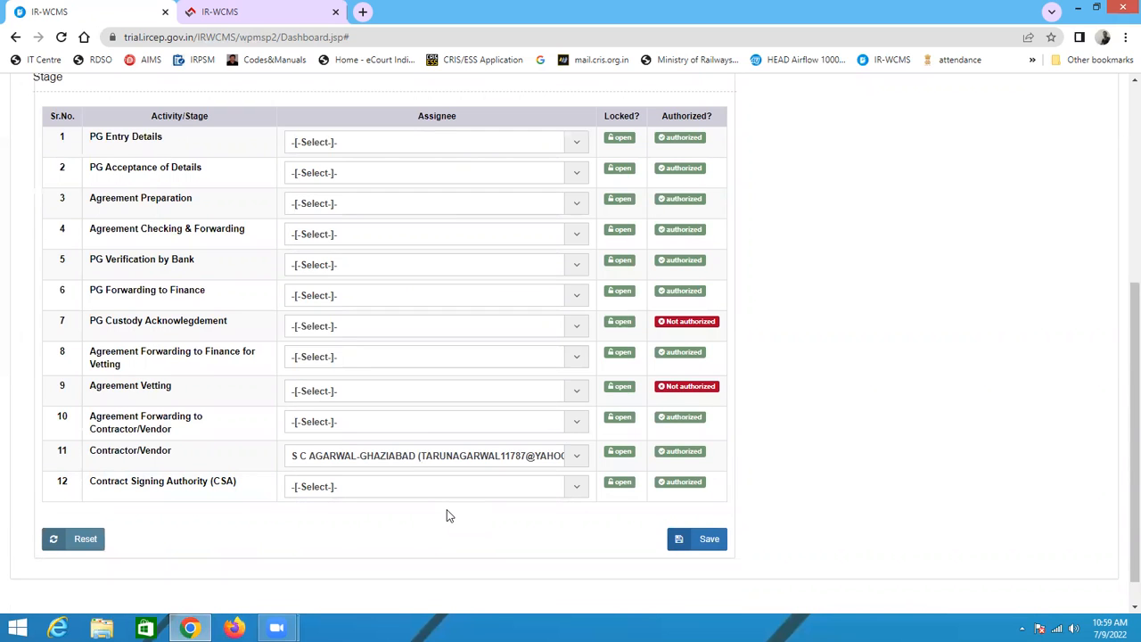
scroll(447, 514, up, 3)
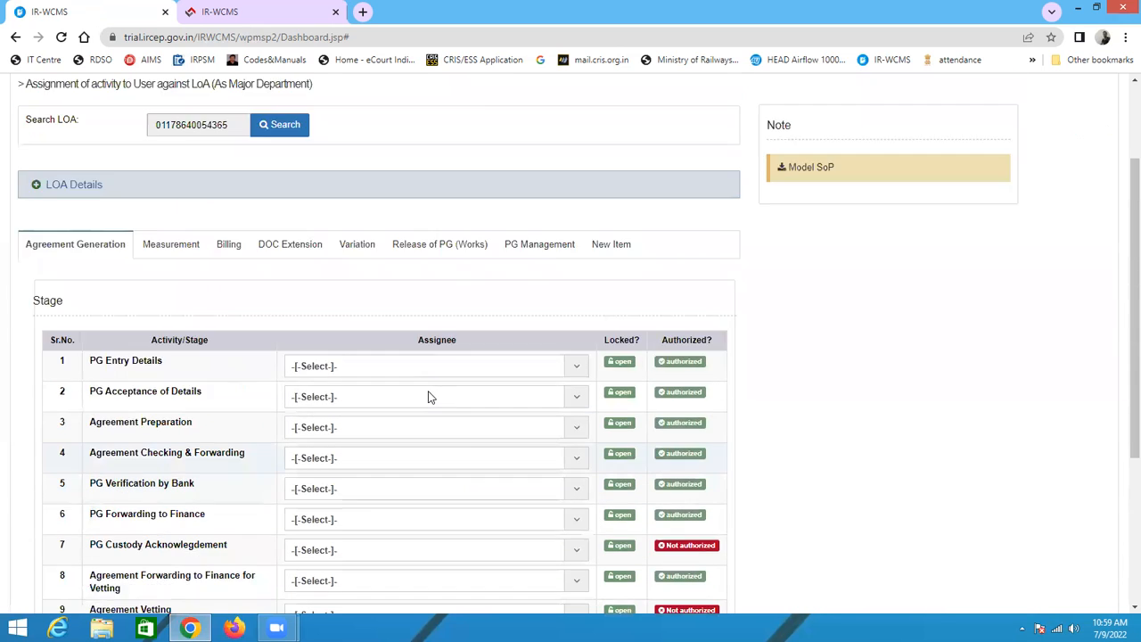
scroll(428, 397, up, 1)
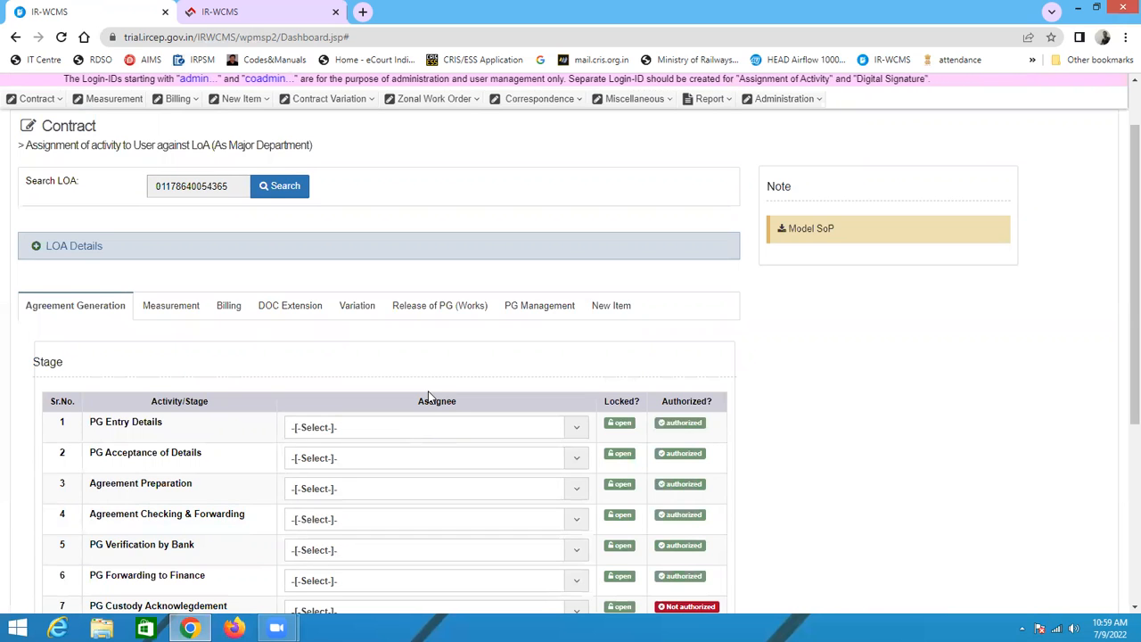
scroll(733, 368, up, 1)
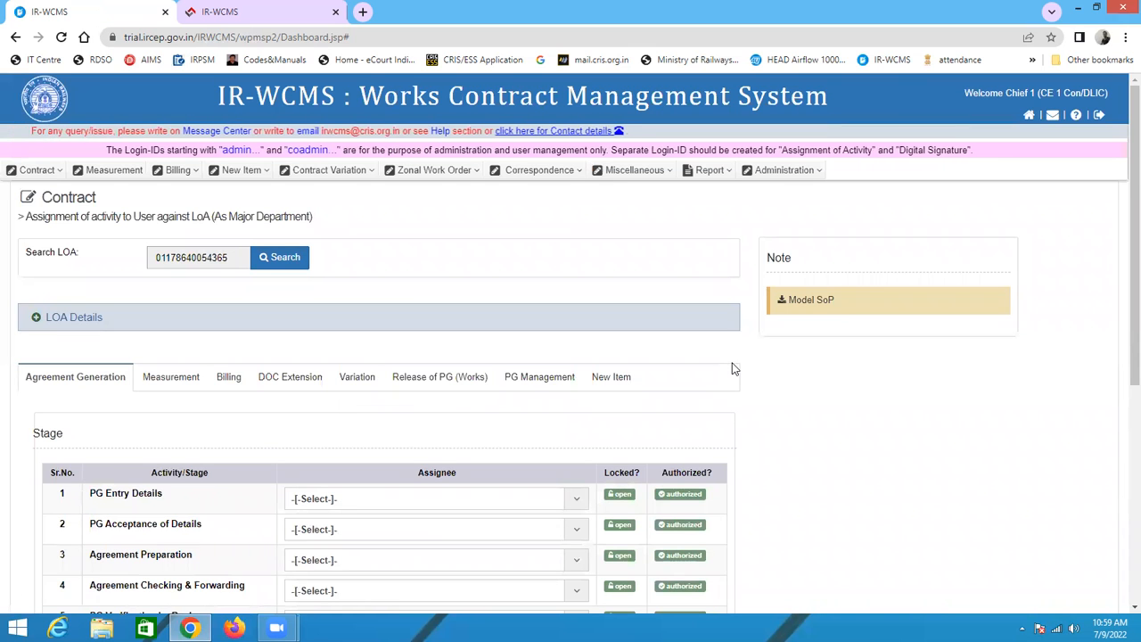
scroll(575, 468, down, 2)
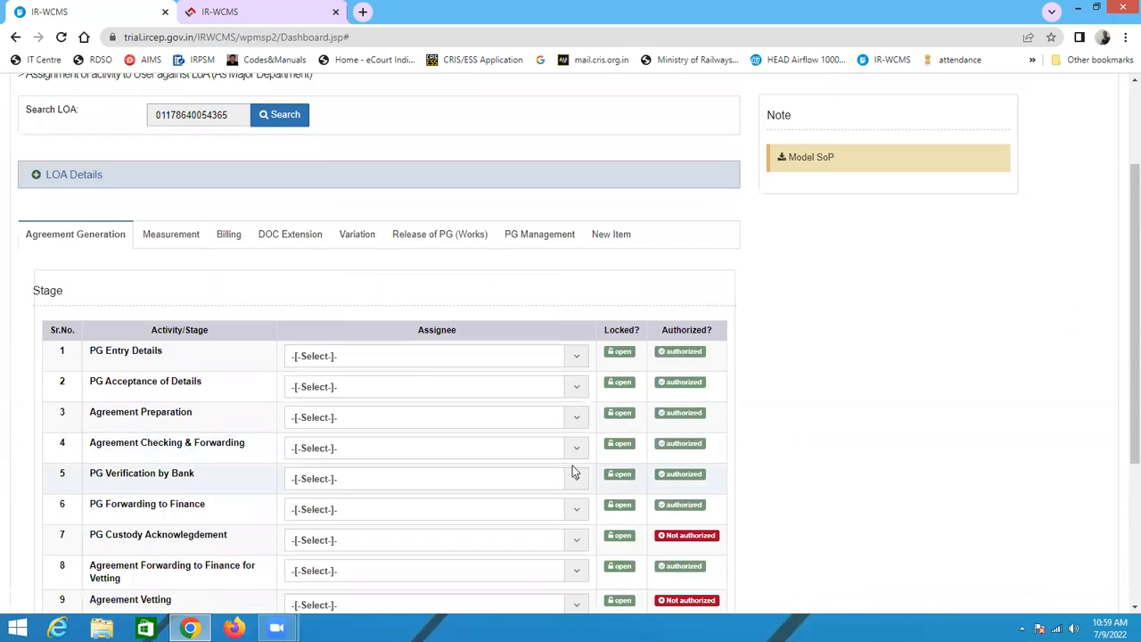
scroll(571, 470, down, 3)
scroll(1122, 301, up, 3)
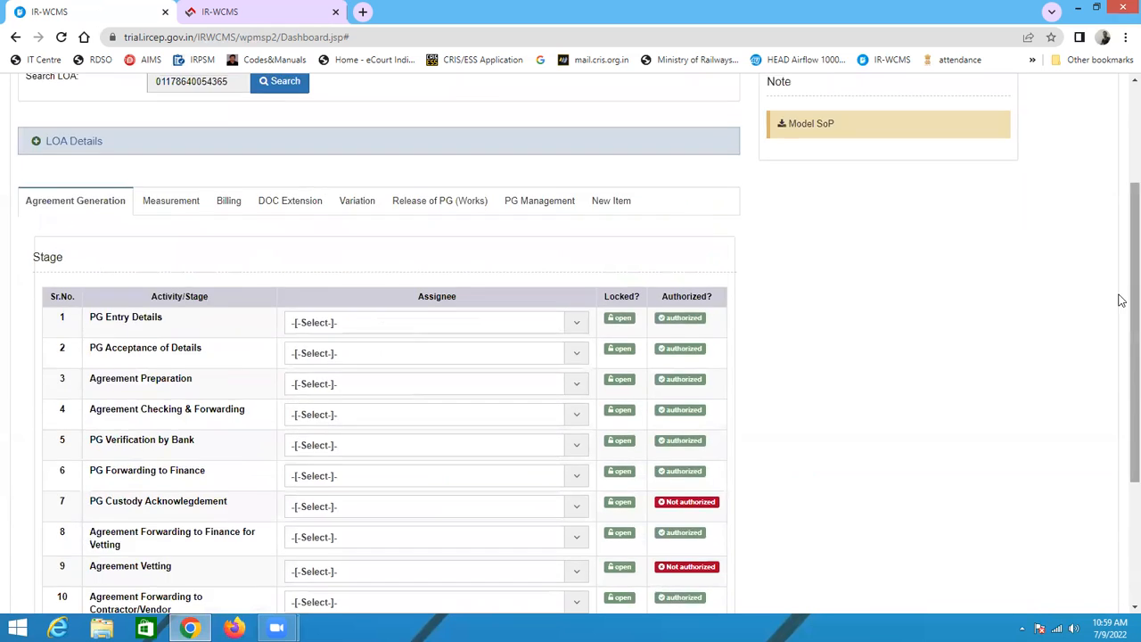
scroll(800, 247, up, 2)
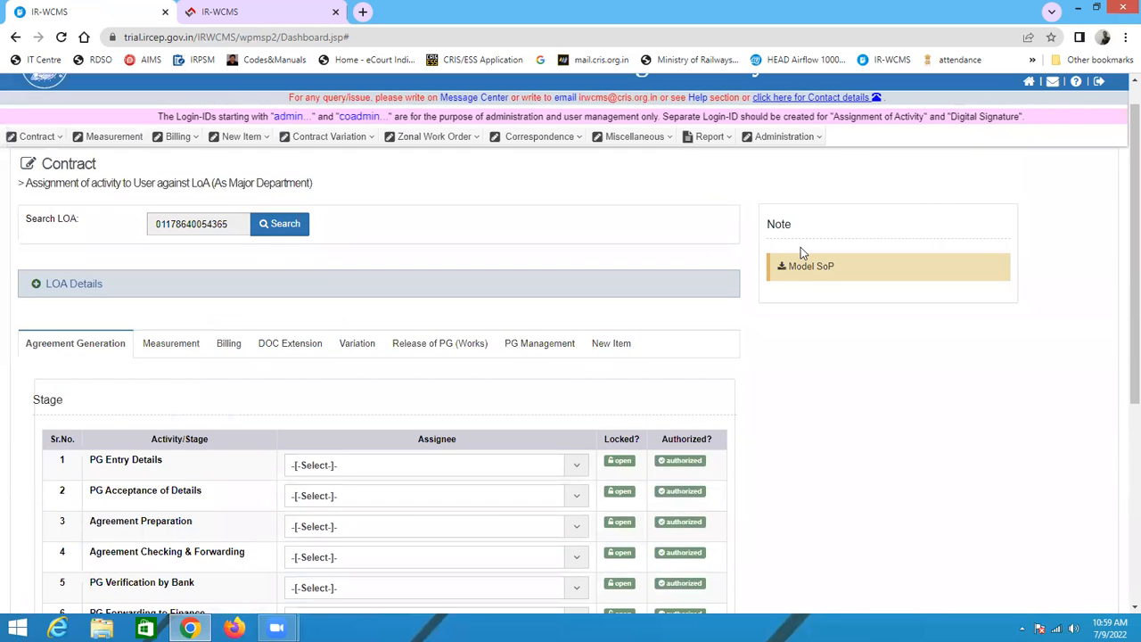
scroll(801, 247, up, 1)
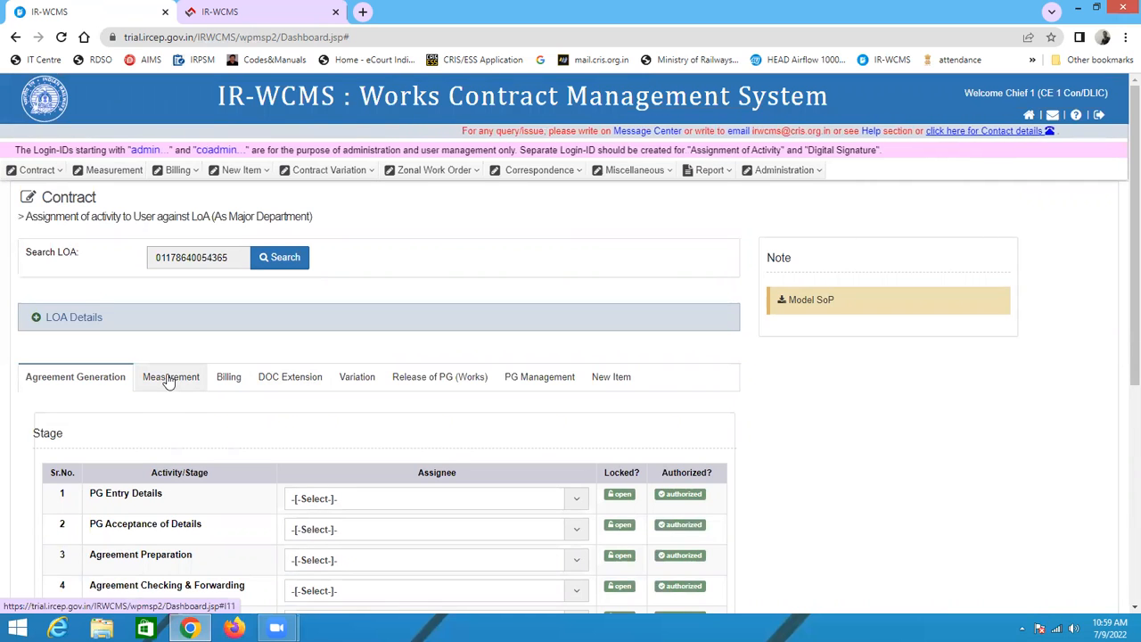
scroll(448, 387, down, 3)
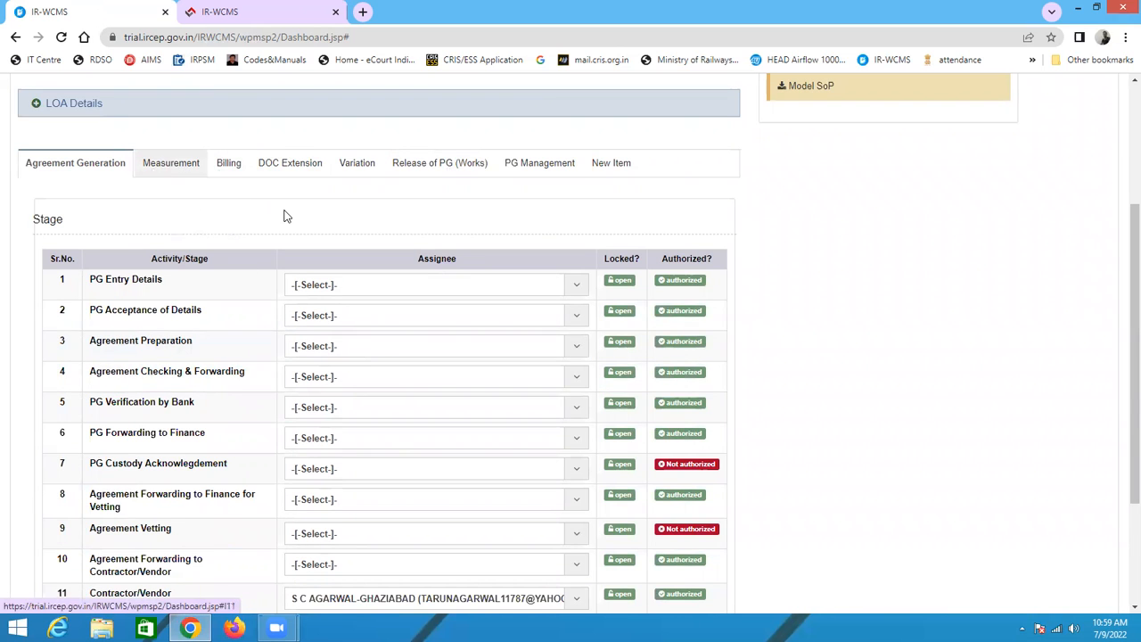
Step: Look through the Measurement, Billing, DOC Extension, Variation and Release of PG (Works) tabs
click(172, 163)
scroll(268, 275, down, 2)
scroll(305, 347, up, 2)
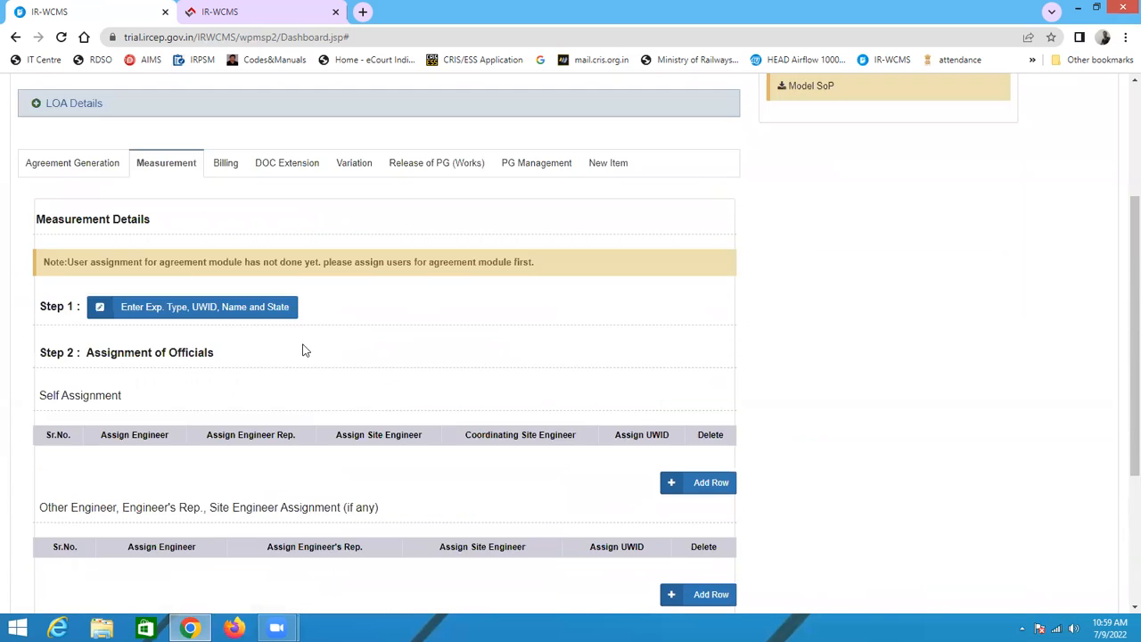
click(54, 169)
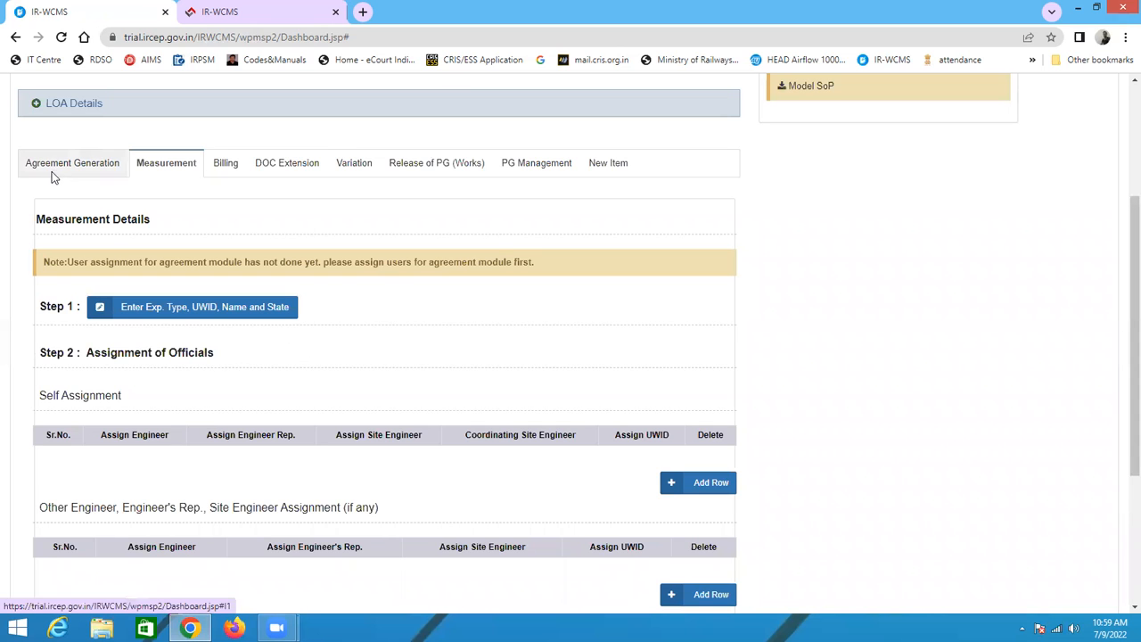
click(169, 166)
click(226, 166)
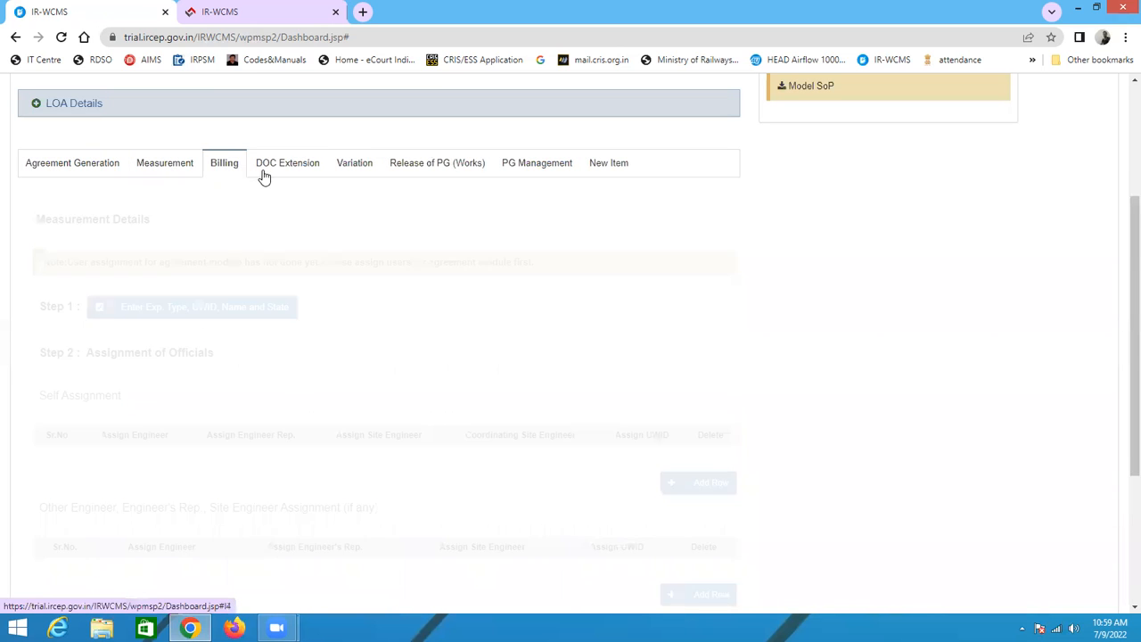
click(299, 165)
click(360, 165)
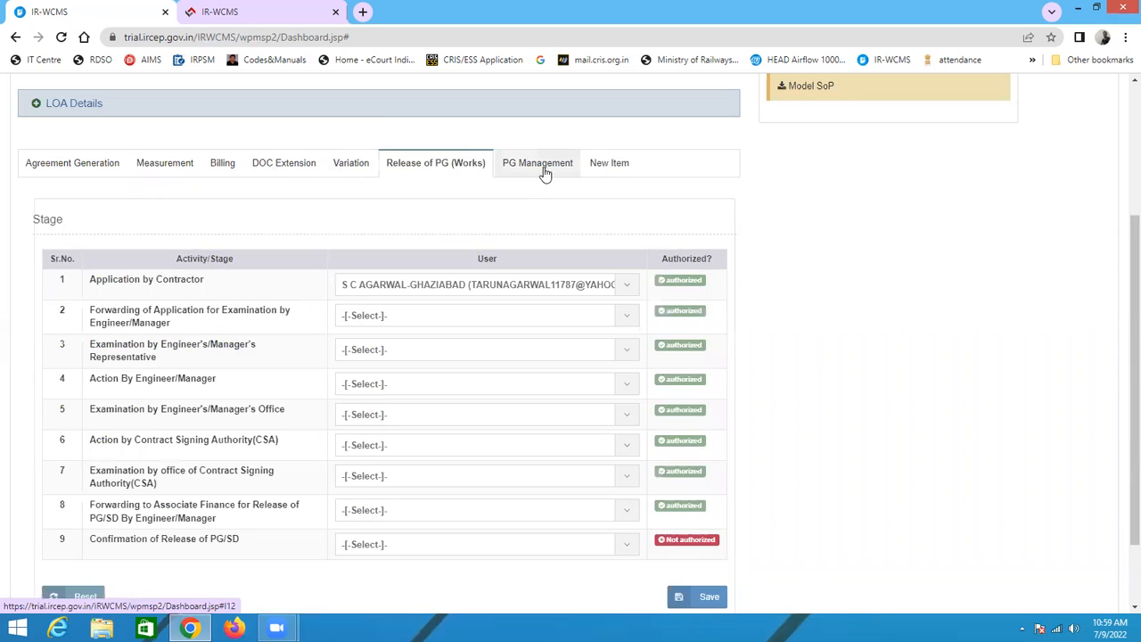
Step: Look through the PG Management and New Item tabs, then return to the Measurement tab
click(542, 172)
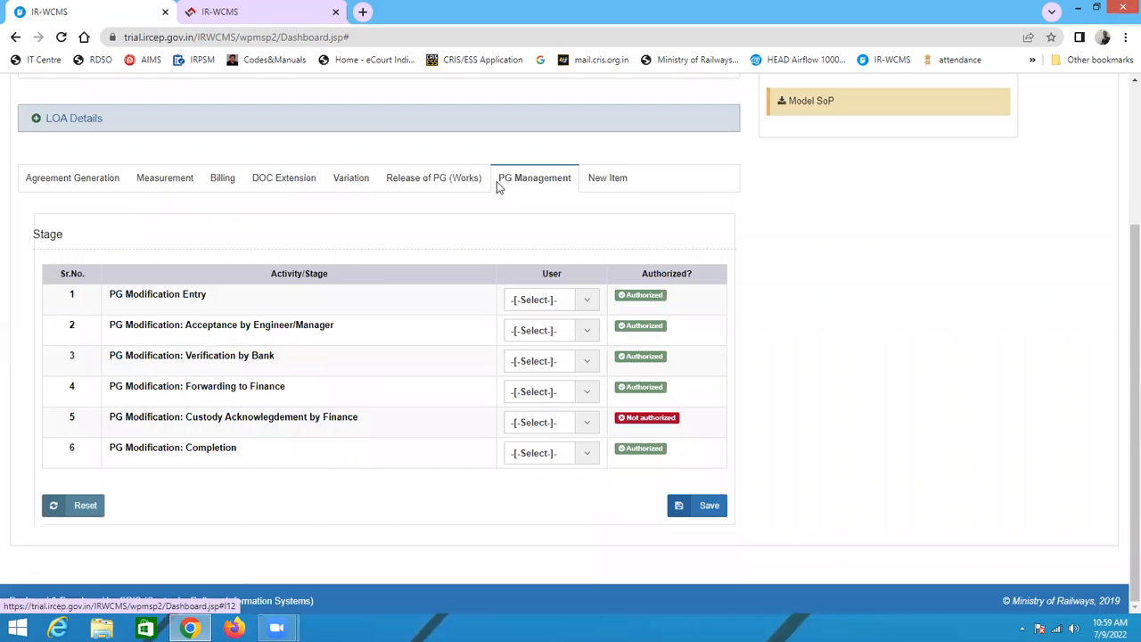
click(593, 180)
click(159, 182)
scroll(375, 275, down, 3)
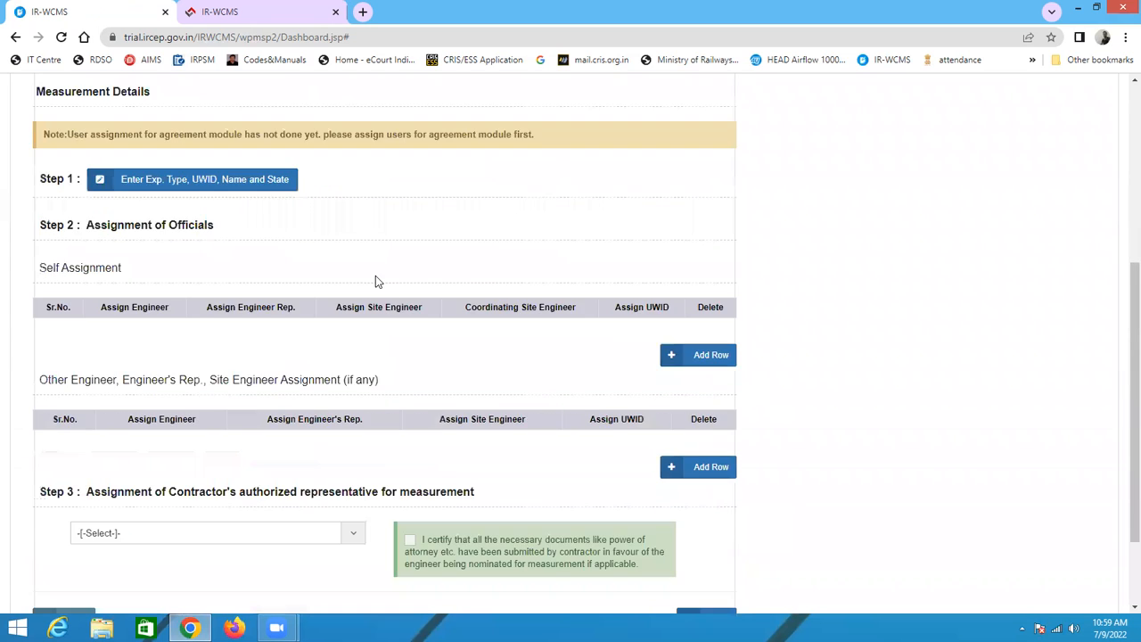
scroll(286, 253, up, 3)
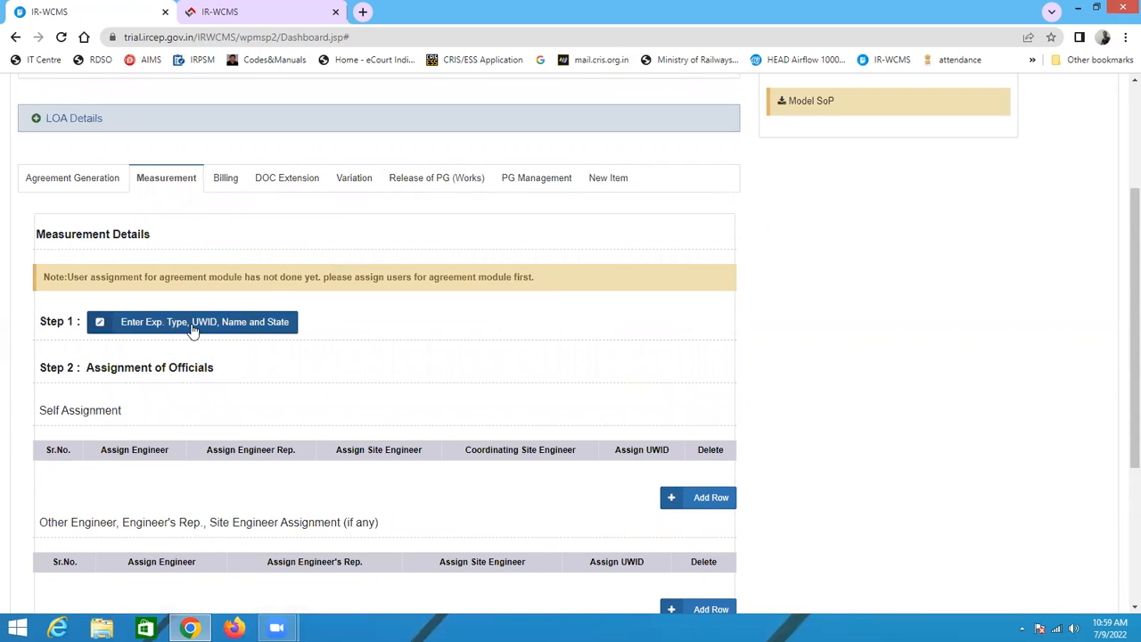
Step: Open the Step 1 expenditure type, UWID, name and state dialog, adding an extra row and deleting it again
click(221, 326)
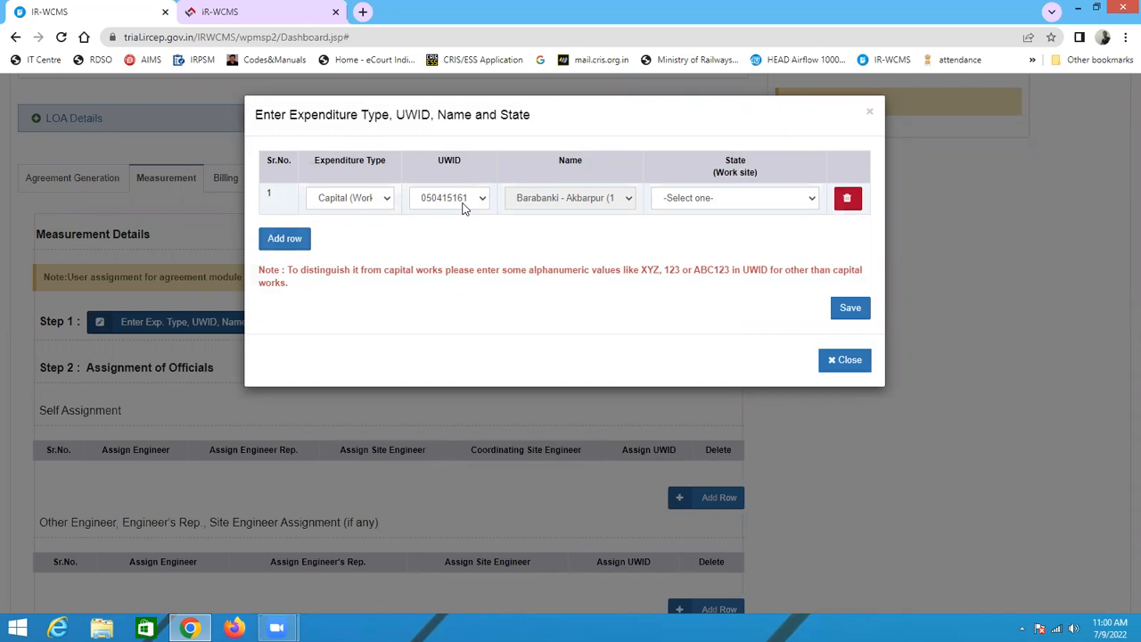
click(296, 241)
click(335, 230)
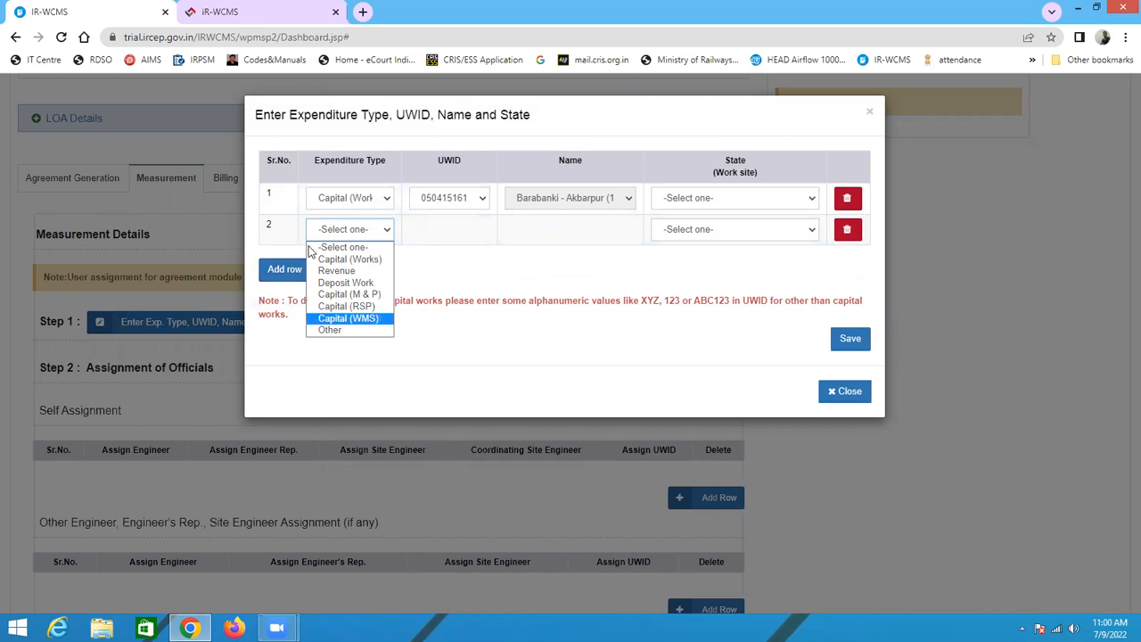
click(852, 235)
click(851, 235)
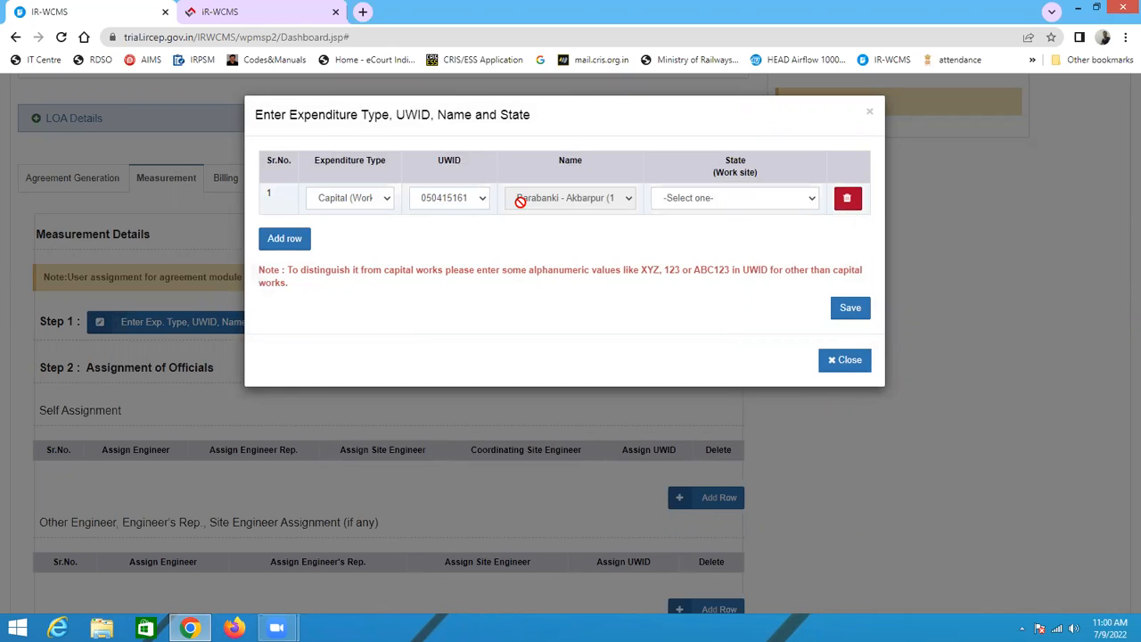
Step: Set the work-site state of row 1 to DELHI, save the expenditure details and close the dialog
click(689, 201)
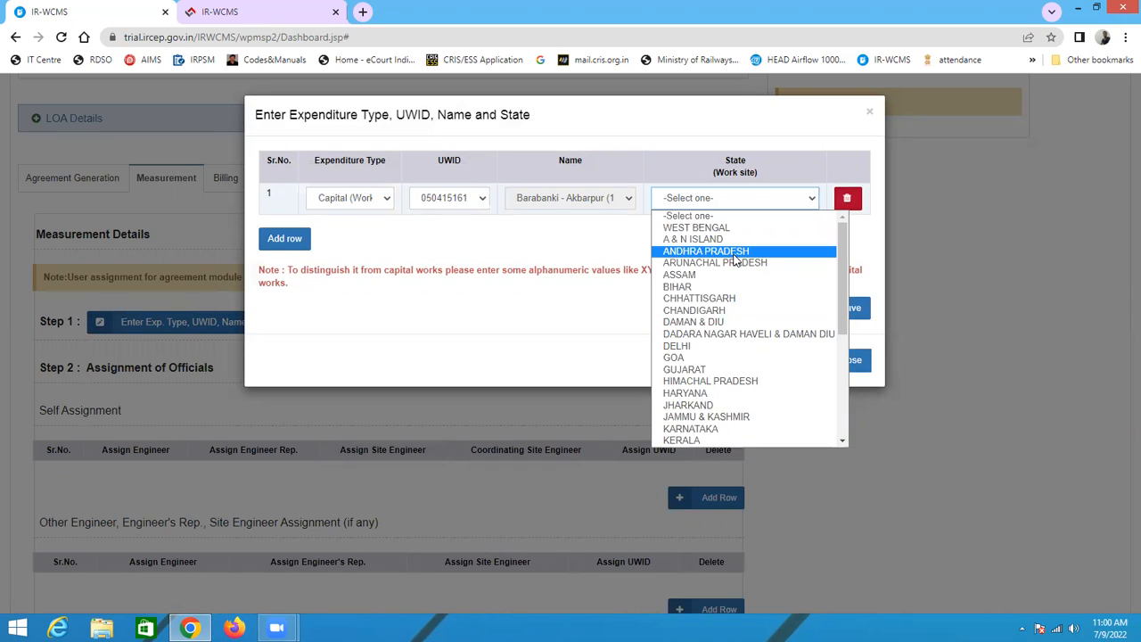
click(696, 346)
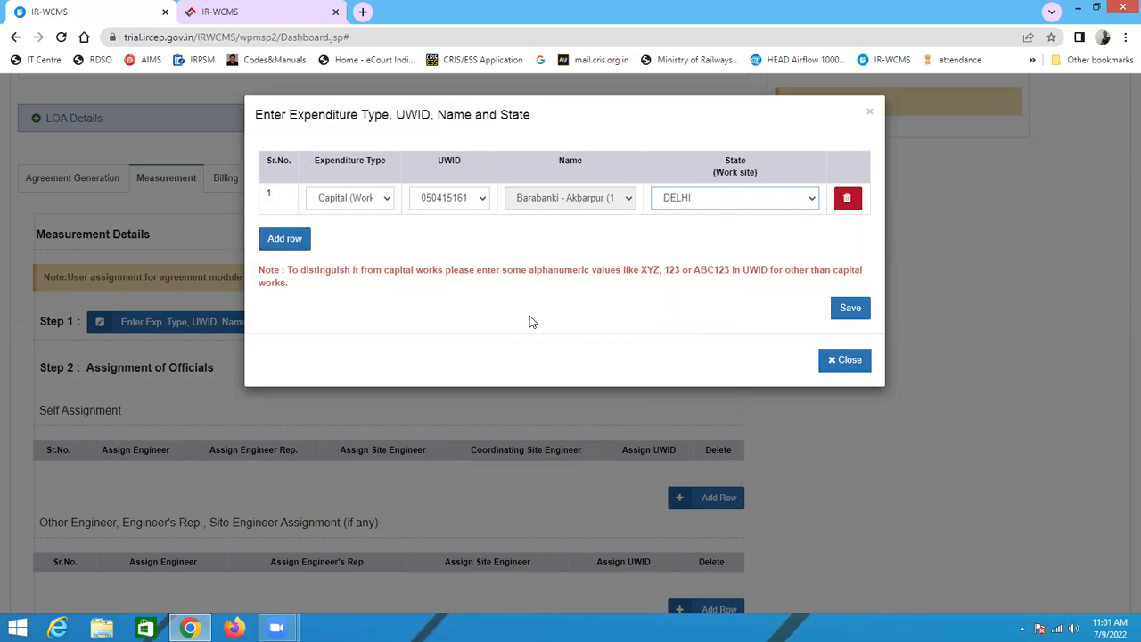
click(850, 312)
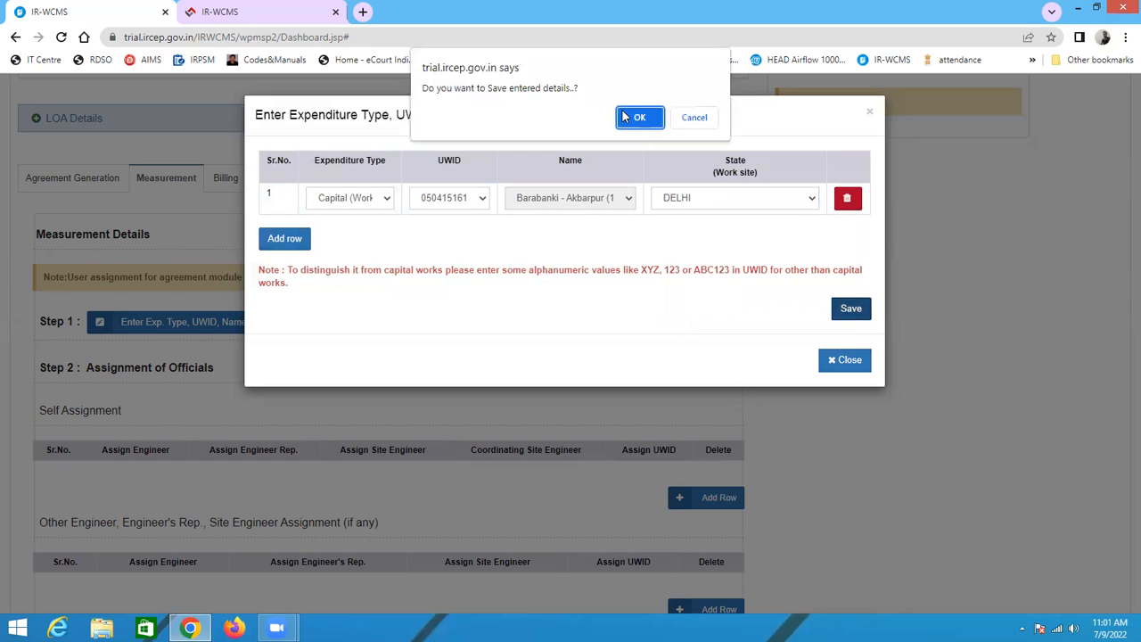
click(656, 123)
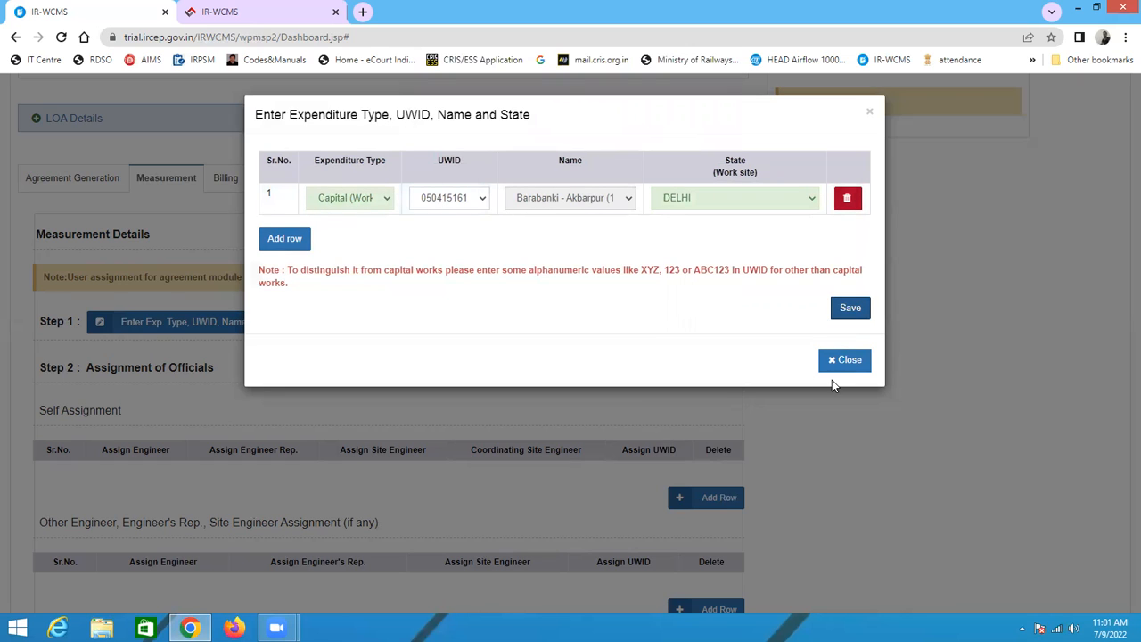
click(849, 361)
Step: Add two rows to the Self Assignment table of officials
scroll(223, 438, down, 5)
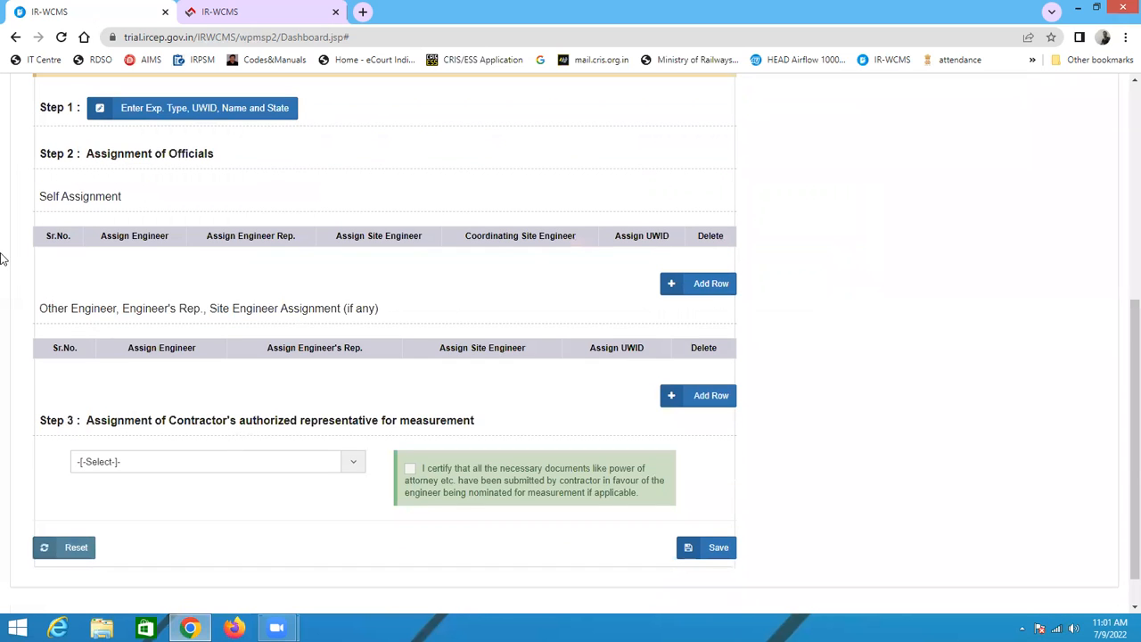
scroll(138, 239, up, 2)
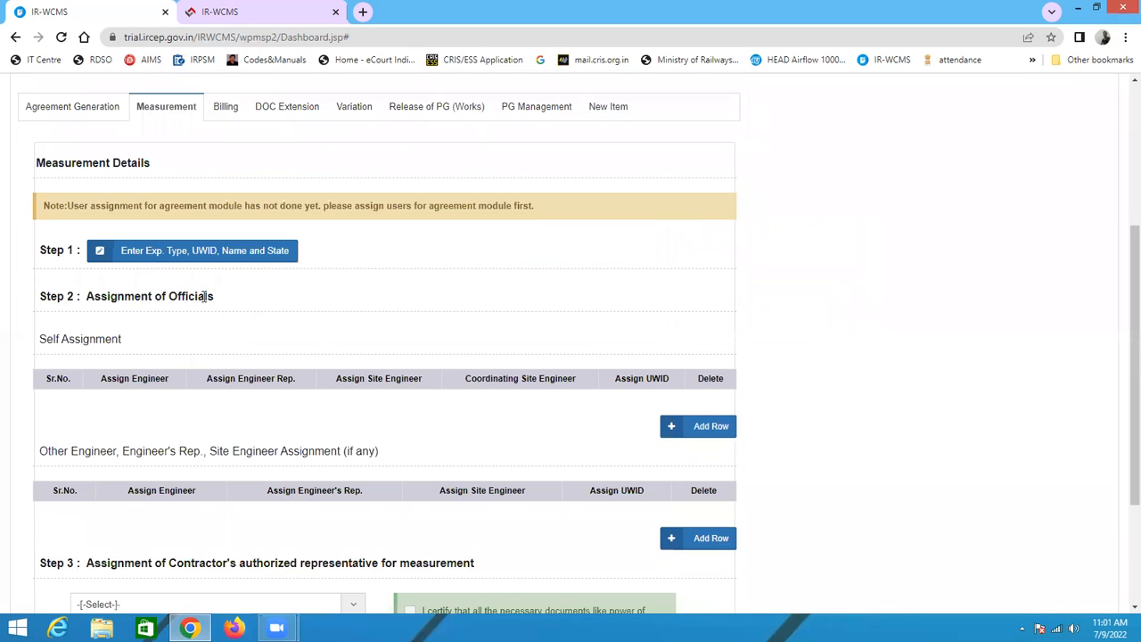
click(699, 427)
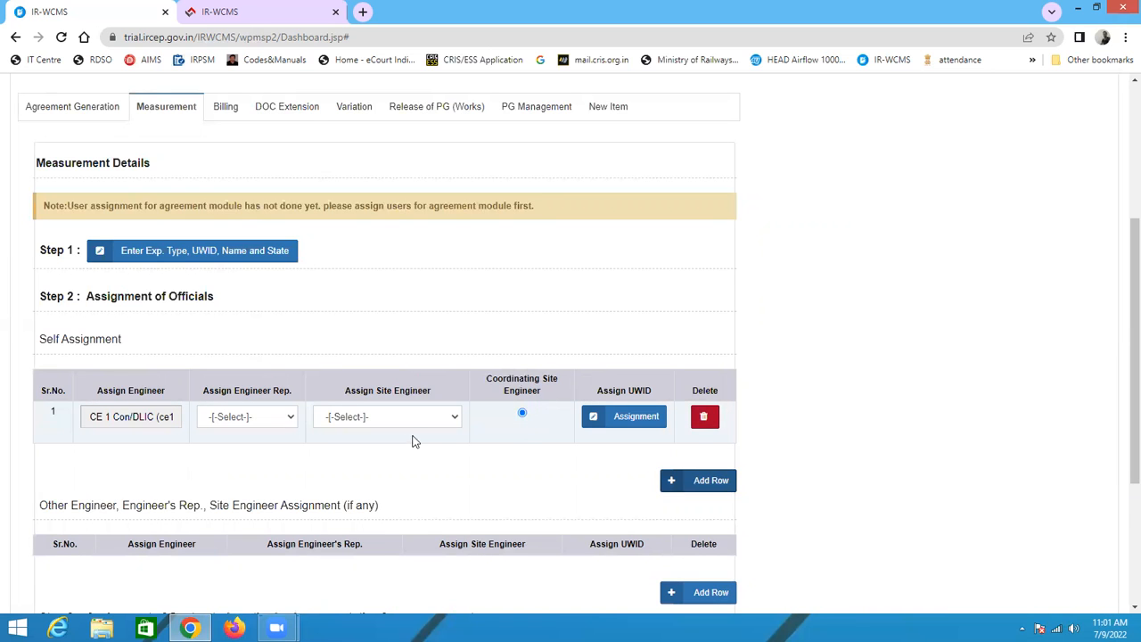
scroll(548, 414, down, 1)
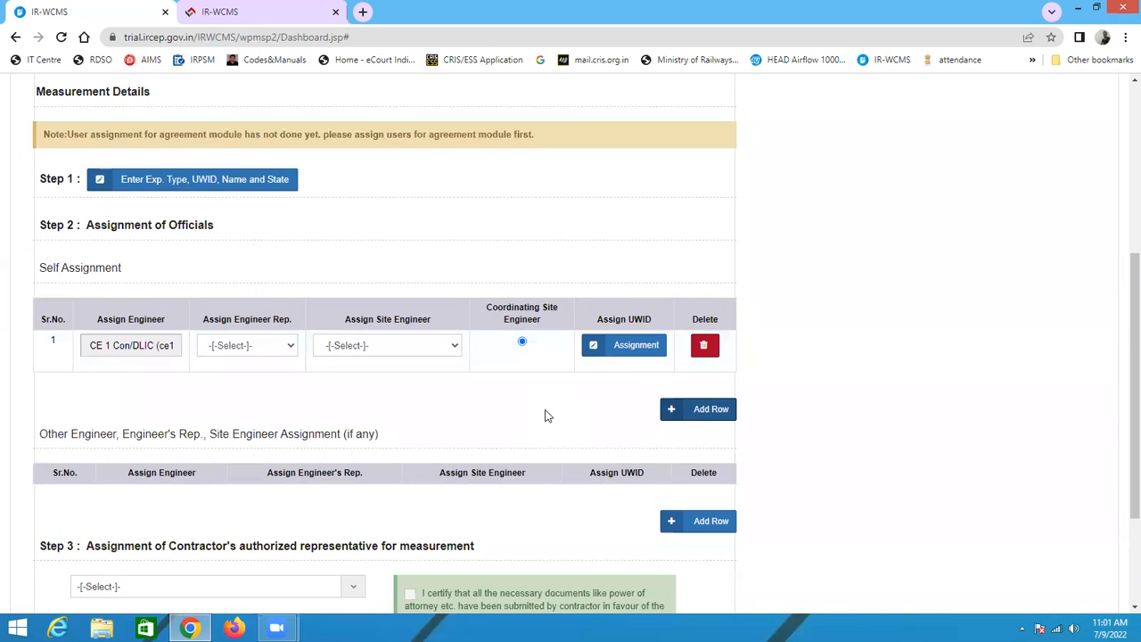
click(708, 411)
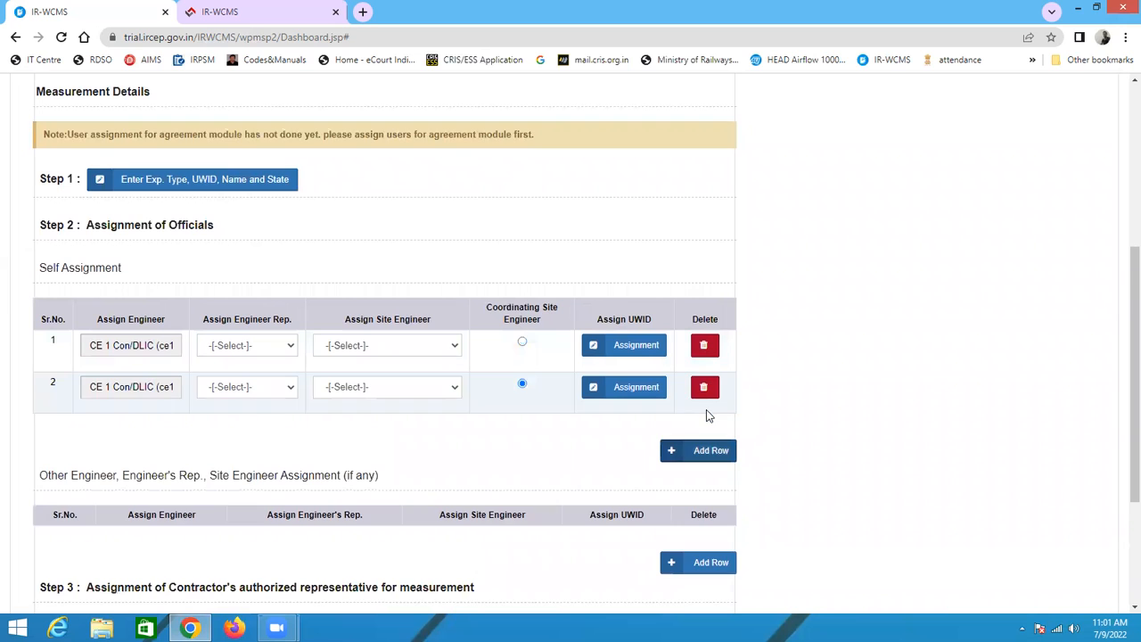
Step: Assign site engineers SSE 1/DLIC to row 1 and SSE 2/DLIC to row 2
click(424, 352)
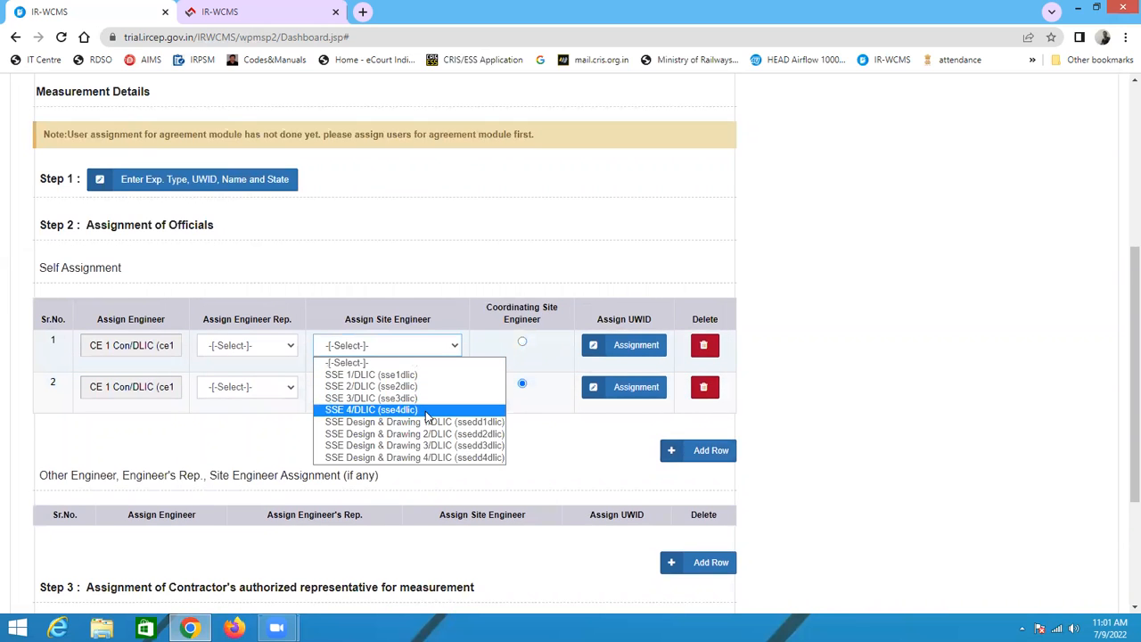
click(410, 374)
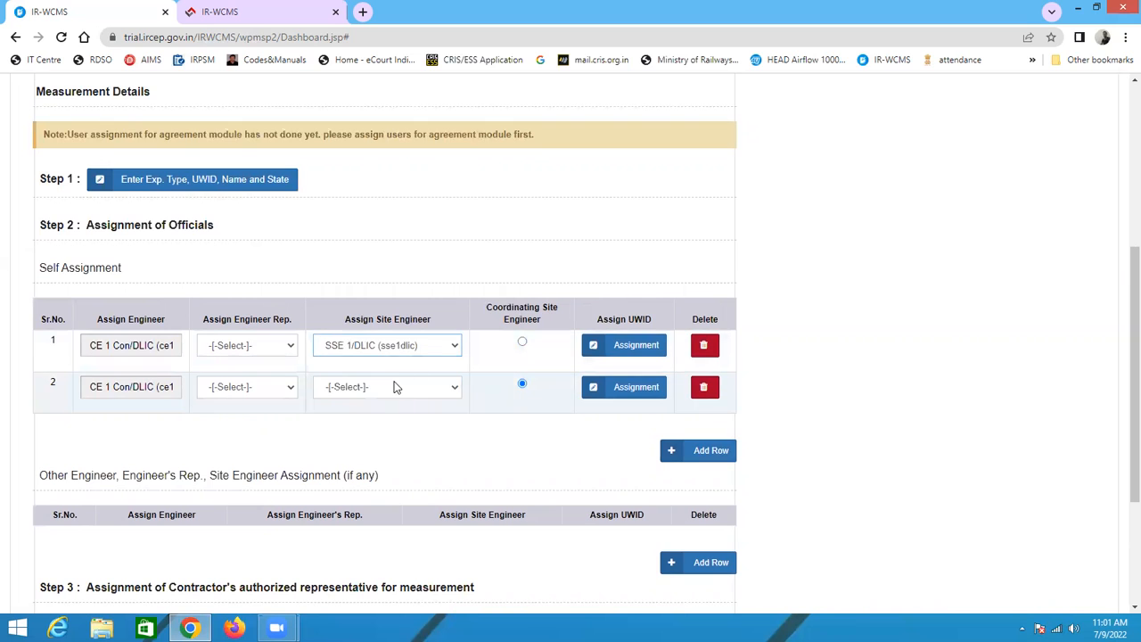
click(388, 390)
click(392, 426)
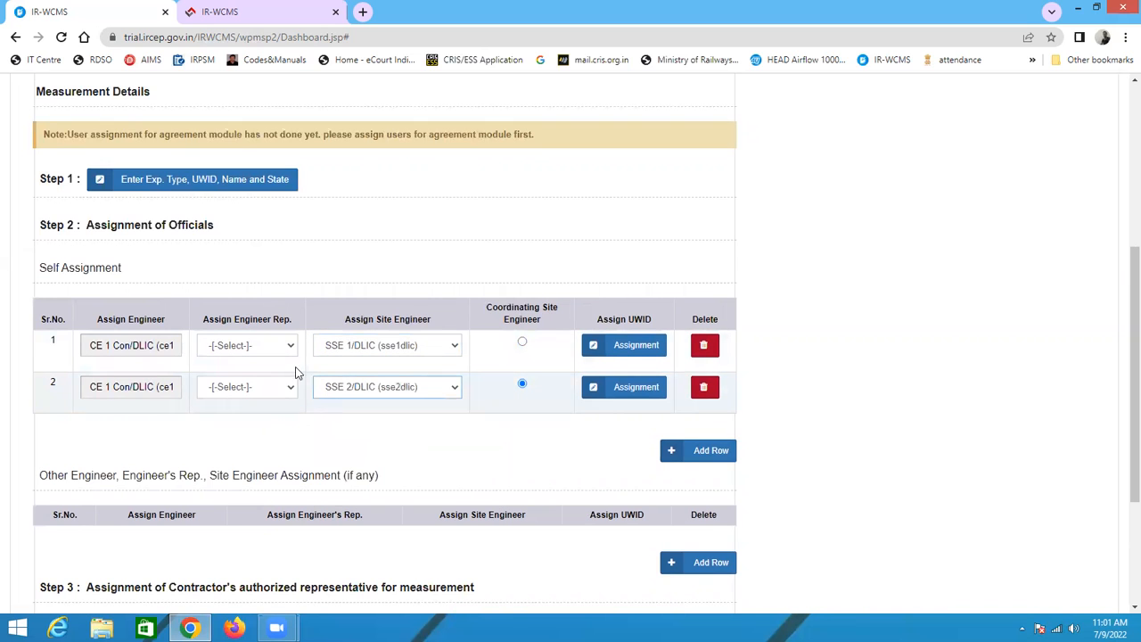
Step: Assign engineer's representatives XEN 1/DLIC to row 1 and XEN 2/DLIC to row 2
click(266, 348)
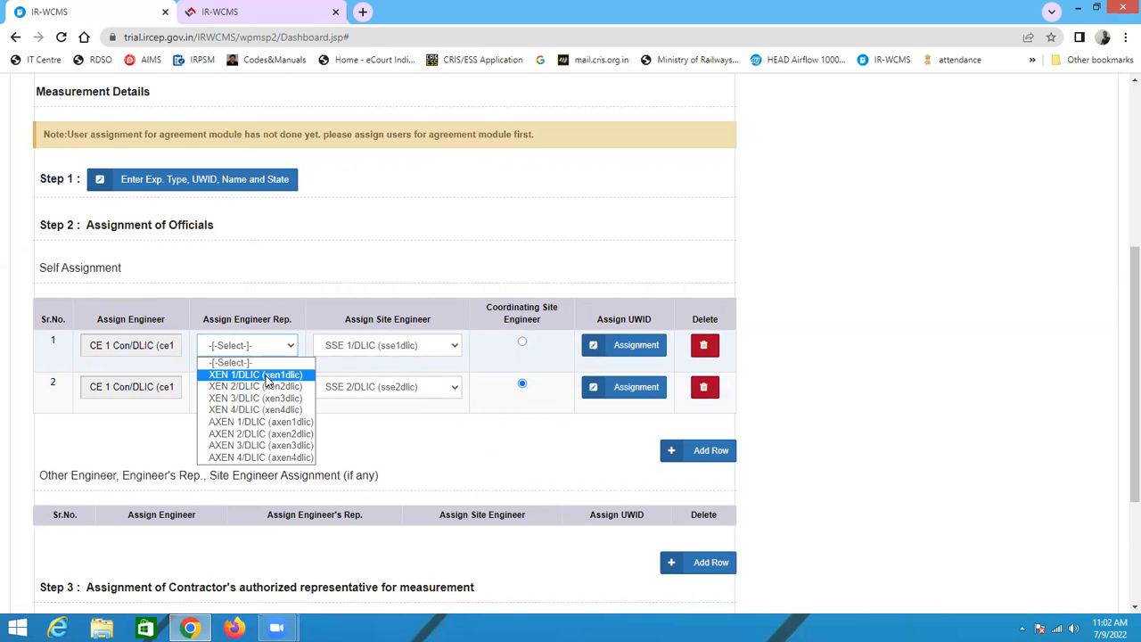
click(264, 375)
click(264, 386)
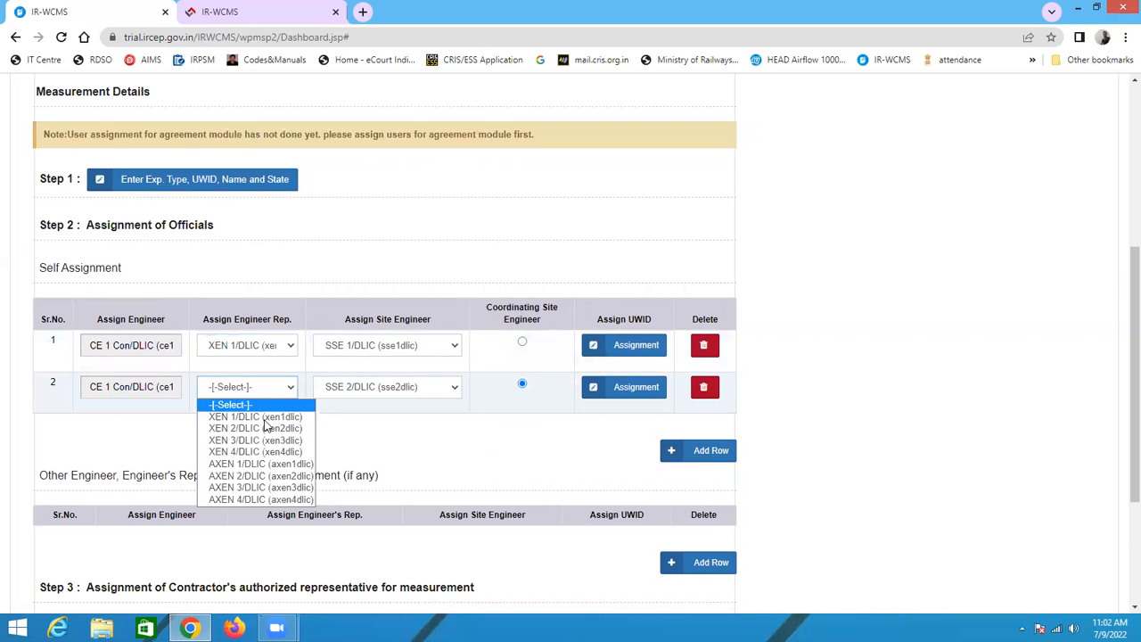
click(264, 428)
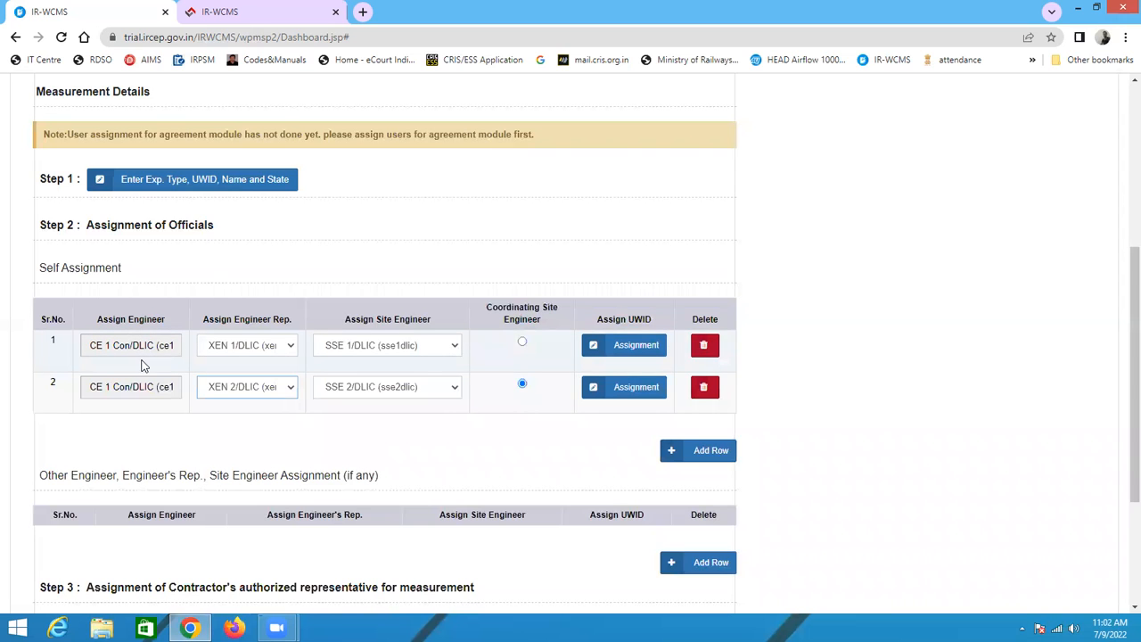
Step: Select the contractor's listed authorized representative for measurement in Step 3
scroll(189, 400, down, 3)
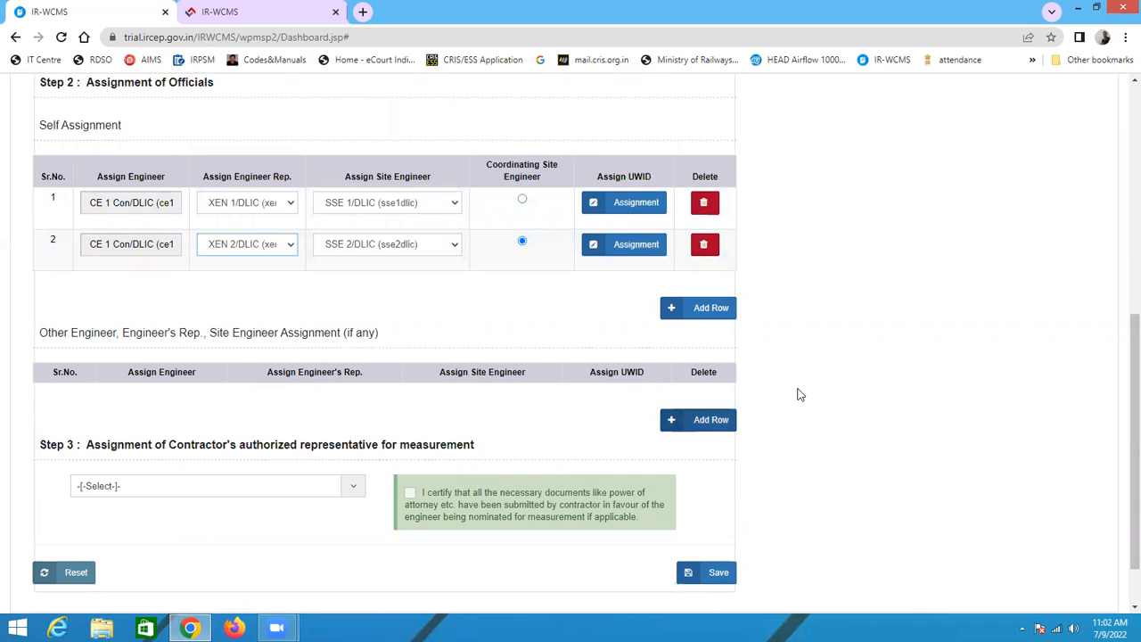
scroll(515, 431, down, 1)
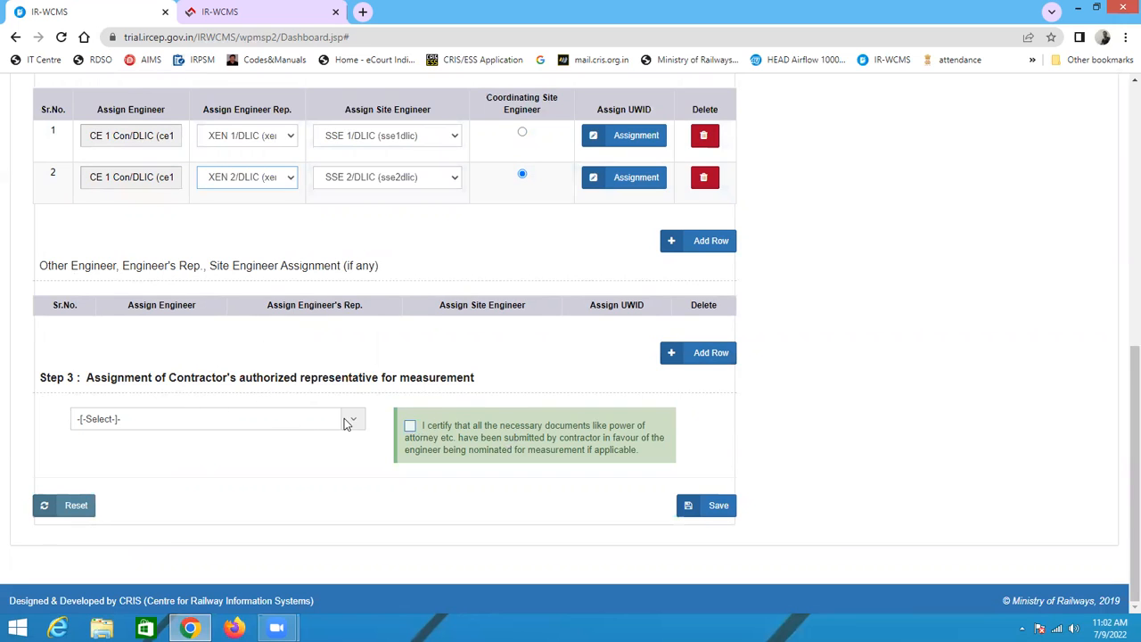
click(290, 427)
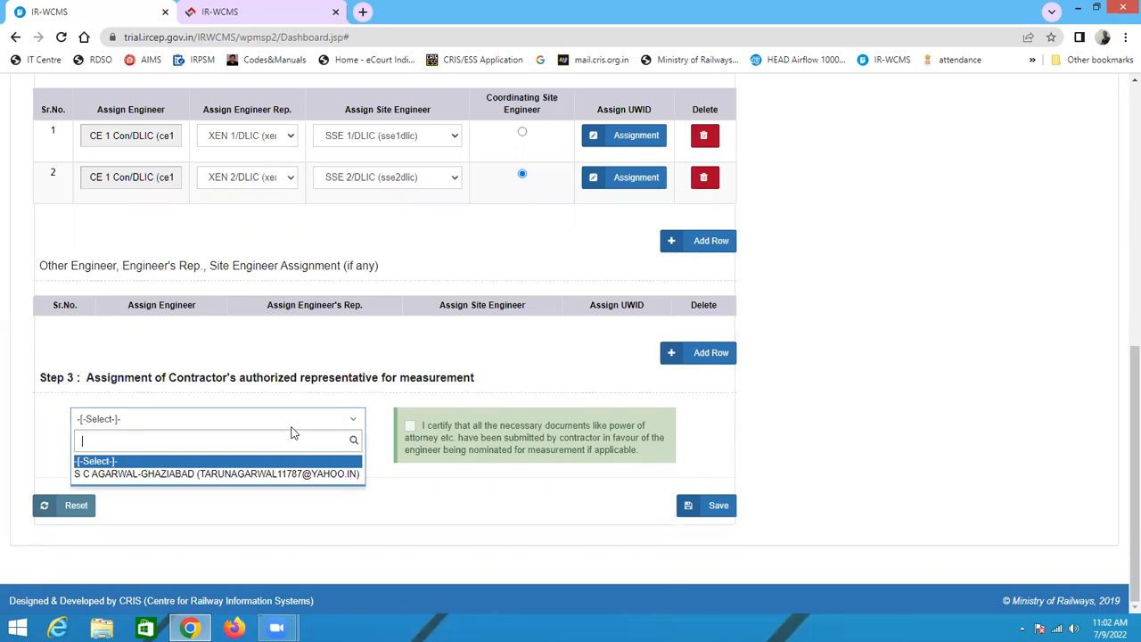
click(280, 479)
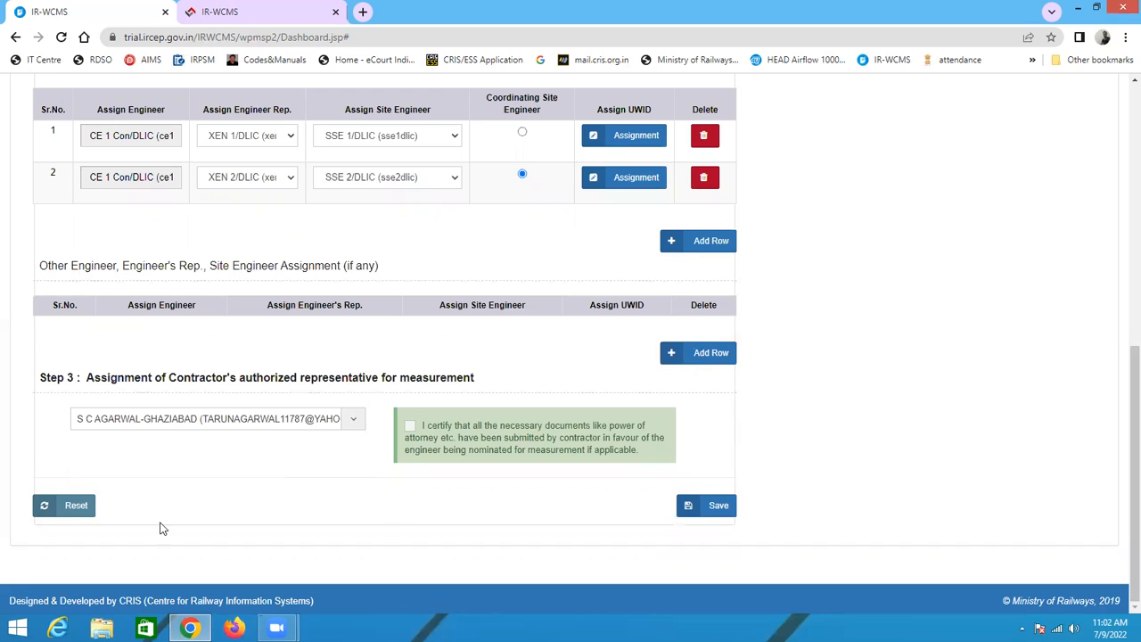
click(320, 423)
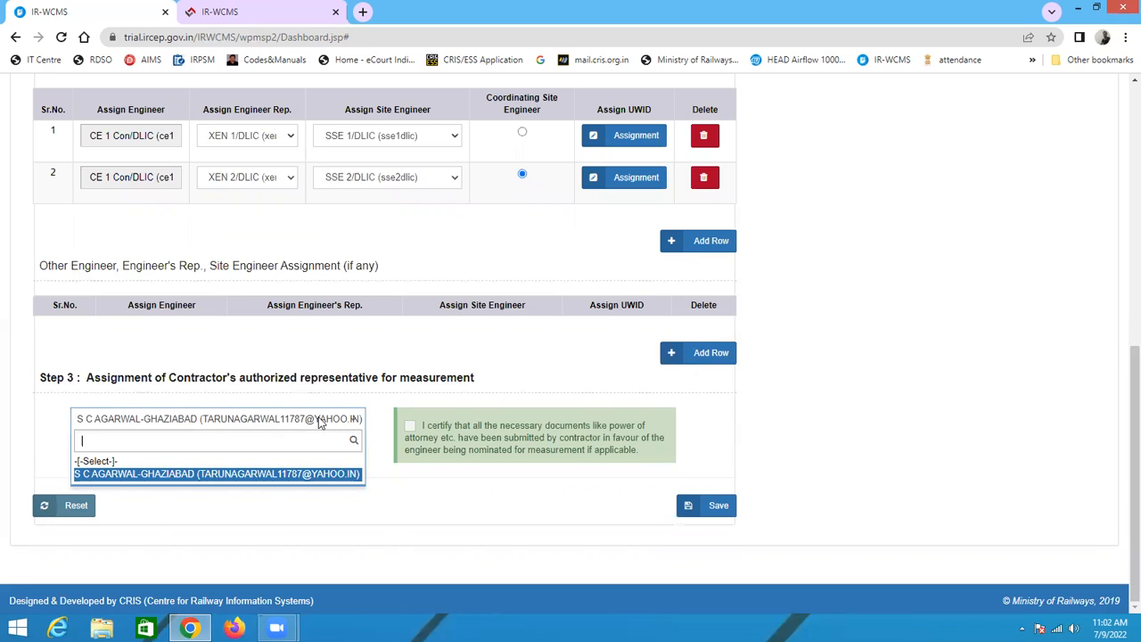
click(254, 473)
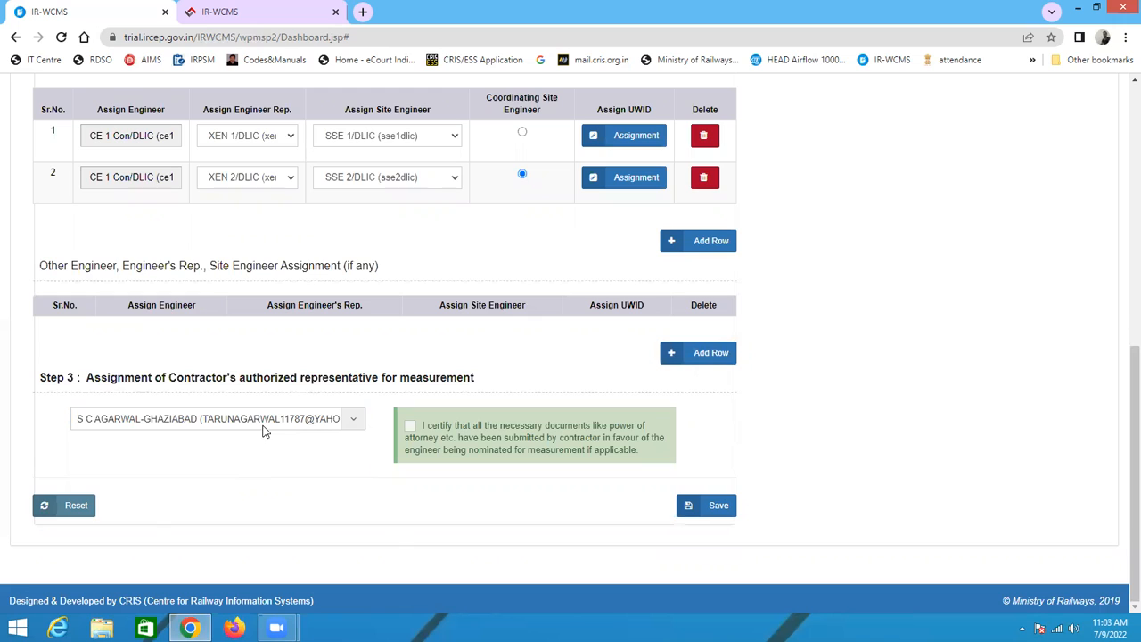
click(263, 432)
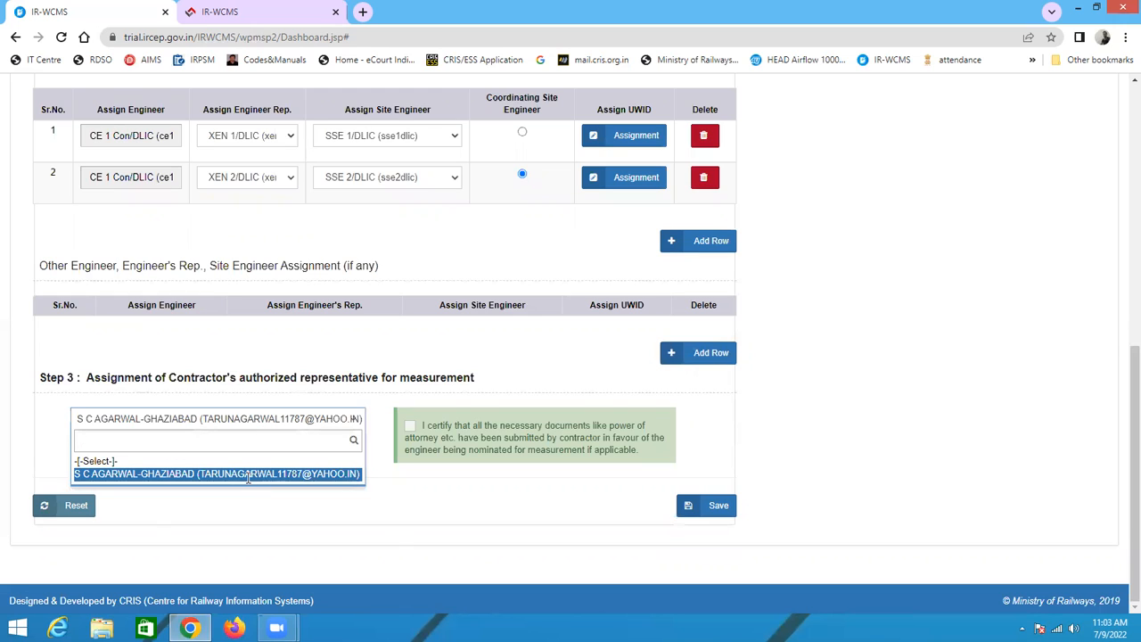
click(248, 477)
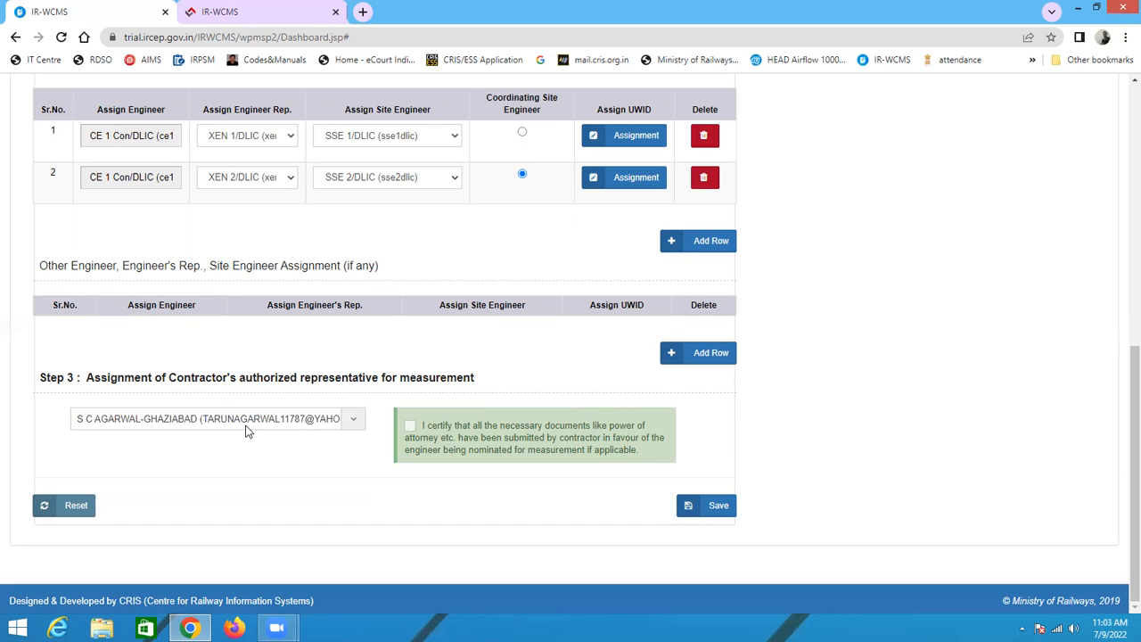
click(248, 432)
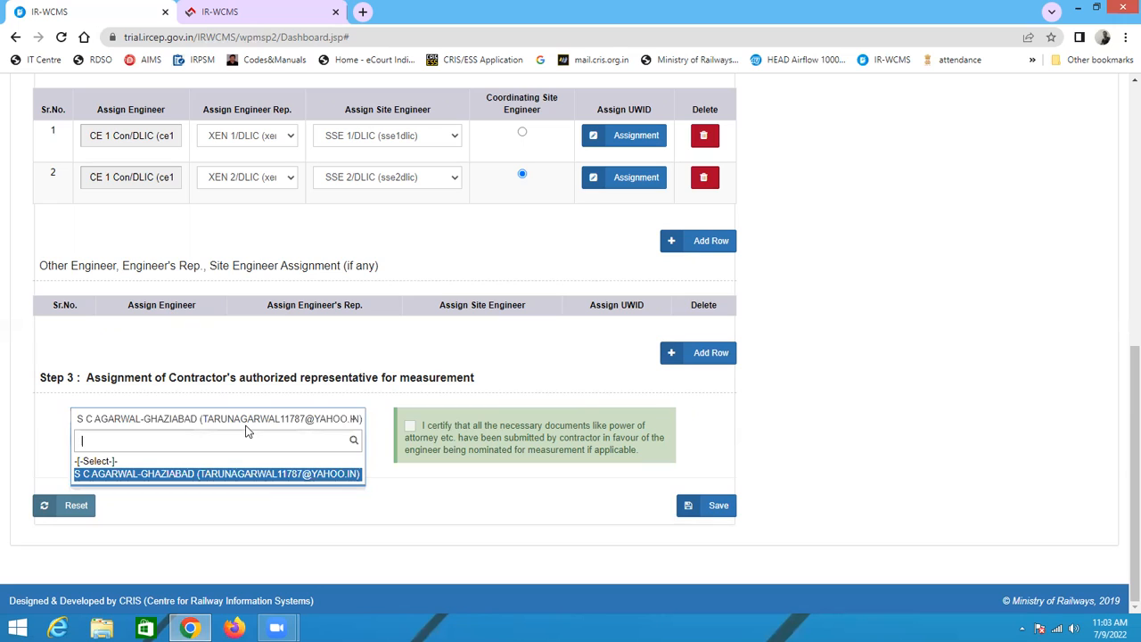
click(261, 475)
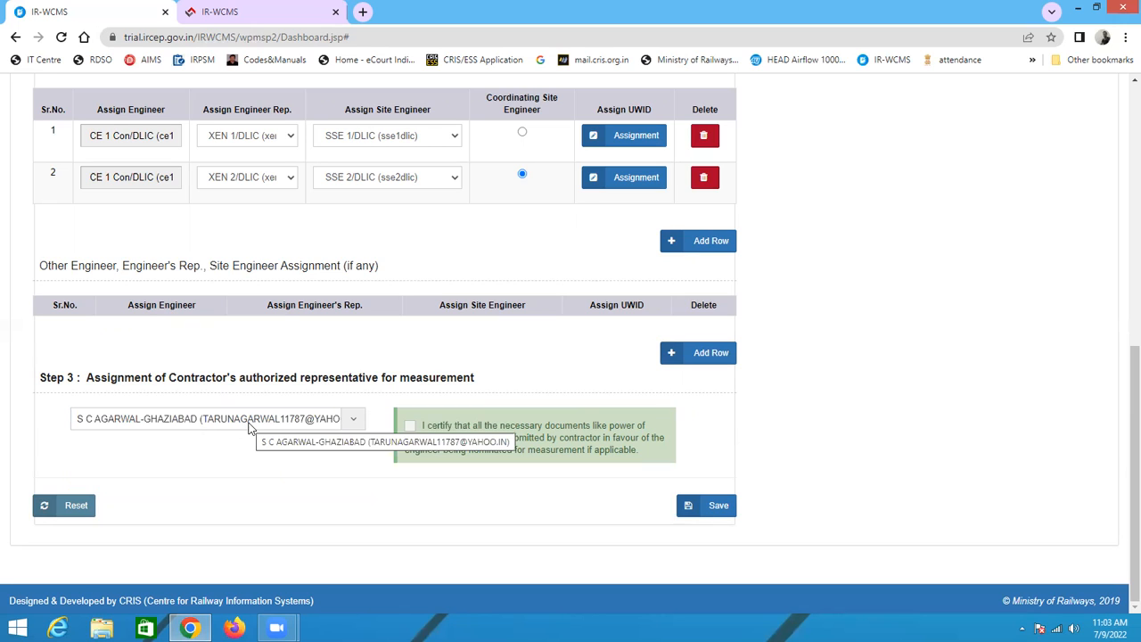
click(250, 426)
click(248, 472)
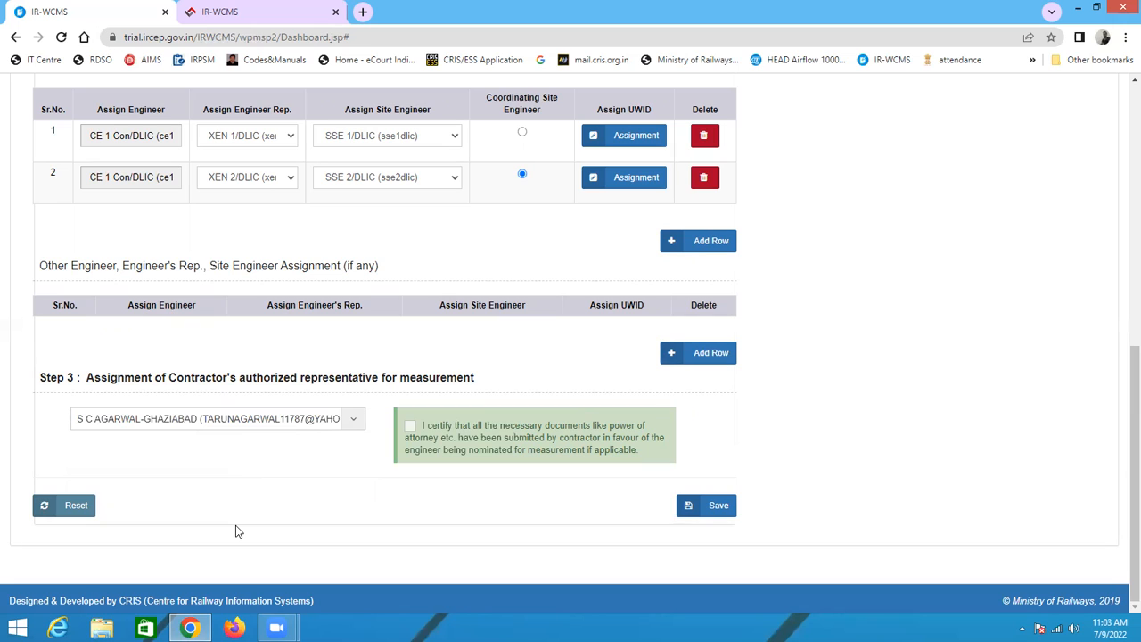
Step: Tick the certification that the contractor's documents were submitted and try to save the measurement assignment
click(409, 427)
click(703, 517)
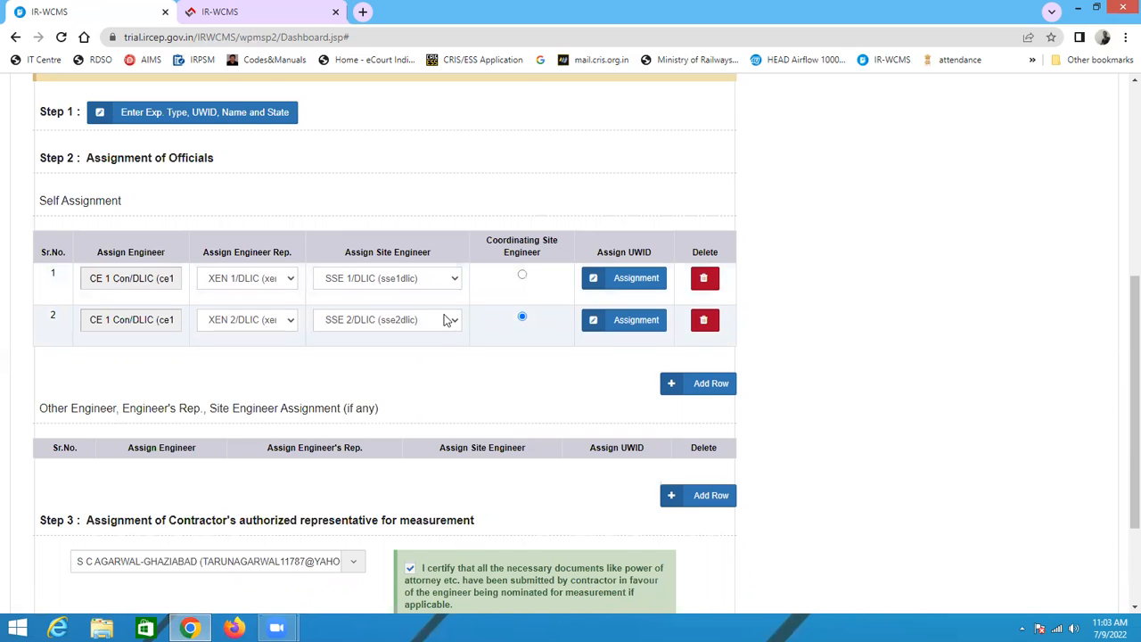
Step: Mark row 1 as the coordinating site engineer
click(522, 275)
scroll(575, 344, down, 2)
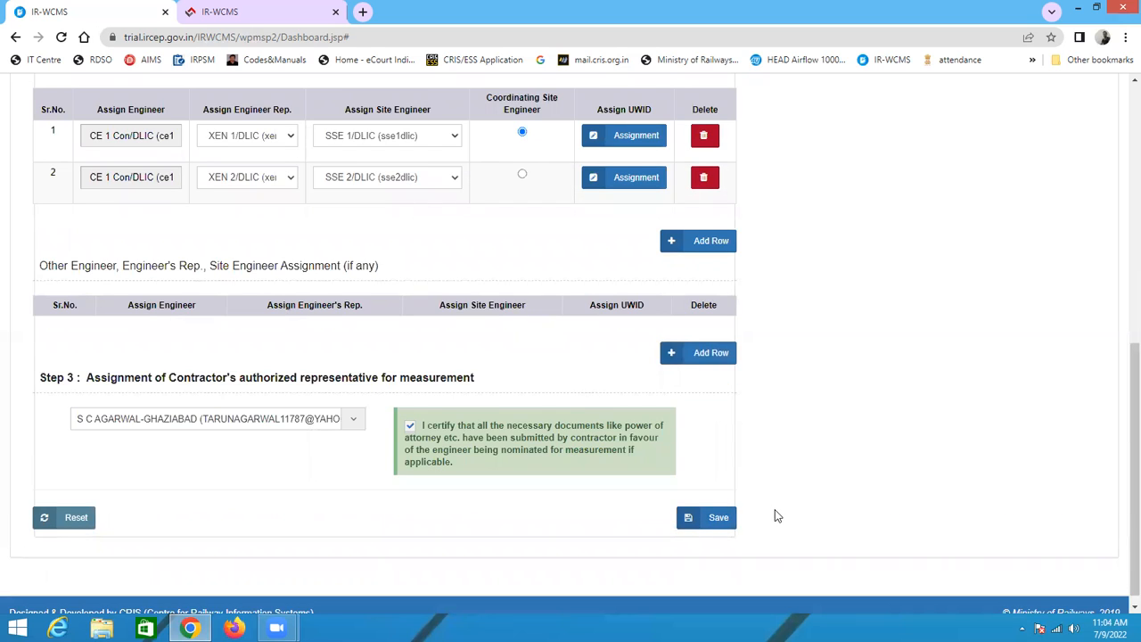
scroll(495, 321, up, 1)
scroll(626, 427, down, 1)
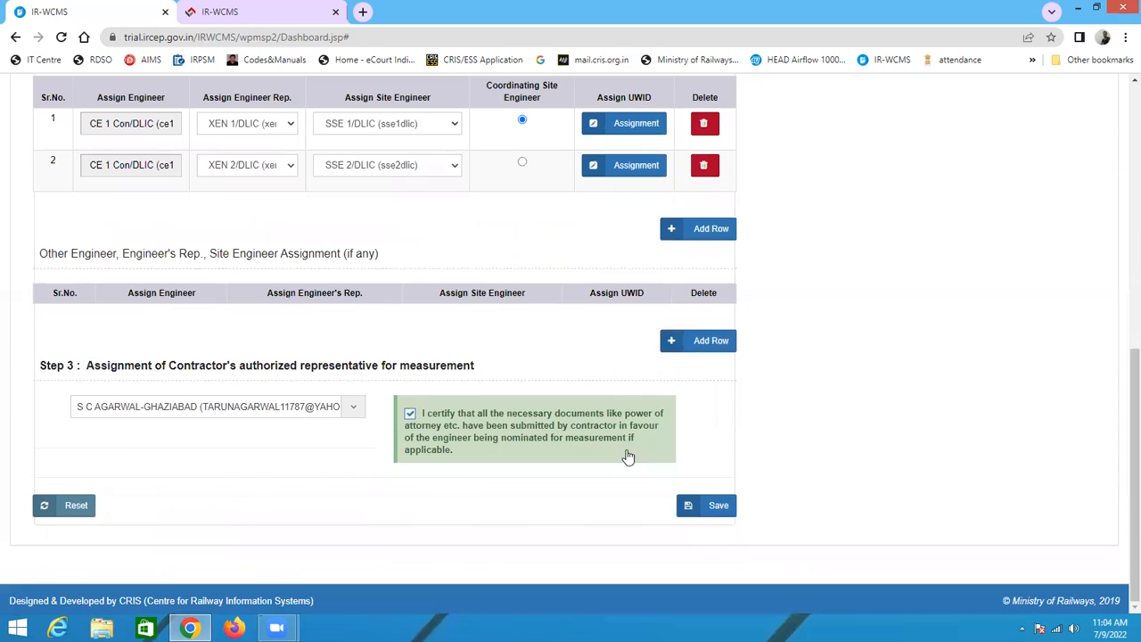
Step: Try again to save the measurement assignment of officials and contractor's representative
click(723, 509)
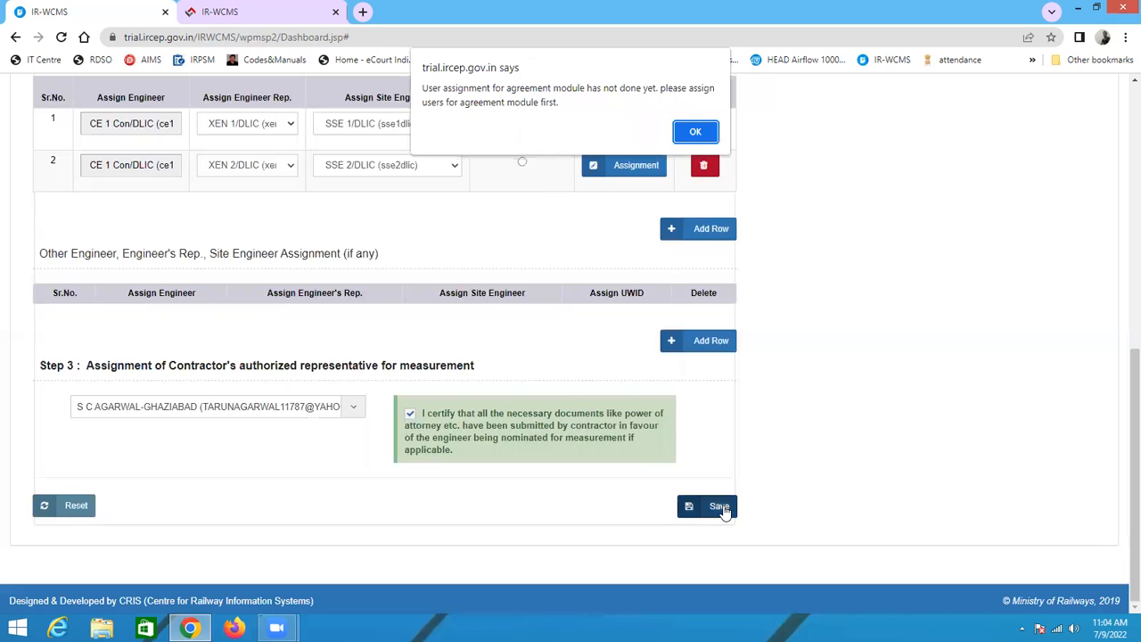
click(689, 130)
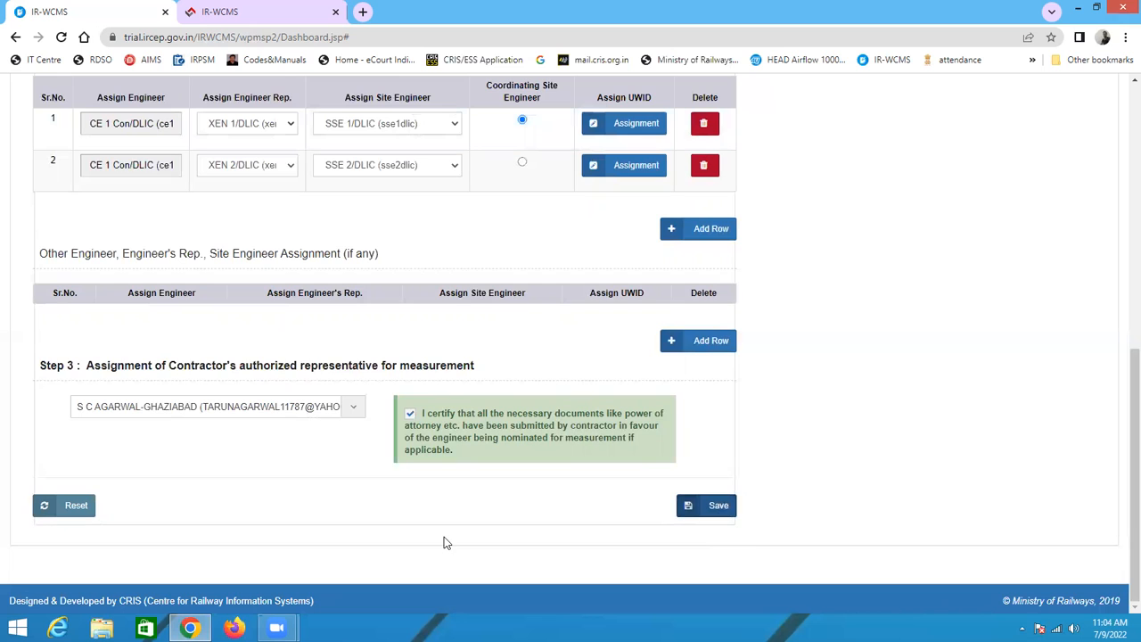
scroll(642, 484, up, 1)
scroll(642, 484, up, 5)
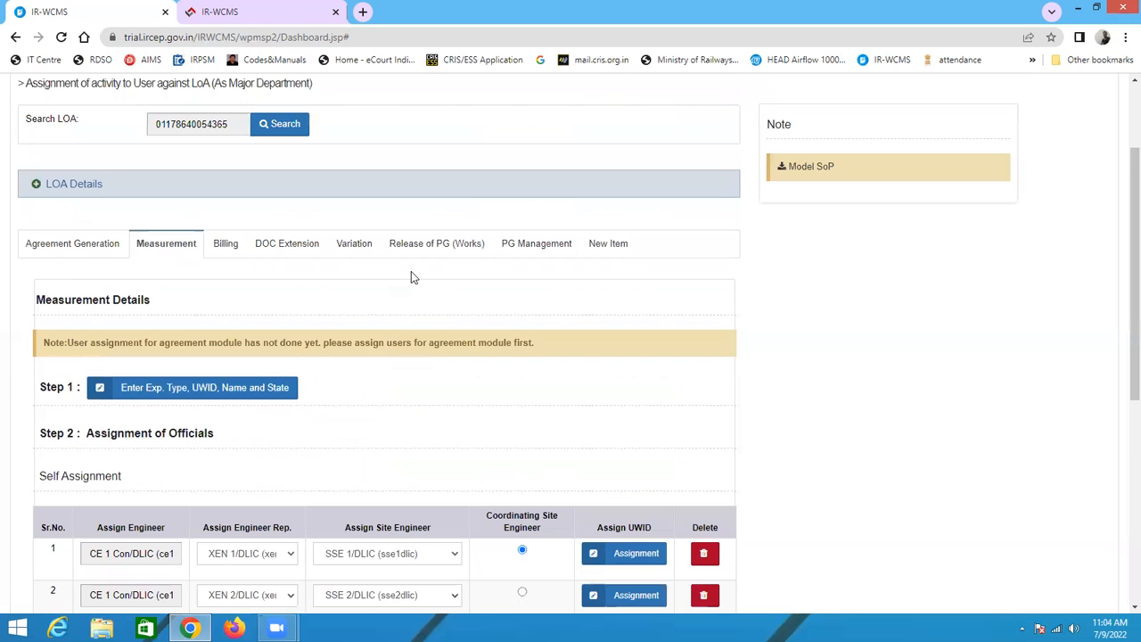
scroll(772, 515, down, 5)
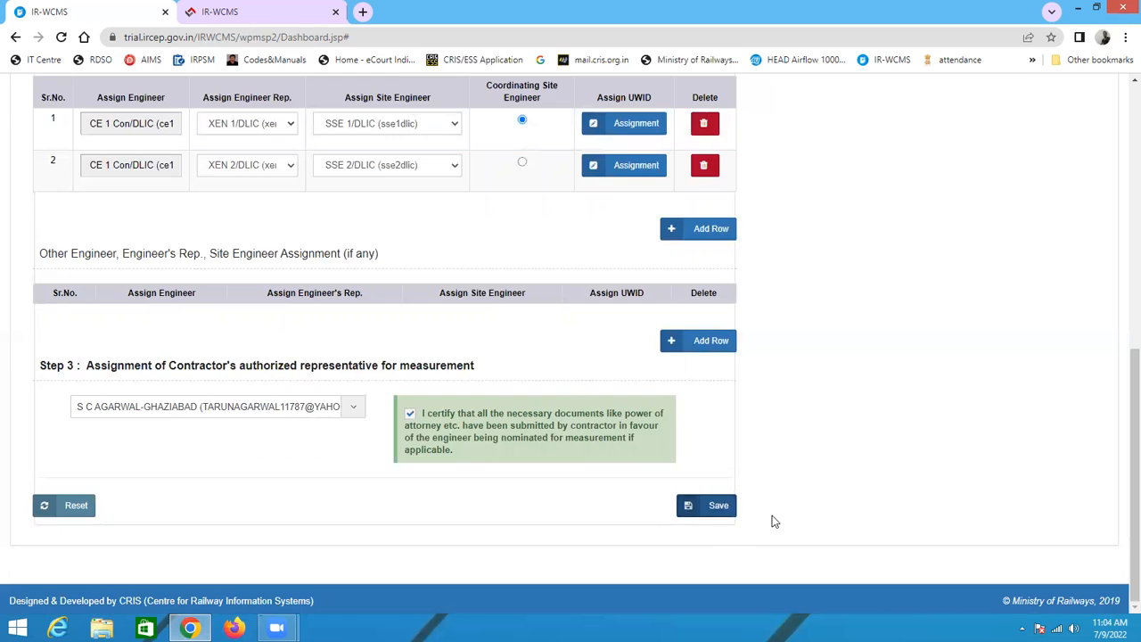
click(718, 506)
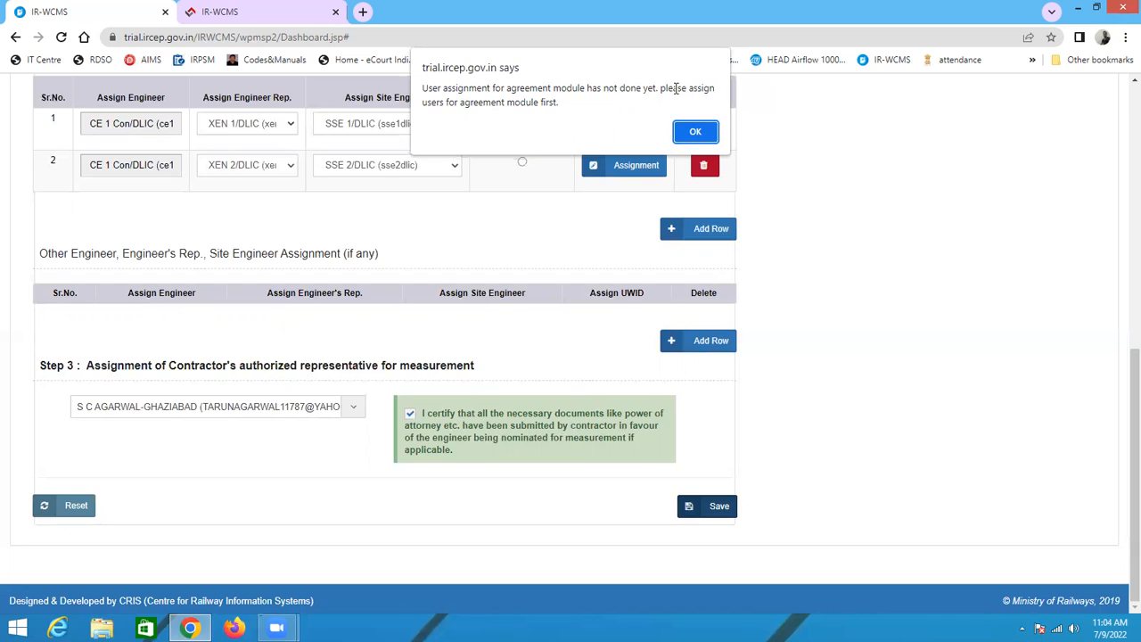
click(693, 131)
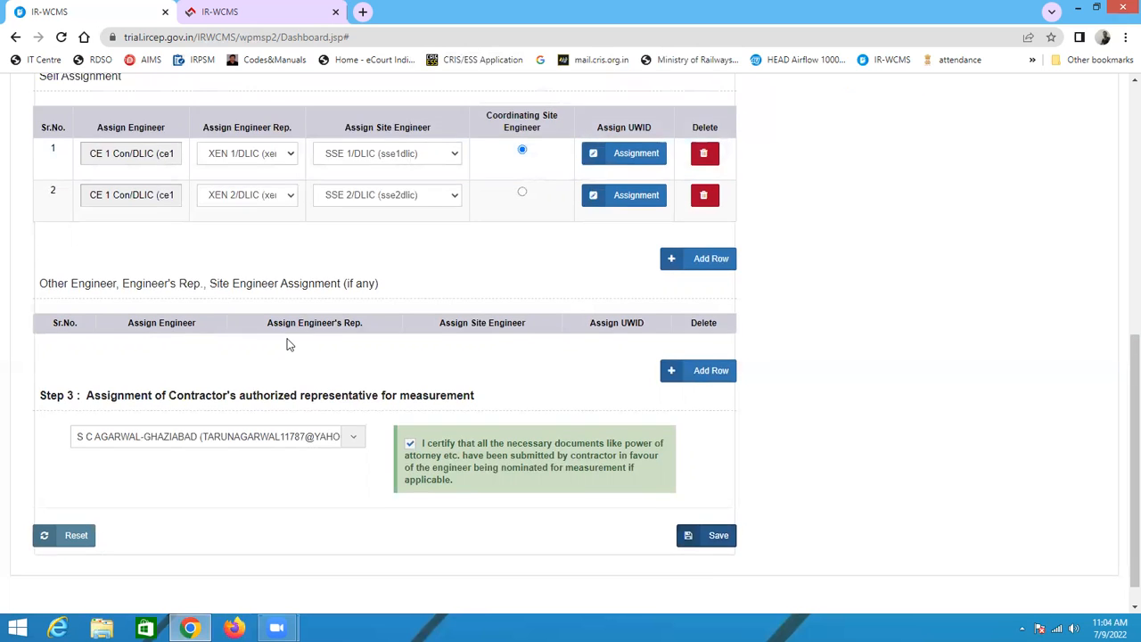
Step: In Agreement Generation, assign PG Entry Details to OS/Tender 1/DLIC and PG Acceptance of Details to Dy. CE 1 Con/DLIC
scroll(272, 330, up, 3)
scroll(149, 283, up, 3)
click(71, 237)
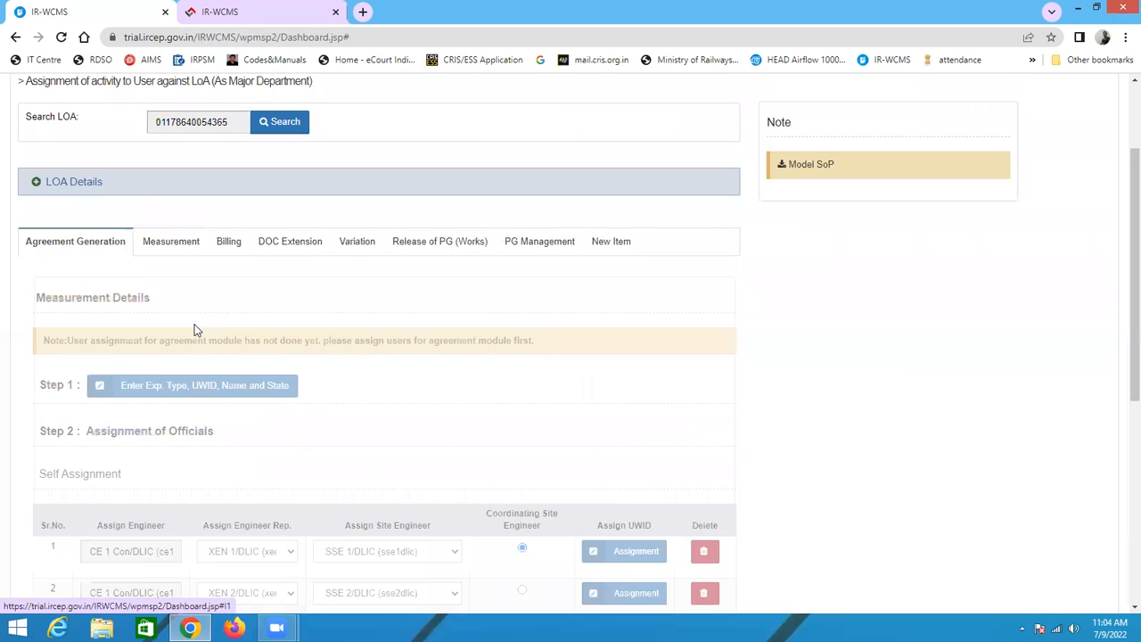
scroll(482, 411, down, 3)
click(356, 221)
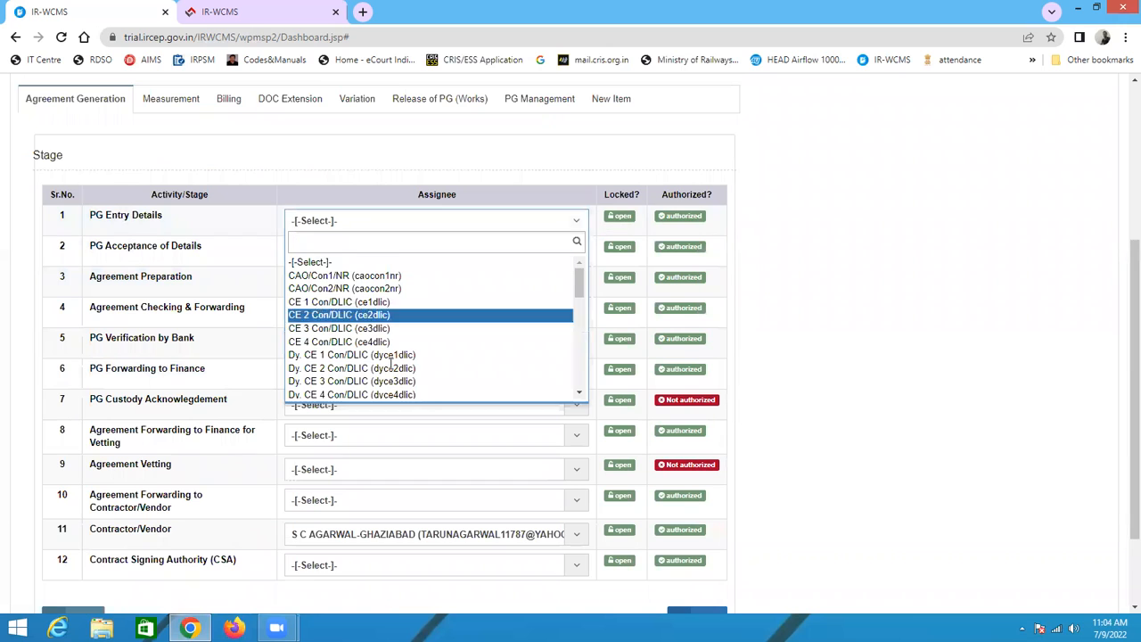
scroll(391, 369, down, 2)
scroll(390, 369, up, 5)
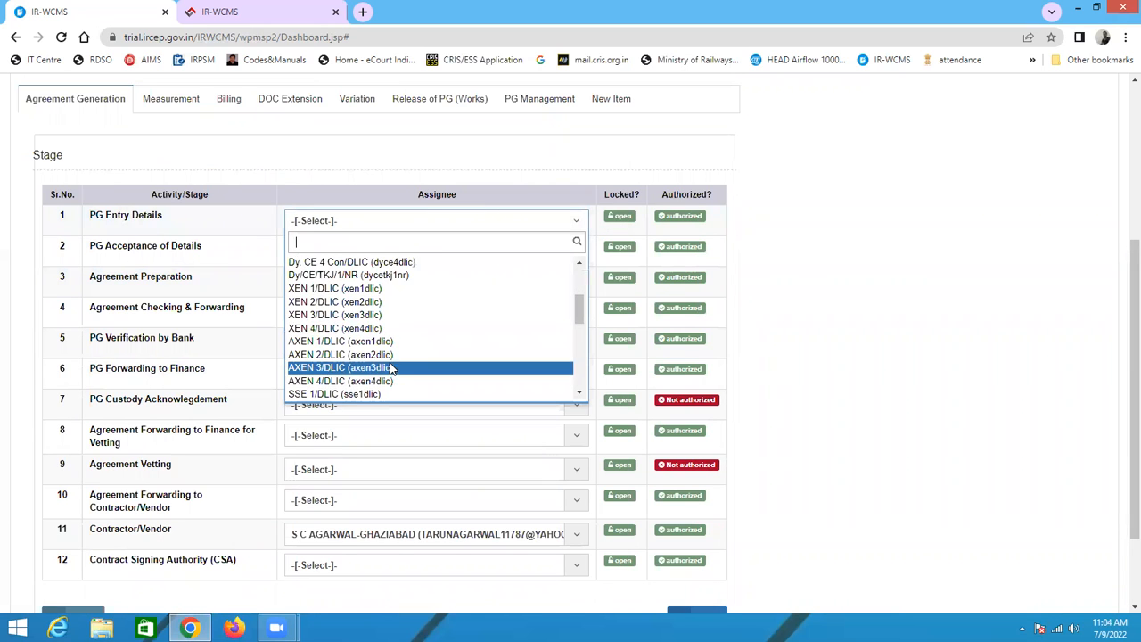
scroll(390, 365, down, 10)
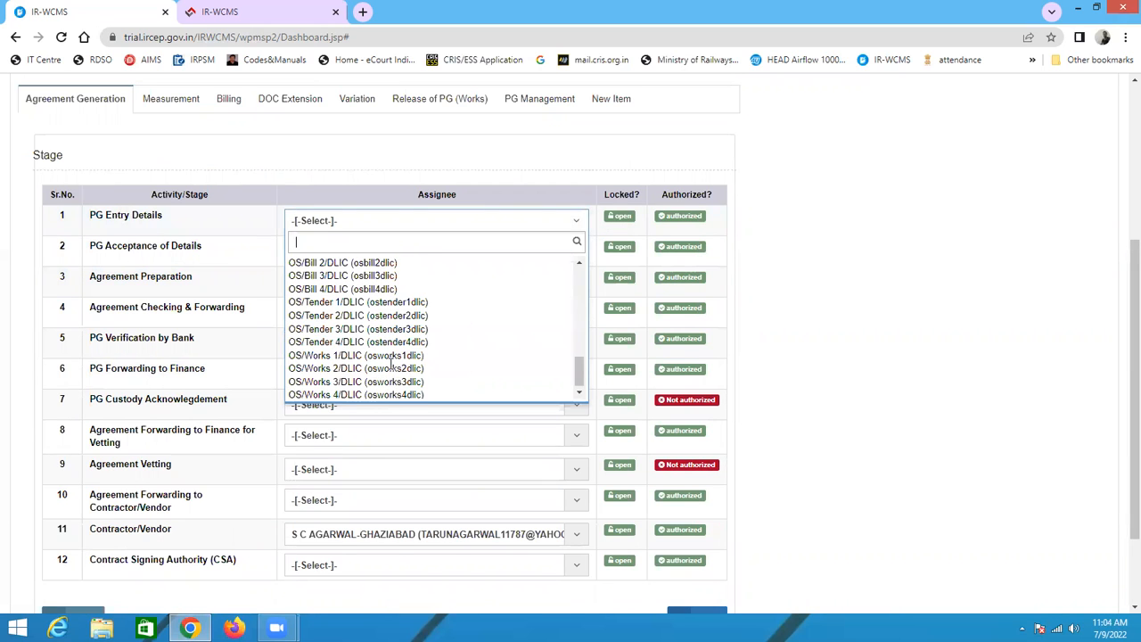
click(386, 310)
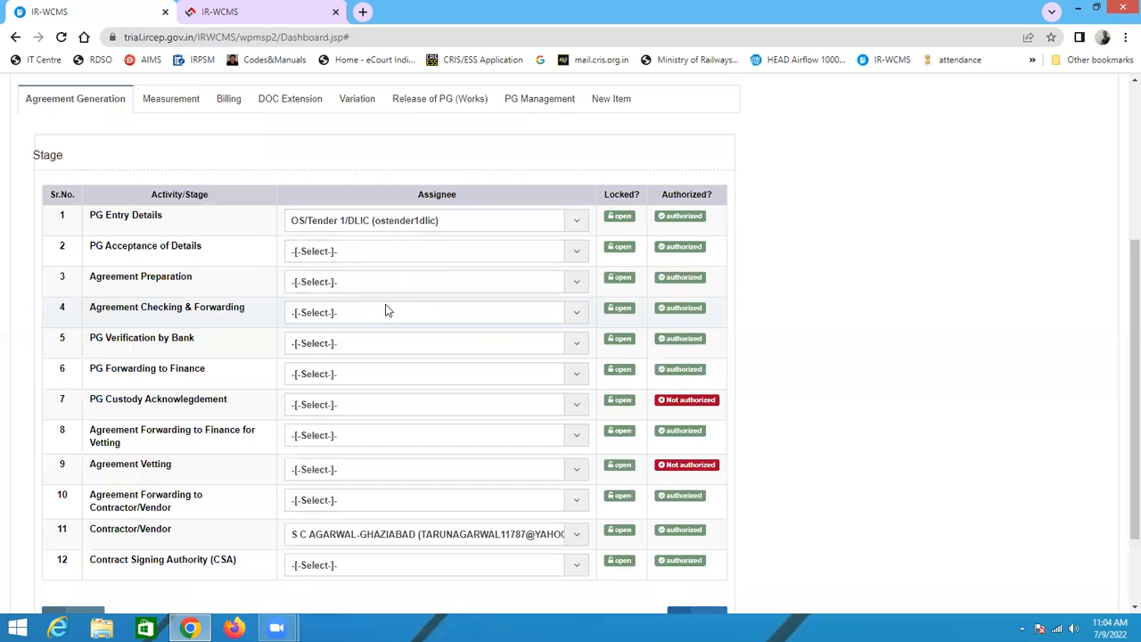
click(325, 254)
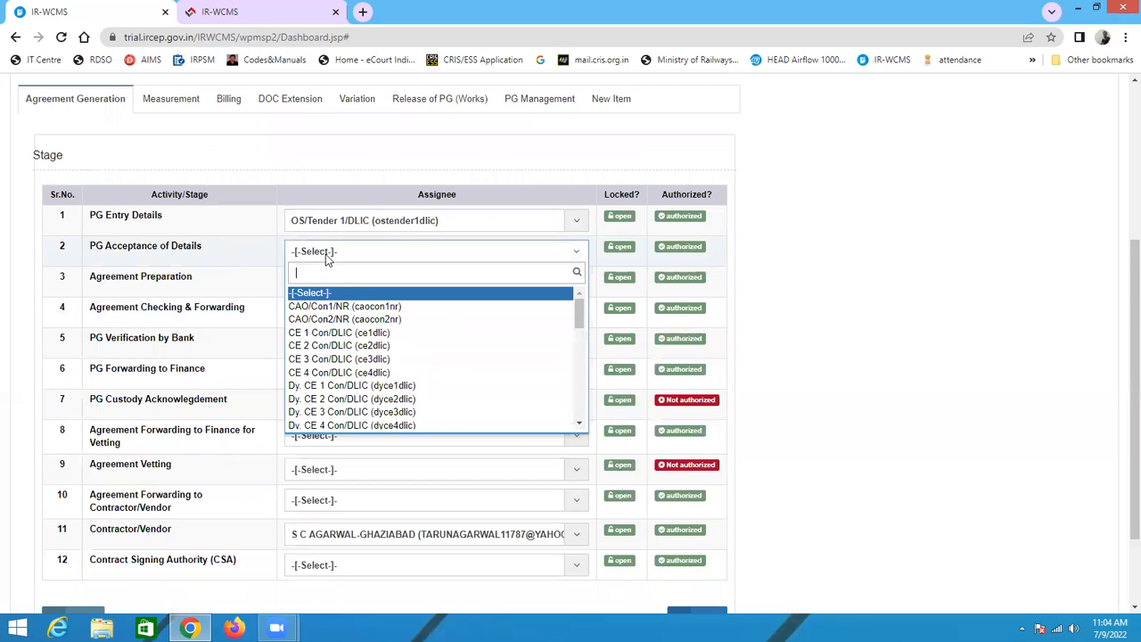
click(350, 387)
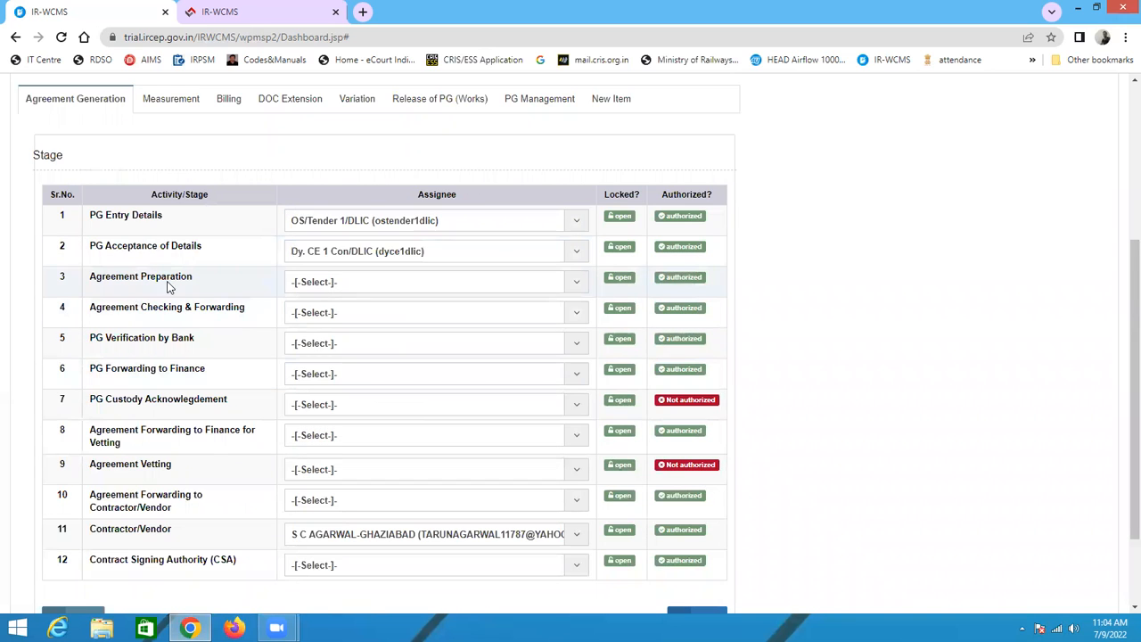
Step: Assign Agreement Preparation to OS/Tender 1/DLIC and Agreement Checking & Forwarding to Dy. CE 1 Con/DLIC
click(335, 283)
scroll(355, 415, down, 3)
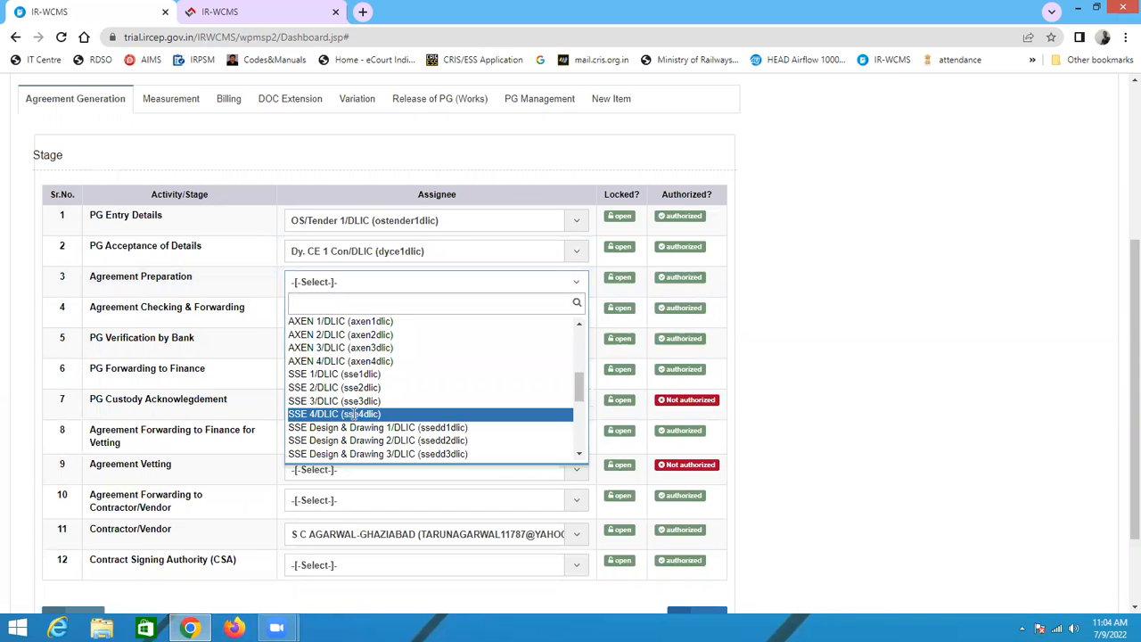
scroll(356, 428, down, 5)
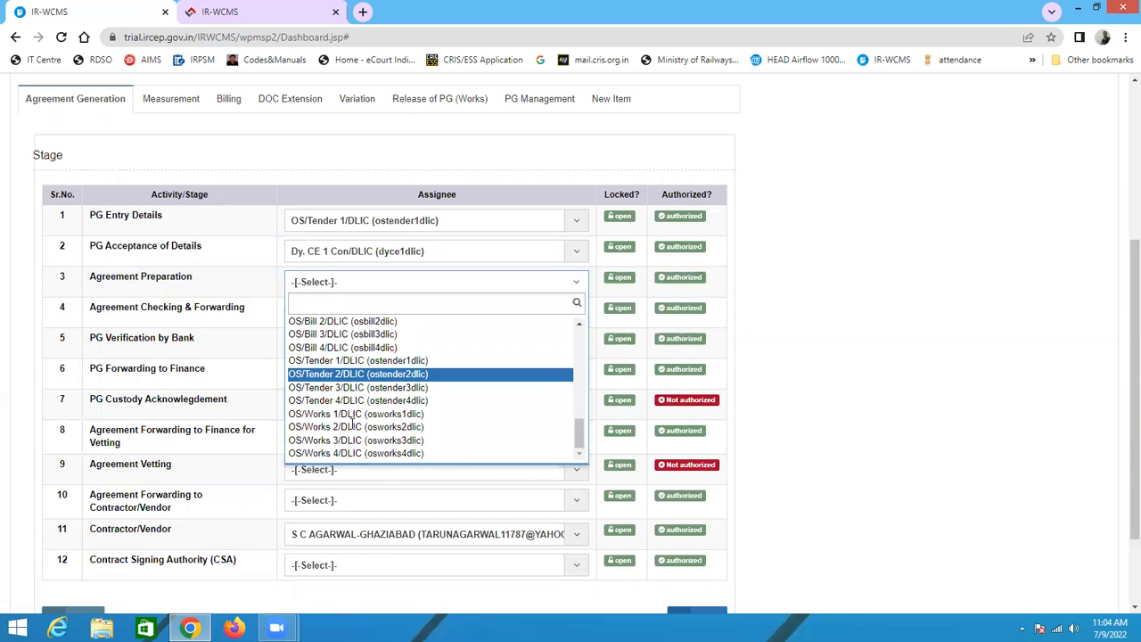
click(377, 361)
click(343, 314)
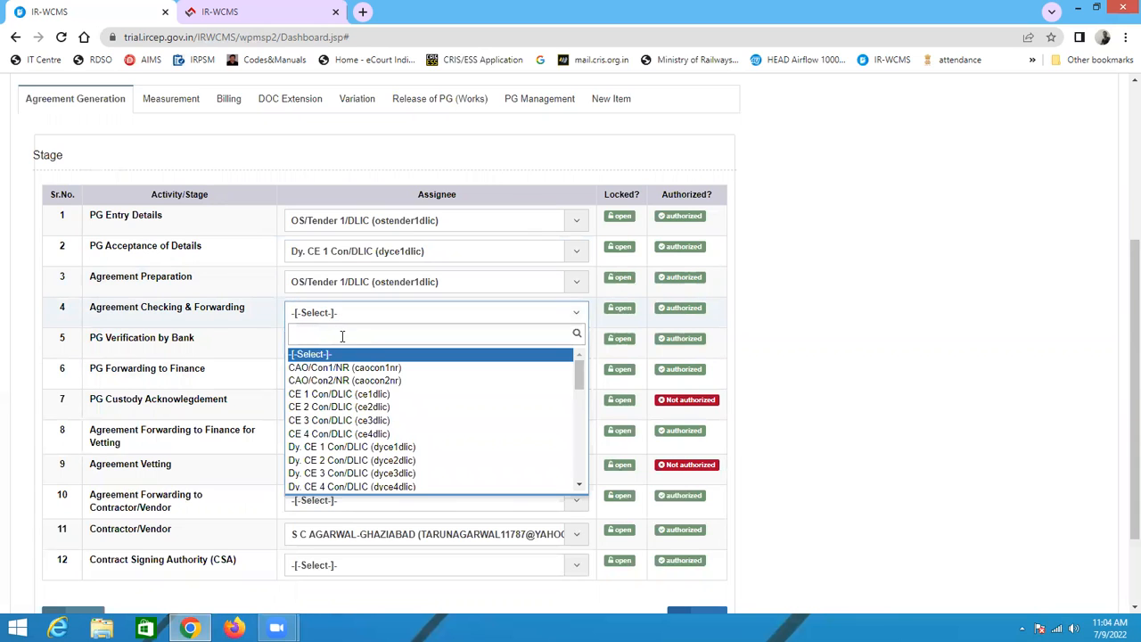
click(360, 448)
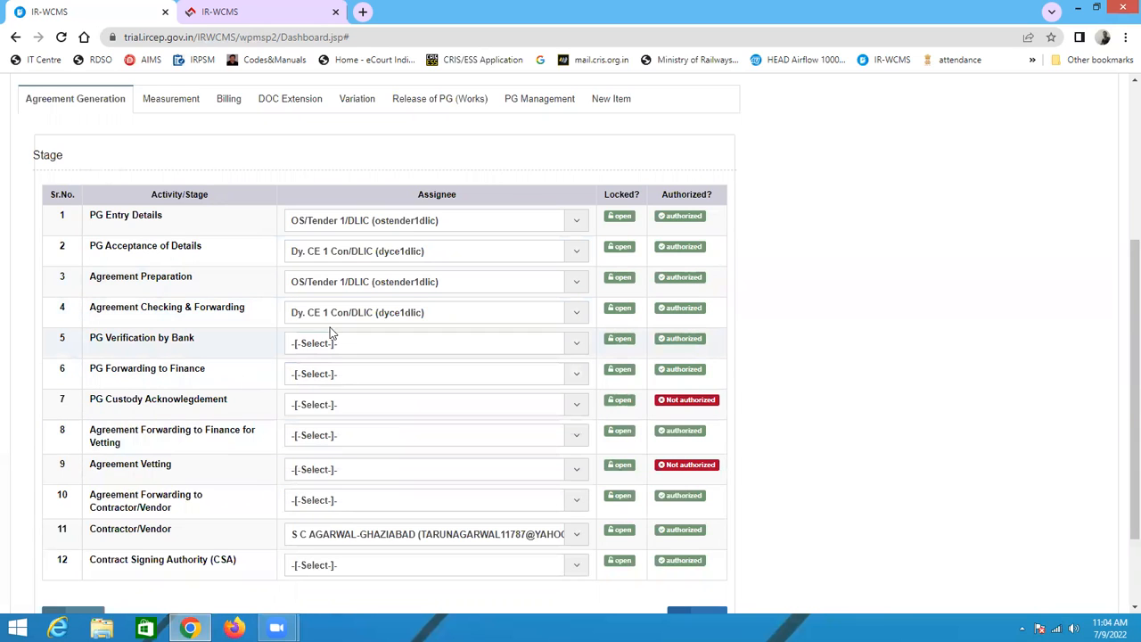
Step: Assign PG Verification by Bank to OS/Tender 1/DLIC and PG Forwarding to Finance to Dy. CE 1 Con/DLIC
click(347, 348)
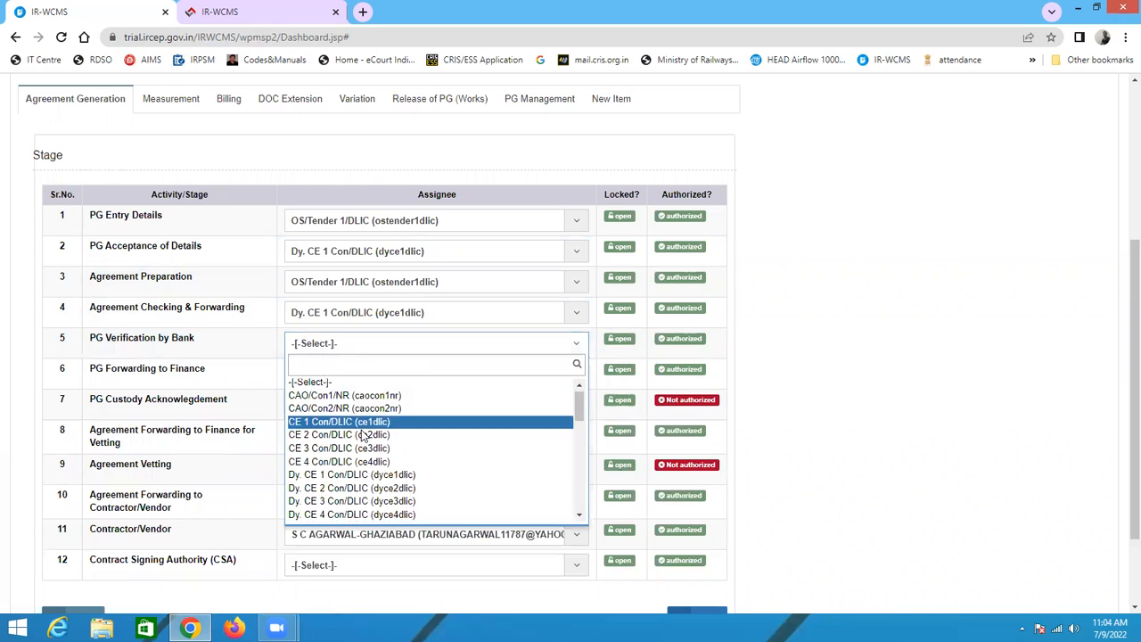
scroll(362, 432, down, 5)
scroll(361, 431, down, 5)
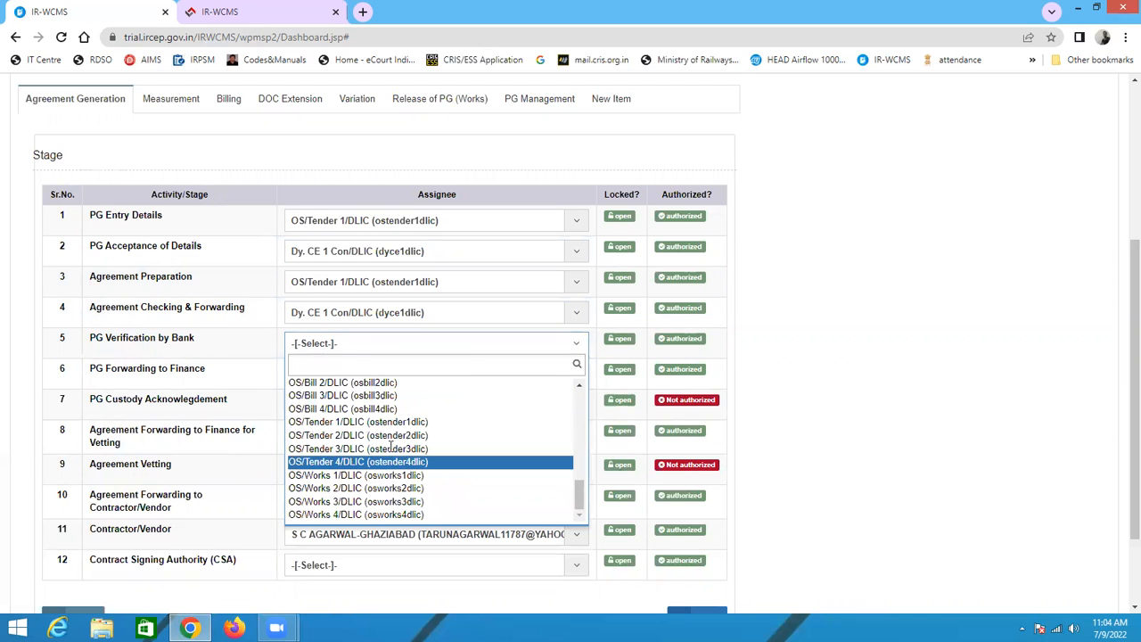
click(398, 422)
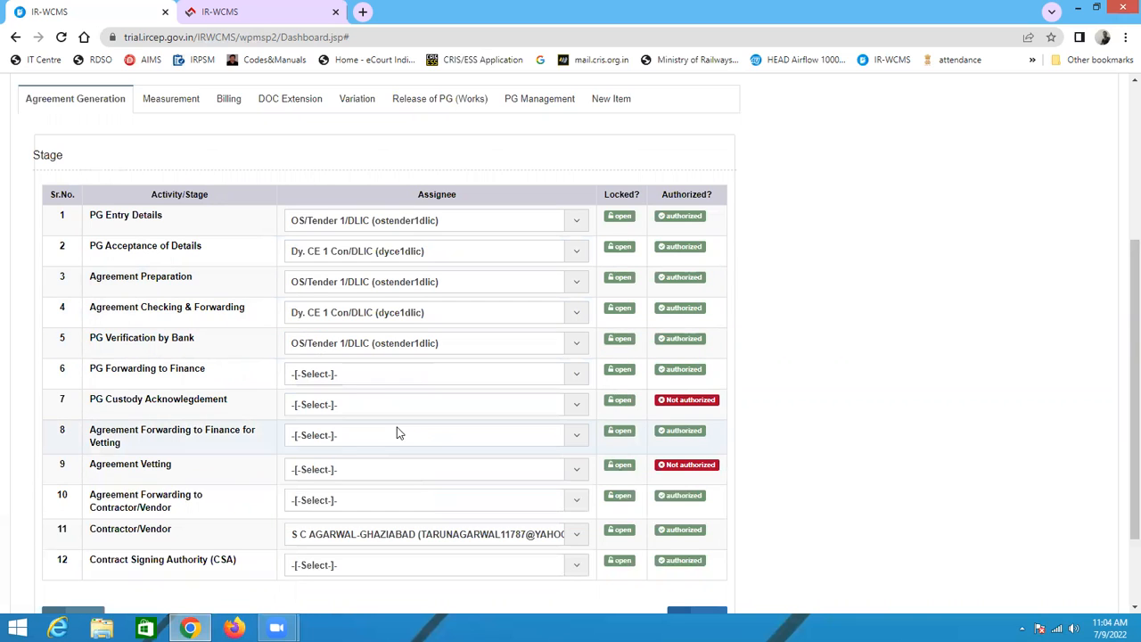
click(316, 378)
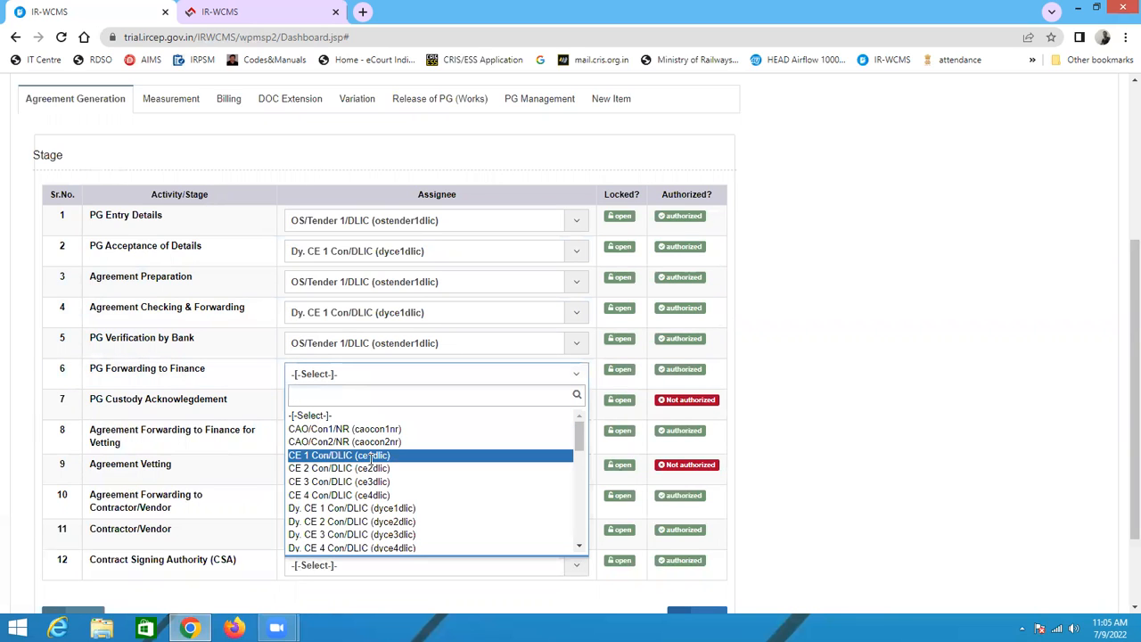
click(383, 510)
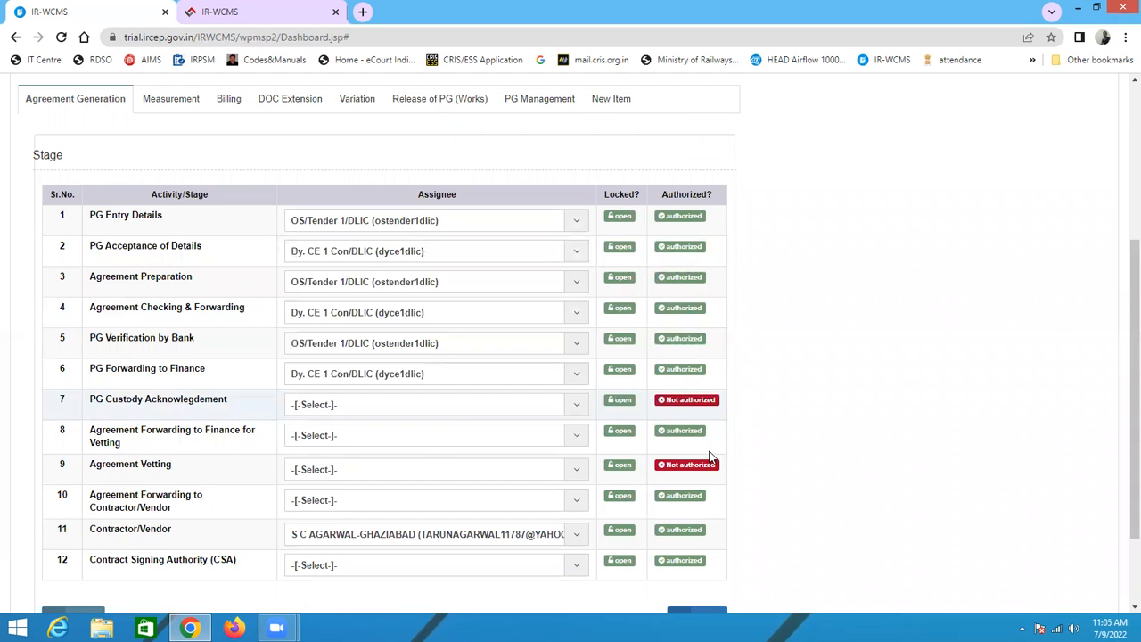
Step: Assign Agreement Forwarding to Finance for Vetting and Agreement Forwarding to Contractor/Vendor to Dy. CE 1 Con/DLIC
click(351, 445)
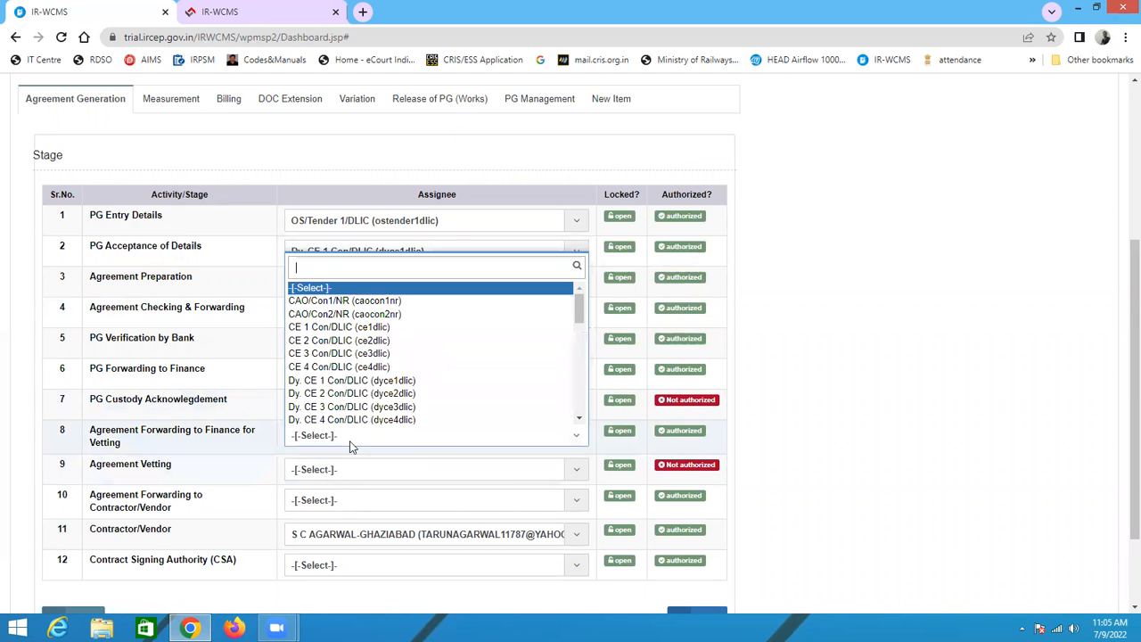
click(357, 381)
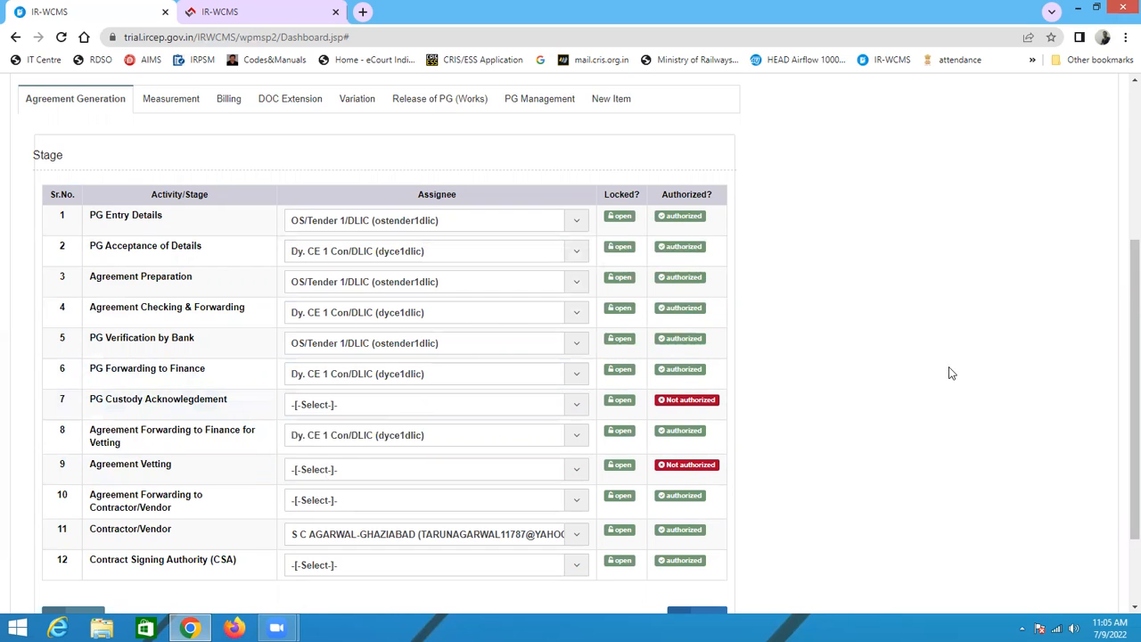
scroll(882, 400, down, 2)
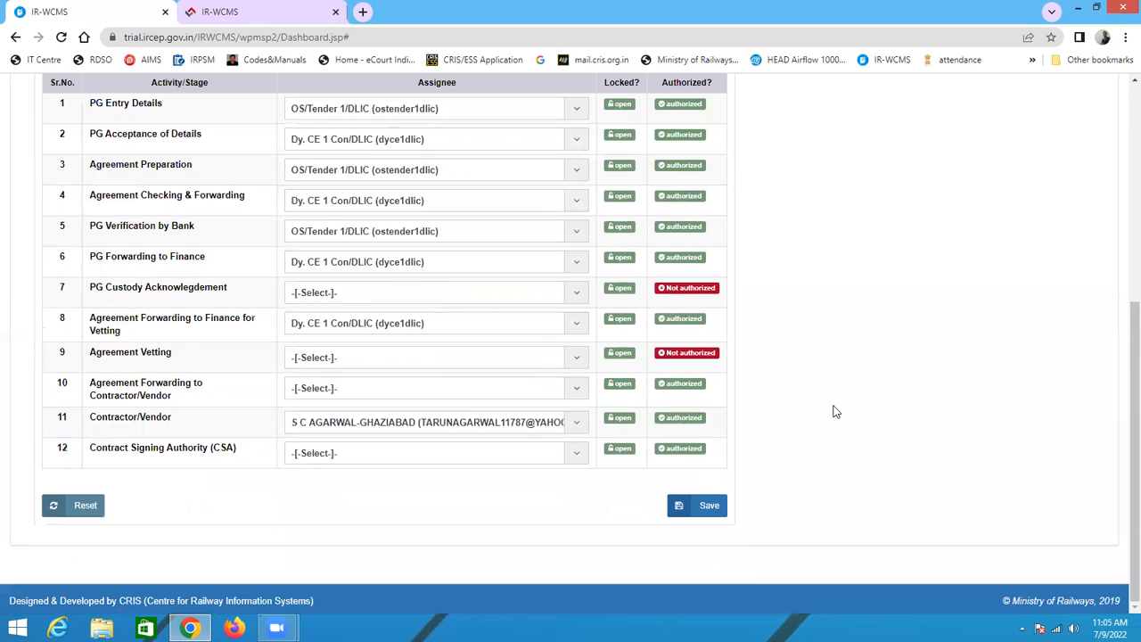
click(342, 393)
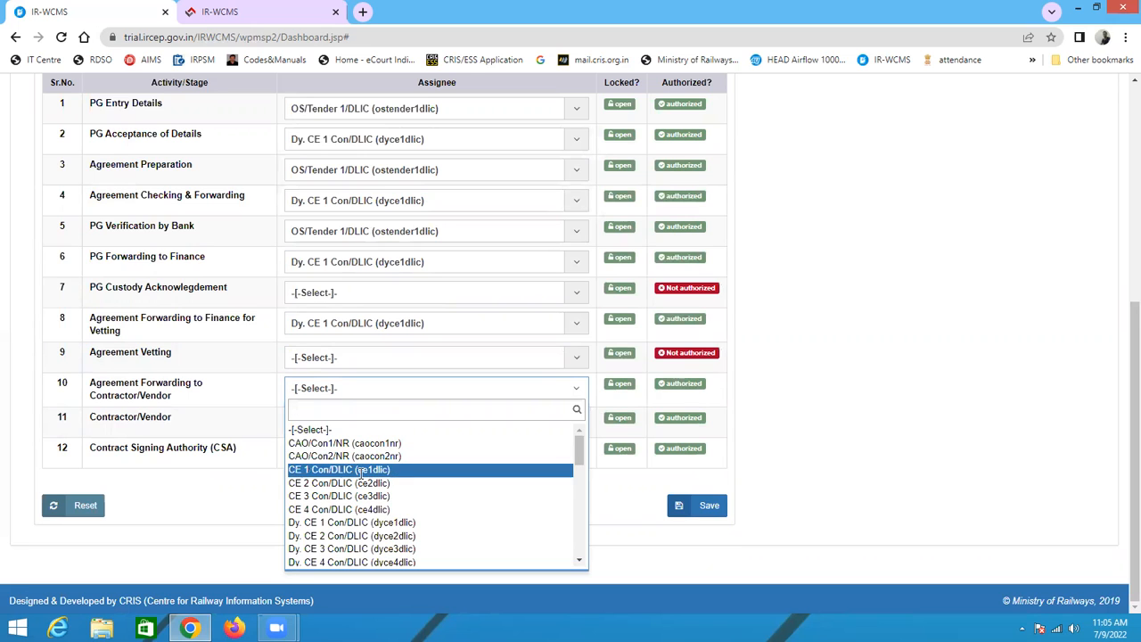
click(376, 524)
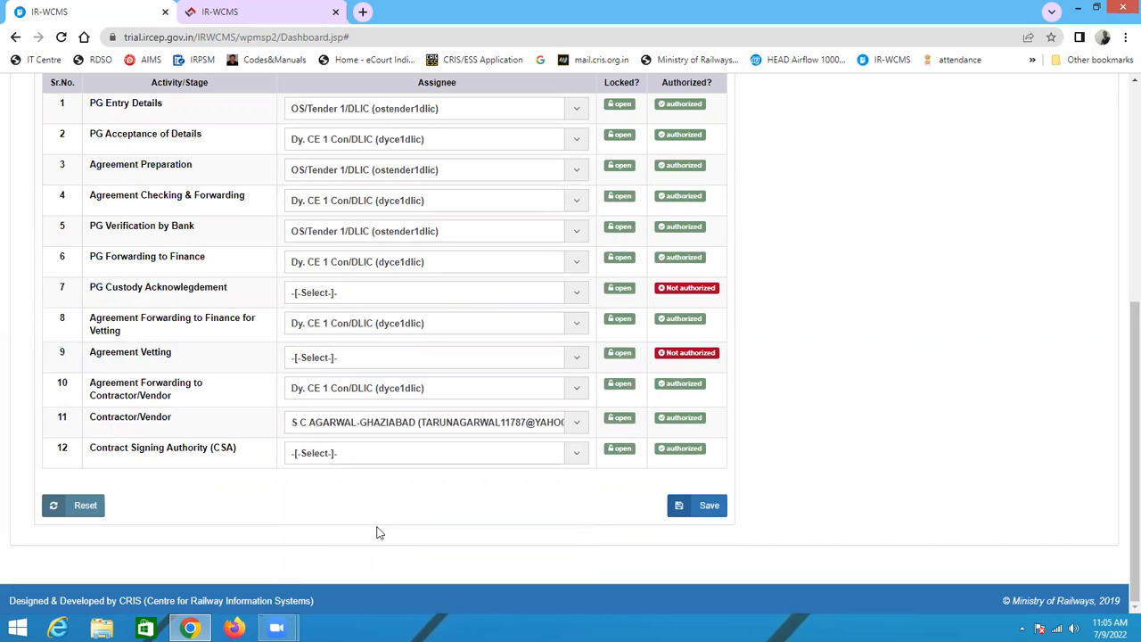
Step: Reselect the contractor for Contractor/Vendor, assign Contract Signing Authority (CSA) to CE 1 Con/DLIC, and save the stage assignments
click(358, 428)
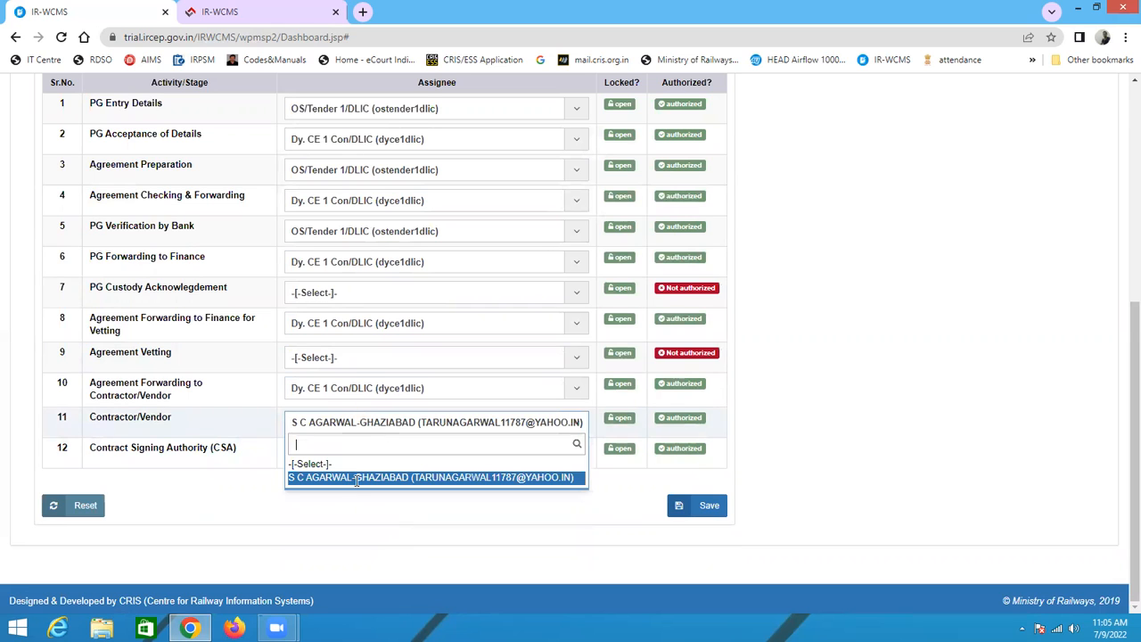
click(357, 478)
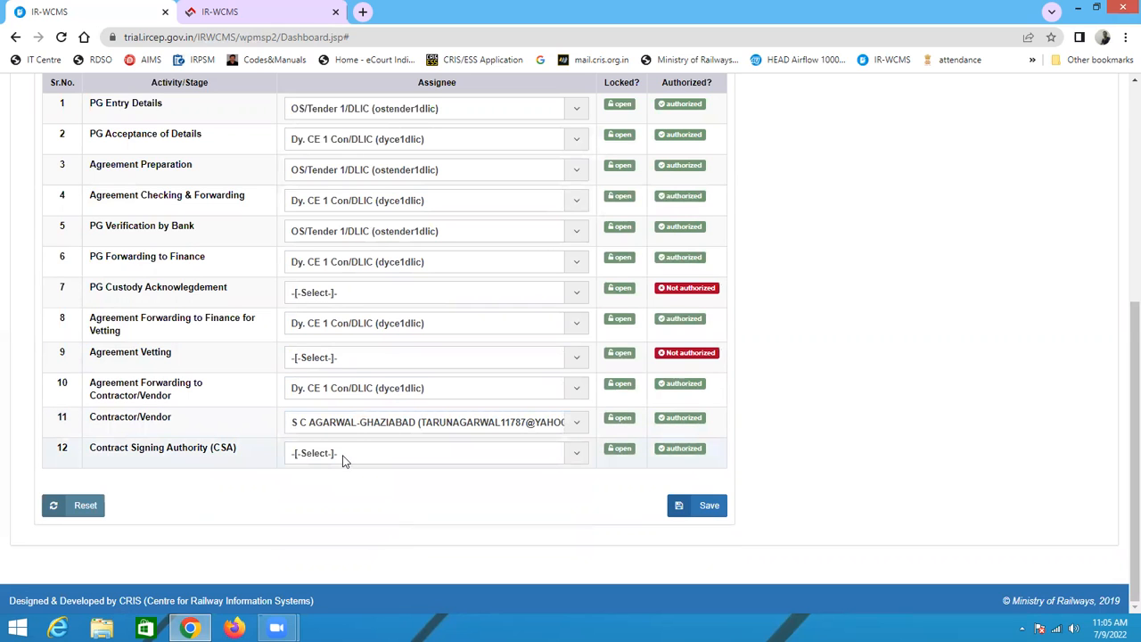
click(345, 455)
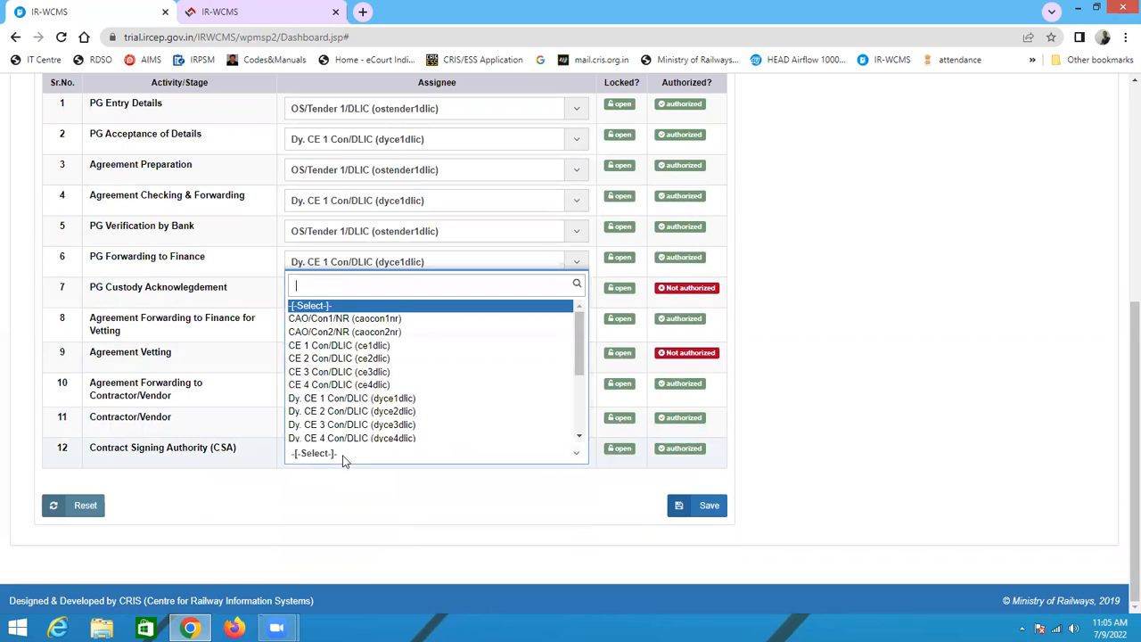
click(348, 345)
click(692, 508)
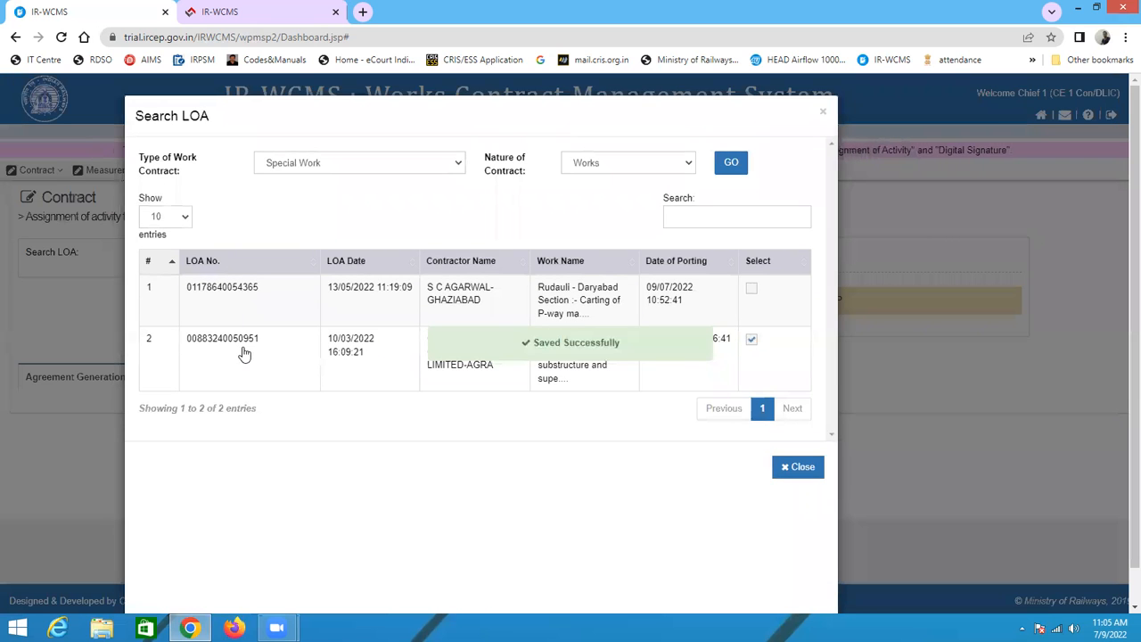
click(246, 282)
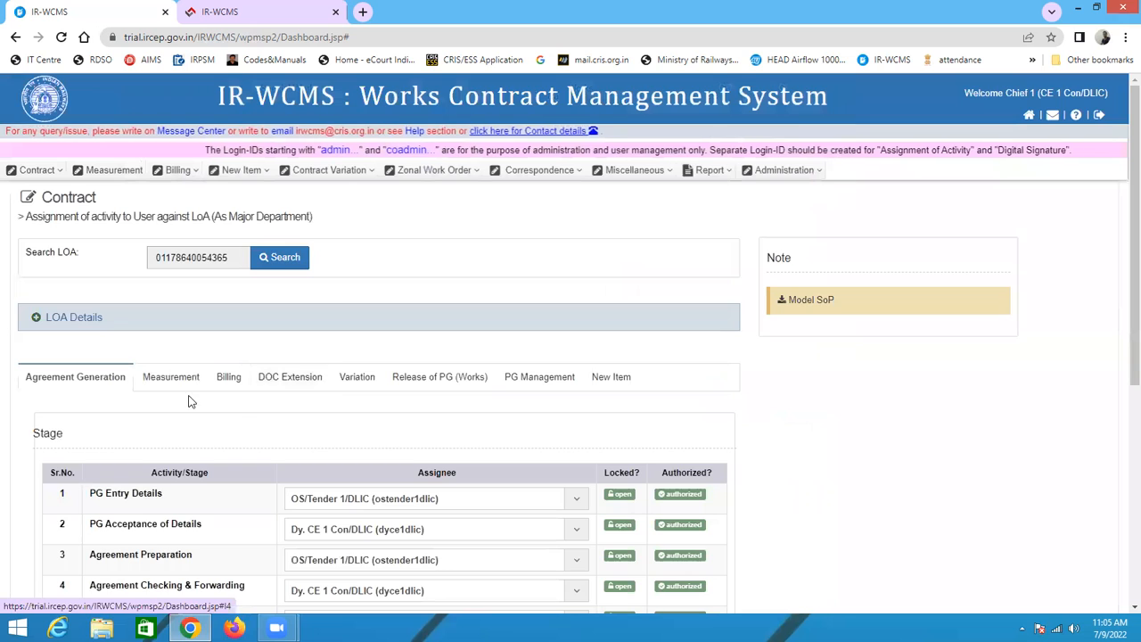
click(170, 376)
scroll(183, 383, down, 3)
scroll(222, 381, down, 1)
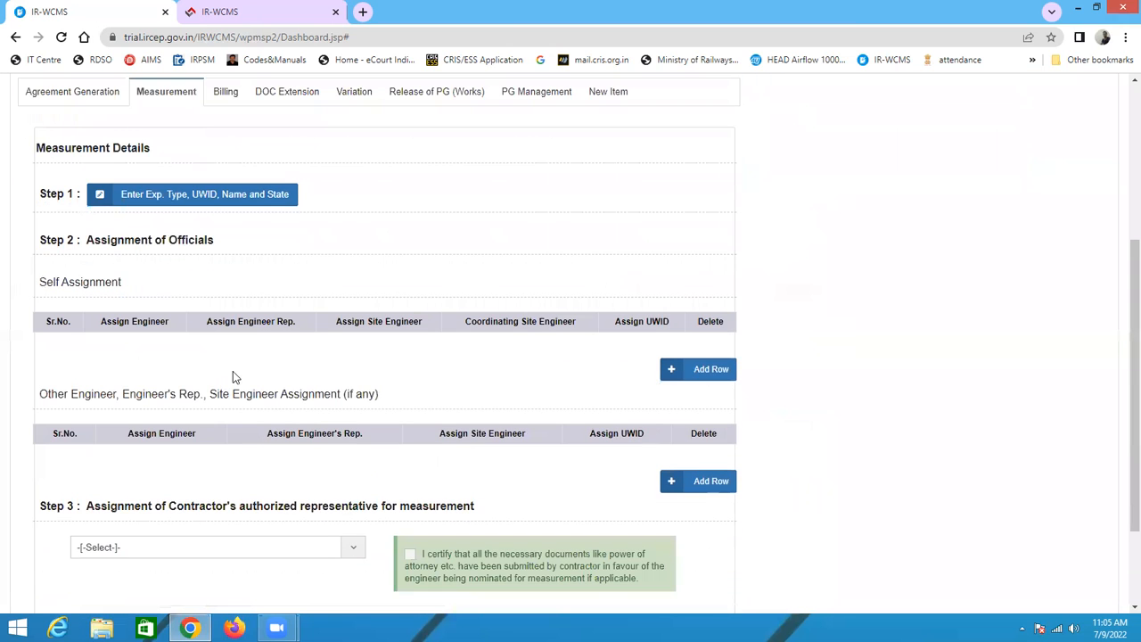
click(165, 204)
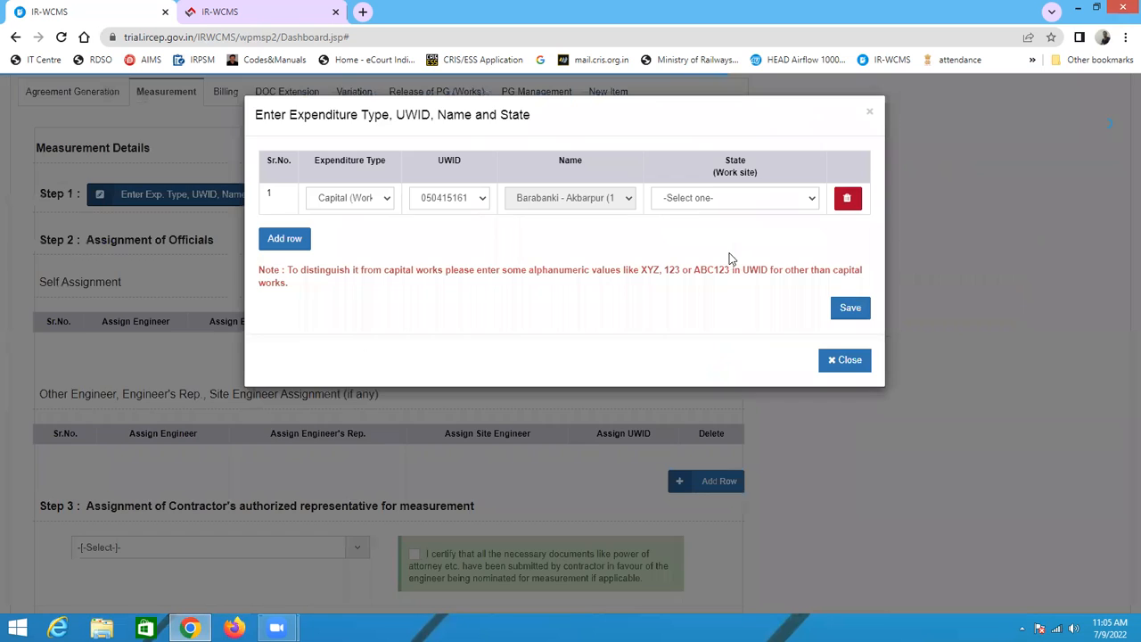
click(698, 200)
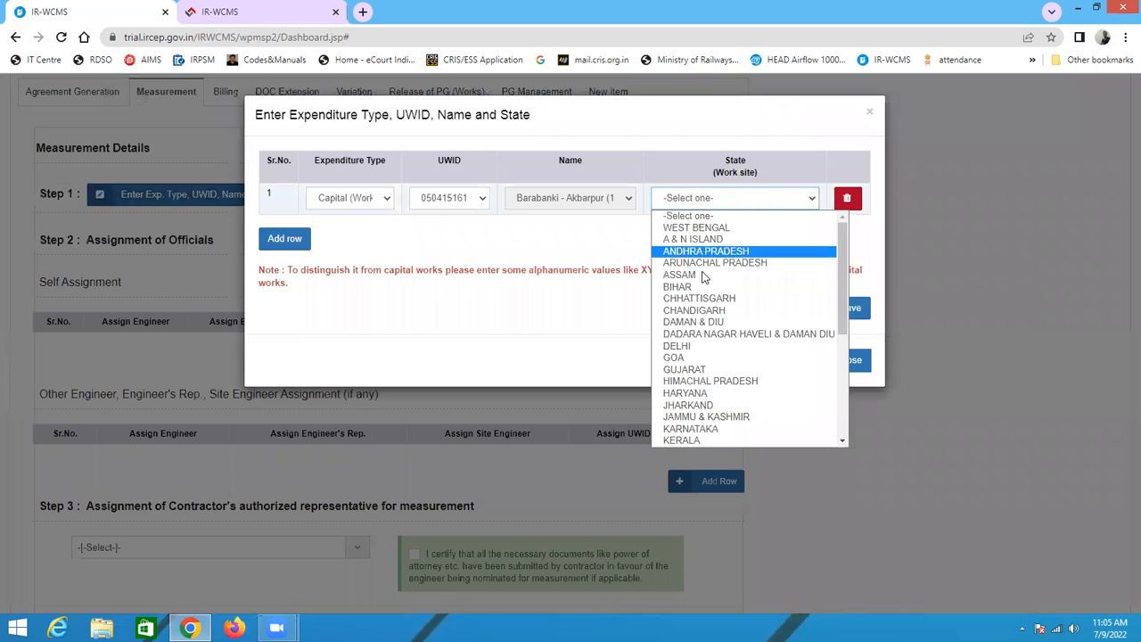
click(700, 345)
click(856, 312)
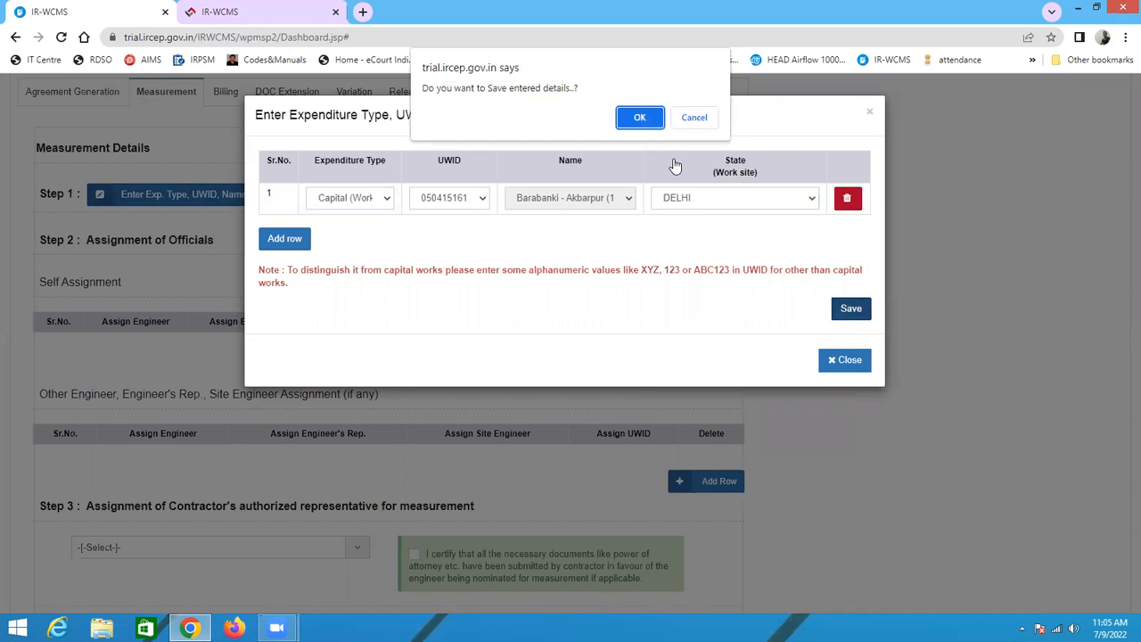
click(639, 117)
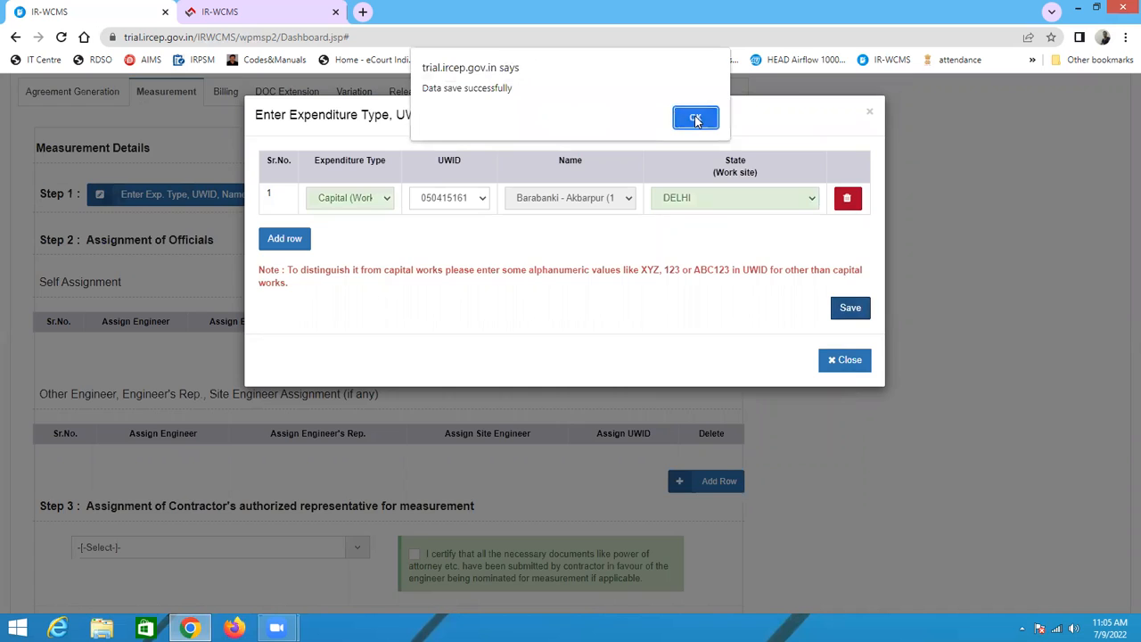
click(694, 117)
Step: Add a self-assignment row with engineer's representative XEN 1/DLIC and site engineer SSE 1/DLIC
click(688, 380)
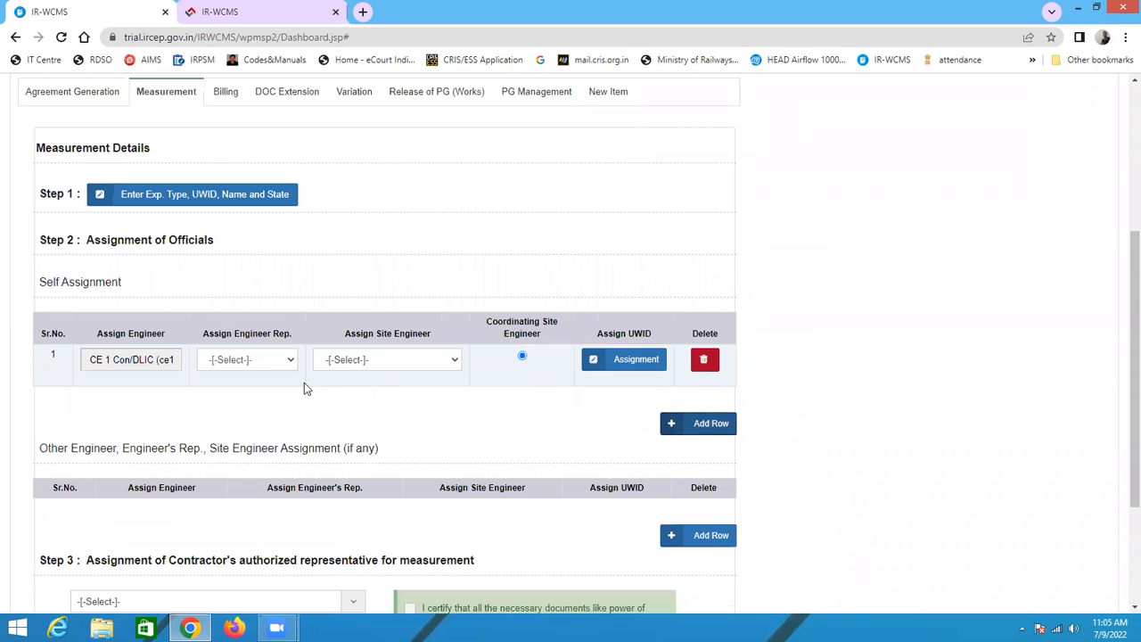
click(221, 365)
click(242, 389)
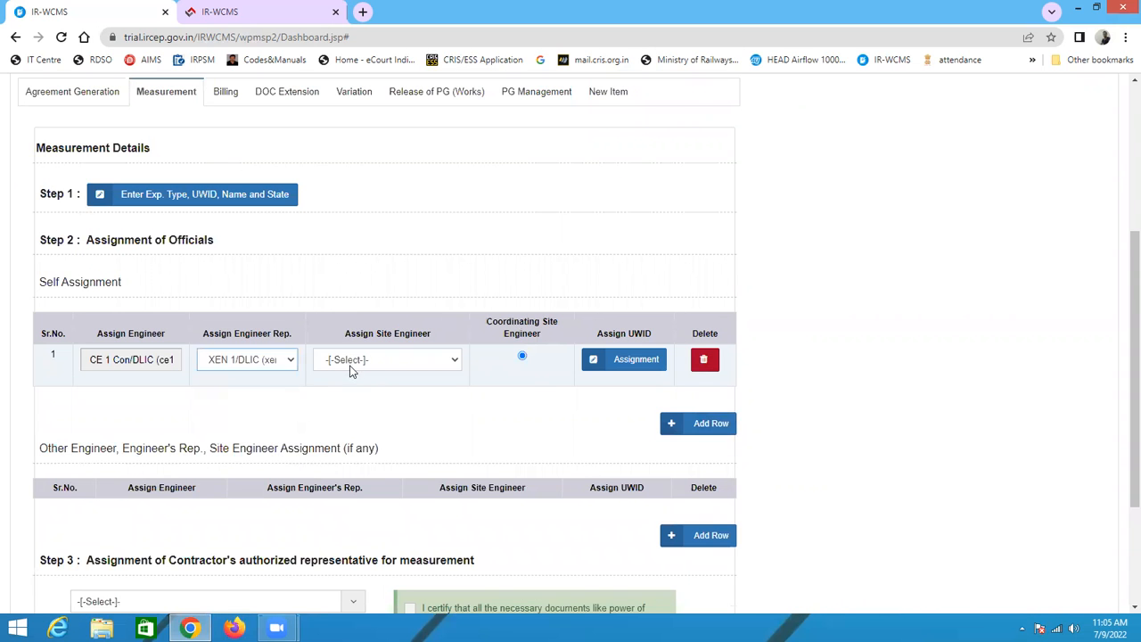
click(355, 361)
click(361, 389)
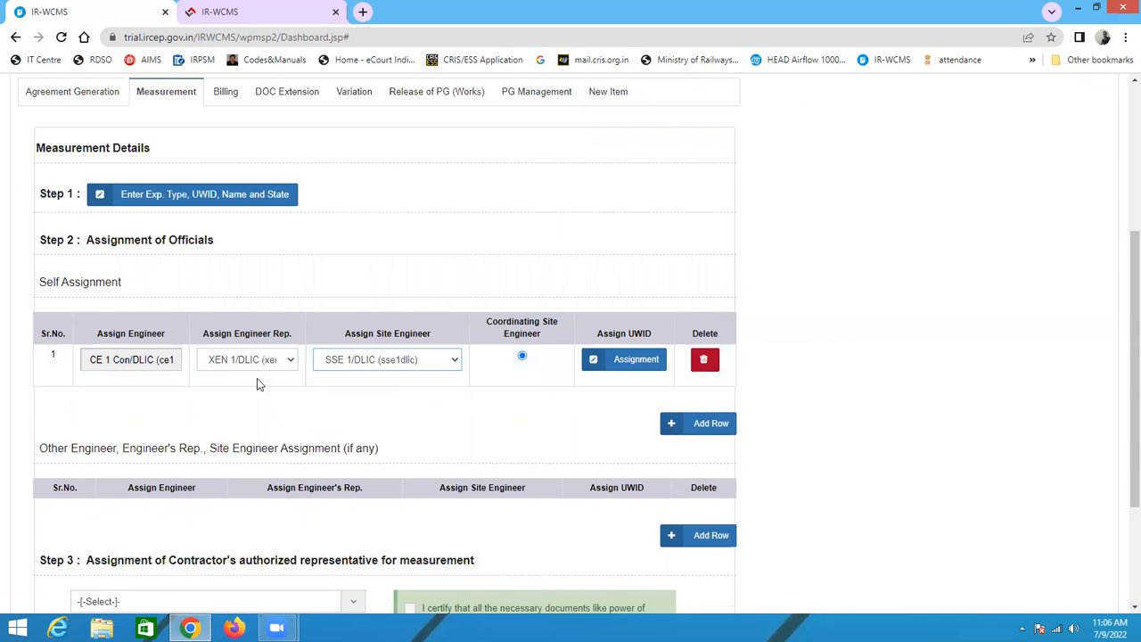
Step: Add a second row with XEN 2/DLIC and SSE 2/DLIC, and make the first row the coordinating site engineer
click(678, 424)
click(262, 401)
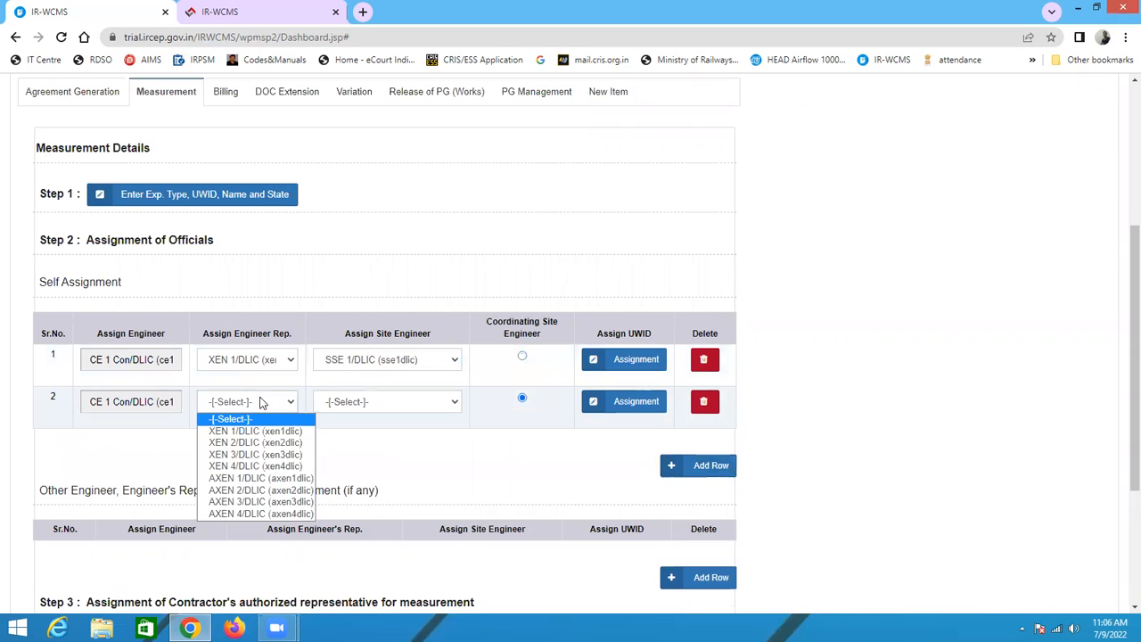
click(257, 438)
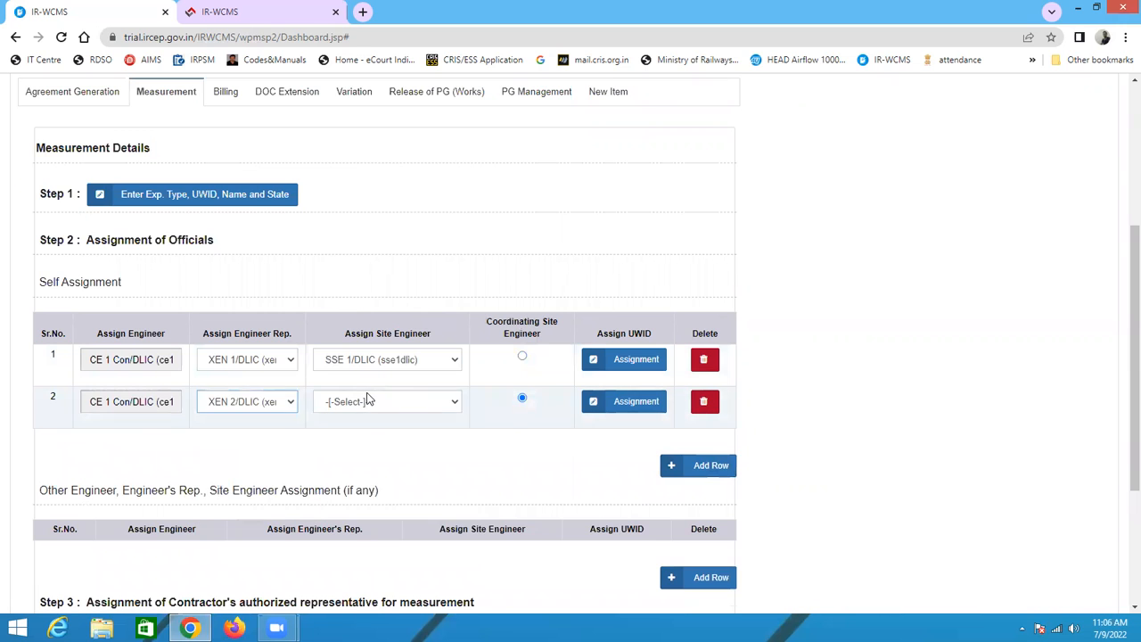
click(369, 400)
click(369, 441)
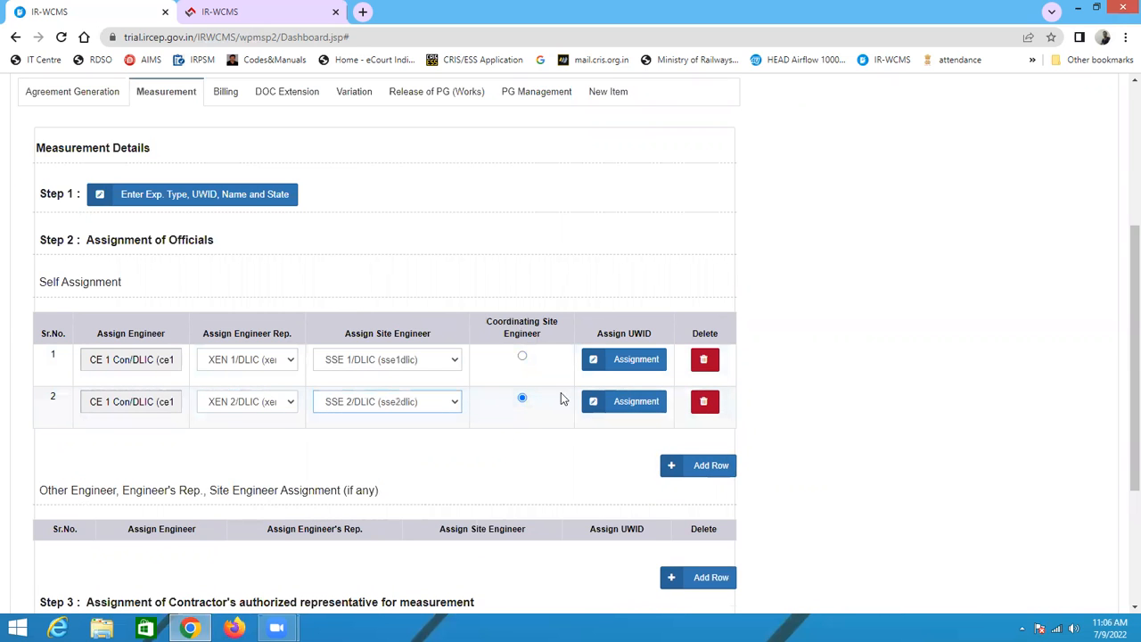
click(523, 357)
scroll(638, 446, down, 3)
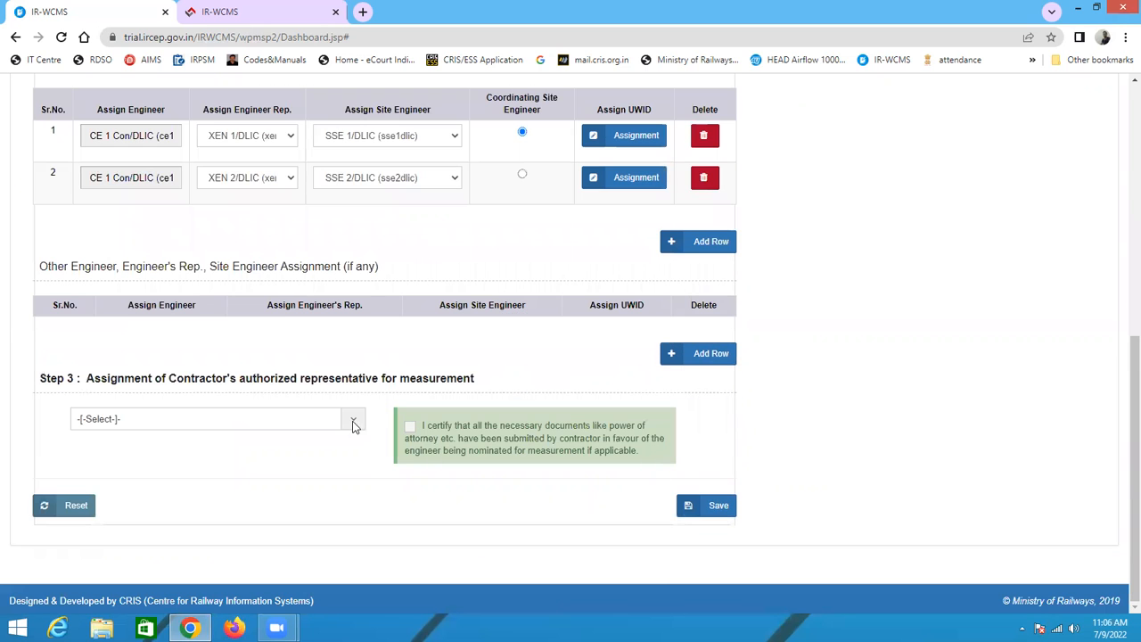
click(270, 425)
click(236, 471)
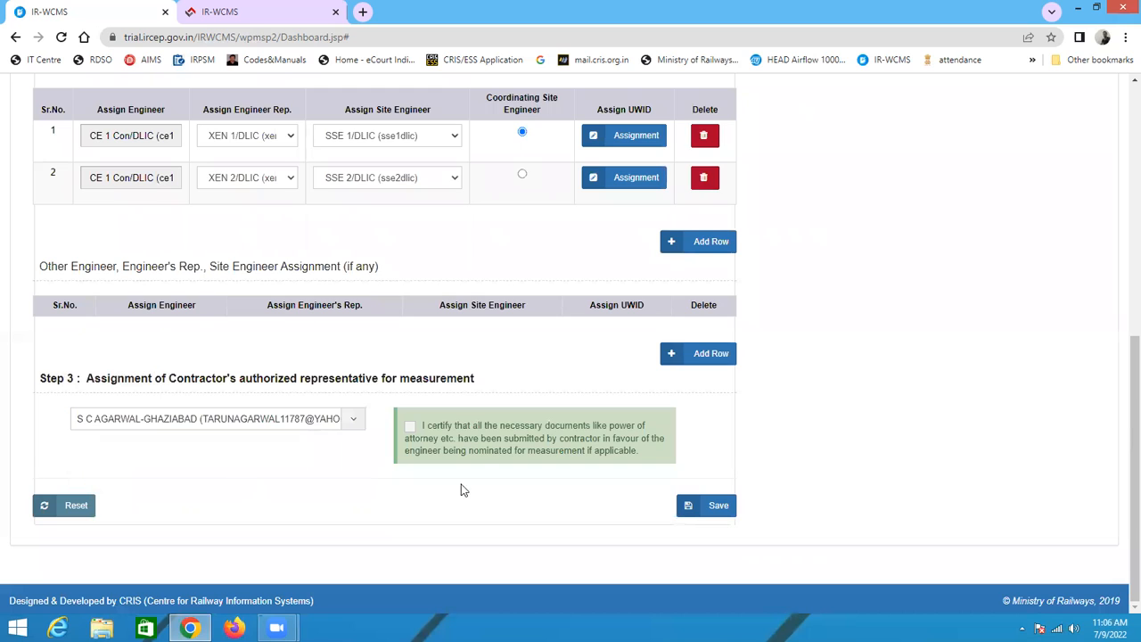
click(413, 429)
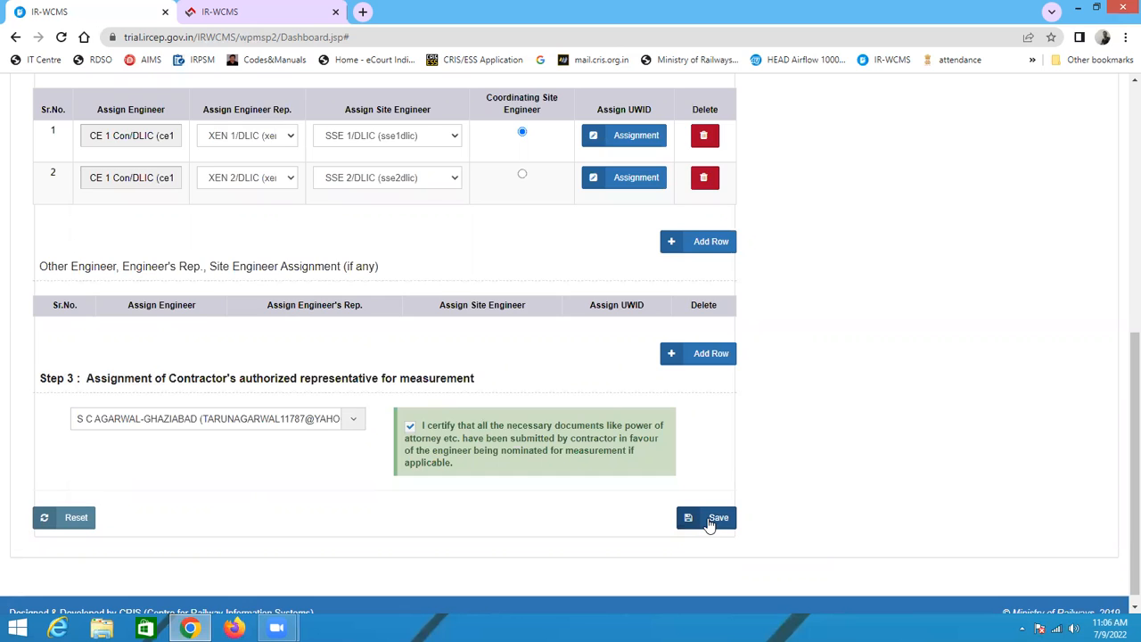
click(710, 520)
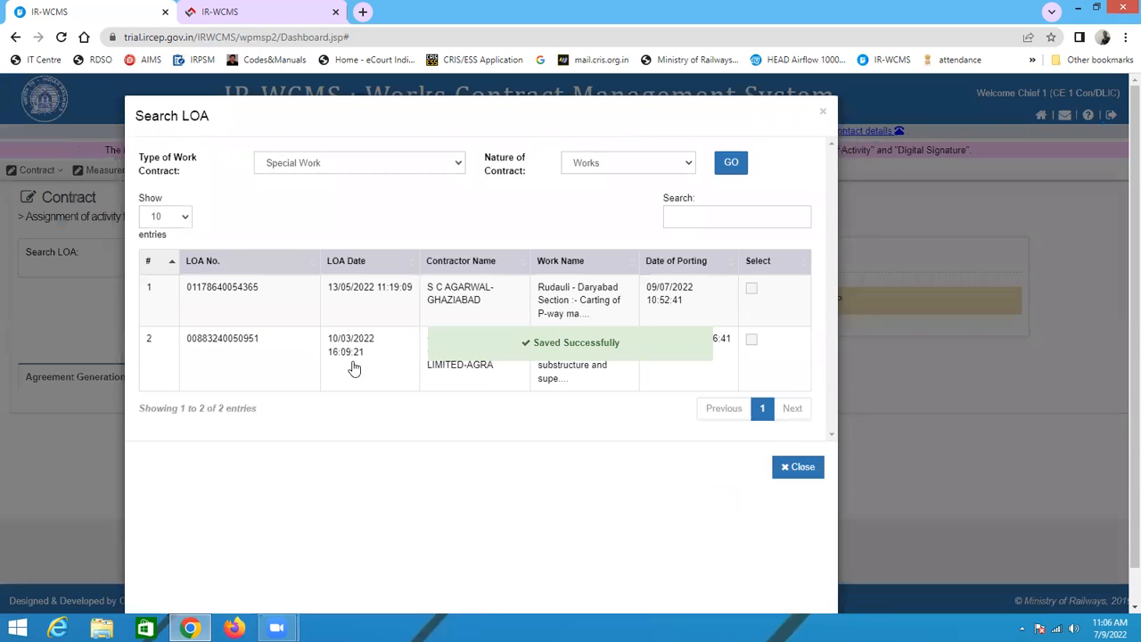
Step: Log out and sign in as the SSE 1/DLIC user with the account password and captcha
click(824, 115)
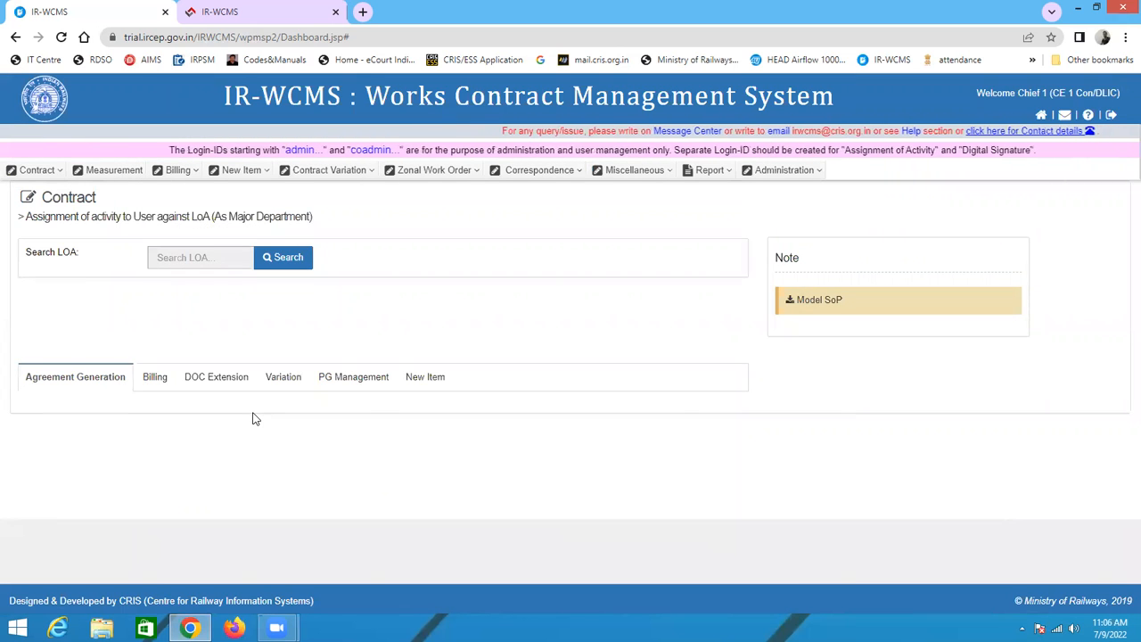
click(1109, 117)
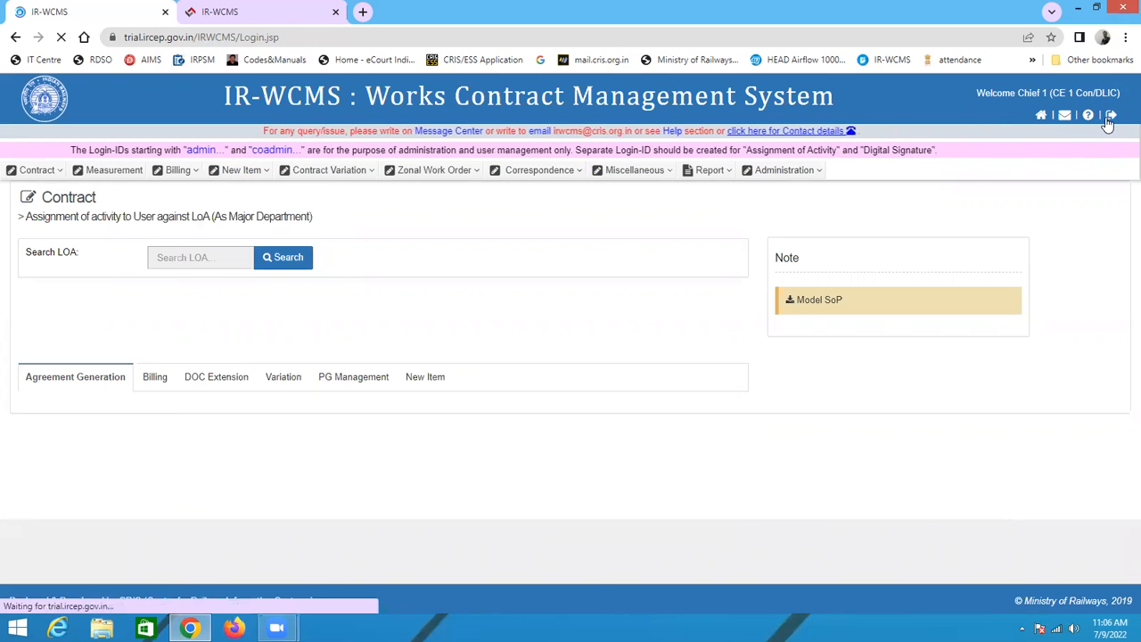
text(SSE)
key(BackSpace)
key(BackSpace)
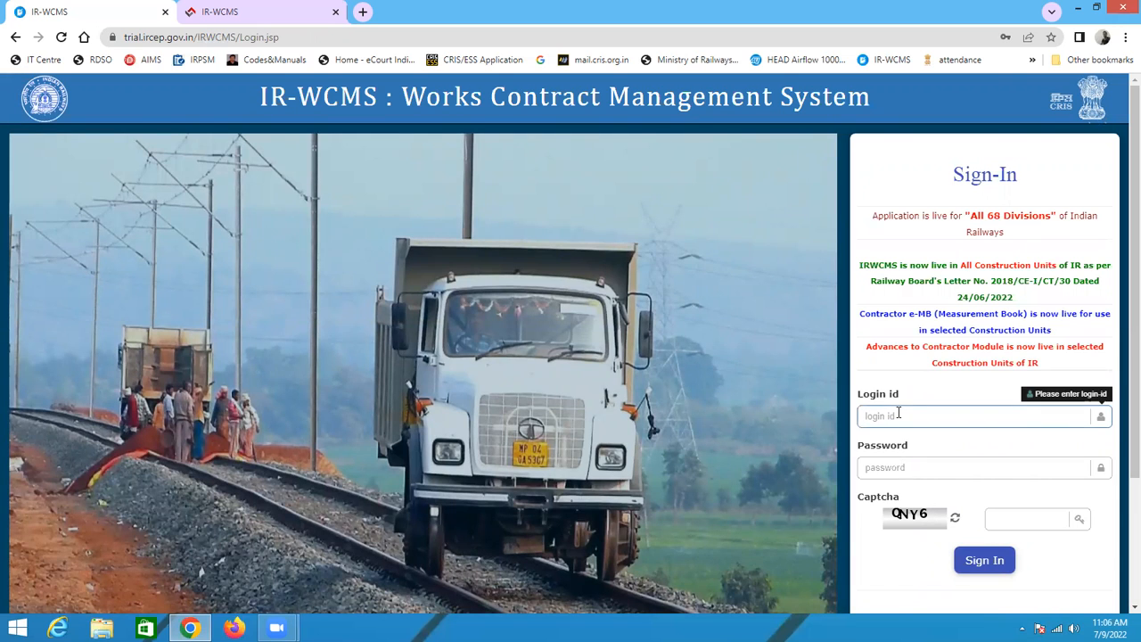
text(sse1dllc)
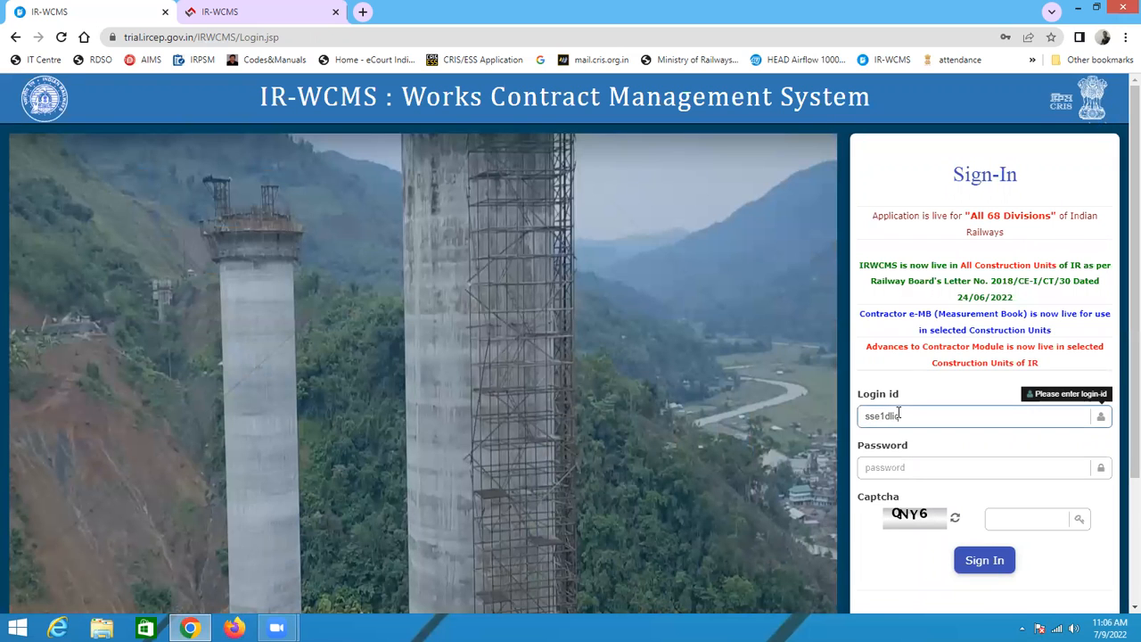
click(892, 467)
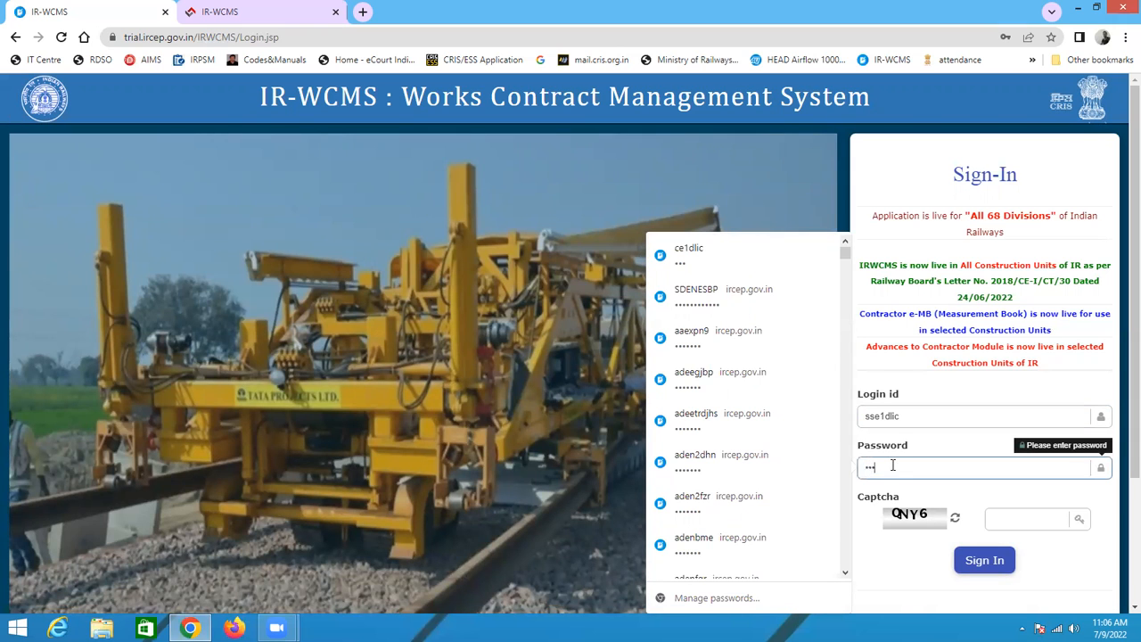
click(1023, 519)
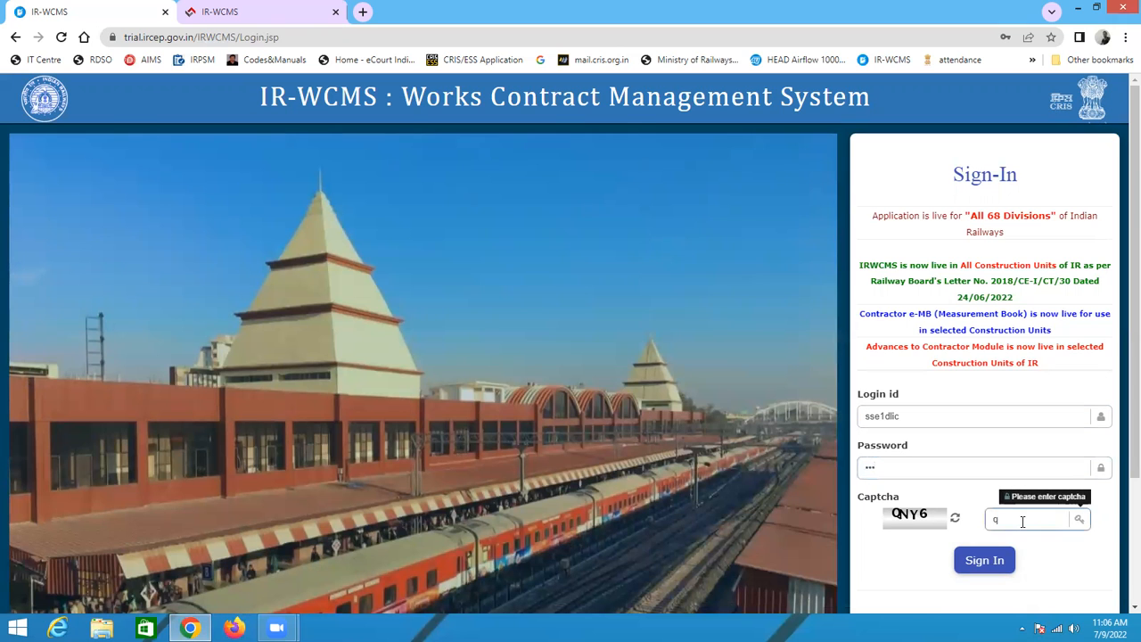
text(Q)
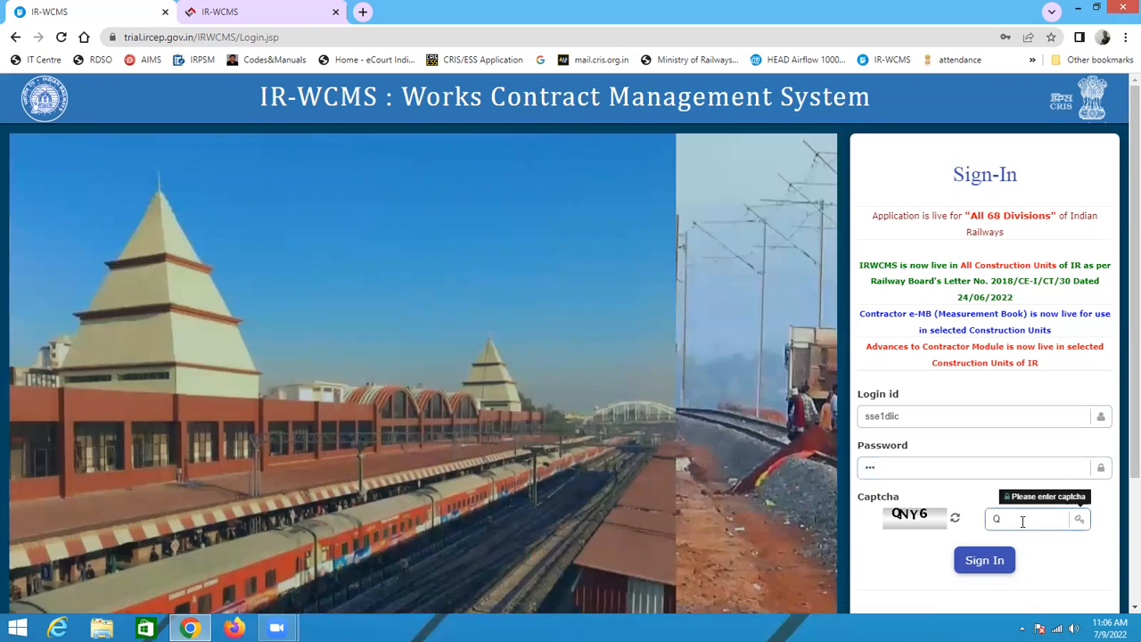
text(NY6)
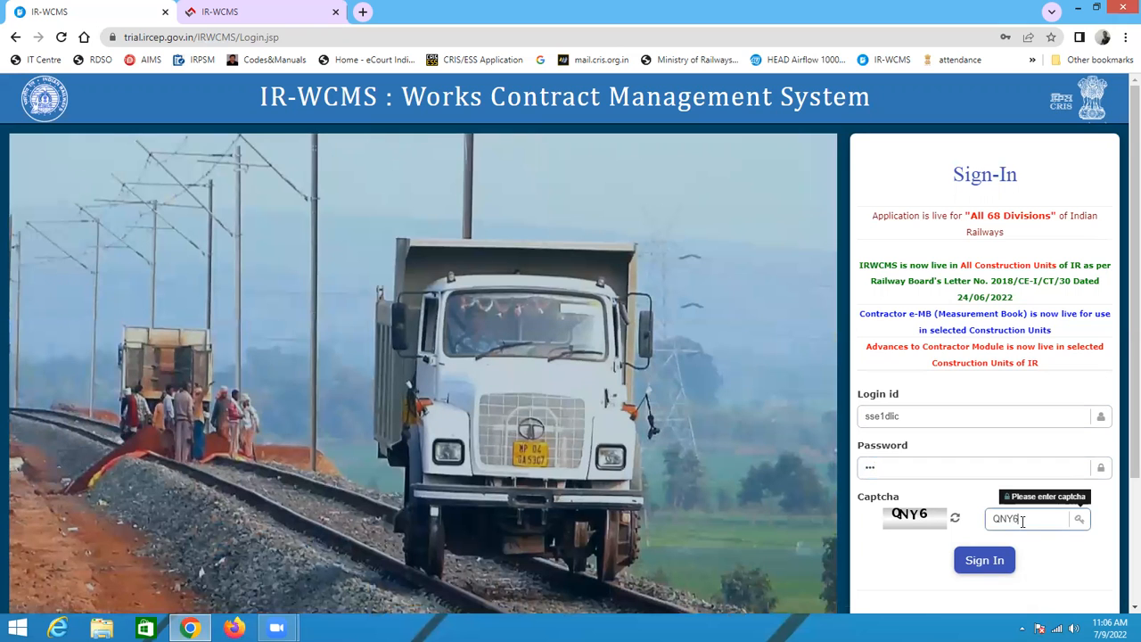
click(975, 561)
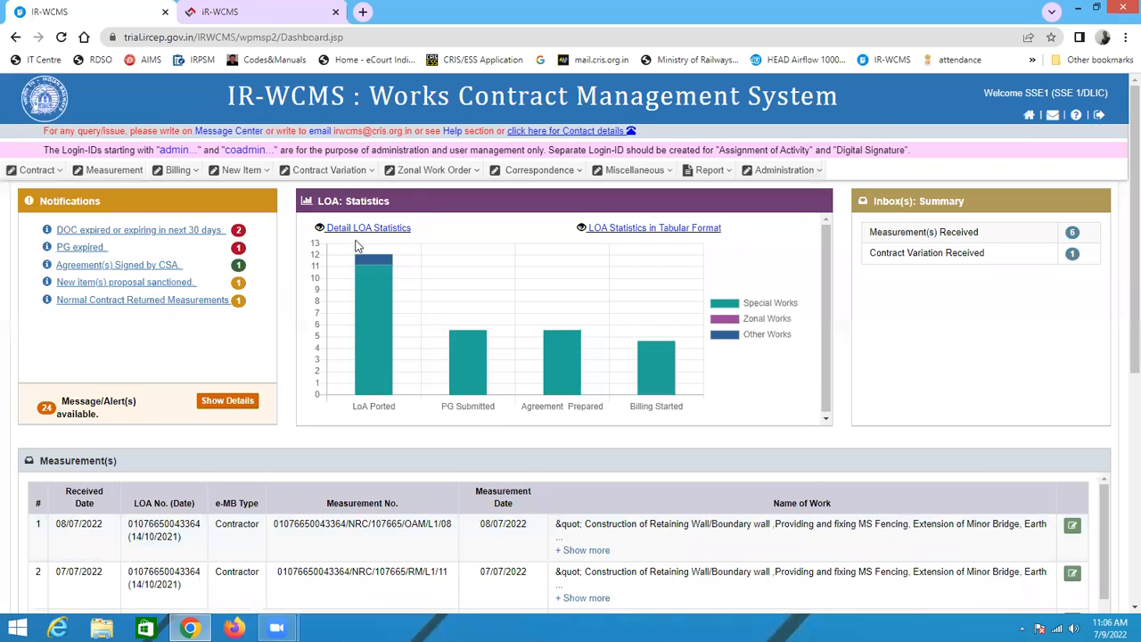
Step: Open Enter Basic Measurement Details for contractor measurement and look through the listed LOAs
click(114, 169)
mouse_move(107, 214)
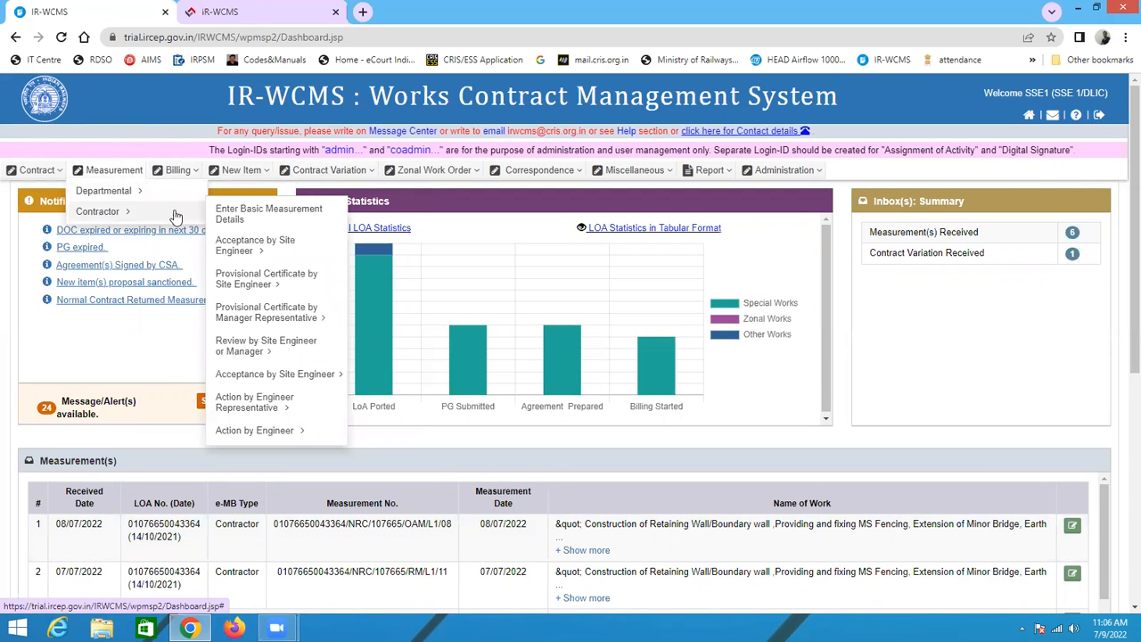
click(276, 220)
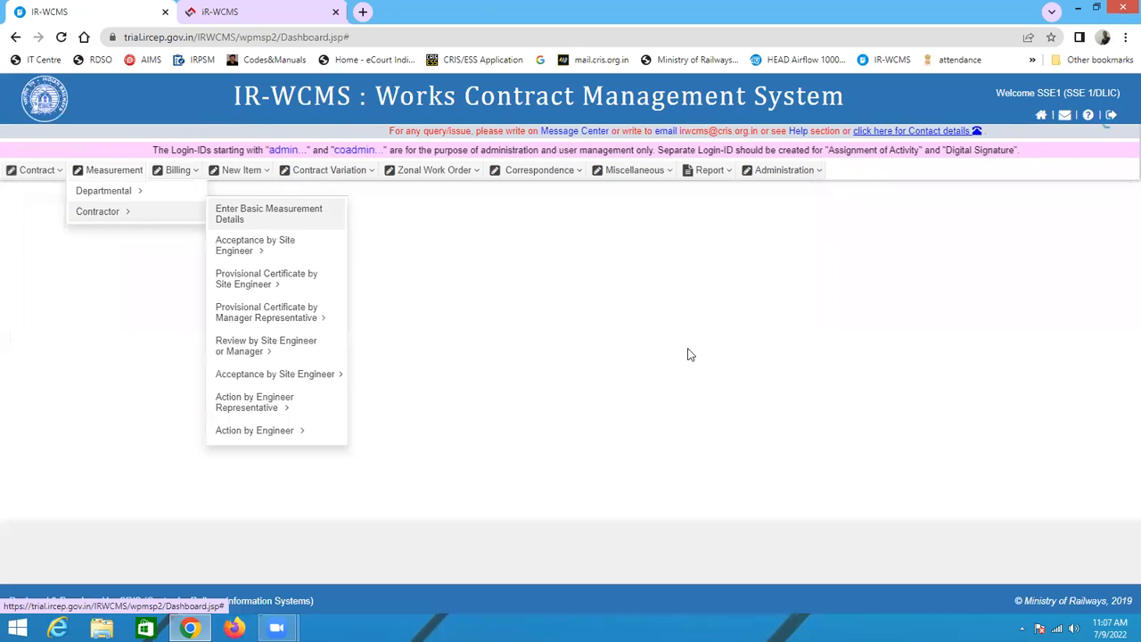
click(421, 226)
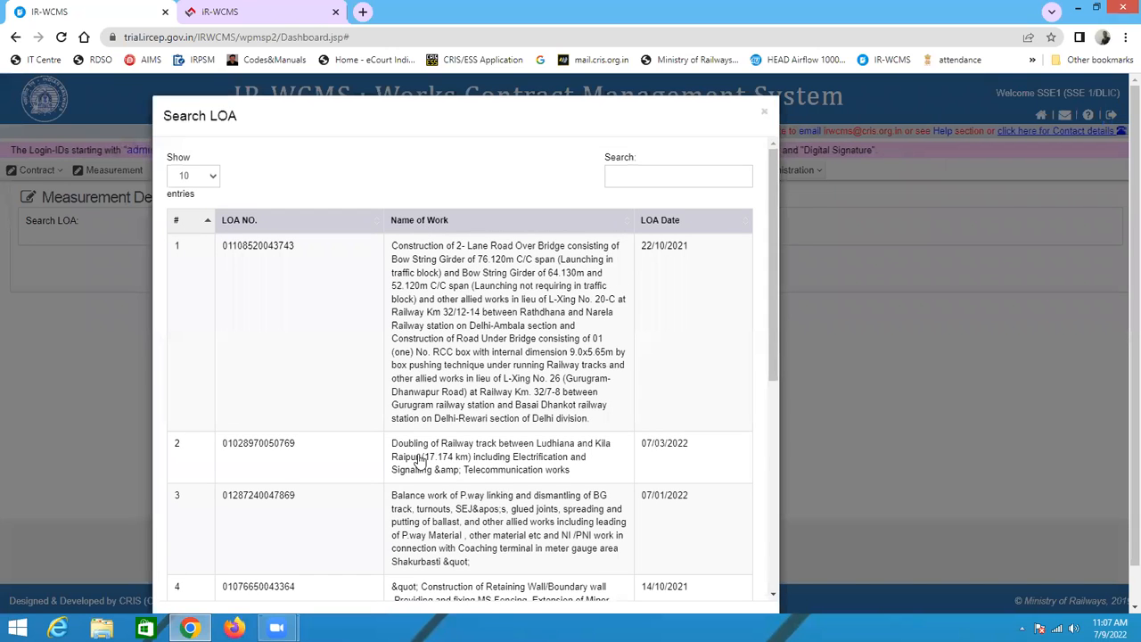
scroll(417, 459, down, 3)
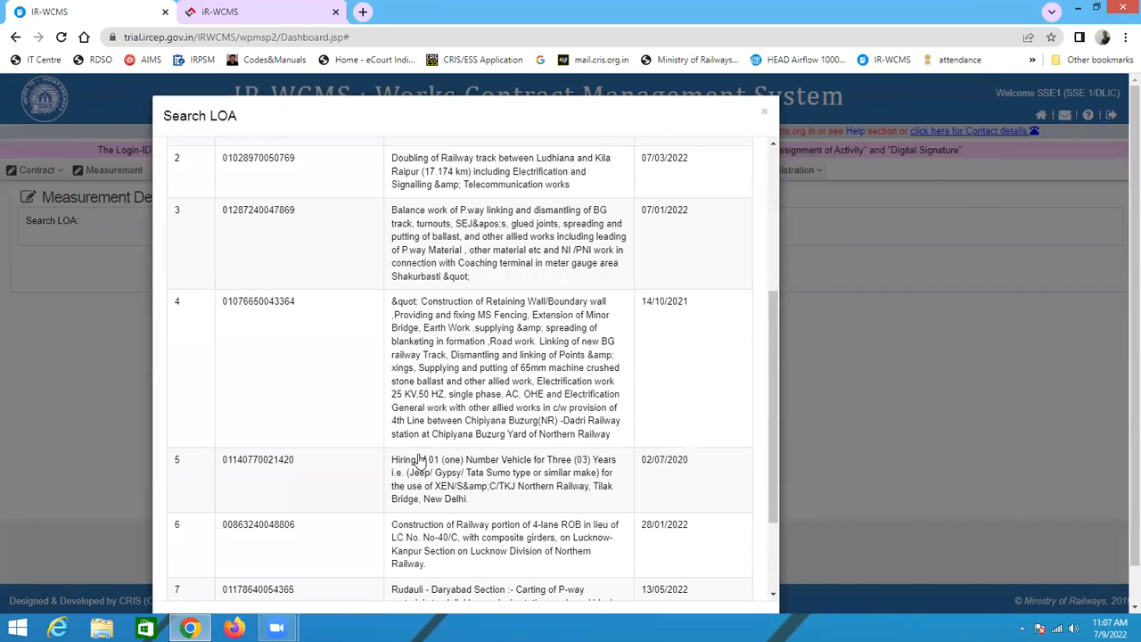
scroll(421, 459, down, 2)
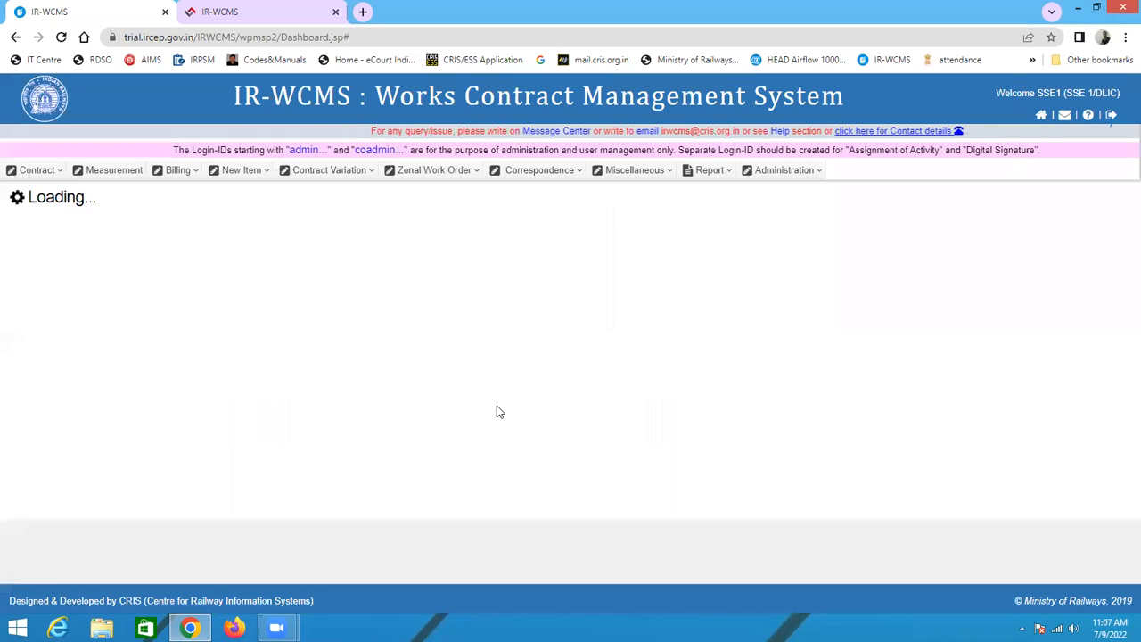
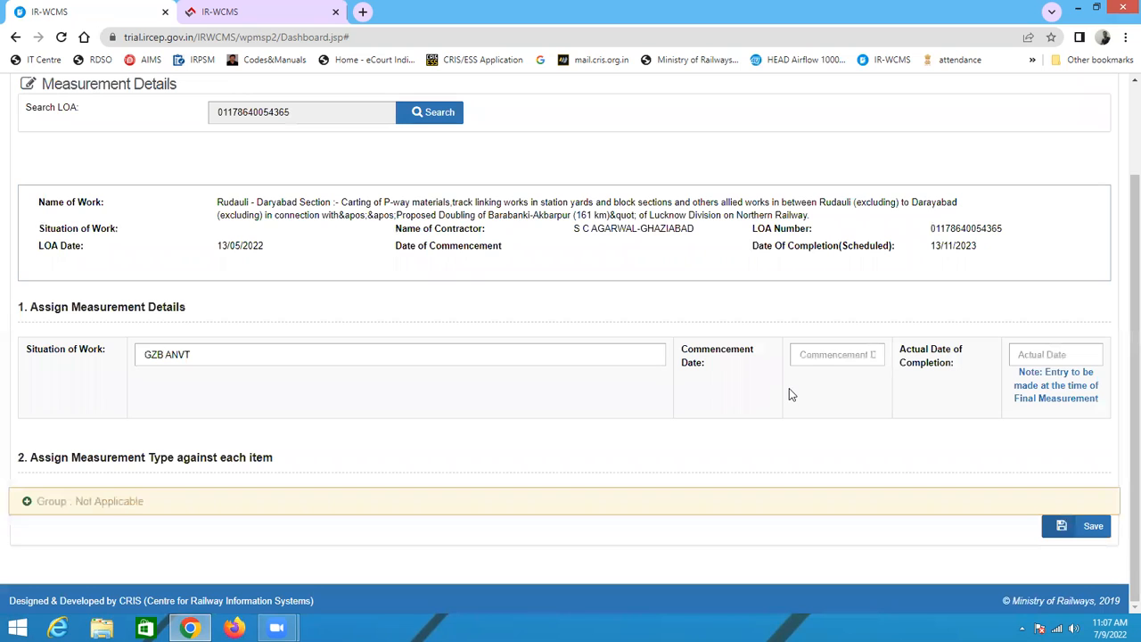
Step: Set the work's commencement date to 01/07/2022 in the measurement details
scroll(505, 358, up, 2)
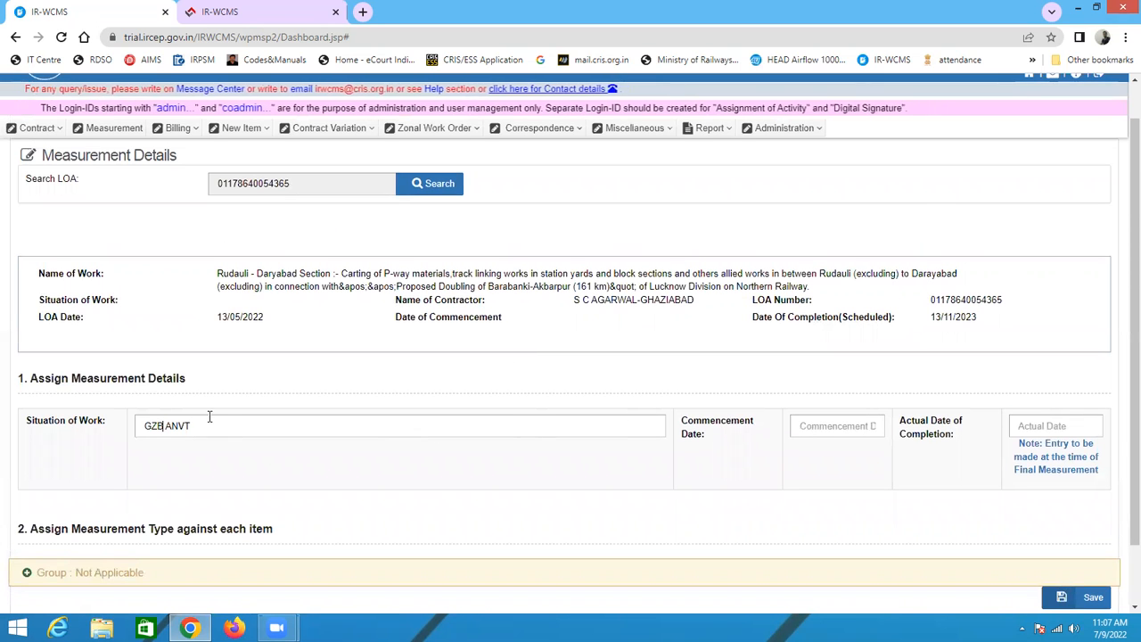
click(830, 428)
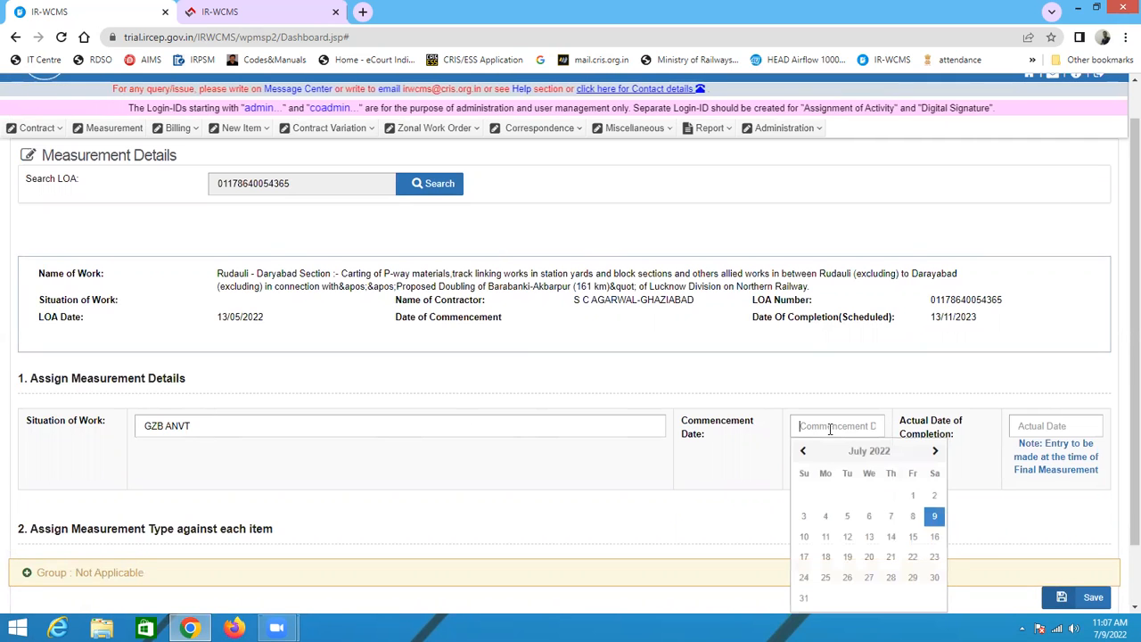
click(912, 496)
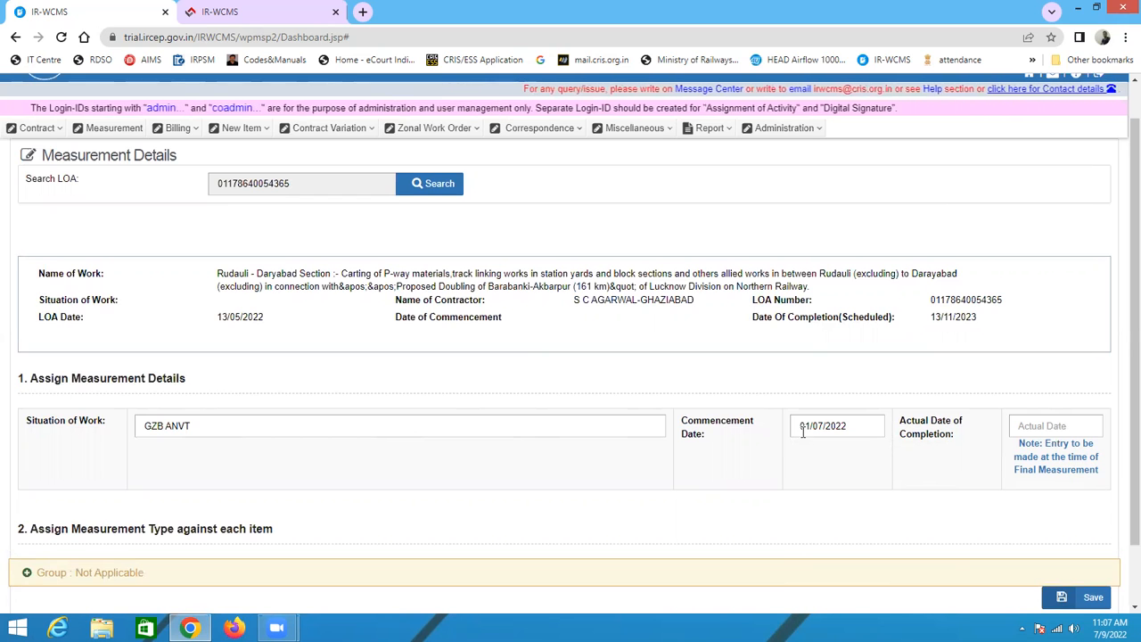
Step: Expand the item group and review the measurement type, partial payment and rounding settings of the listed items
scroll(818, 447, down, 1)
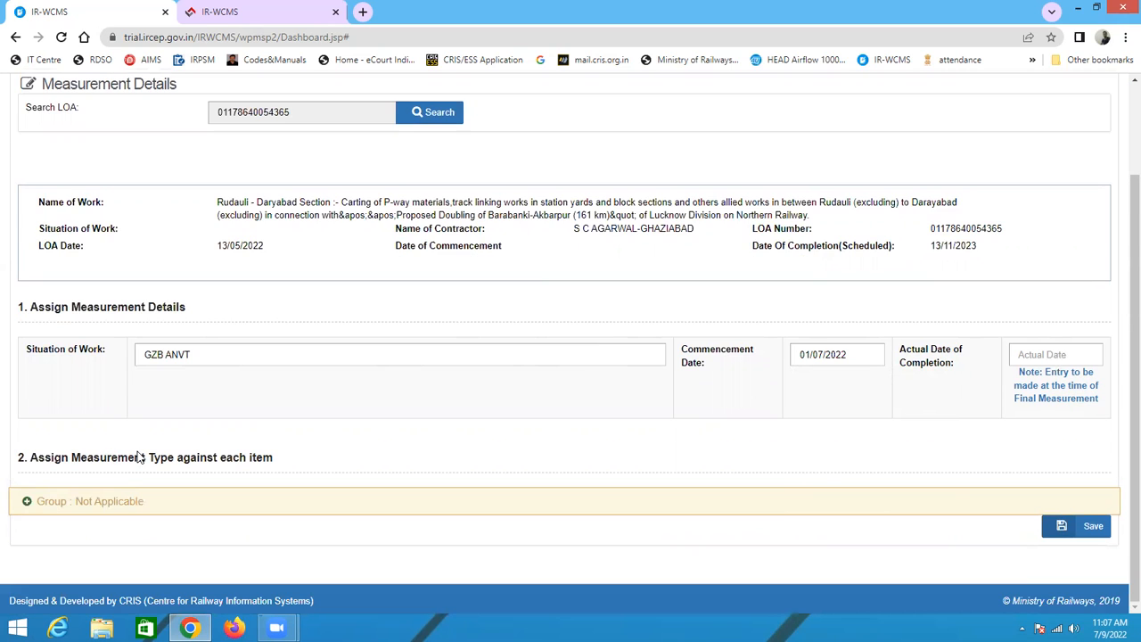
click(36, 502)
scroll(257, 440, down, 2)
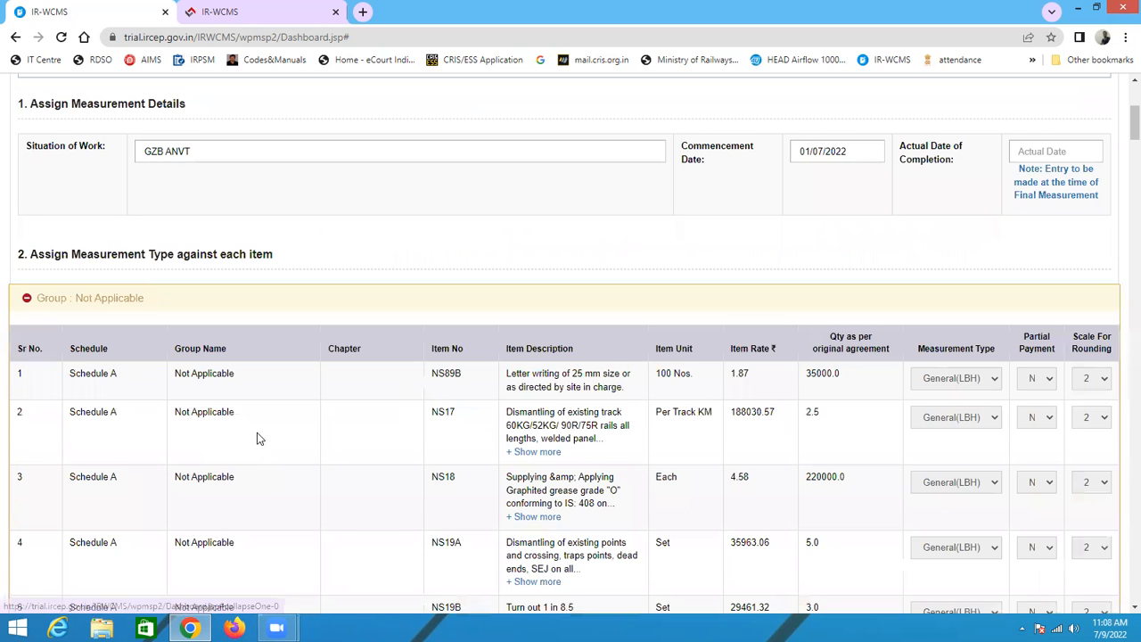
scroll(1013, 373, down, 2)
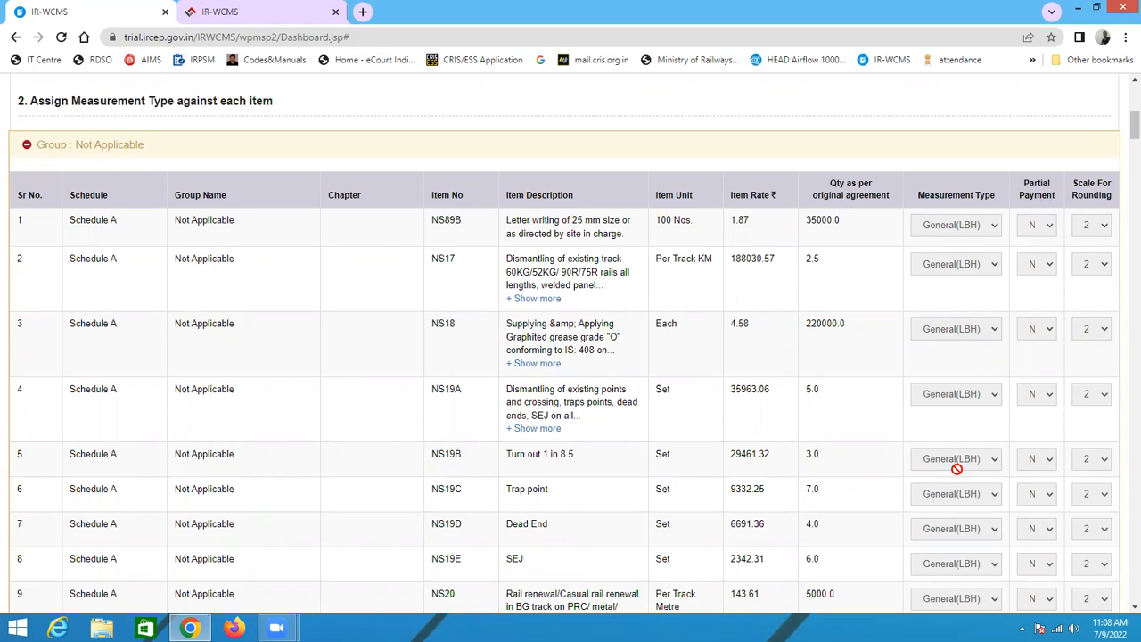
scroll(958, 258, up, 5)
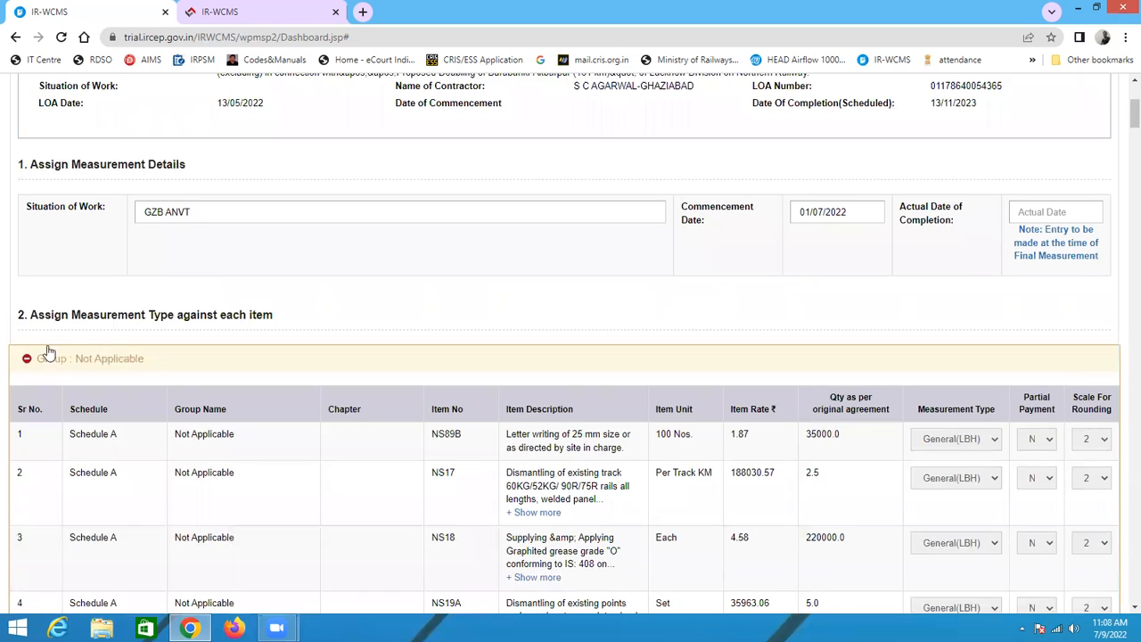
scroll(865, 344, up, 1)
scroll(592, 403, down, 1)
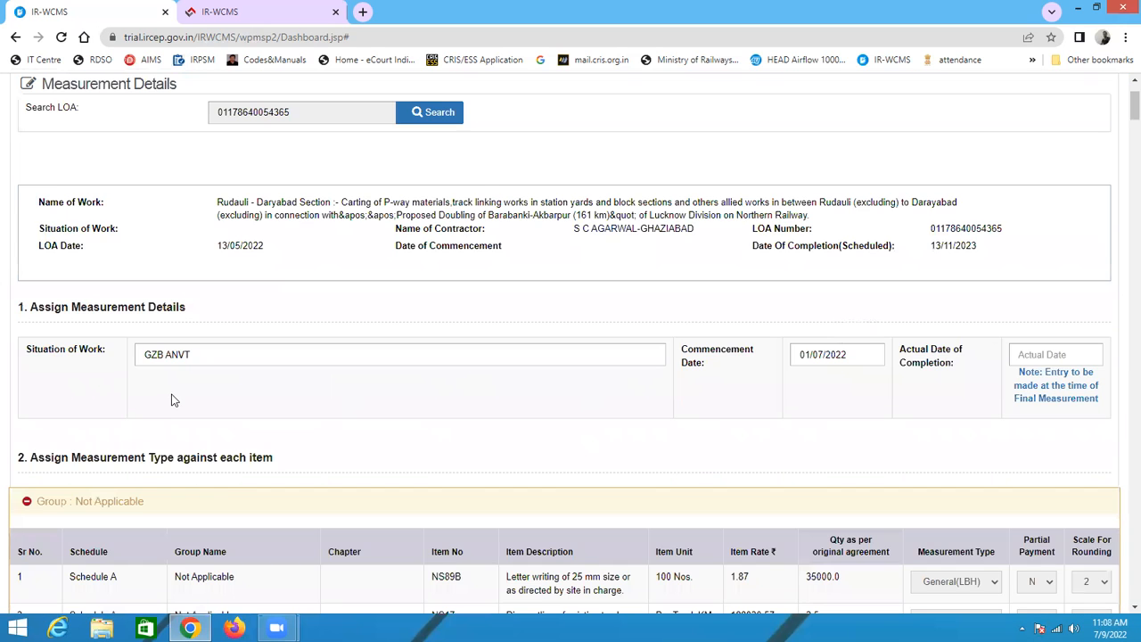
scroll(629, 426, down, 18)
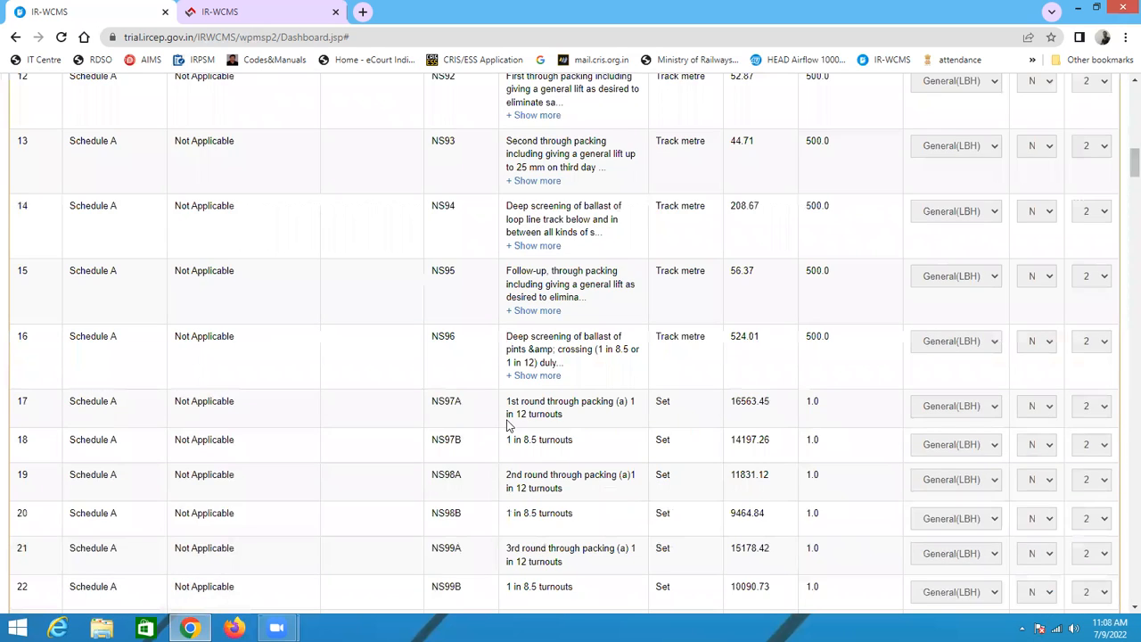
scroll(510, 419, down, 9)
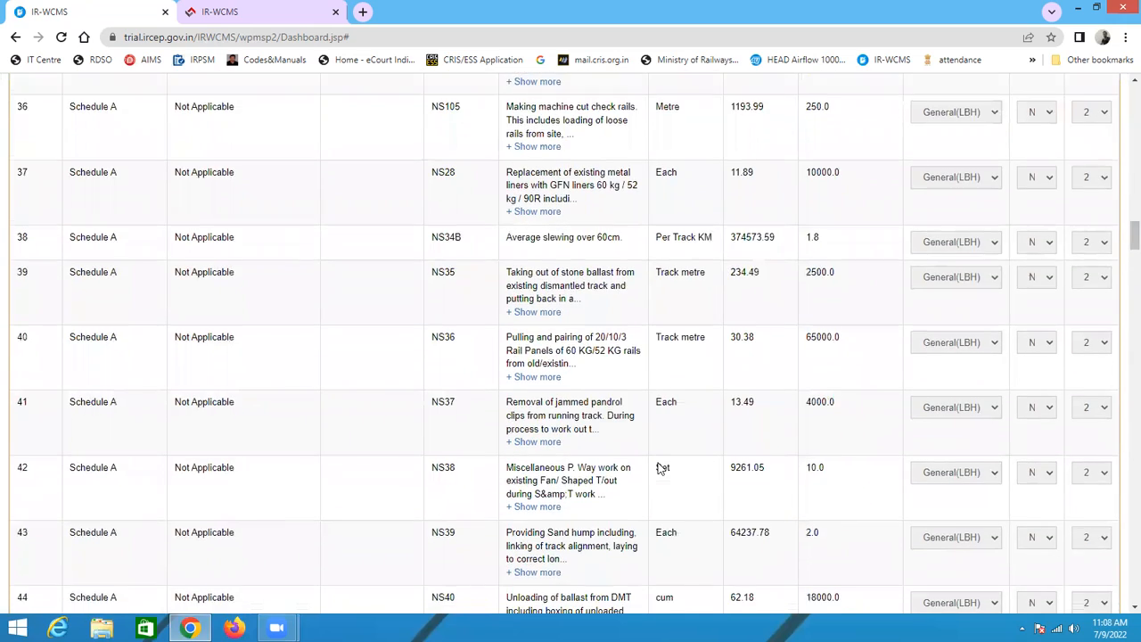
scroll(658, 467, up, 20)
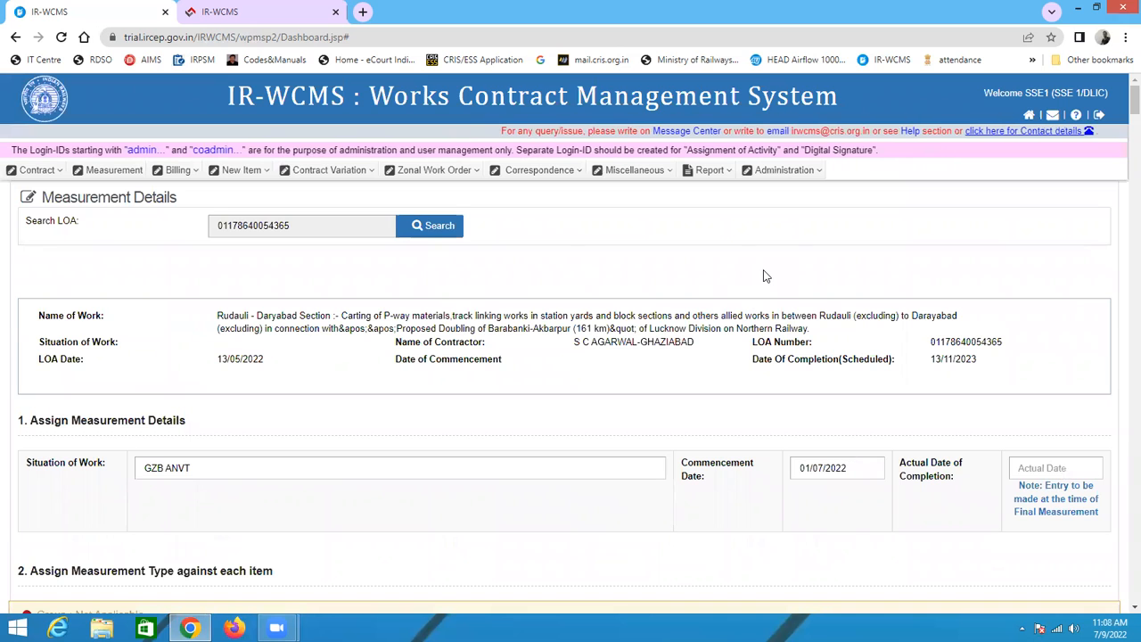
scroll(700, 417, down, 7)
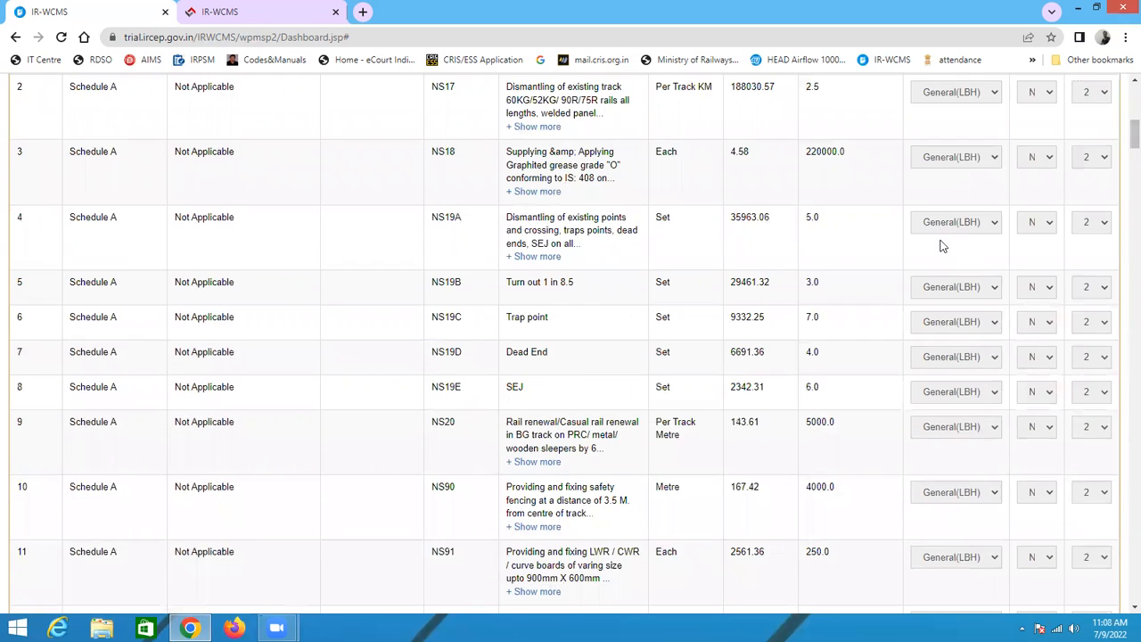
scroll(937, 244, up, 3)
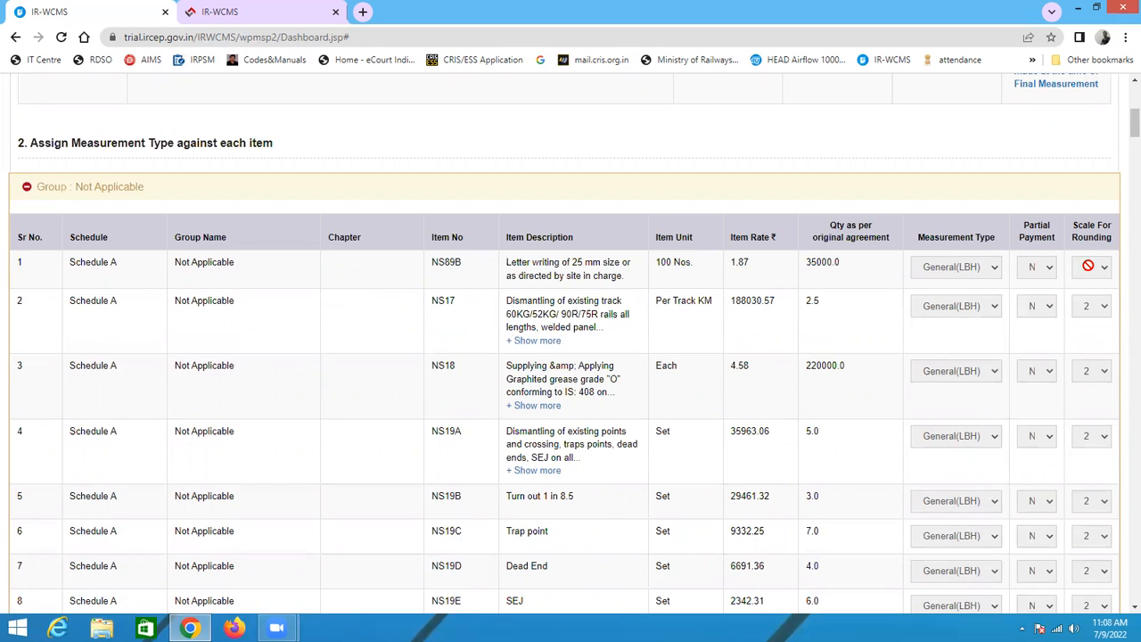
scroll(1039, 298, up, 5)
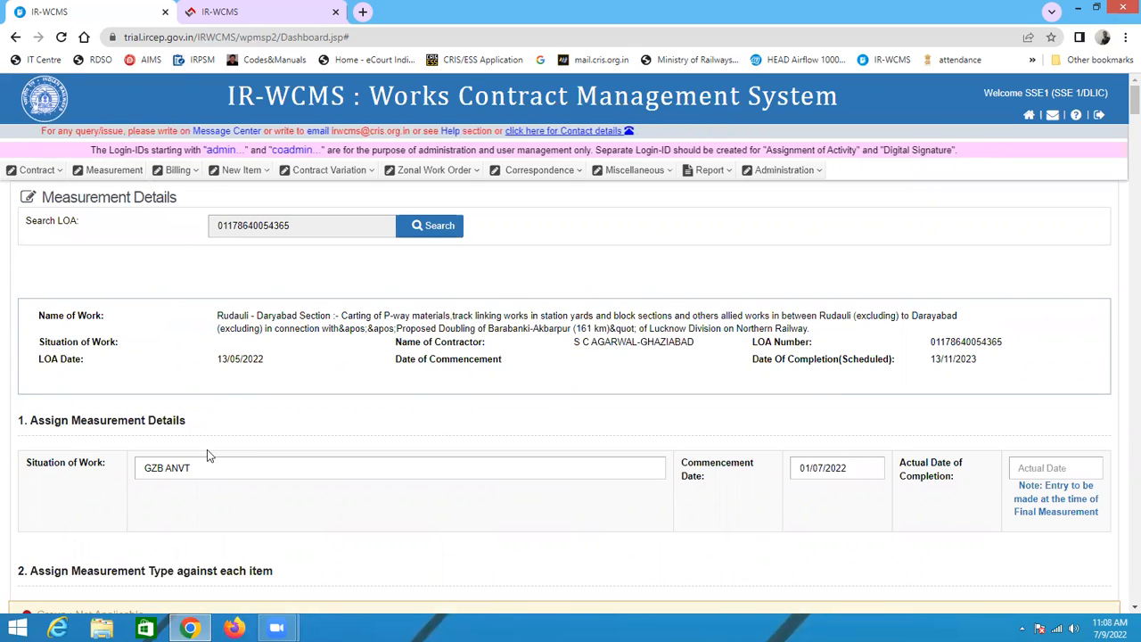
scroll(132, 229, down, 3)
scroll(140, 293, up, 3)
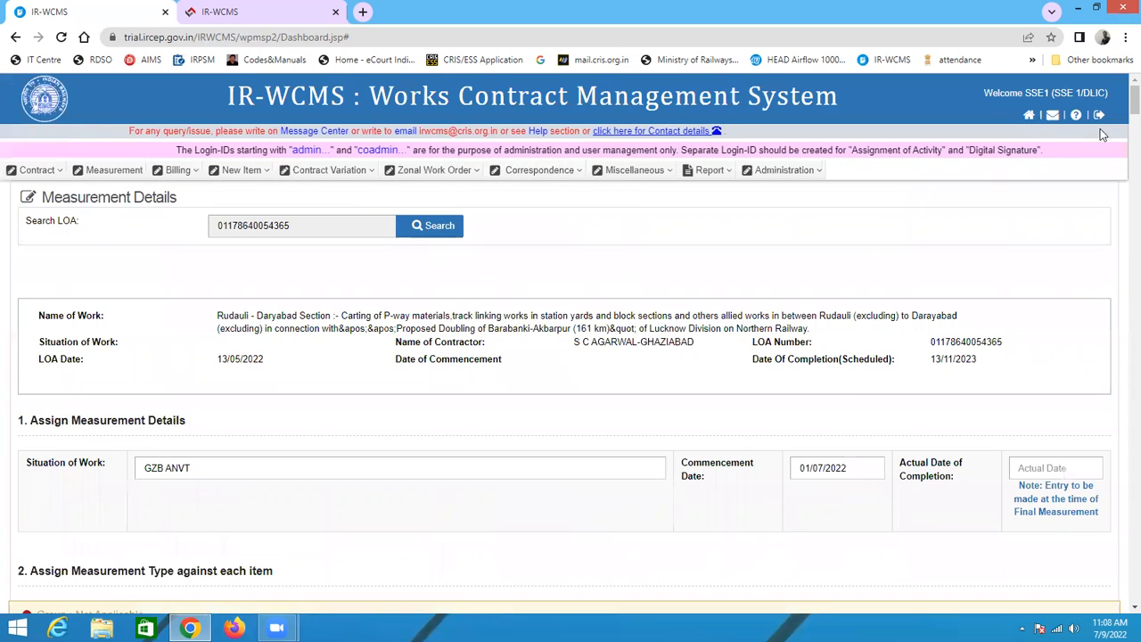
scroll(246, 492, down, 9)
scroll(1095, 269, up, 1)
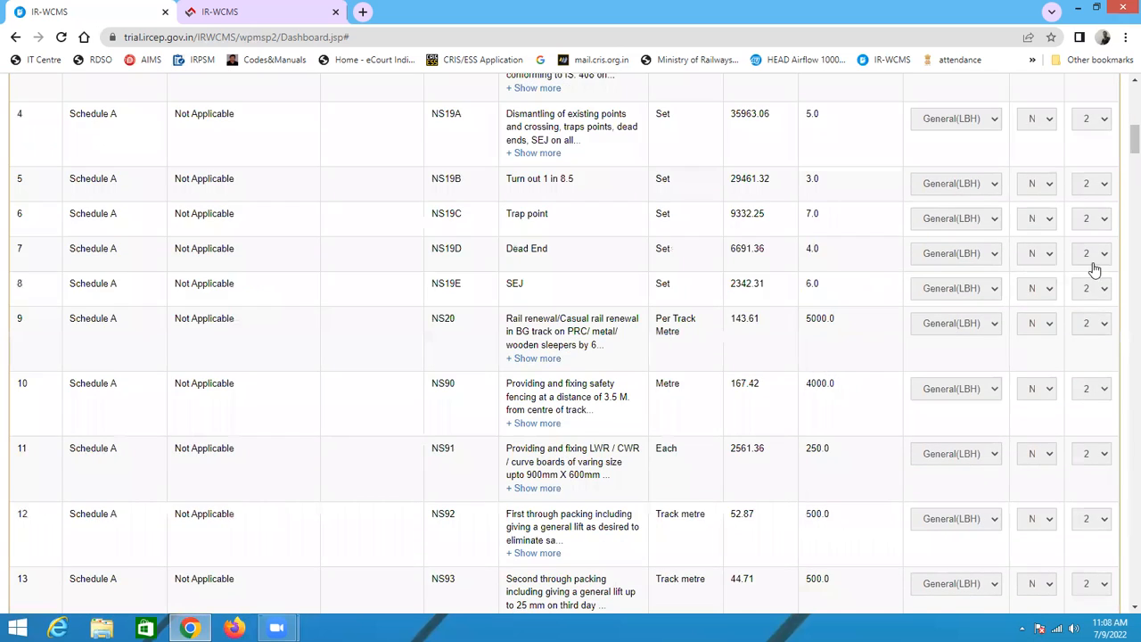
scroll(1094, 269, up, 5)
scroll(1053, 259, up, 3)
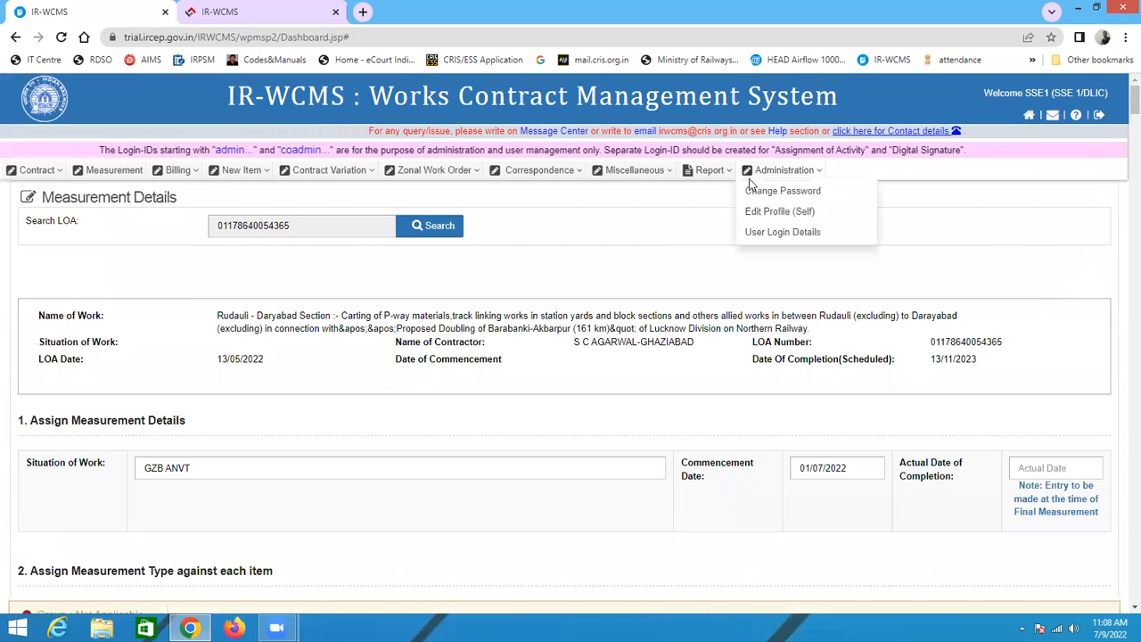
mouse_move(745, 175)
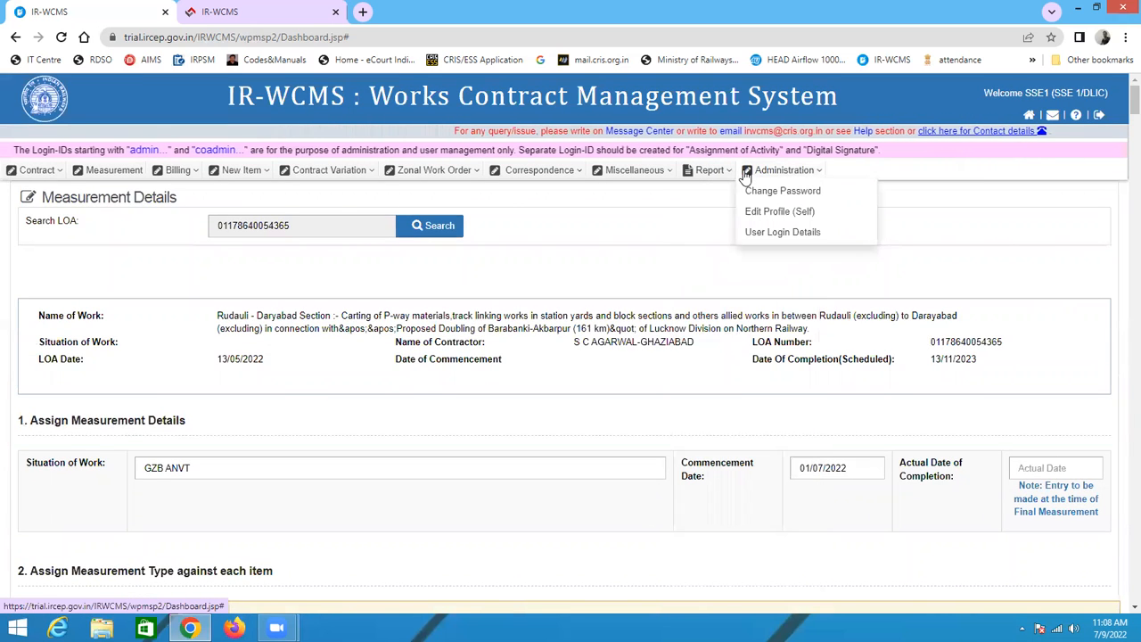
scroll(726, 338, down, 2)
scroll(727, 339, down, 1)
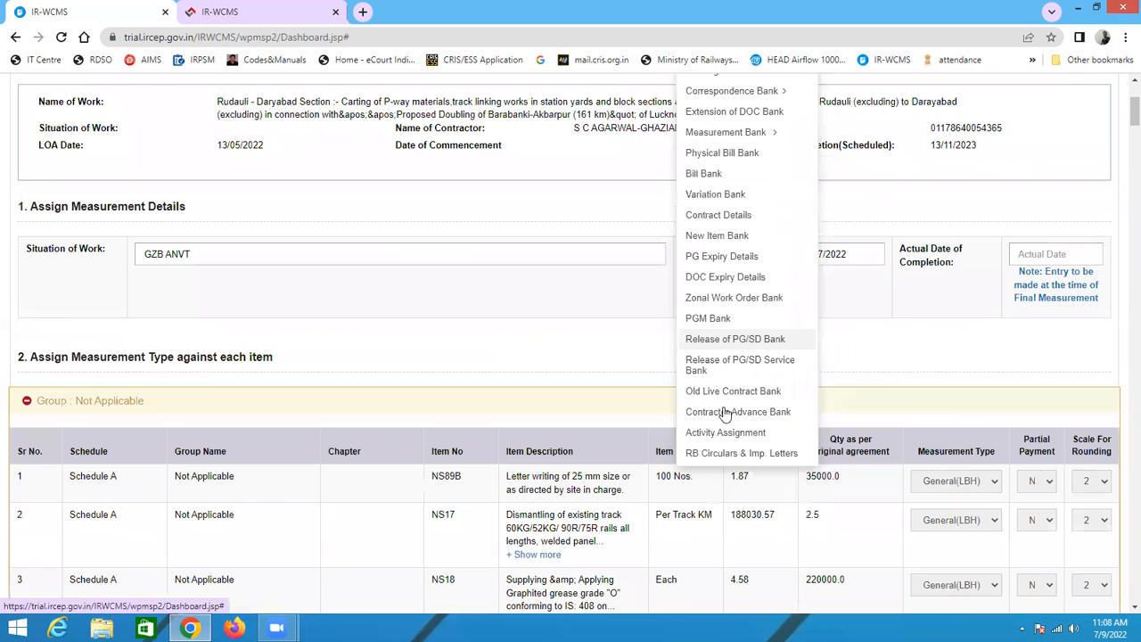
click(723, 431)
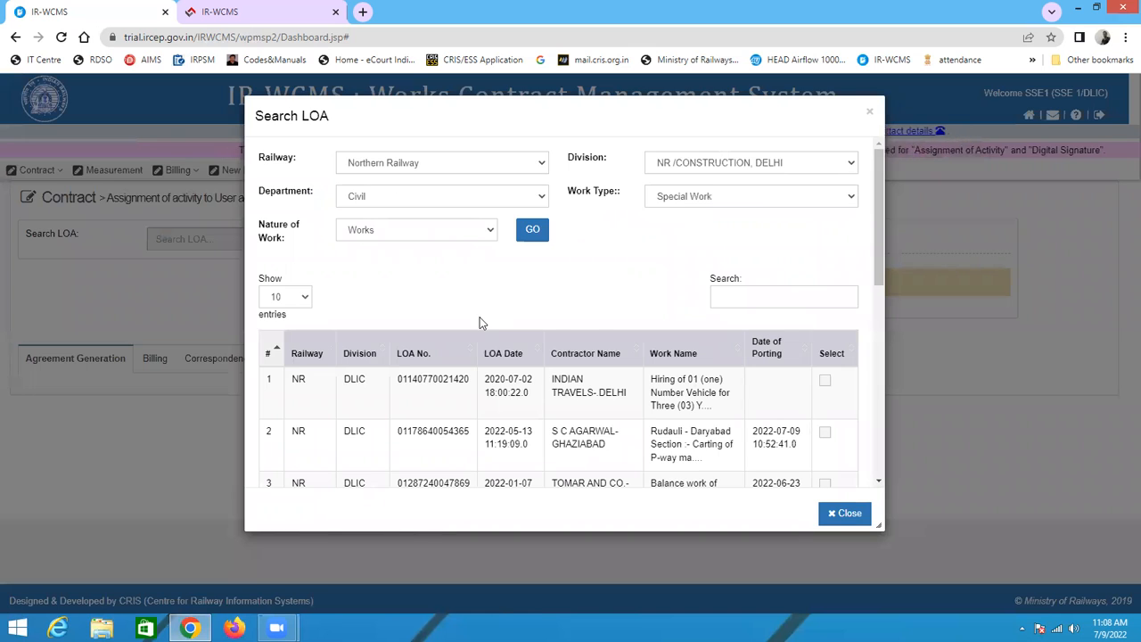
scroll(479, 321, down, 3)
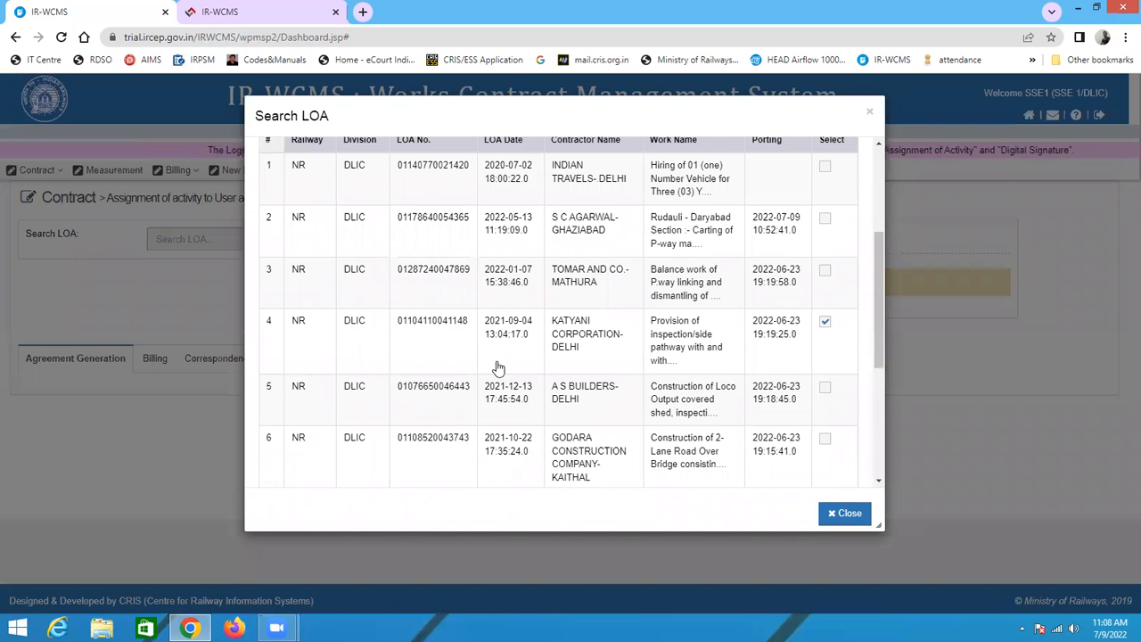
scroll(498, 369, up, 2)
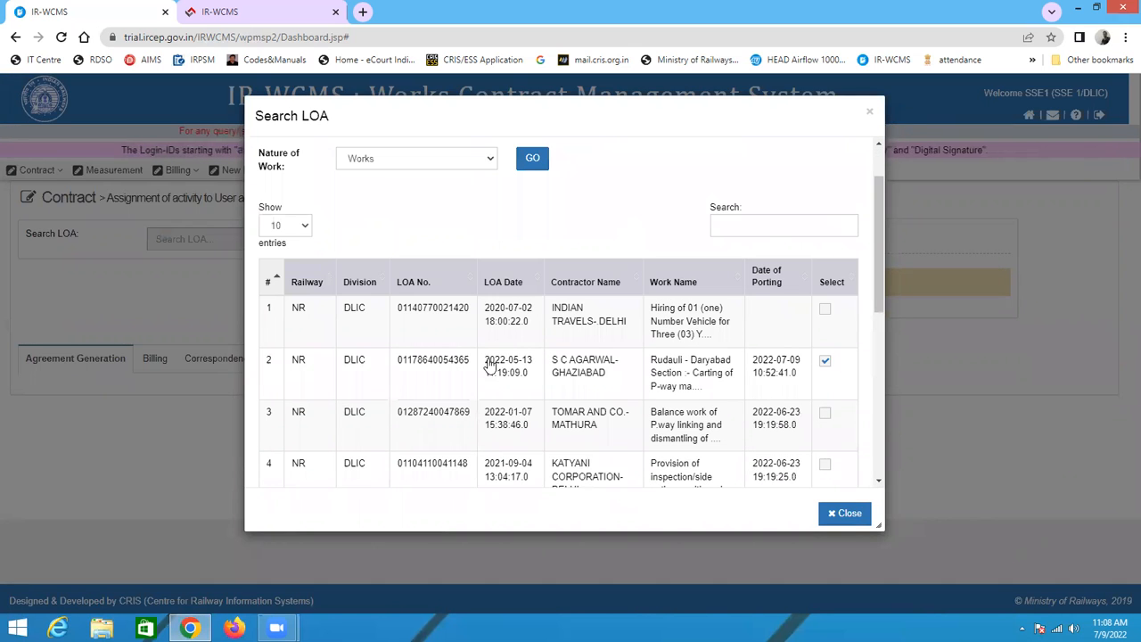
click(440, 361)
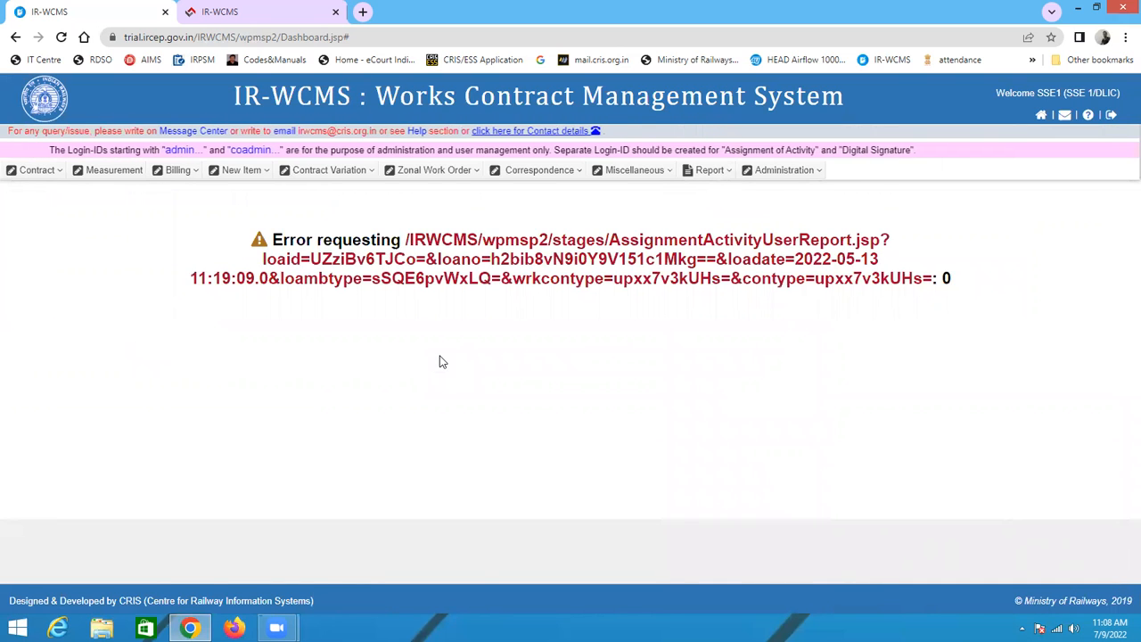
key(F5)
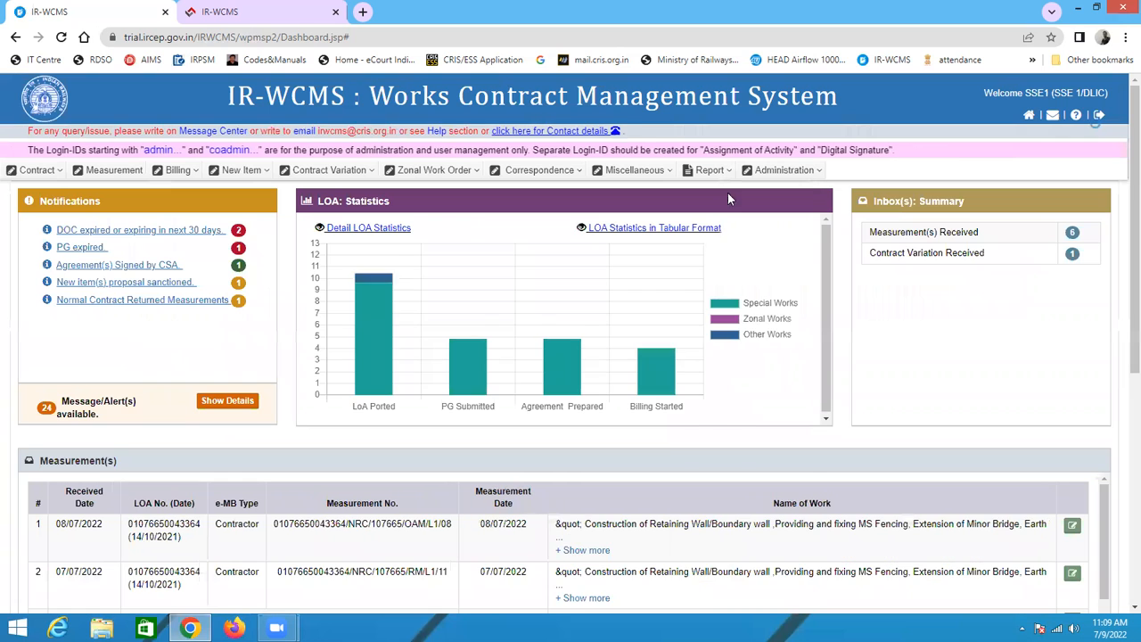
click(709, 170)
scroll(727, 531, down, 2)
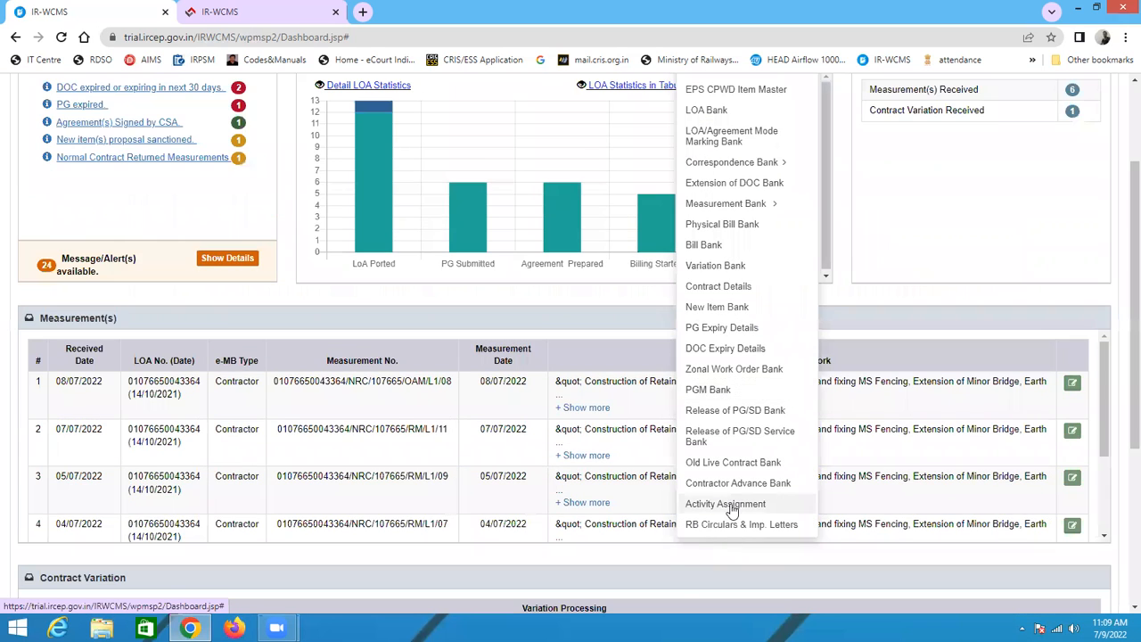
click(727, 505)
click(513, 441)
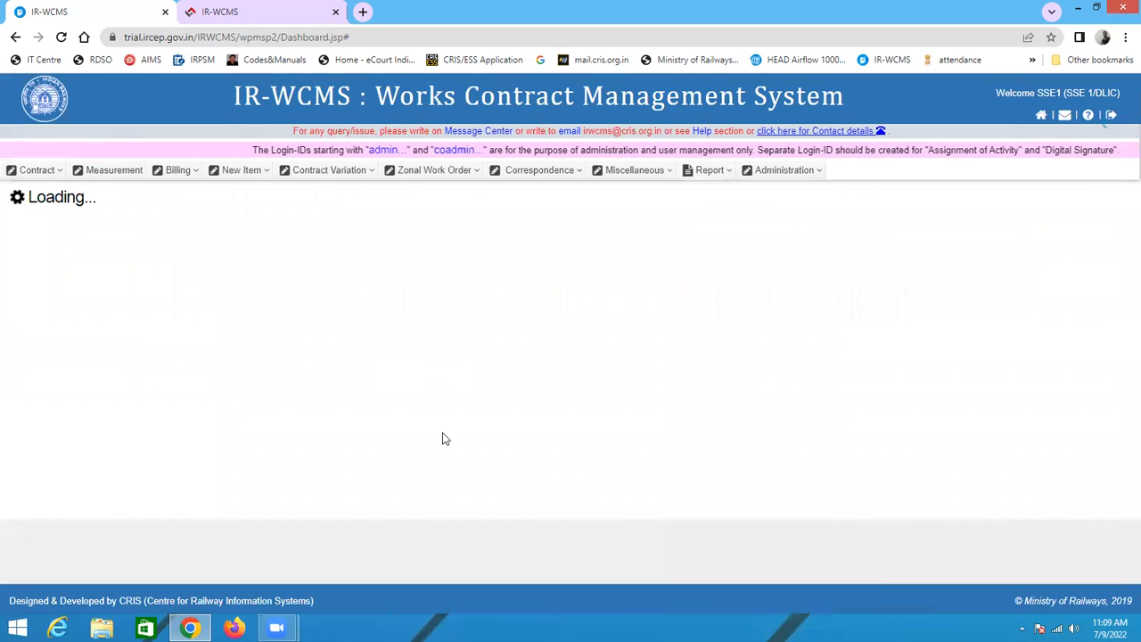
scroll(442, 433, down, 2)
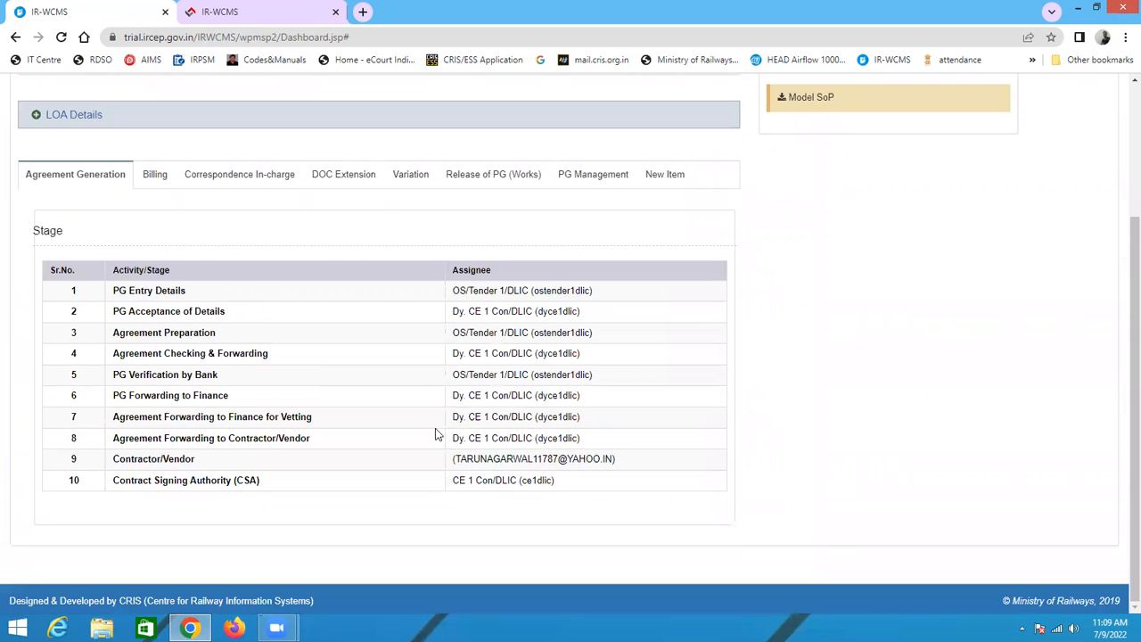
click(154, 174)
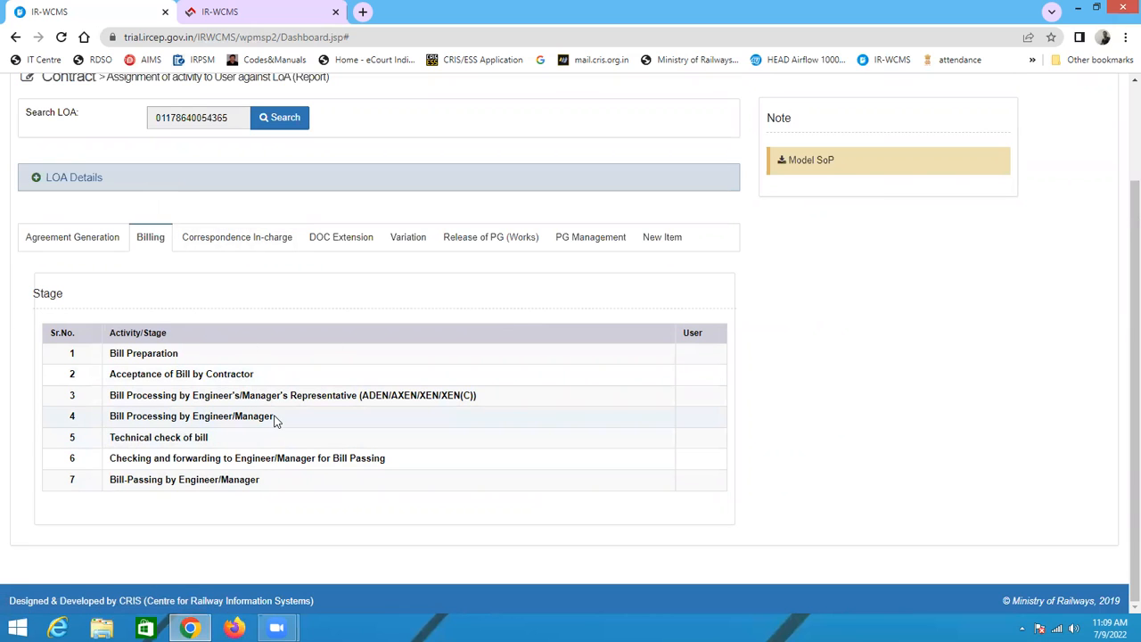
click(71, 237)
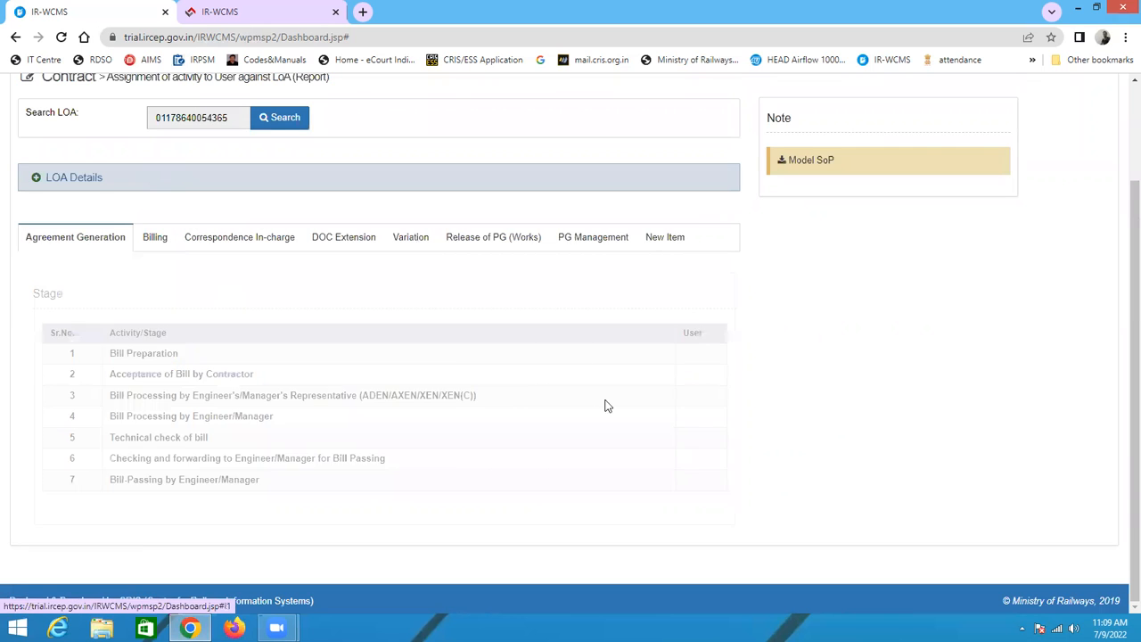
scroll(693, 457, down, 2)
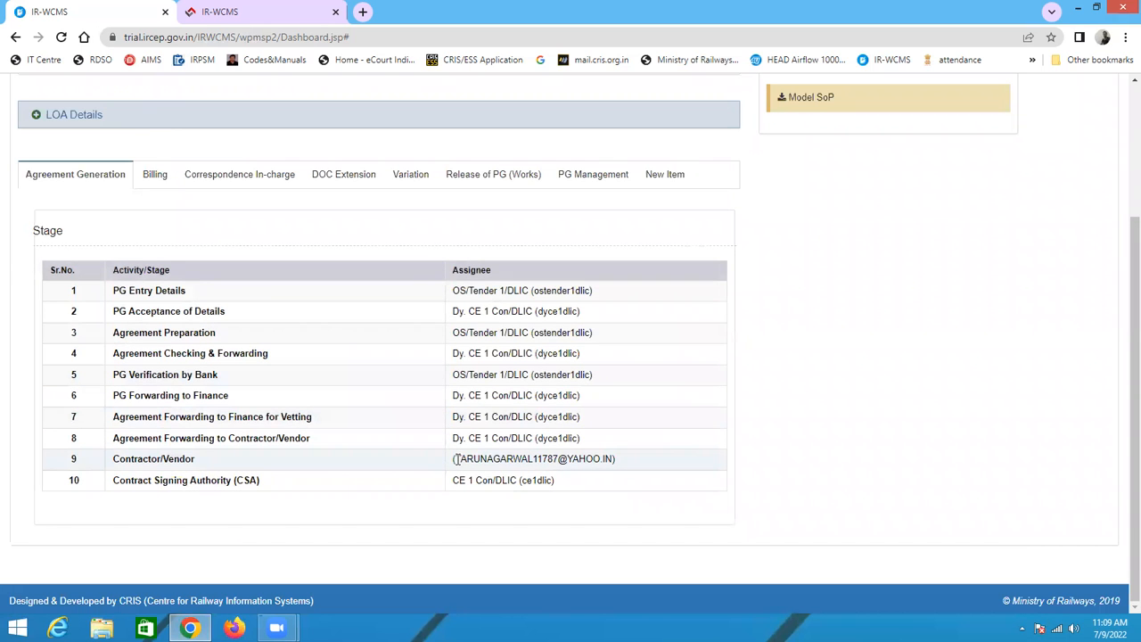
Step: Copy the contractor's login e-mail from the Contractor/Vendor stage and log out
drag(454, 459, 615, 459)
key(ctrl+c)
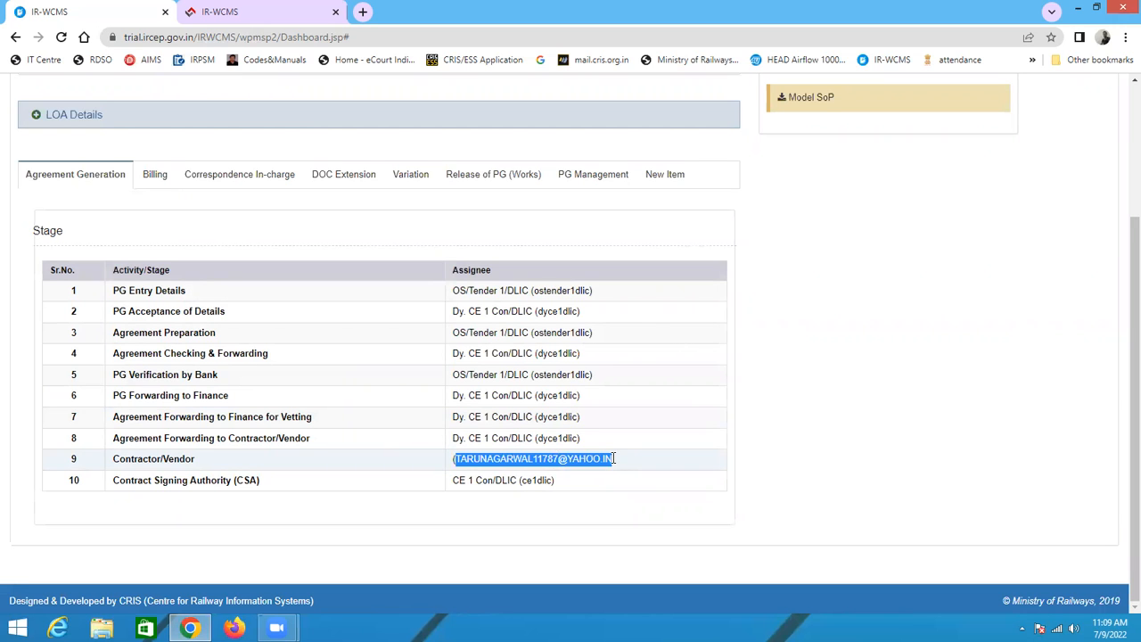
scroll(820, 370, up, 3)
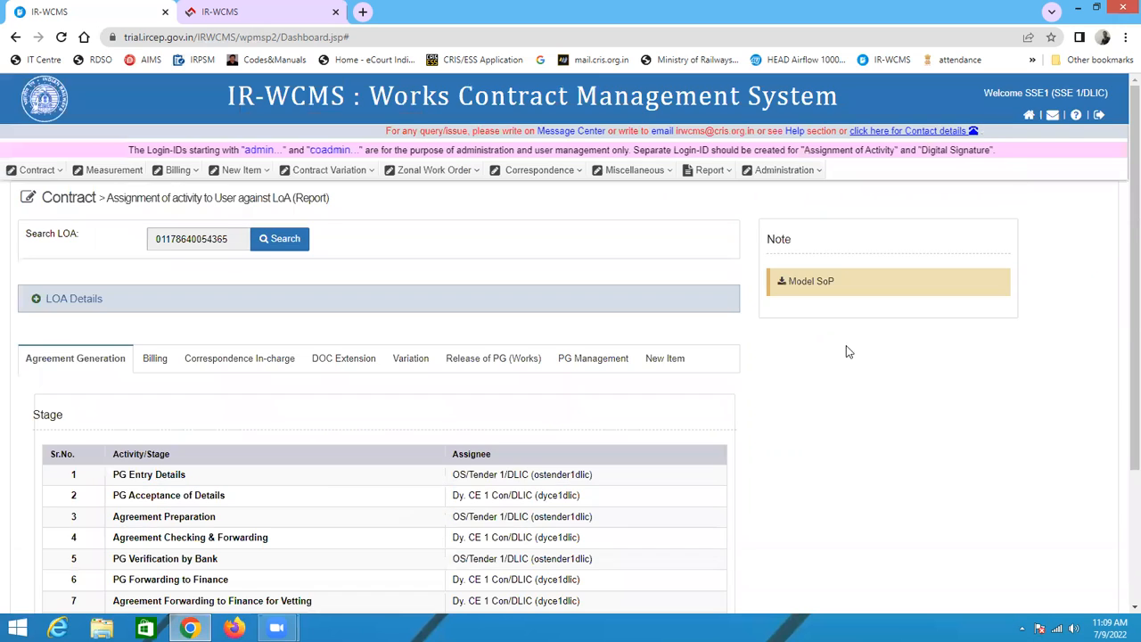
click(1099, 116)
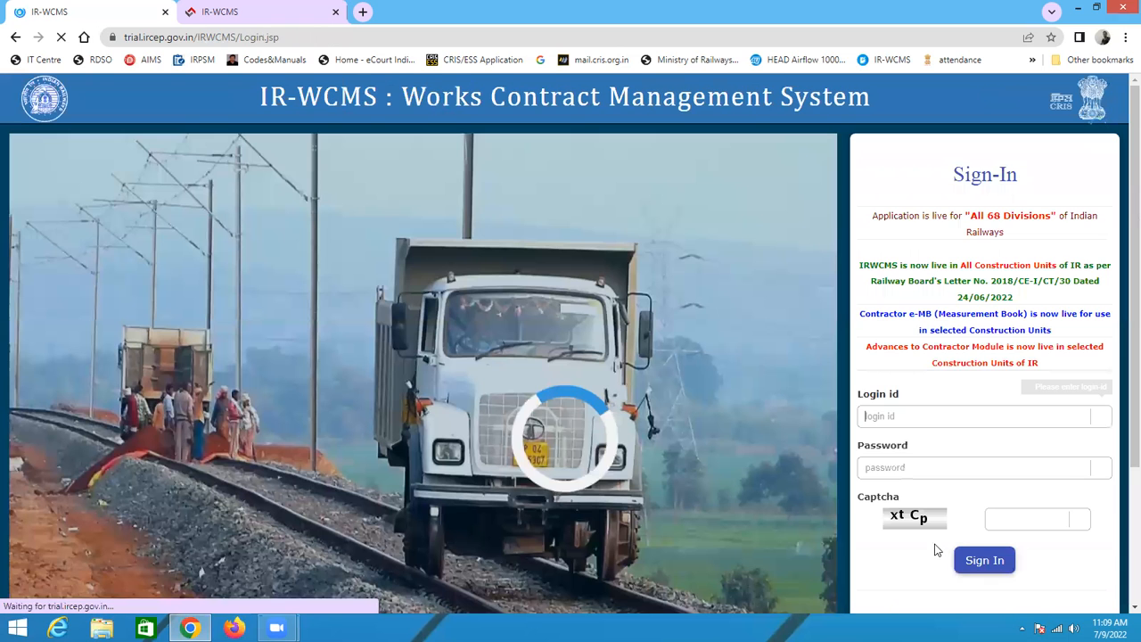
Step: Open the contractor sign-in page and paste the contractor's login e-mail as the login id
scroll(923, 486, down, 3)
click(936, 462)
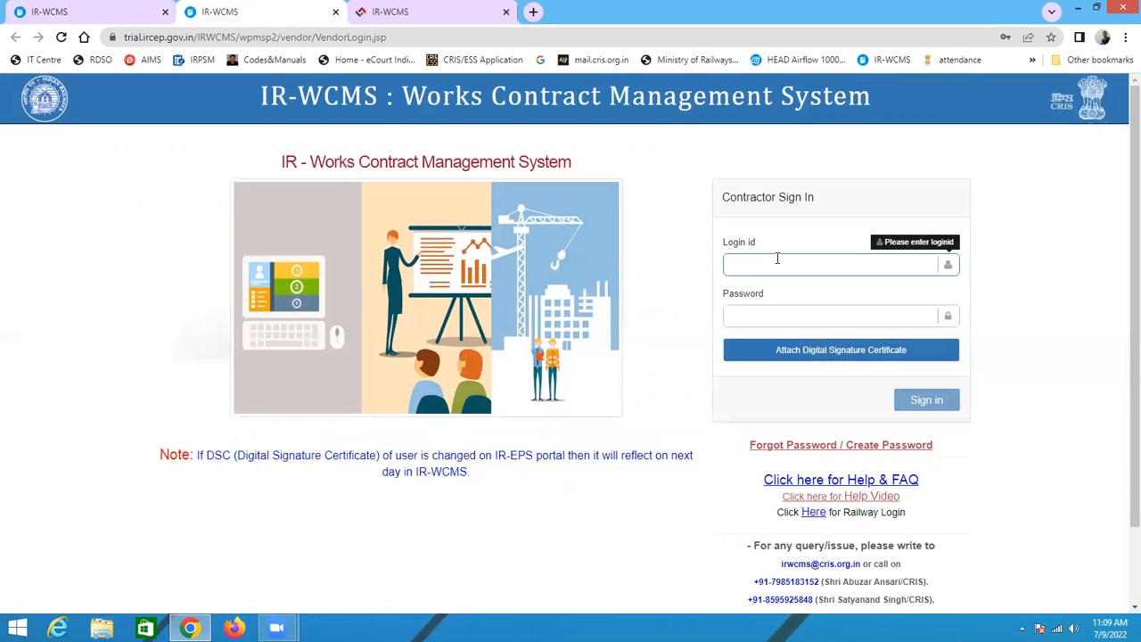
key(ctrl+v)
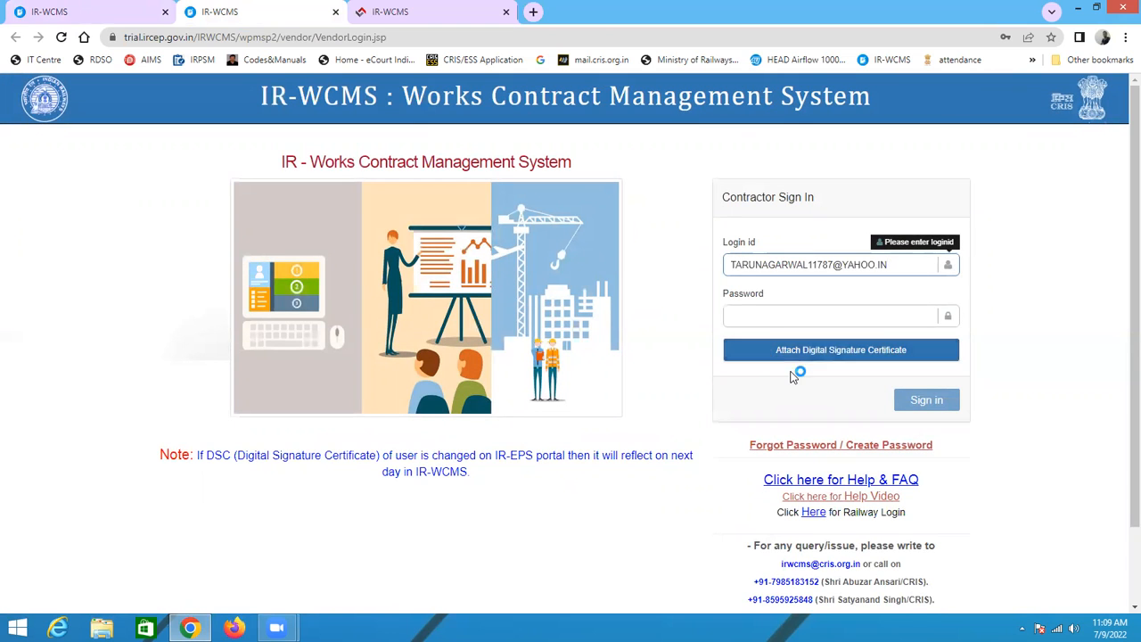
Step: Enter the contractor's account password and try to attach the digital signature certificate
click(764, 319)
text(•••)
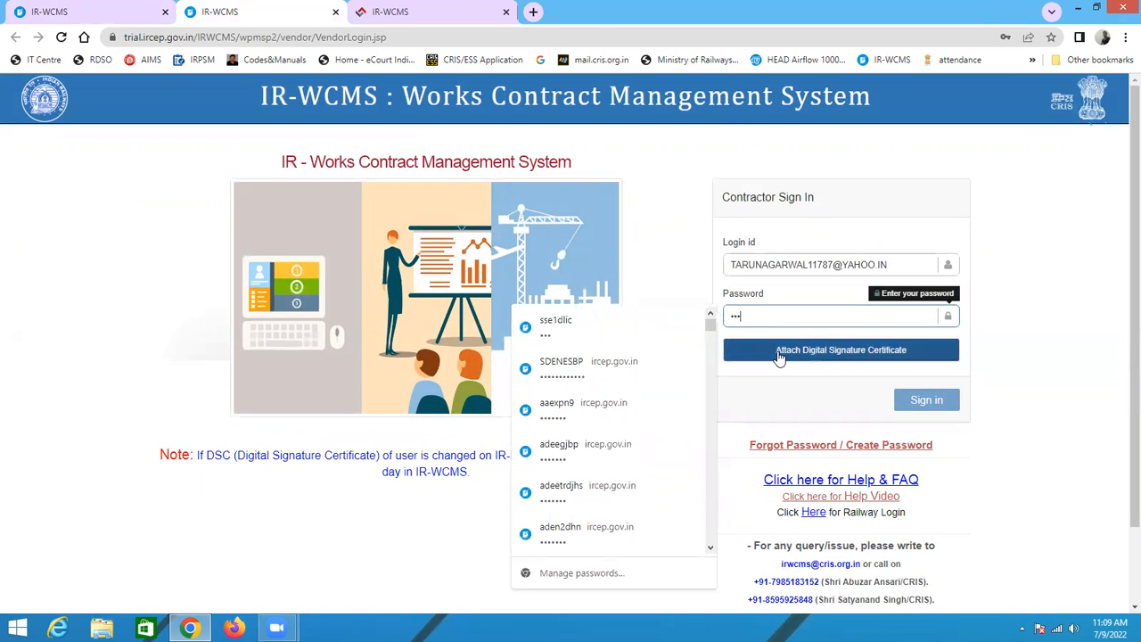
click(779, 357)
click(693, 234)
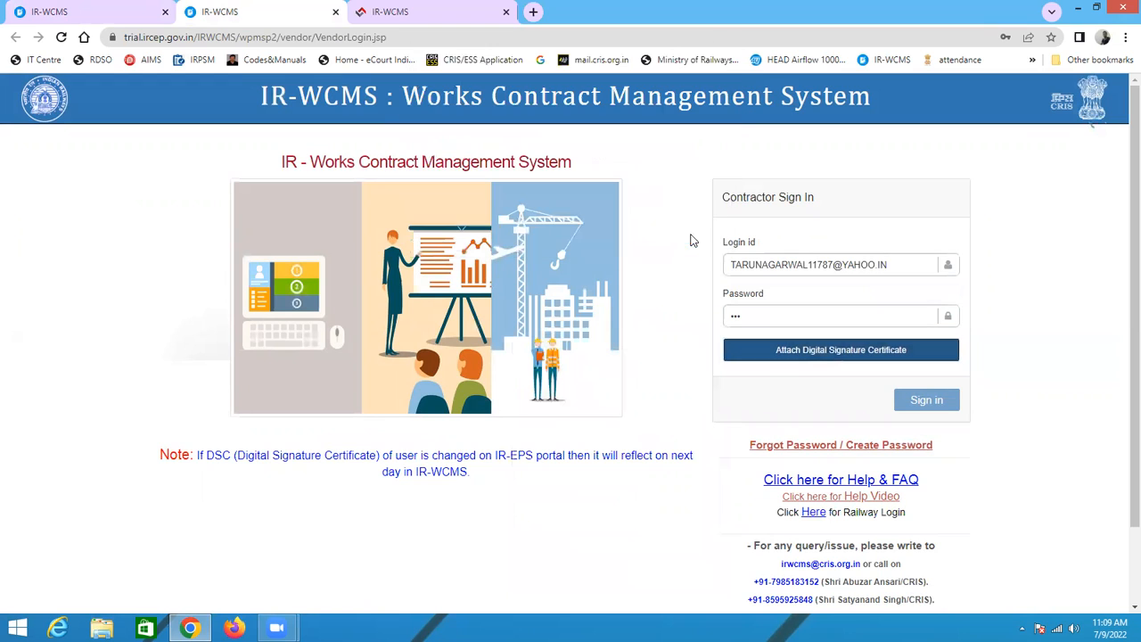
Step: Restart the CrisSigner service by exiting it and launching it again, then reload the contractor sign-in page
click(1022, 628)
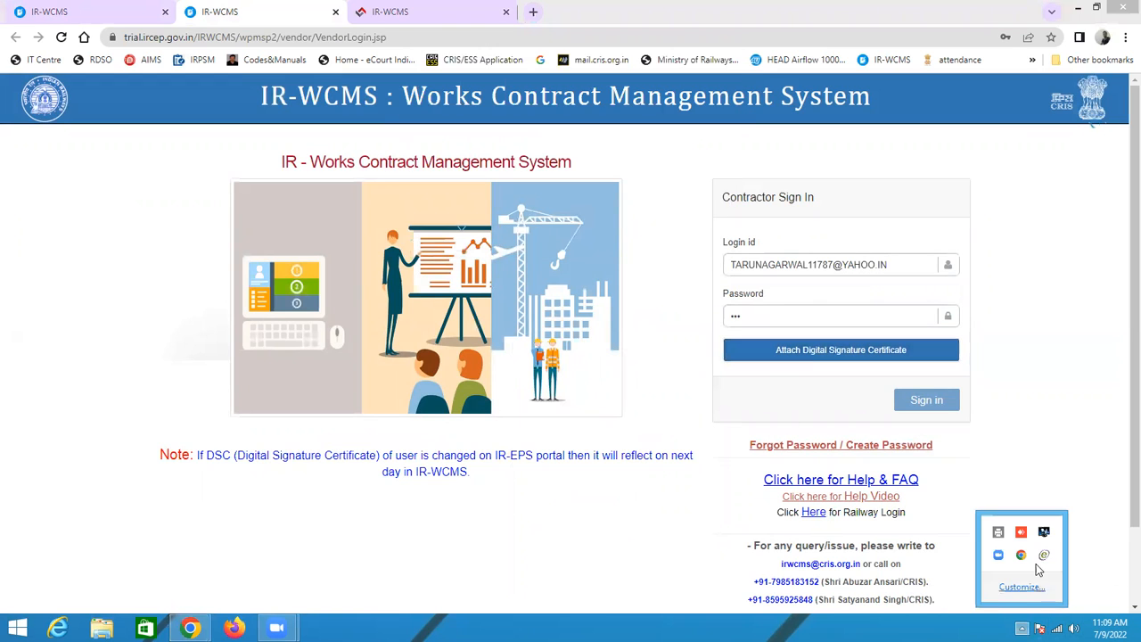
right_click(1044, 556)
click(1018, 542)
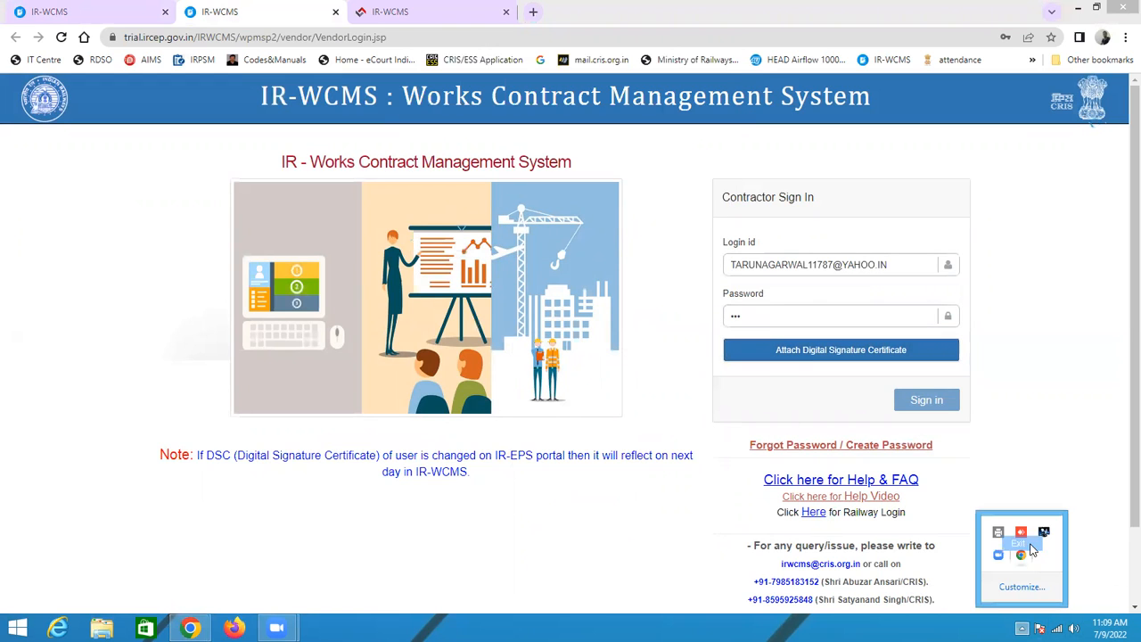
click(691, 231)
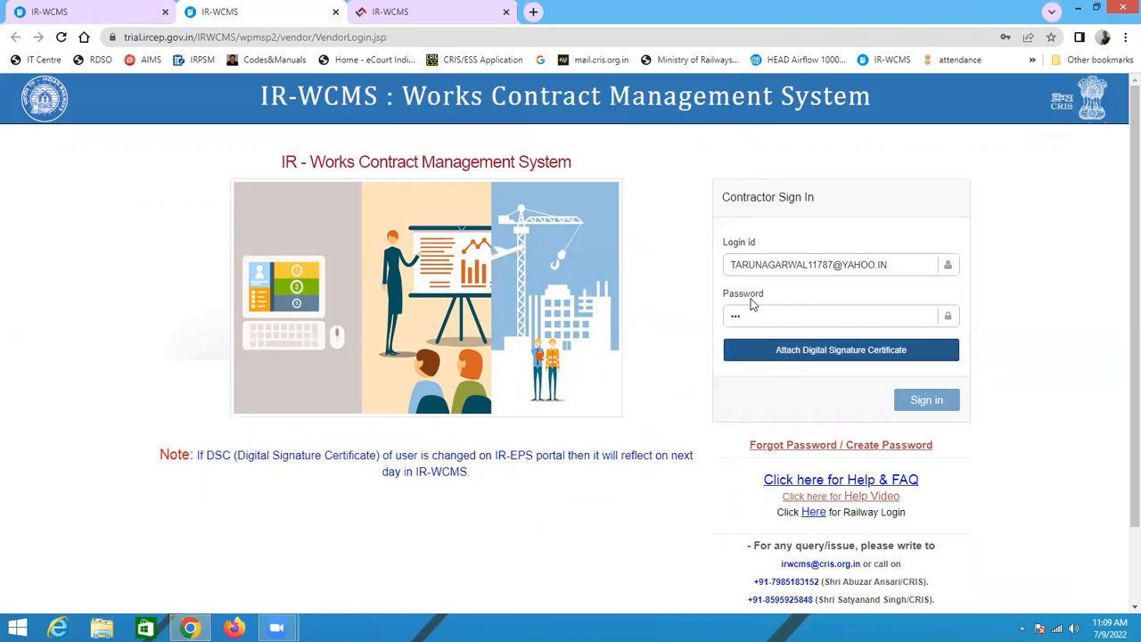
click(1077, 9)
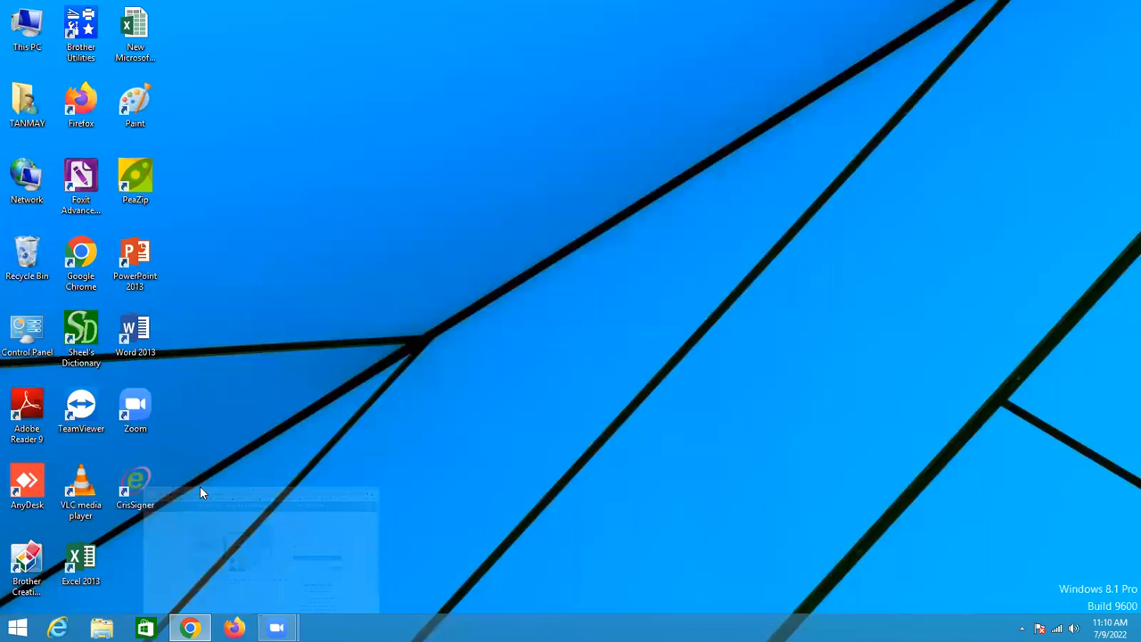
double_click(151, 481)
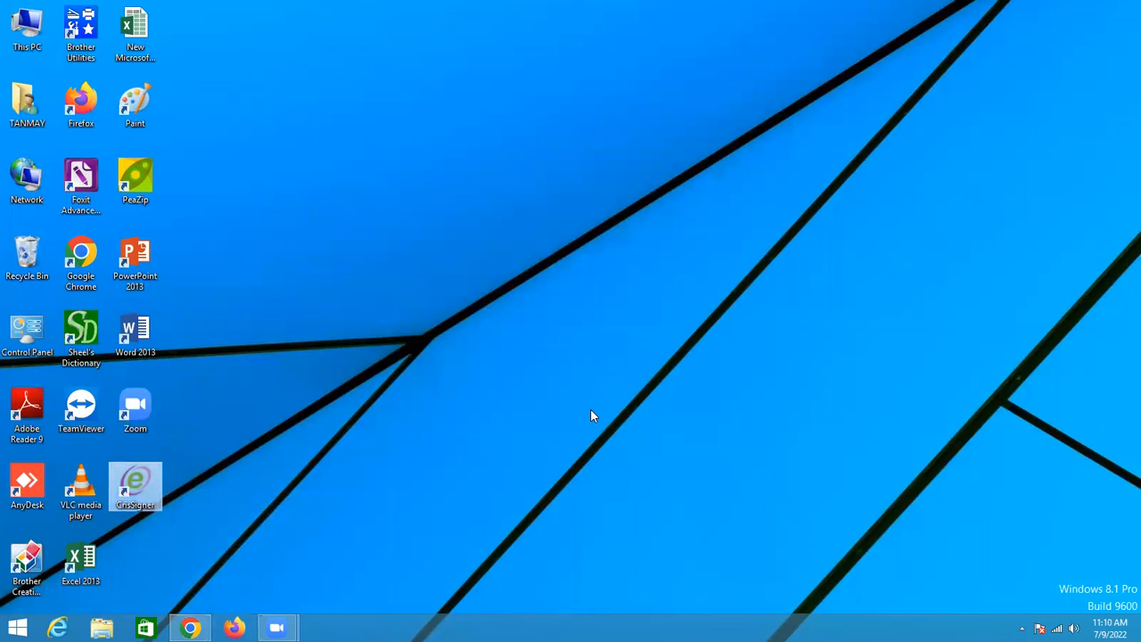
click(586, 329)
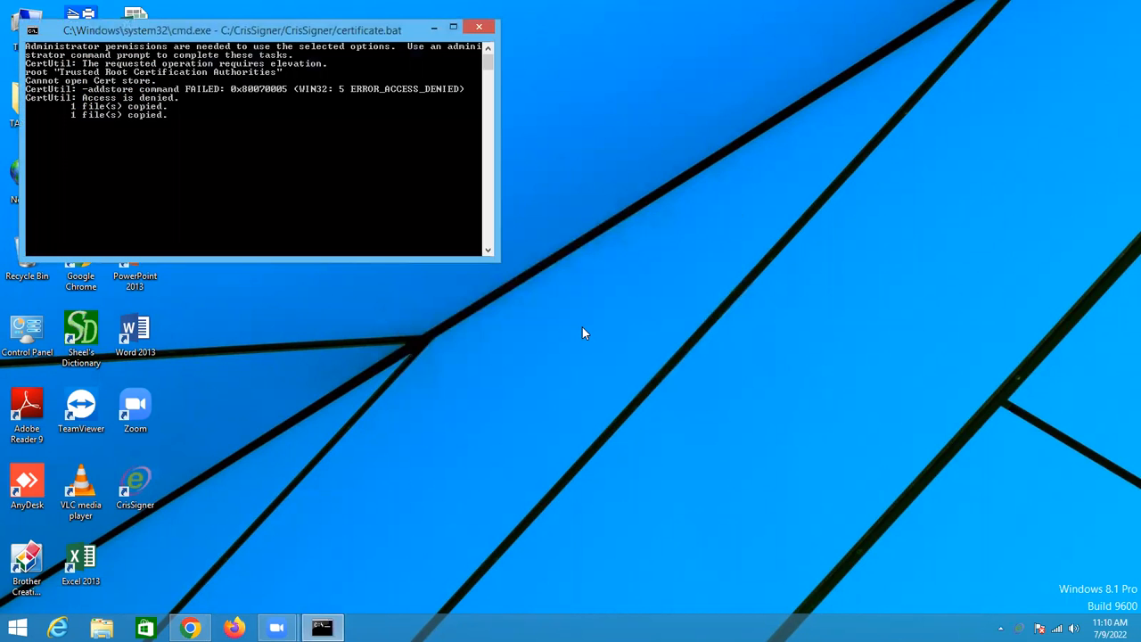
click(190, 628)
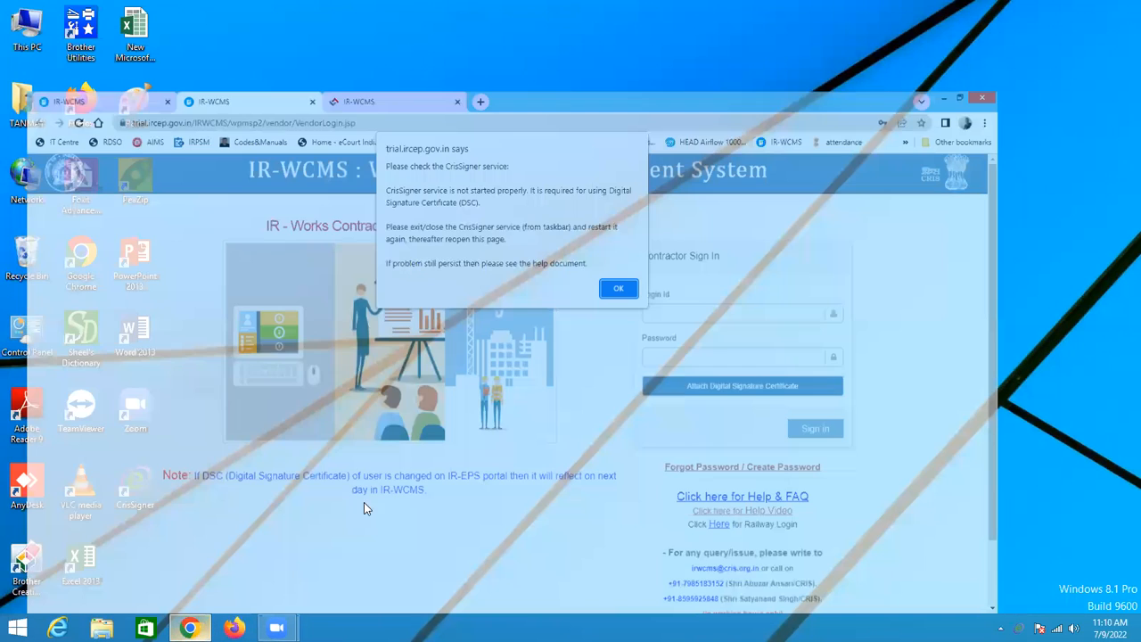
click(695, 233)
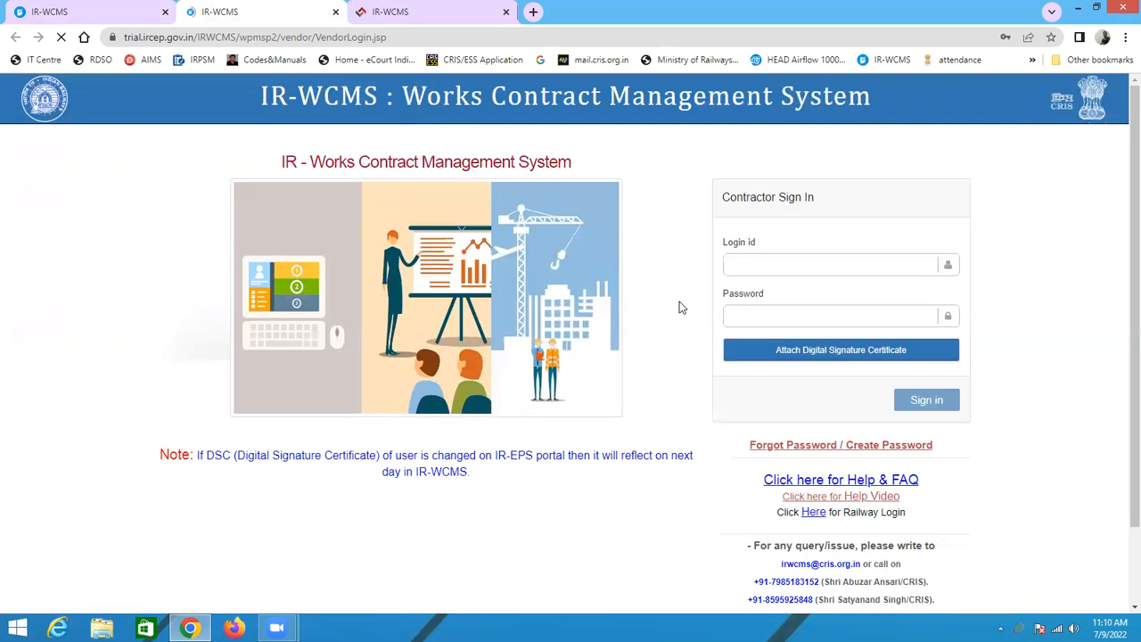
Step: Paste the contractor's login e-mail as the login id and enter the account password
click(742, 268)
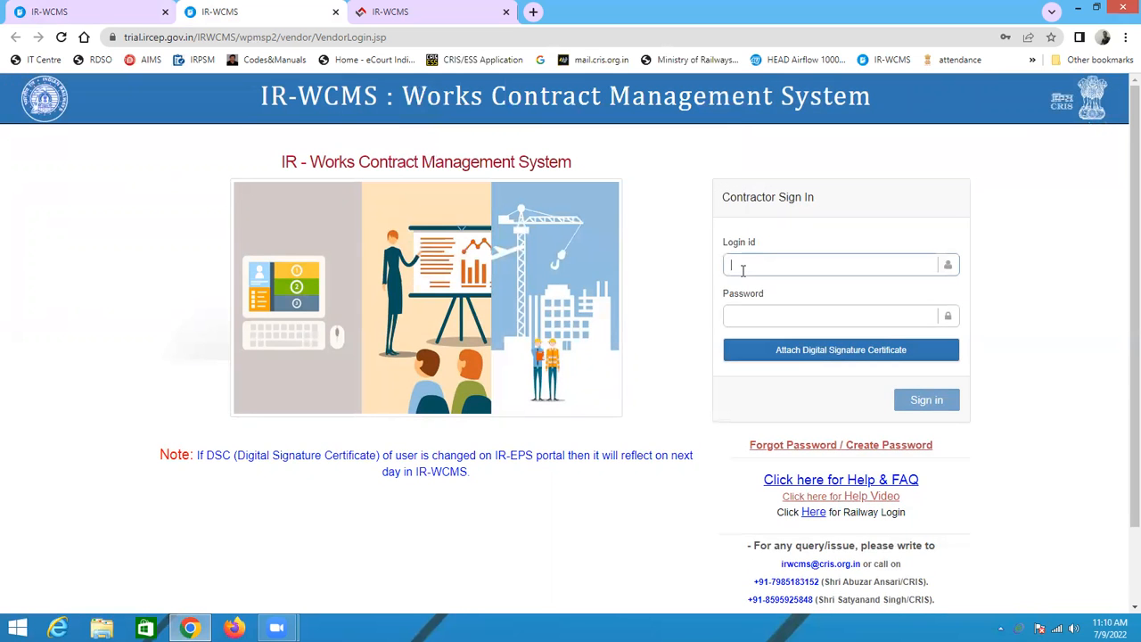
key(ctrl+v)
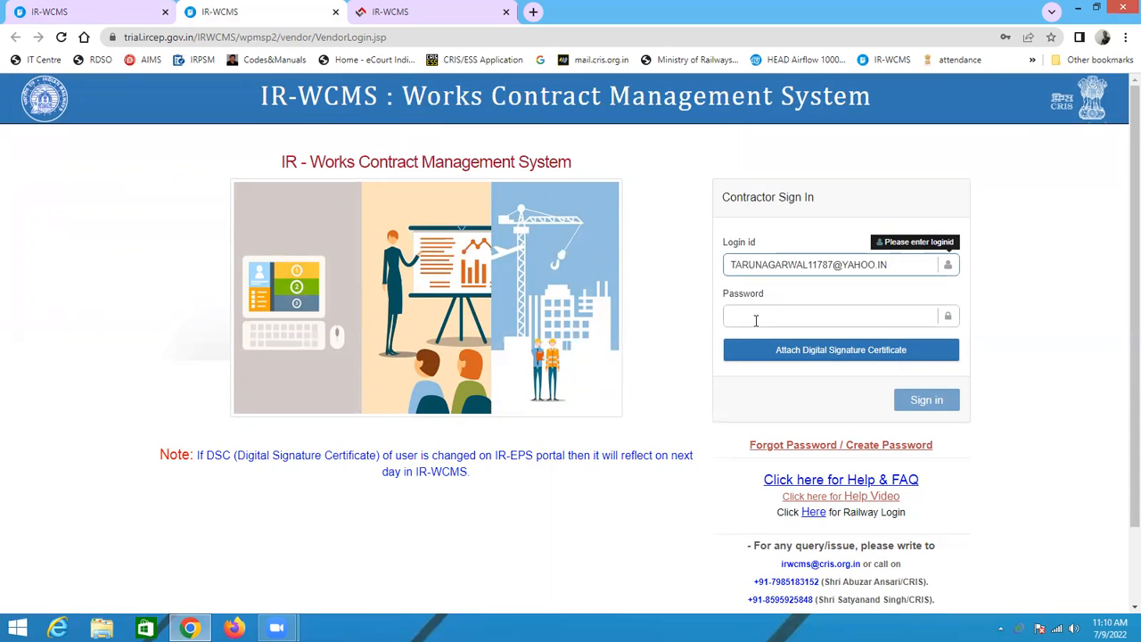
click(755, 318)
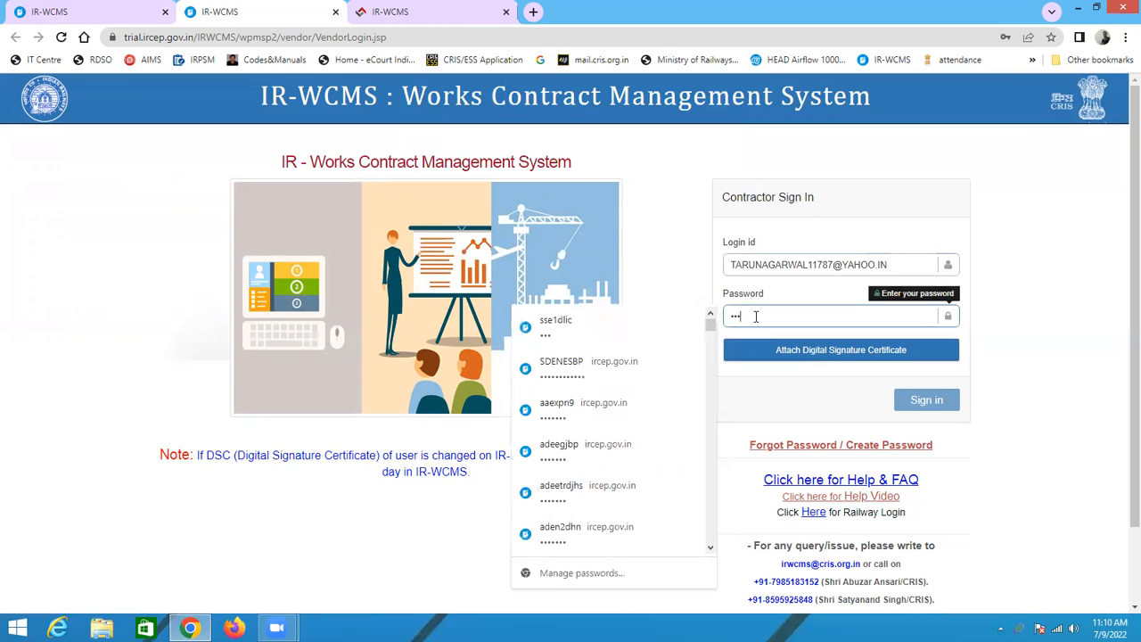
Step: Attach the Class 3 individual test digital signature certificate and sign in as the contractor
click(806, 350)
click(538, 366)
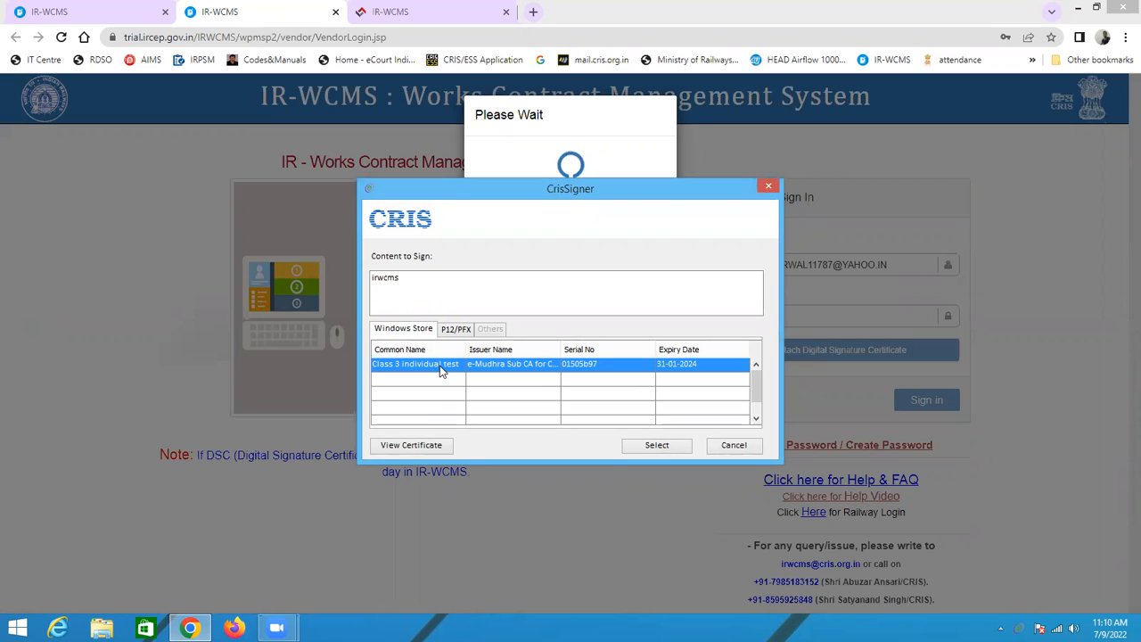
click(656, 447)
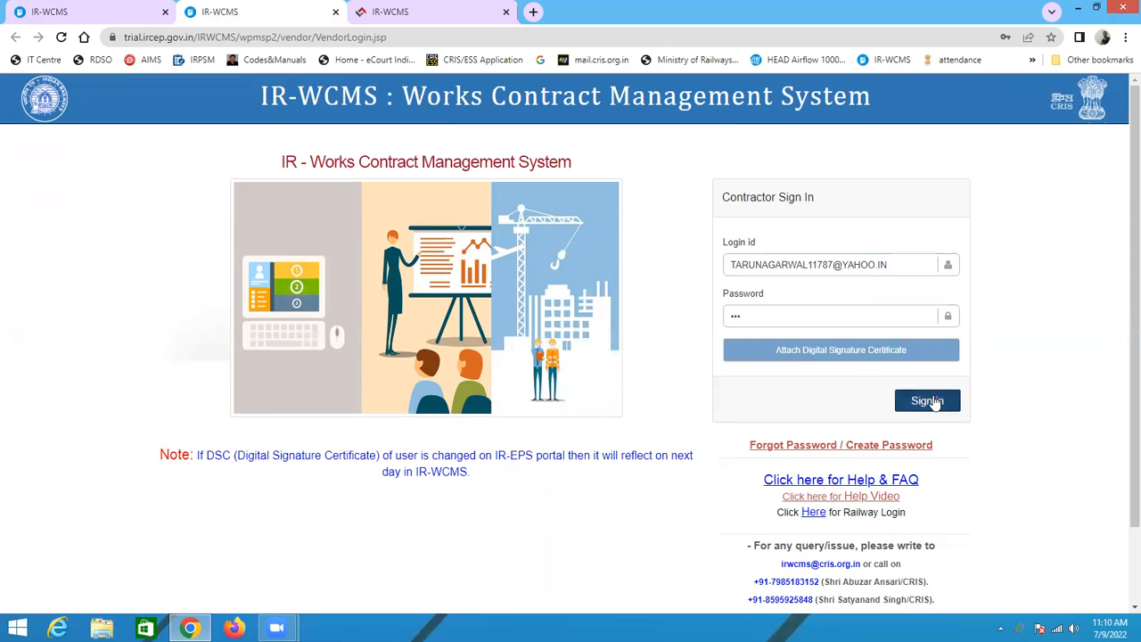
click(927, 401)
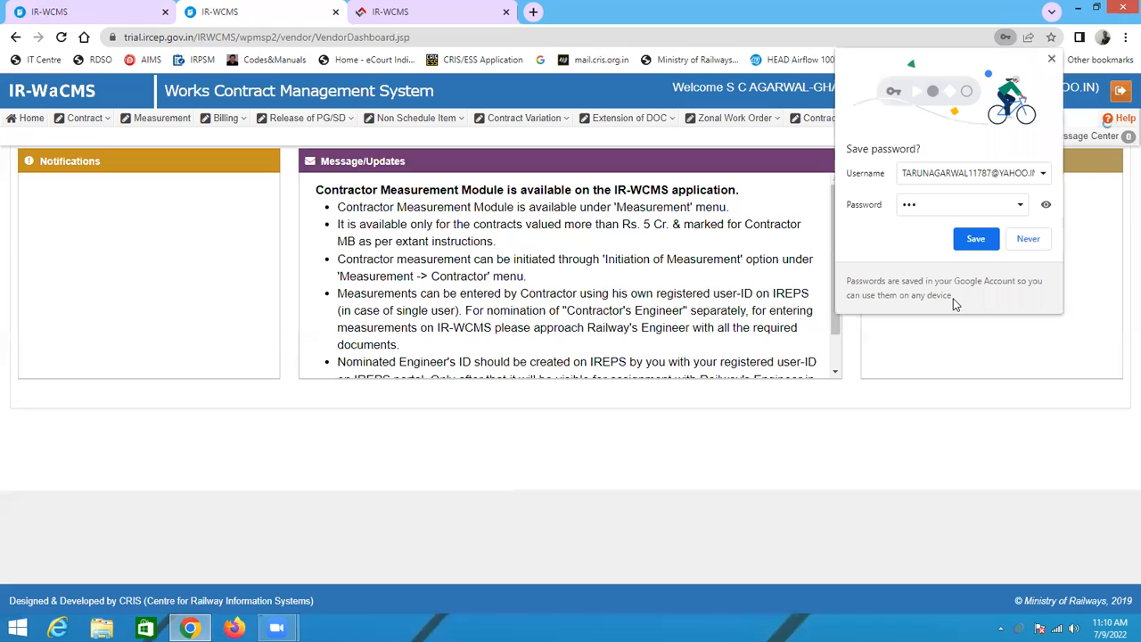
Step: Save the contractor's login credentials in the browser
click(975, 239)
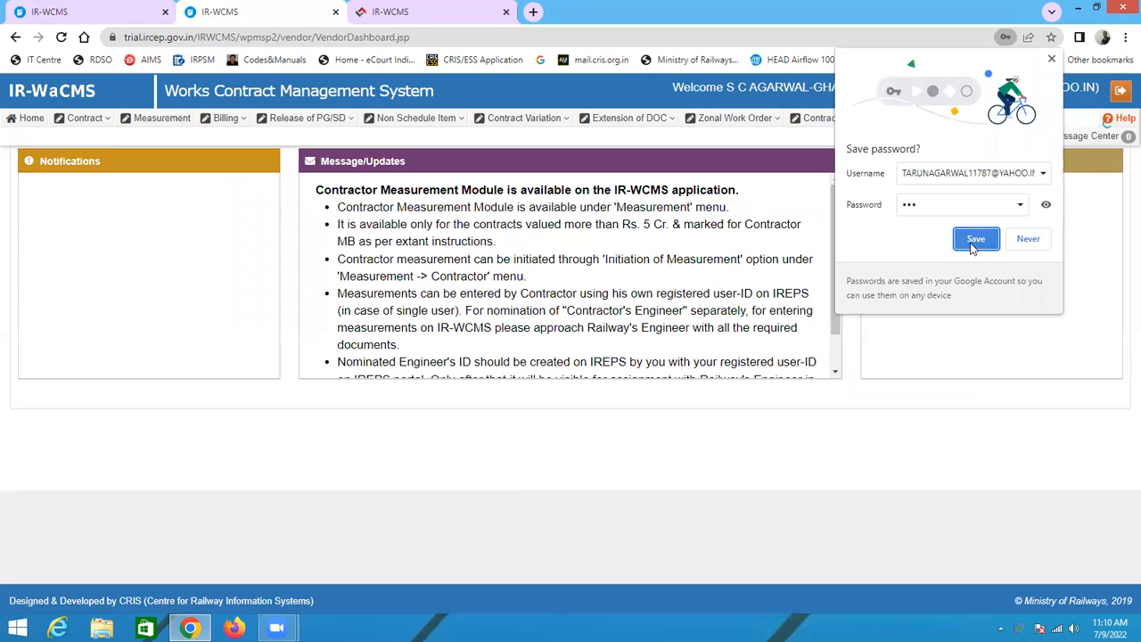
scroll(397, 335, down, 2)
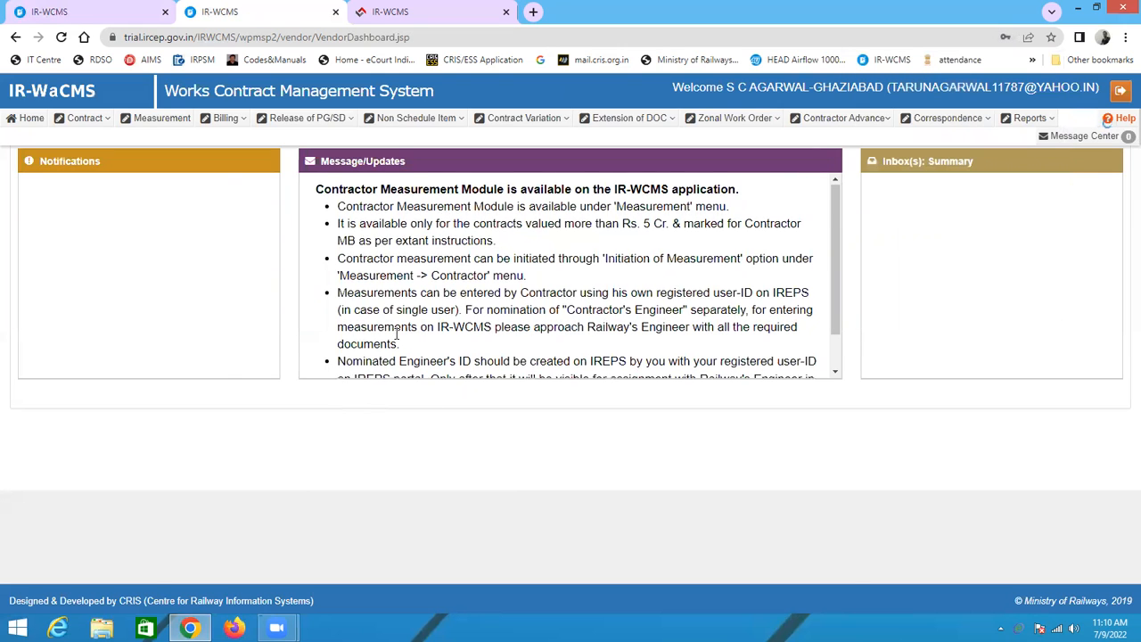
scroll(404, 333, up, 2)
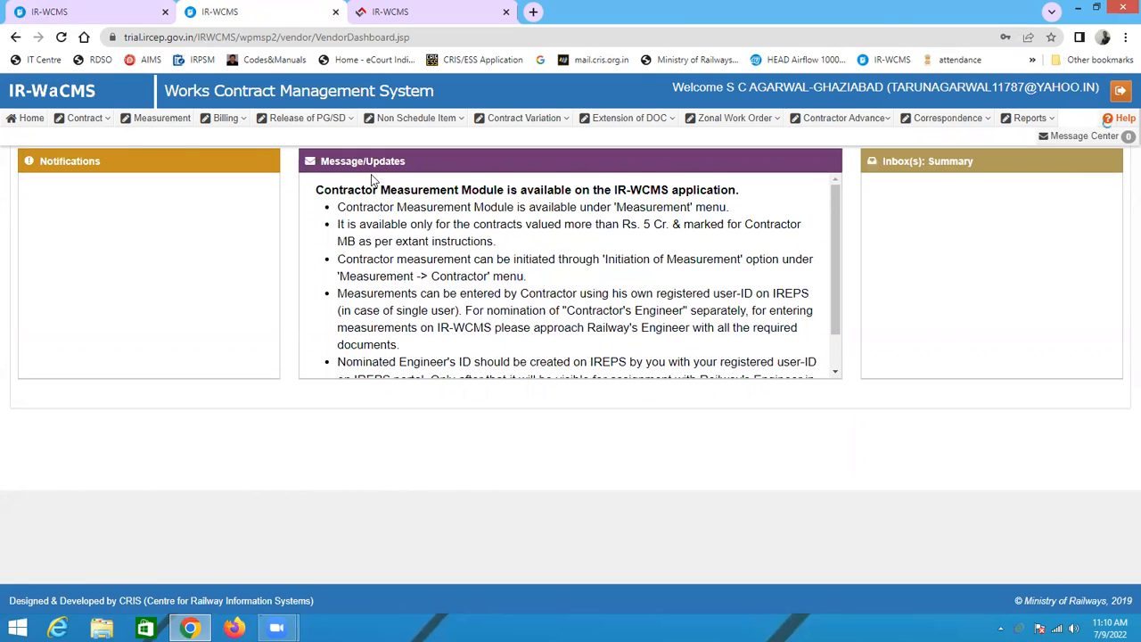
click(163, 119)
mouse_move(160, 148)
key(ctrl+minus)
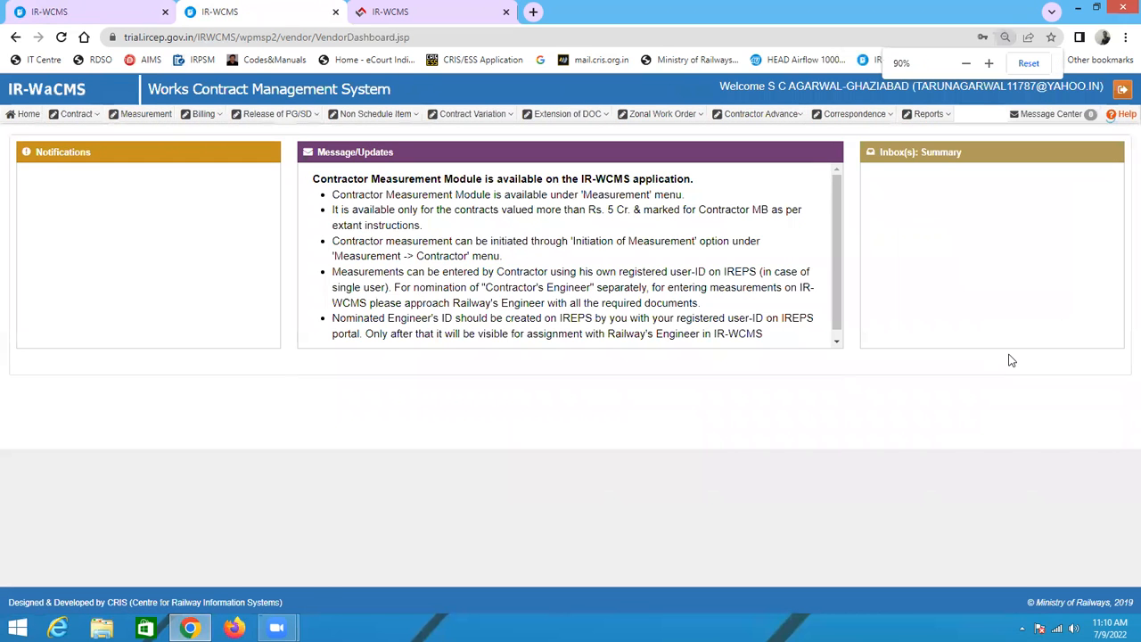
key(ctrl+plus)
key(ctrl+plus)
key(ctrl+plus)
key(ctrl+plus)
key(ctrl+plus)
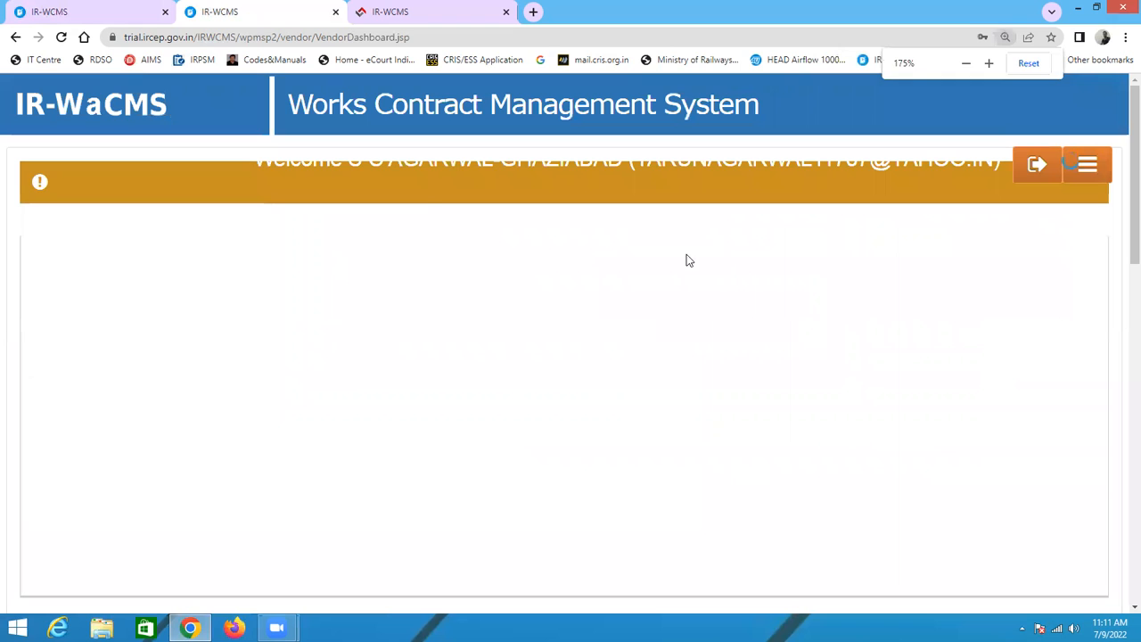
key(ctrl+minus)
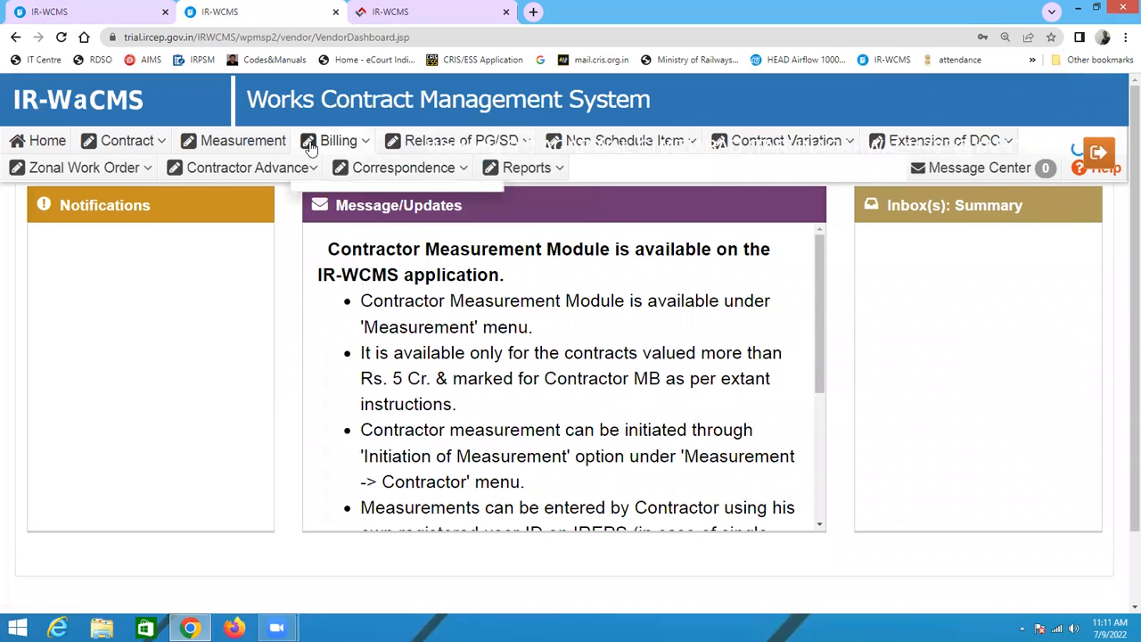
mouse_move(122, 179)
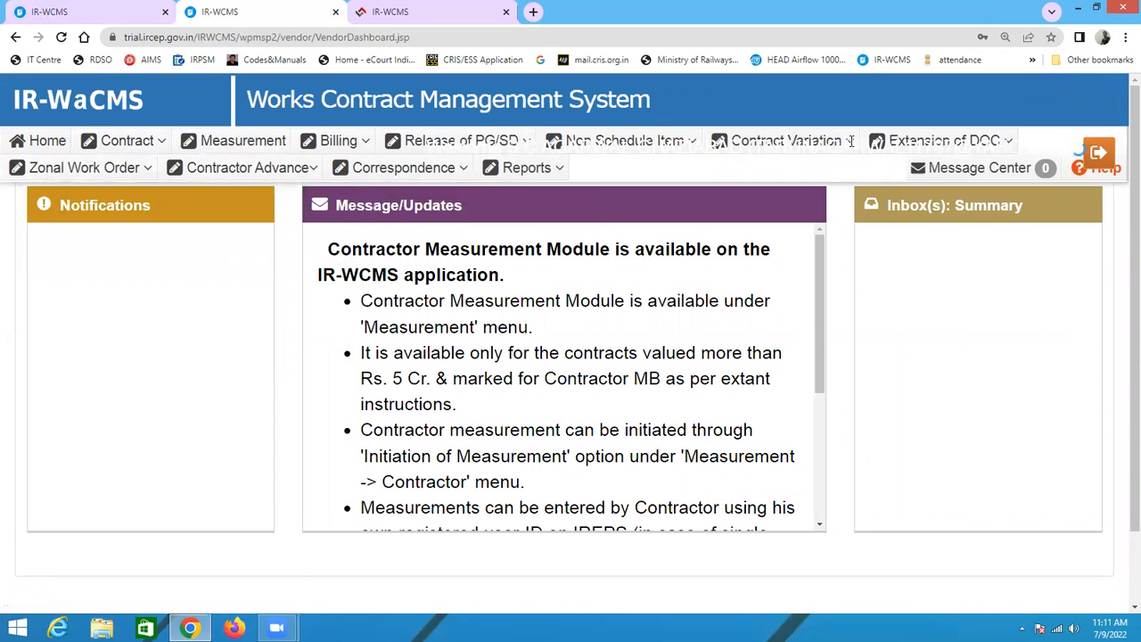
key(ctrl+minus)
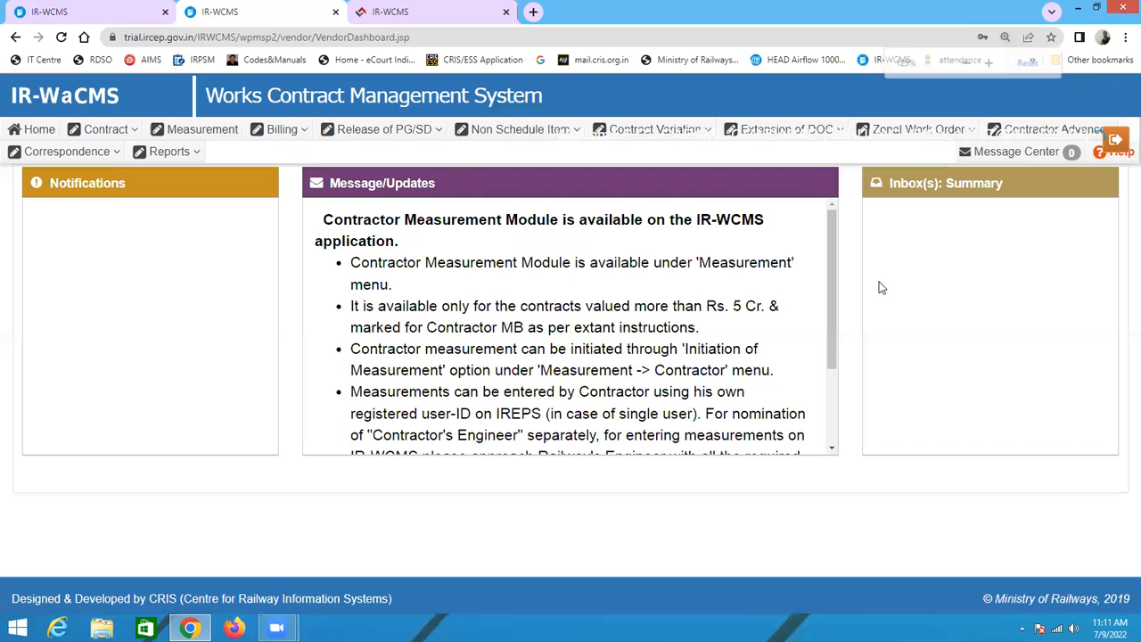
key(ctrl+minus)
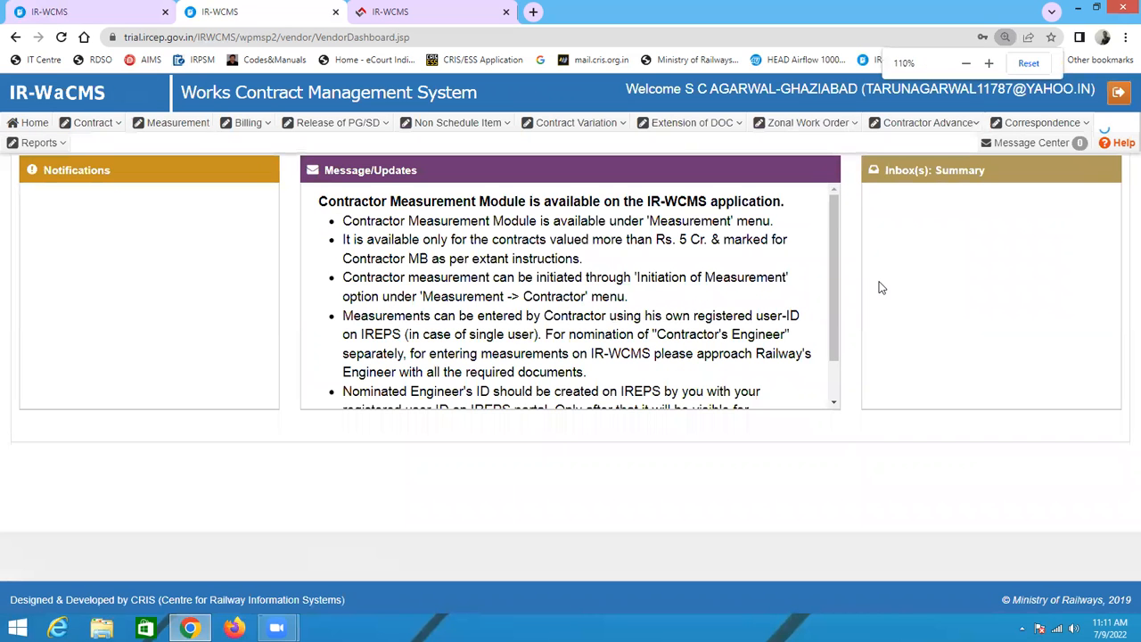
key(ctrl+minus)
mouse_move(1003, 125)
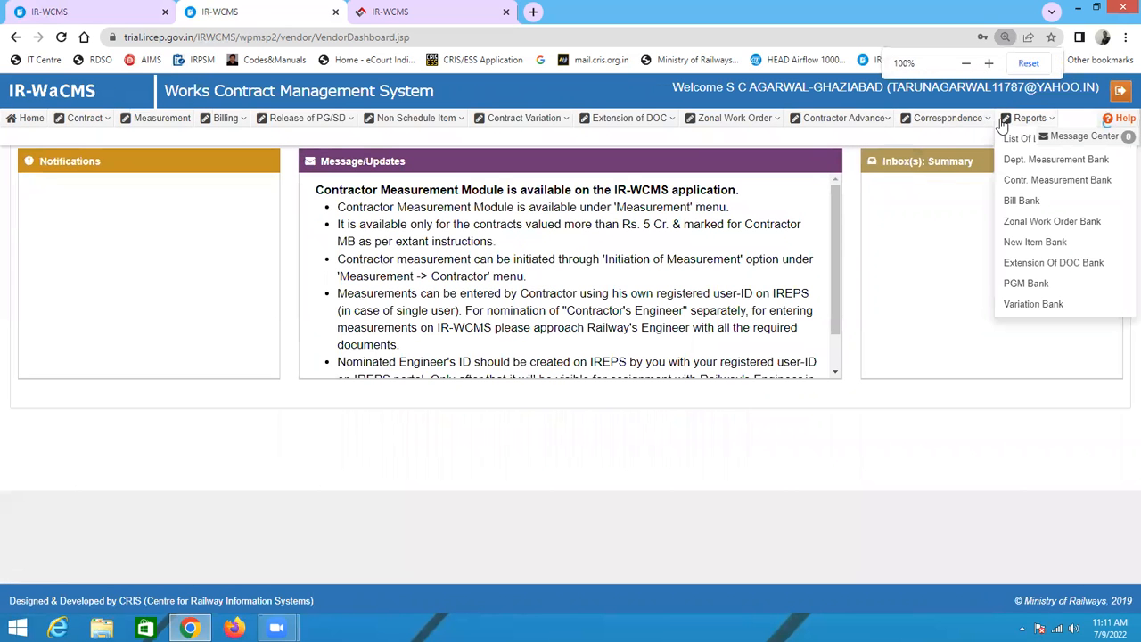
mouse_move(908, 120)
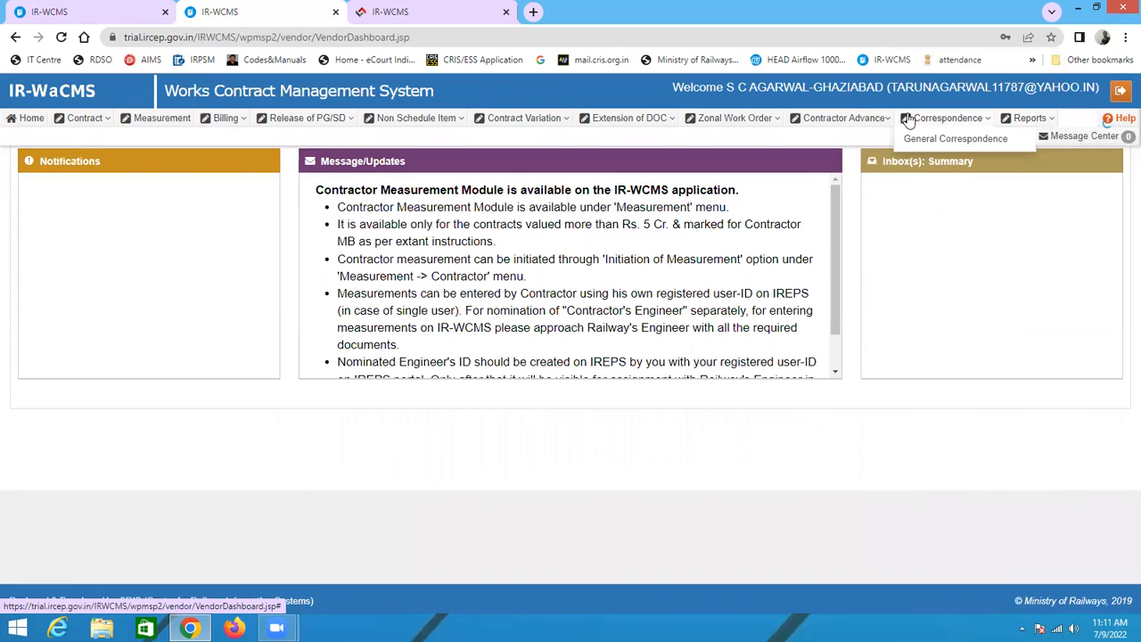
mouse_move(79, 125)
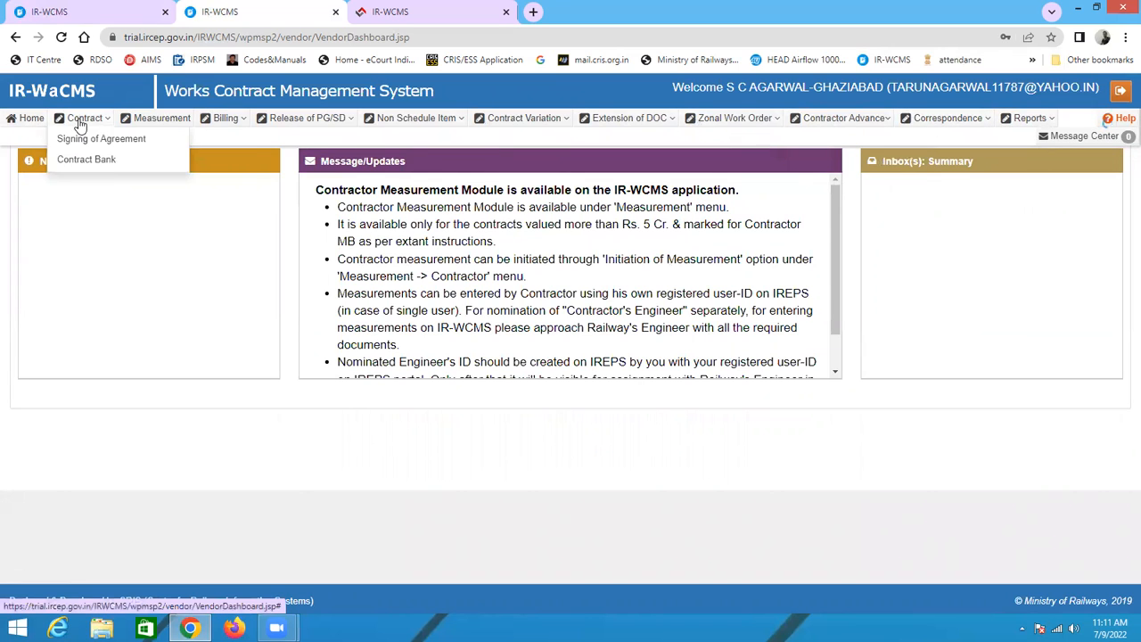
mouse_move(820, 125)
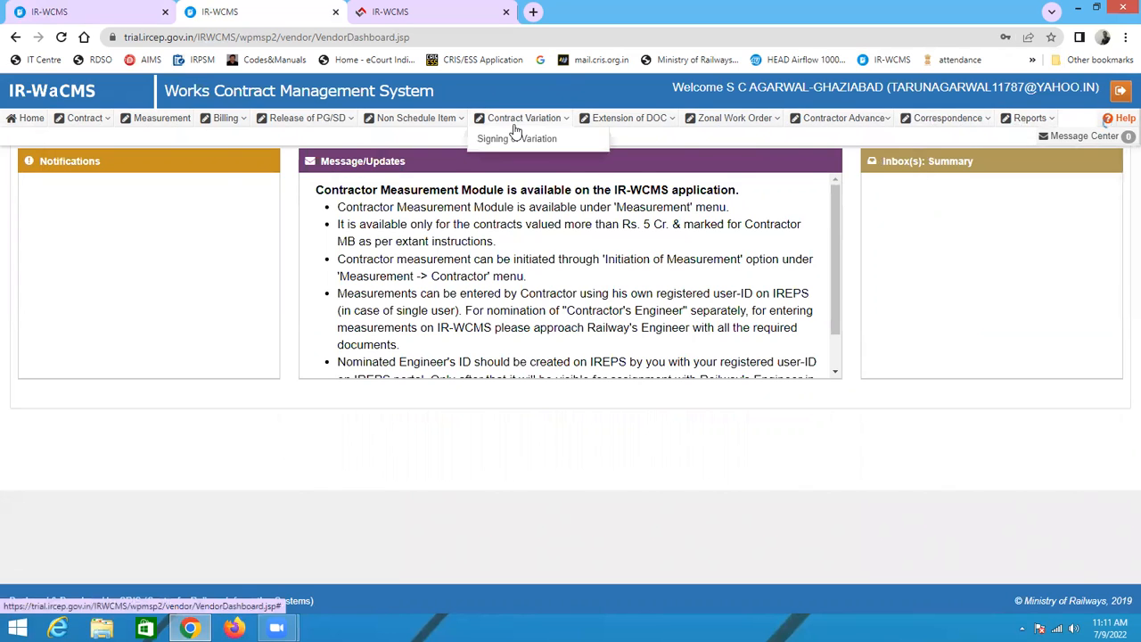
mouse_move(425, 122)
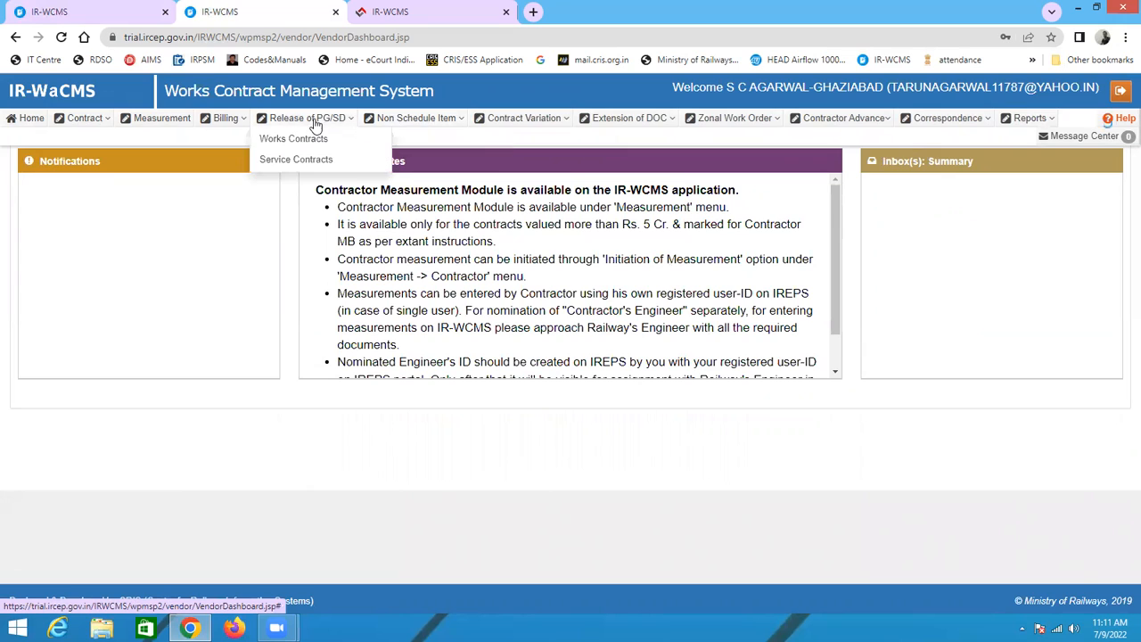
mouse_move(160, 126)
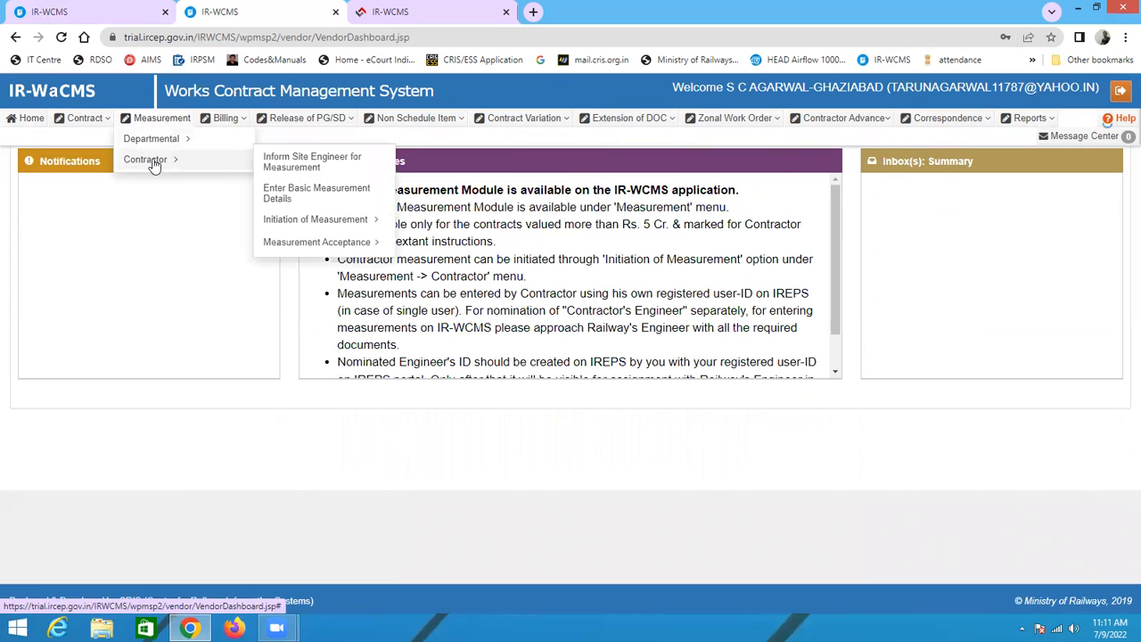
click(302, 166)
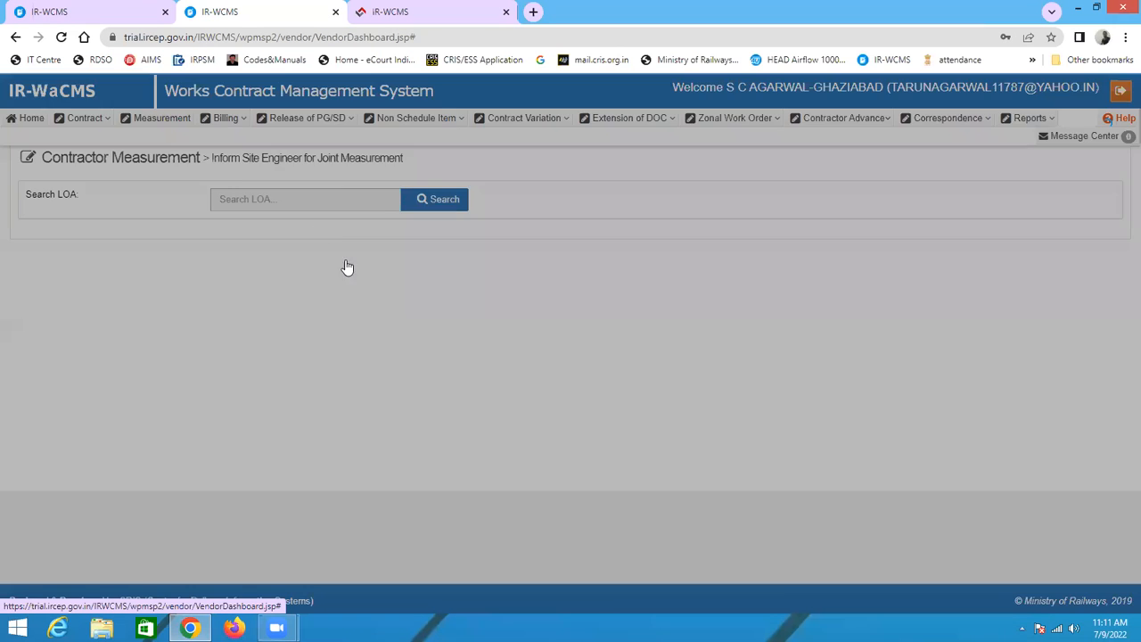
click(292, 255)
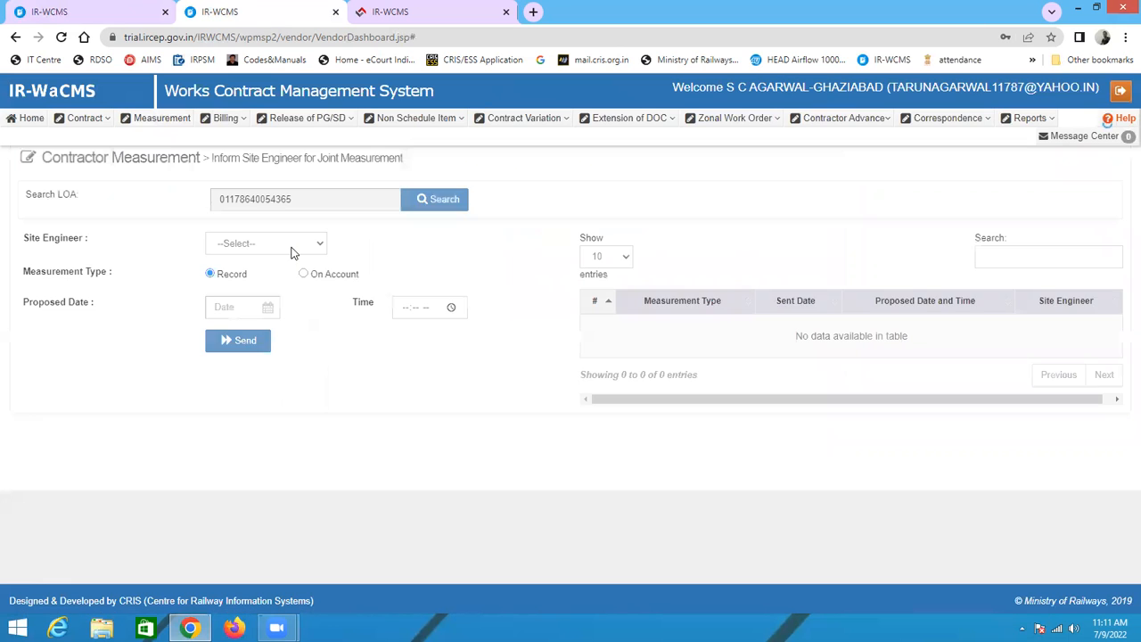
click(234, 250)
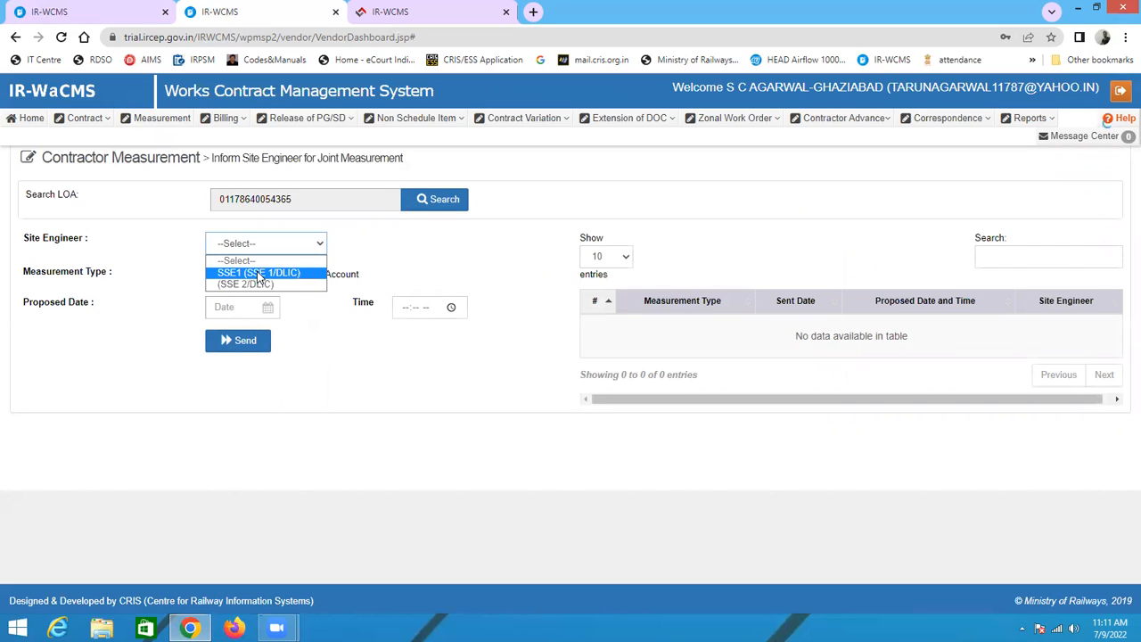
click(268, 272)
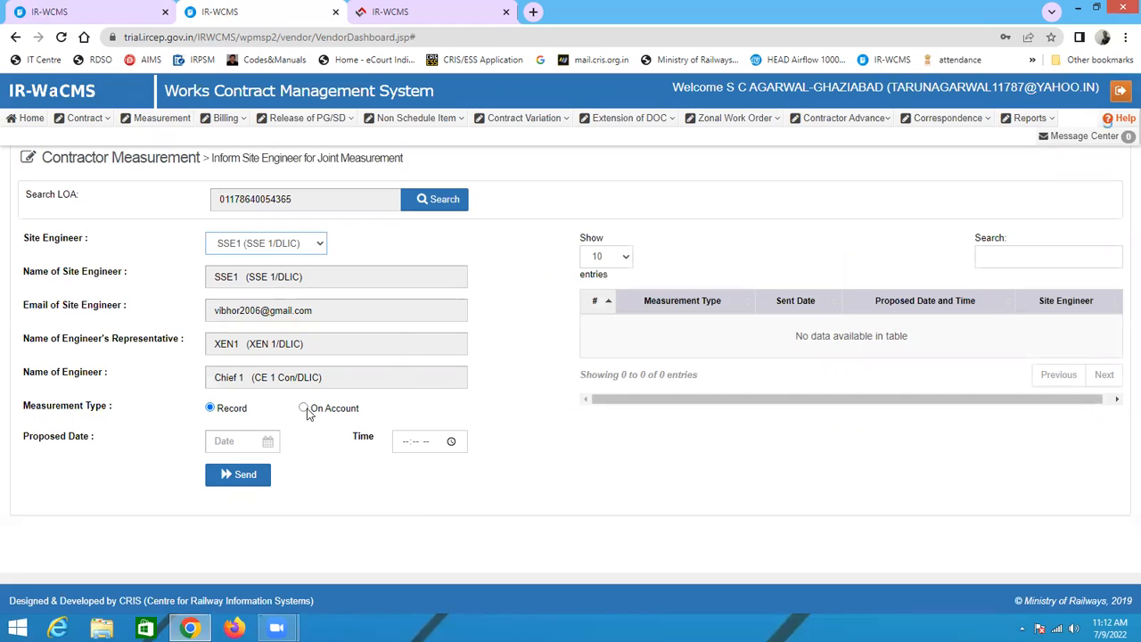
Step: Choose On Account as the measurement type and set the proposed date to 09/07/2022
click(226, 444)
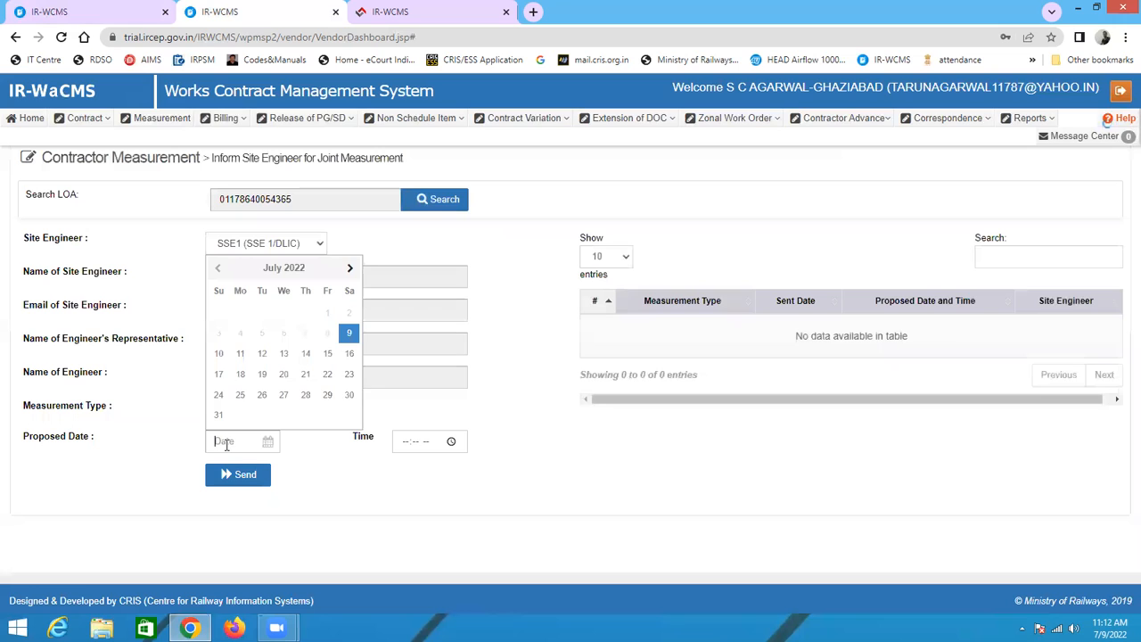
click(527, 518)
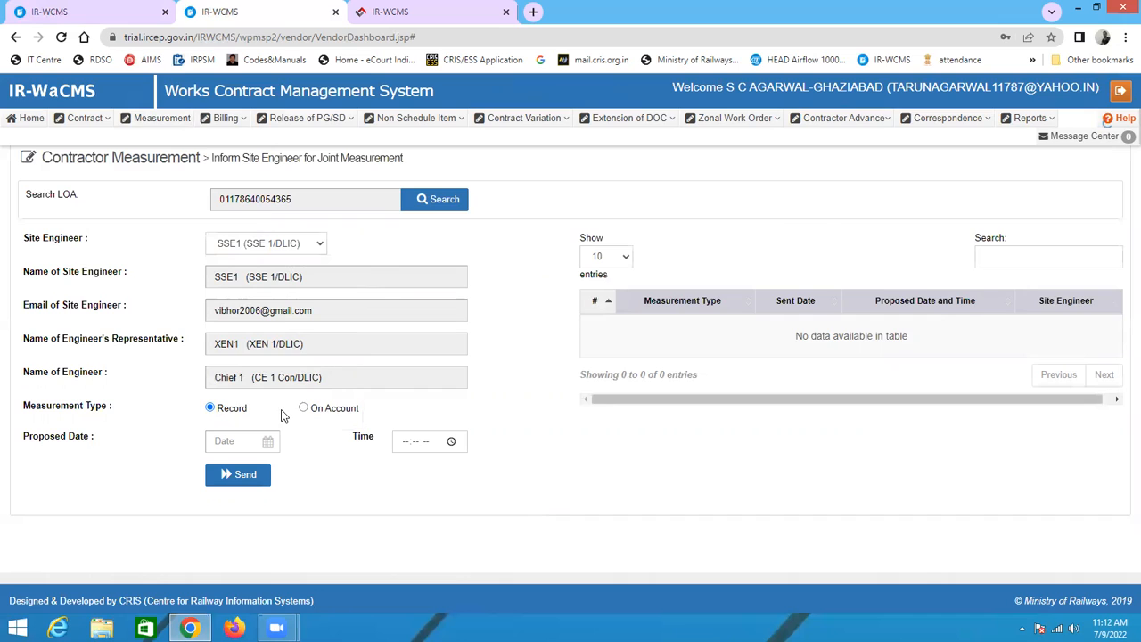
click(303, 408)
click(243, 442)
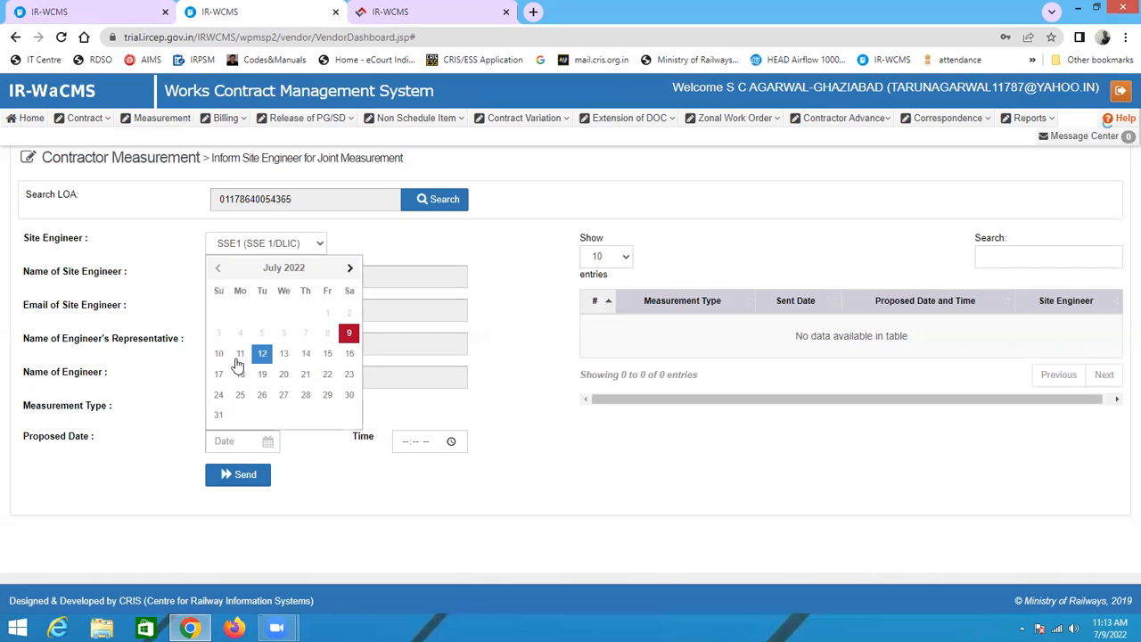
click(349, 334)
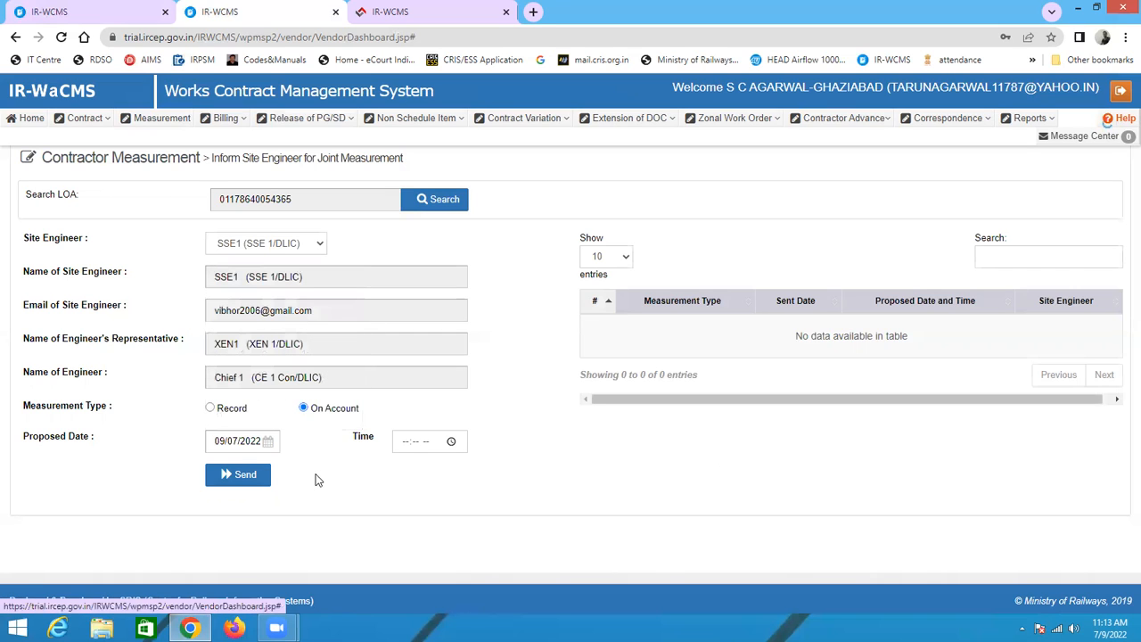
Step: Try to send the joint measurement request with a proposed time of 1:13 AM
click(405, 443)
click(417, 443)
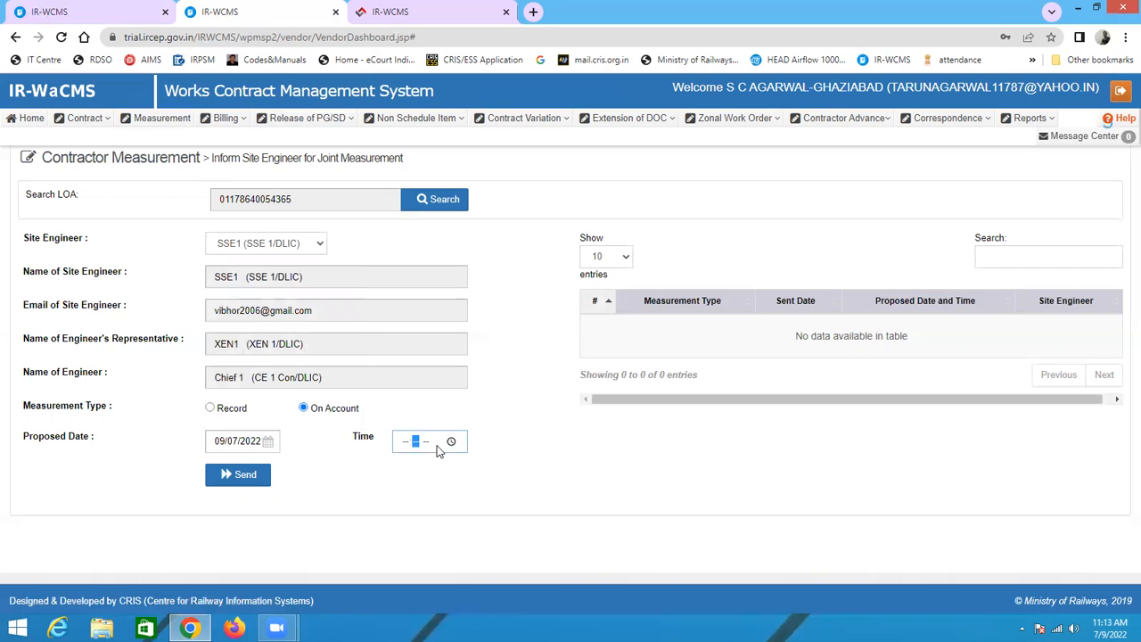
click(452, 443)
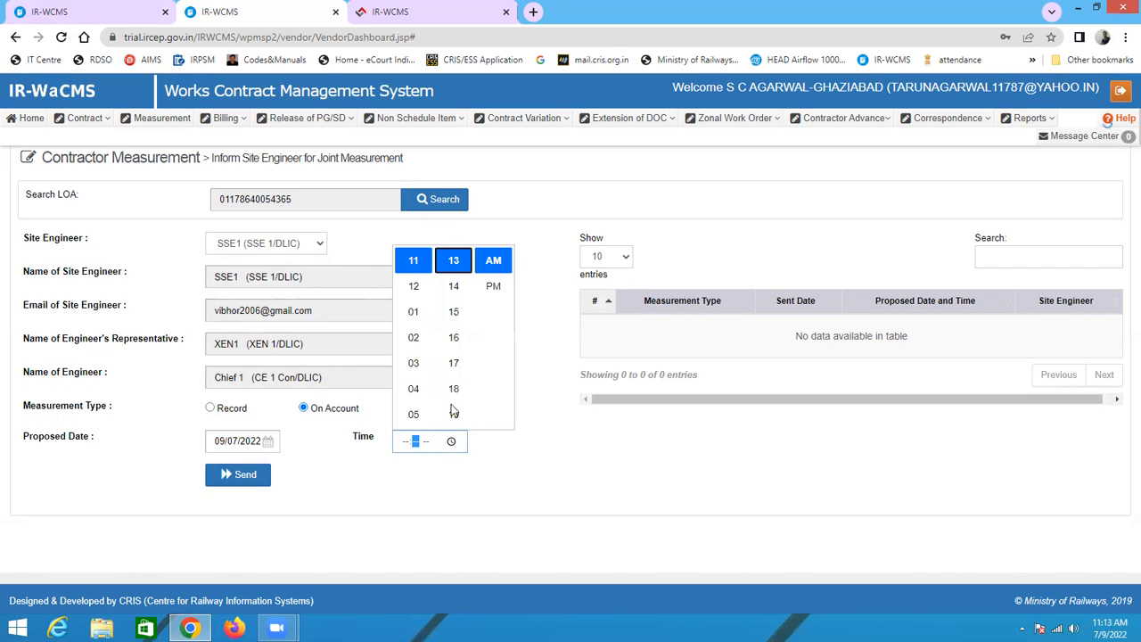
click(493, 270)
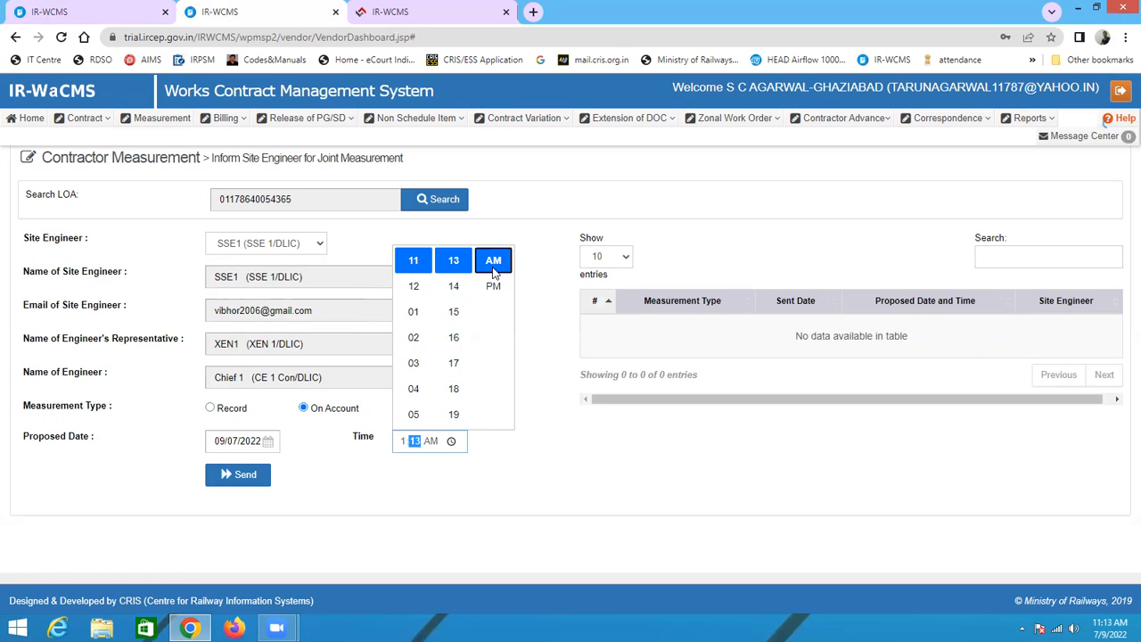
click(503, 501)
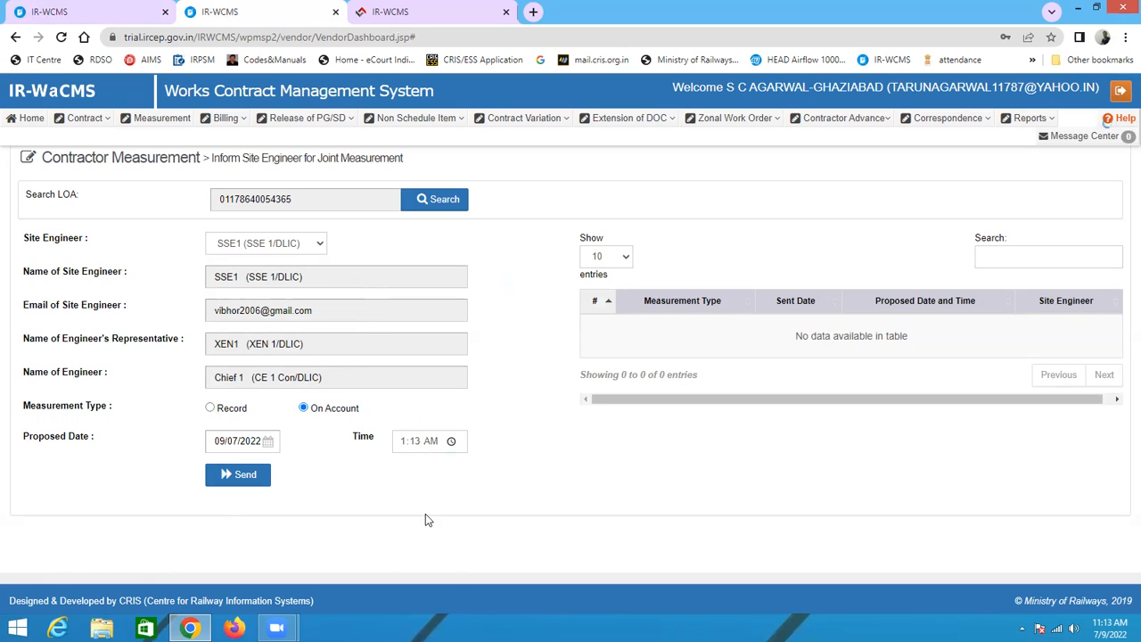
click(227, 474)
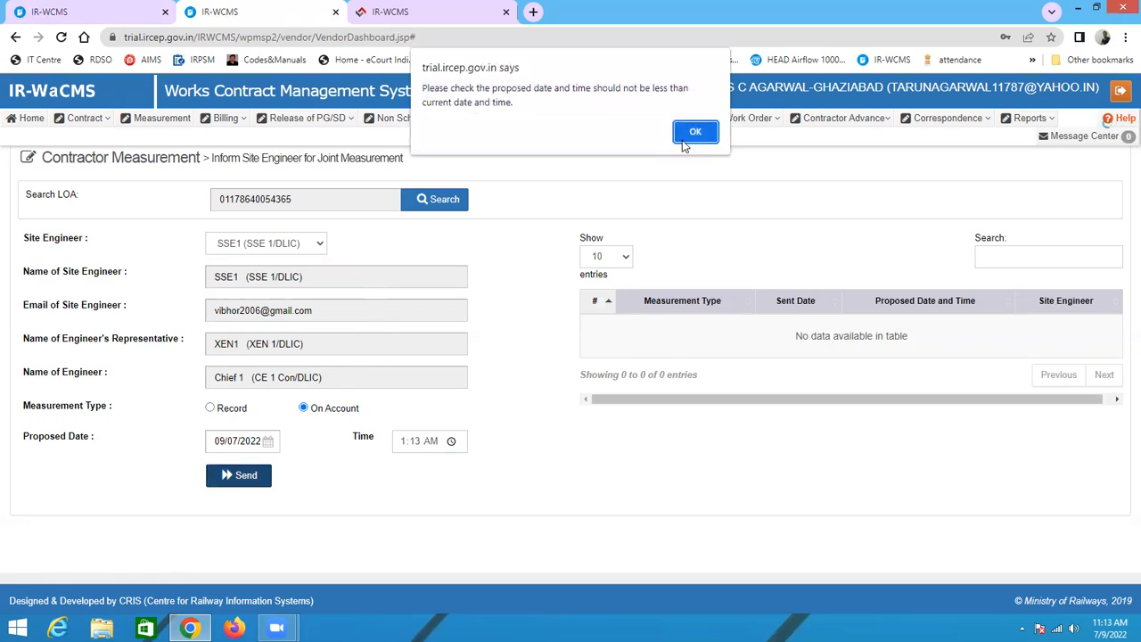
click(701, 137)
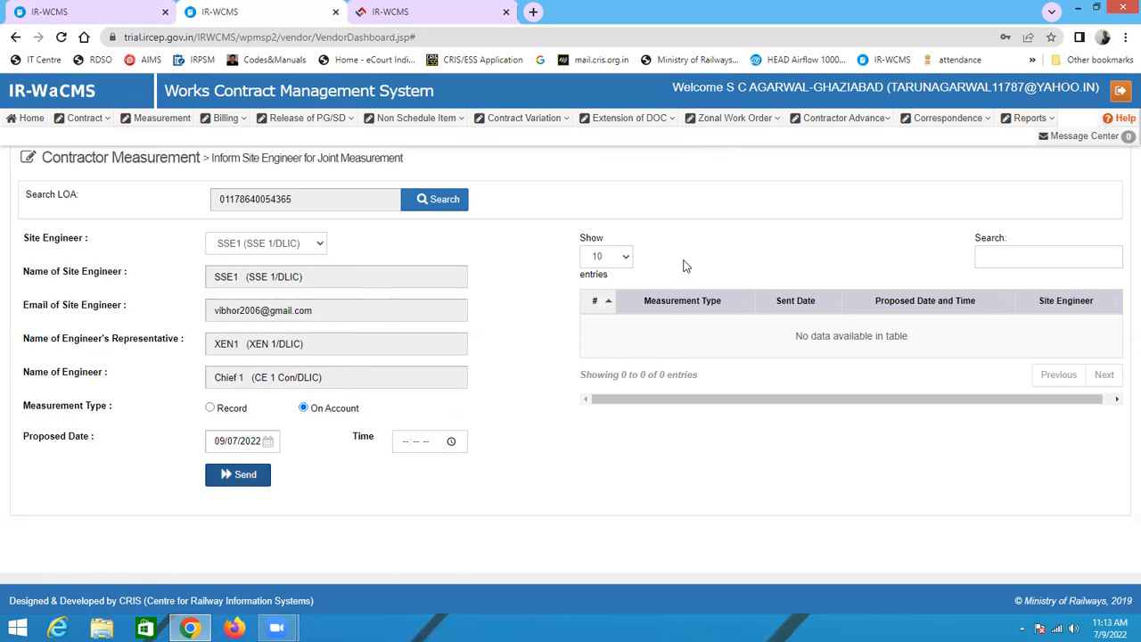
Step: Set the proposed time to 11:15 AM and send the request to the site engineer
click(416, 443)
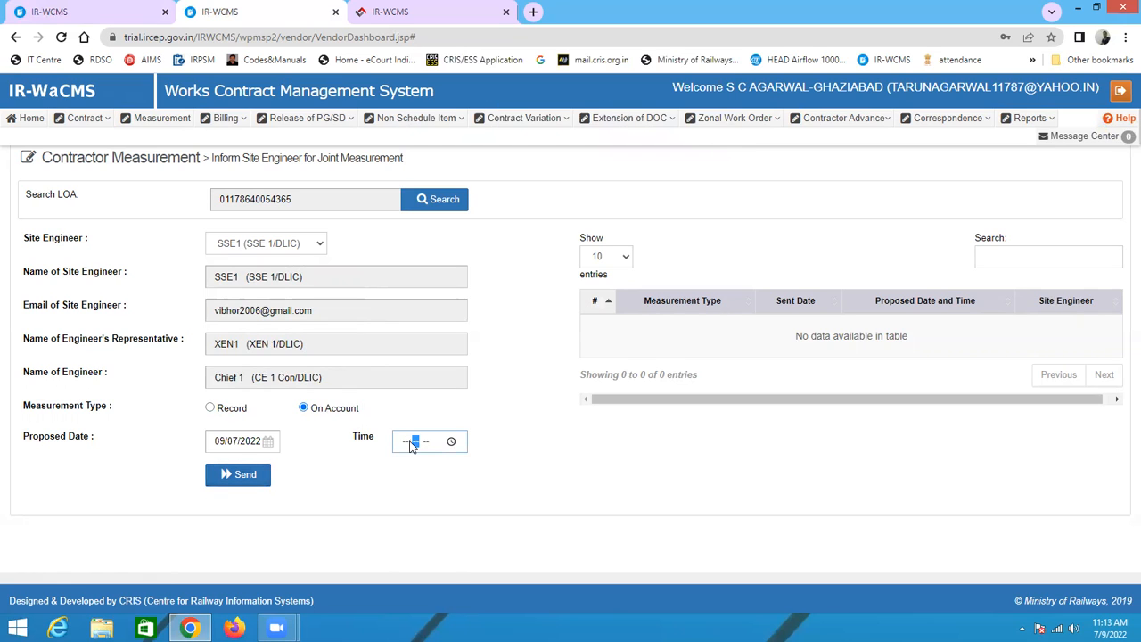
click(455, 442)
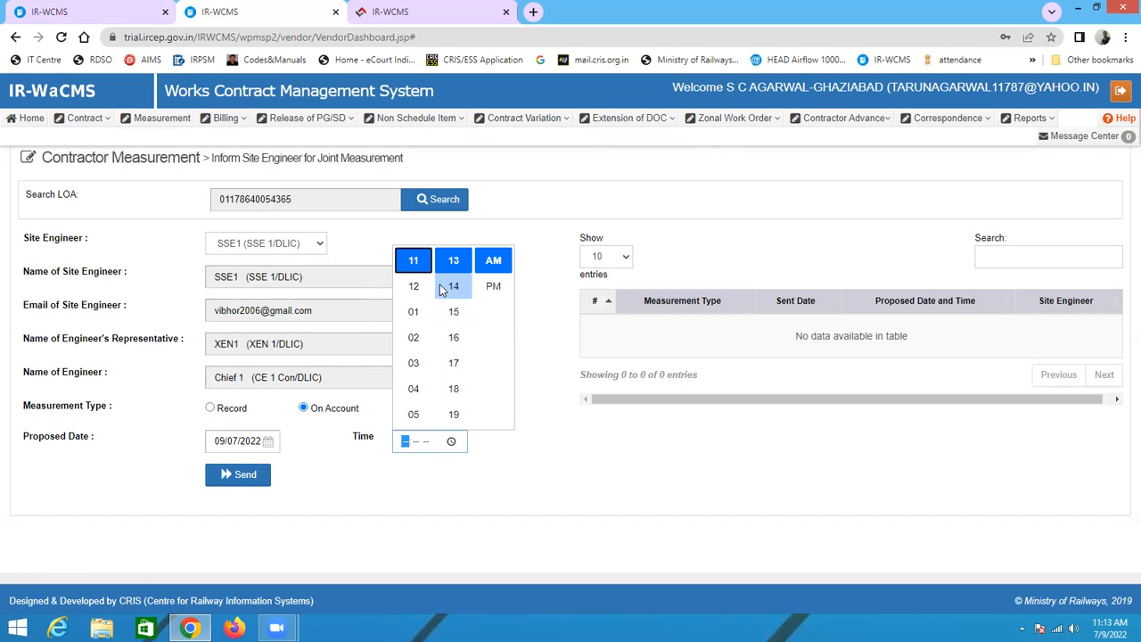
click(454, 260)
click(423, 443)
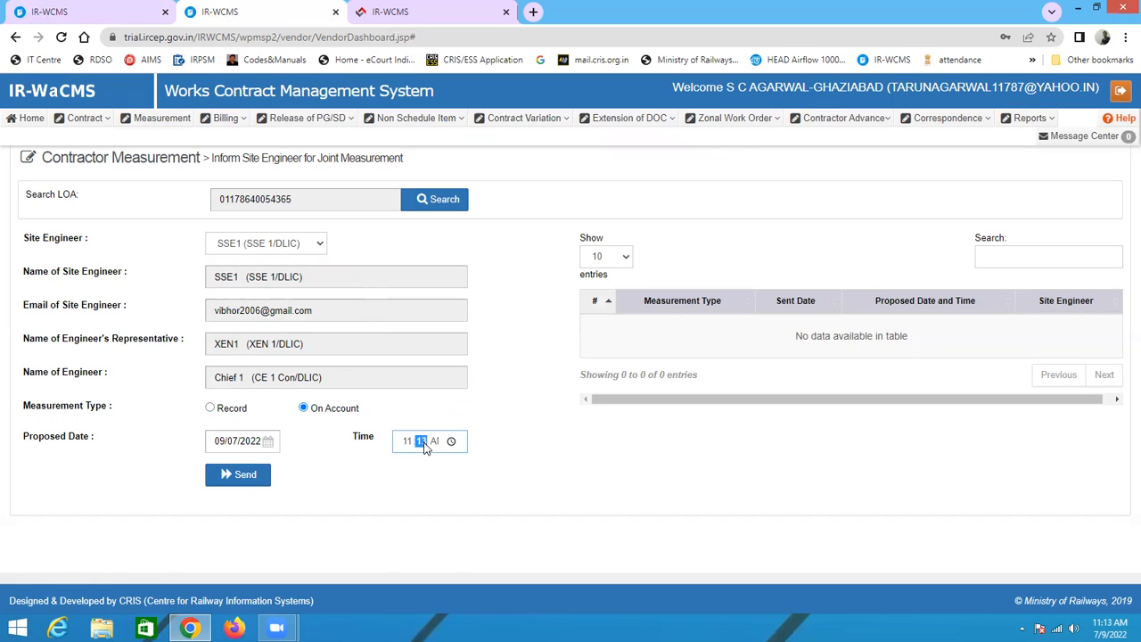
text(15)
click(241, 478)
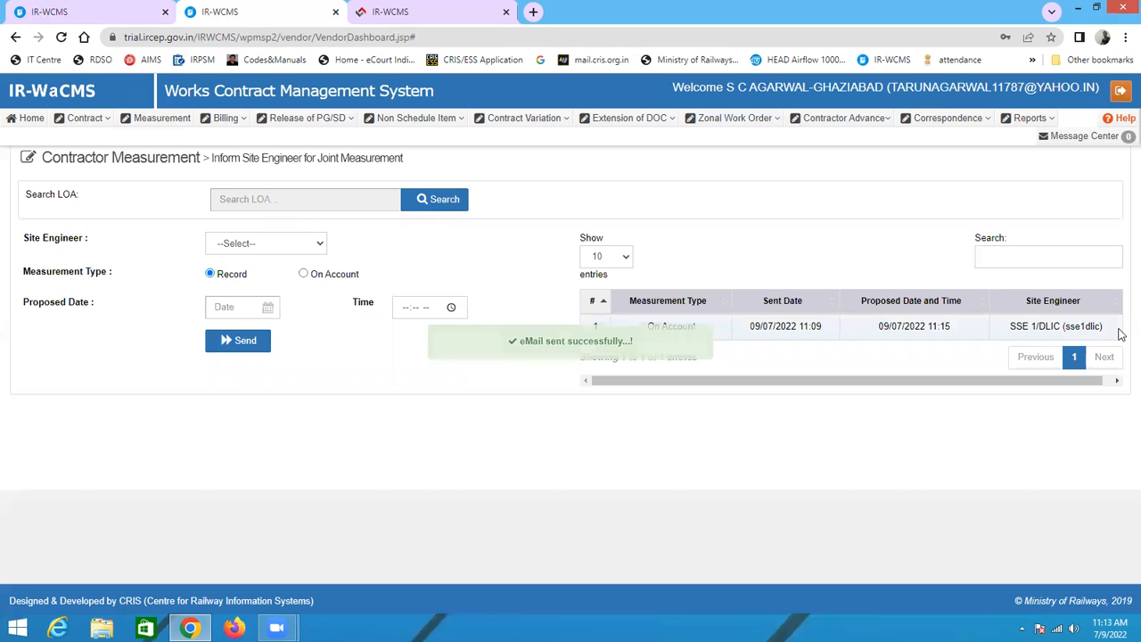
click(141, 123)
mouse_move(147, 166)
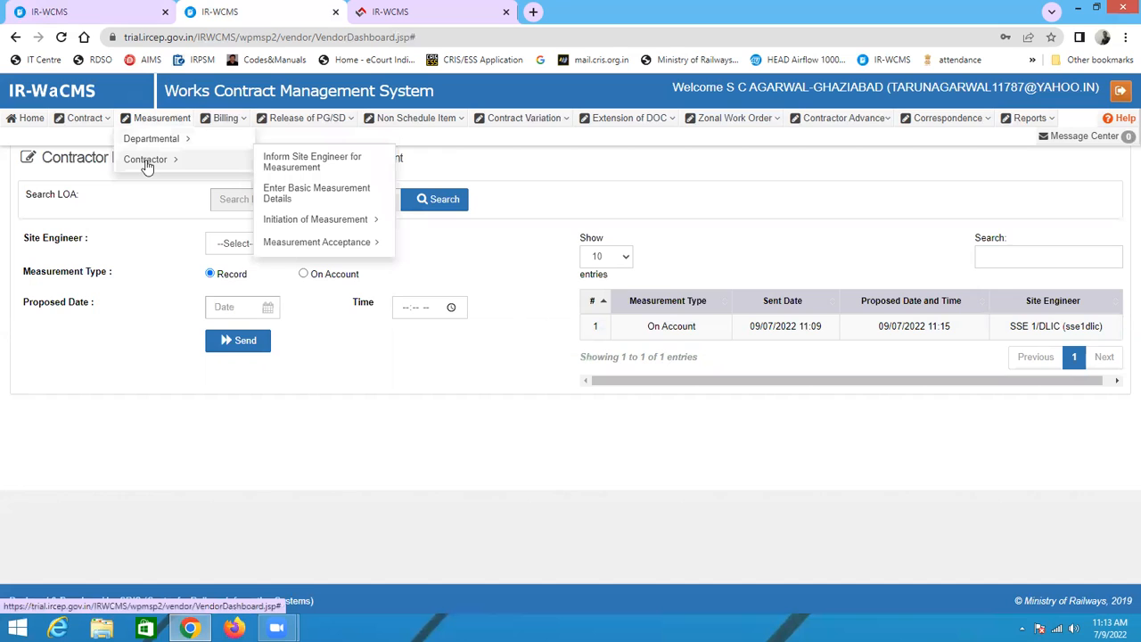
click(335, 199)
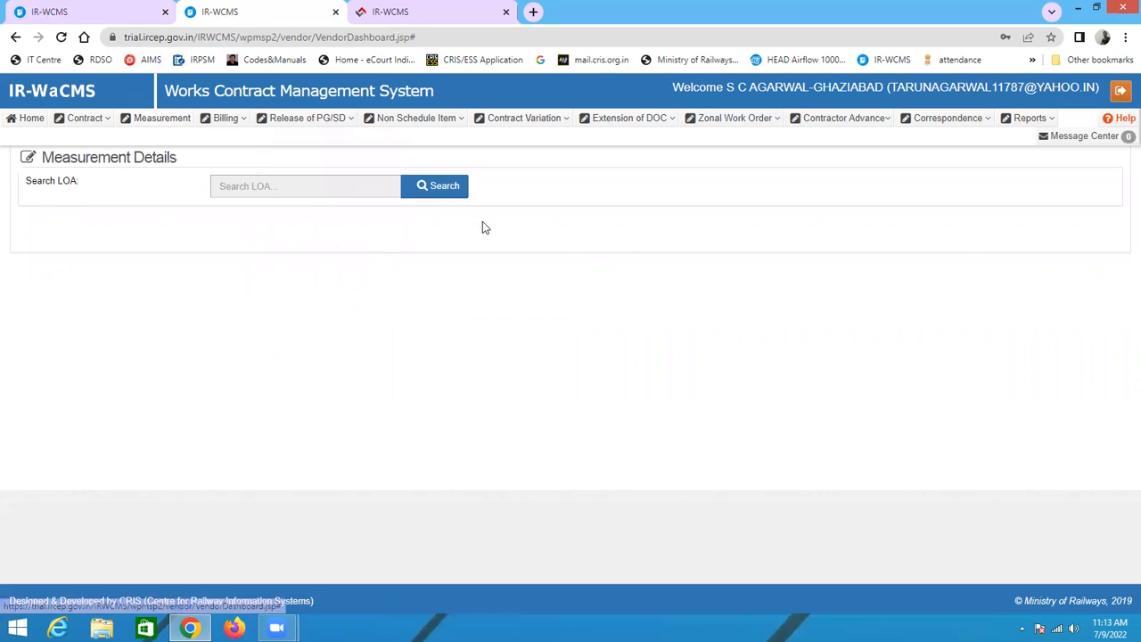
click(451, 192)
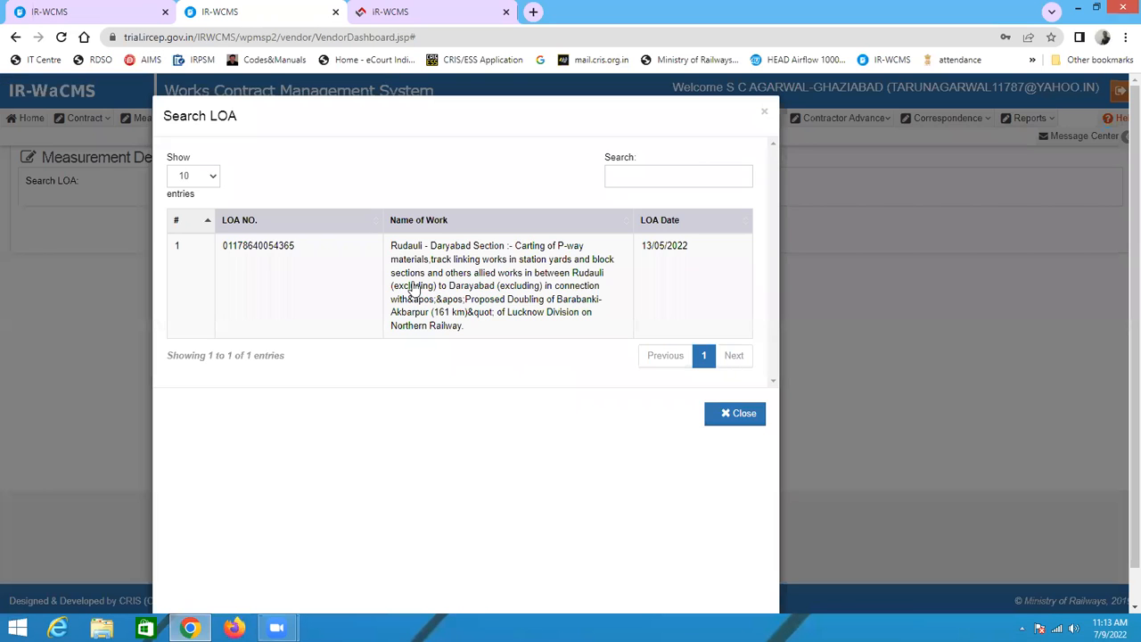
click(412, 282)
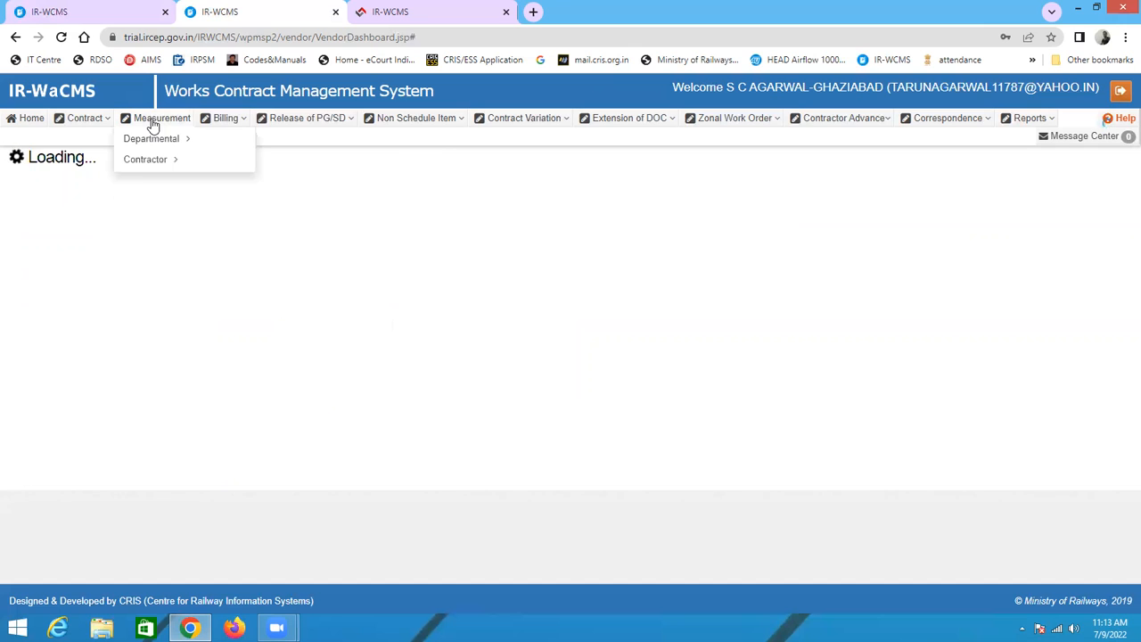
mouse_move(173, 127)
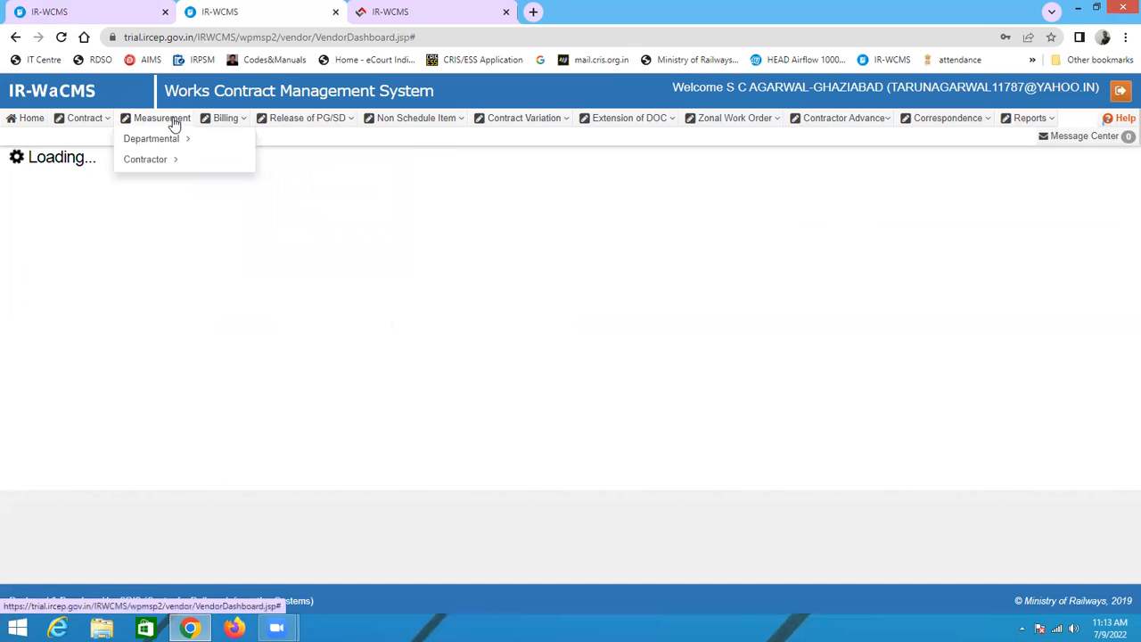
mouse_move(153, 162)
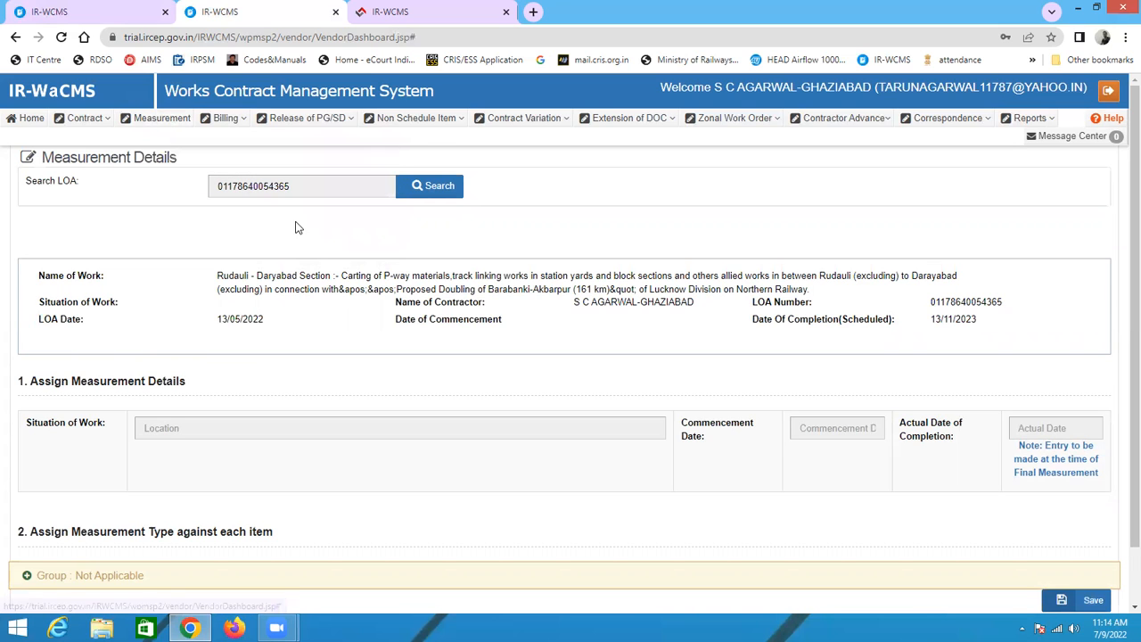
Step: Expand the Not Applicable group and set item NS89B's measurement type to Linear
scroll(370, 429, down, 1)
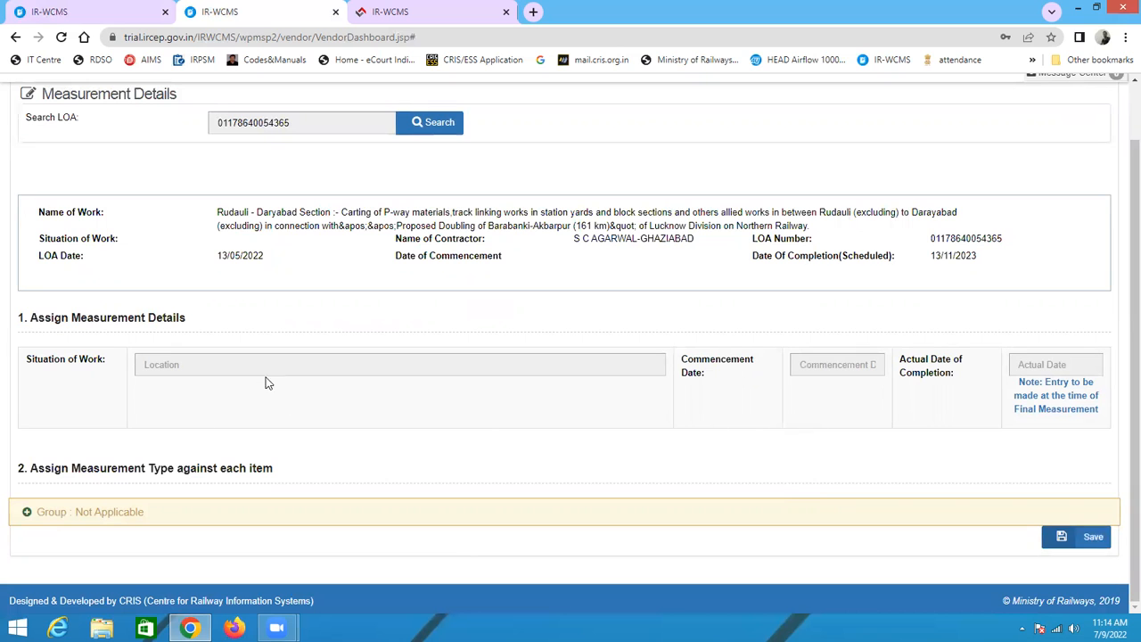
click(28, 514)
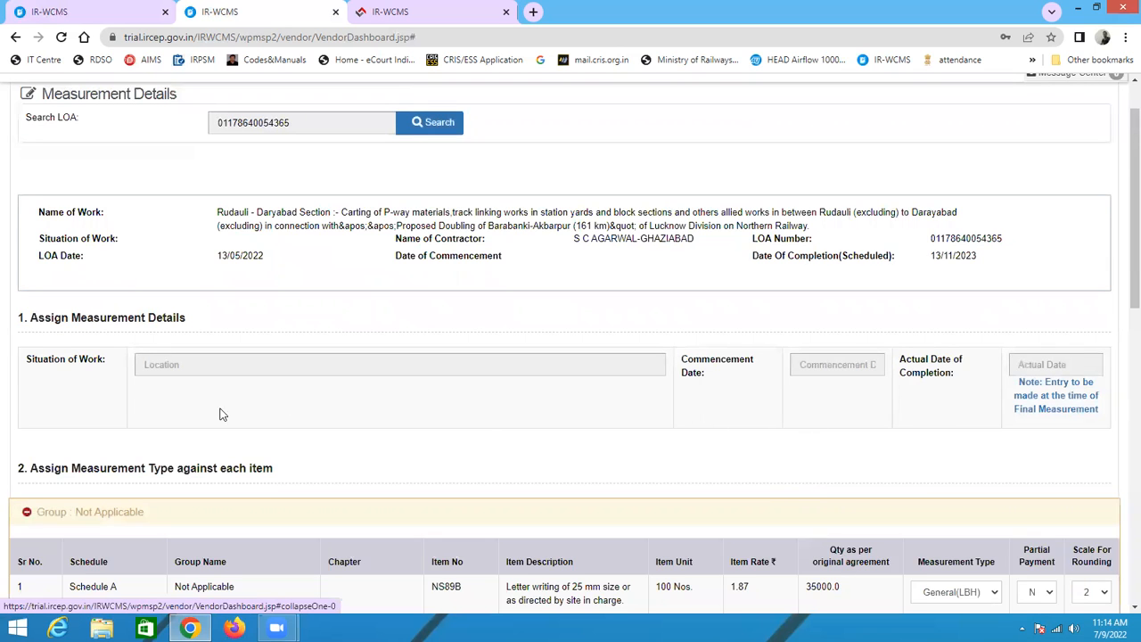
scroll(219, 413, down, 3)
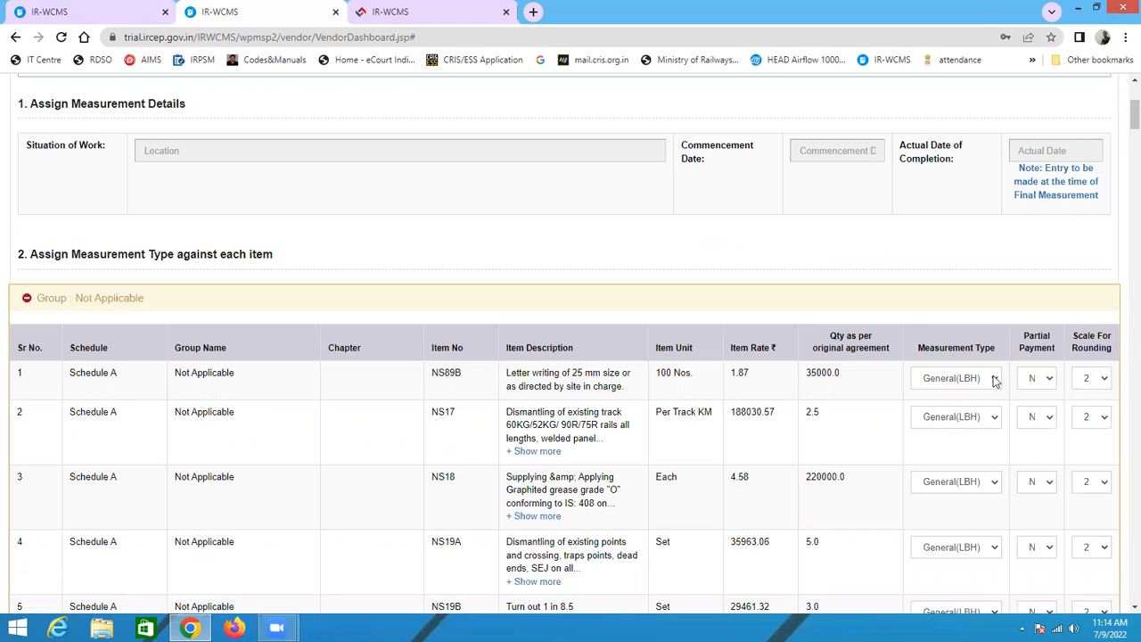
click(995, 378)
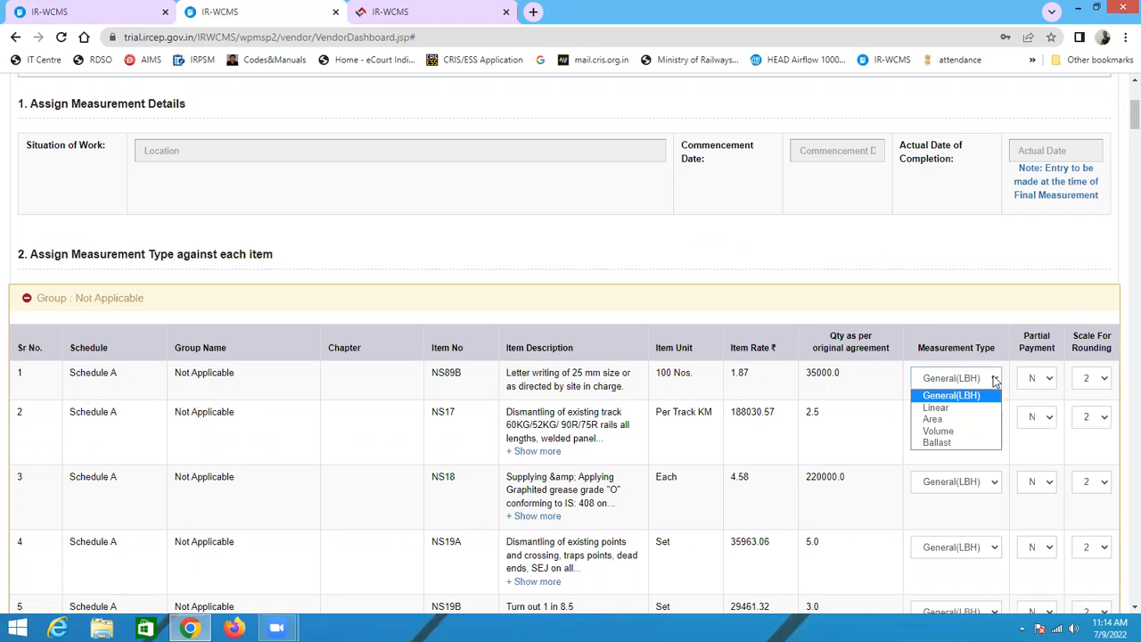
click(967, 421)
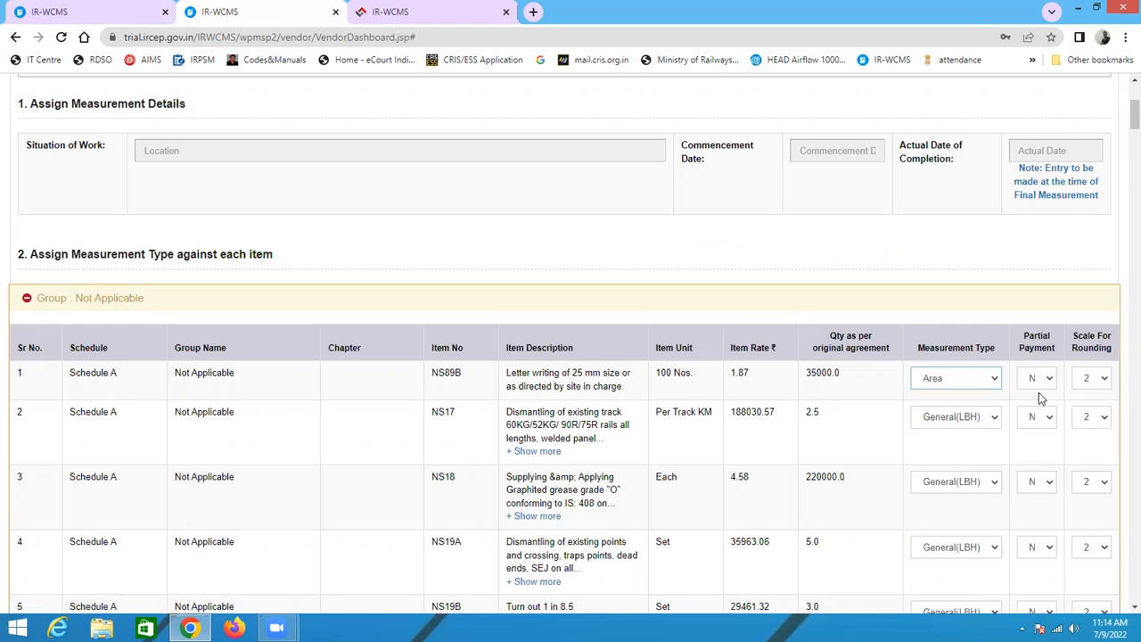
click(955, 378)
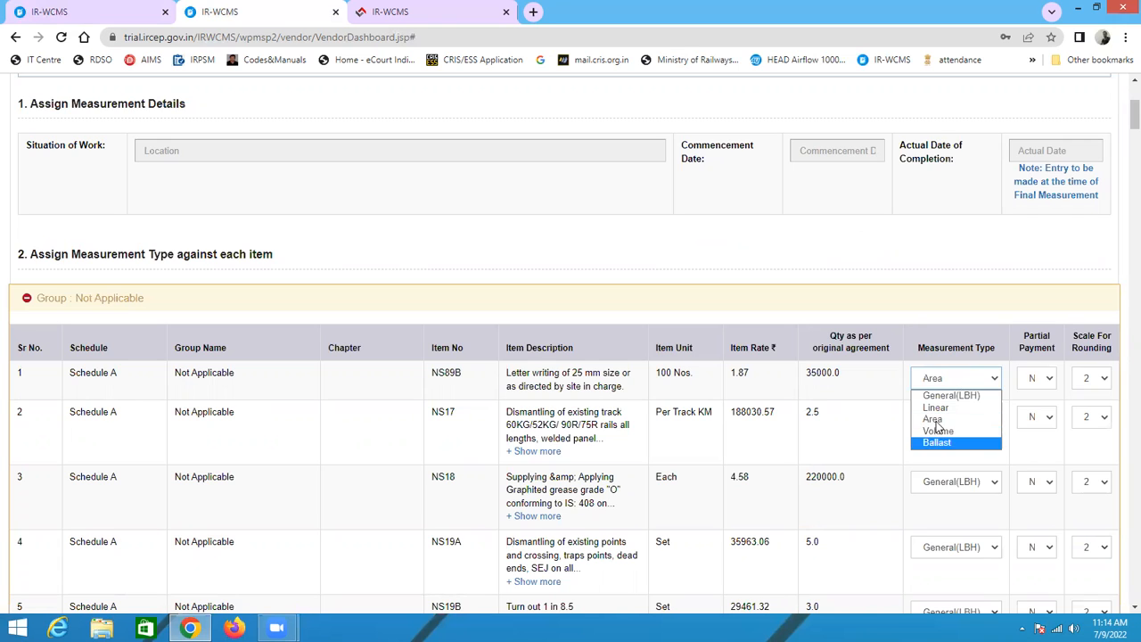
click(936, 408)
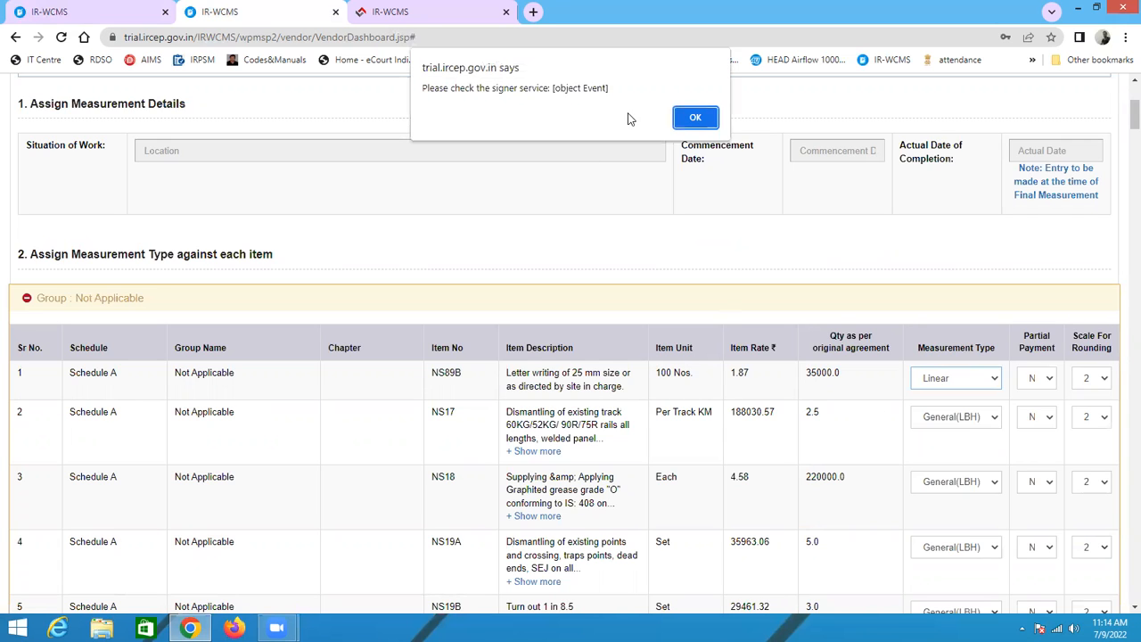
click(695, 117)
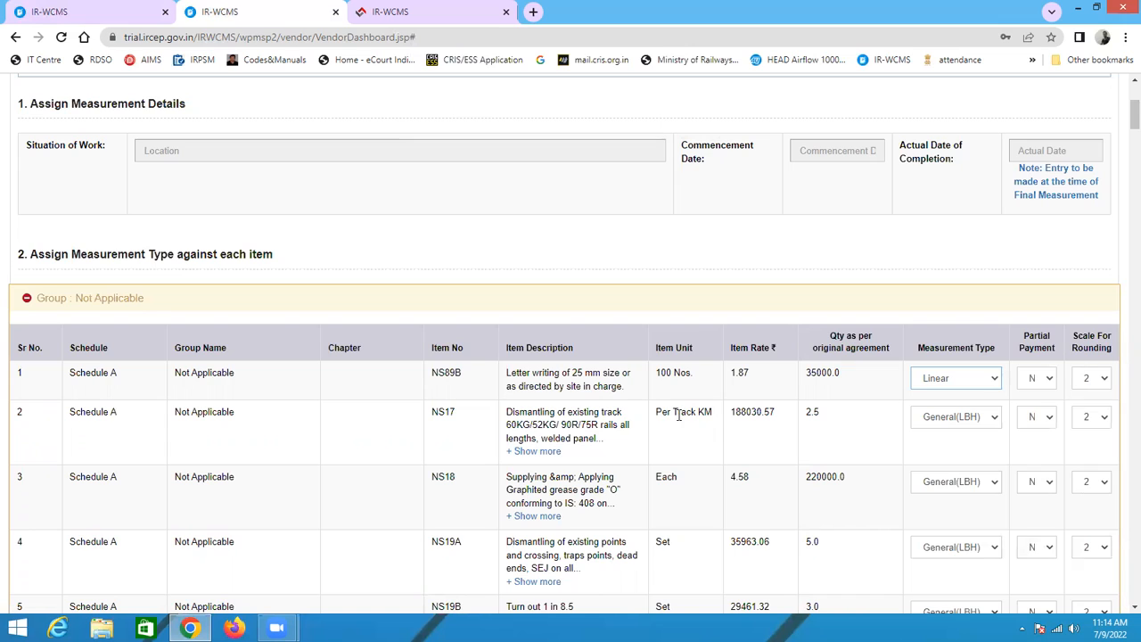
Step: Scroll through the item list to review each item's measurement type, partial payment and rounding settings
click(949, 419)
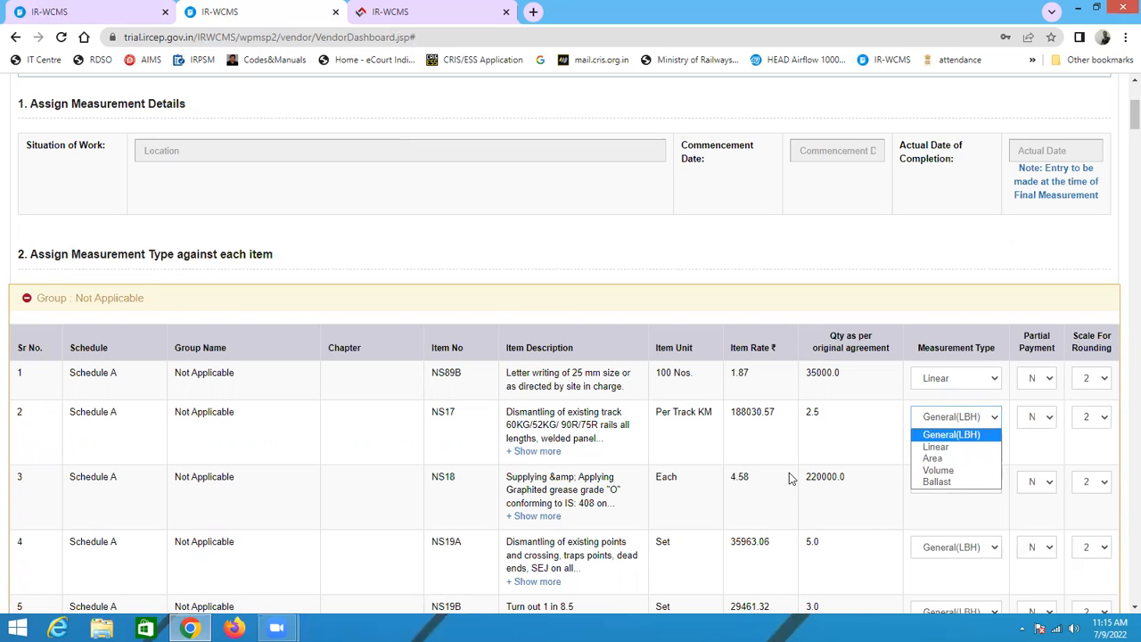
scroll(796, 471, down, 3)
scroll(796, 471, down, 5)
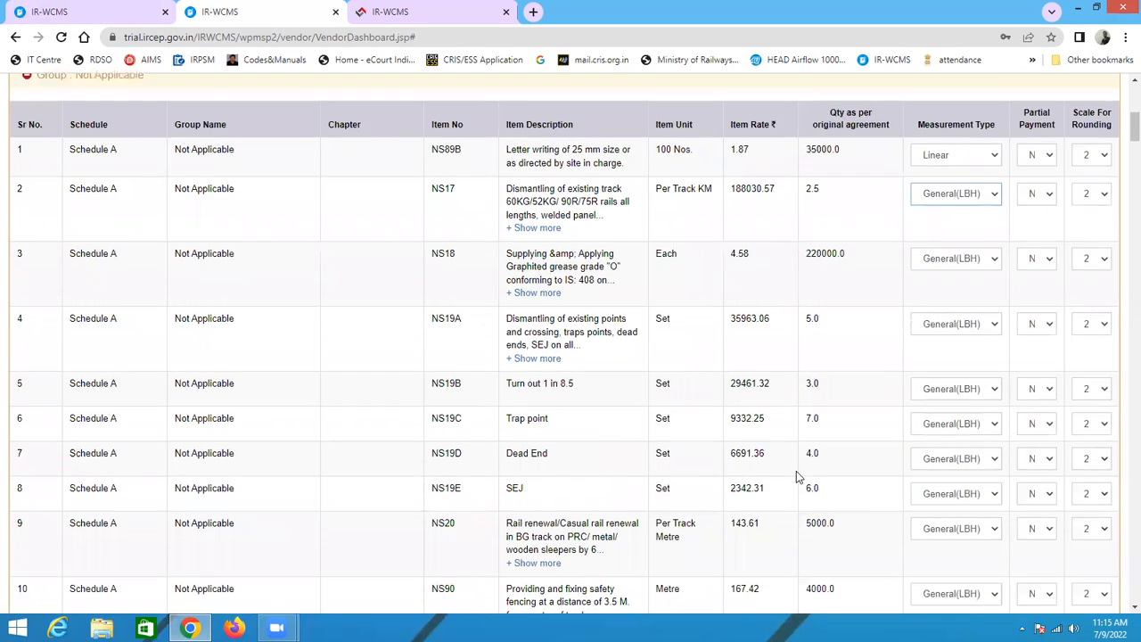
scroll(796, 471, down, 9)
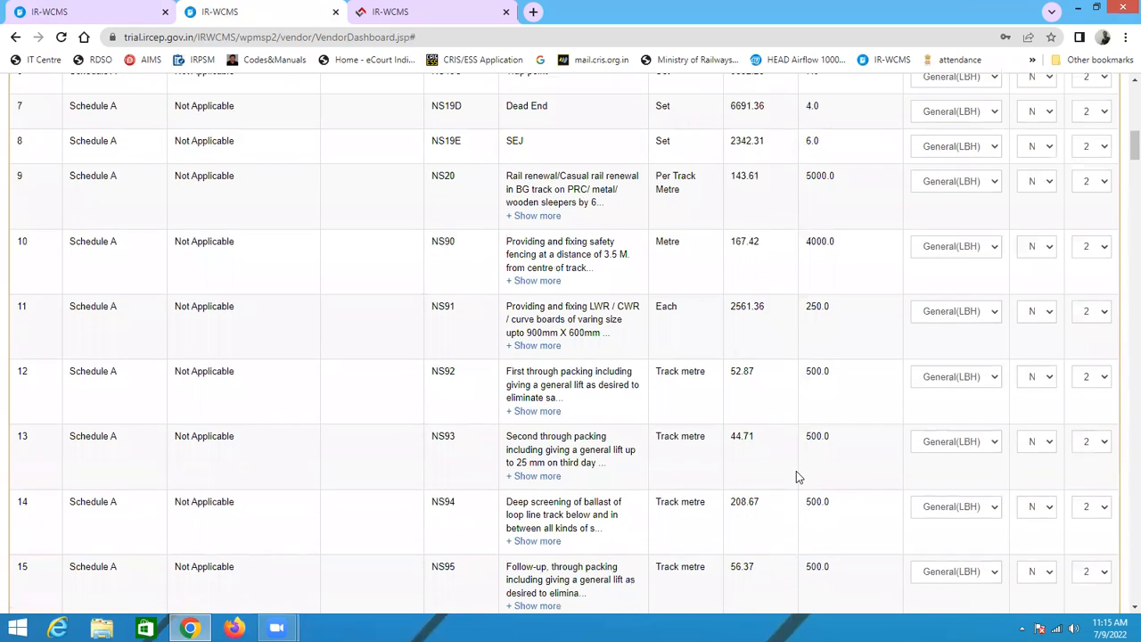
scroll(796, 471, down, 7)
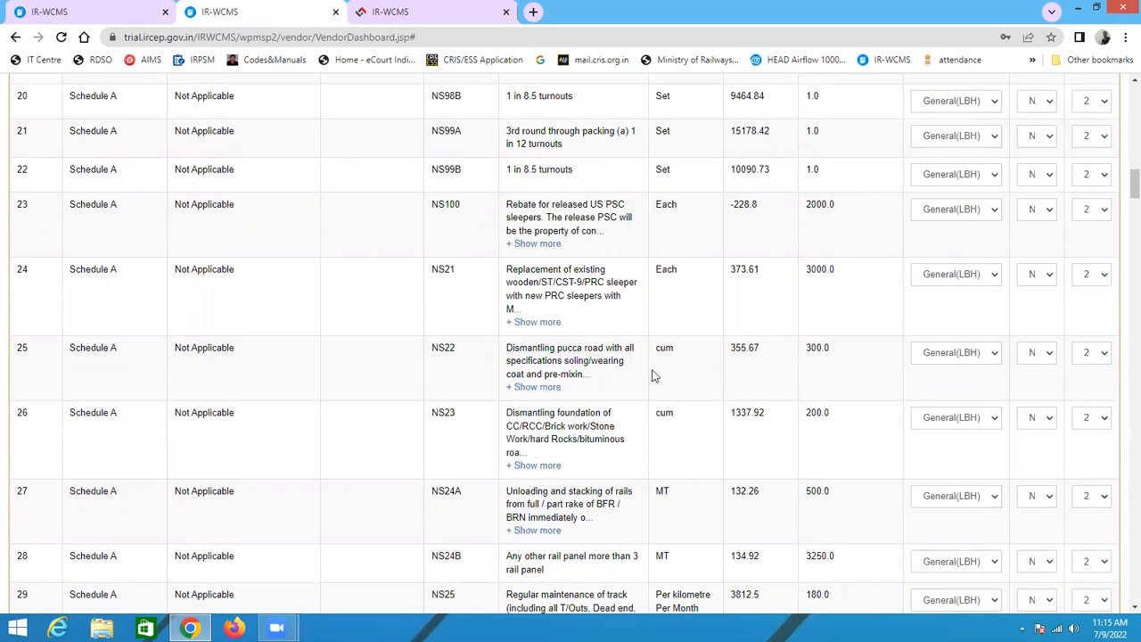
scroll(980, 379, up, 2)
scroll(980, 392, up, 12)
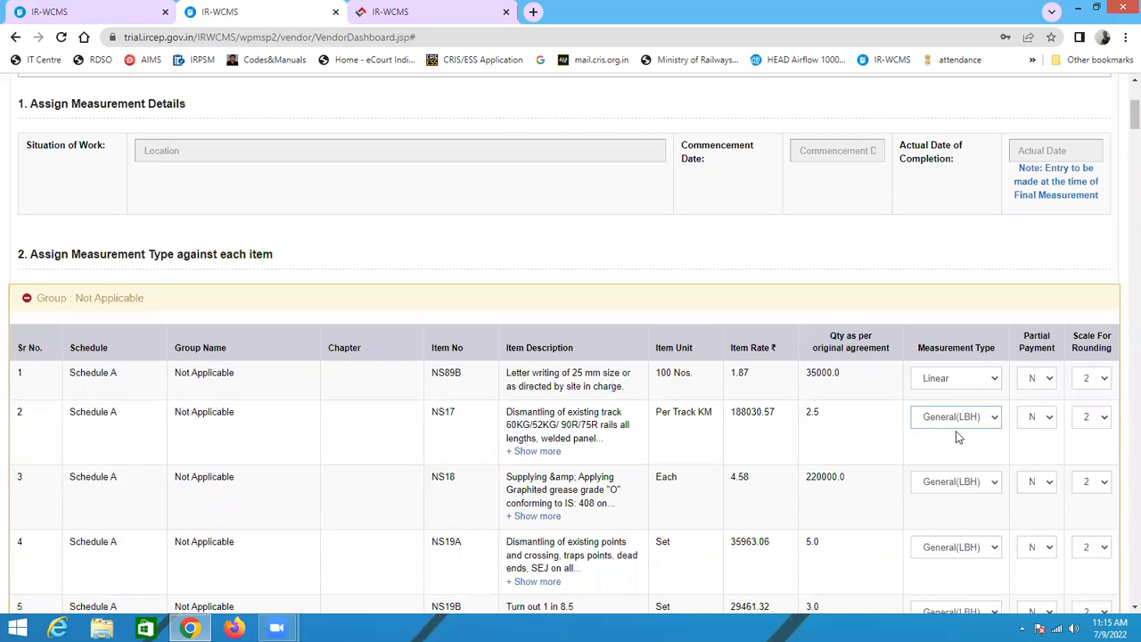
scroll(958, 436, down, 5)
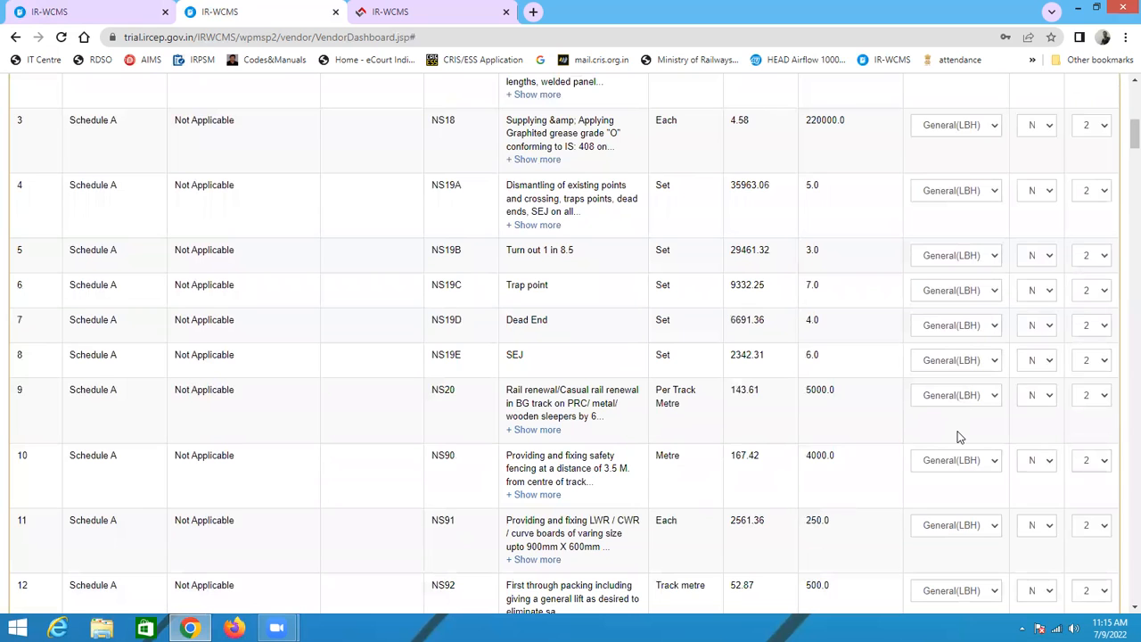
scroll(958, 436, down, 3)
scroll(958, 437, down, 5)
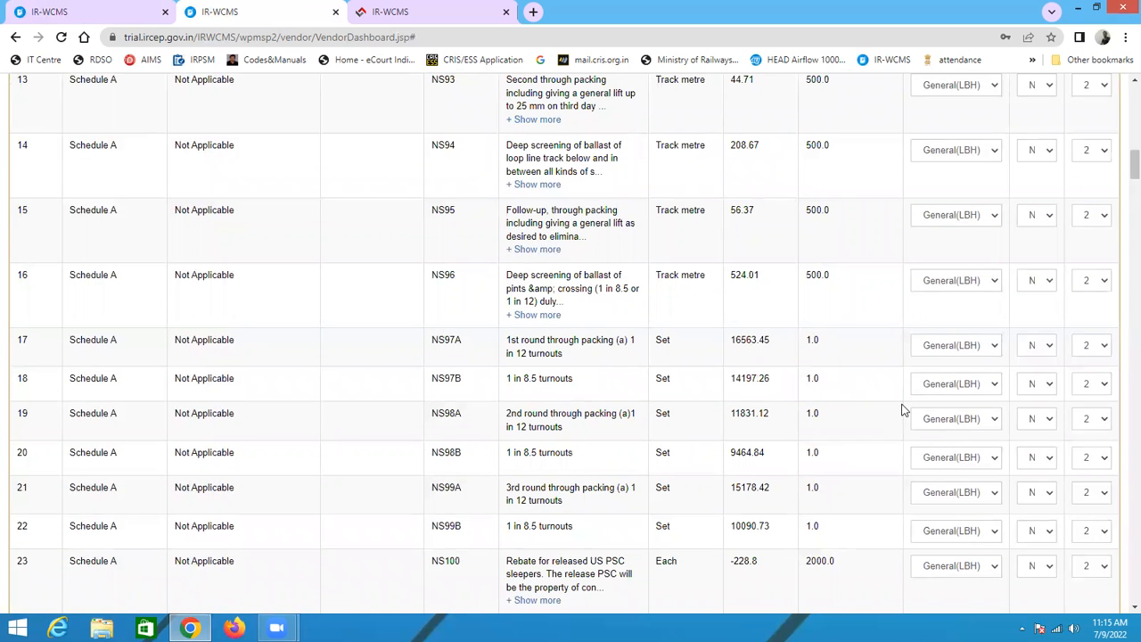
Step: Set item NS89B's partial payment to Y and its rounding scale to 2
scroll(815, 517, down, 5)
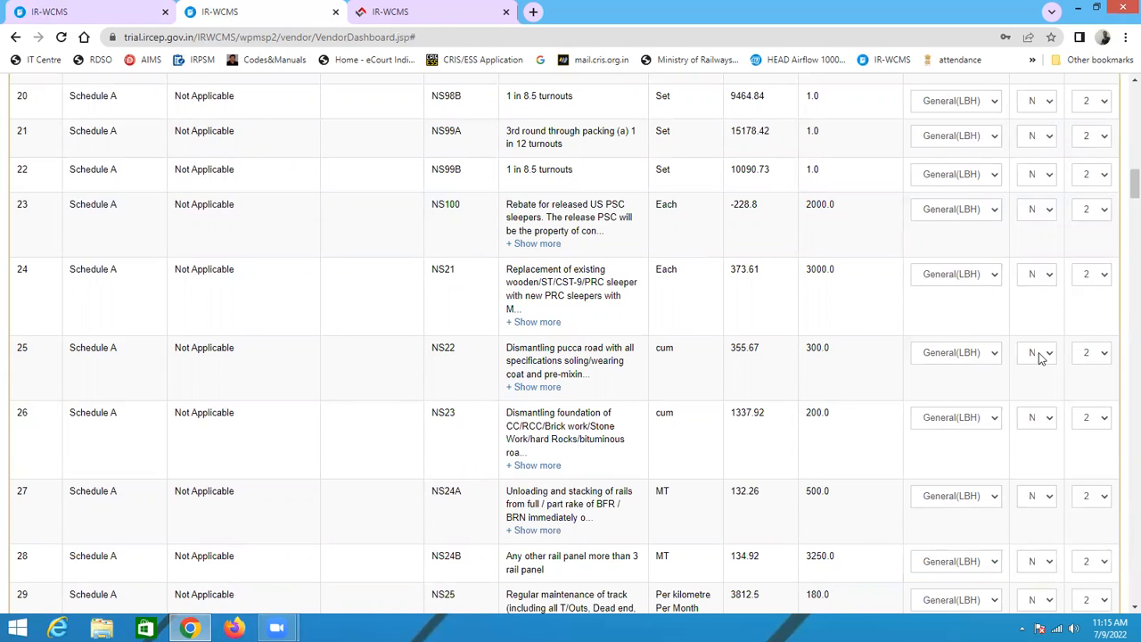
scroll(1057, 321, up, 8)
scroll(1057, 303, up, 5)
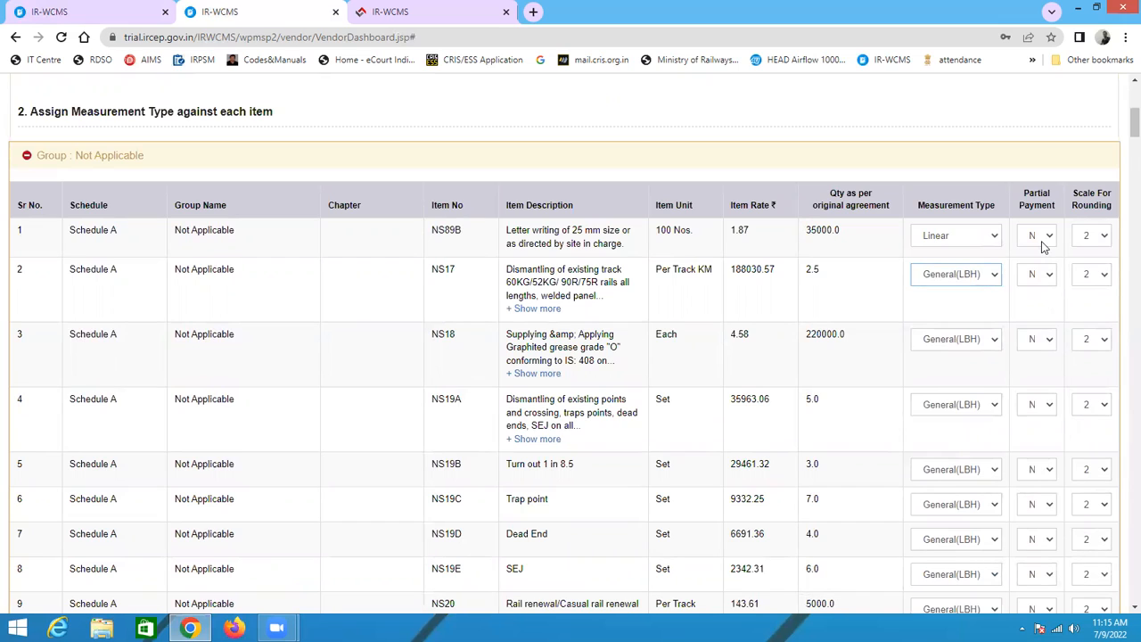
click(1041, 237)
click(1043, 257)
click(1034, 235)
click(1037, 268)
click(1096, 246)
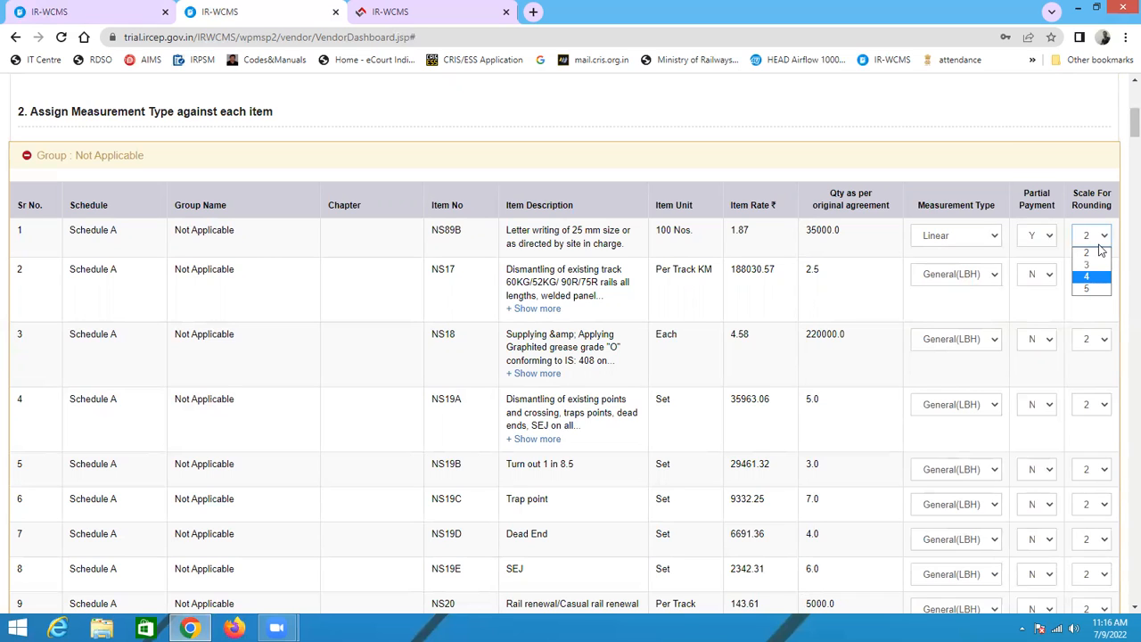
click(1102, 257)
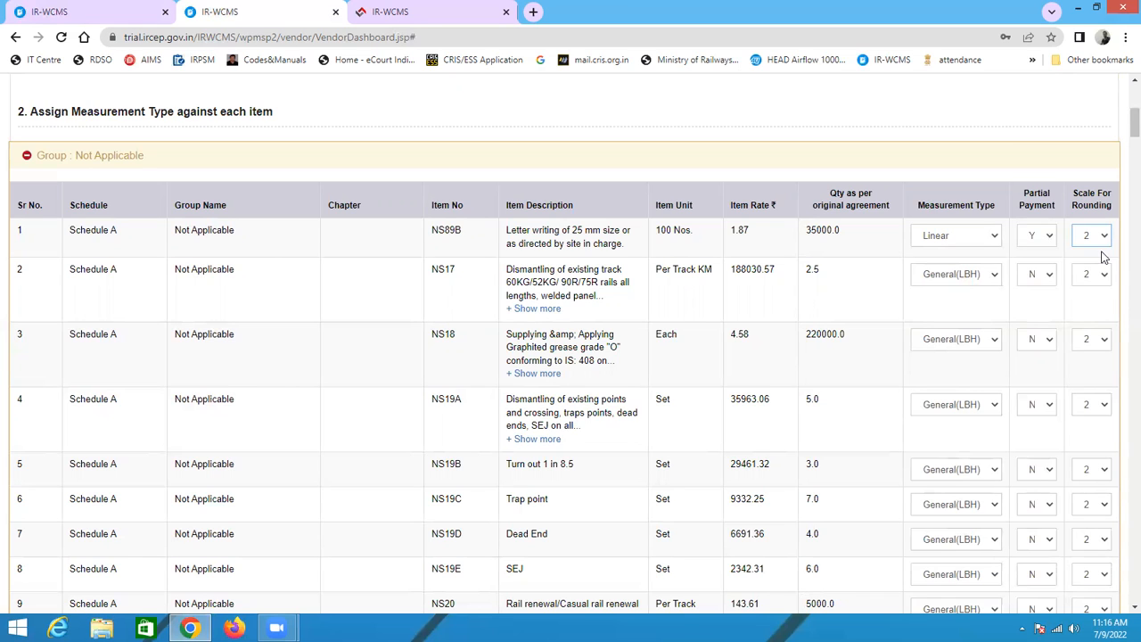
Step: Set item NS22's partial payment to YES
scroll(853, 374, down, 4)
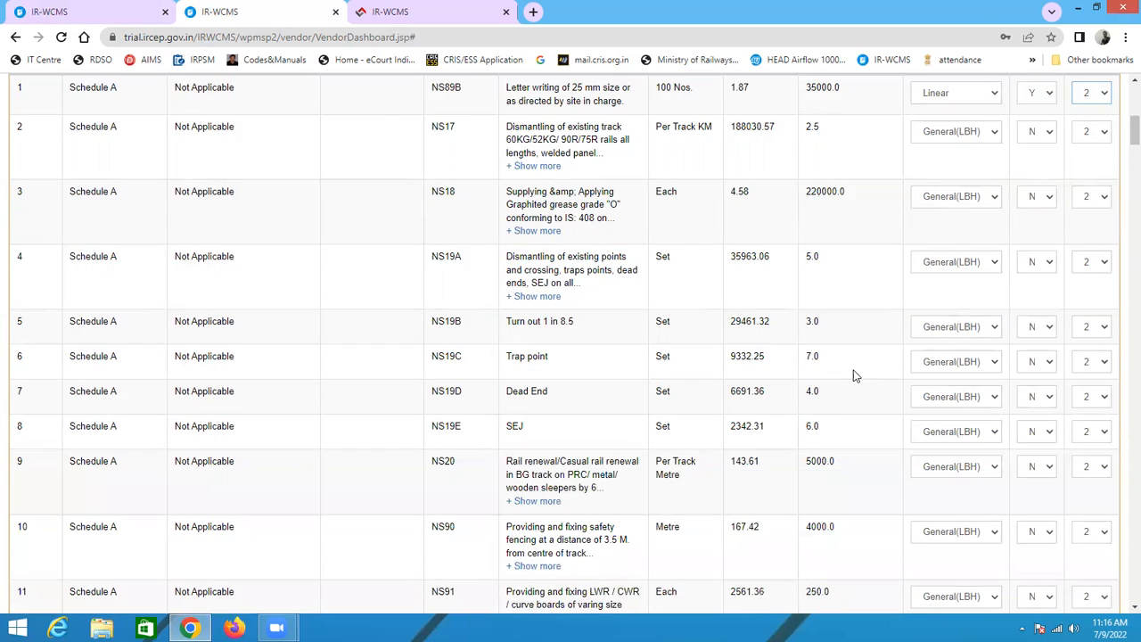
scroll(860, 413, down, 7)
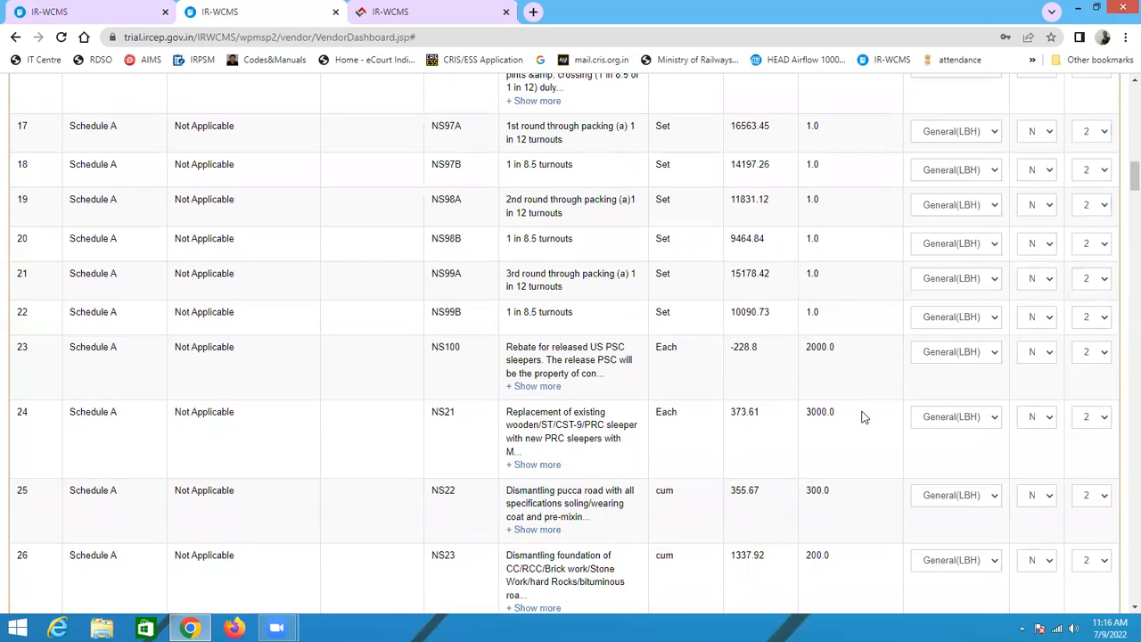
scroll(657, 452, up, 12)
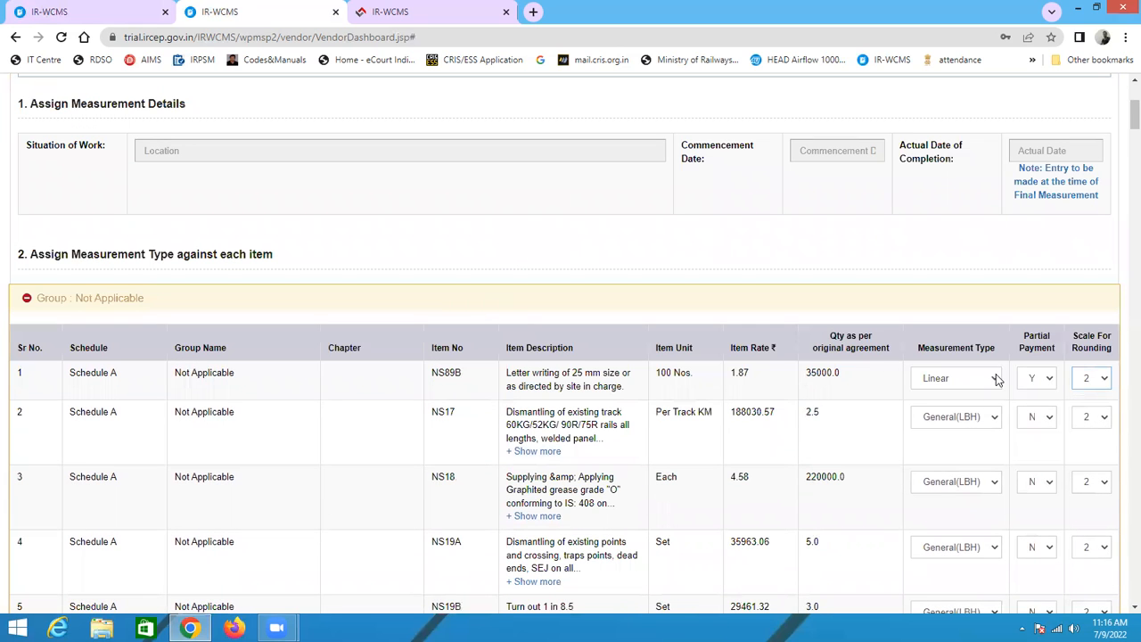
scroll(1100, 381, down, 2)
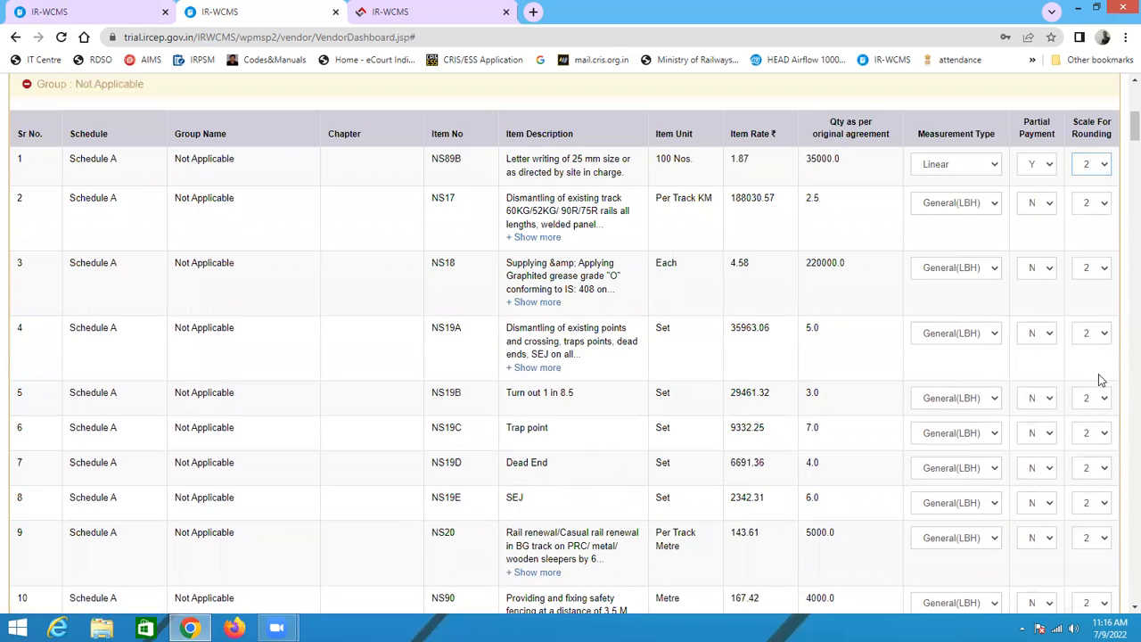
scroll(841, 433, down, 8)
scroll(567, 452, down, 2)
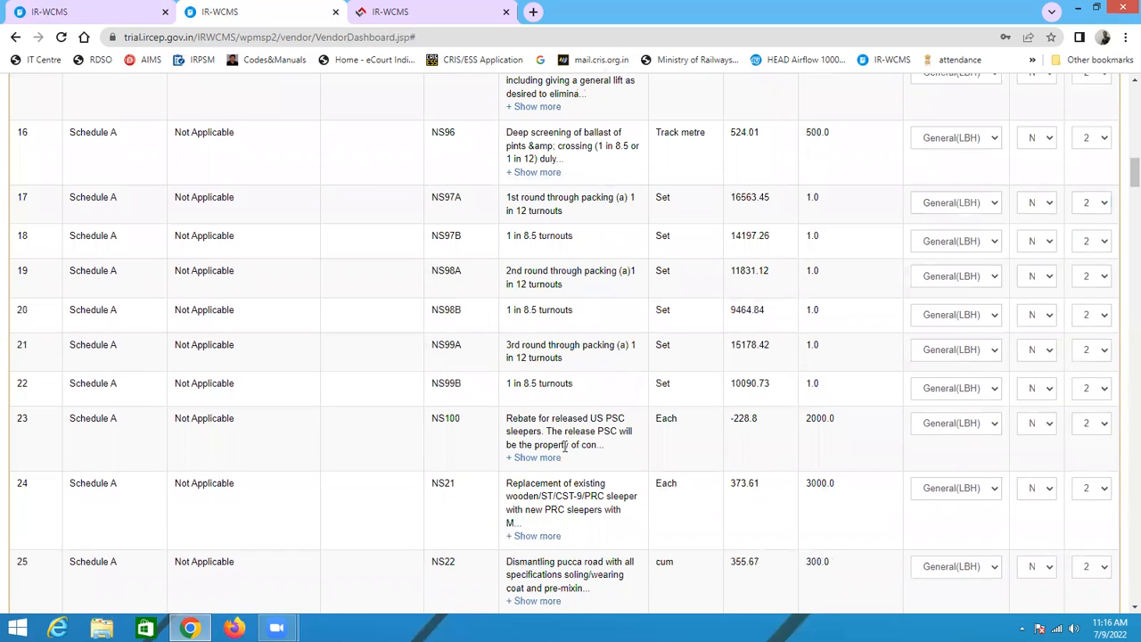
scroll(611, 509, down, 2)
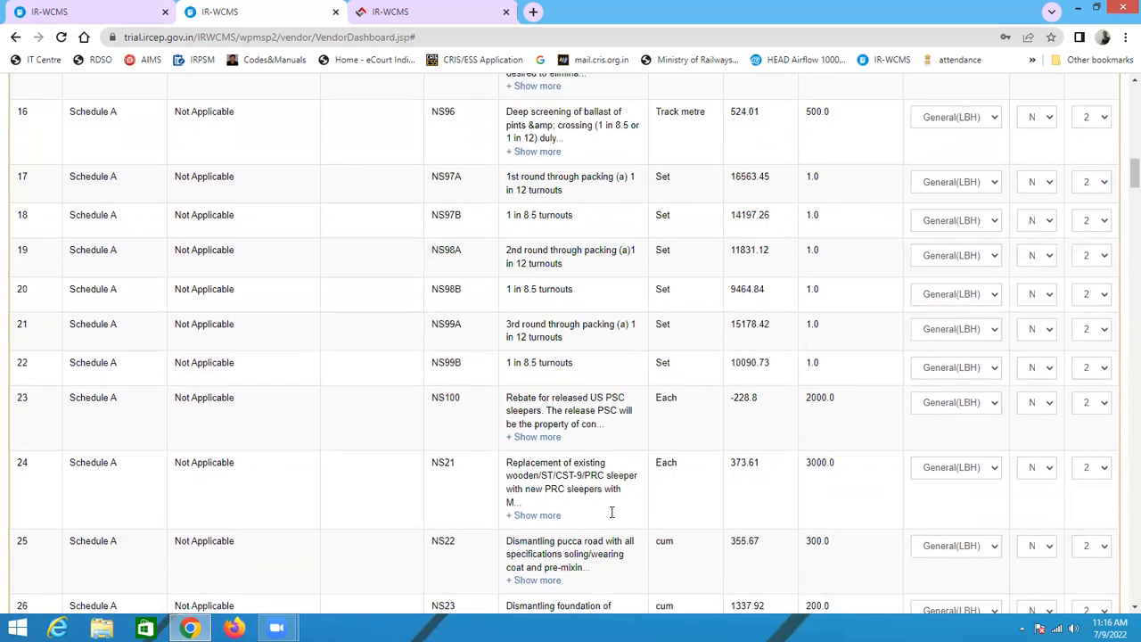
click(1048, 429)
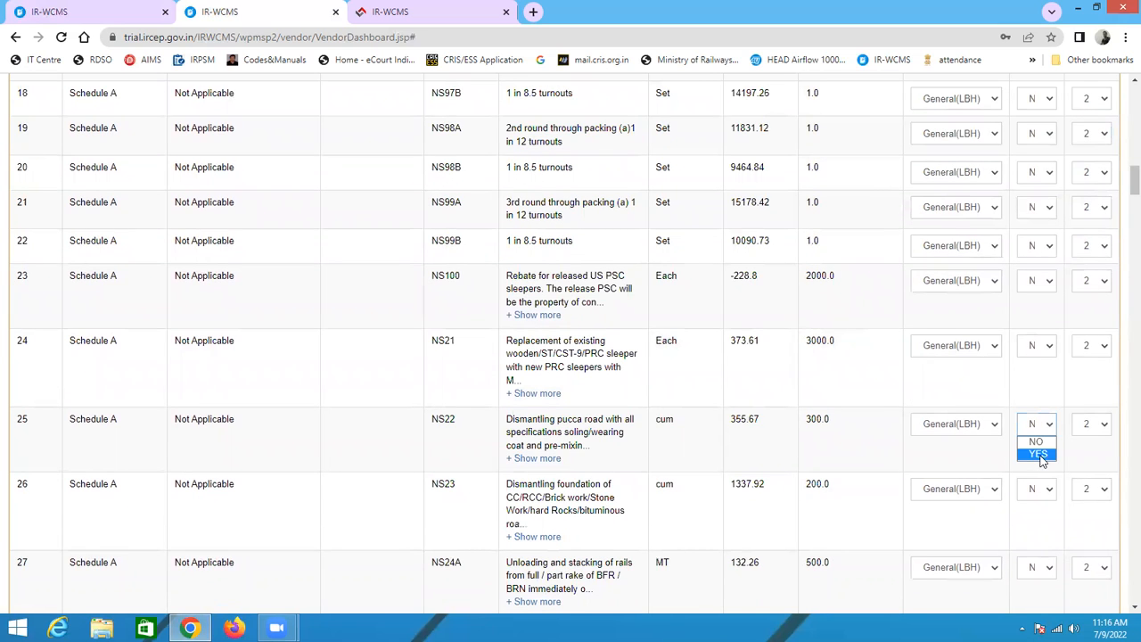
click(1041, 456)
click(1040, 424)
Step: Save the measurement type assignments for the LOA items
scroll(1006, 489, down, 20)
scroll(263, 587, down, 20)
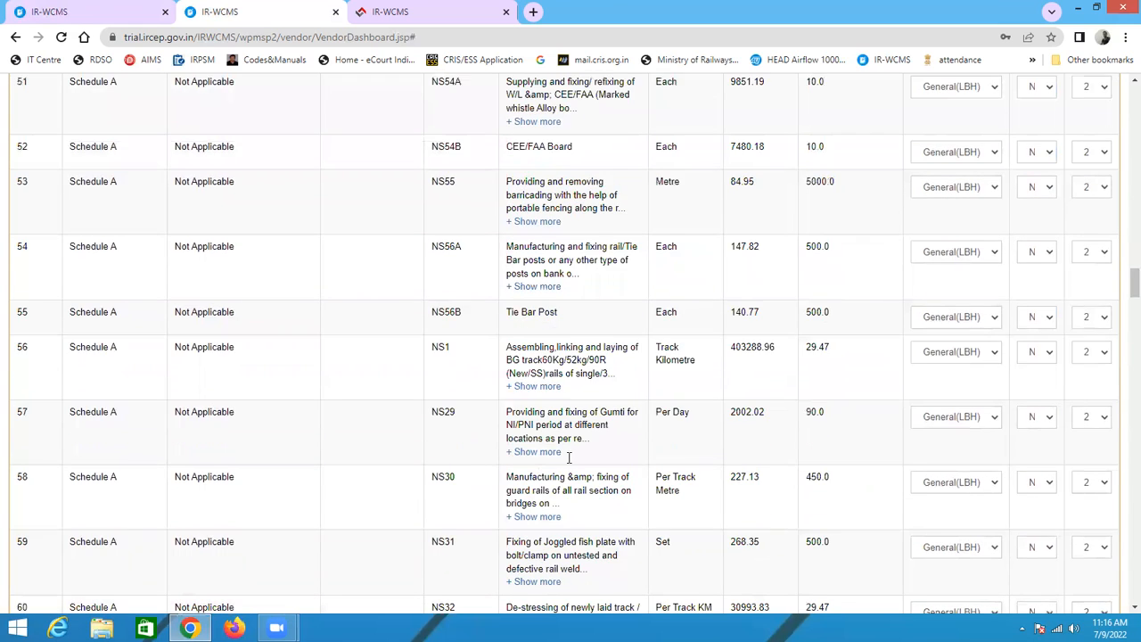
drag(1121, 432, 1121, 596)
scroll(1121, 596, down, 2)
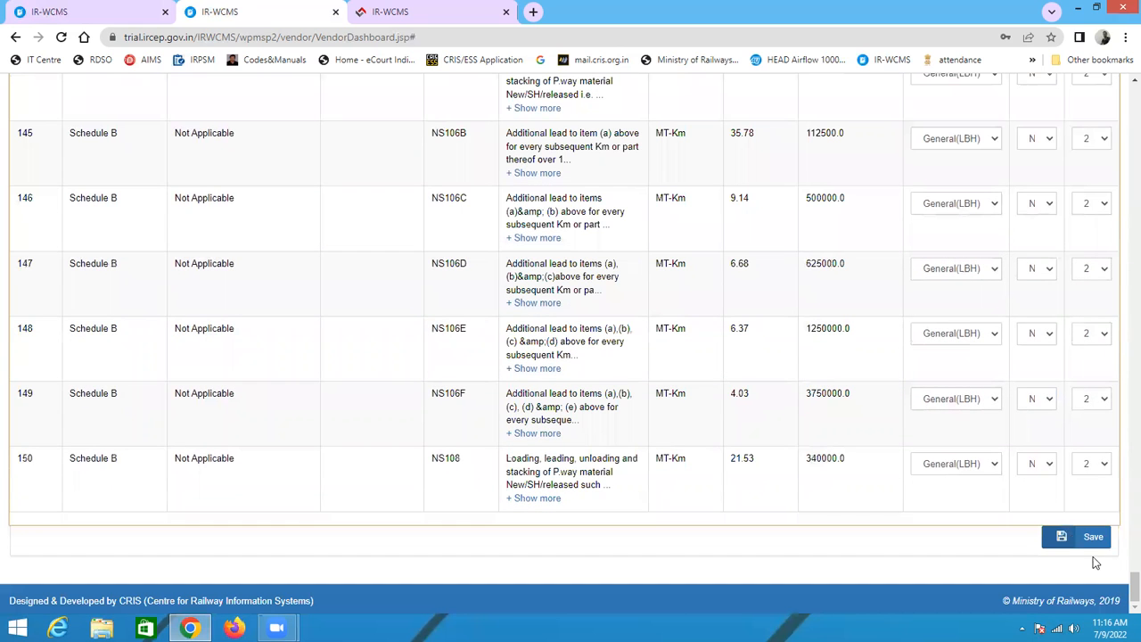
click(1074, 538)
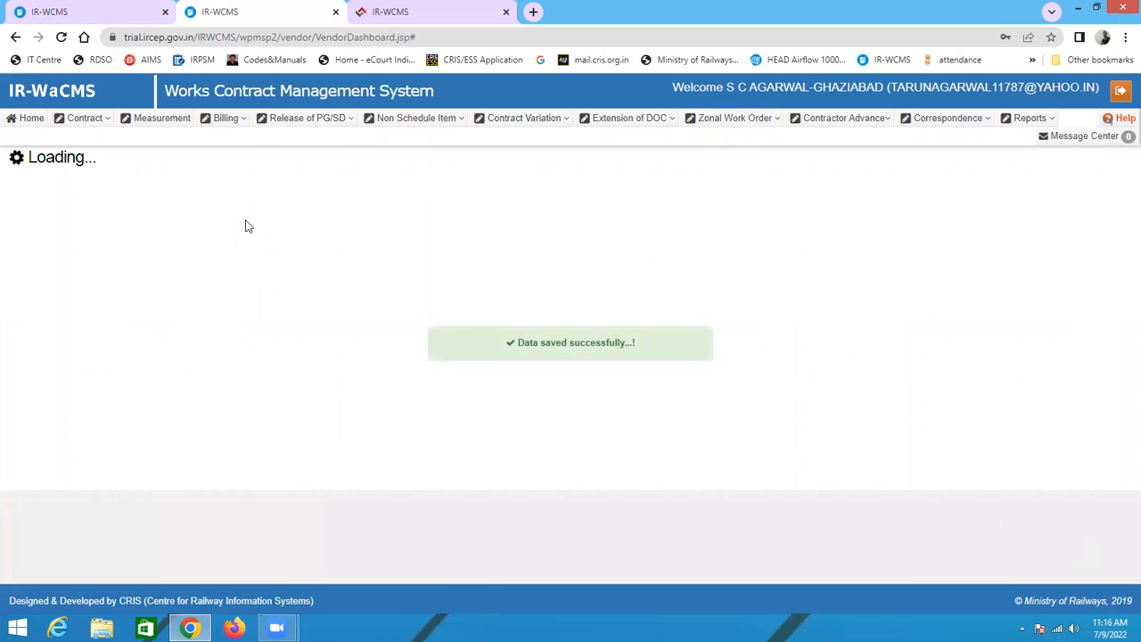
click(145, 121)
mouse_move(150, 165)
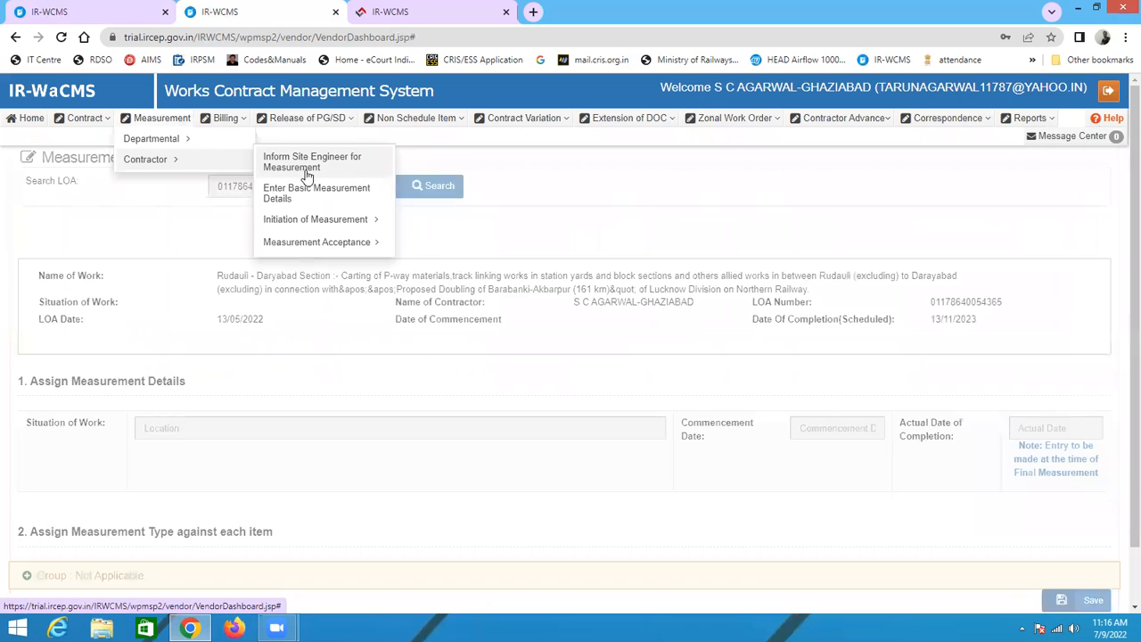
mouse_move(311, 221)
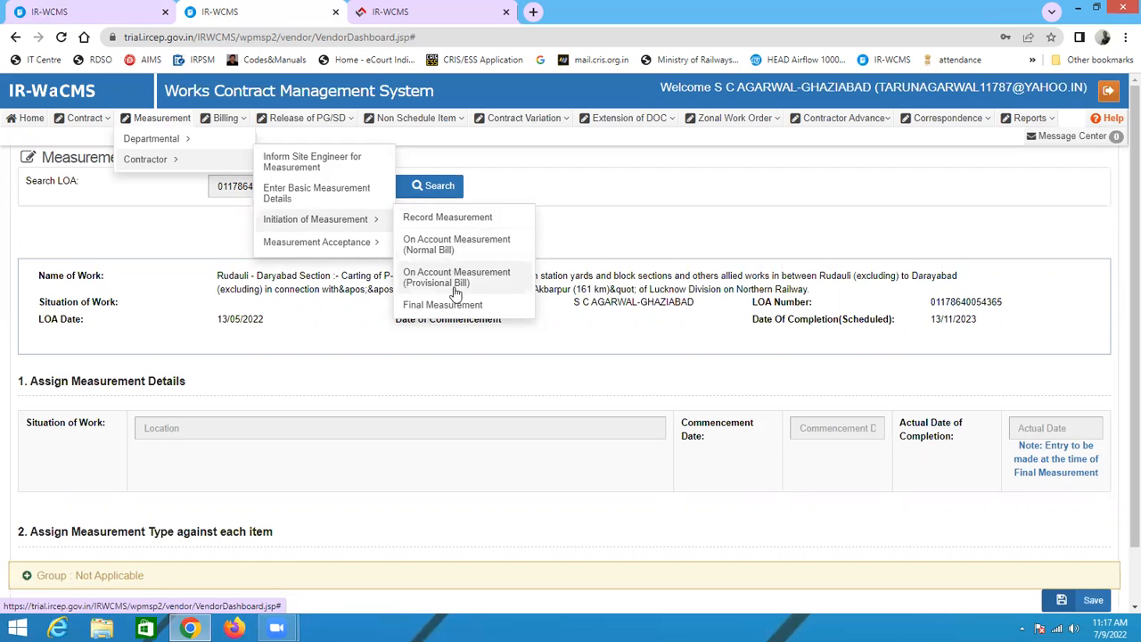
click(430, 248)
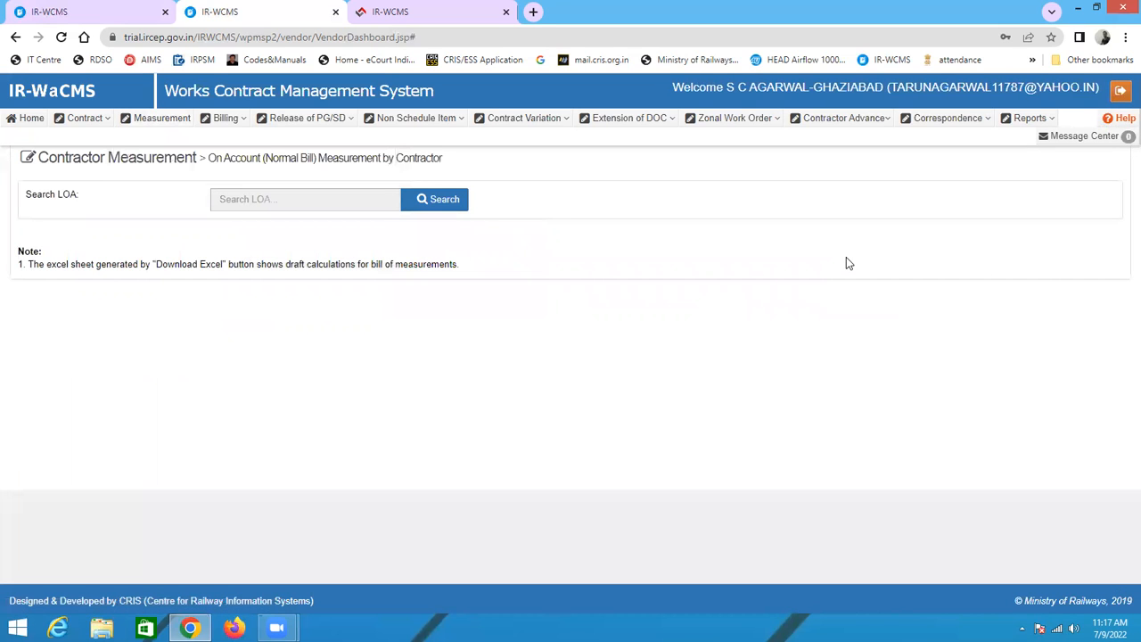
click(442, 213)
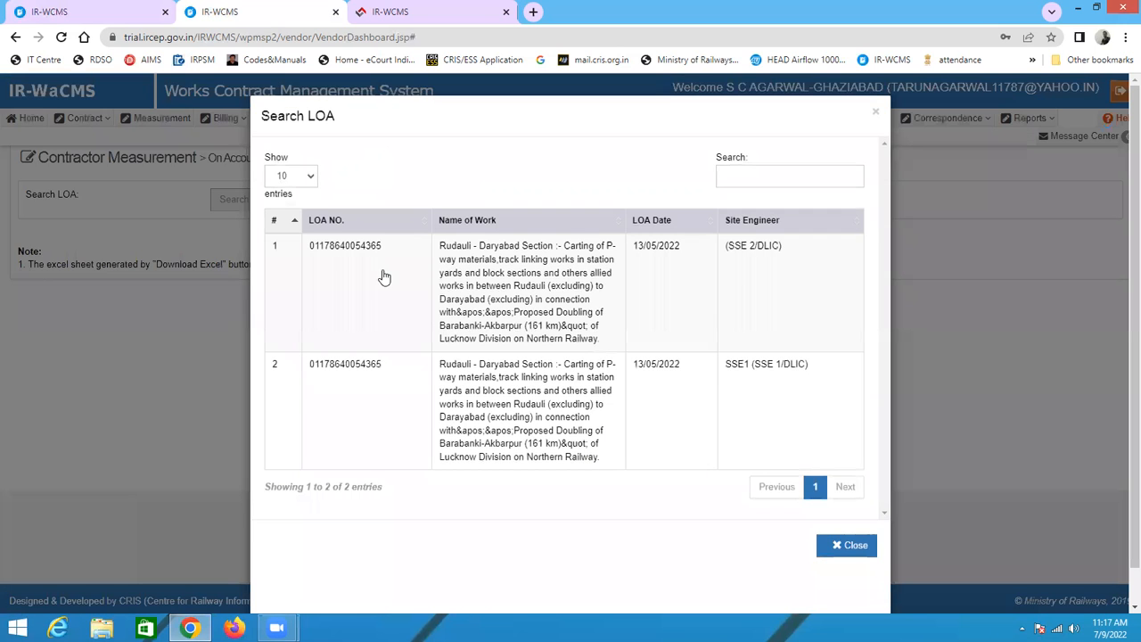
click(380, 263)
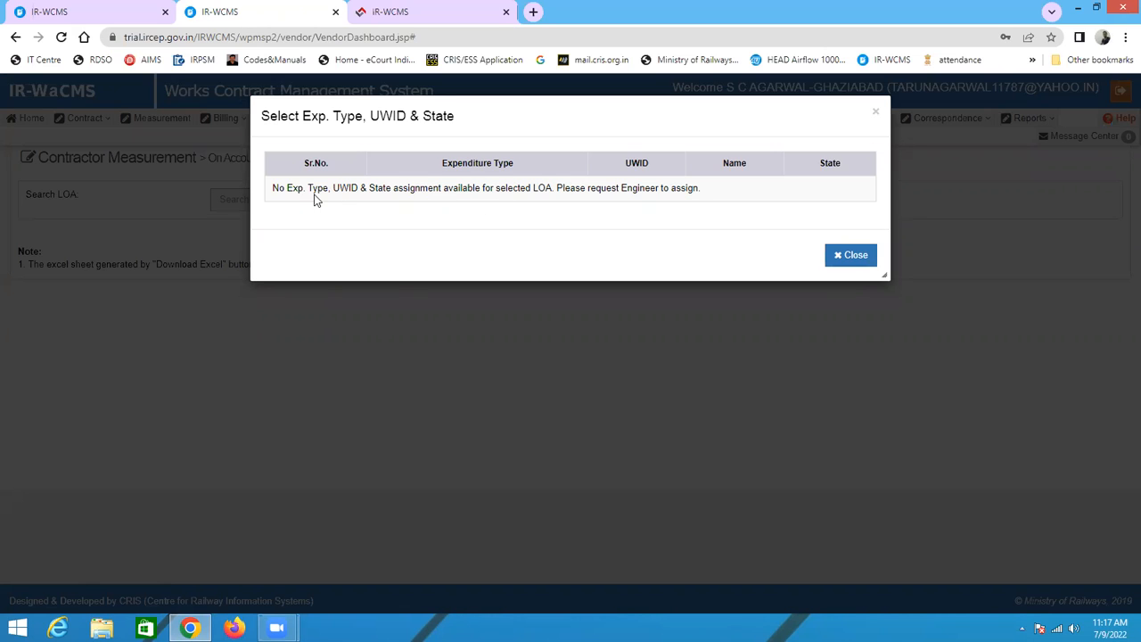
click(856, 262)
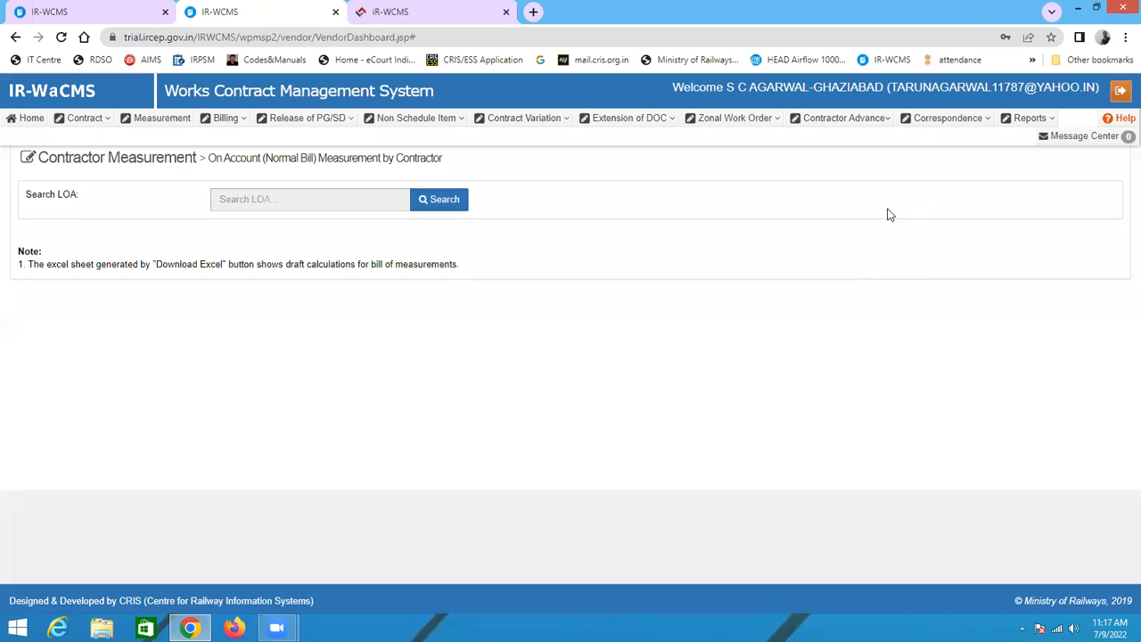
Step: Sign out of the contractor account and go to the IR-WCMS login page
click(1120, 92)
click(838, 333)
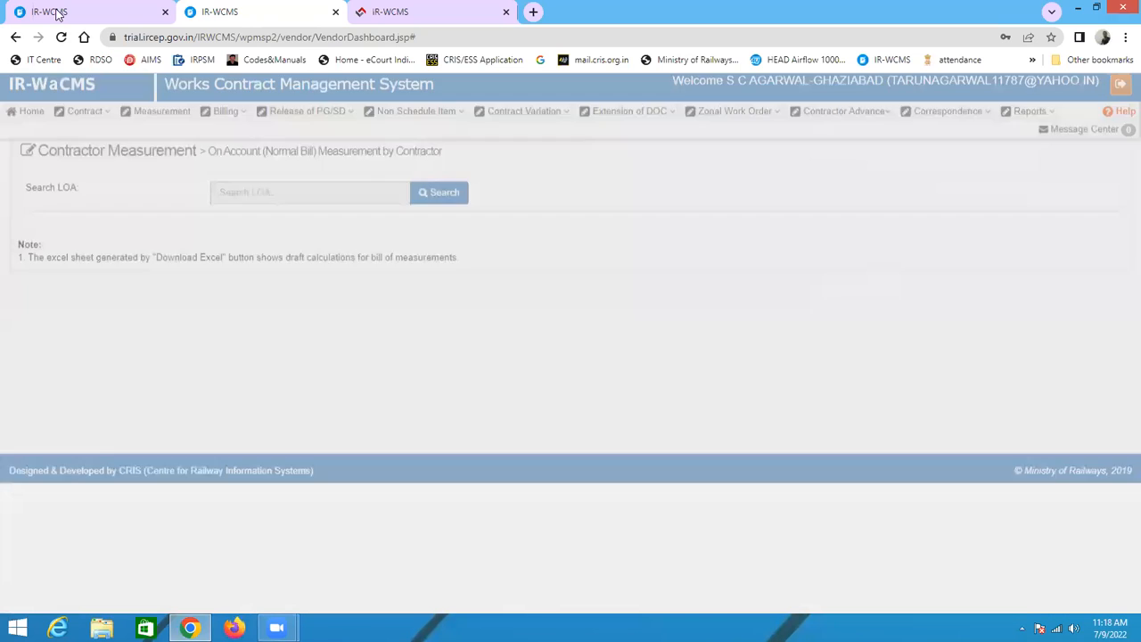
scroll(905, 399, up, 2)
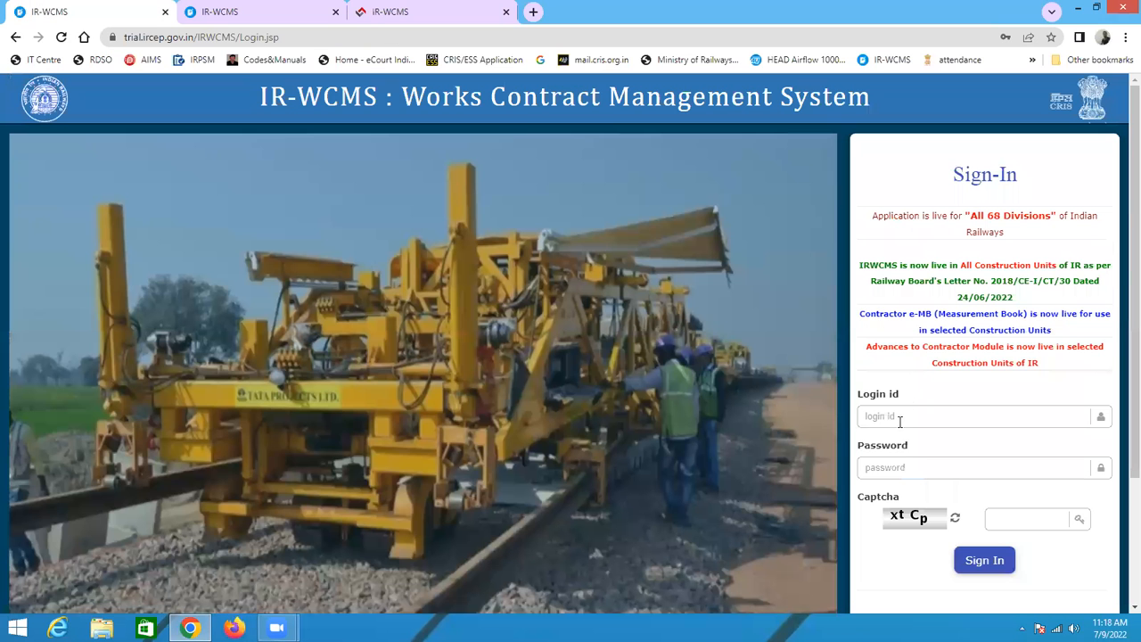
Step: Enter the login id ce1dlic
click(899, 423)
text(C)
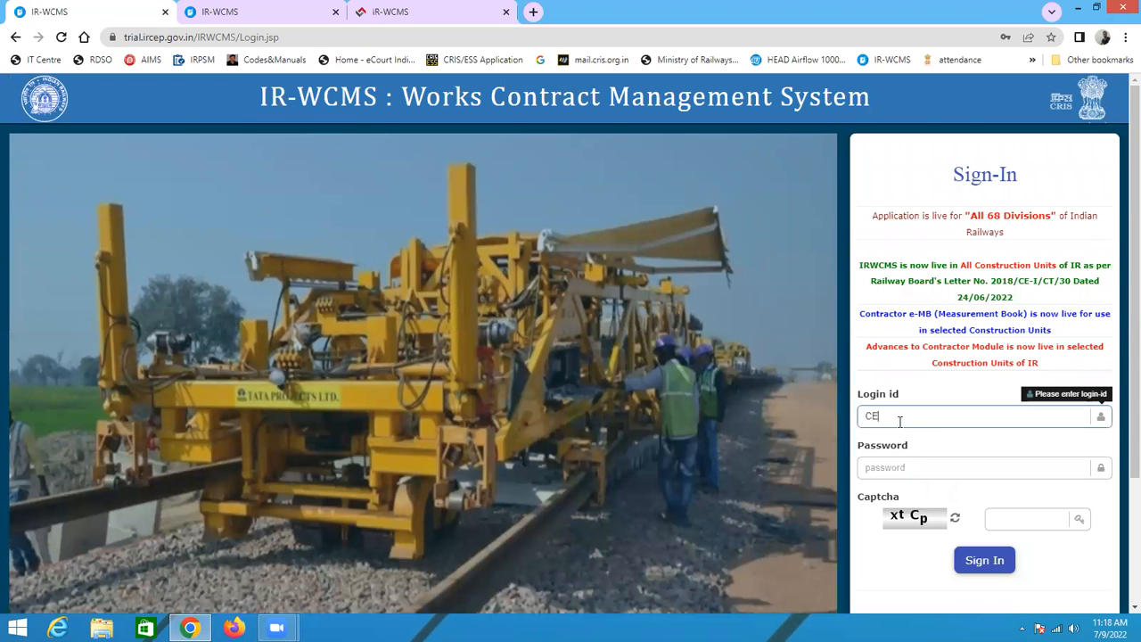
text(E)
key(BackSpace)
key(BackSpace)
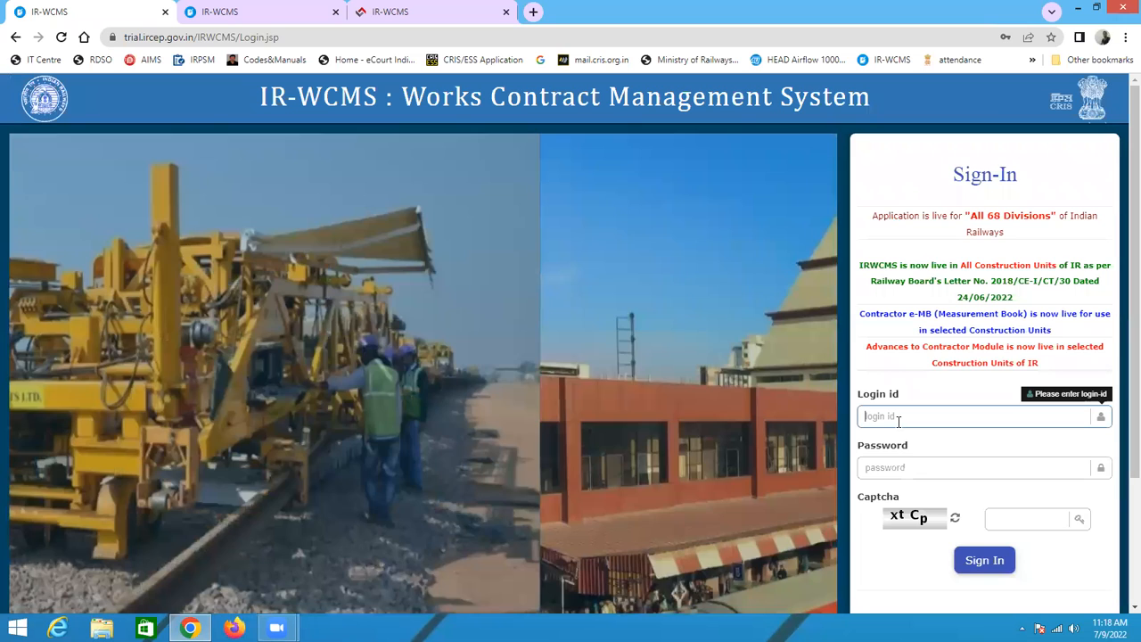
text(C)
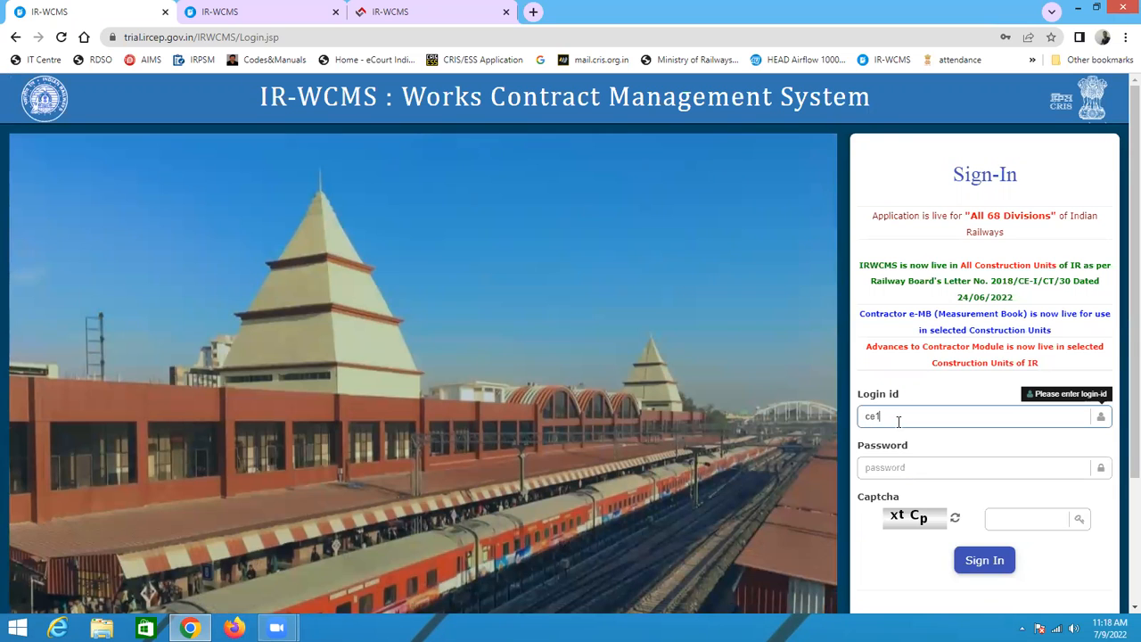
text(e1d)
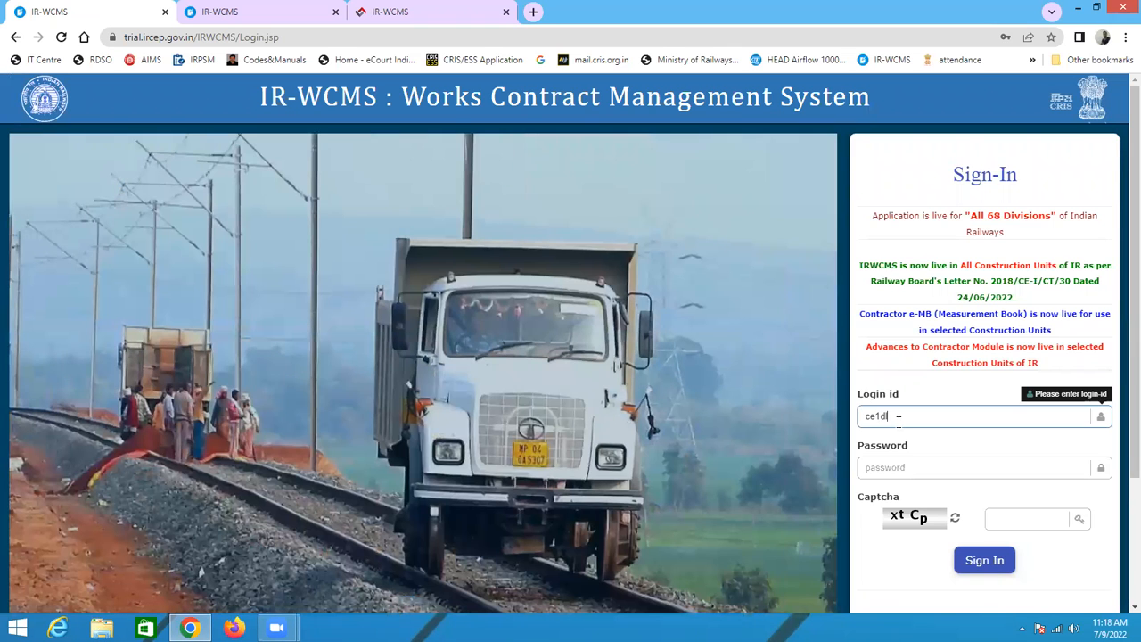
text(lic)
Step: Try to sign in with the account password and the captcha xtCp
click(927, 467)
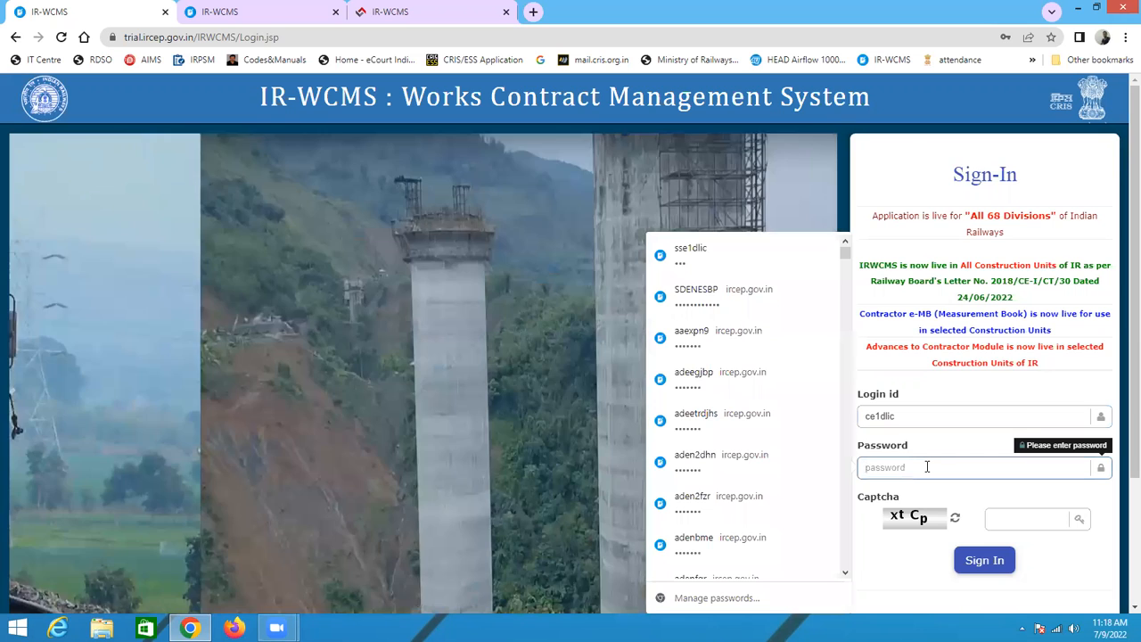
text(c)
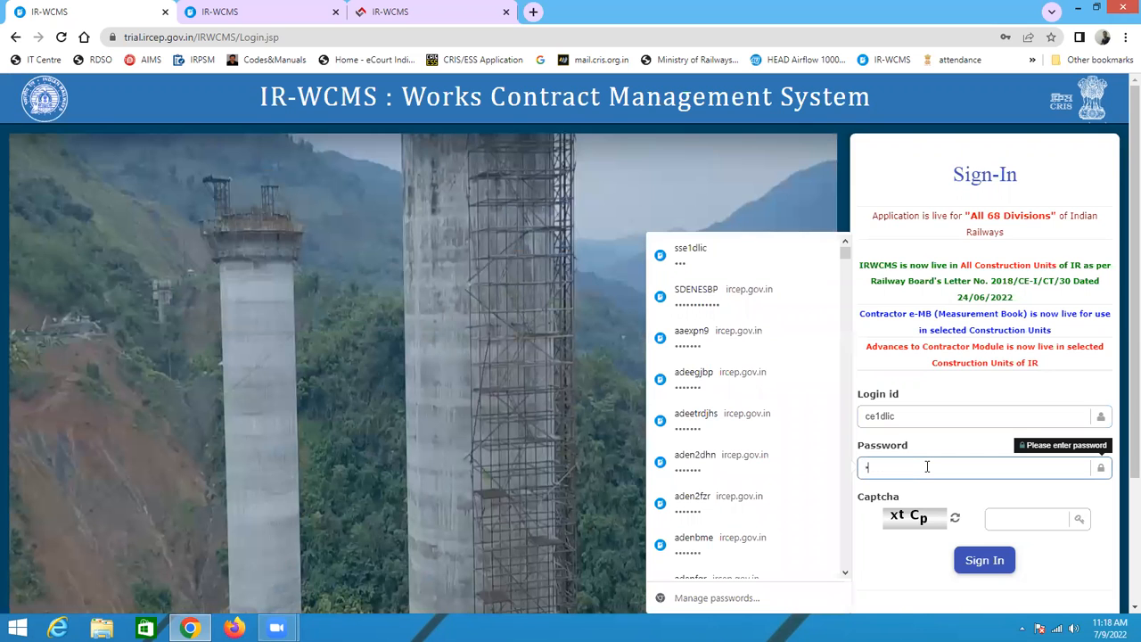
click(1026, 520)
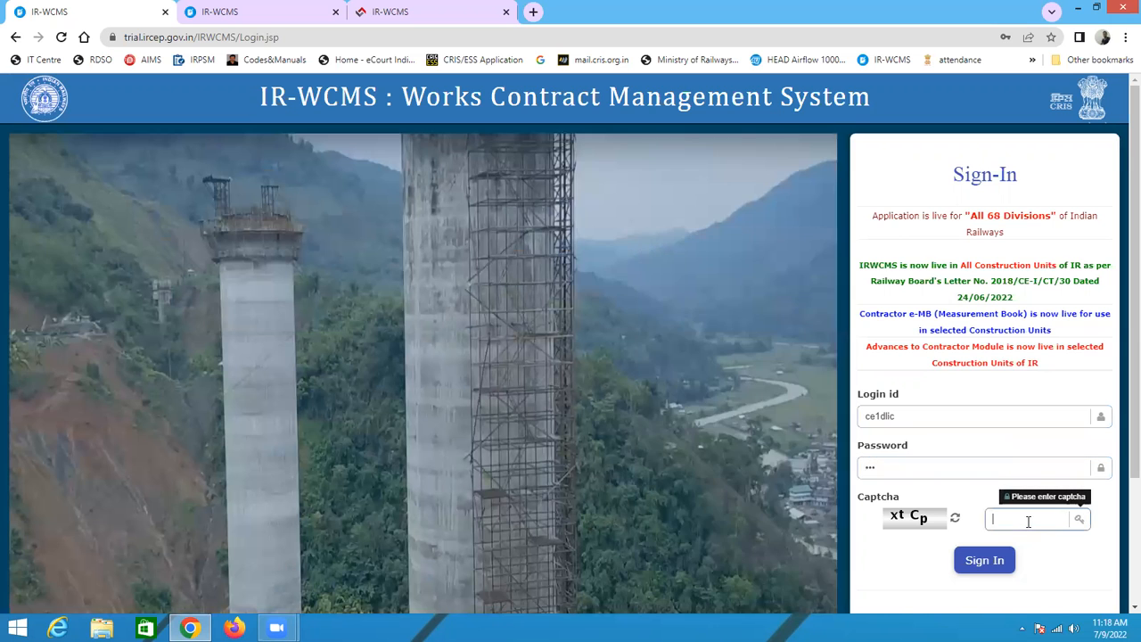
text(x)
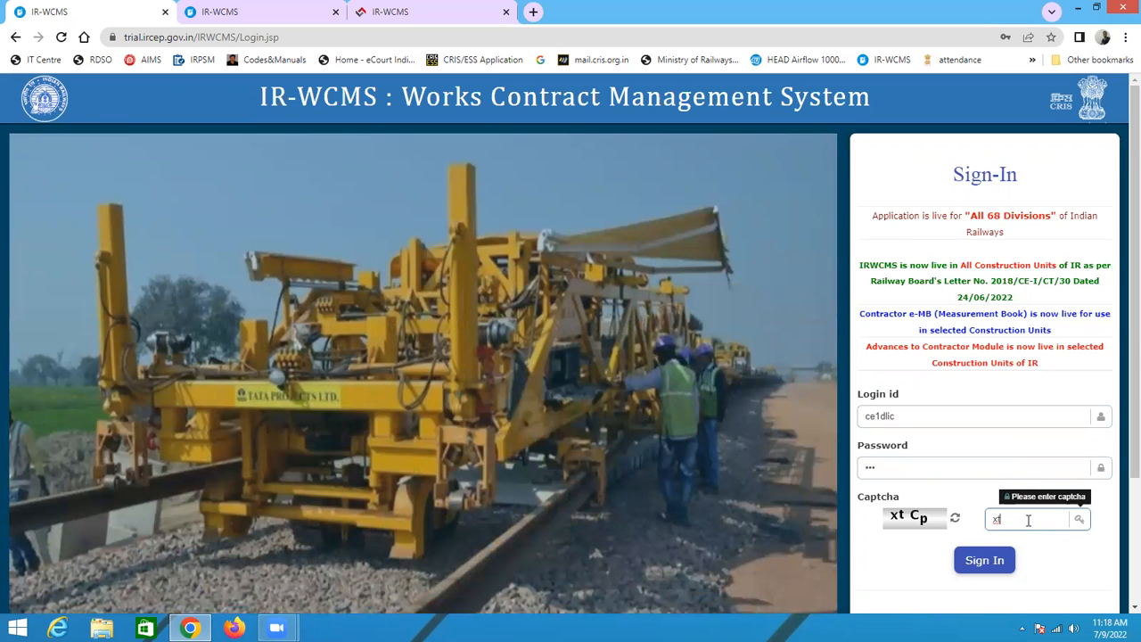
text(t)
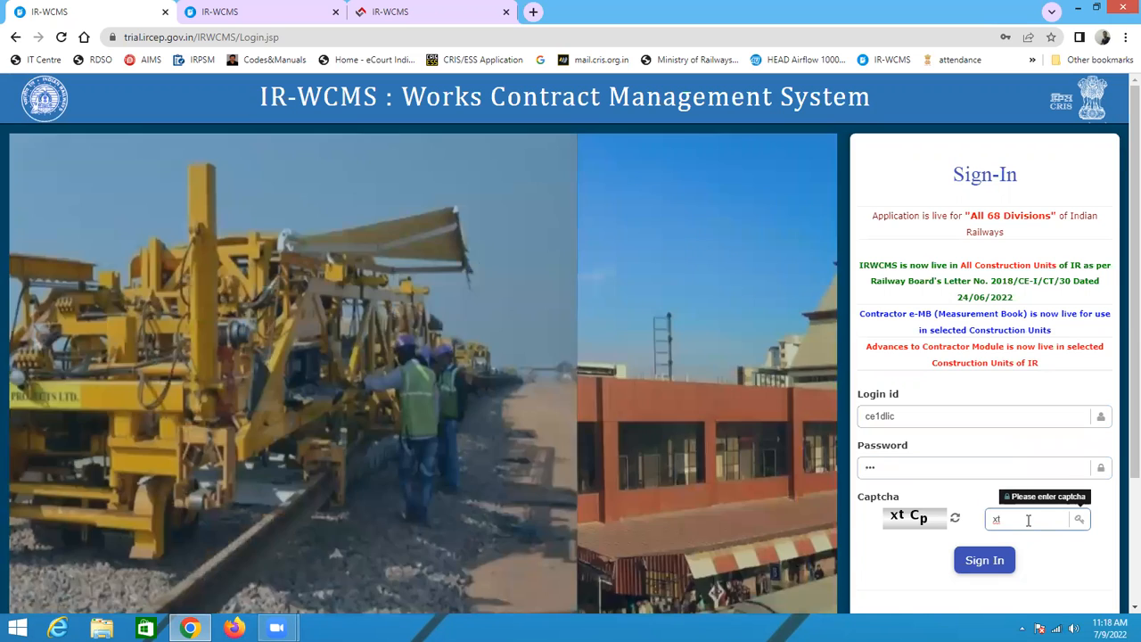
text(C)
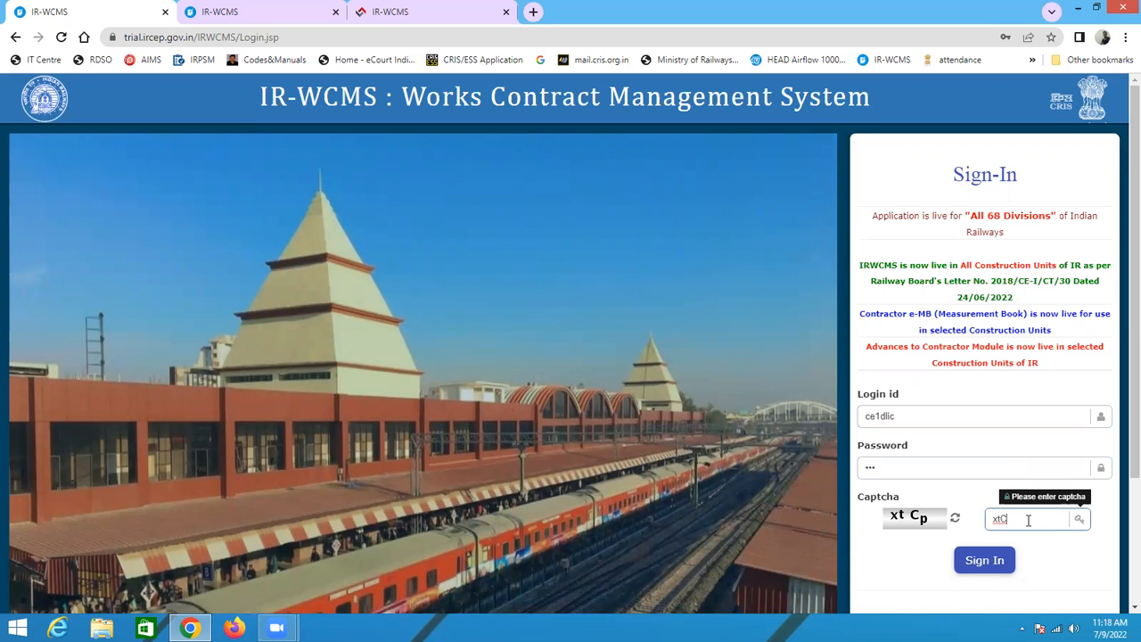
text(p)
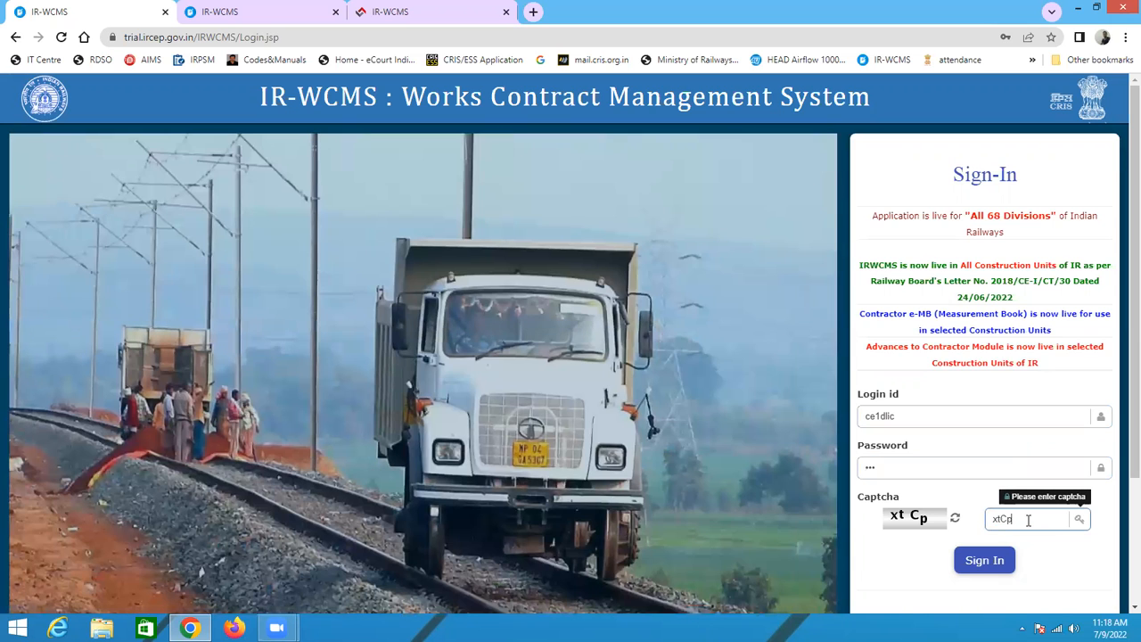
click(986, 556)
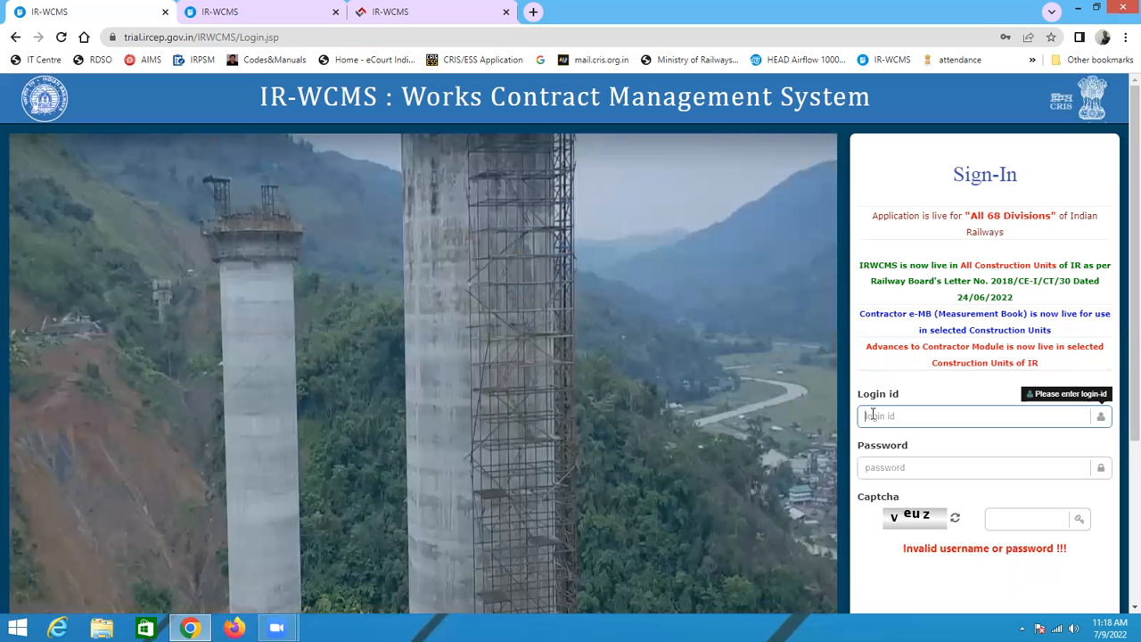
text(ce1dlic)
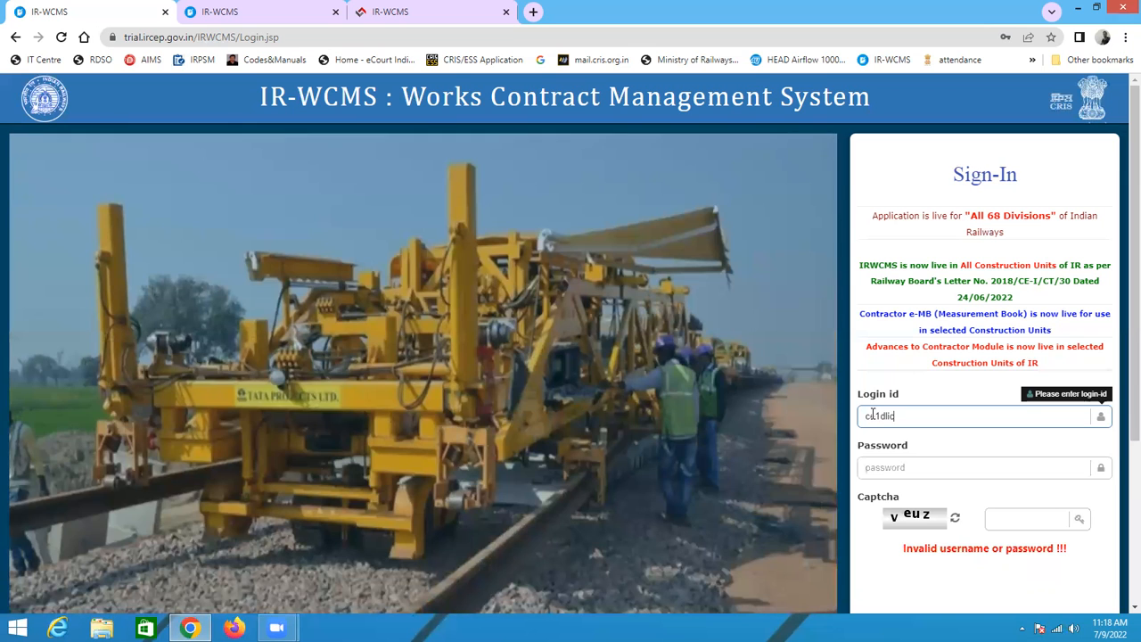
click(876, 461)
text(***)
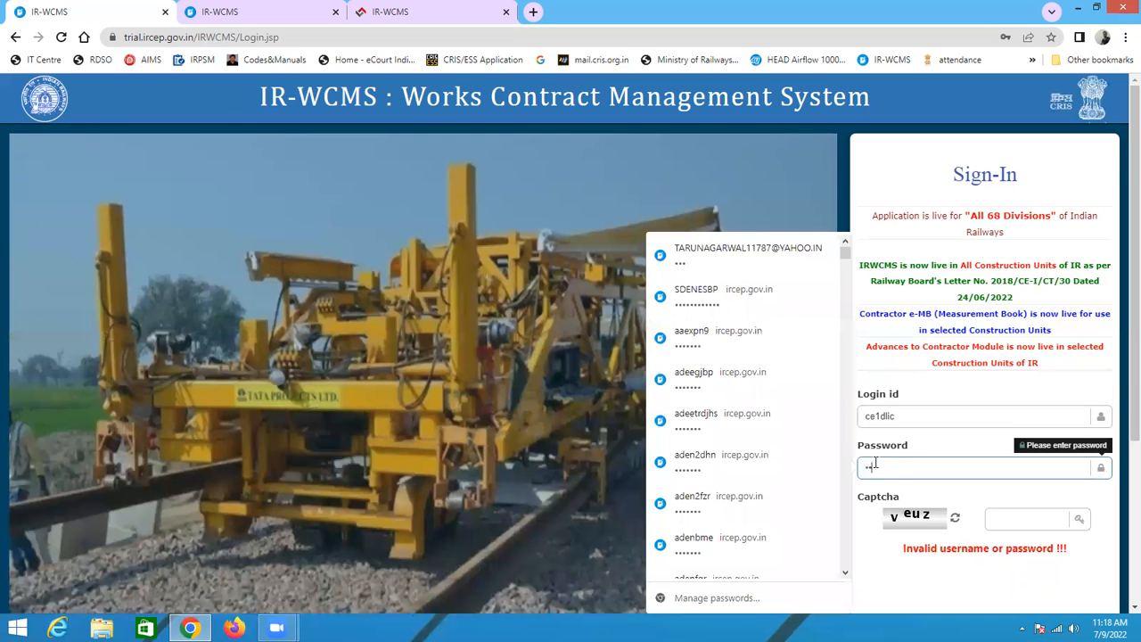
click(1035, 517)
text(v)
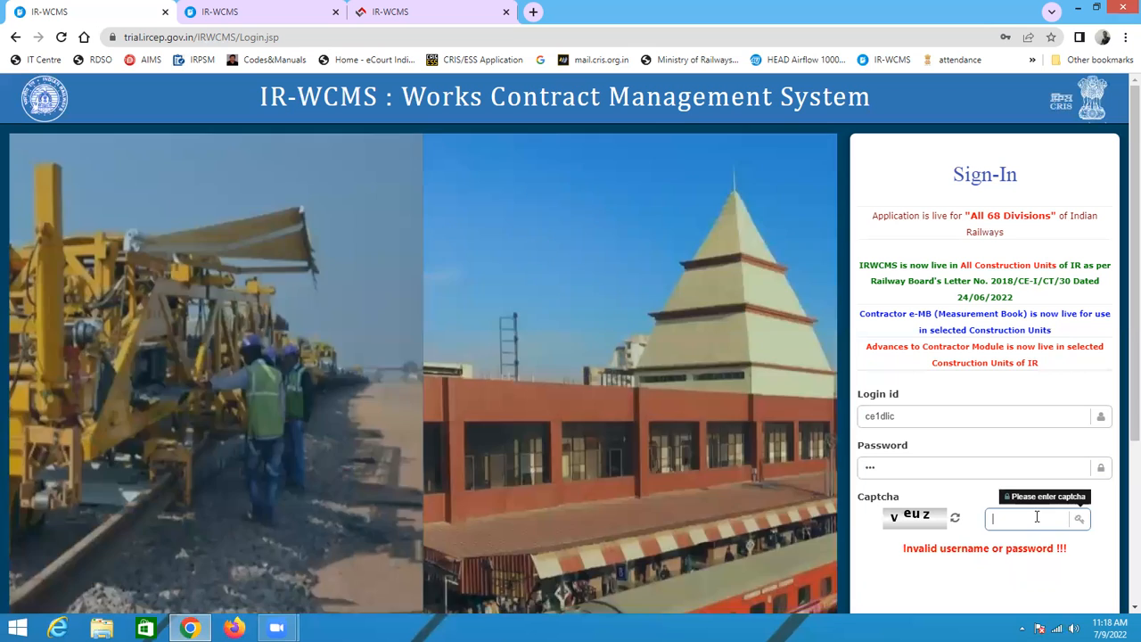
text(euz)
scroll(1036, 527, down, 3)
click(982, 418)
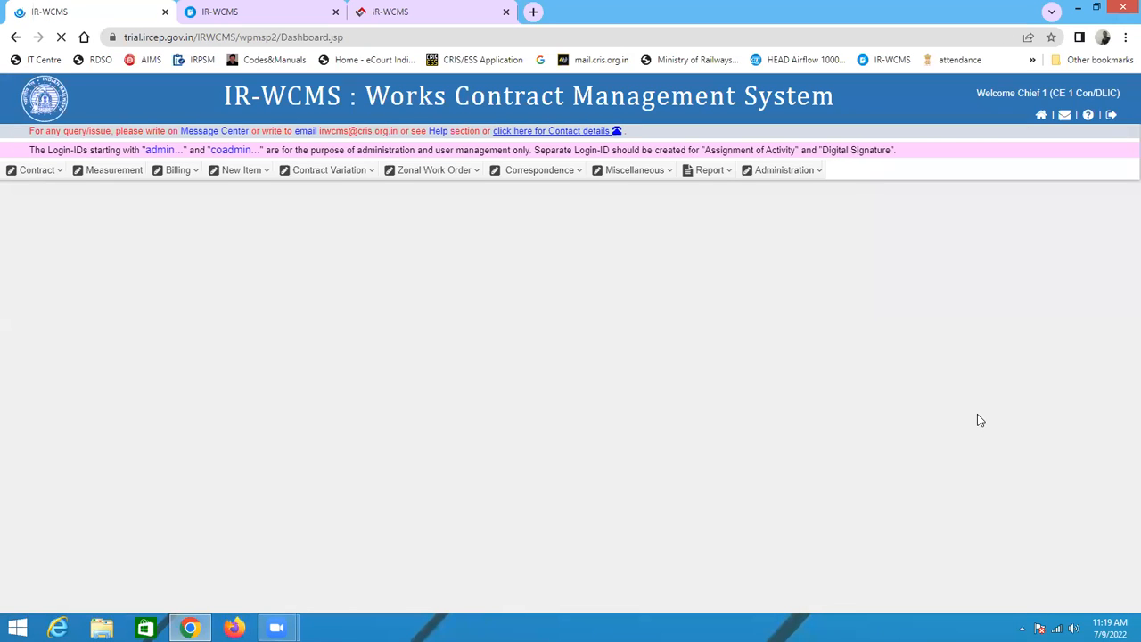
click(88, 170)
click(36, 170)
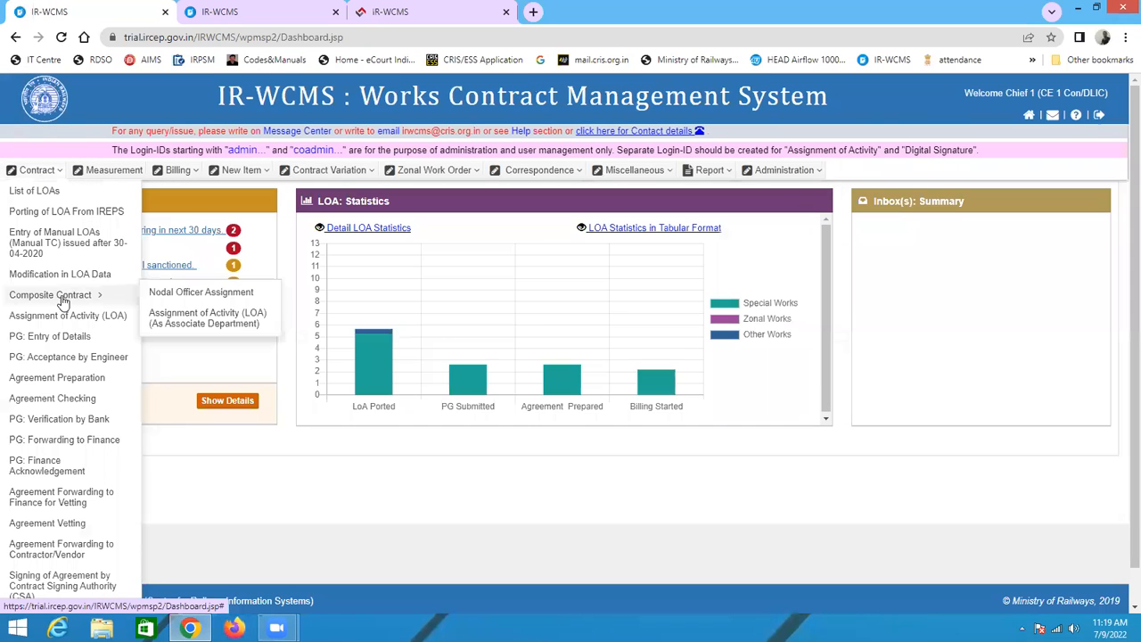
click(70, 317)
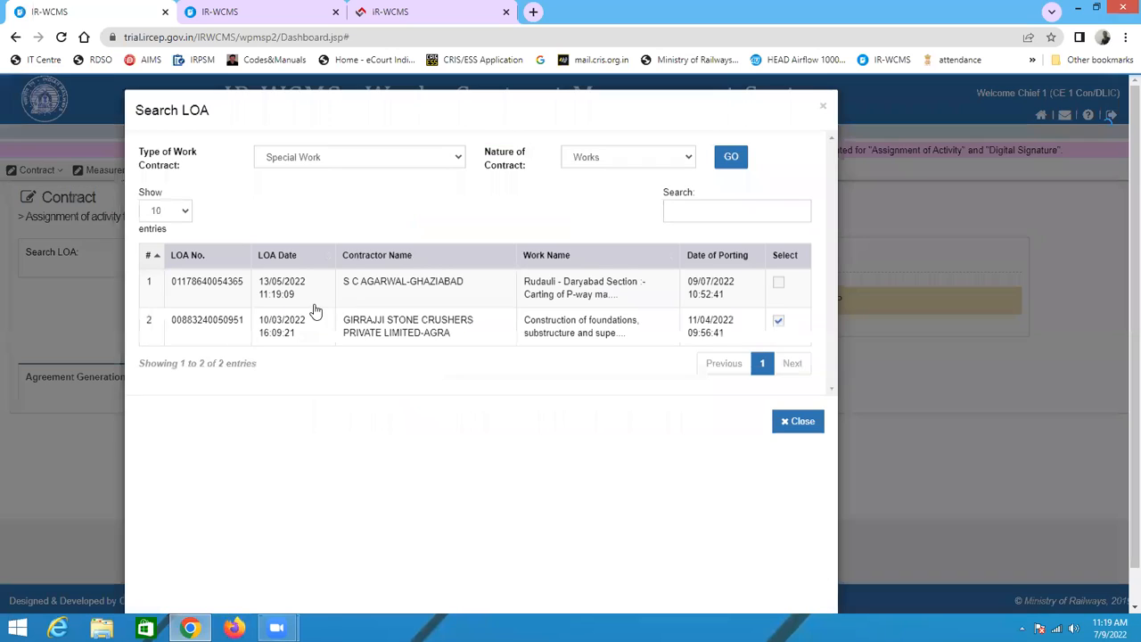
click(226, 301)
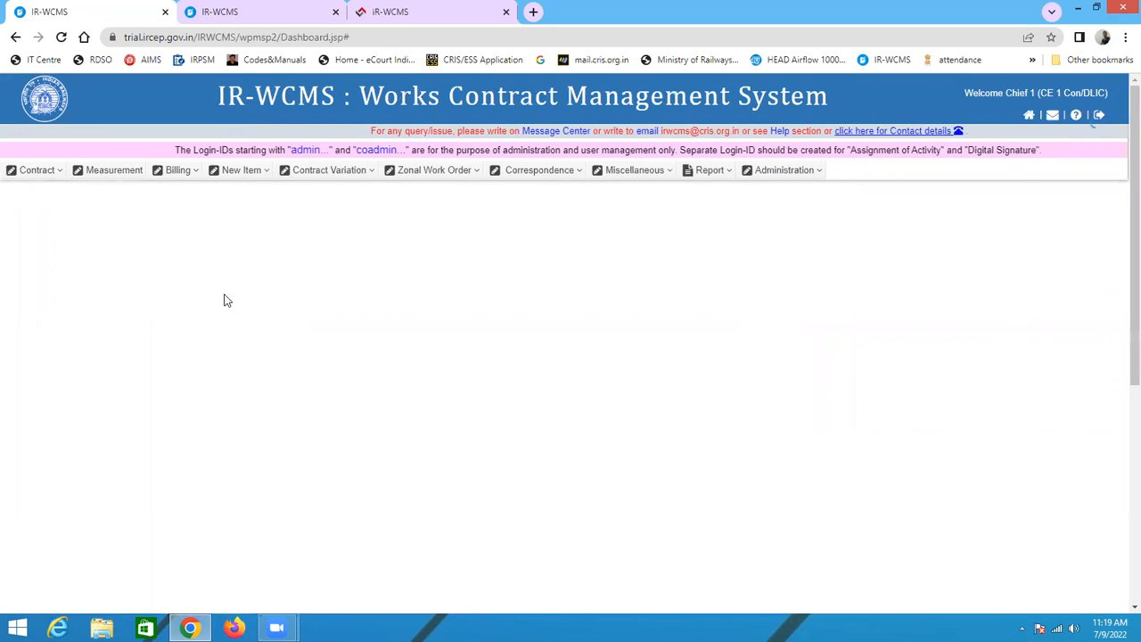
scroll(208, 359, down, 1)
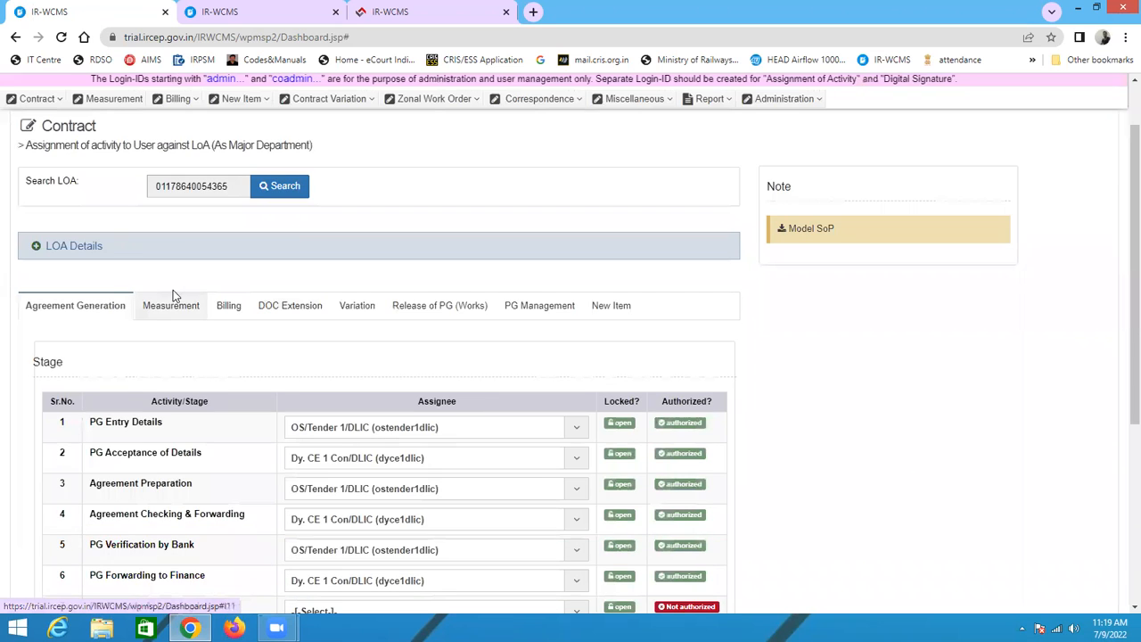
click(166, 305)
scroll(764, 269, down, 4)
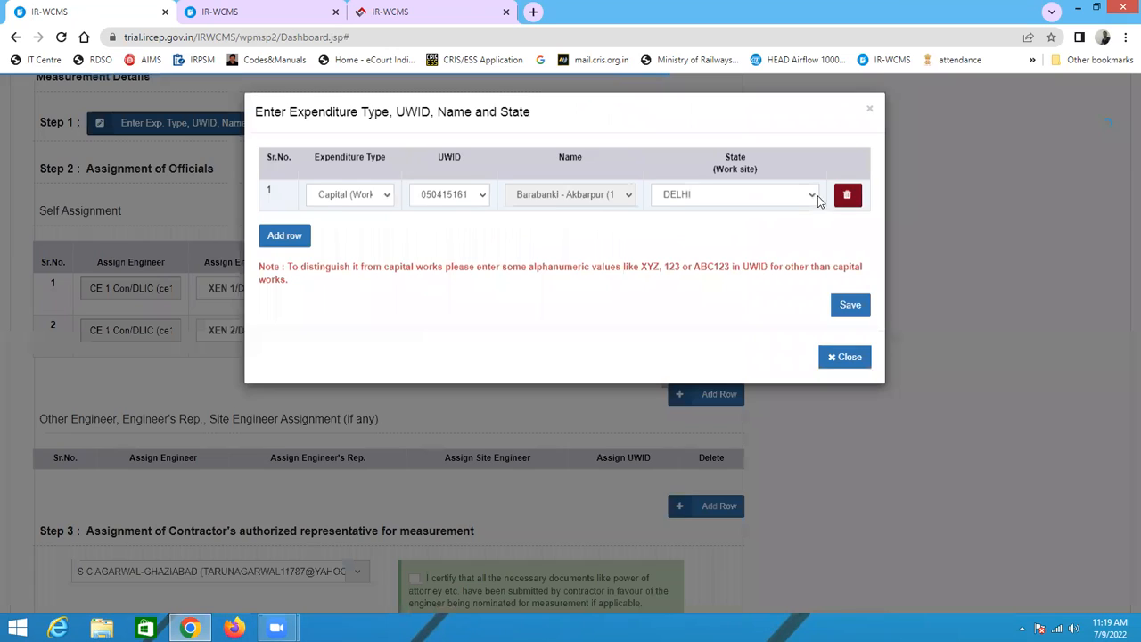
click(853, 360)
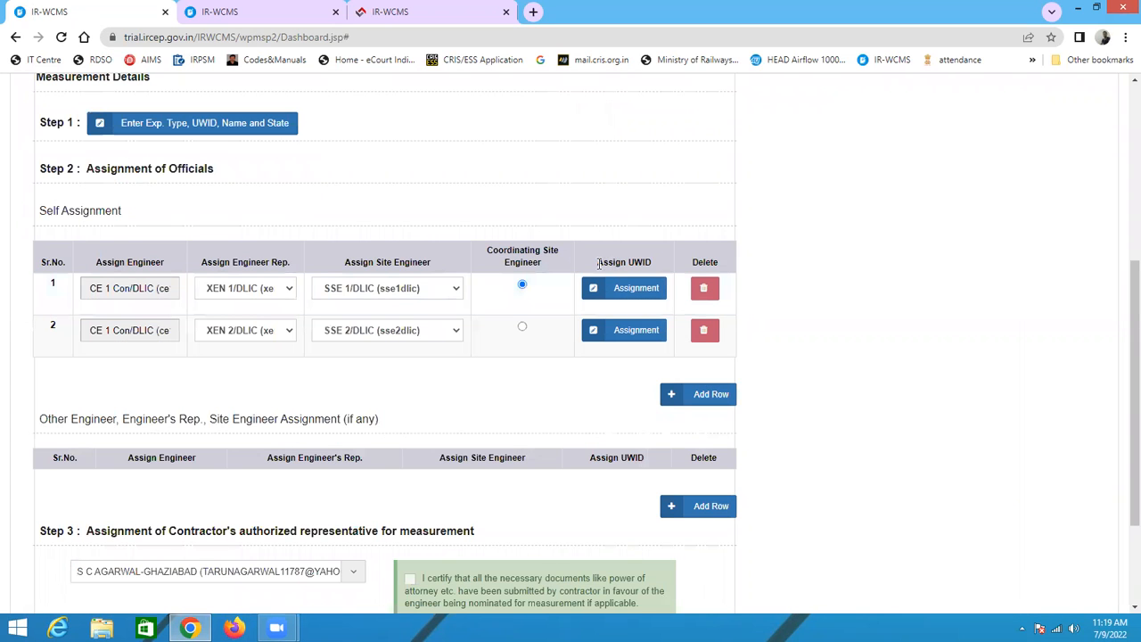
drag(598, 262, 656, 264)
click(641, 302)
click(639, 299)
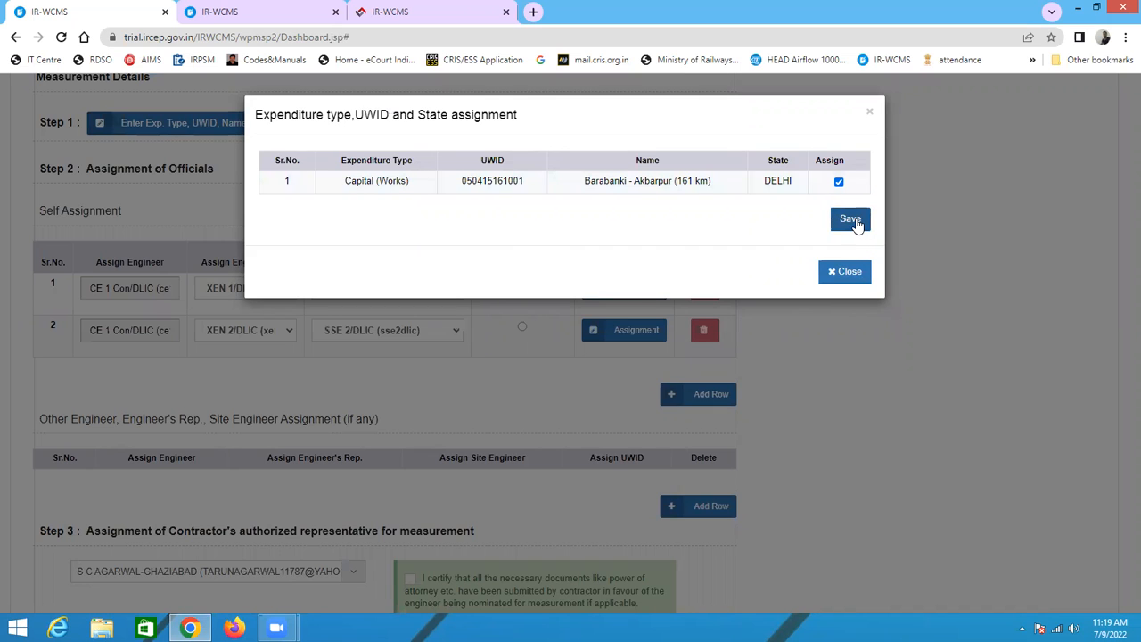
click(853, 221)
click(639, 116)
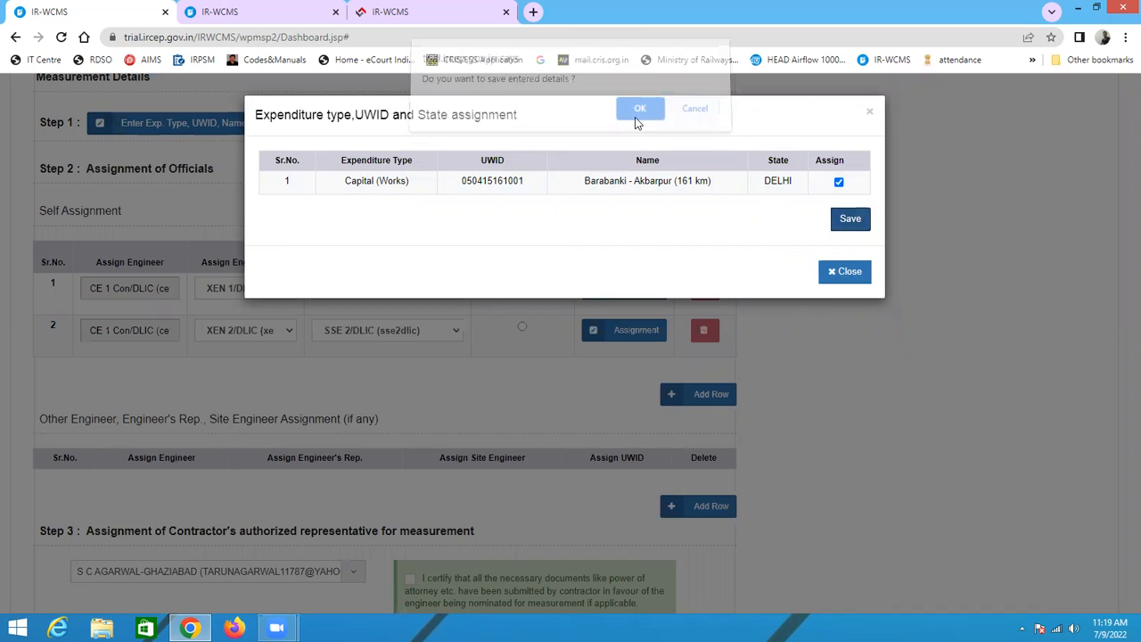
click(695, 120)
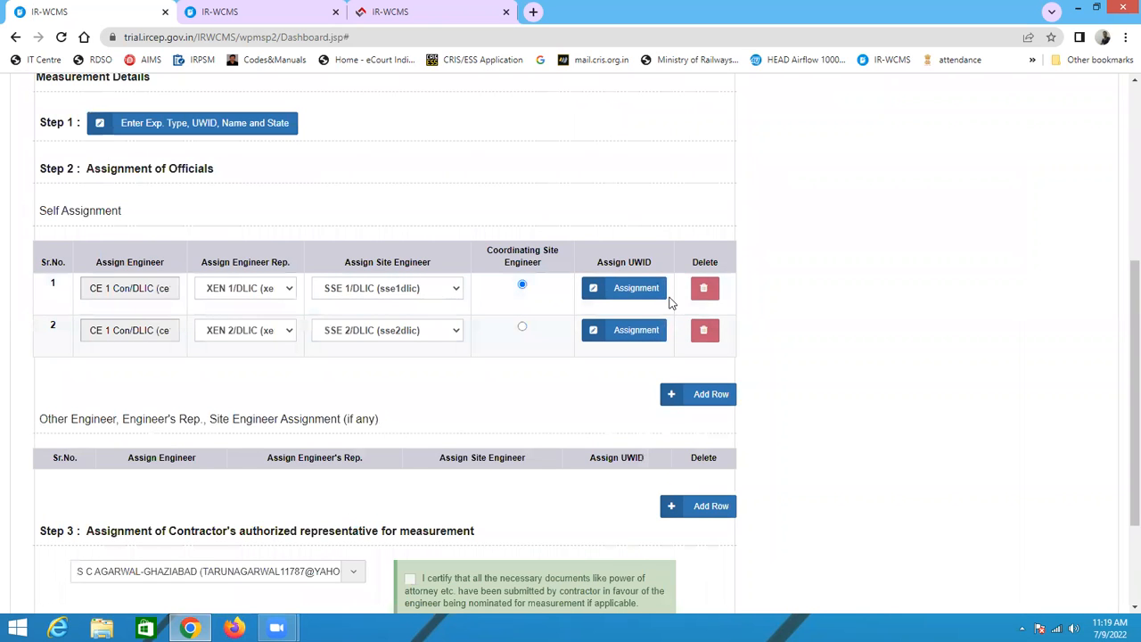
Step: Assign the Barabanki - Akbarpur UWID to the second self-assigned official row and save it
click(612, 335)
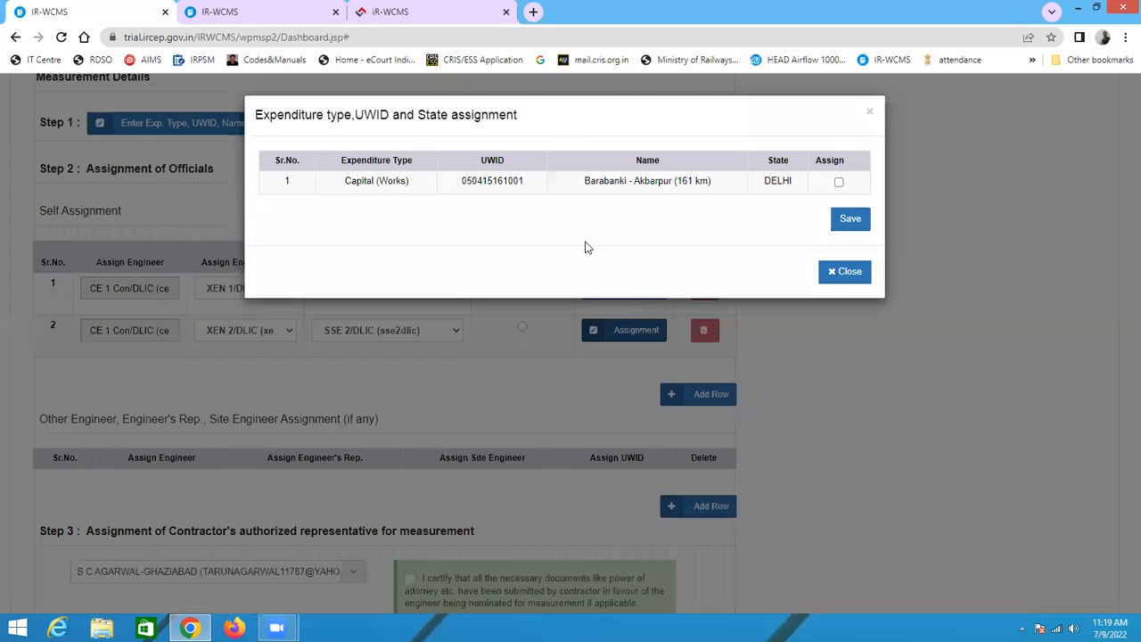
click(837, 185)
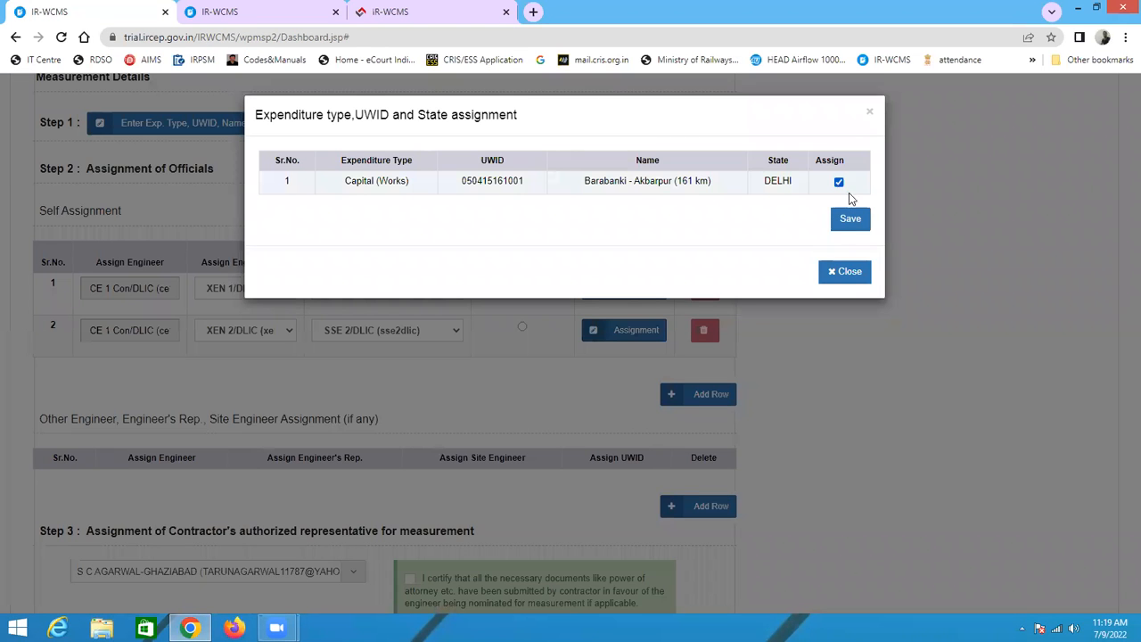
click(851, 222)
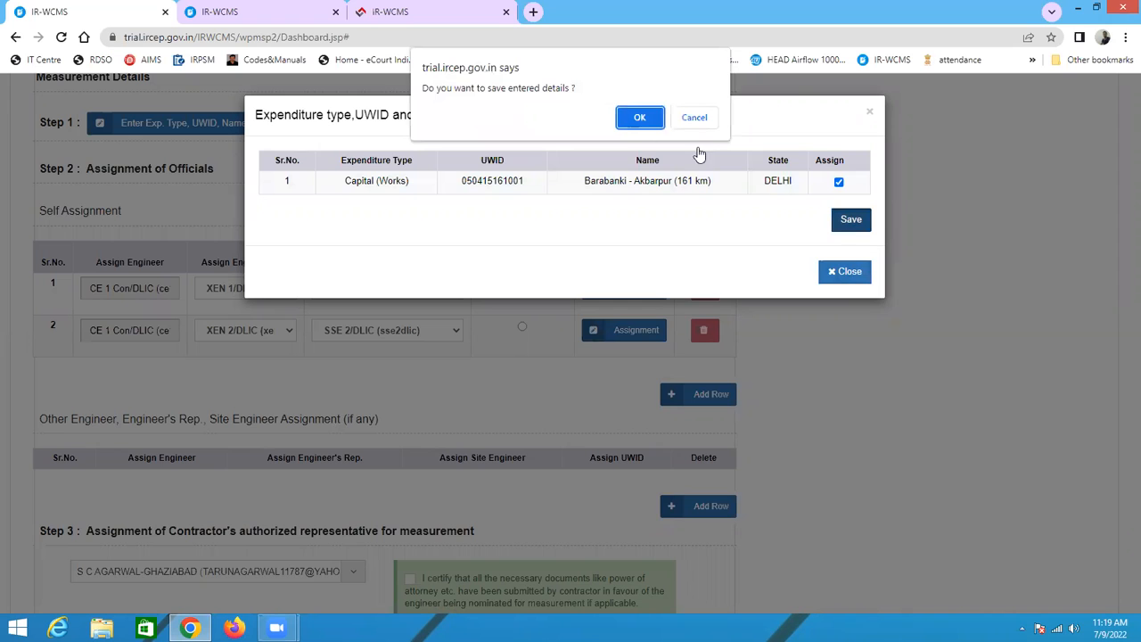
click(639, 115)
click(695, 117)
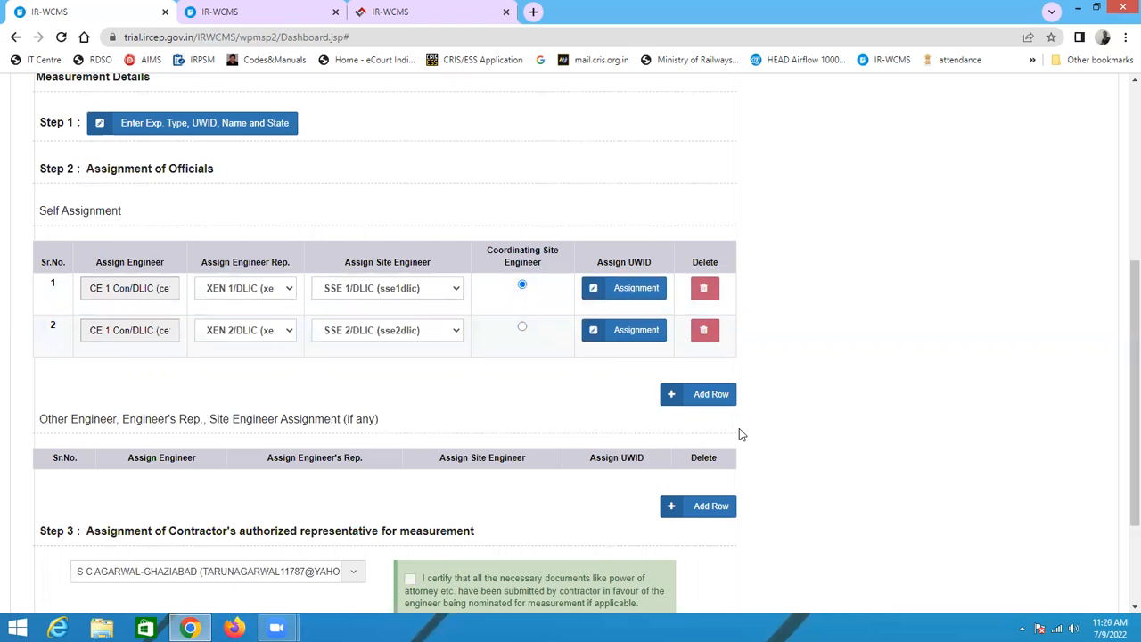
Step: Tick the contractor representative declaration and save the measurement officials assignment, closing the LOA search afterwards
scroll(738, 434, down, 2)
click(713, 510)
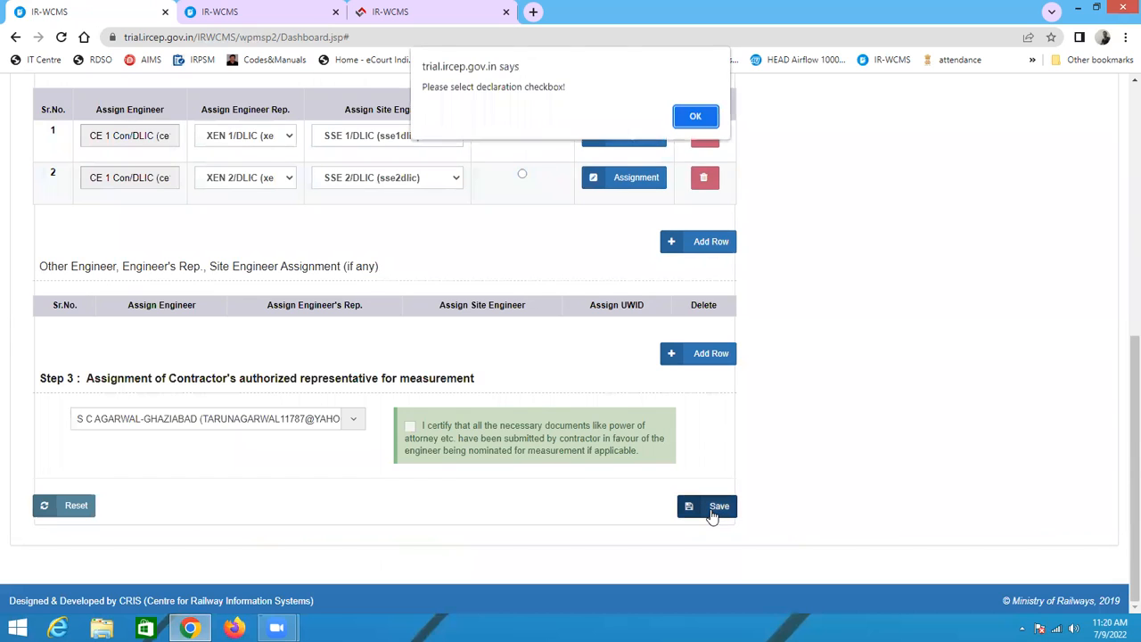
click(694, 116)
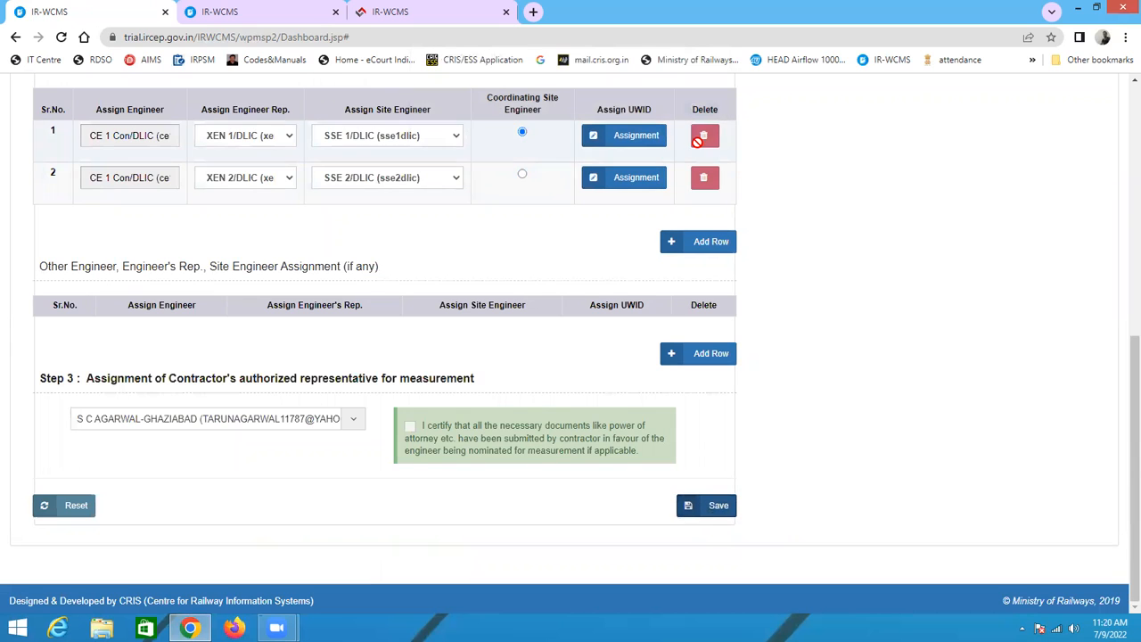
click(409, 426)
click(725, 525)
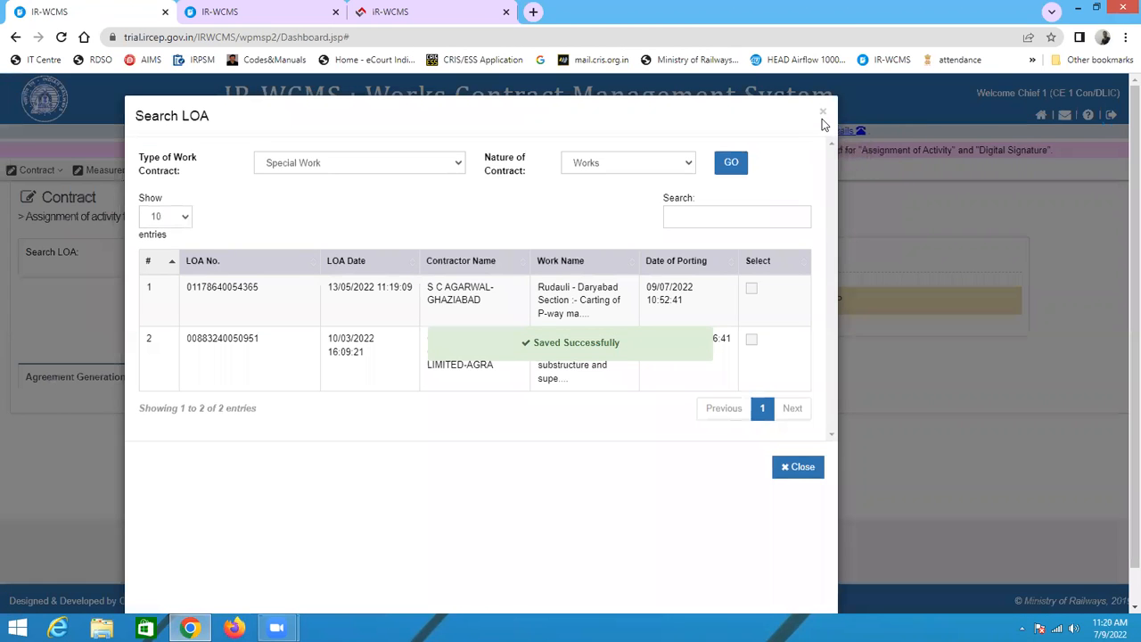
click(820, 116)
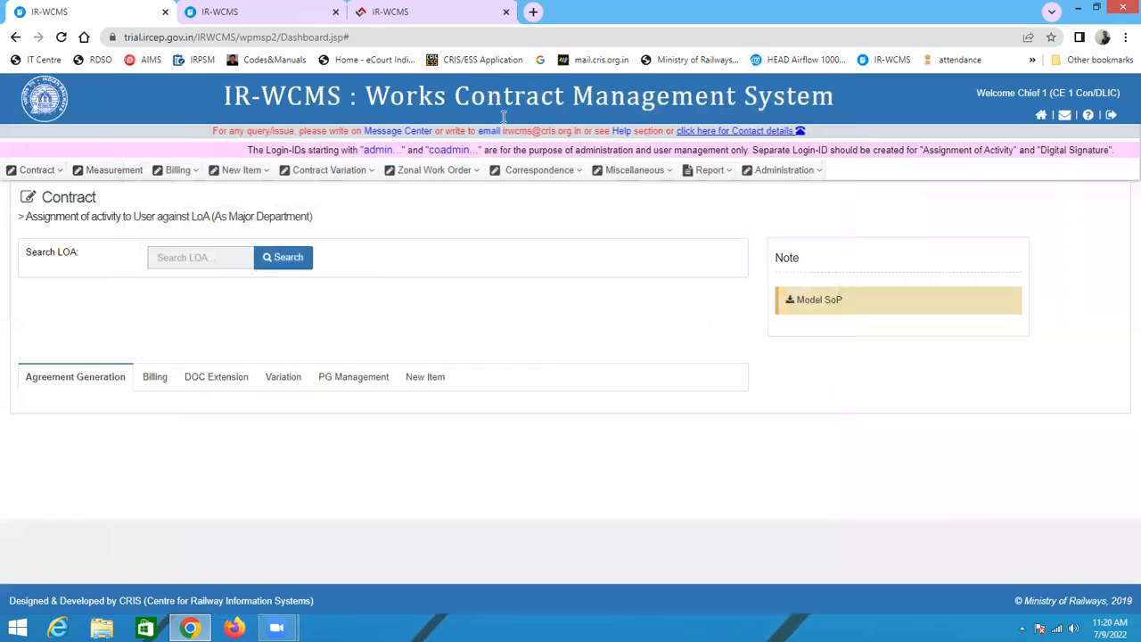
Step: In the second tab, sign in as the contractor with the saved login id, account password and attached digital signature certificate
click(254, 16)
click(760, 264)
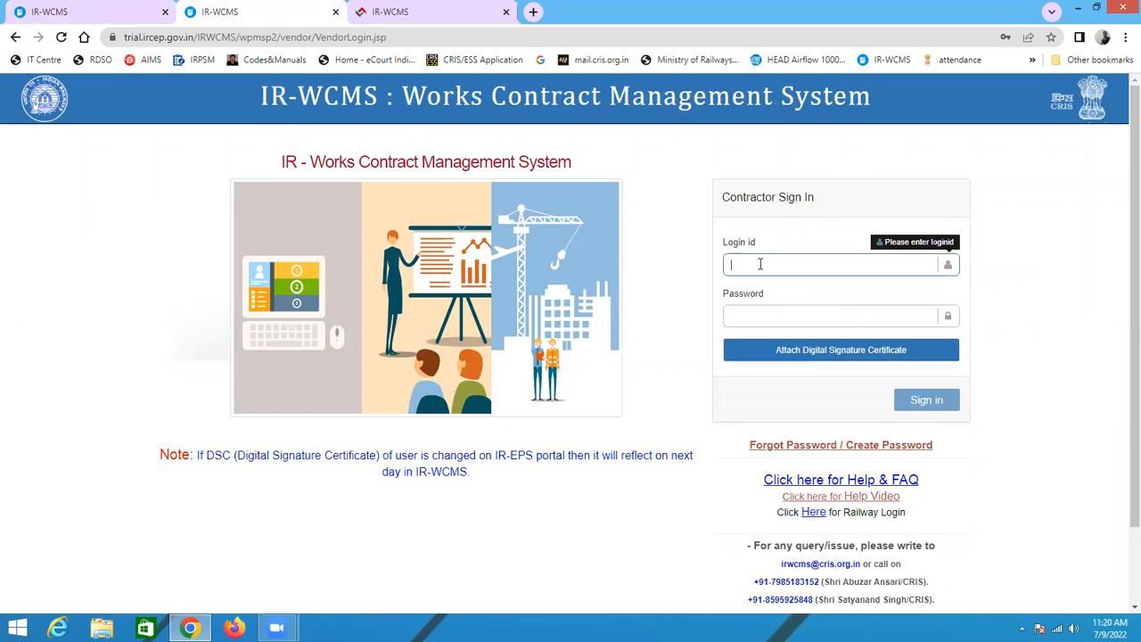
key(BackSpace)
click(746, 317)
click(681, 328)
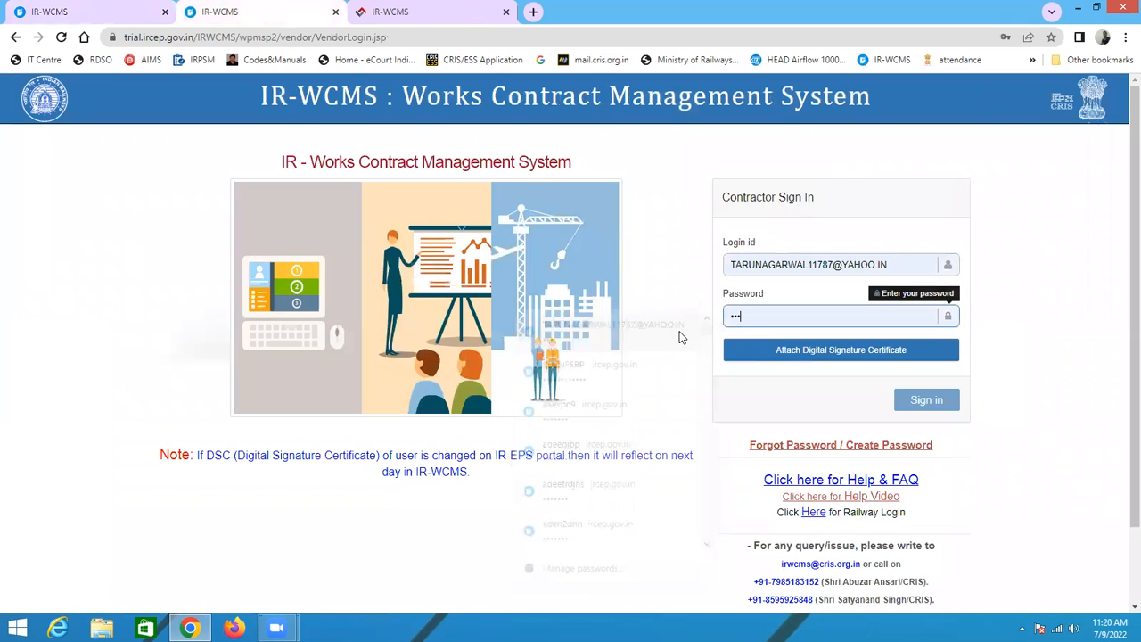
click(809, 350)
click(596, 365)
click(656, 445)
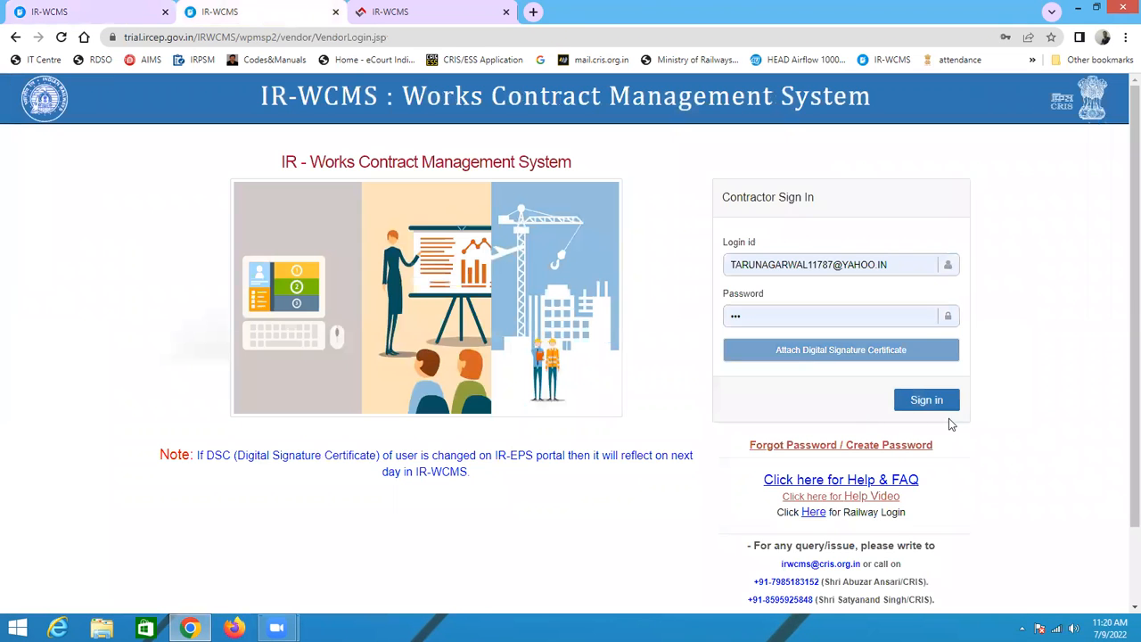
click(932, 400)
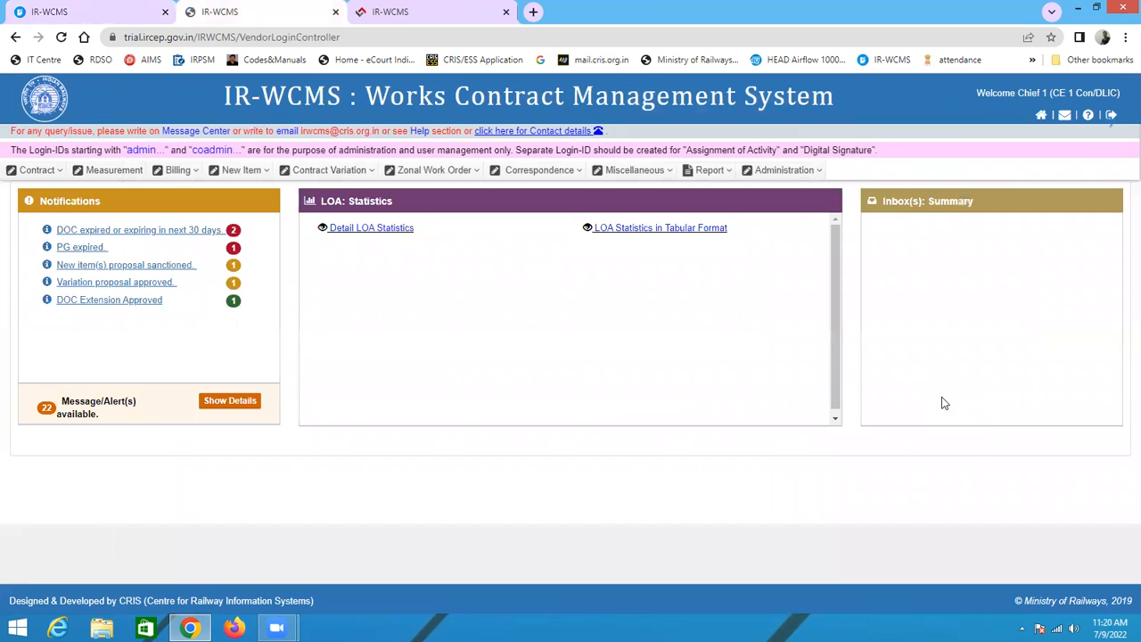
Step: Sign out of the sessions open in the first and second tabs
mouse_move(140, 179)
mouse_move(127, 212)
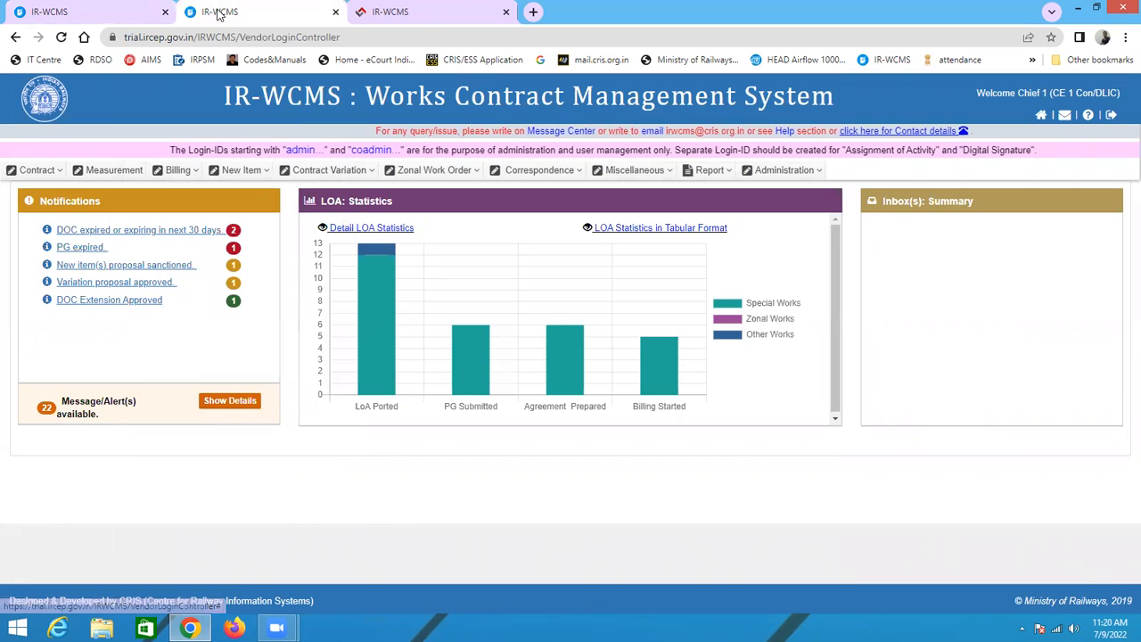
click(143, 13)
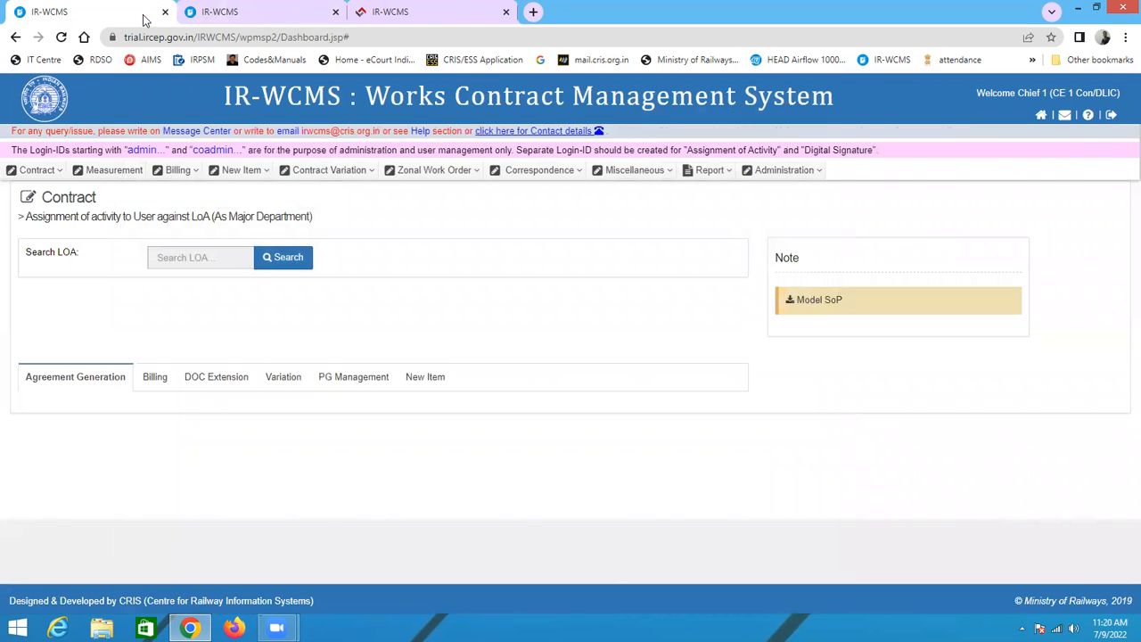
click(1110, 120)
key(ctrl+Tab)
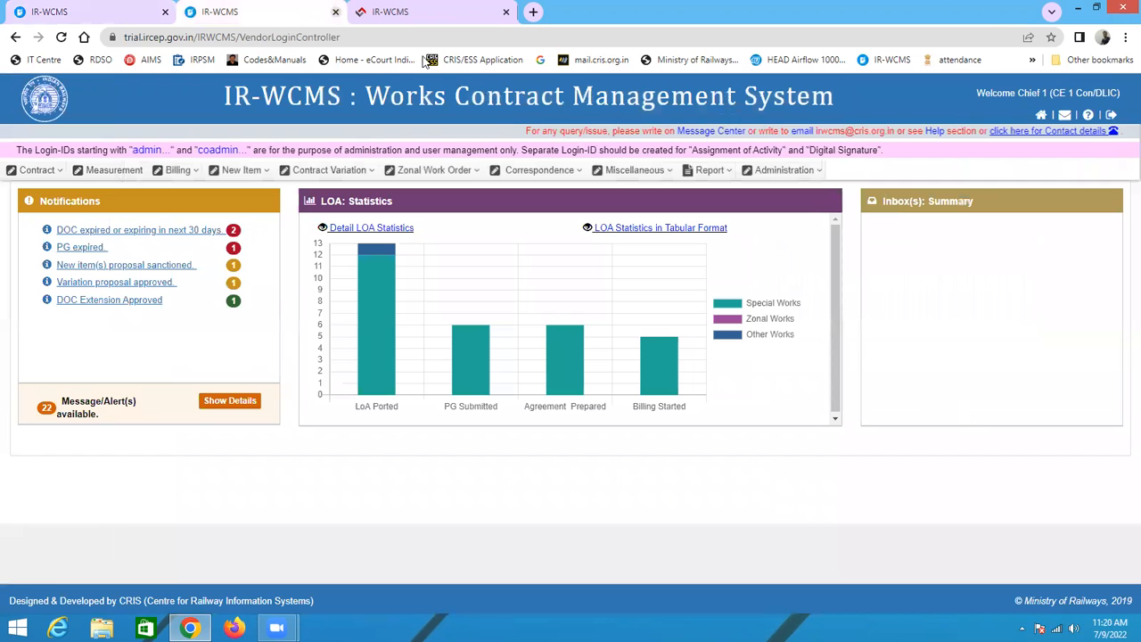
click(1110, 121)
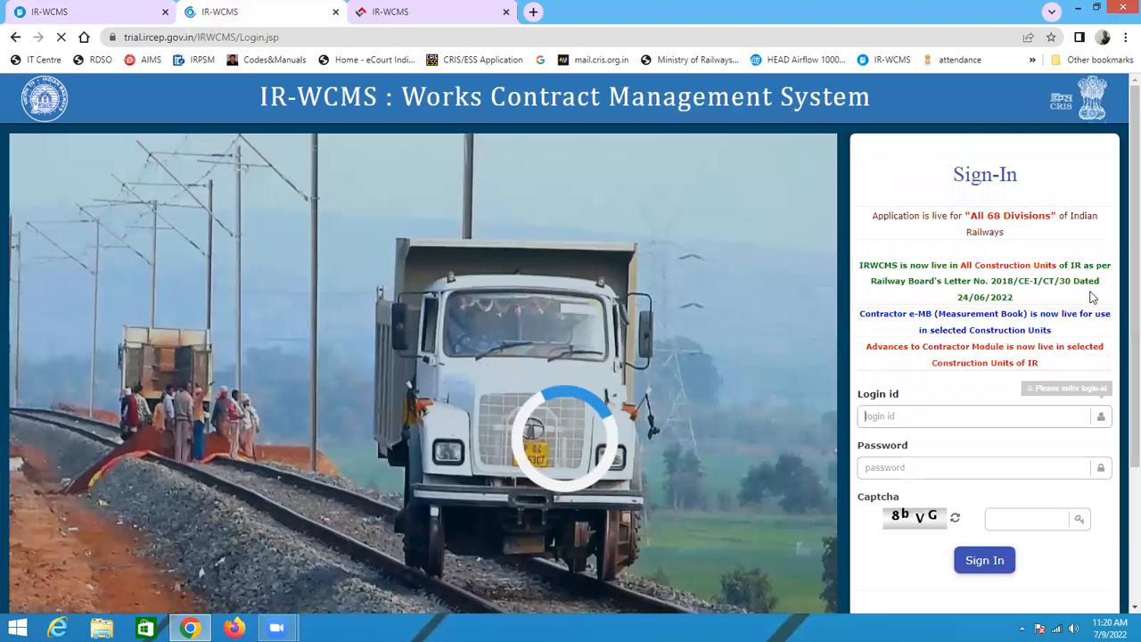
Step: Close the extra tab and open the contractor login page from the railway sign-in page
click(335, 11)
scroll(964, 447, down, 2)
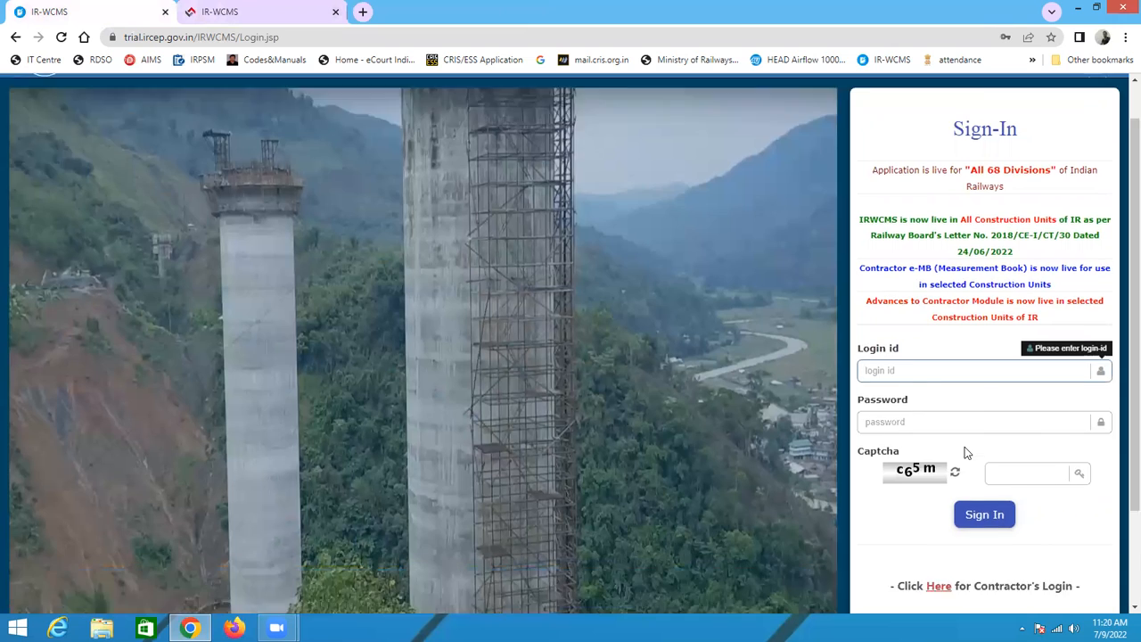
click(939, 461)
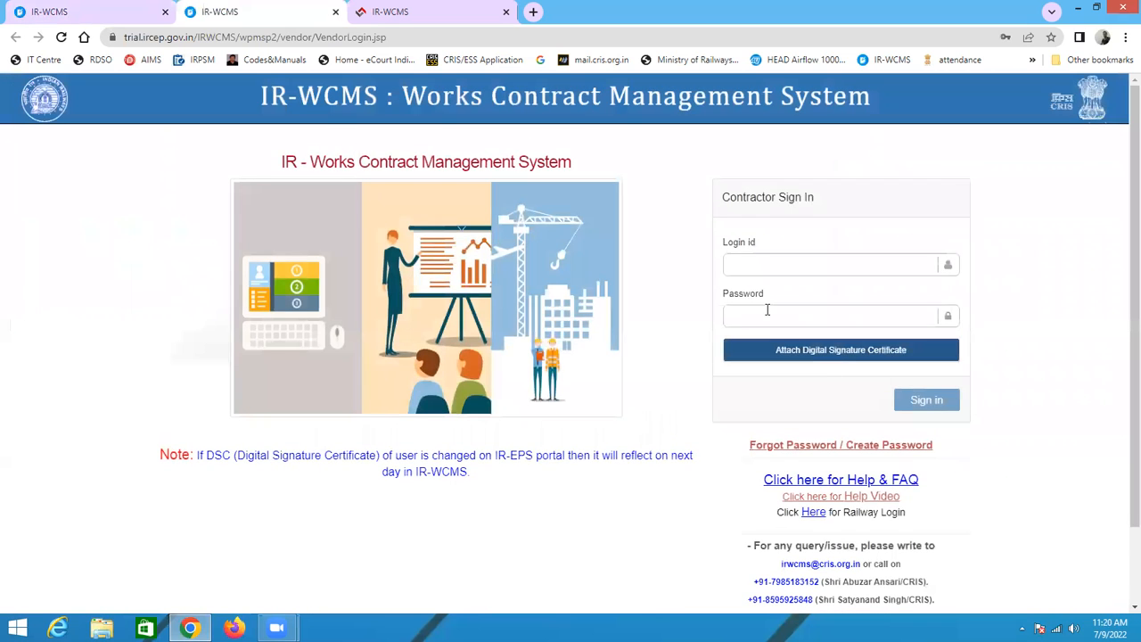
Step: Sign in to the contractor portal using the saved contractor login id, the account password and the attached digital signature certificate
click(767, 310)
text(***)
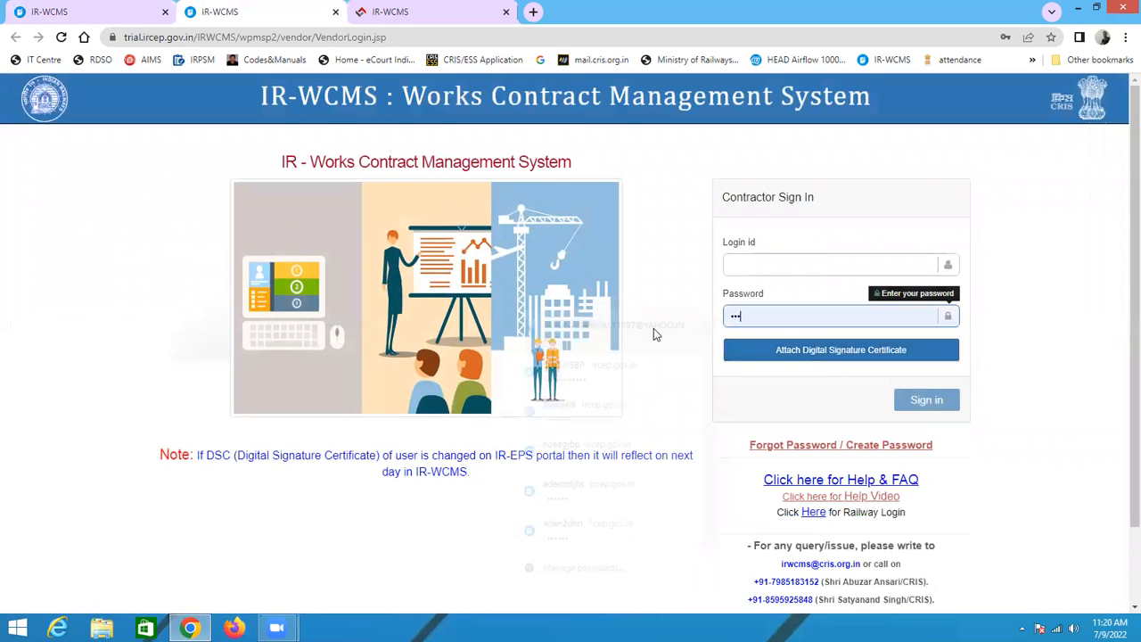
click(749, 315)
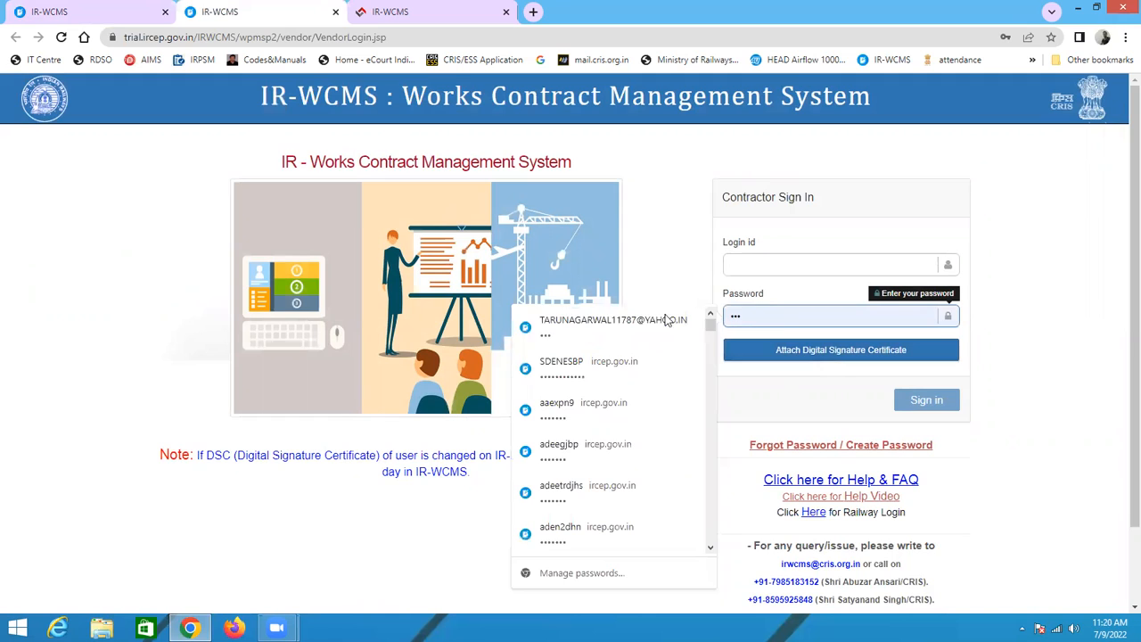
click(749, 324)
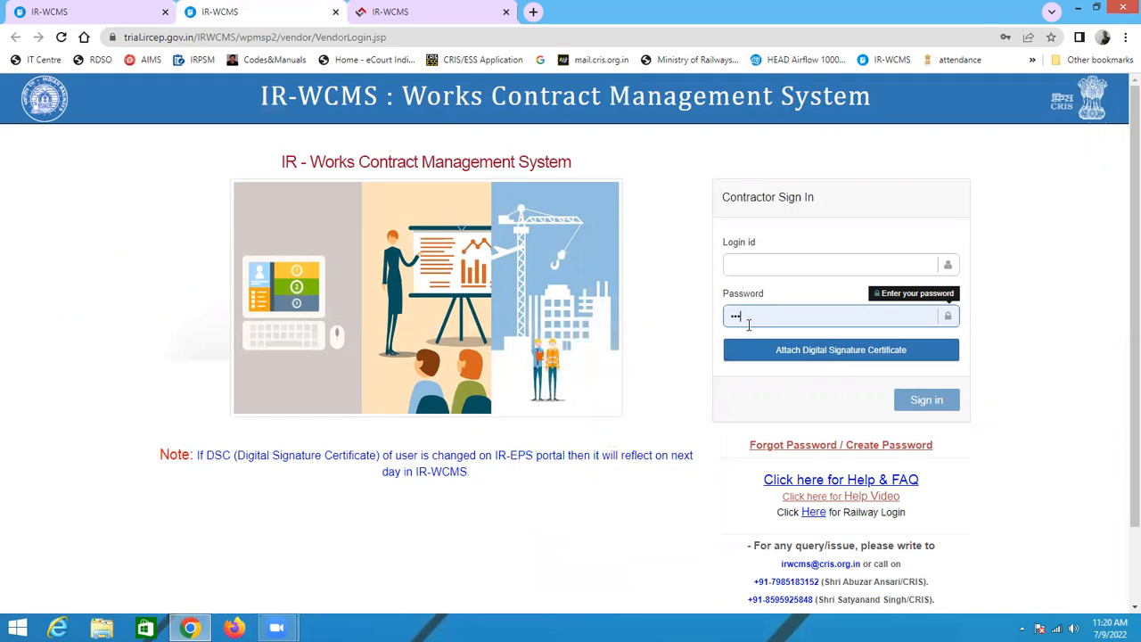
drag(690, 314, 690, 314)
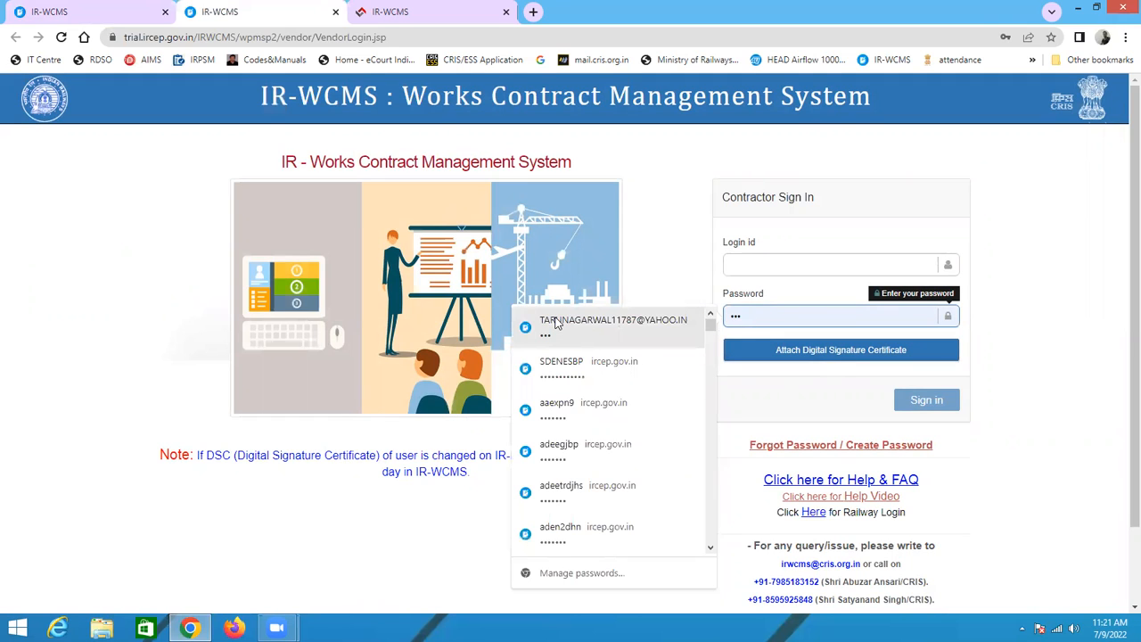
click(752, 258)
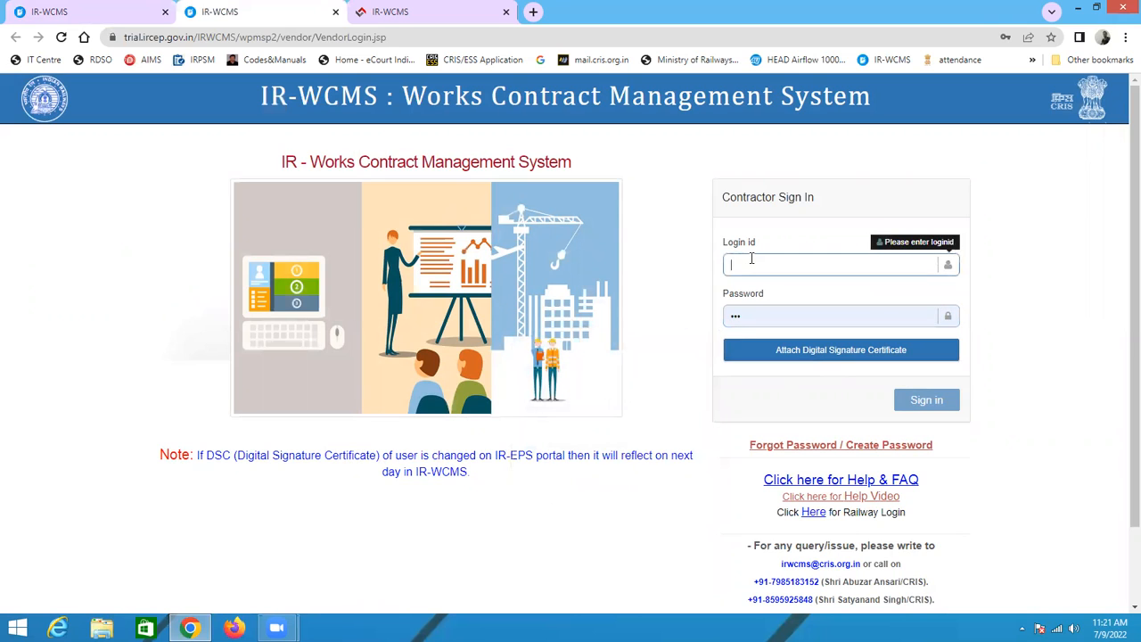
text(t)
click(760, 316)
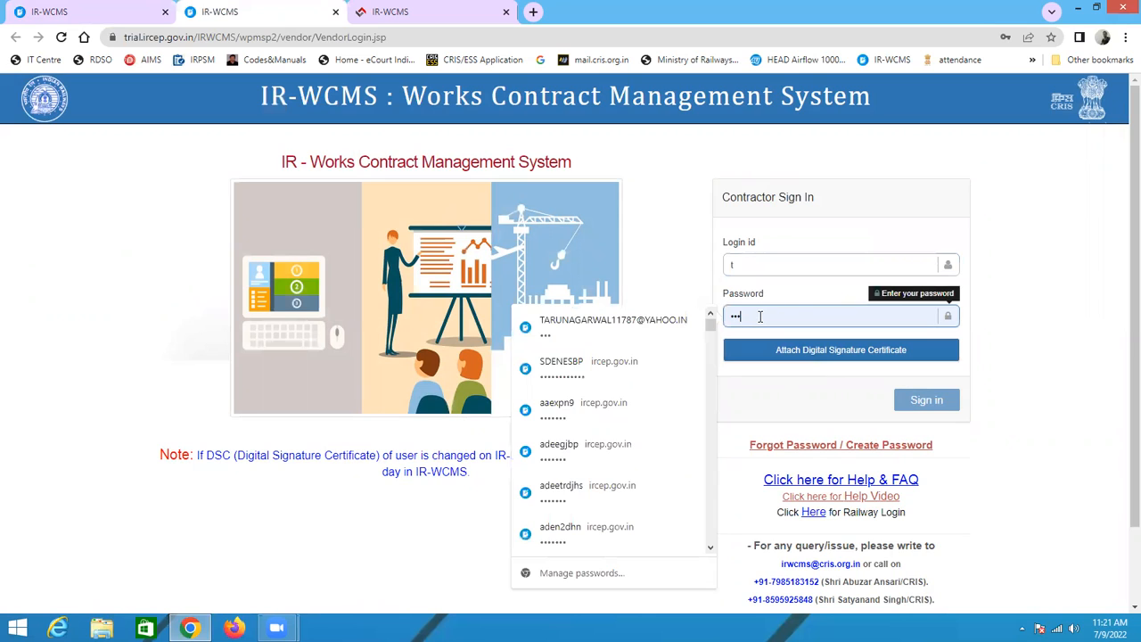
click(749, 265)
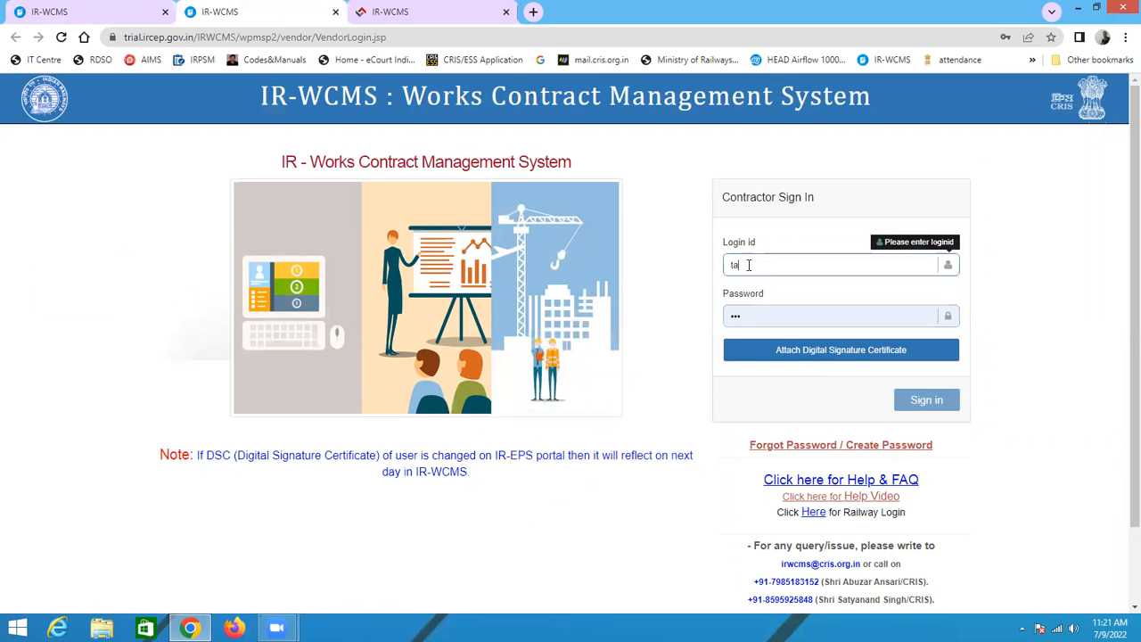
click(749, 317)
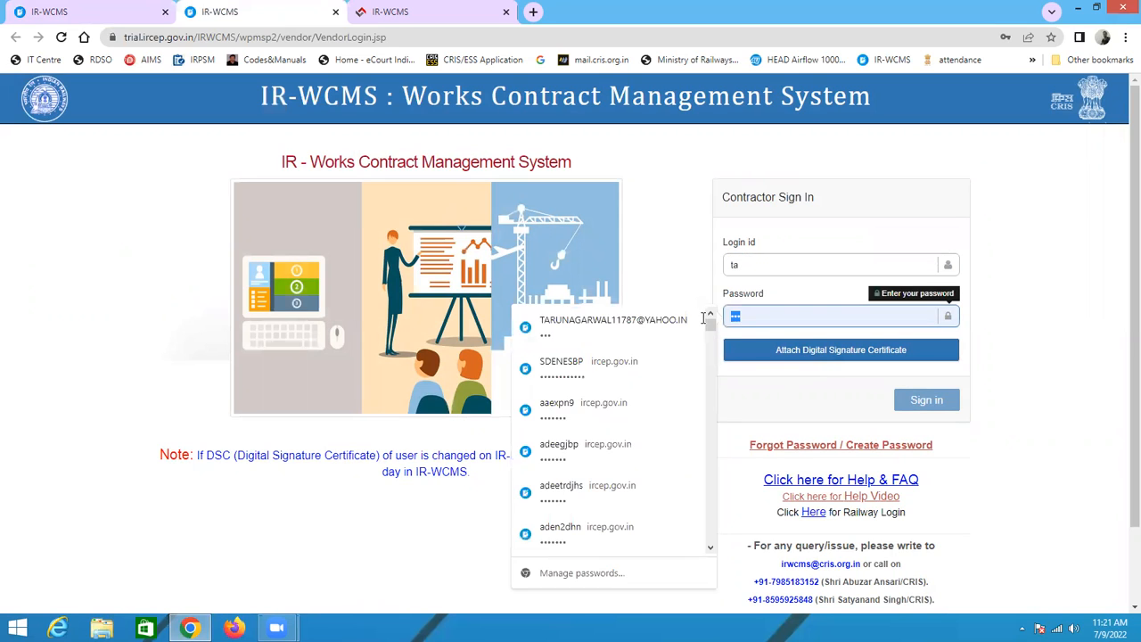
click(651, 328)
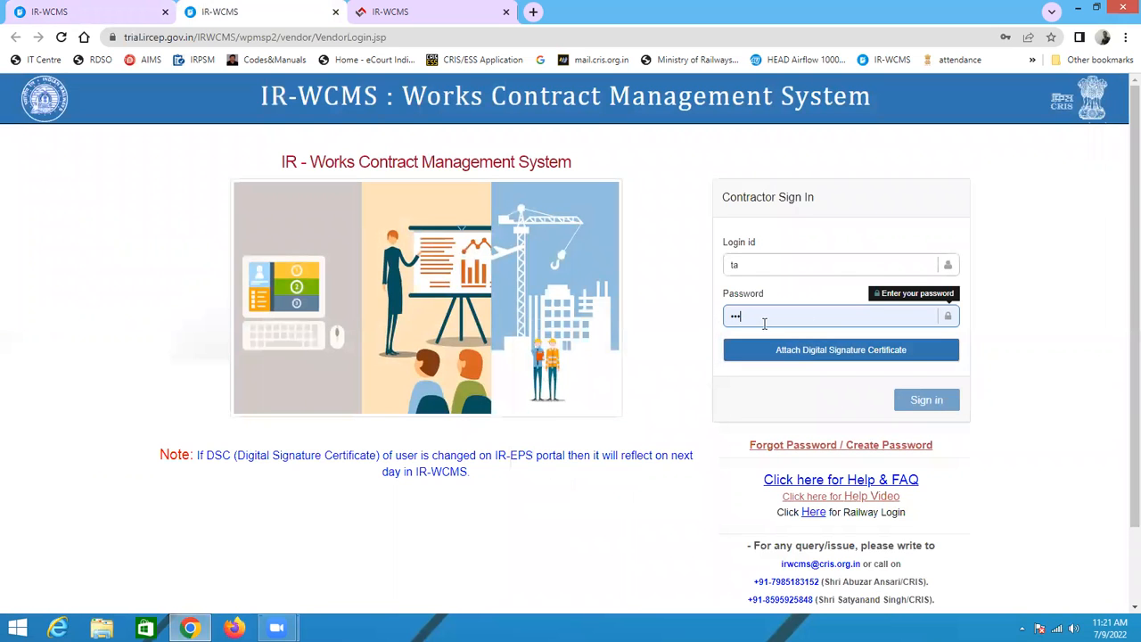
drag(765, 322, 693, 308)
drag(751, 267, 692, 262)
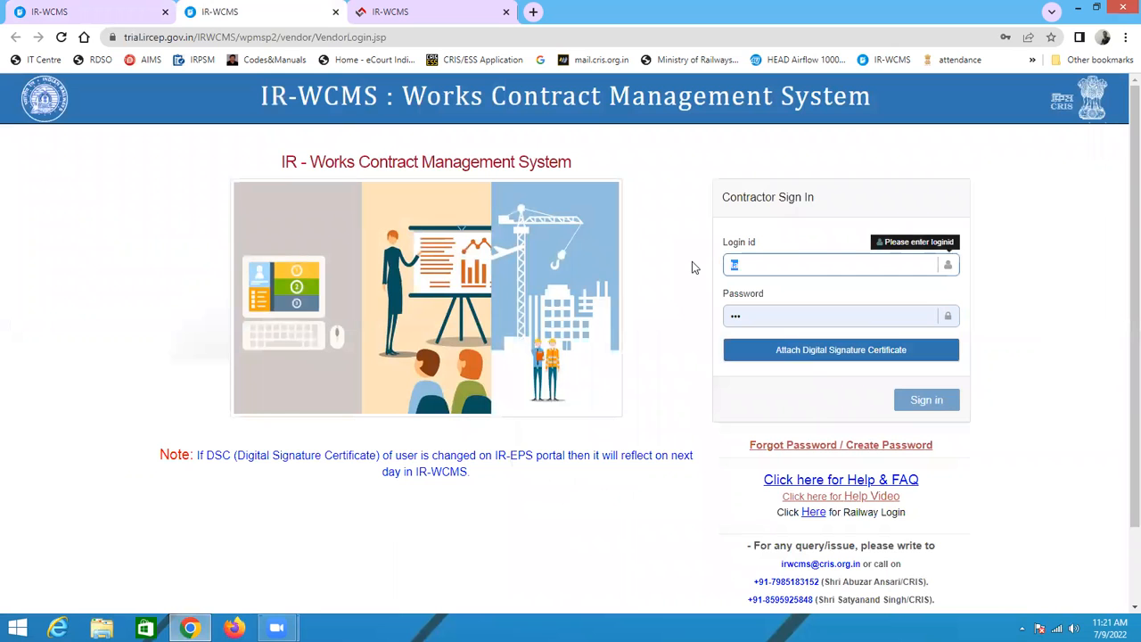
key(ctrl+v)
click(797, 354)
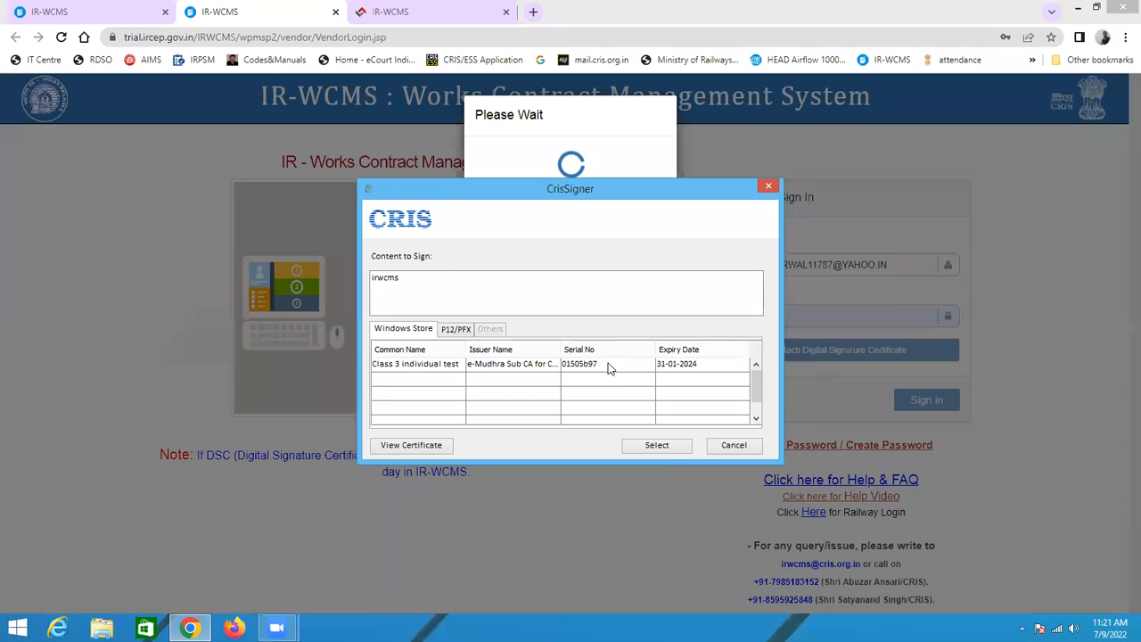
click(606, 364)
click(664, 445)
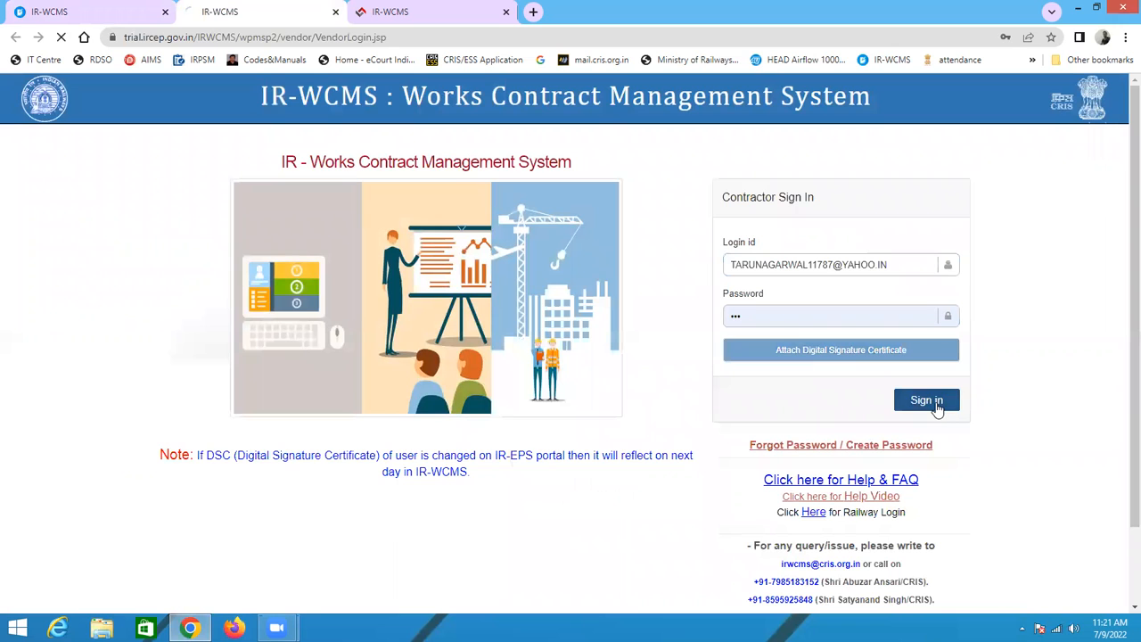
click(941, 403)
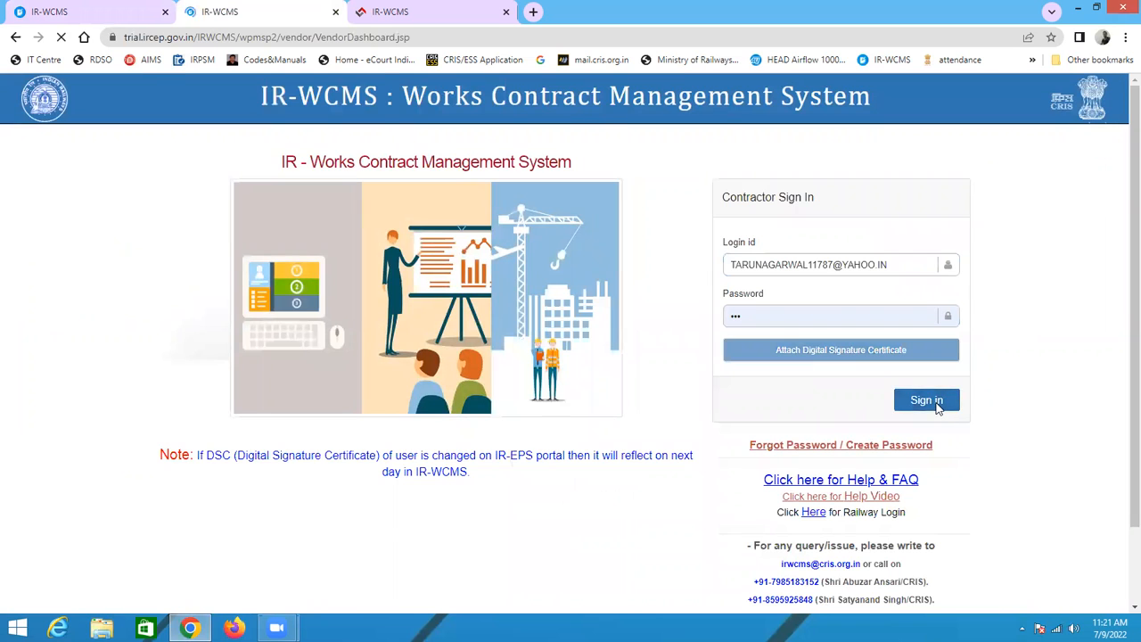
Step: Open the contractor's On Account (Normal Bill) measurement initiation page
click(158, 117)
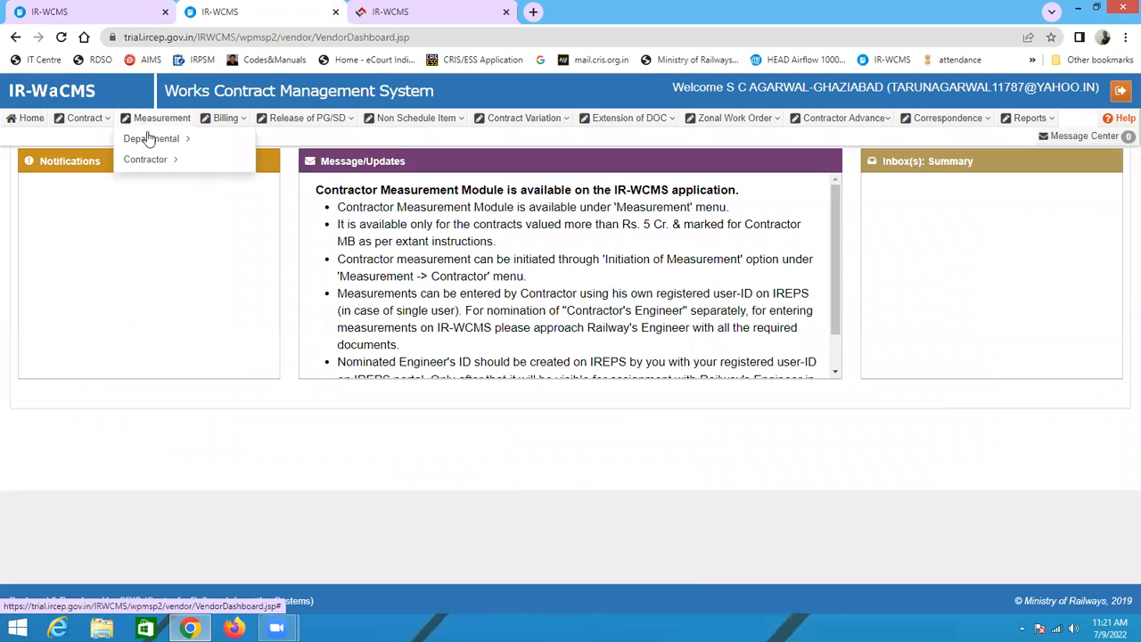
mouse_move(145, 164)
mouse_move(156, 123)
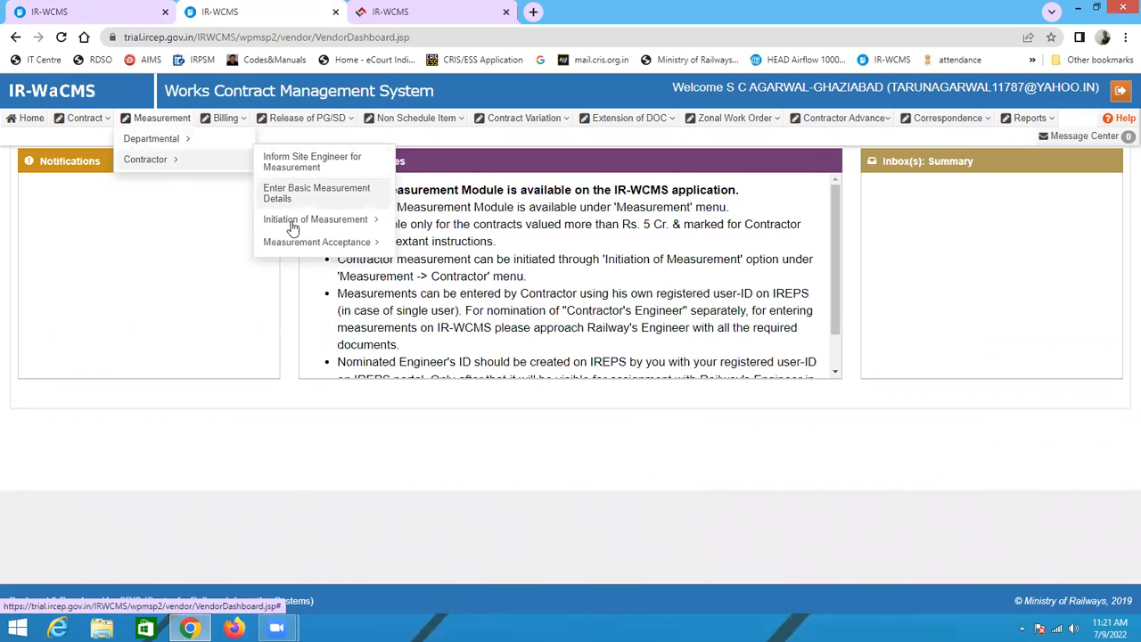
mouse_move(346, 230)
click(446, 248)
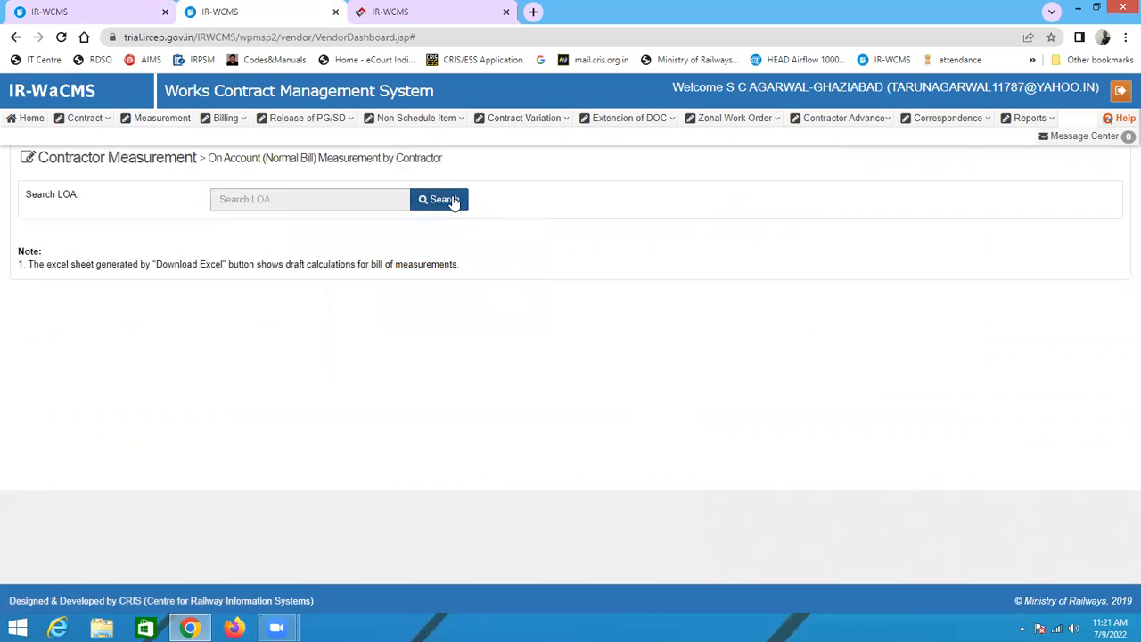
click(453, 199)
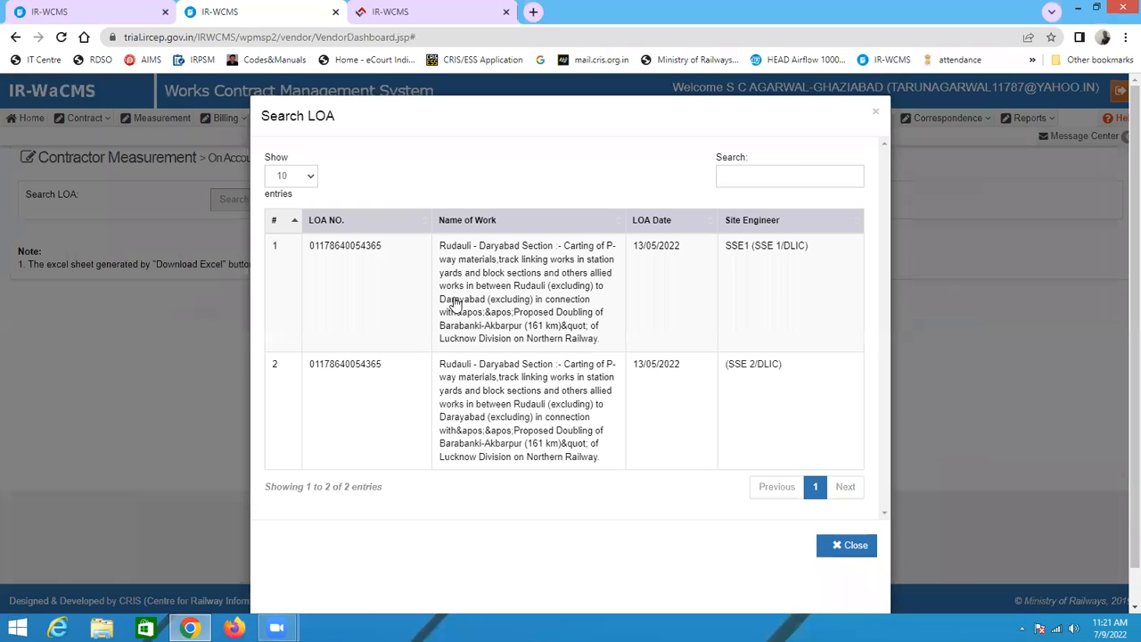
click(369, 383)
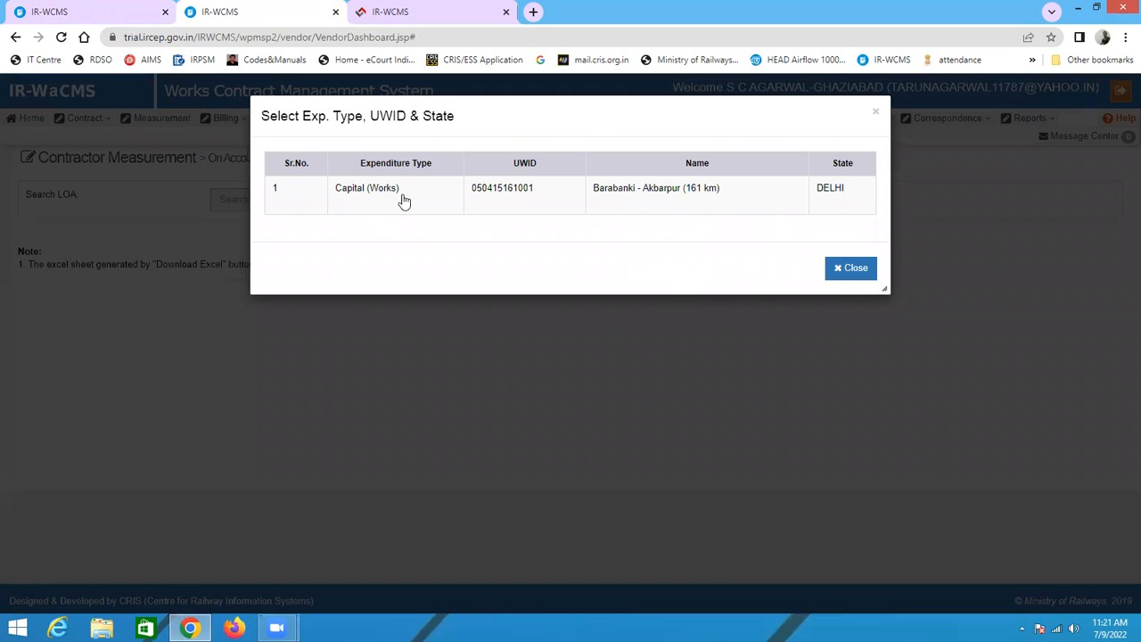
click(839, 195)
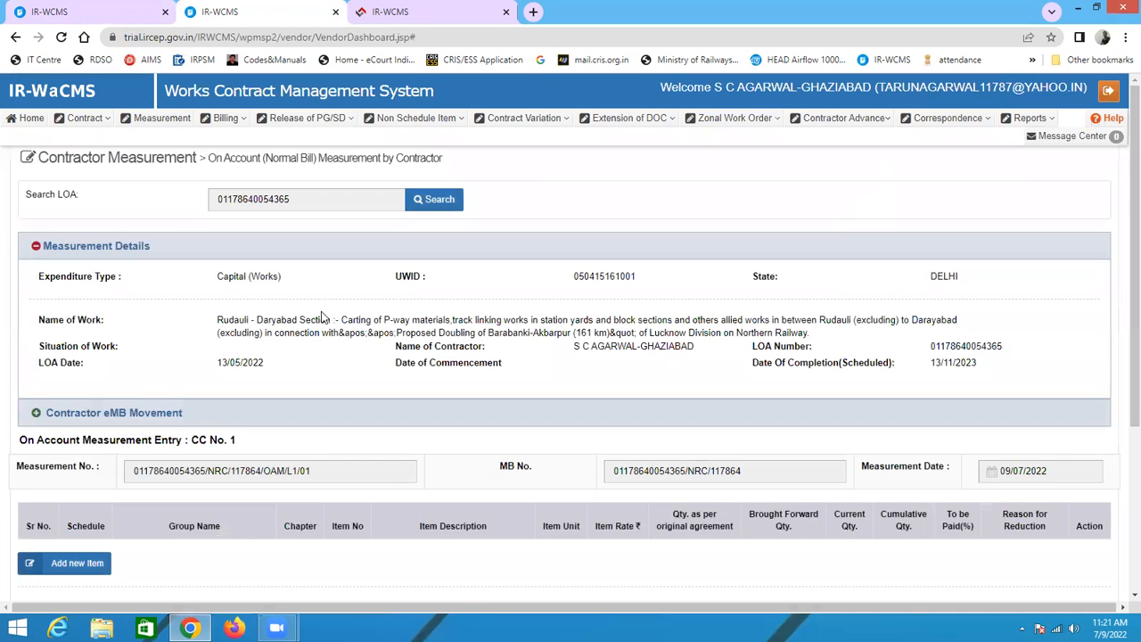
Step: Review the measurement details and the on account measurement entry form for CC No. 1
scroll(469, 363, down, 2)
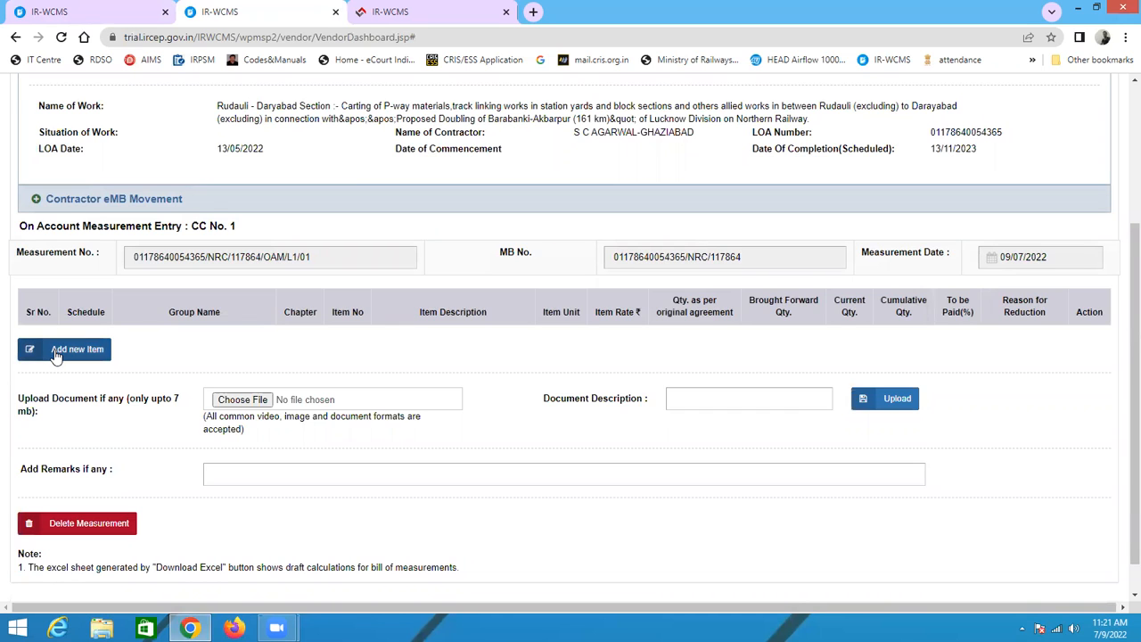
scroll(445, 325, up, 1)
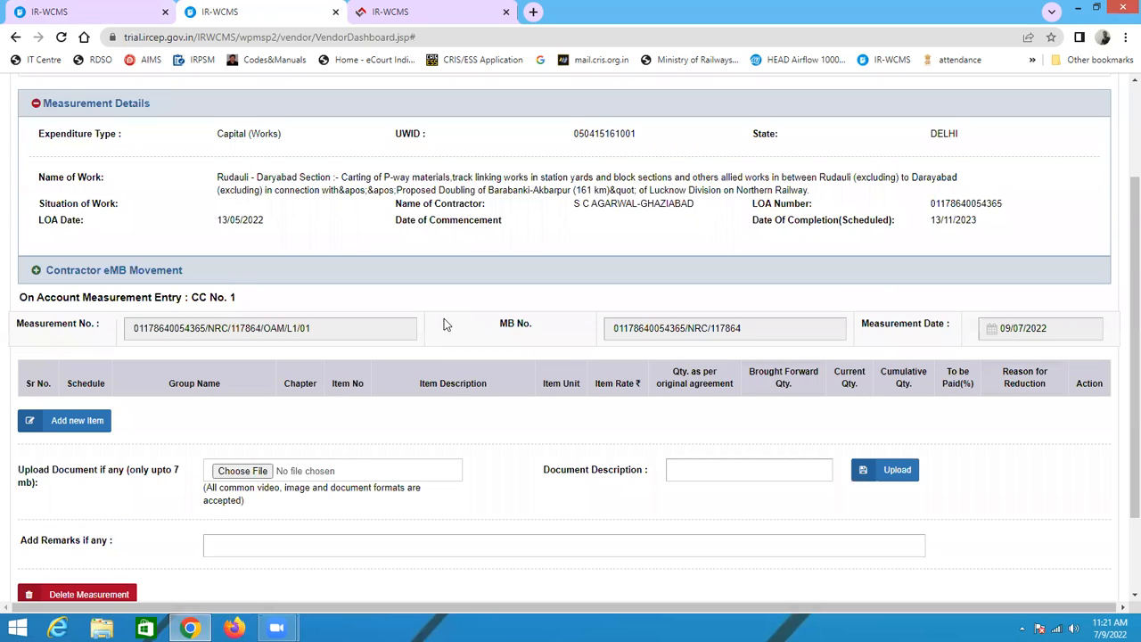
scroll(159, 330, up, 2)
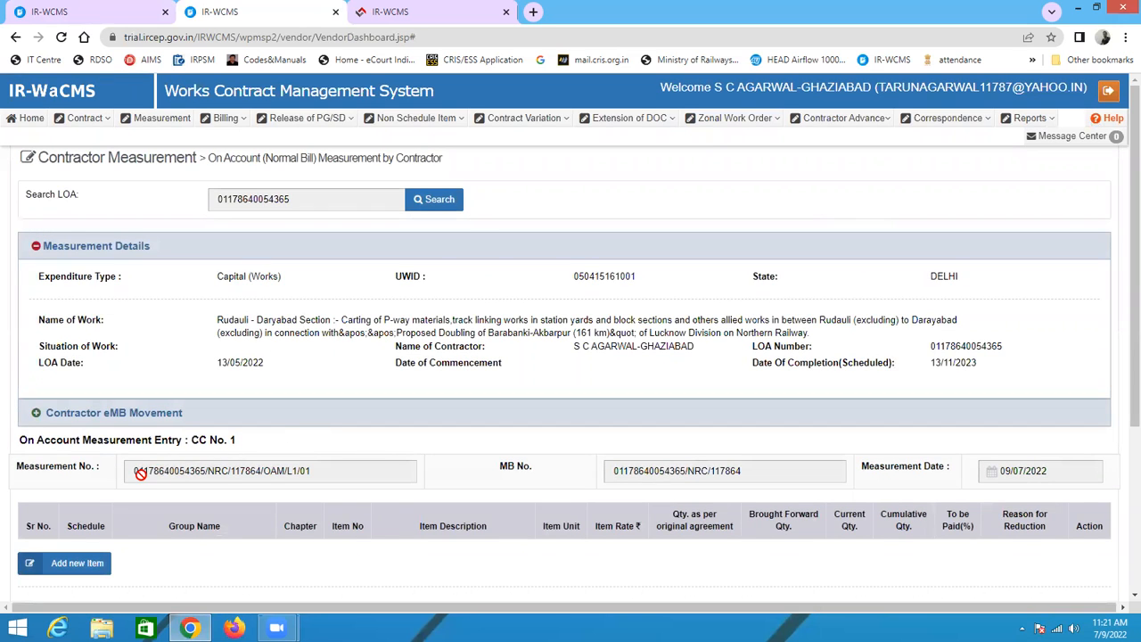
scroll(174, 463, down, 2)
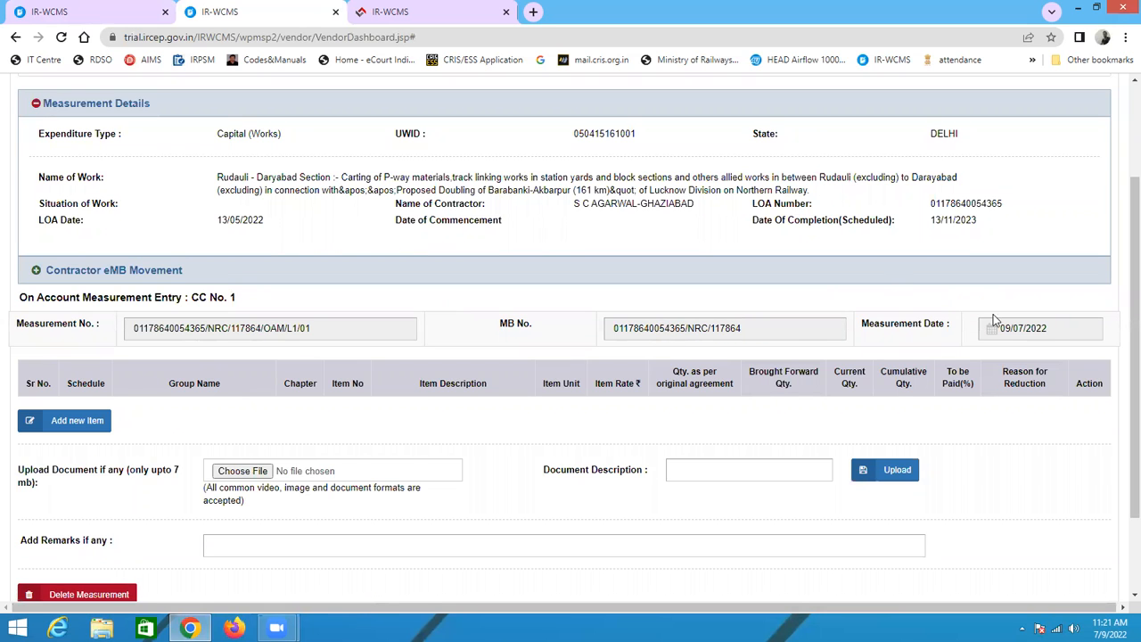
scroll(297, 347, up, 1)
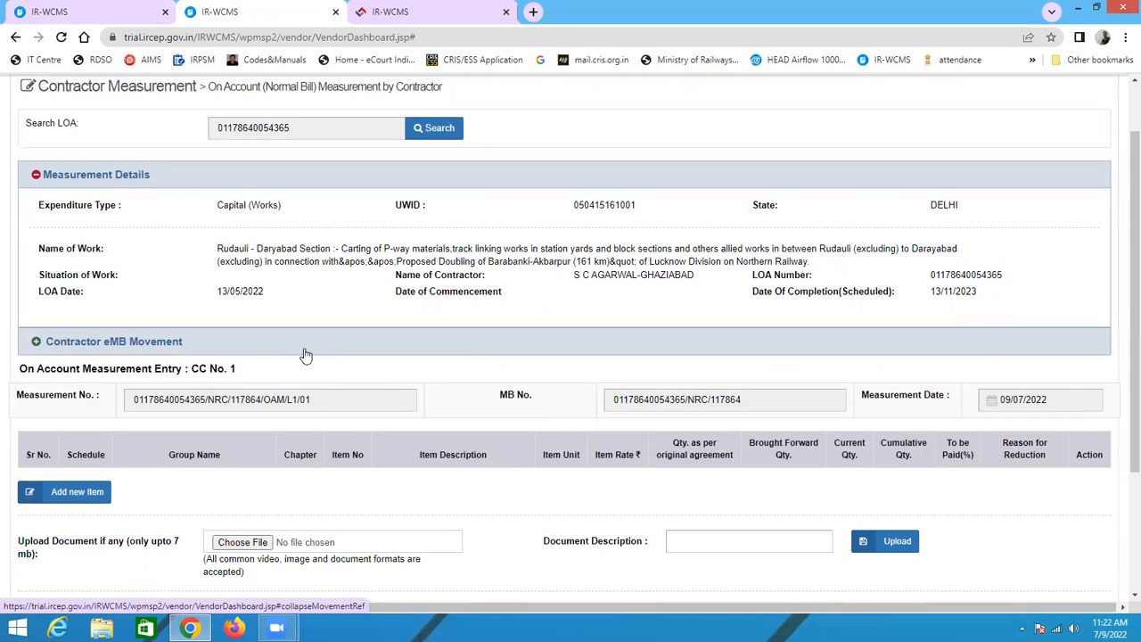
scroll(114, 362, down, 1)
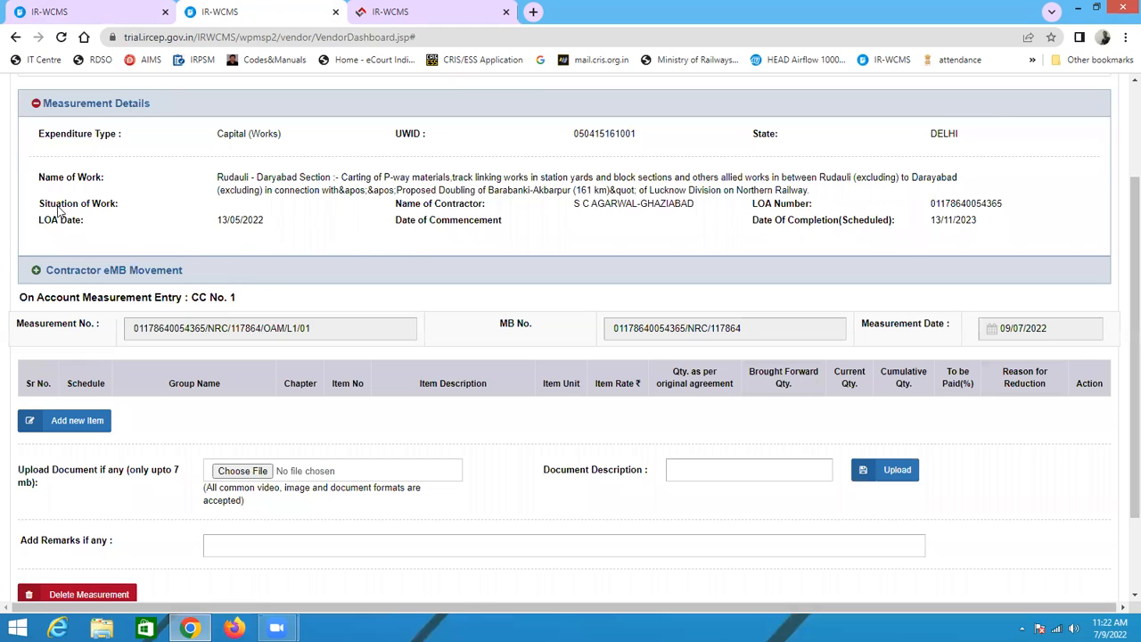
scroll(401, 352, down, 1)
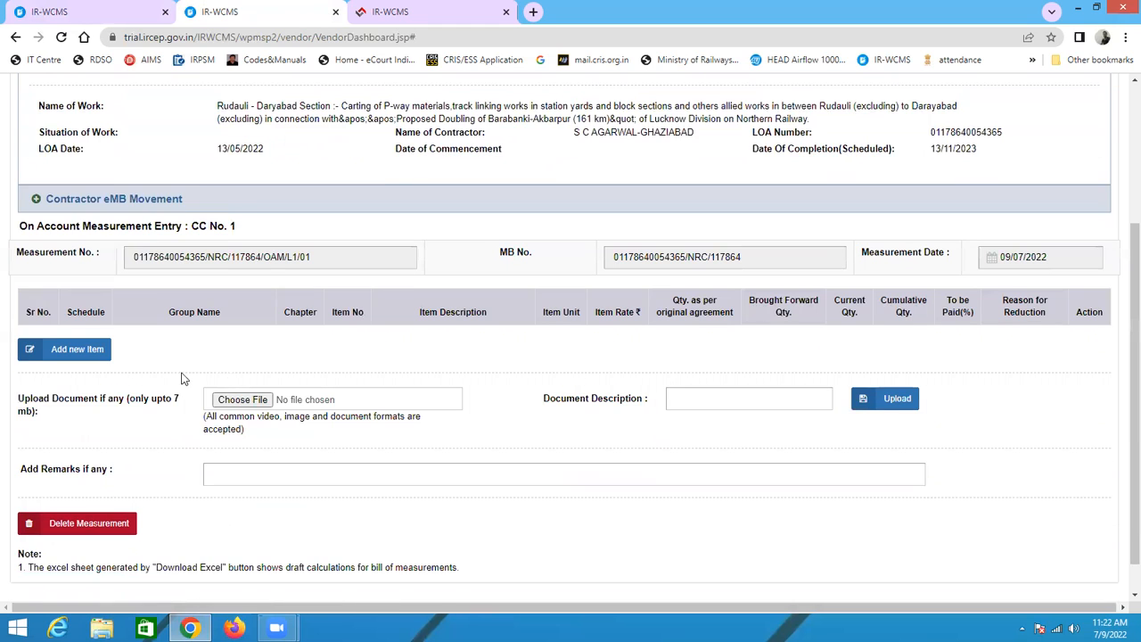
scroll(153, 407, down, 1)
Step: Start adding a new measurement item and list the items of Schedule A
click(33, 319)
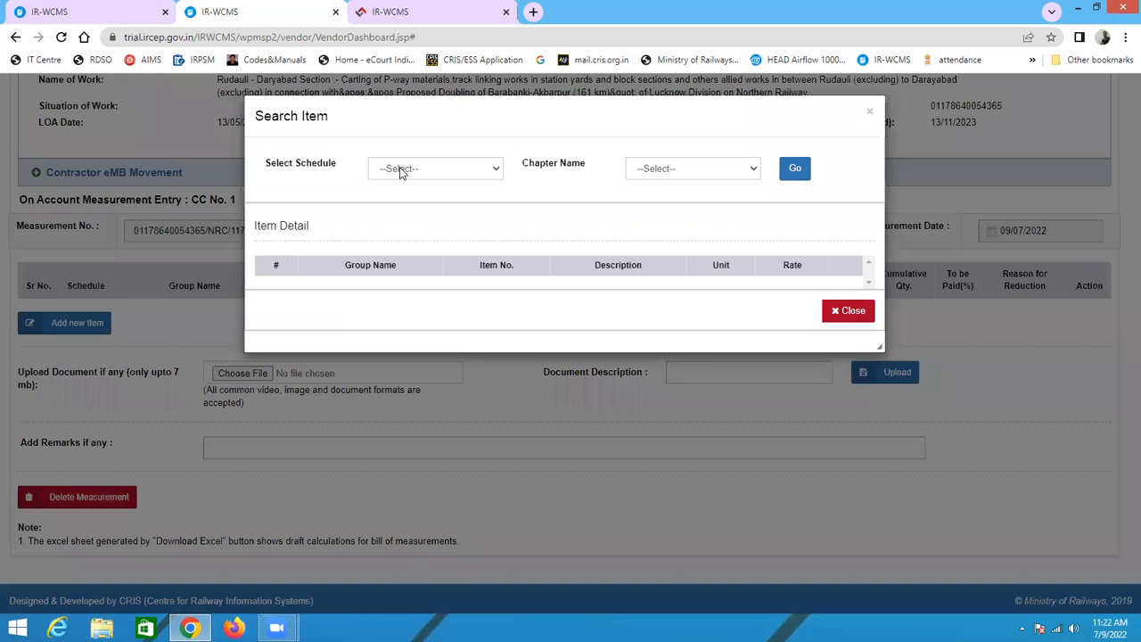
click(401, 172)
click(415, 201)
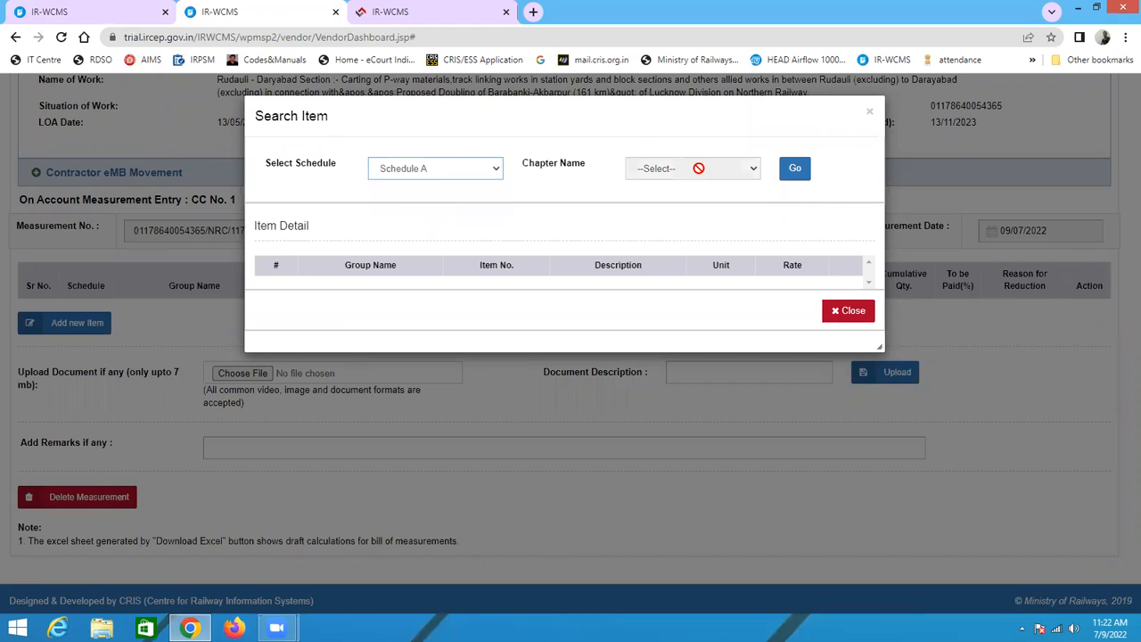
click(799, 176)
Step: Find Schedule A item NS22 (dismantling pucca road) in the item list, select it and add it to the measurement
scroll(493, 339, down, 7)
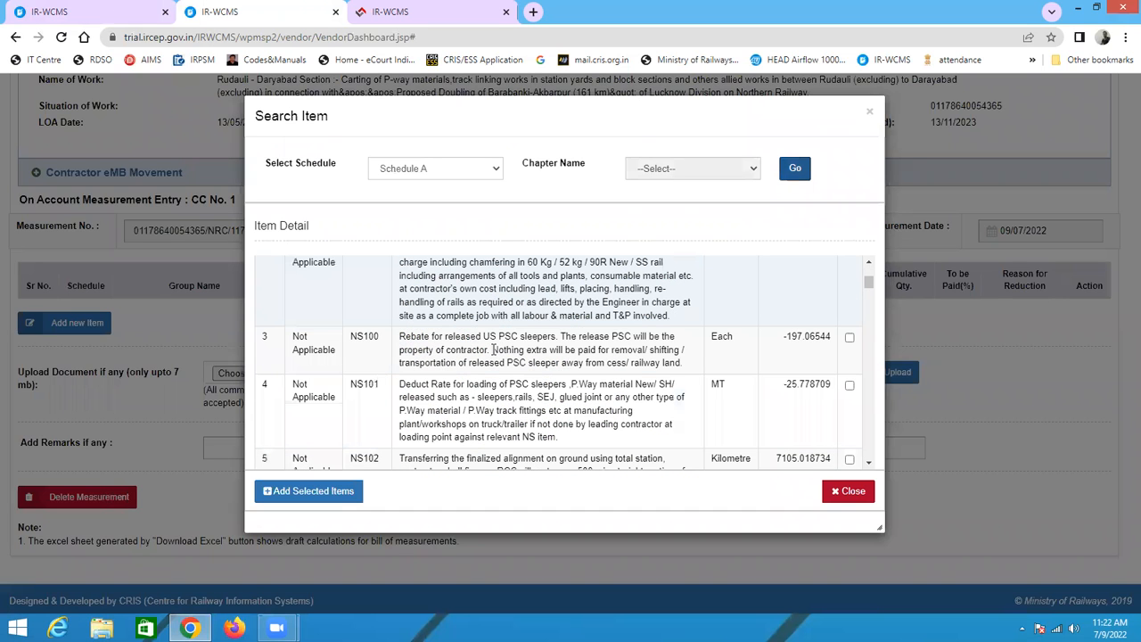
scroll(493, 349, down, 6)
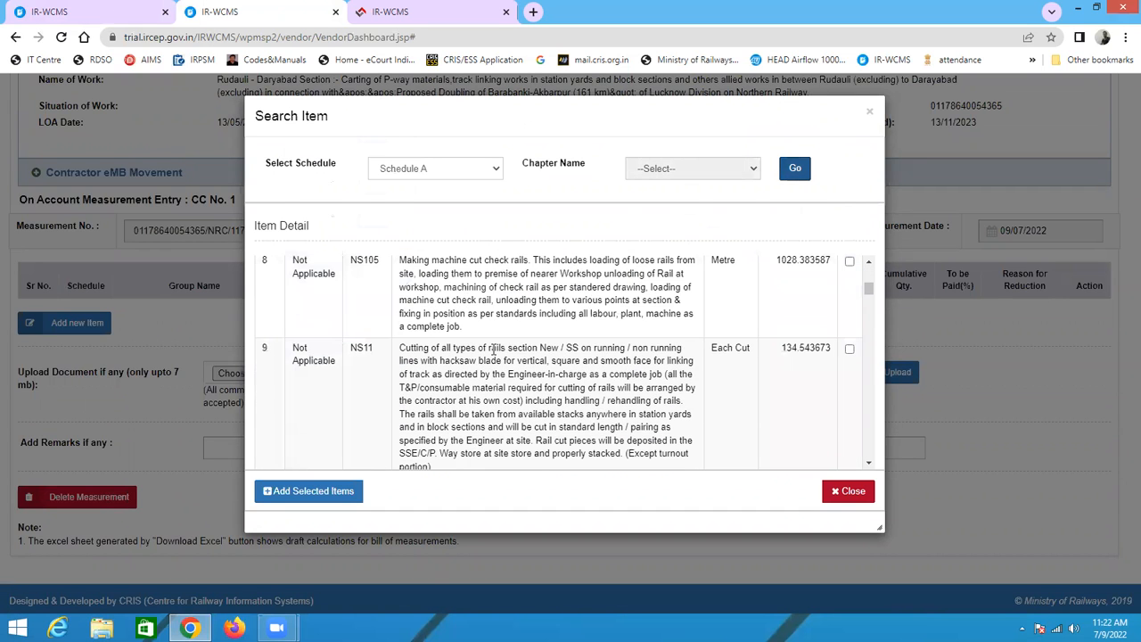
scroll(493, 350, down, 5)
scroll(492, 350, down, 6)
scroll(493, 349, down, 6)
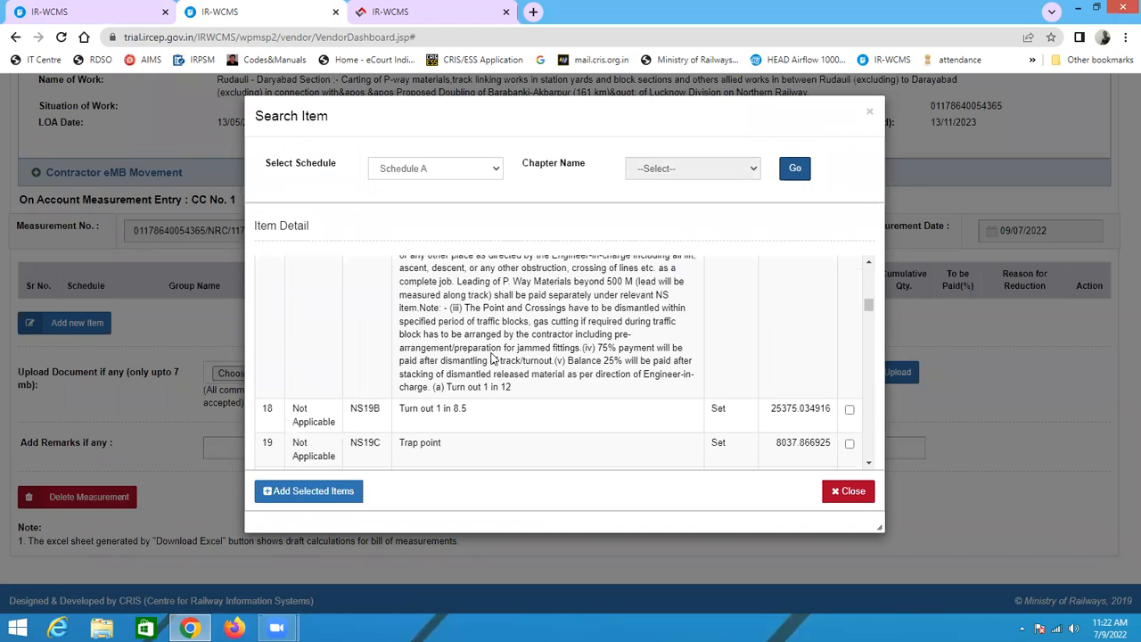
scroll(554, 373, down, 3)
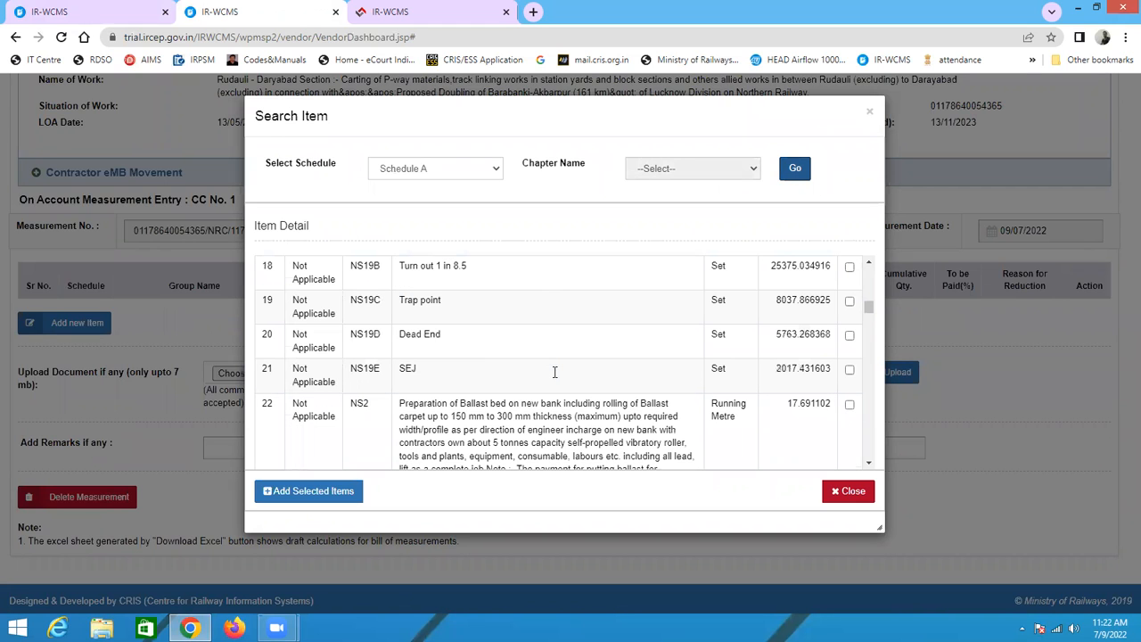
scroll(555, 372, up, 3)
scroll(555, 373, down, 10)
scroll(555, 372, down, 6)
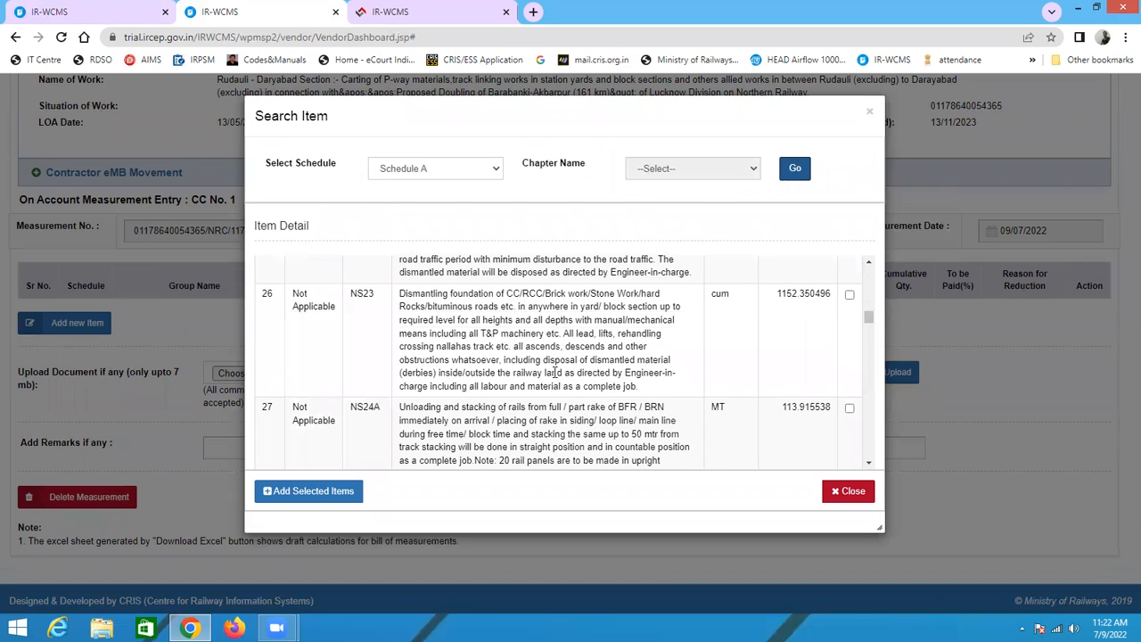
scroll(554, 373, down, 15)
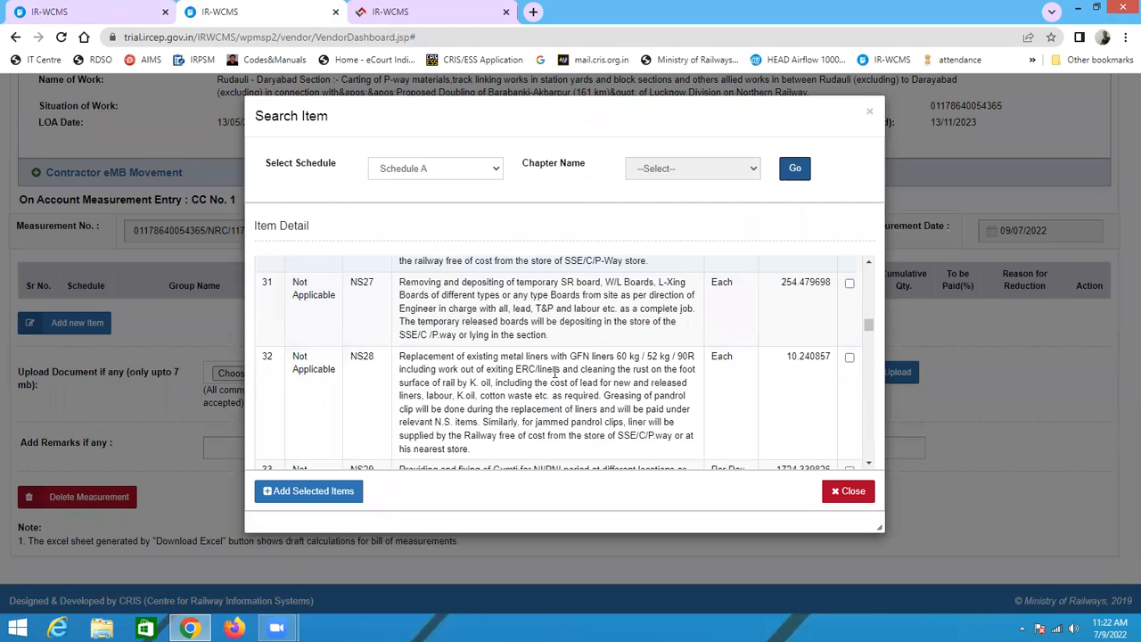
scroll(555, 373, down, 10)
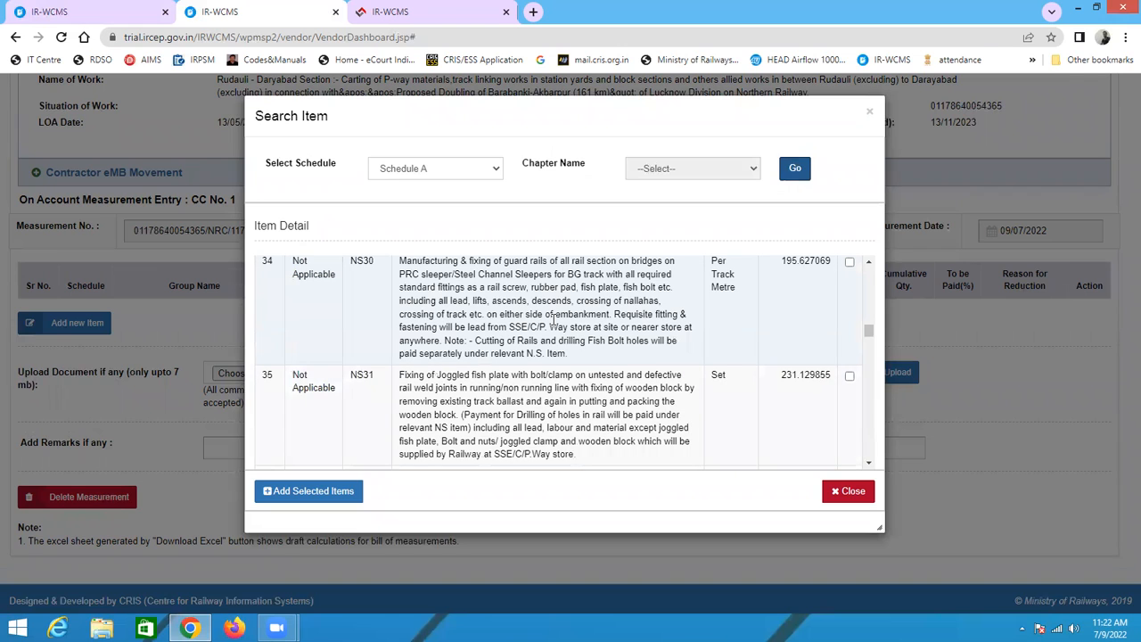
key(ctrl+f)
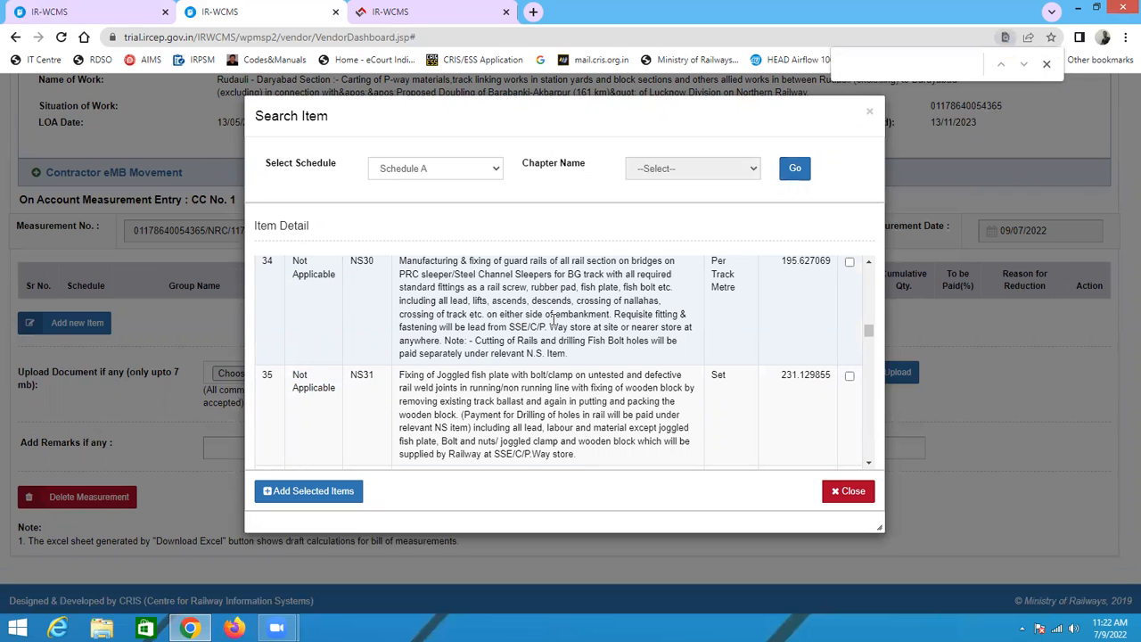
scroll(541, 339, down, 10)
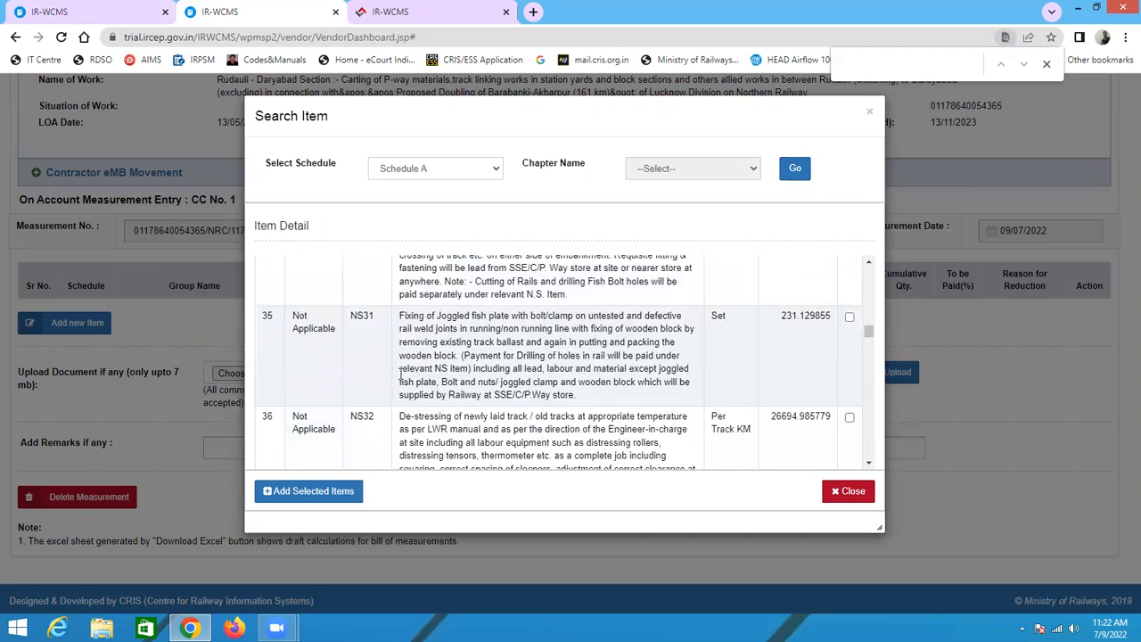
scroll(400, 375, up, 10)
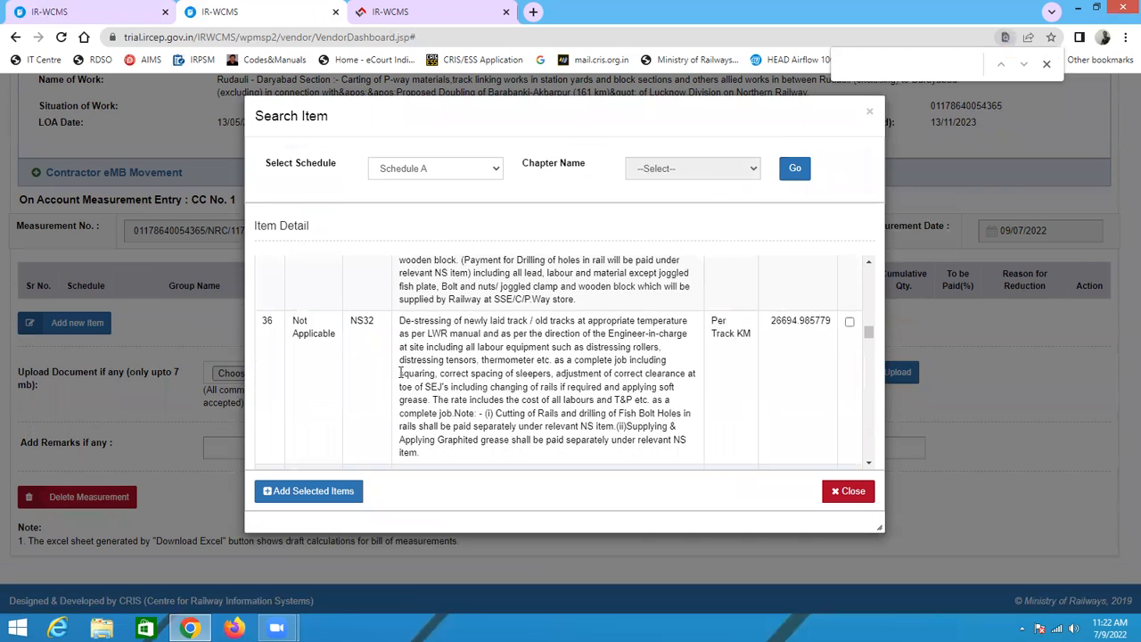
scroll(558, 374, up, 3)
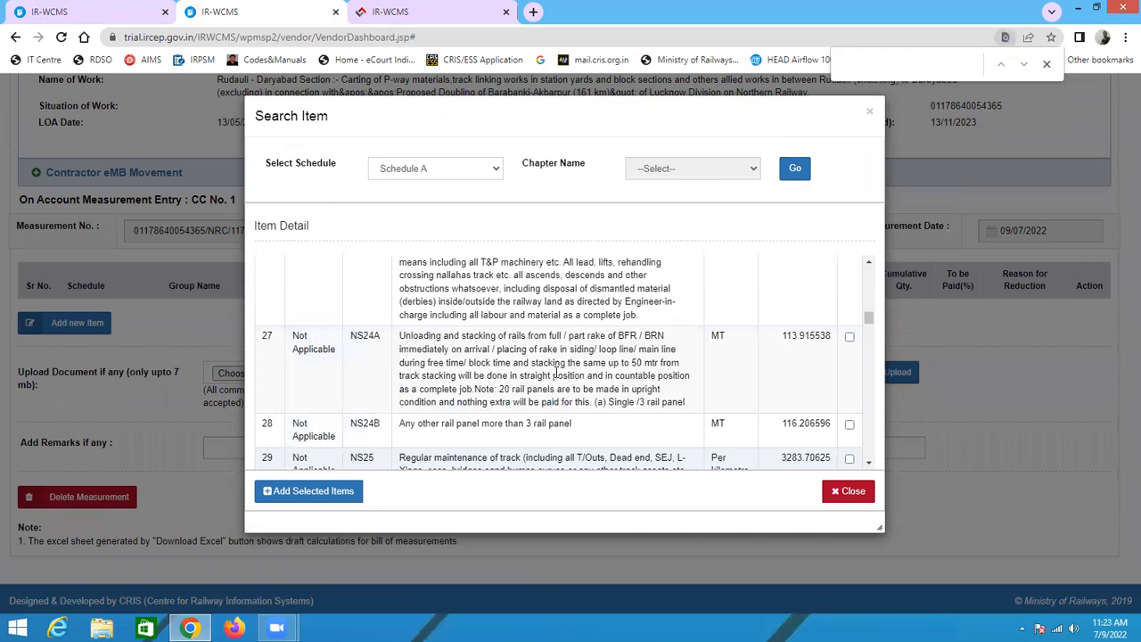
scroll(558, 374, up, 5)
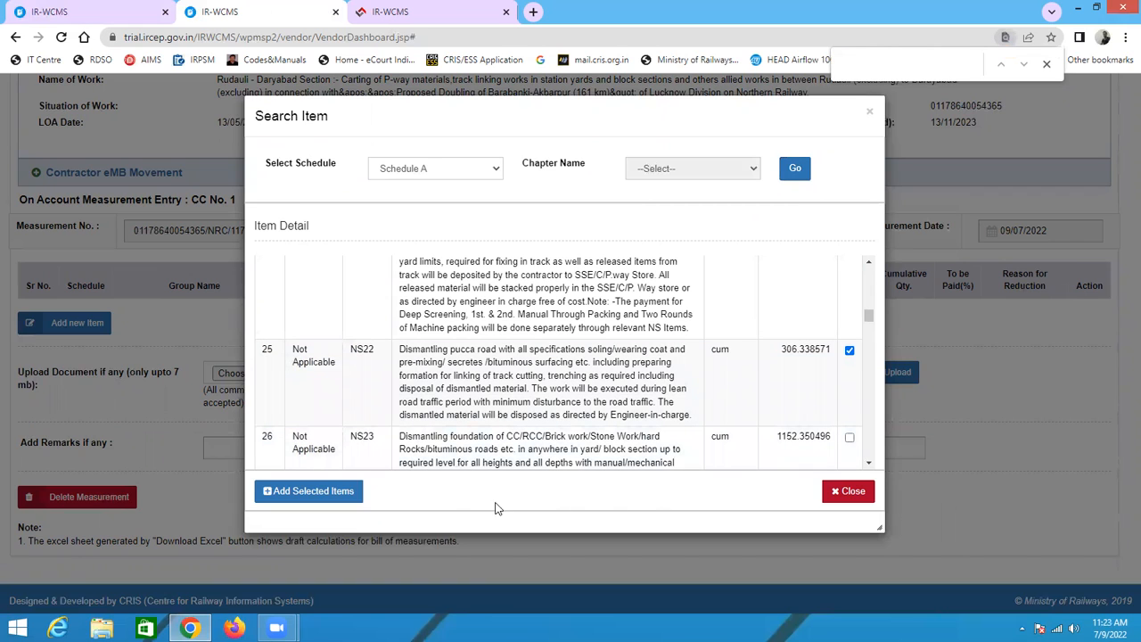
click(308, 491)
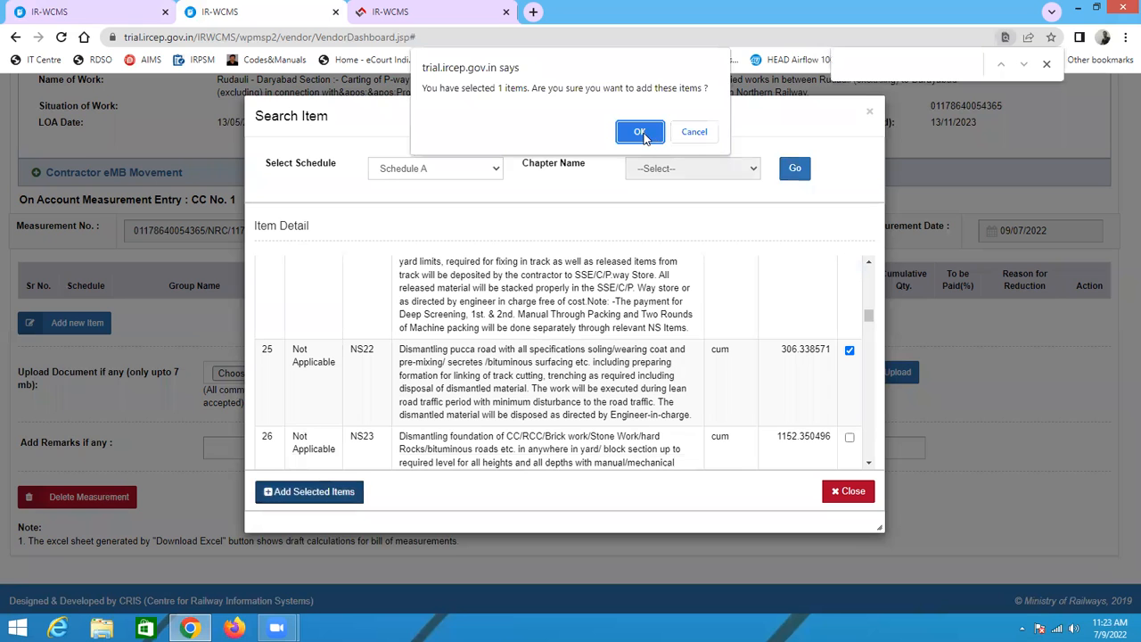
click(640, 131)
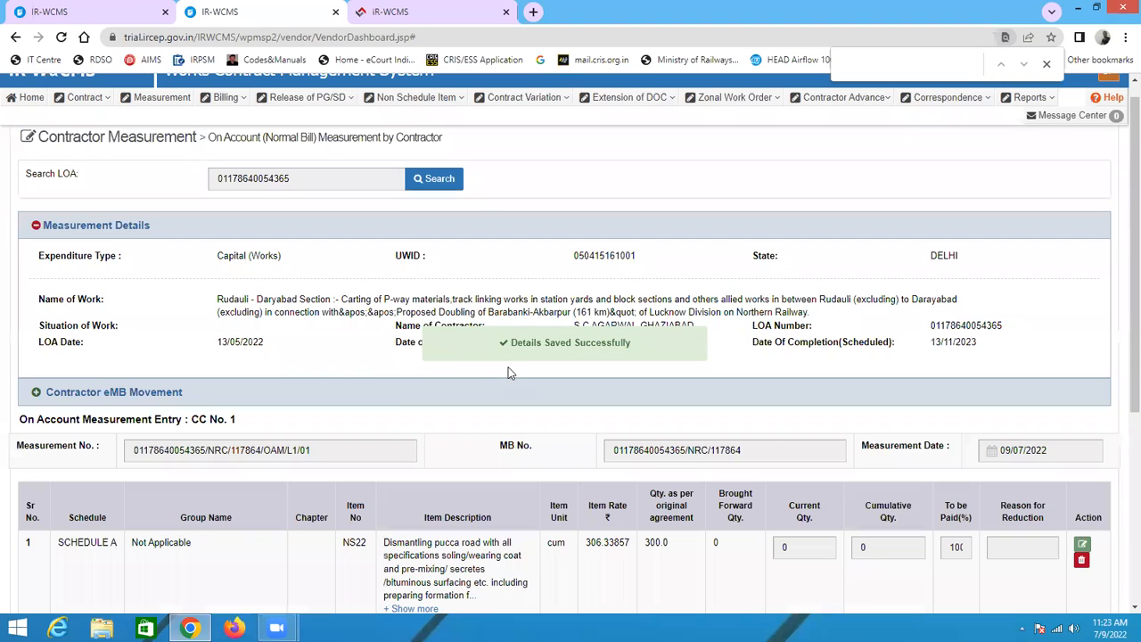
Step: Start adding another measurement item and list the items of Schedule A
scroll(306, 420, down, 3)
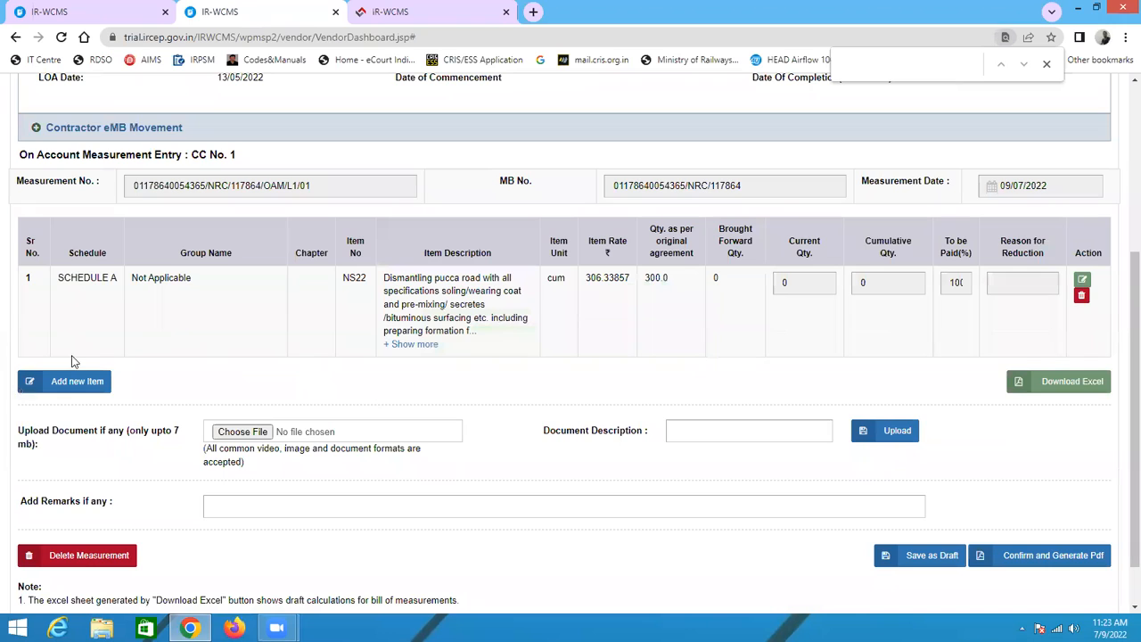
click(76, 383)
click(437, 171)
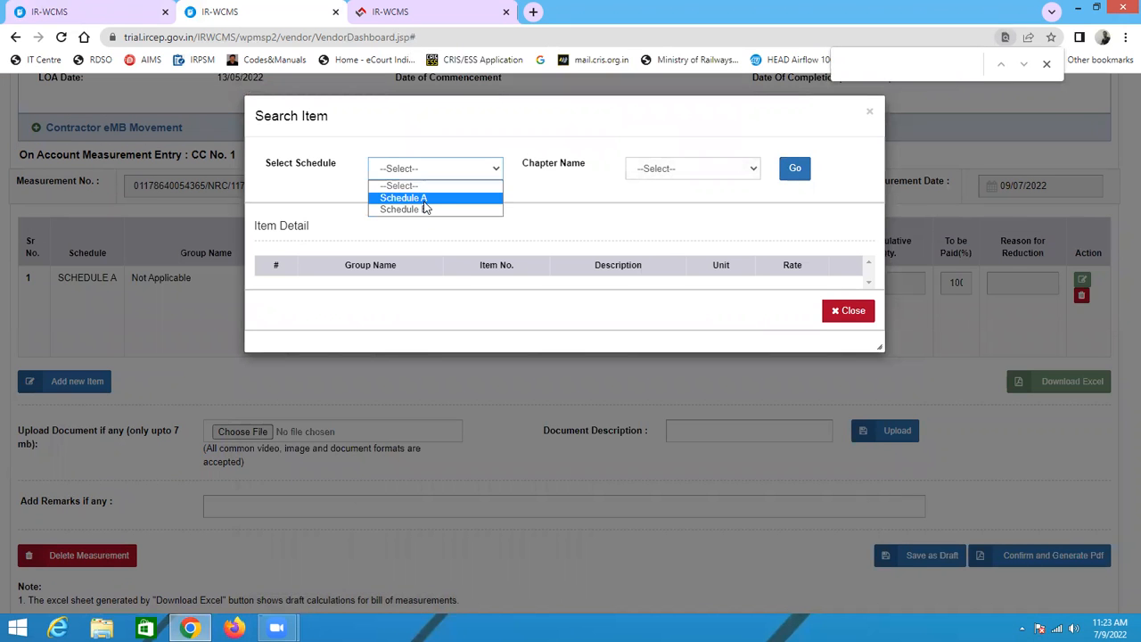
click(406, 198)
click(795, 175)
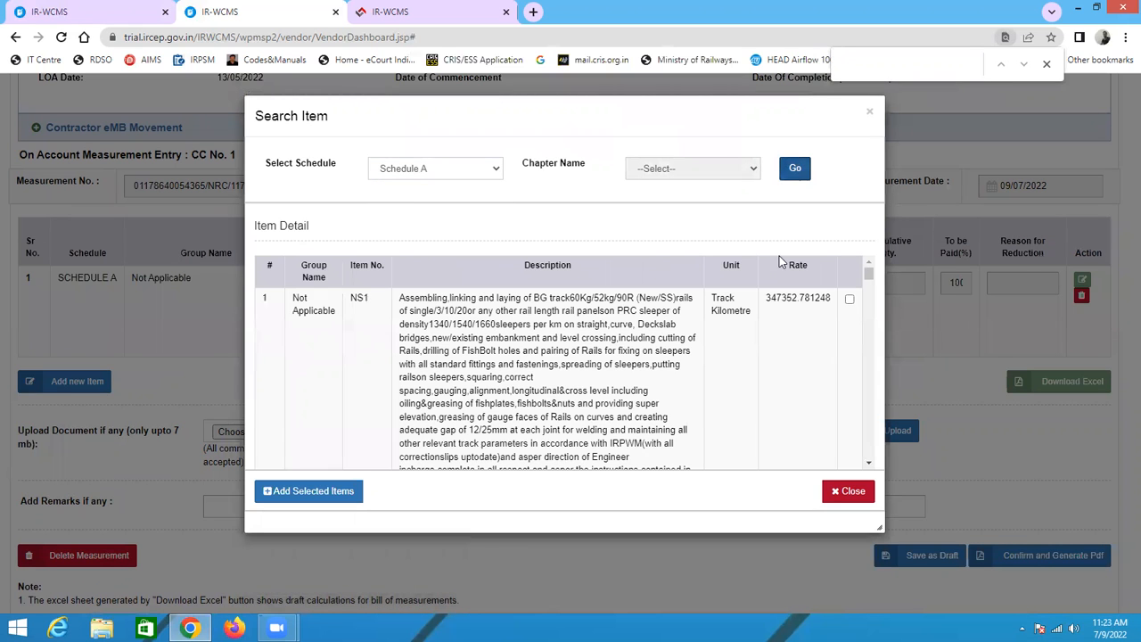
Step: Find Schedule A item NS89B (letter writing of 25 mm size) in the item list, select it and add it to the measurement
scroll(381, 357, down, 10)
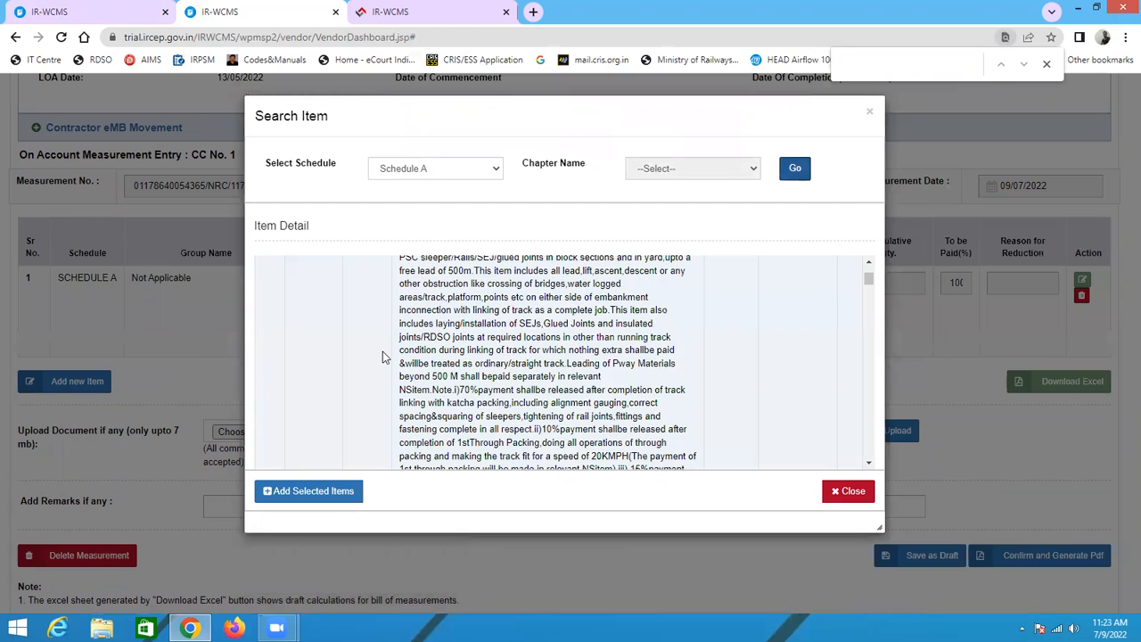
scroll(383, 357, down, 5)
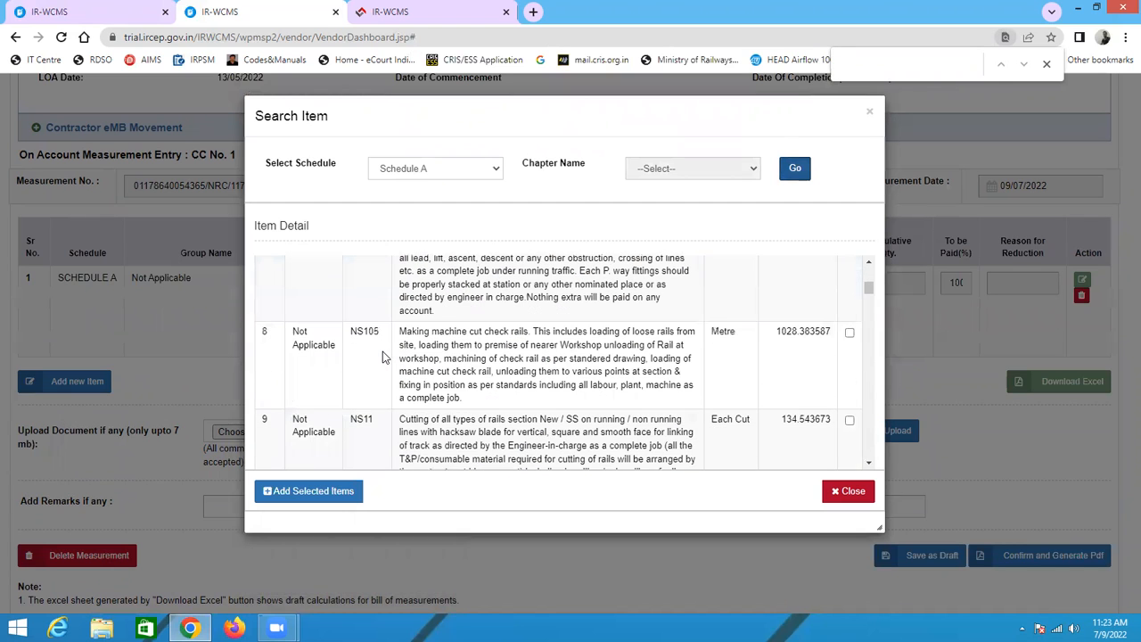
scroll(382, 352, down, 5)
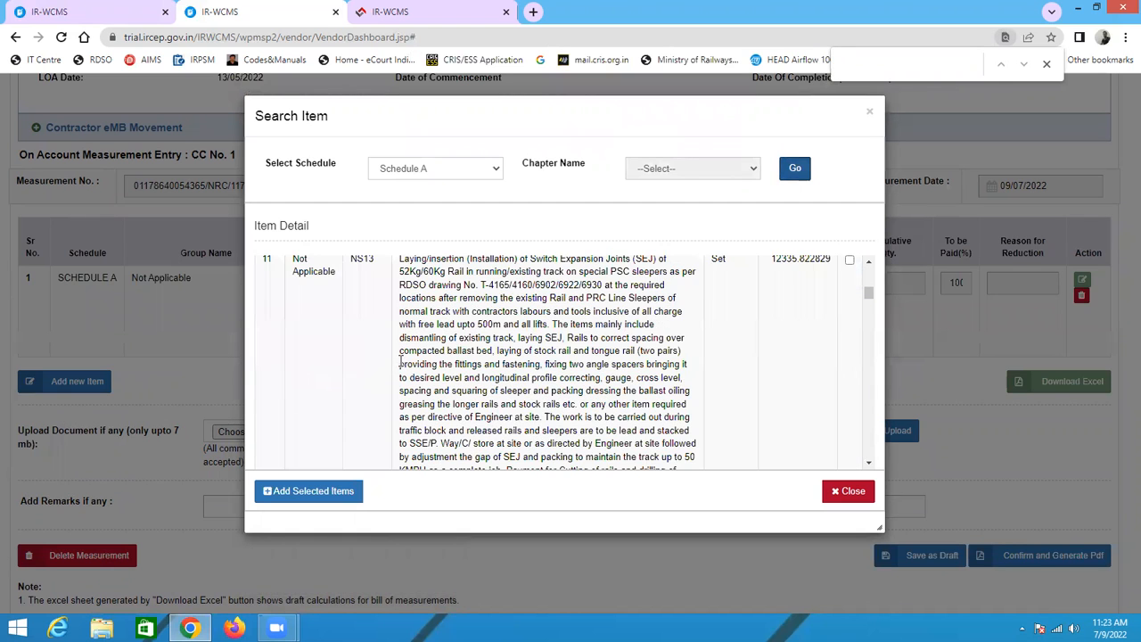
scroll(435, 361, down, 10)
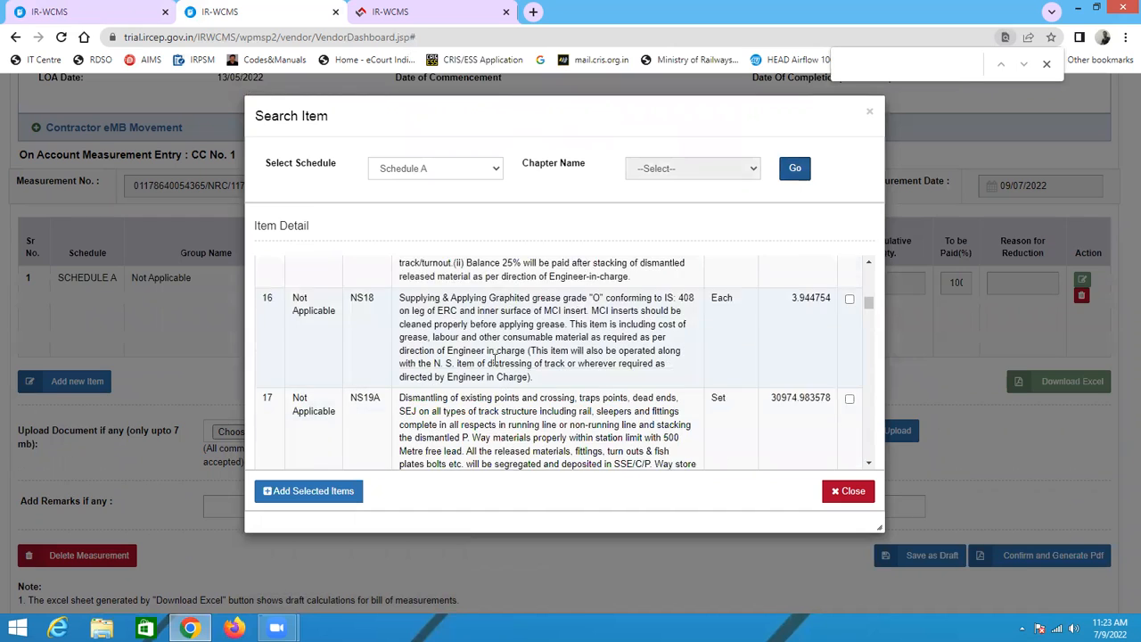
scroll(496, 359, up, 8)
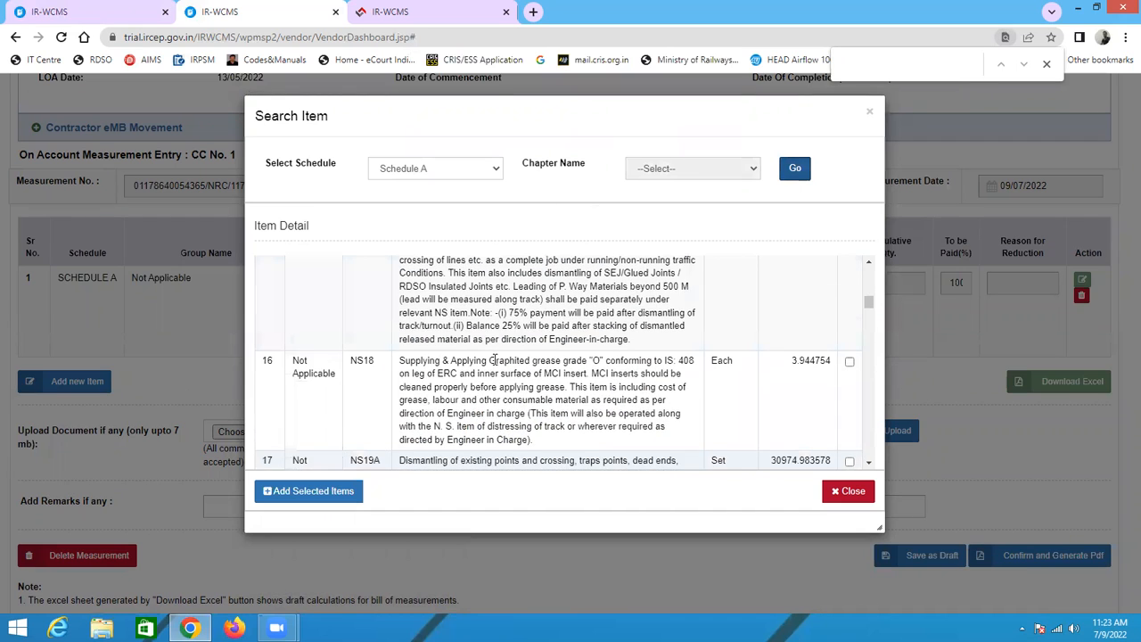
scroll(496, 364, down, 3)
scroll(496, 361, down, 5)
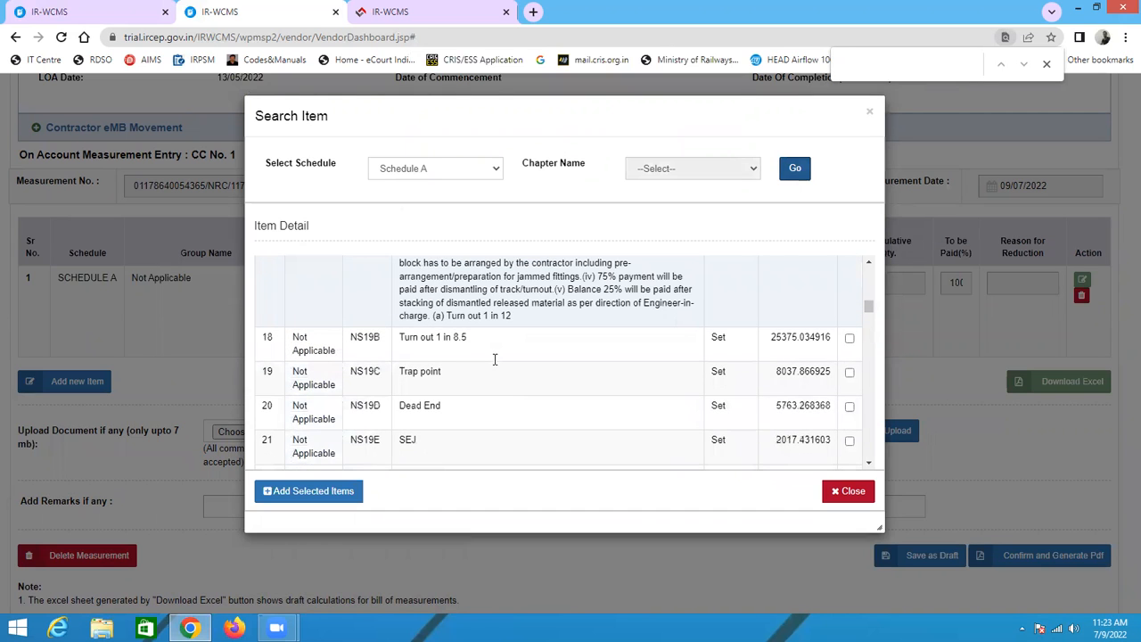
scroll(494, 360, down, 4)
scroll(496, 361, down, 10)
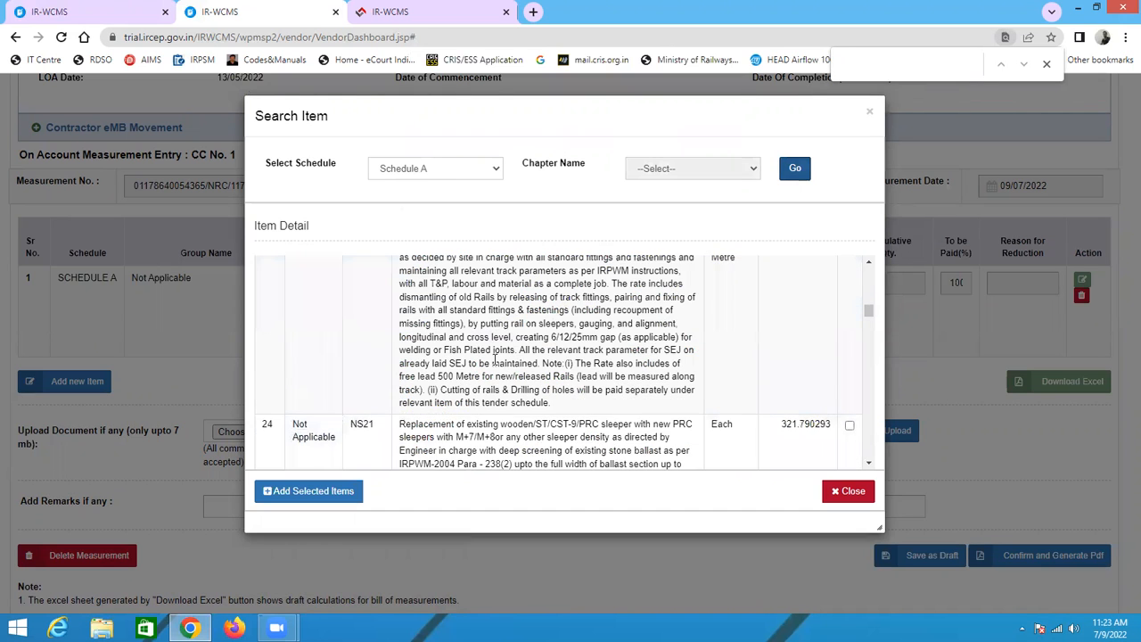
scroll(495, 360, down, 6)
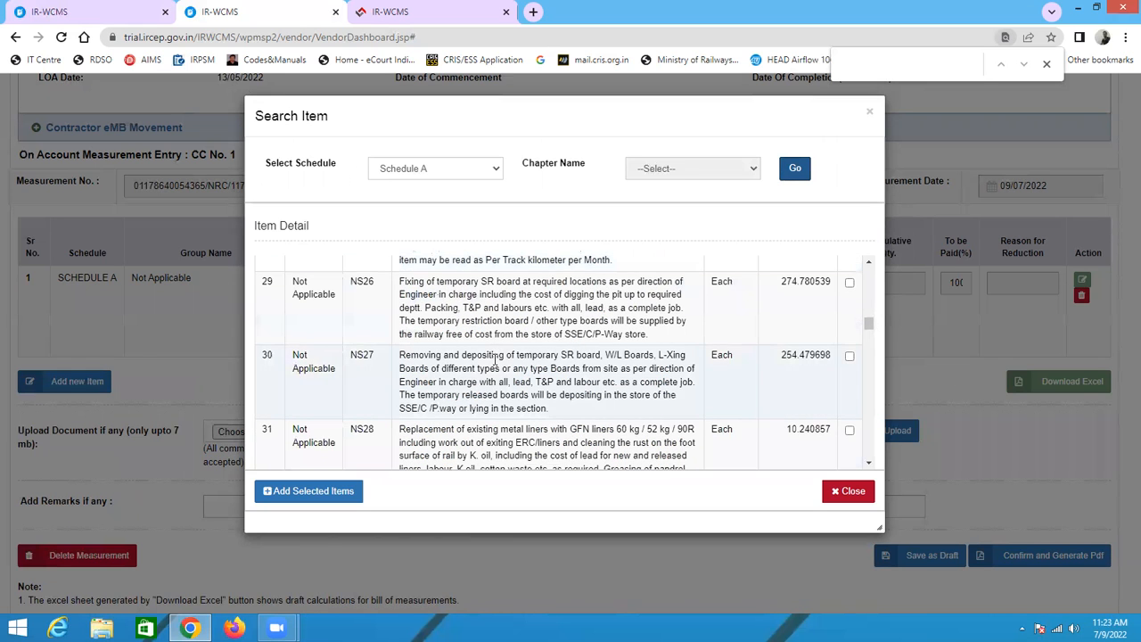
scroll(495, 360, down, 5)
scroll(495, 361, down, 8)
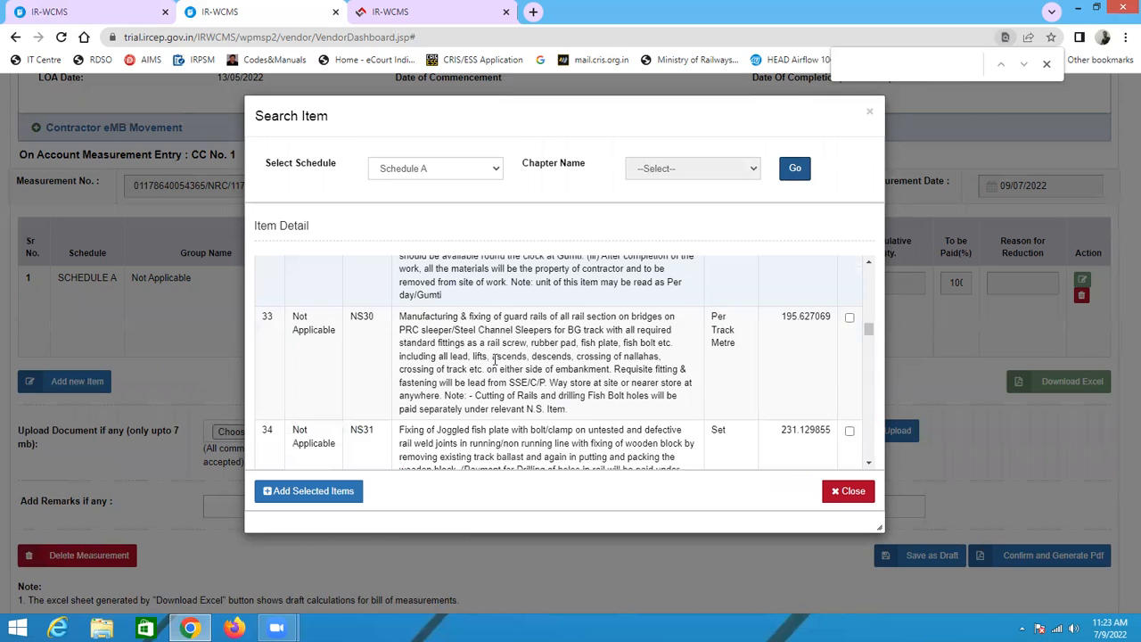
scroll(495, 364, down, 2)
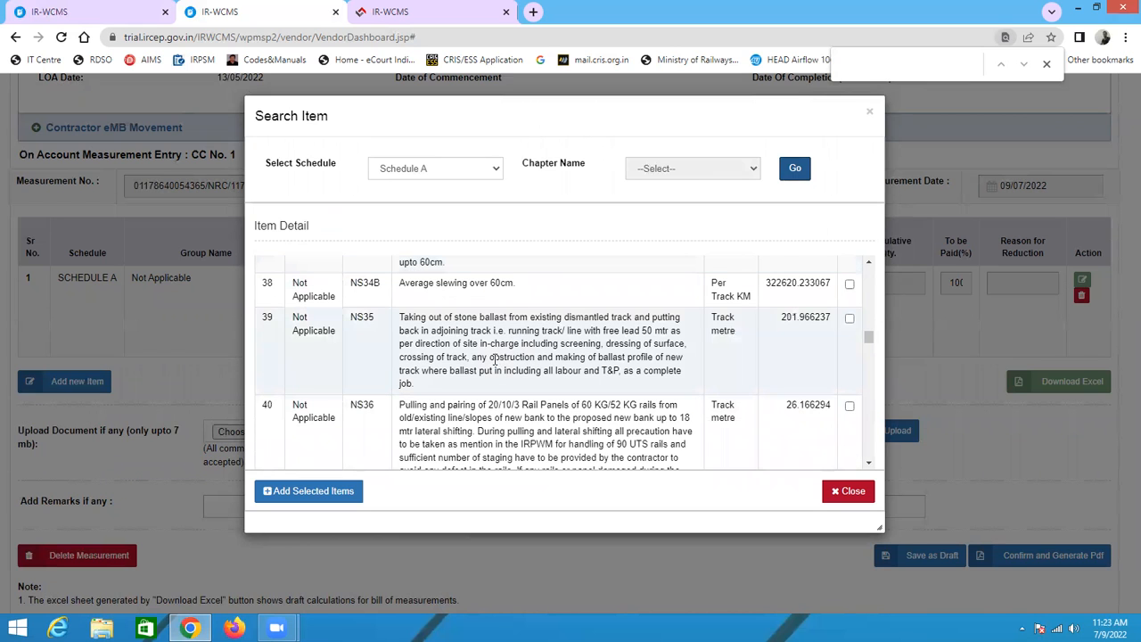
scroll(496, 359, down, 5)
scroll(496, 359, down, 6)
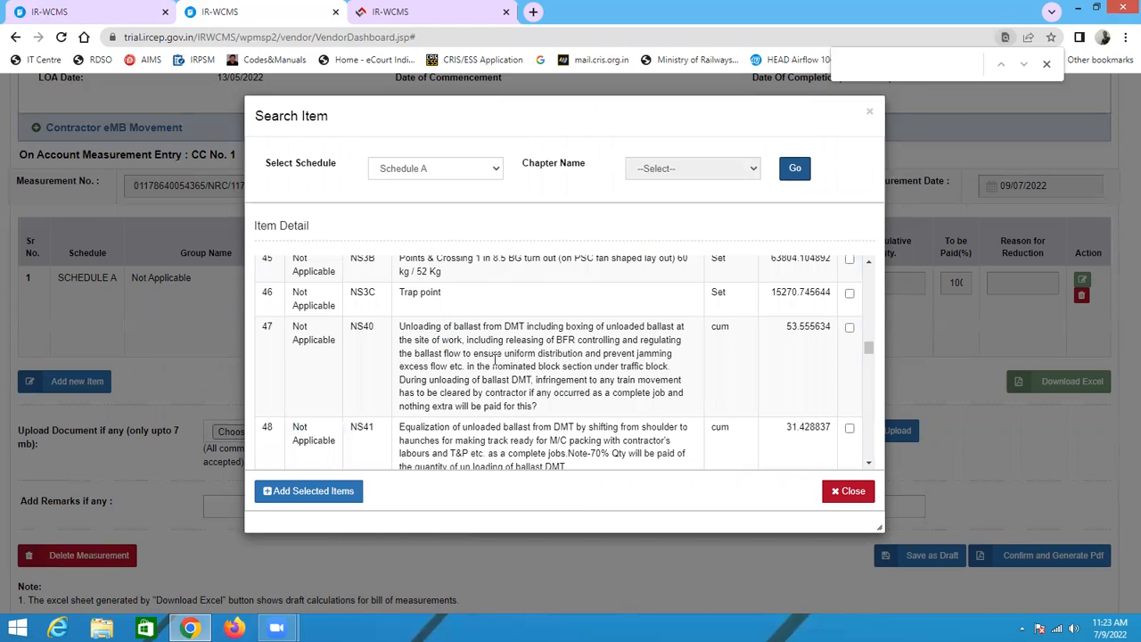
scroll(495, 360, down, 8)
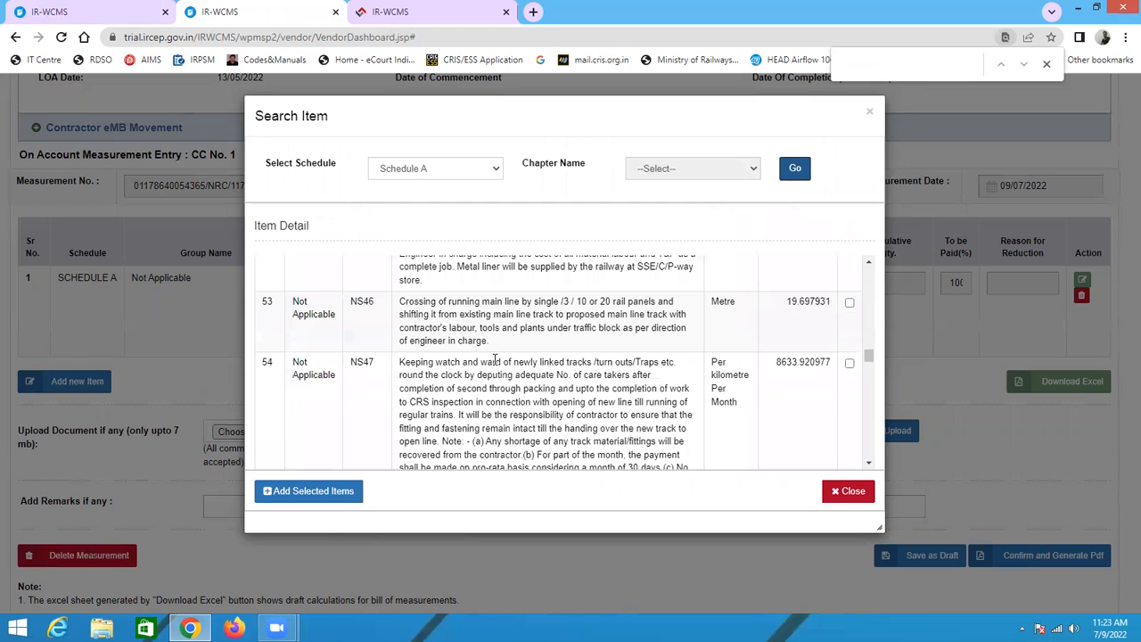
scroll(495, 359, down, 3)
scroll(496, 360, down, 8)
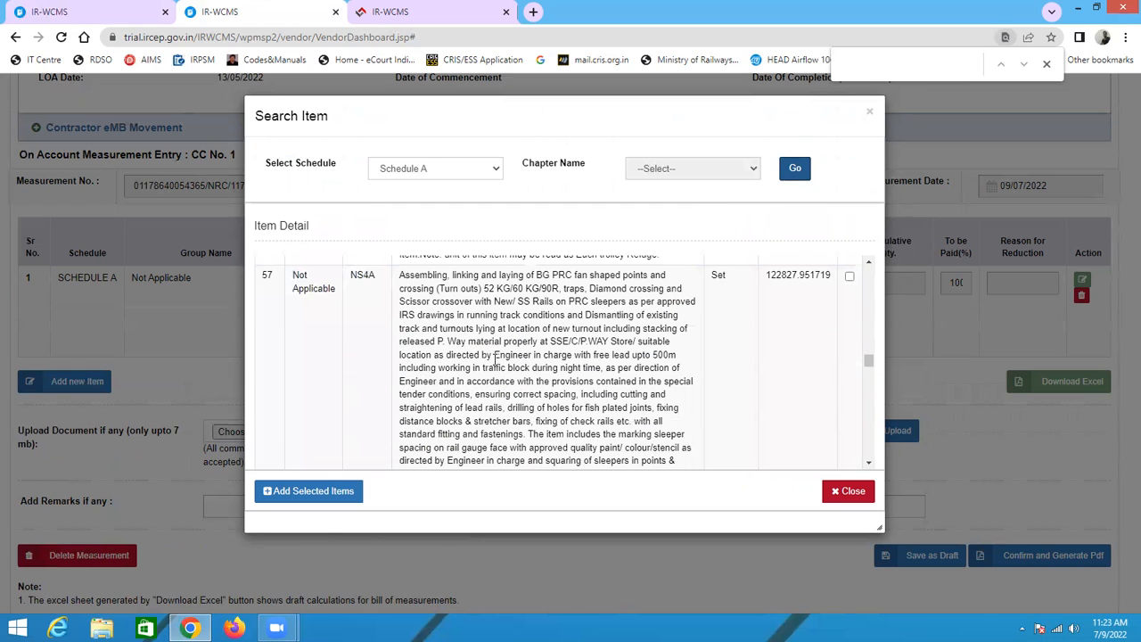
scroll(495, 359, down, 4)
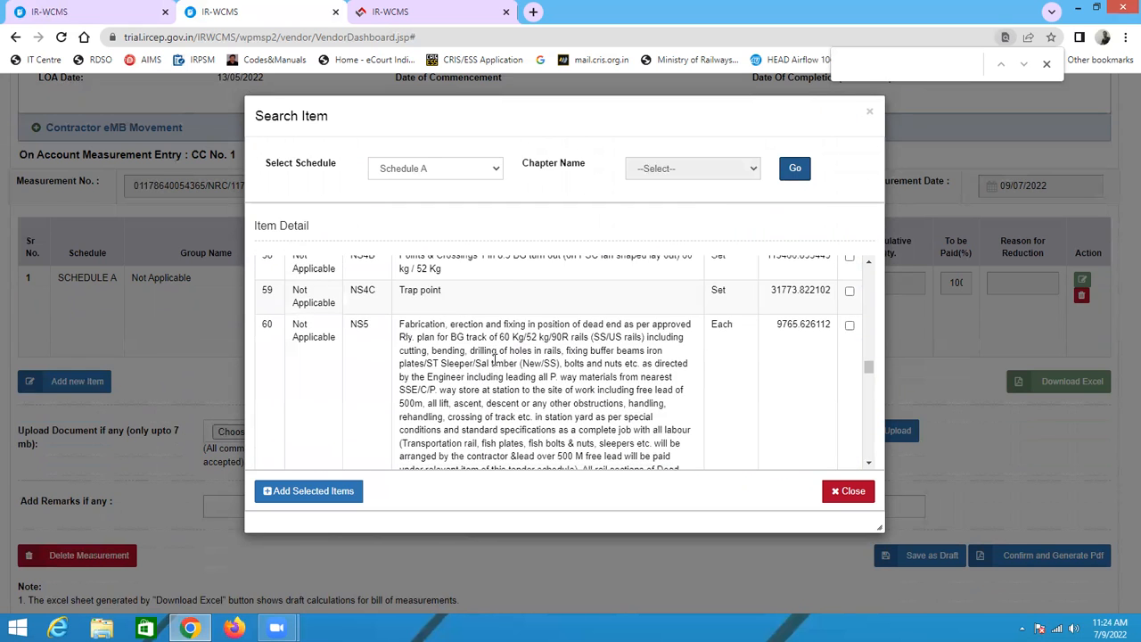
scroll(497, 365, down, 6)
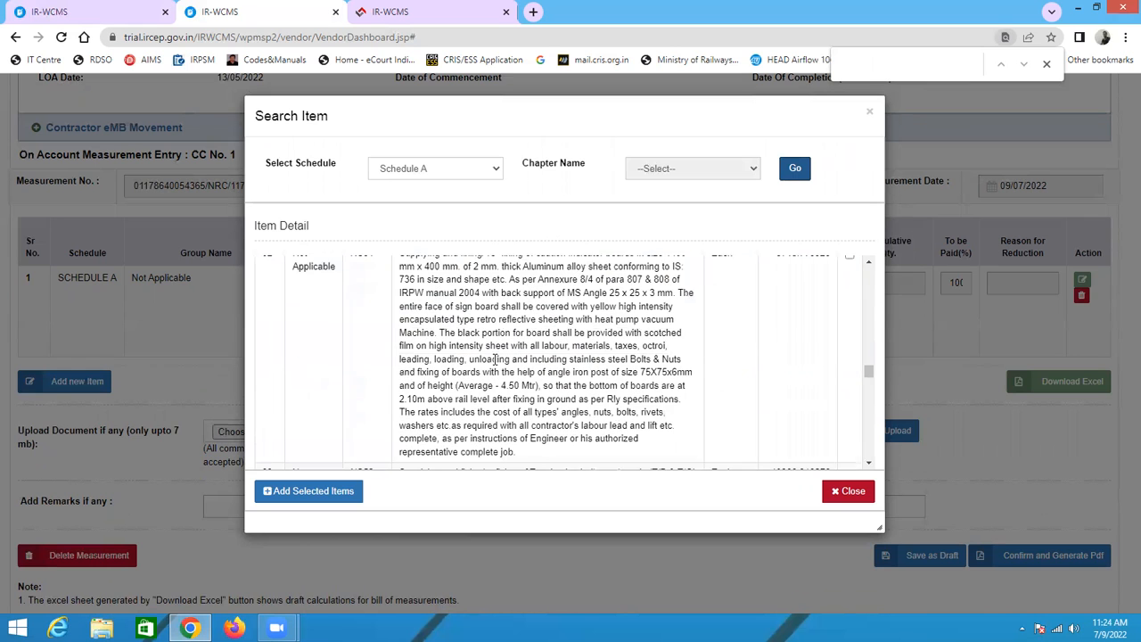
scroll(495, 361, down, 3)
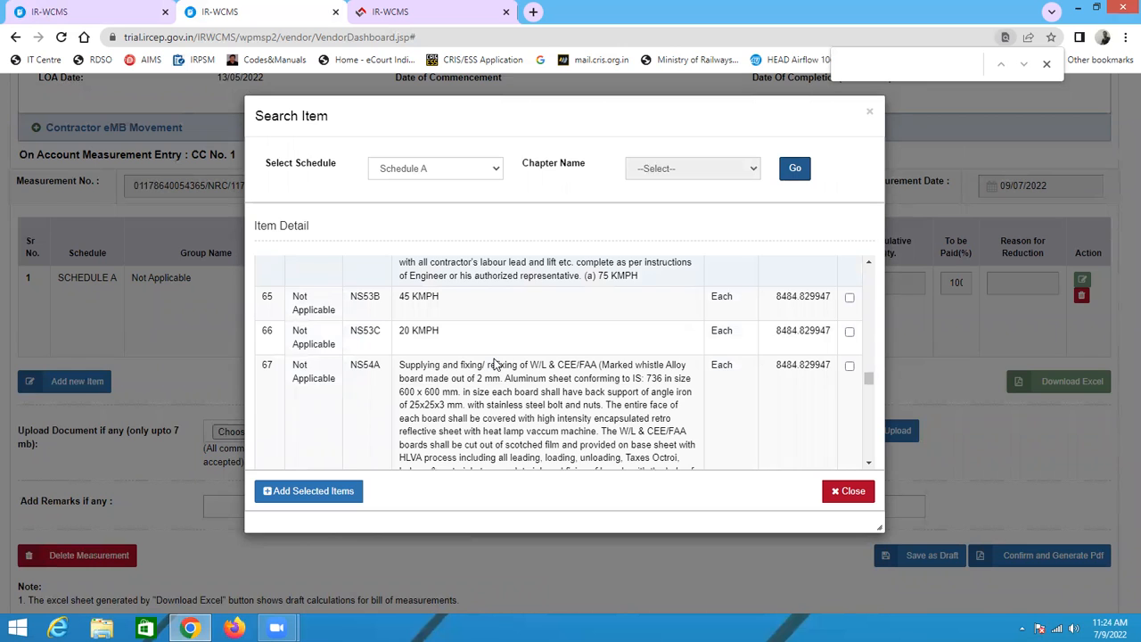
scroll(495, 364, down, 3)
scroll(495, 361, down, 3)
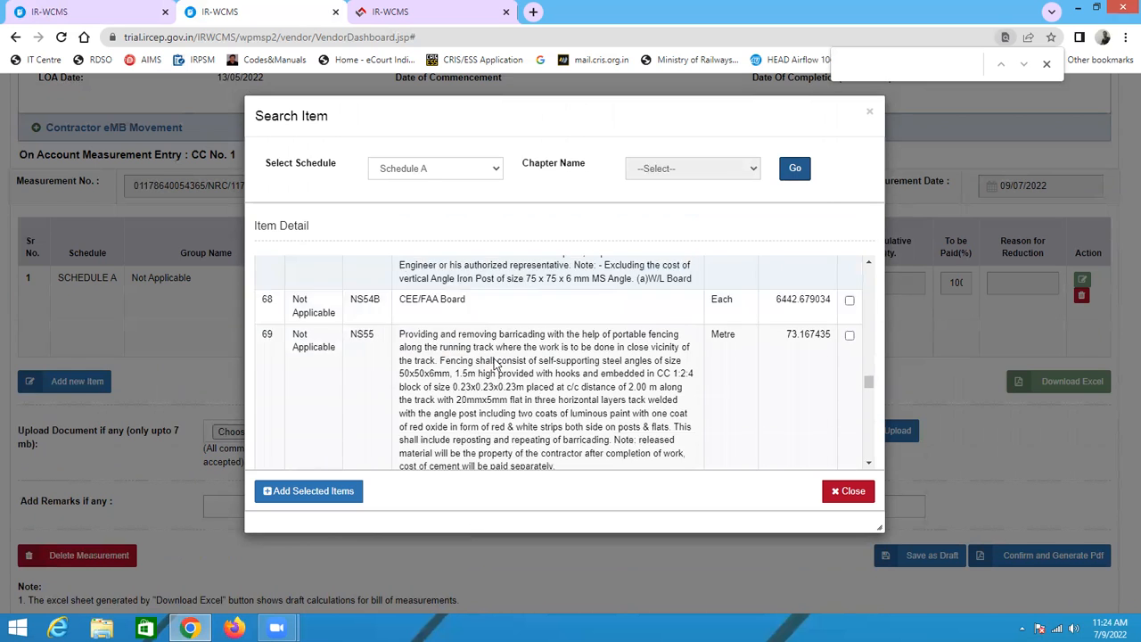
scroll(496, 366, down, 8)
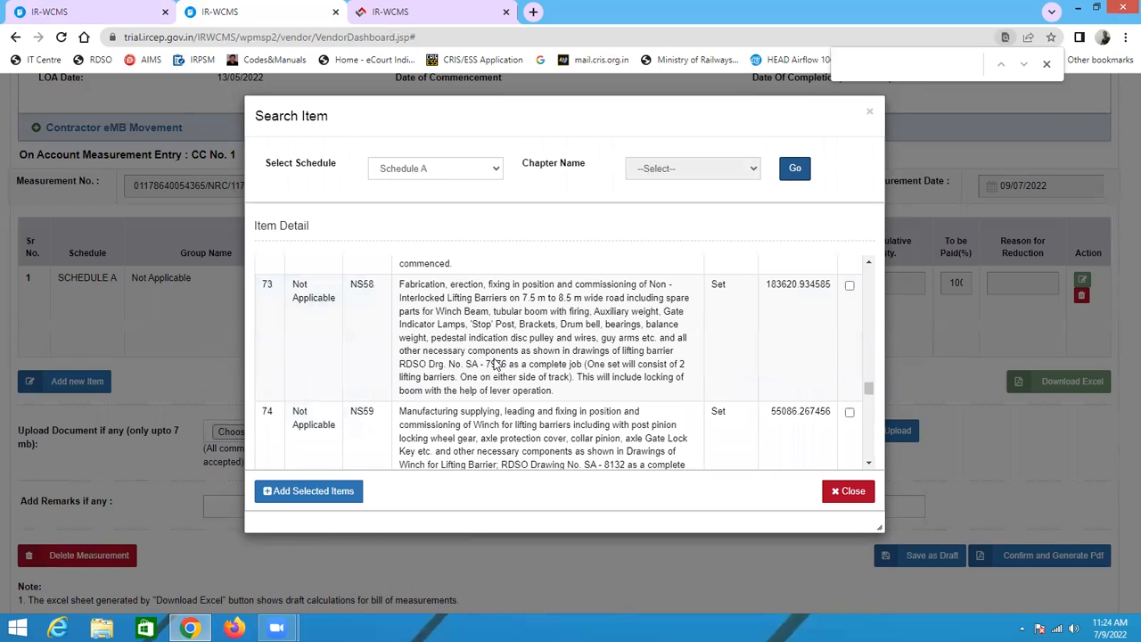
scroll(495, 361, down, 10)
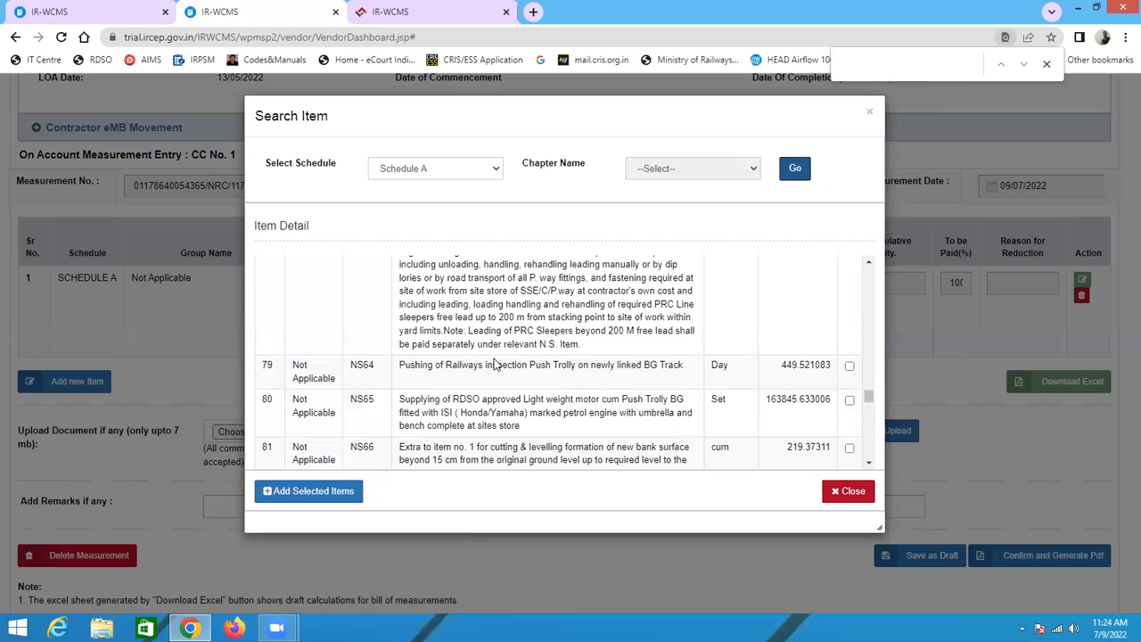
scroll(493, 364, down, 8)
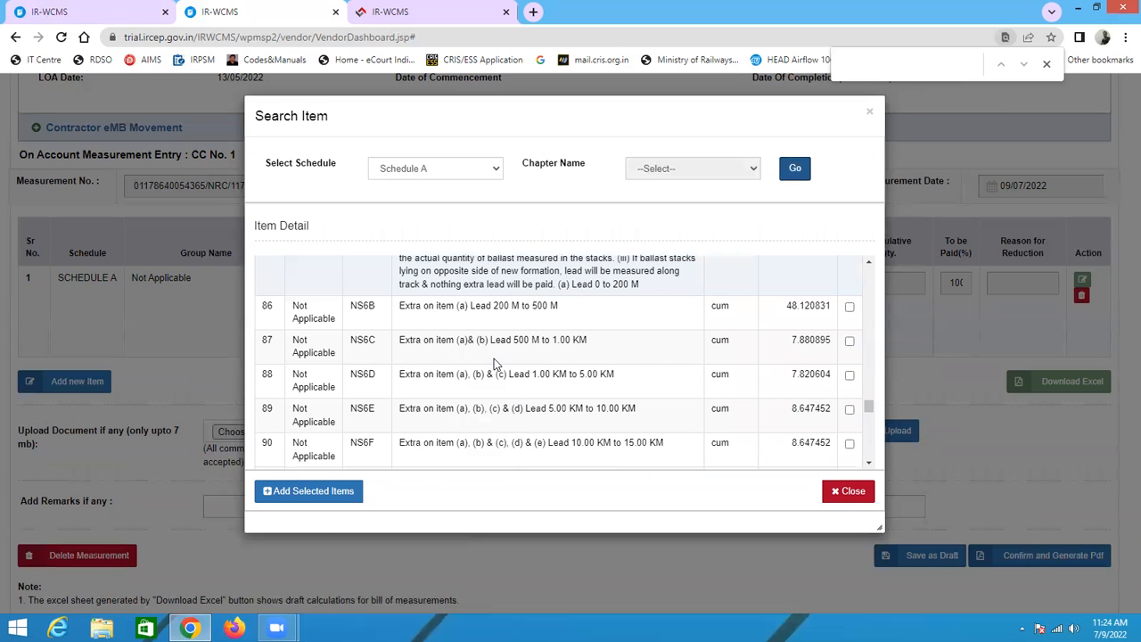
scroll(494, 361, down, 10)
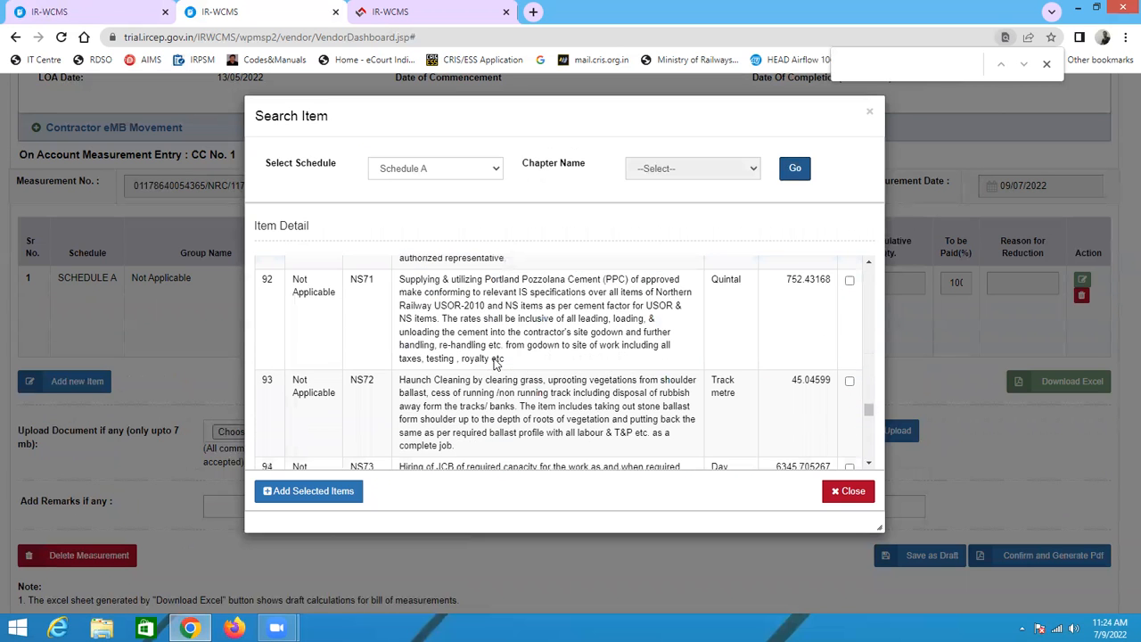
scroll(495, 361, down, 8)
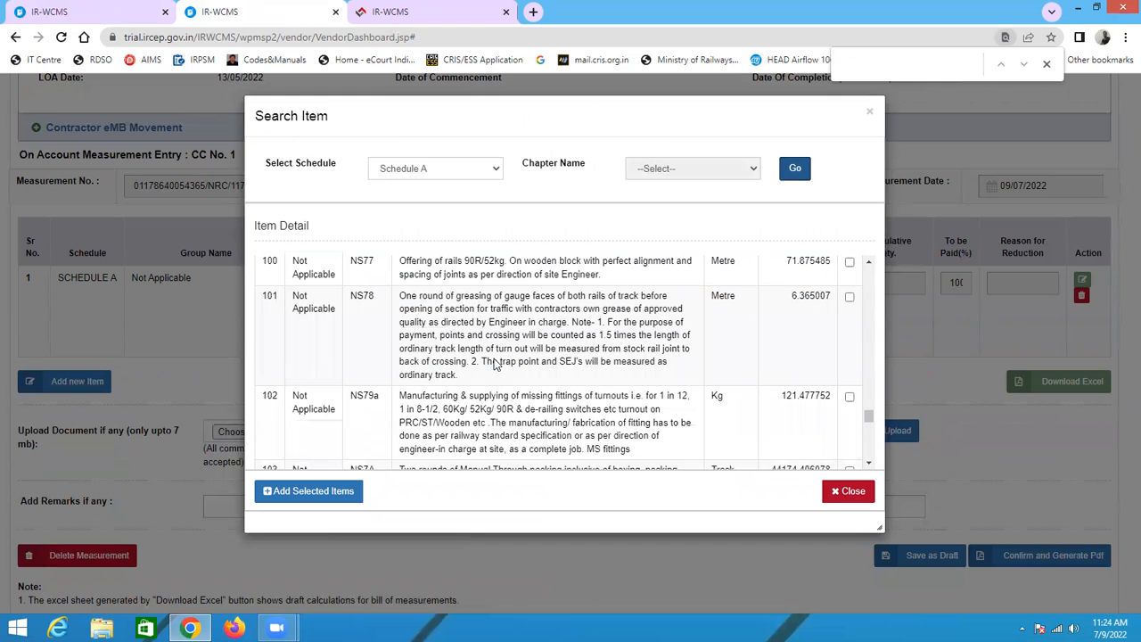
scroll(494, 364, down, 5)
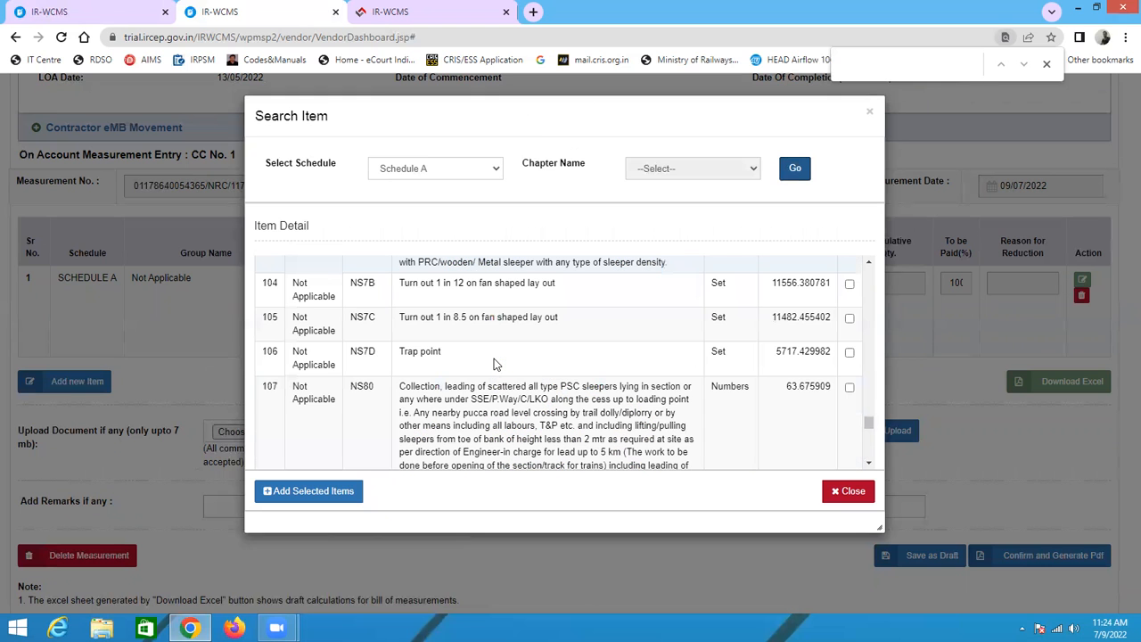
scroll(497, 364, down, 5)
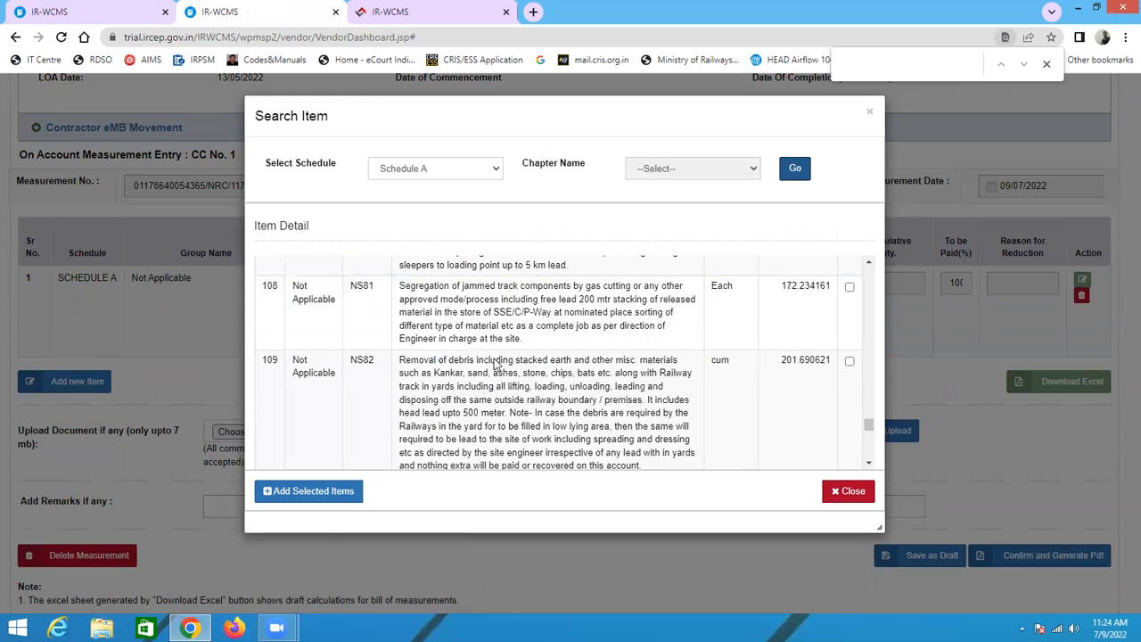
scroll(497, 361, down, 5)
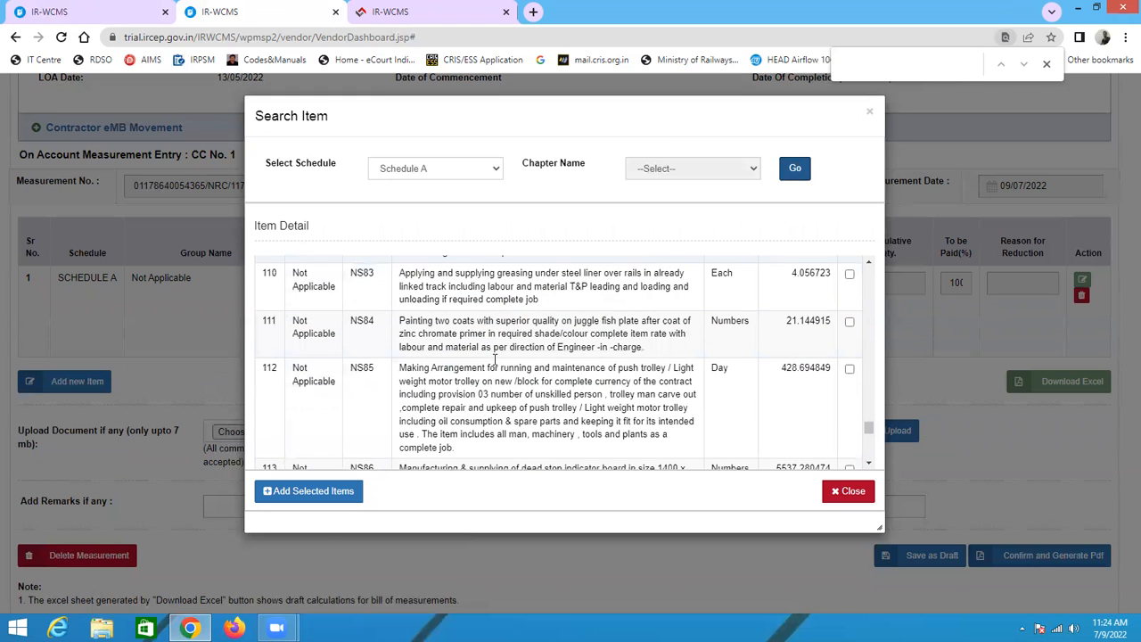
scroll(494, 361, down, 3)
scroll(496, 363, down, 5)
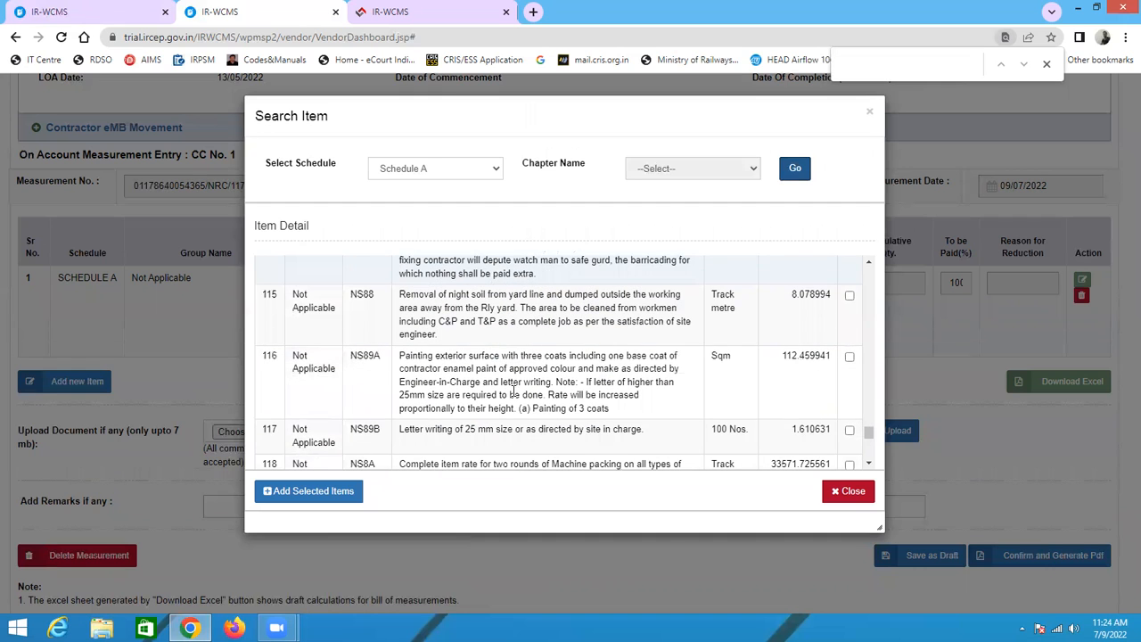
click(848, 432)
click(319, 495)
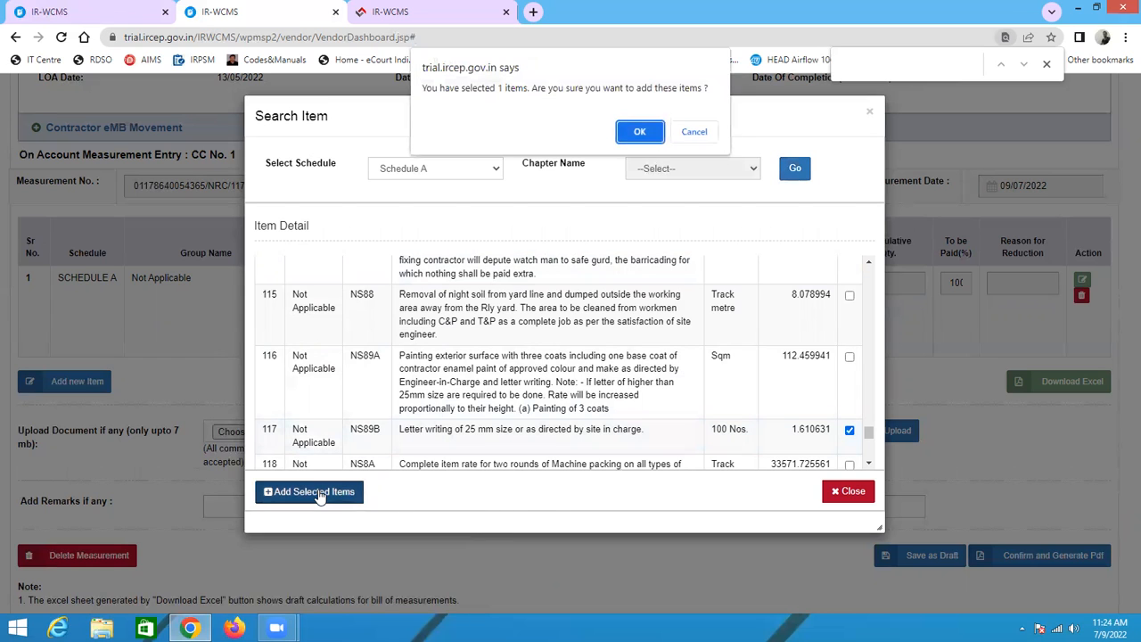
click(645, 136)
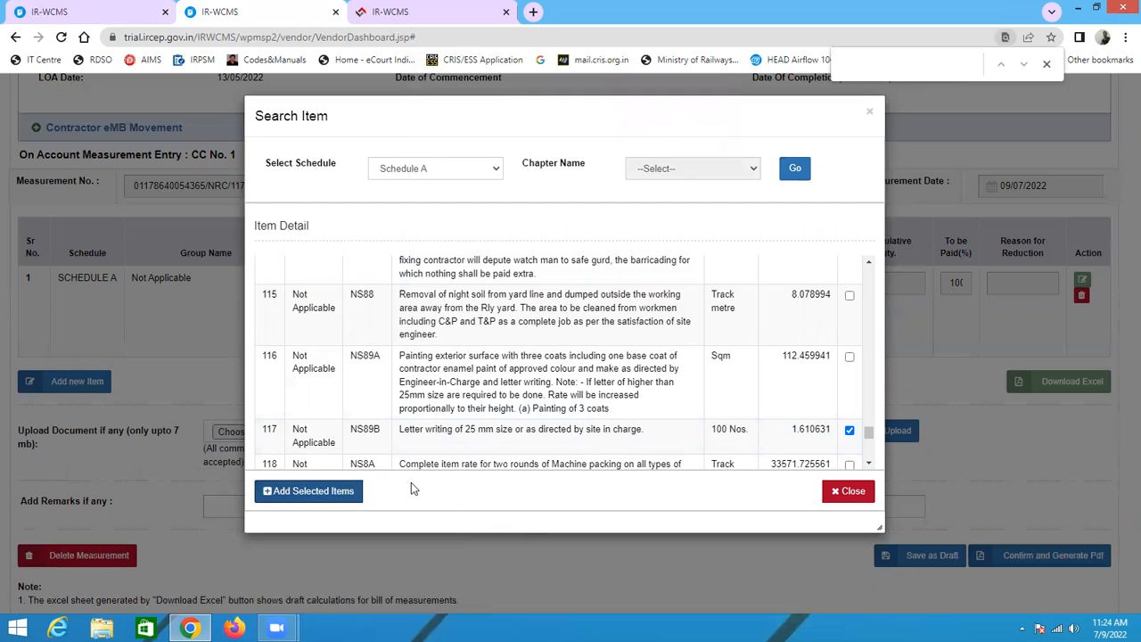
scroll(535, 426, down, 1)
scroll(546, 419, down, 2)
click(307, 491)
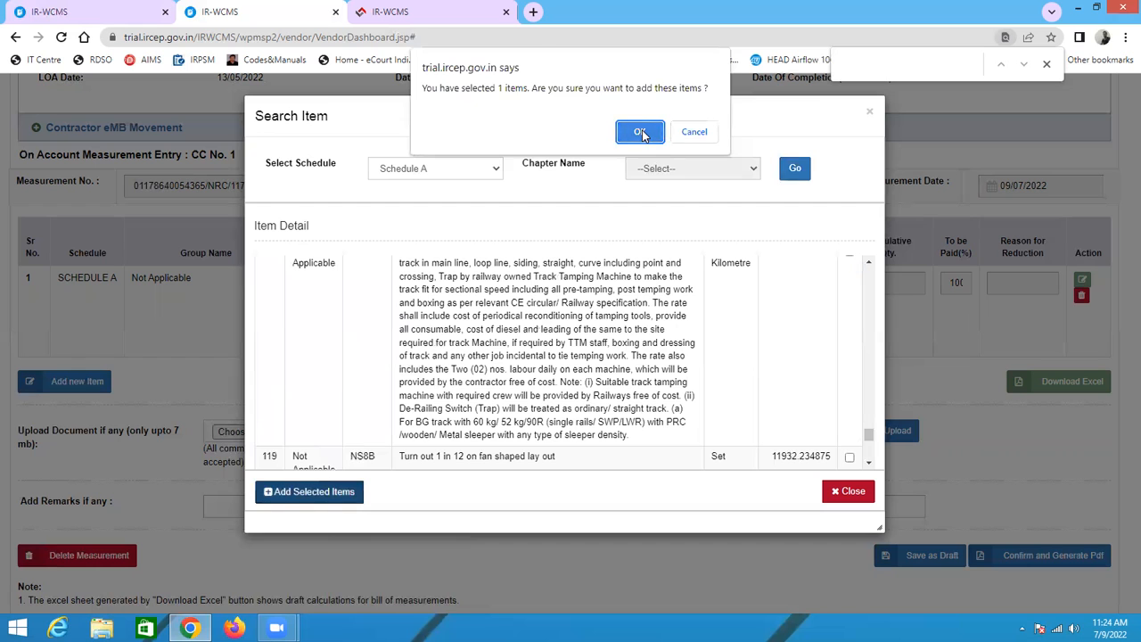
click(640, 132)
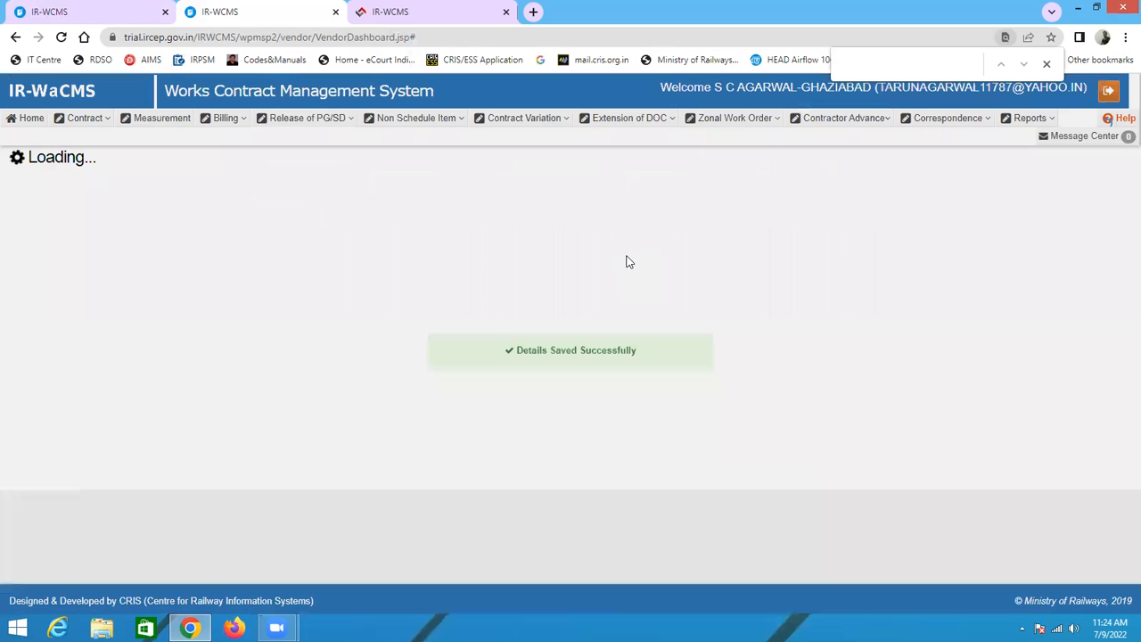
Step: Open the measurement details form for item NS22 and start entering the first Particulars row
scroll(626, 263, down, 3)
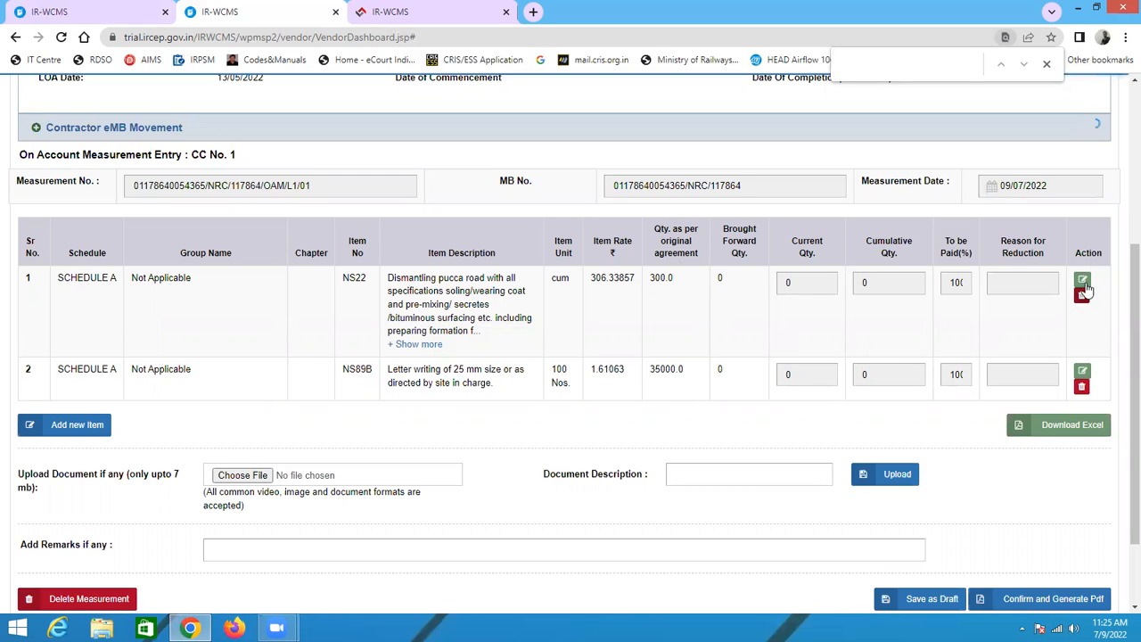
scroll(1001, 371, up, 4)
scroll(1016, 378, down, 4)
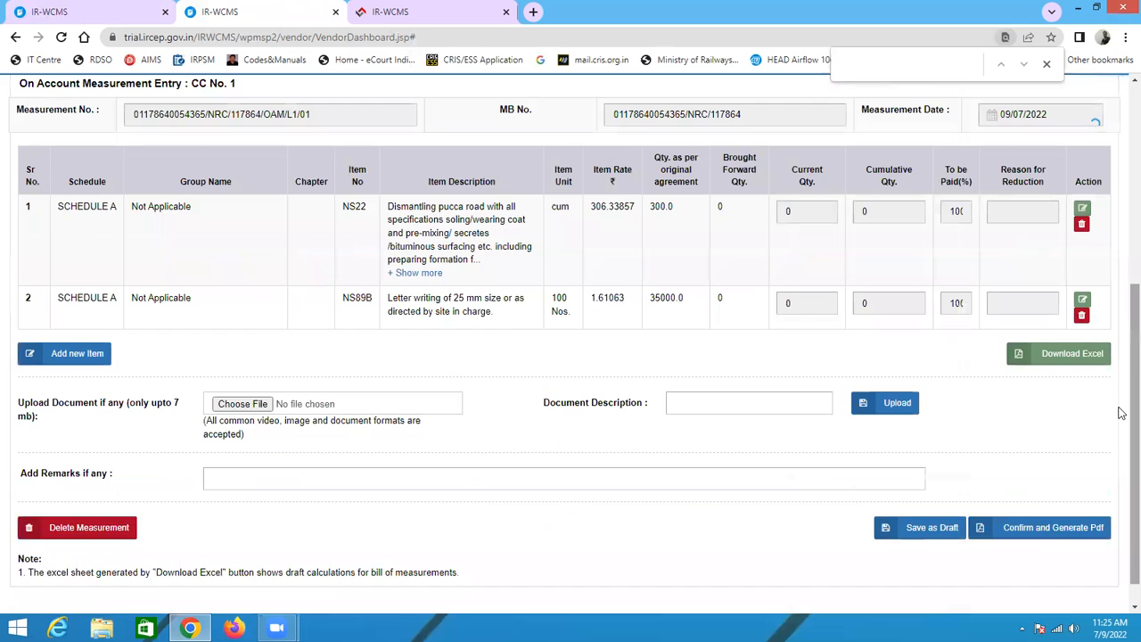
scroll(1120, 412, up, 2)
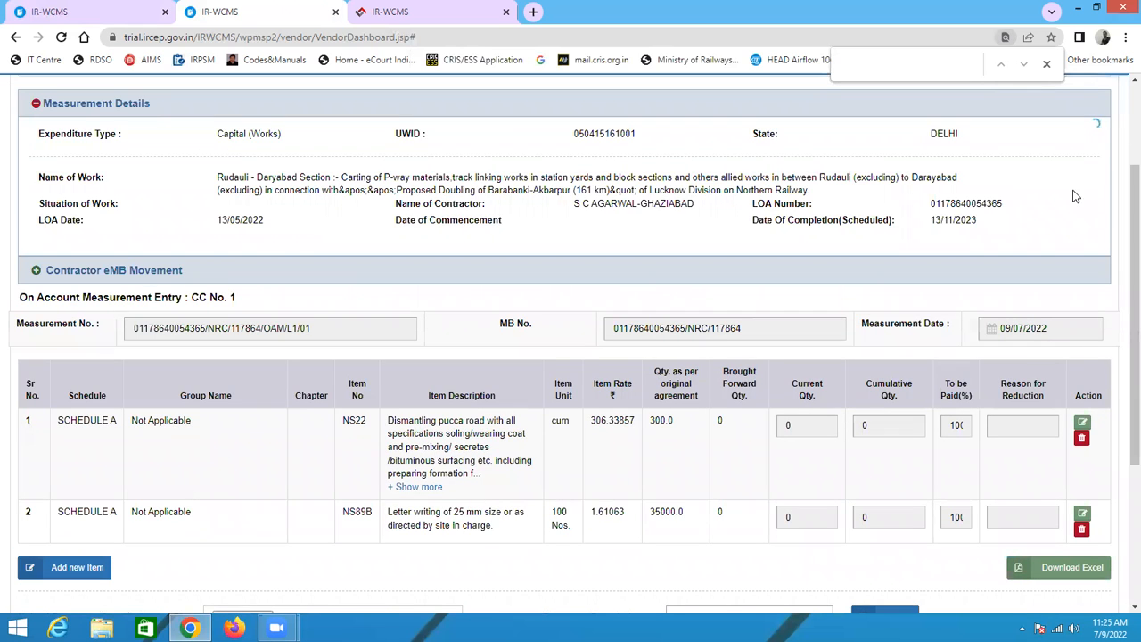
click(1046, 64)
click(1082, 425)
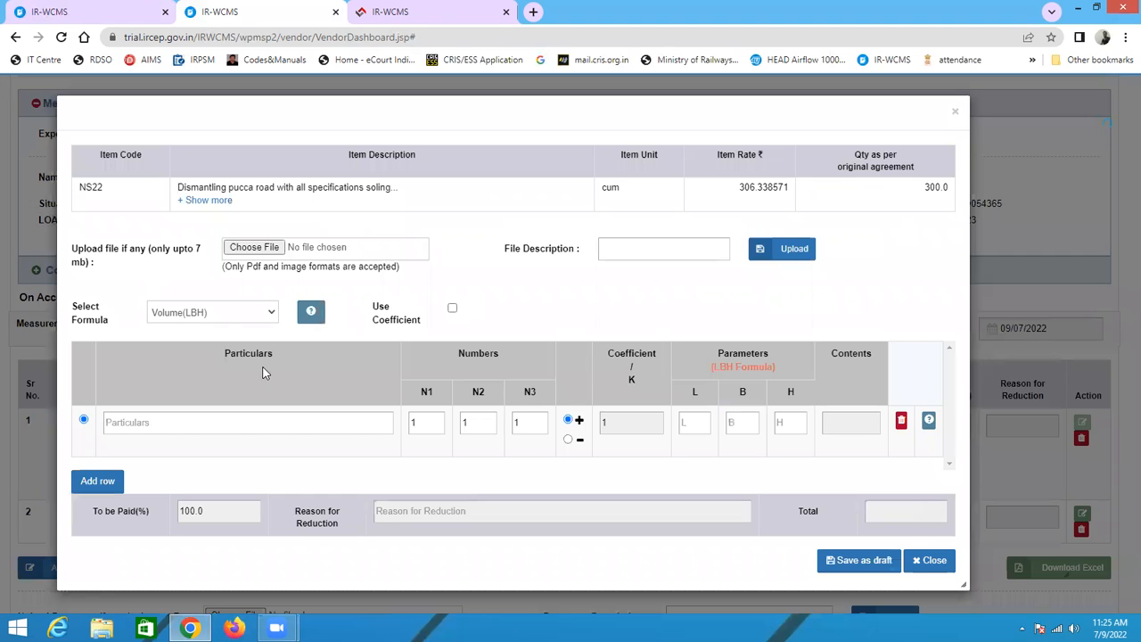
click(203, 427)
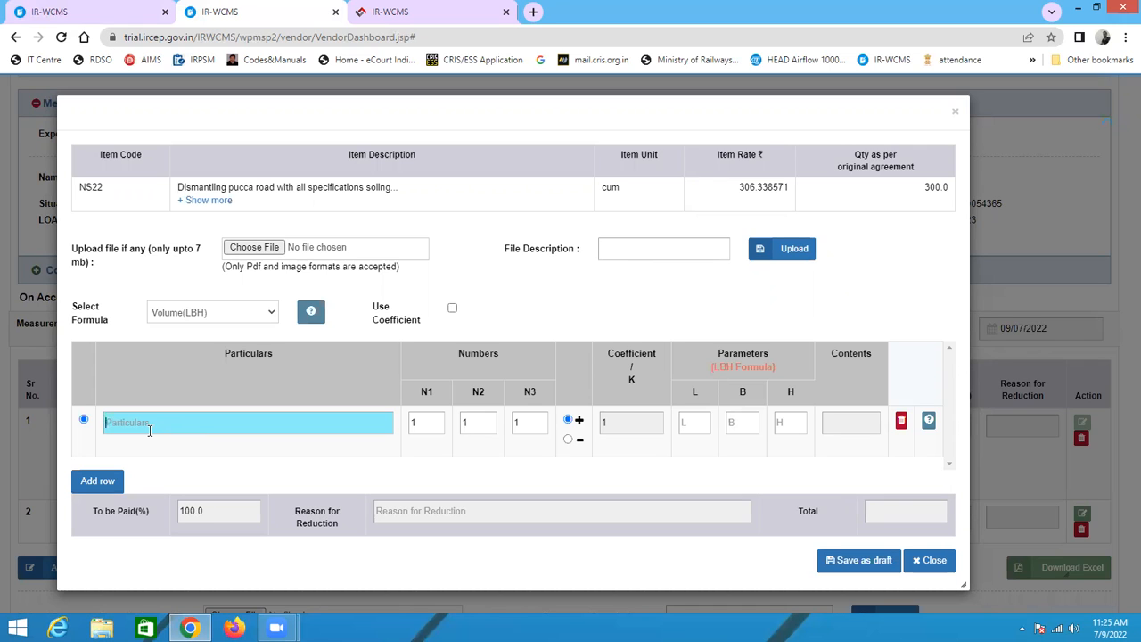
Step: Enter ch 234 to ch 456 as the particulars of the first measurement row for item NS22
text(ch 234 to ch 456)
click(425, 420)
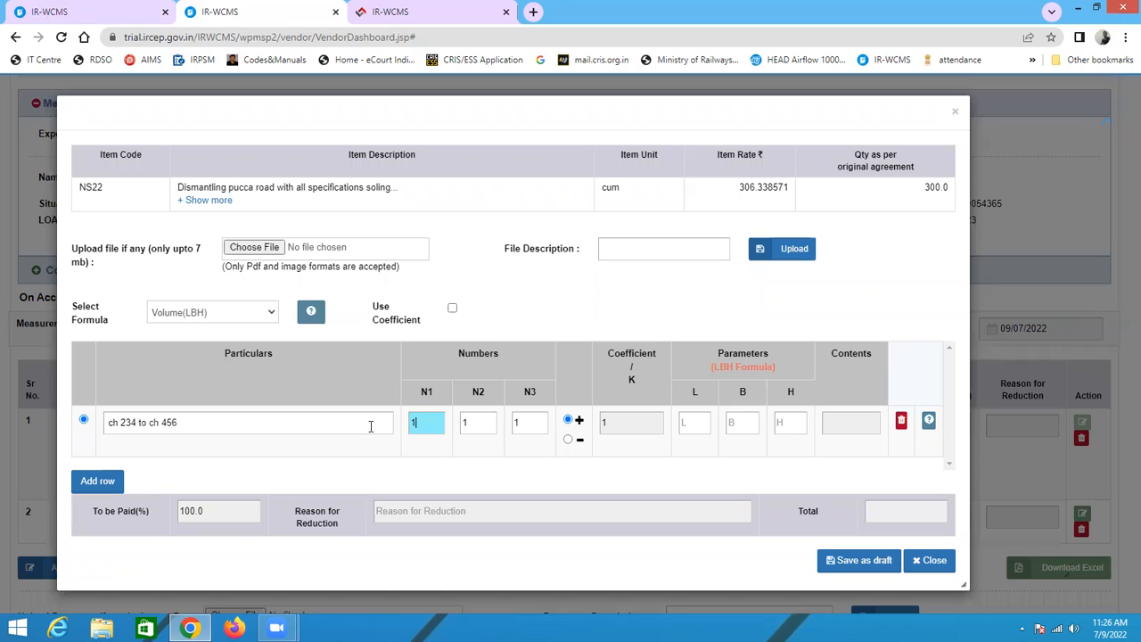
click(485, 422)
click(517, 421)
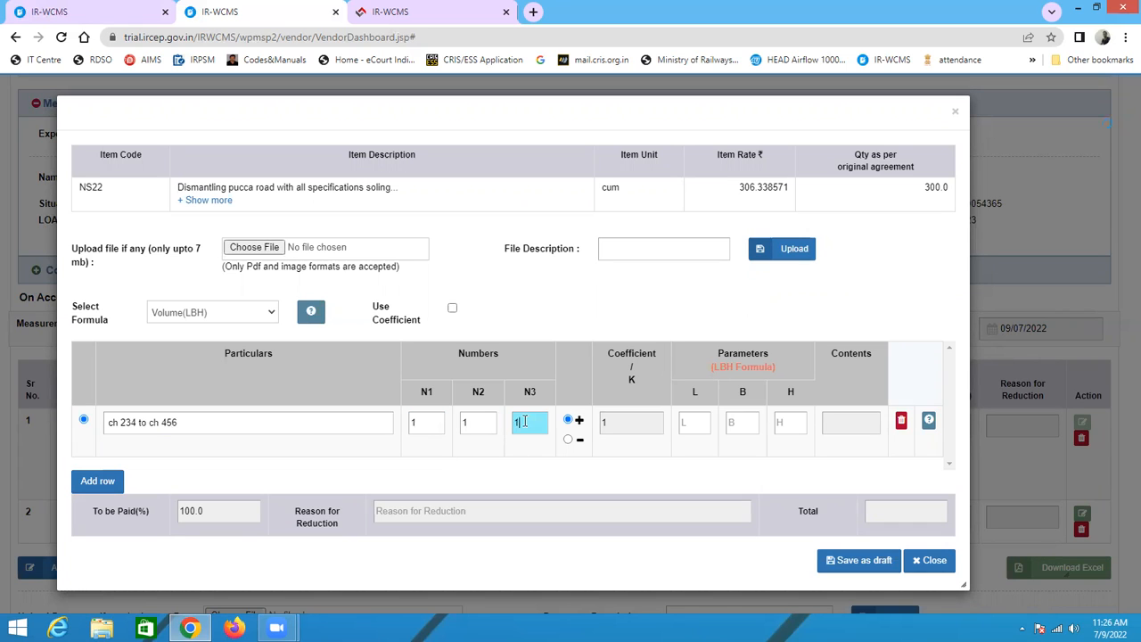
click(482, 419)
click(513, 423)
click(699, 426)
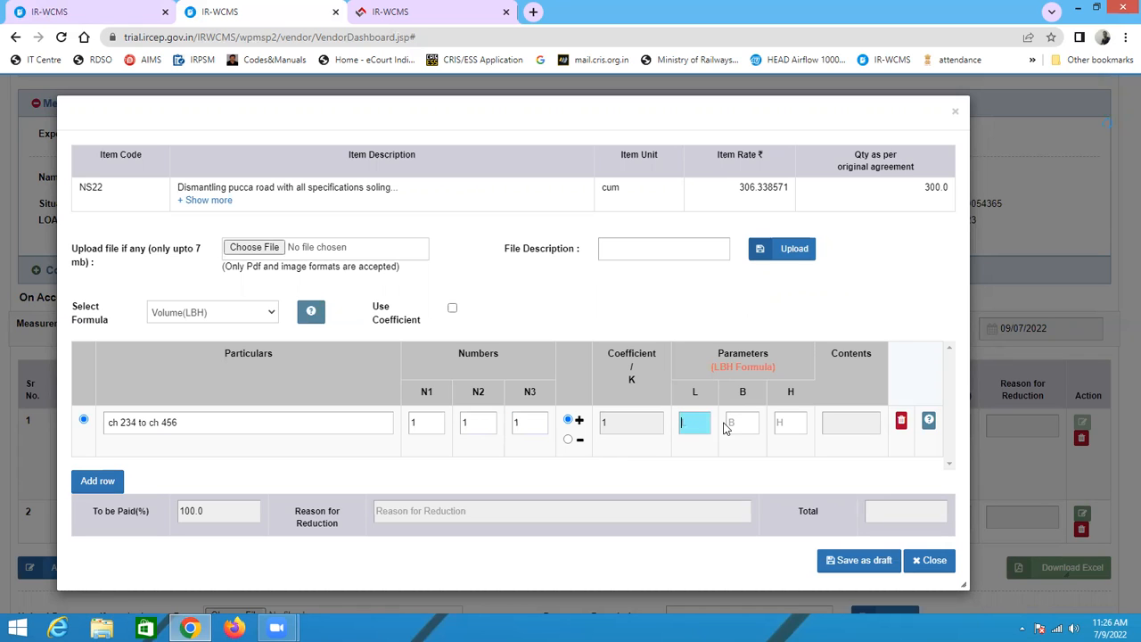
click(746, 425)
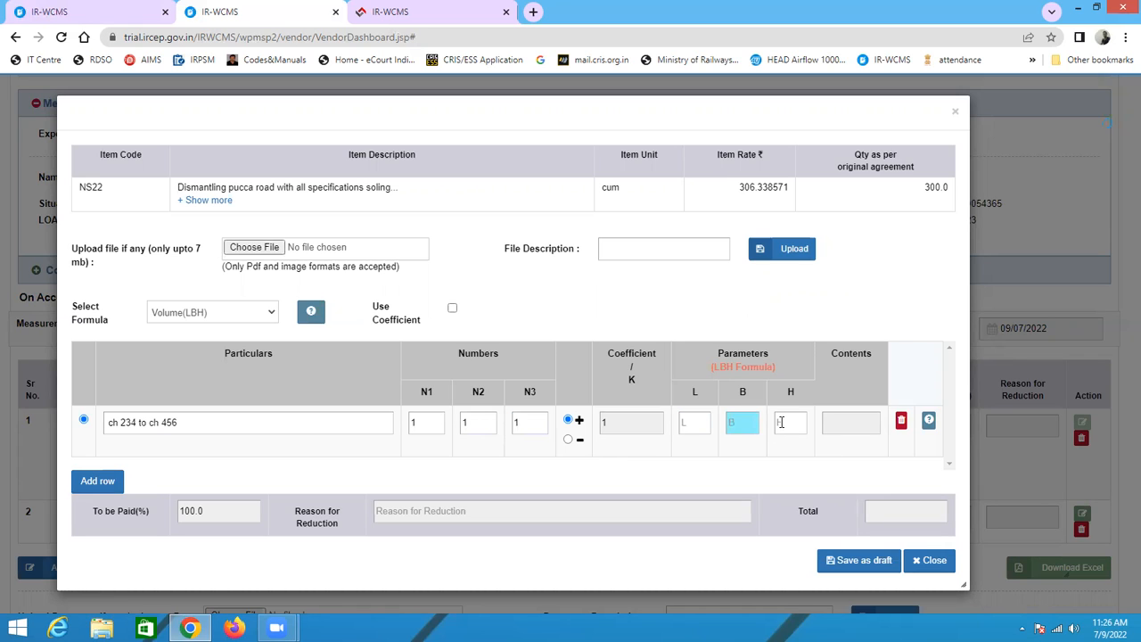
click(784, 423)
Step: Set the first row's L, B and H parameters to 3, 4 and 5
click(695, 425)
text(3)
click(731, 422)
text(3)
key(BackSpace)
text(4)
click(777, 425)
text(5)
click(860, 432)
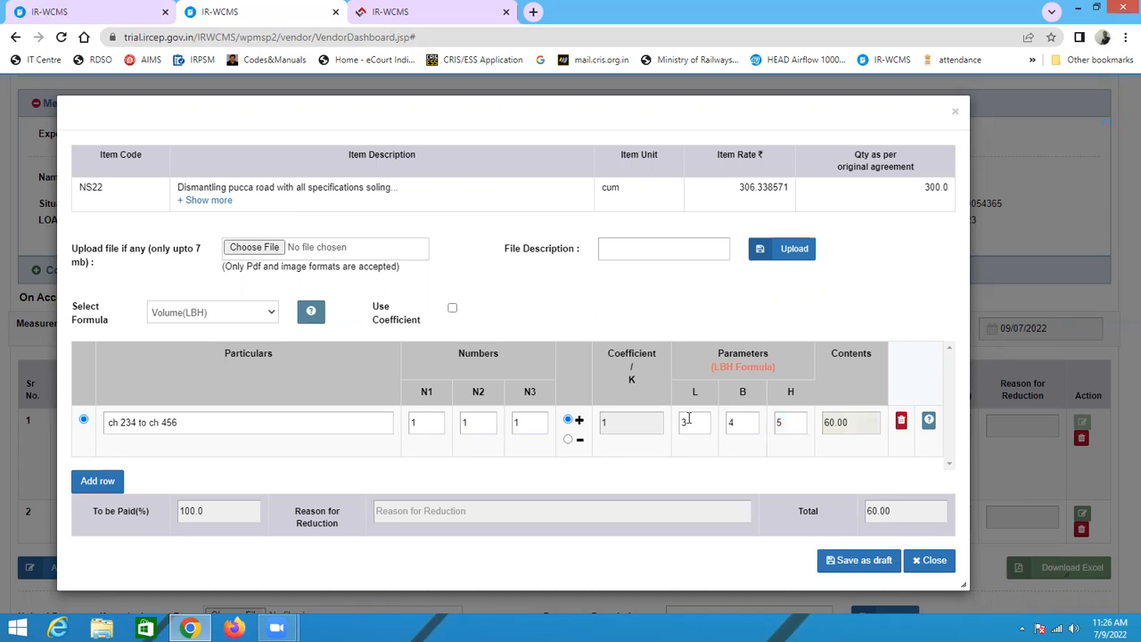
mouse_move(927, 425)
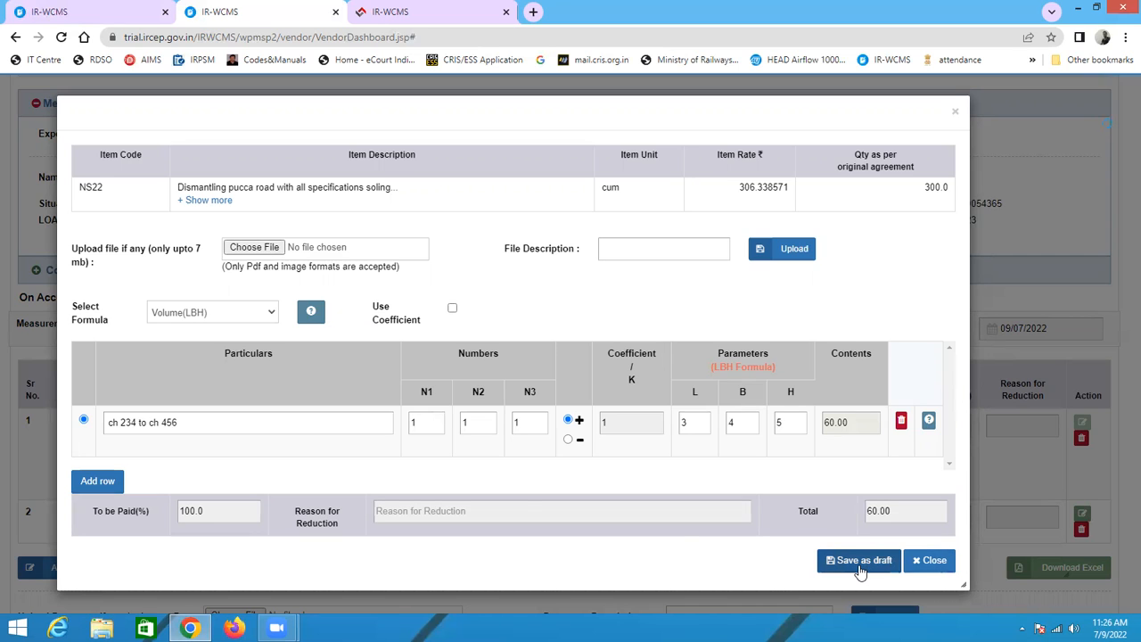
Step: Add a second measurement row with particulars km 123 to 125
click(97, 480)
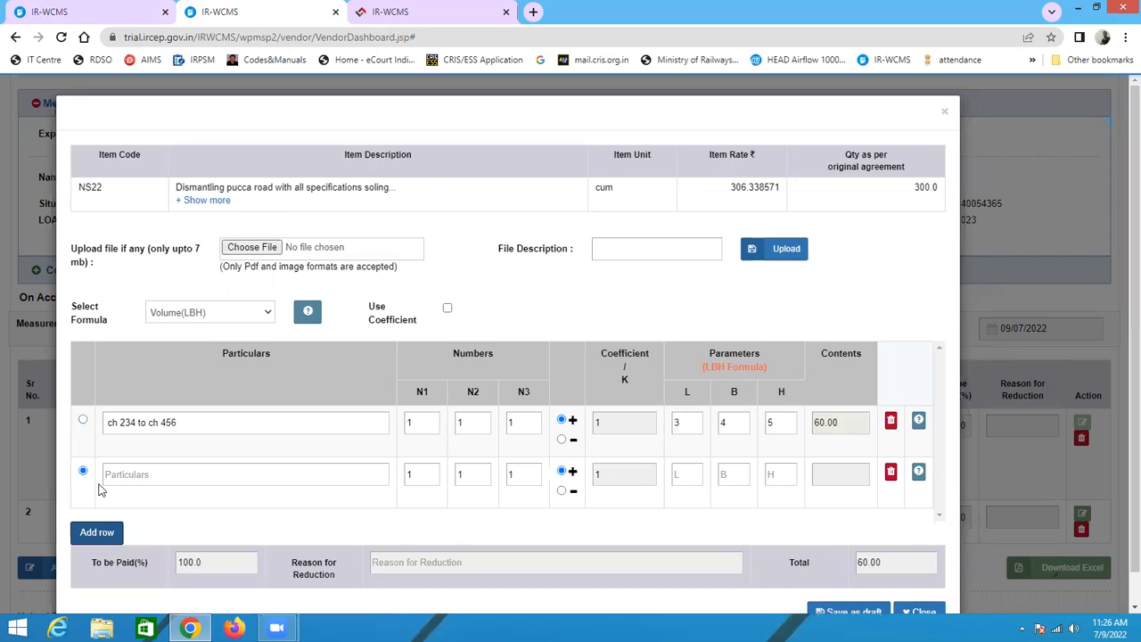
click(121, 473)
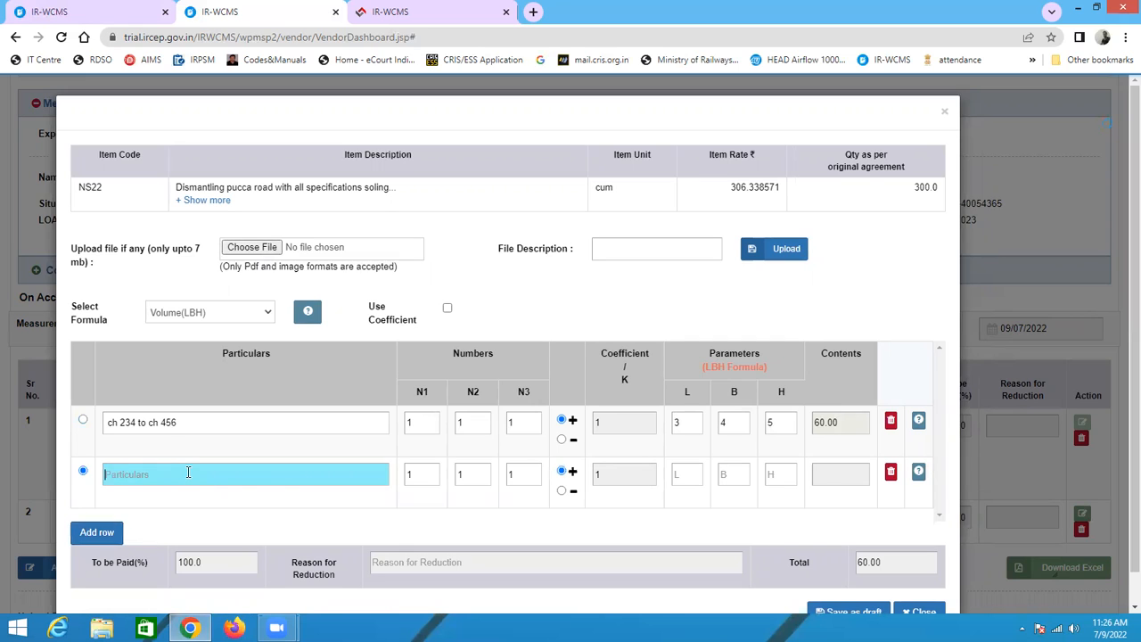
text(ch)
key(BackSpace)
key(BackSpace)
key(BackSpace)
text(km 123 to 1)
text(5)
Step: Set the second row's L, B and H parameters to 2, 3 and 4
click(693, 474)
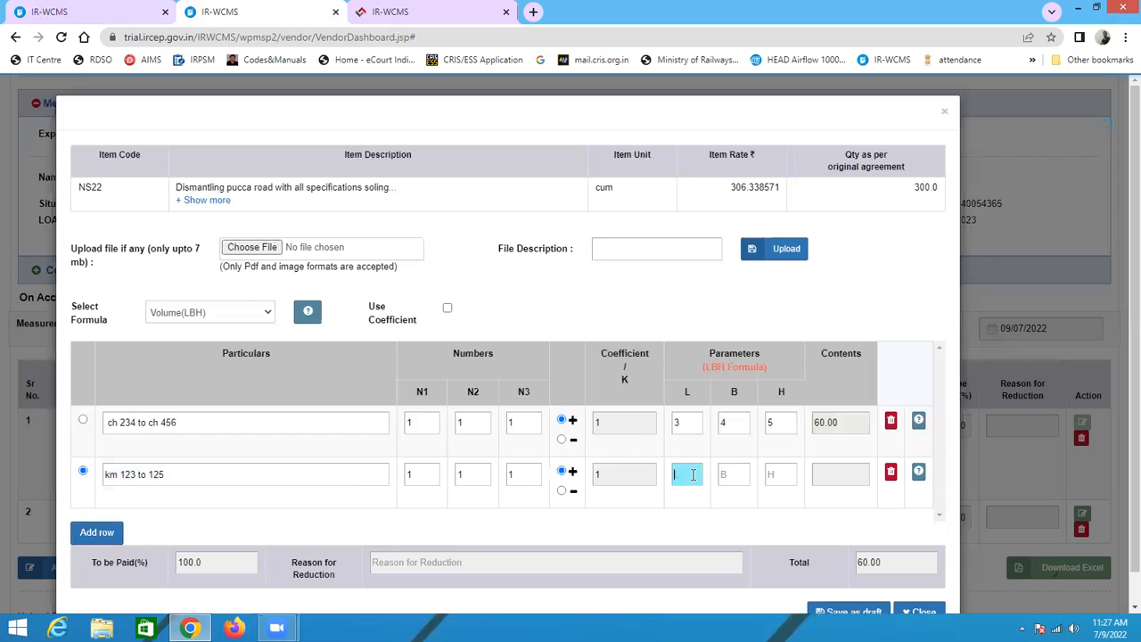
text(2)
click(738, 473)
text(3)
click(768, 474)
text(4)
click(862, 481)
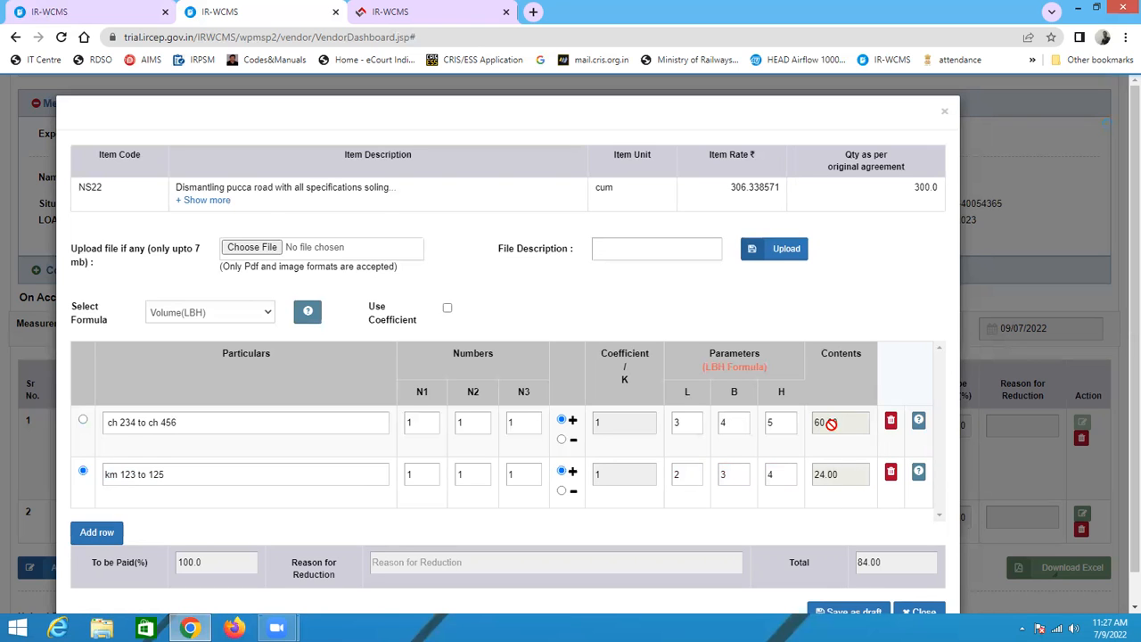
Step: Save the NS22 measurement details as draft and confirm
scroll(833, 480, down, 1)
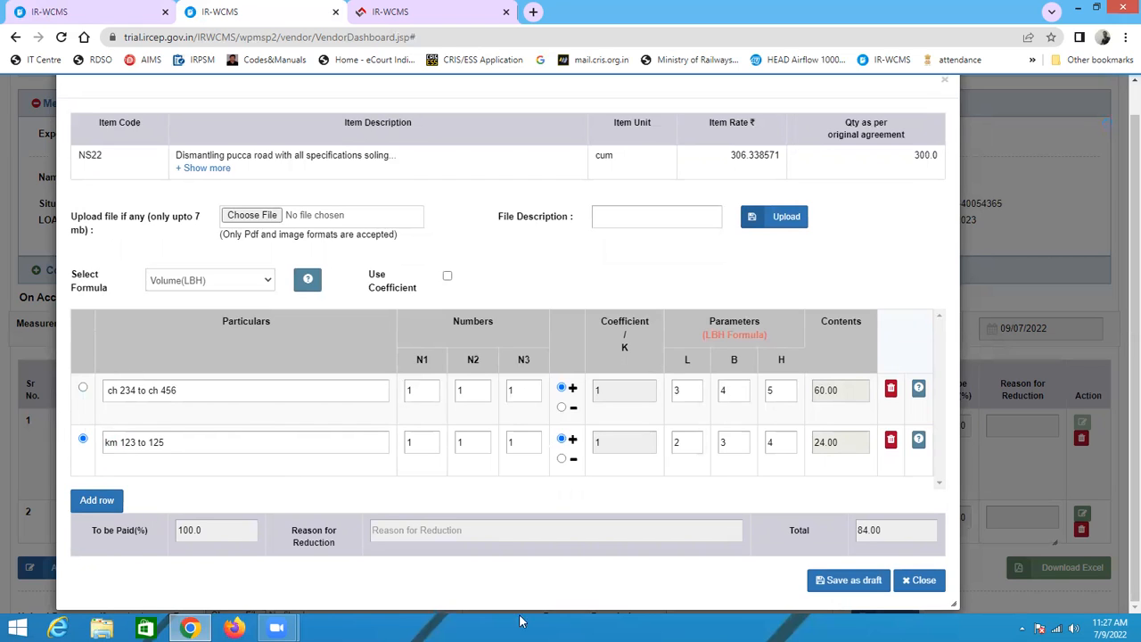
click(865, 588)
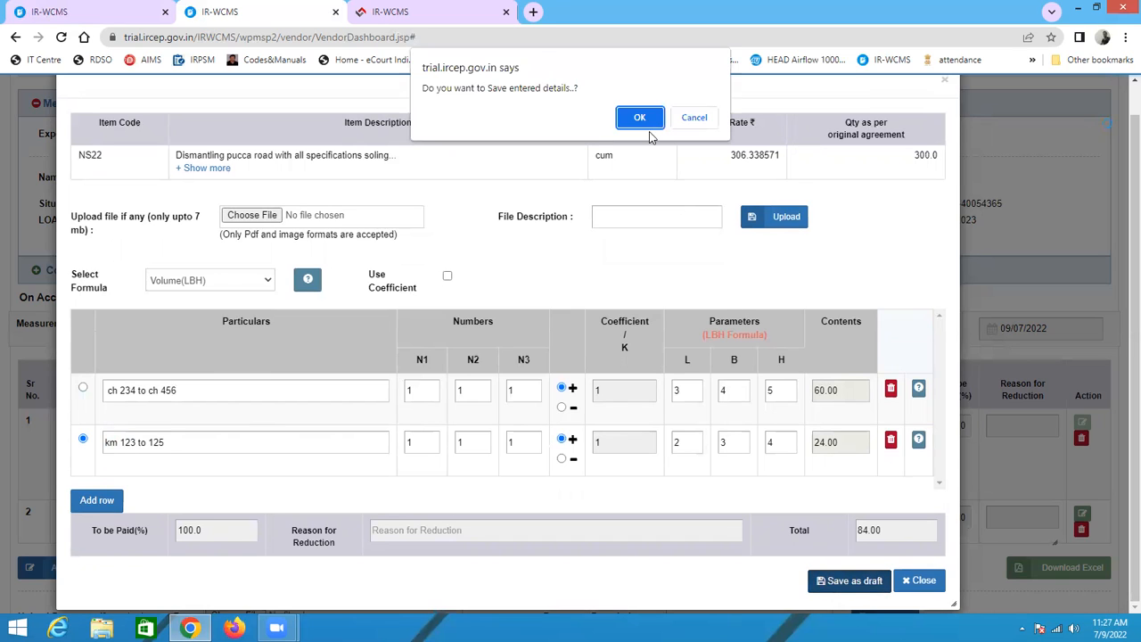
click(647, 117)
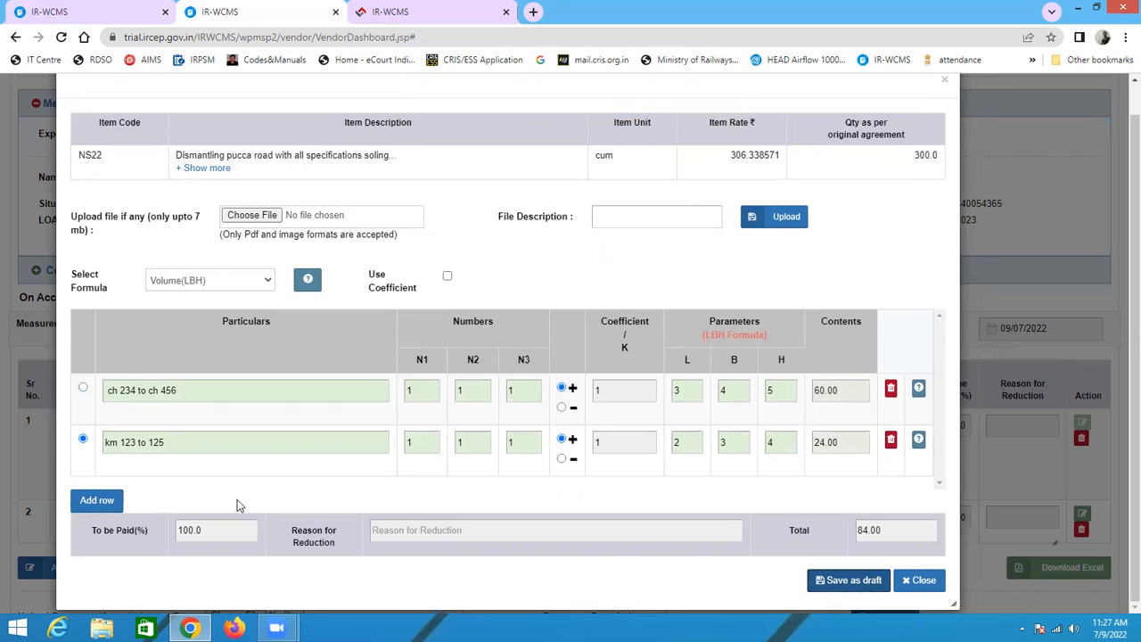
click(842, 581)
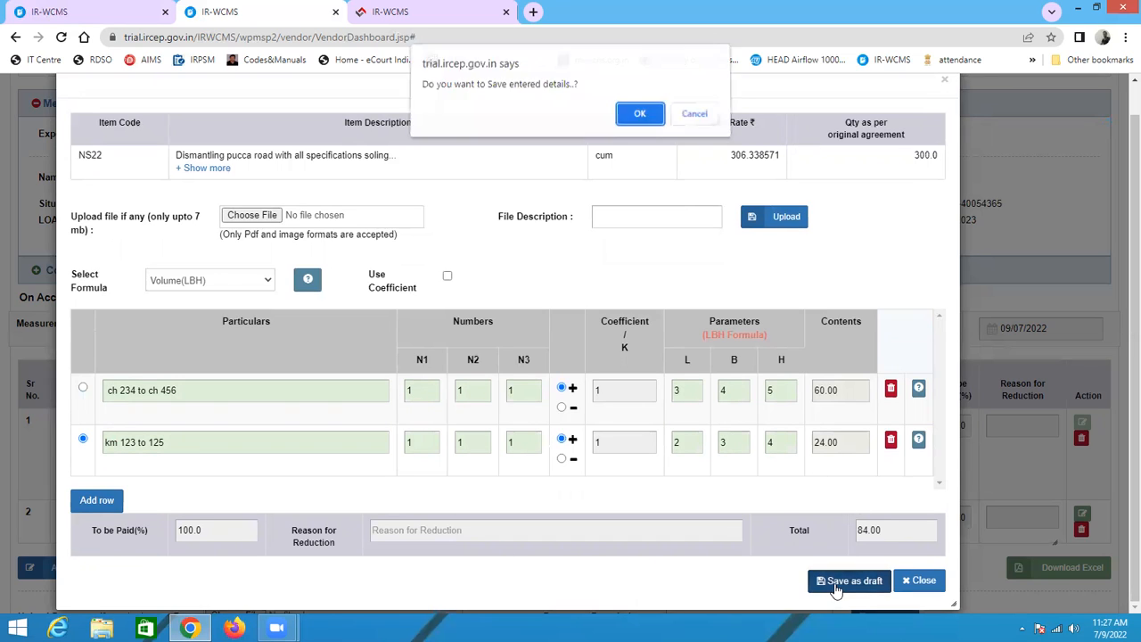
click(638, 117)
Step: Open the measurement details form for item NS89B and enter GZB station as the row's particulars
scroll(889, 460, down, 2)
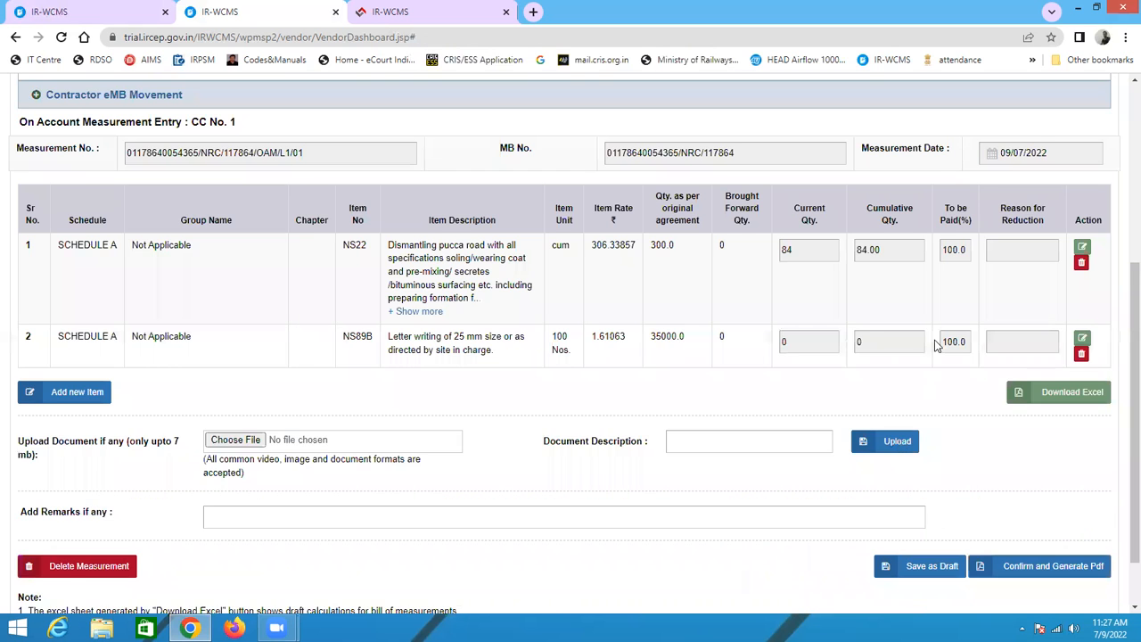
scroll(936, 345, down, 1)
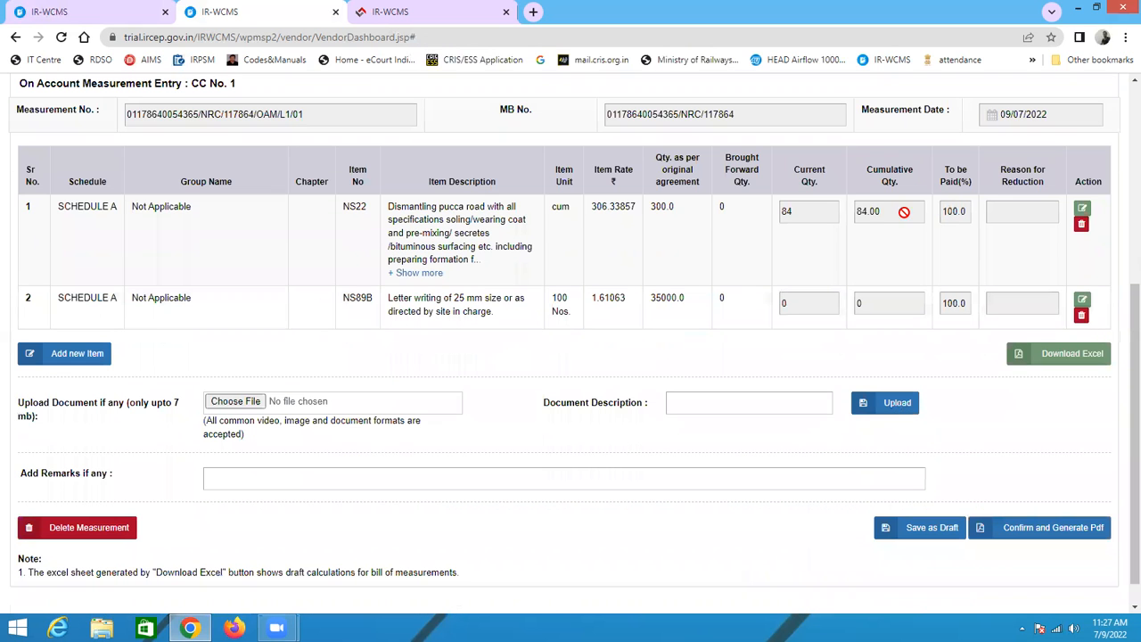
click(1081, 300)
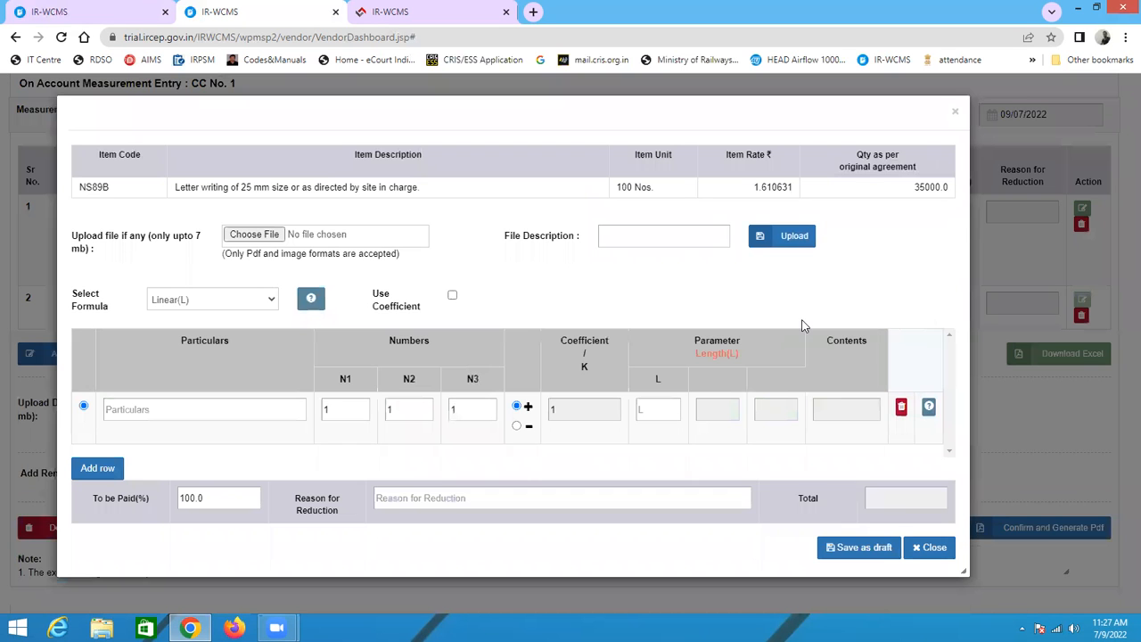
click(160, 411)
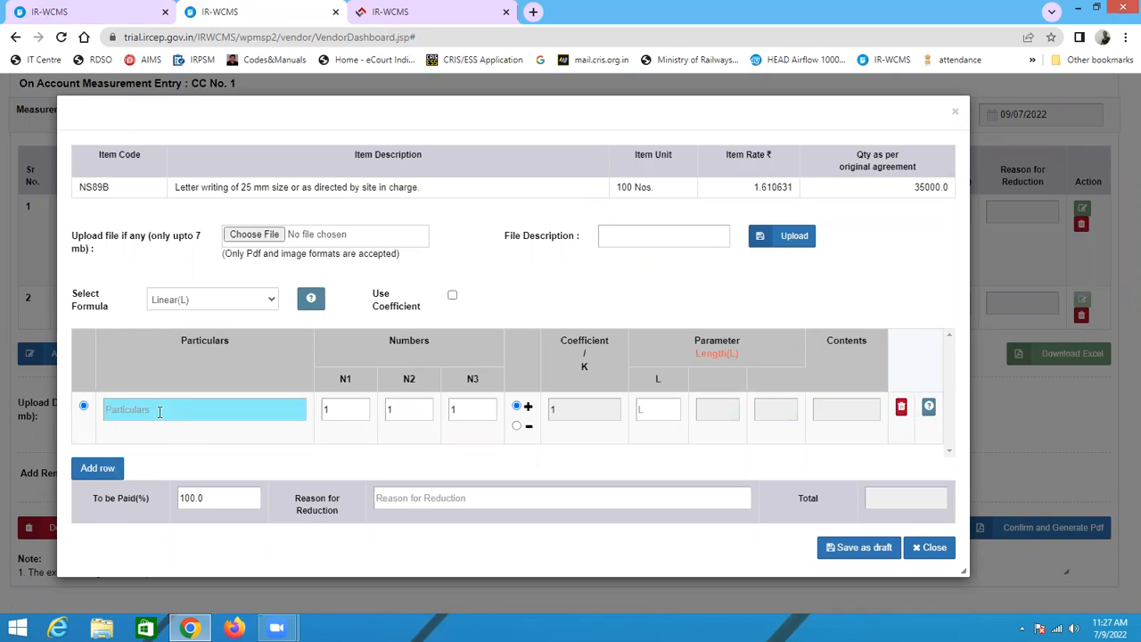
text(GZB sat)
key(BackSpace)
key(BackSpace)
text(tation)
Step: Set the row's length L to 50
click(650, 412)
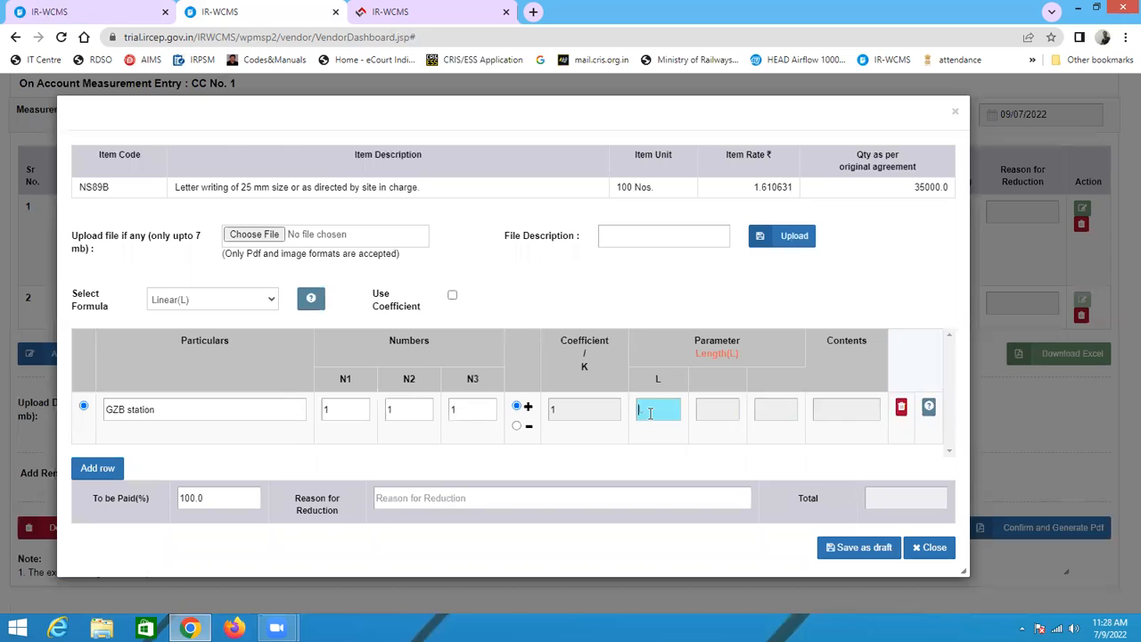
text(50)
click(705, 412)
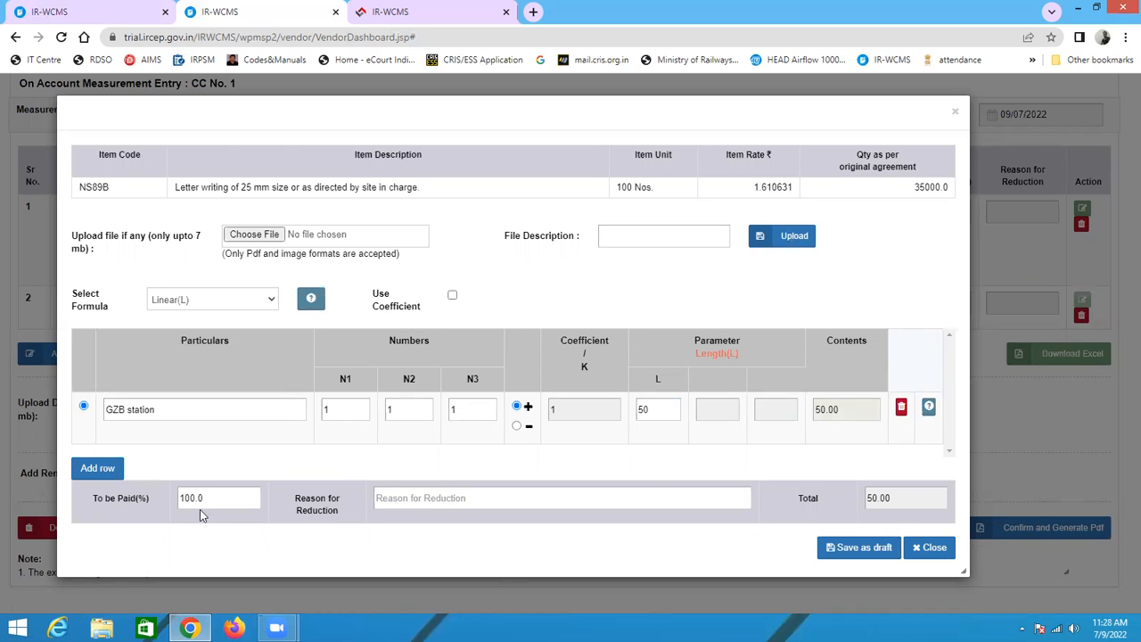
Step: Set the To be Paid percentage for item NS89B to 90
drag(241, 498, 148, 497)
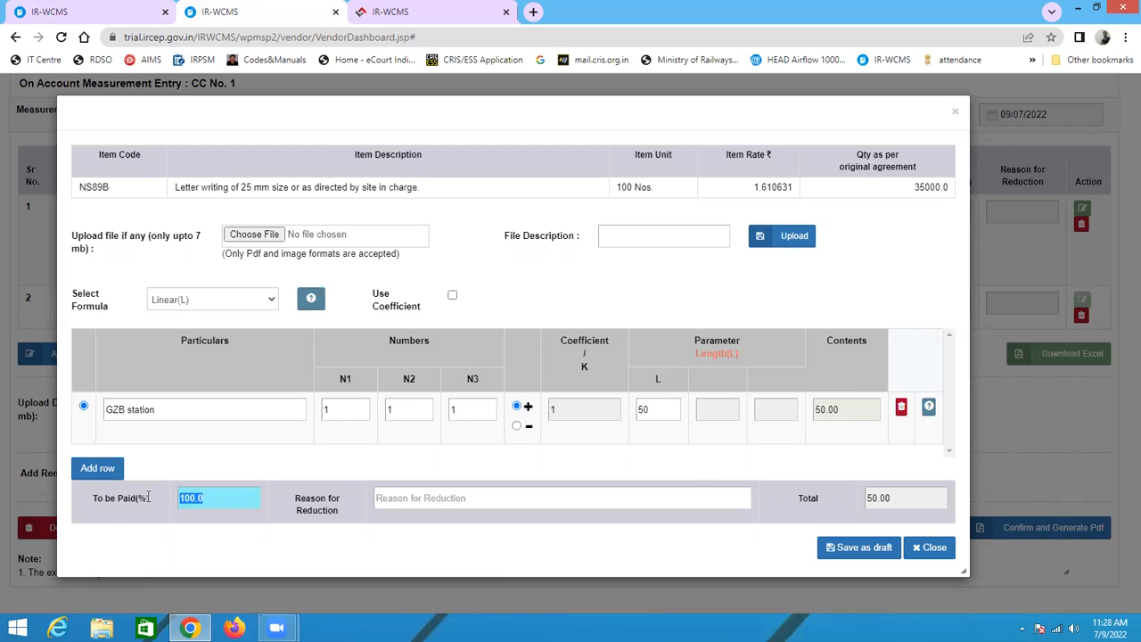
text(90)
click(480, 503)
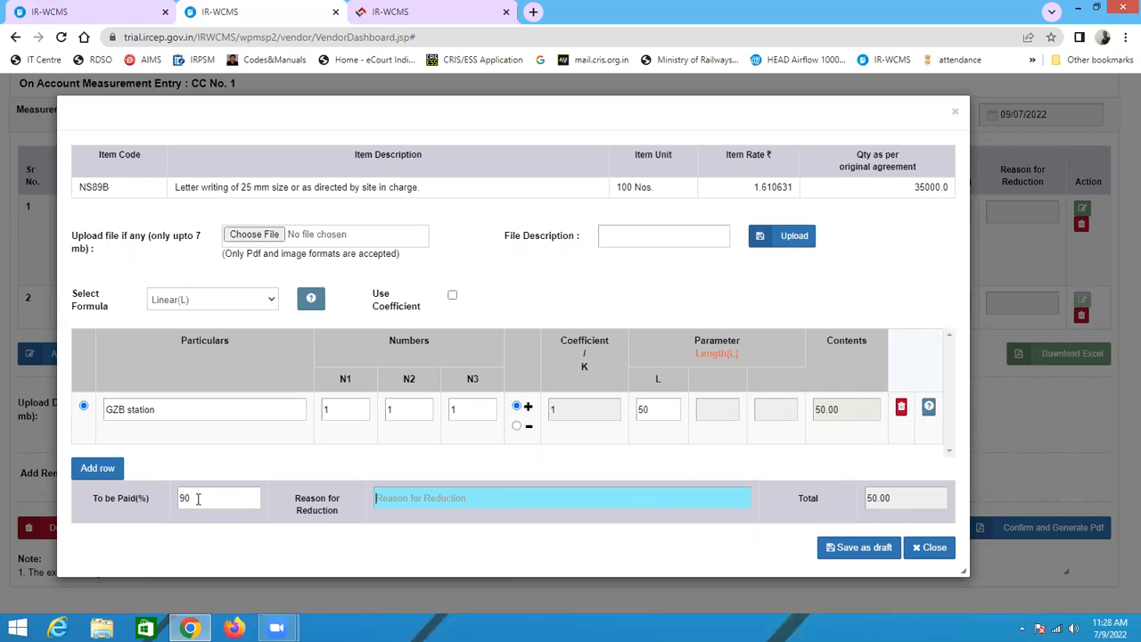
drag(197, 497, 157, 499)
text(100)
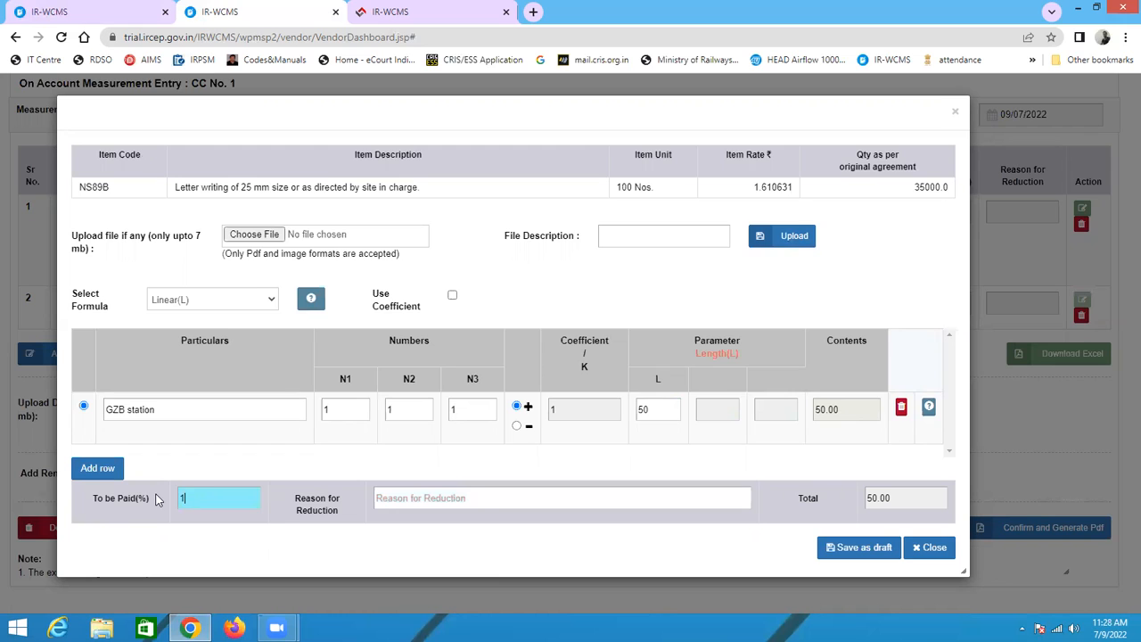
key(BackSpace)
key(BackSpace)
key(BackSpace)
text(90)
click(465, 502)
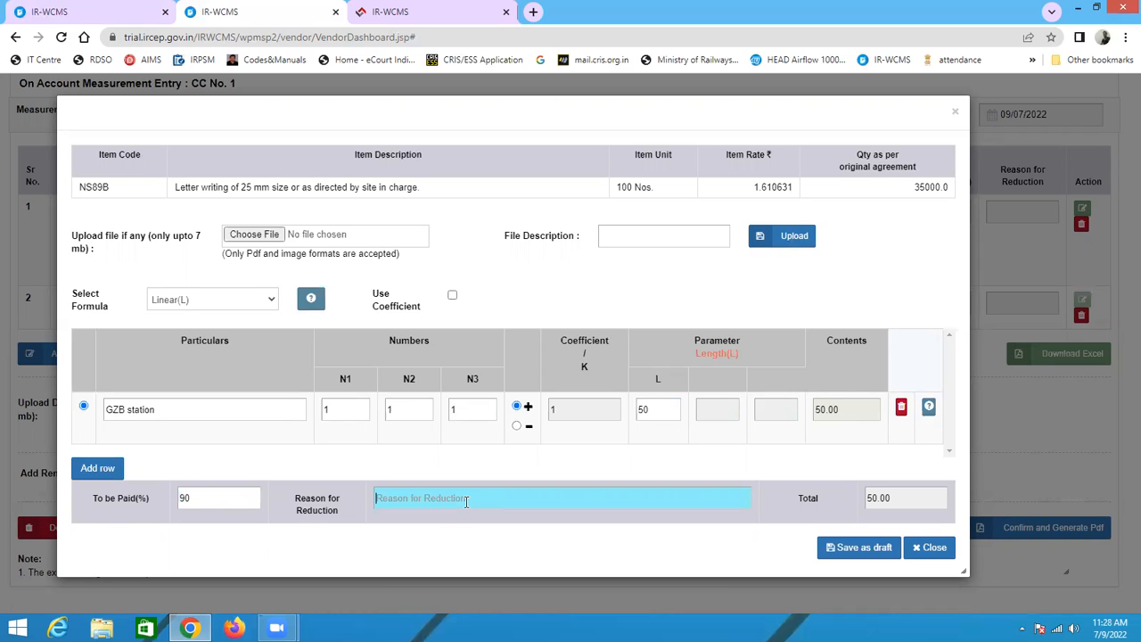
Step: Enter the reason for reduction as only supply , installation not done and save the details as draft
text(only supply , installation)
text(not dome)
key(BackSpace)
key(BackSpace)
text(ne)
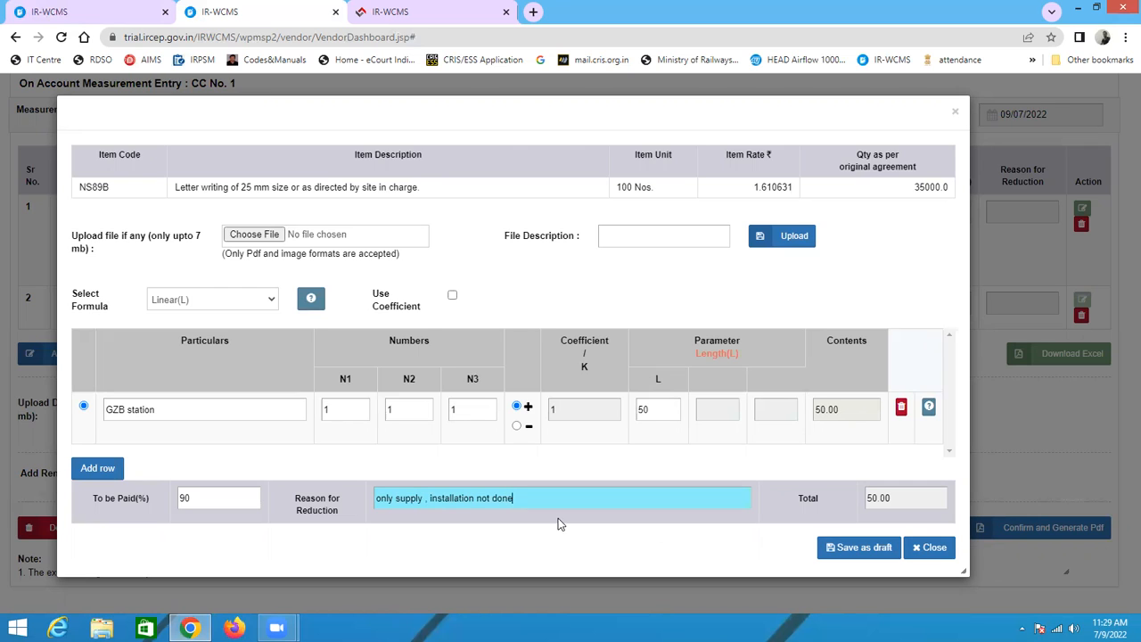
click(836, 550)
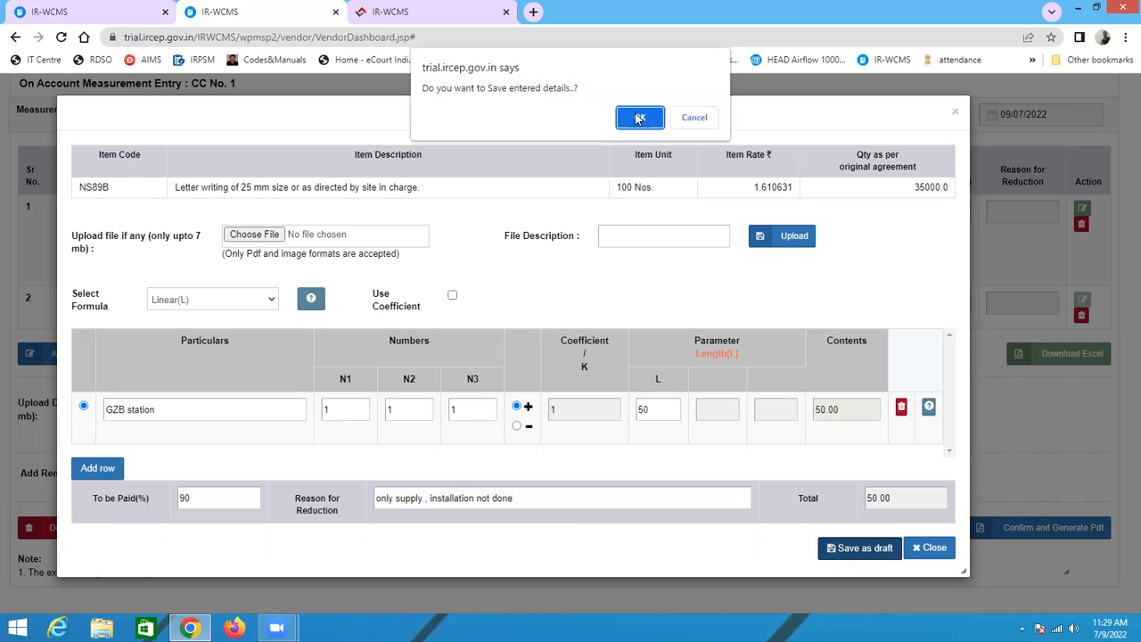
click(639, 118)
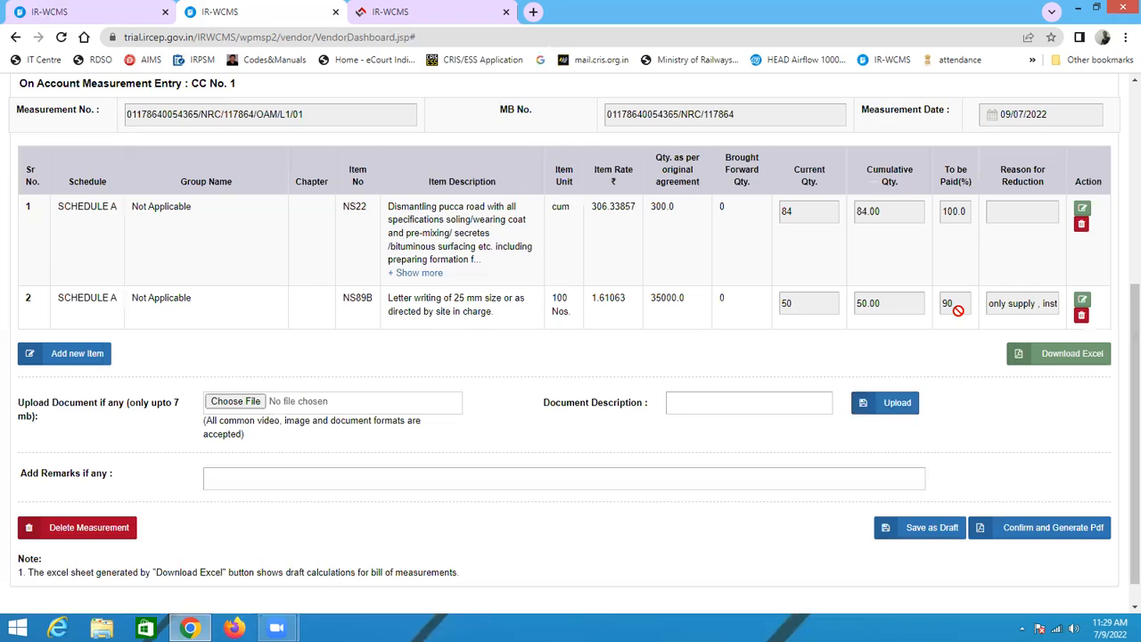
Step: Save the on account measurement entry as draft
scroll(571, 347, down, 1)
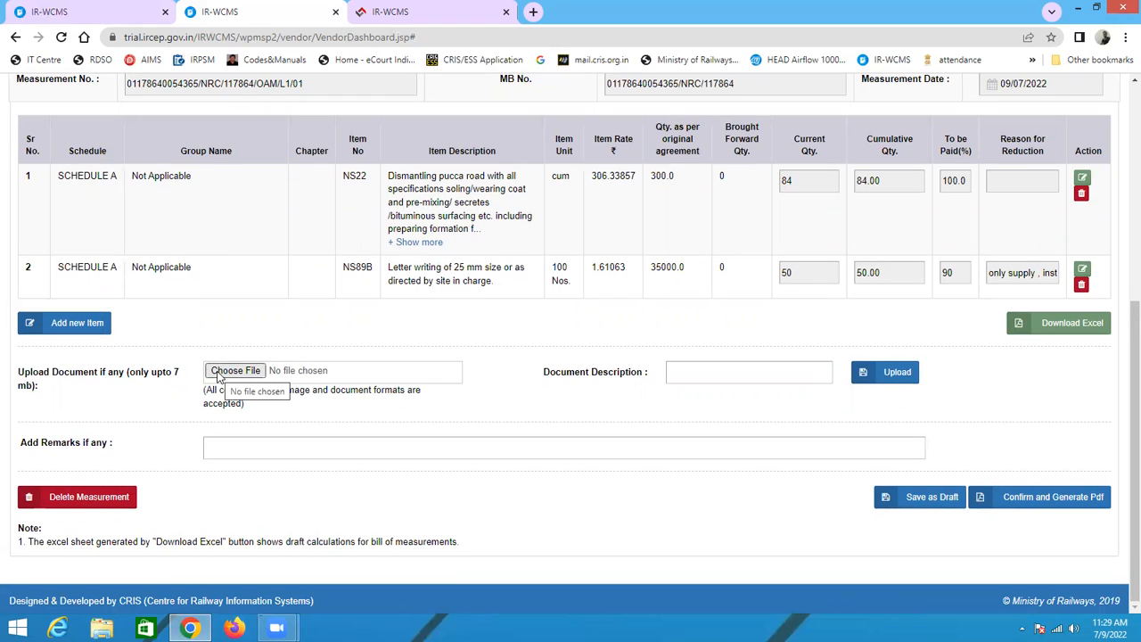
scroll(624, 312, up, 1)
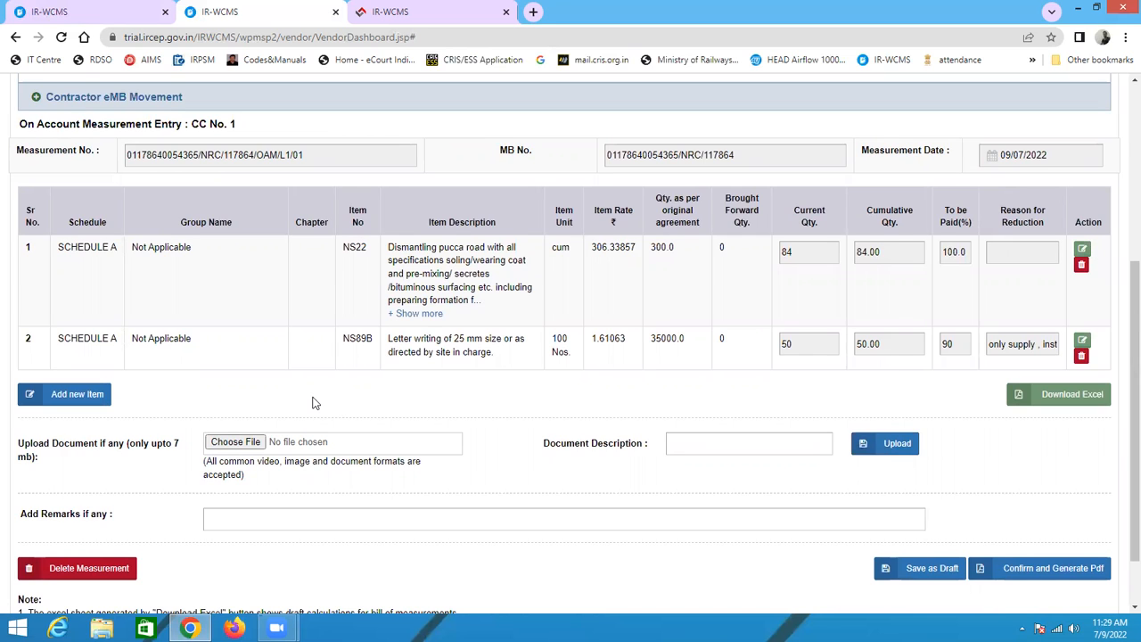
scroll(460, 441, down, 1)
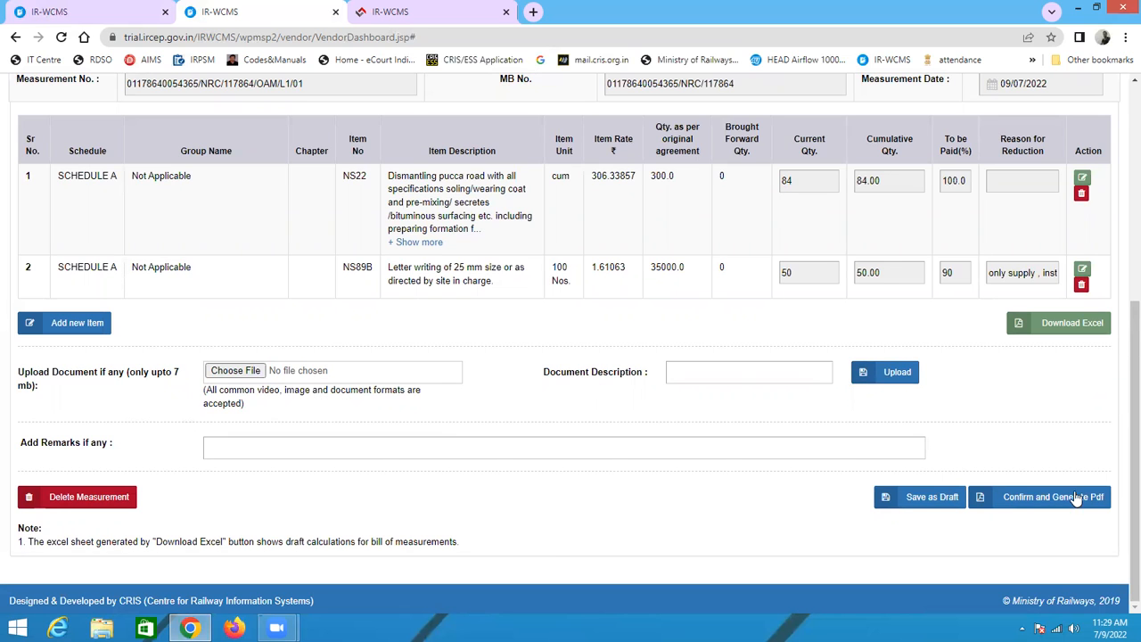
scroll(689, 400, up, 2)
scroll(689, 399, down, 2)
click(927, 502)
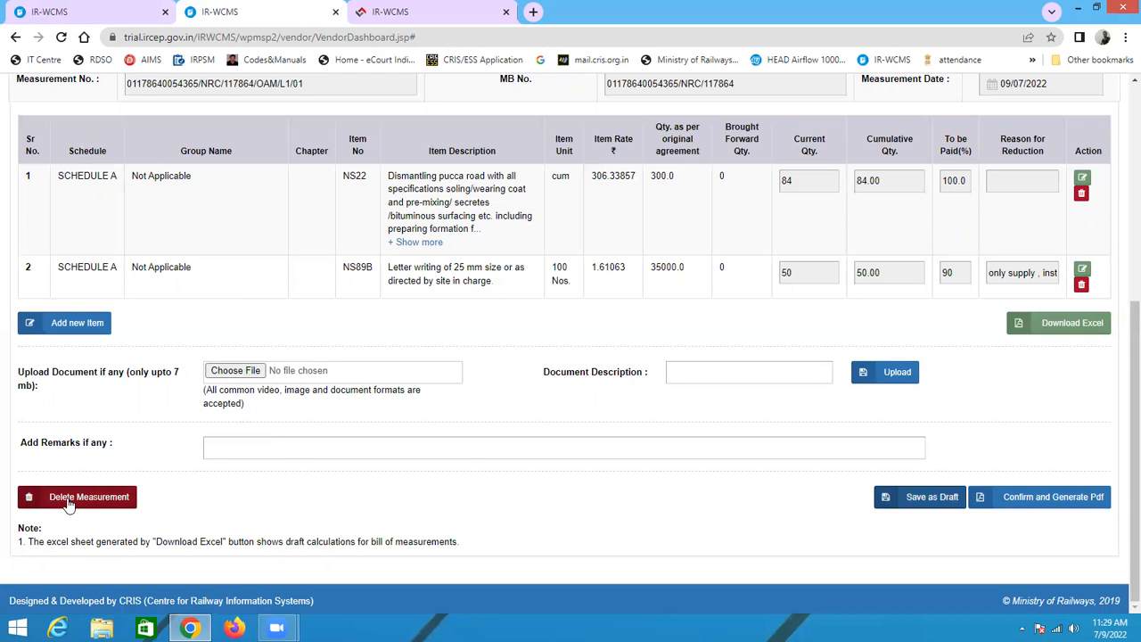
scroll(649, 306, up, 3)
scroll(673, 332, down, 3)
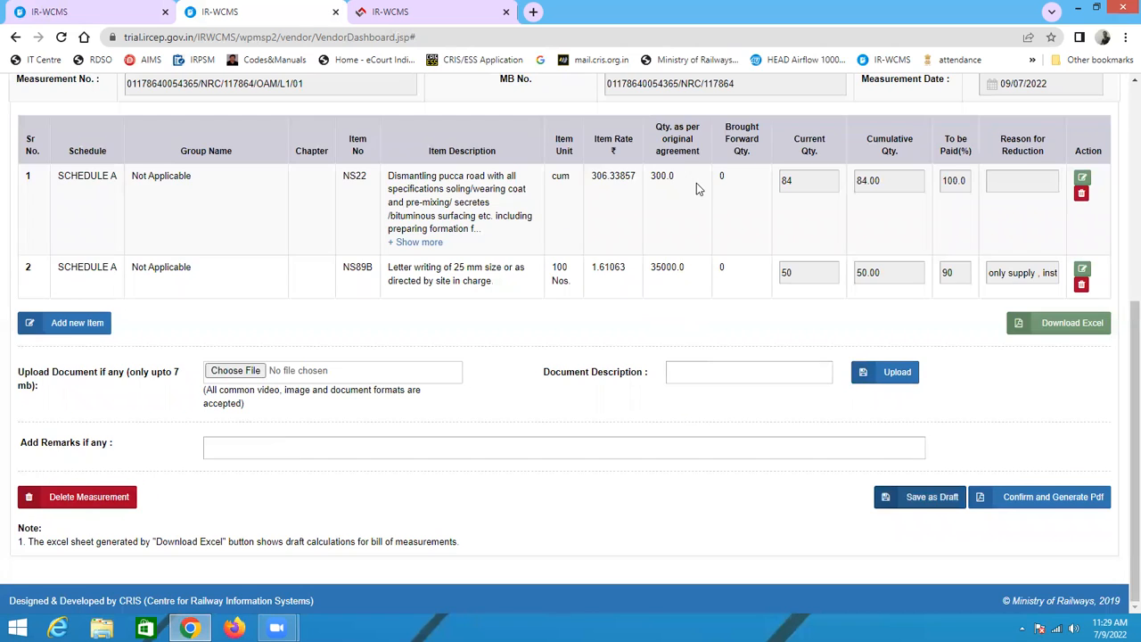
scroll(704, 196, up, 3)
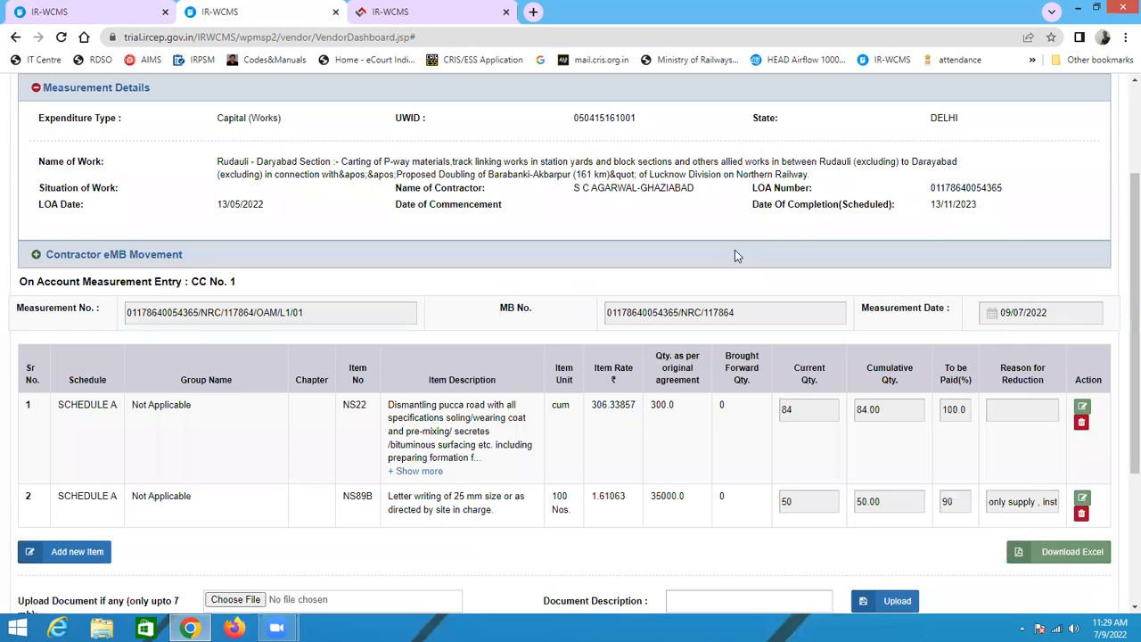
scroll(734, 256, up, 1)
scroll(737, 258, down, 4)
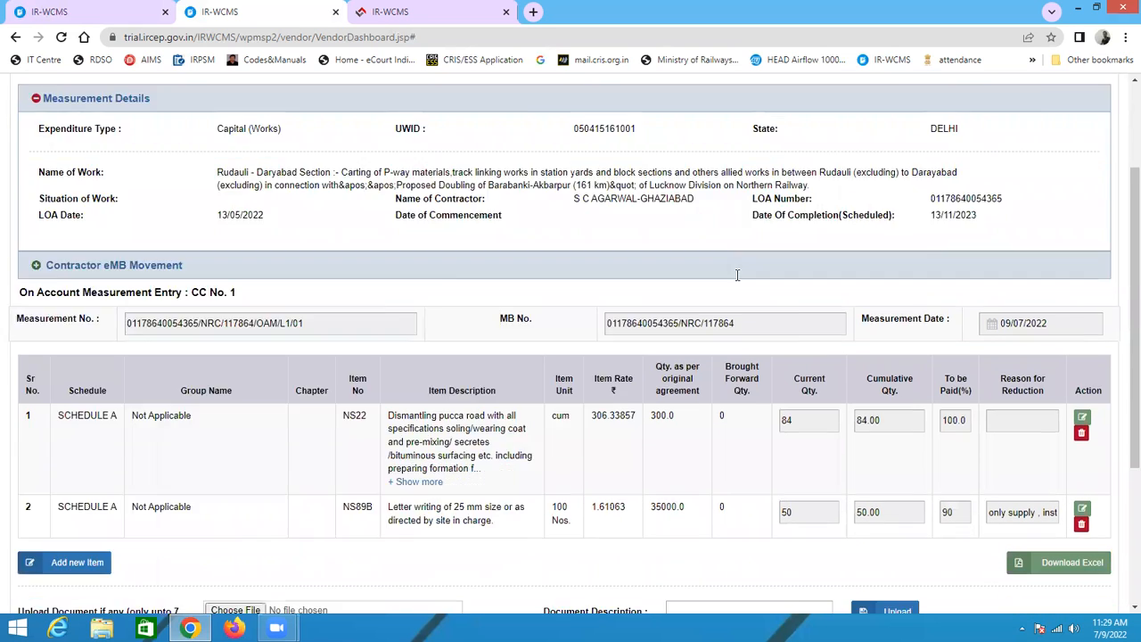
scroll(1114, 320, up, 4)
scroll(436, 434, down, 4)
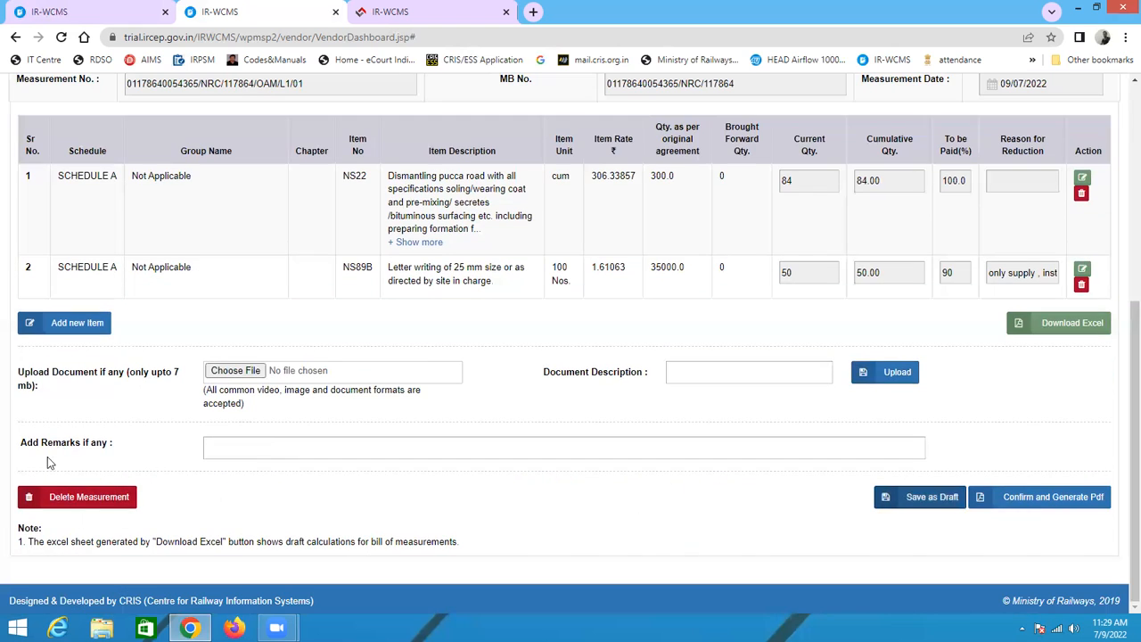
scroll(597, 246, up, 2)
scroll(639, 402, down, 2)
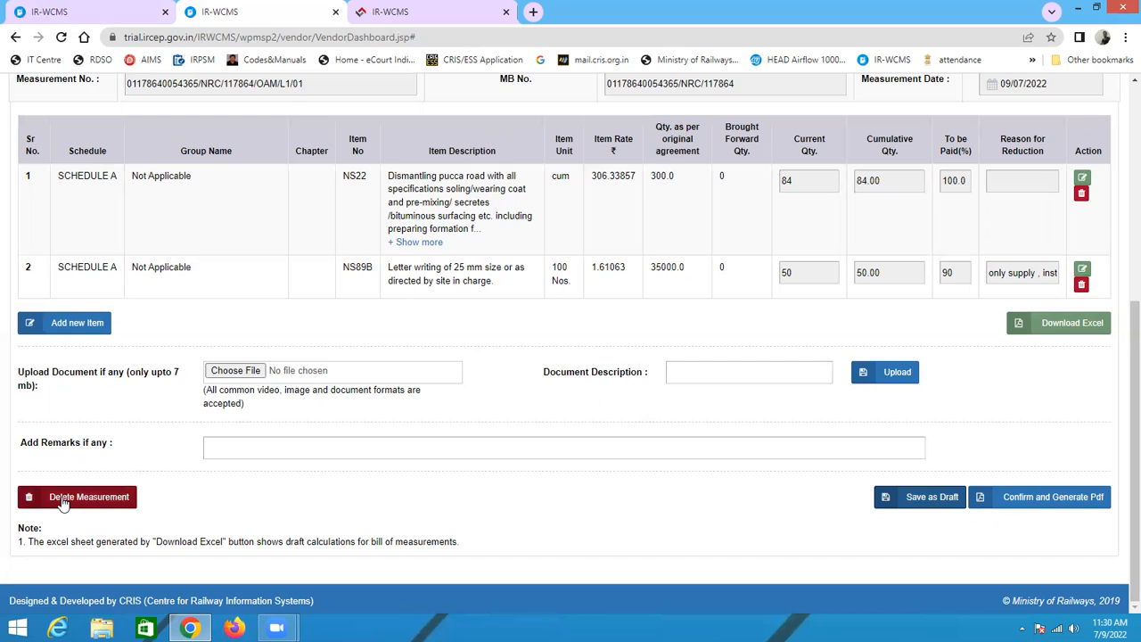
scroll(683, 301, up, 1)
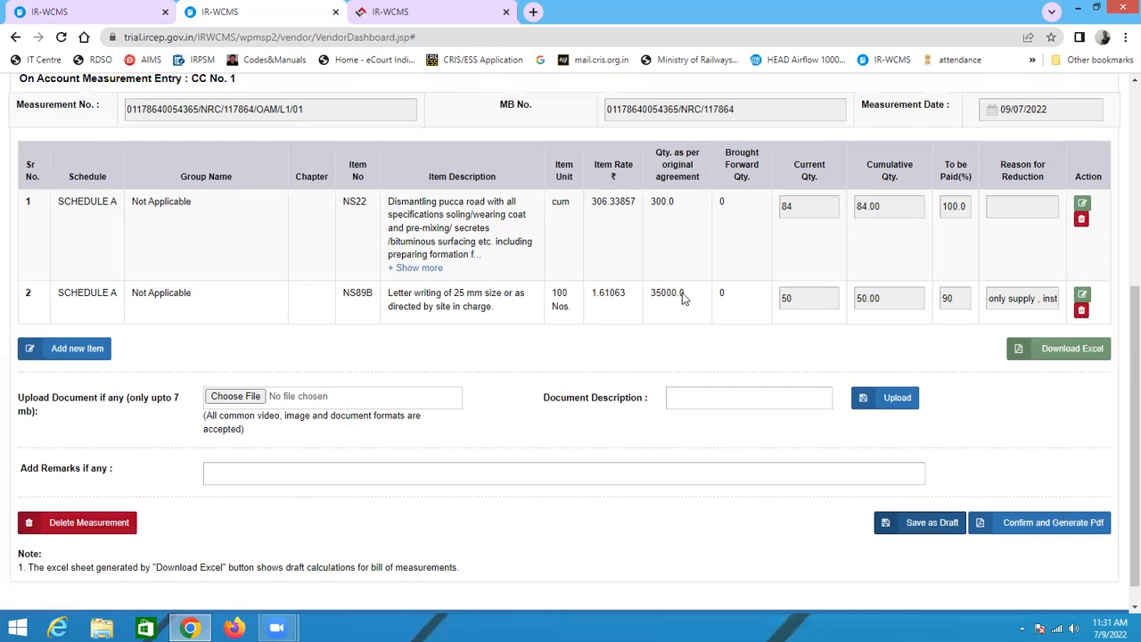
scroll(691, 312, down, 1)
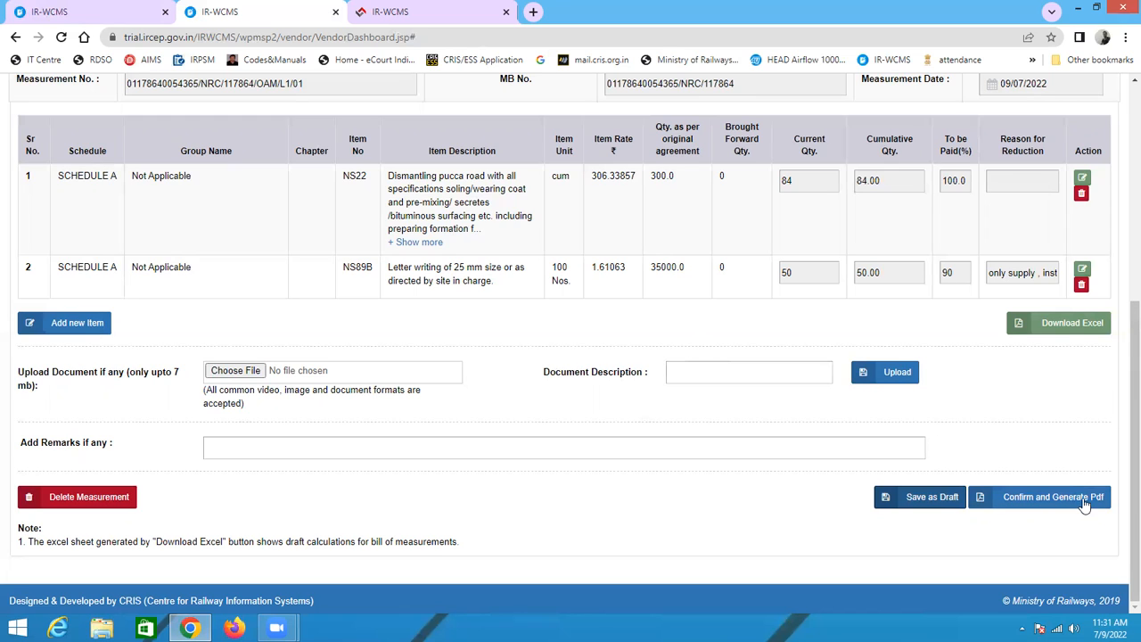
Step: Confirm the on account measurement and generate its PDF, accepting the confirmation
click(1052, 496)
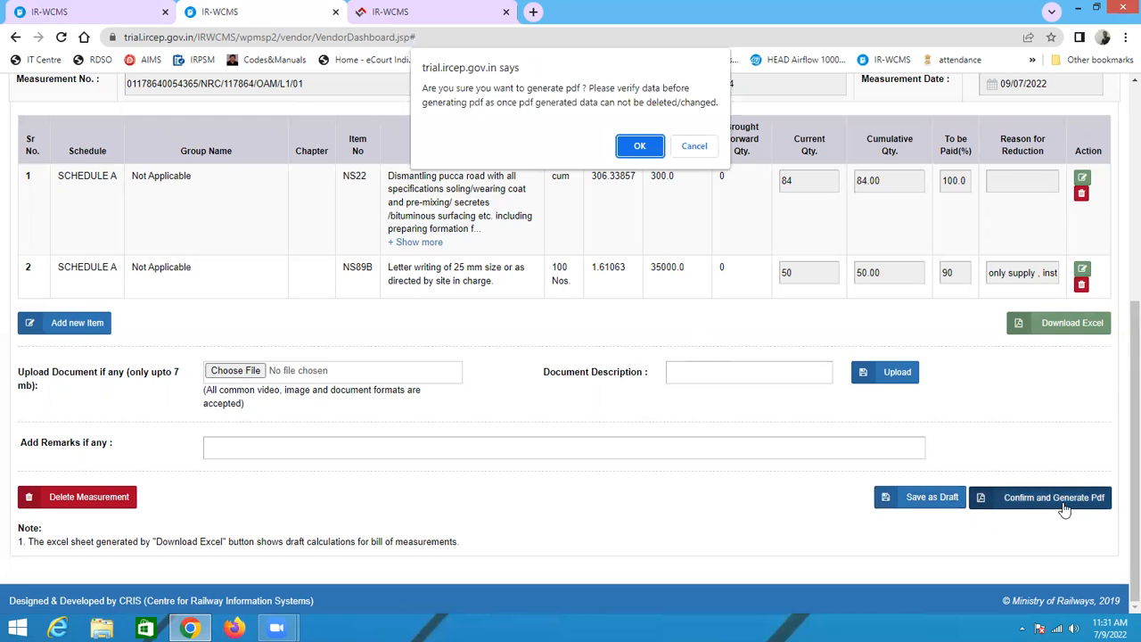
click(631, 150)
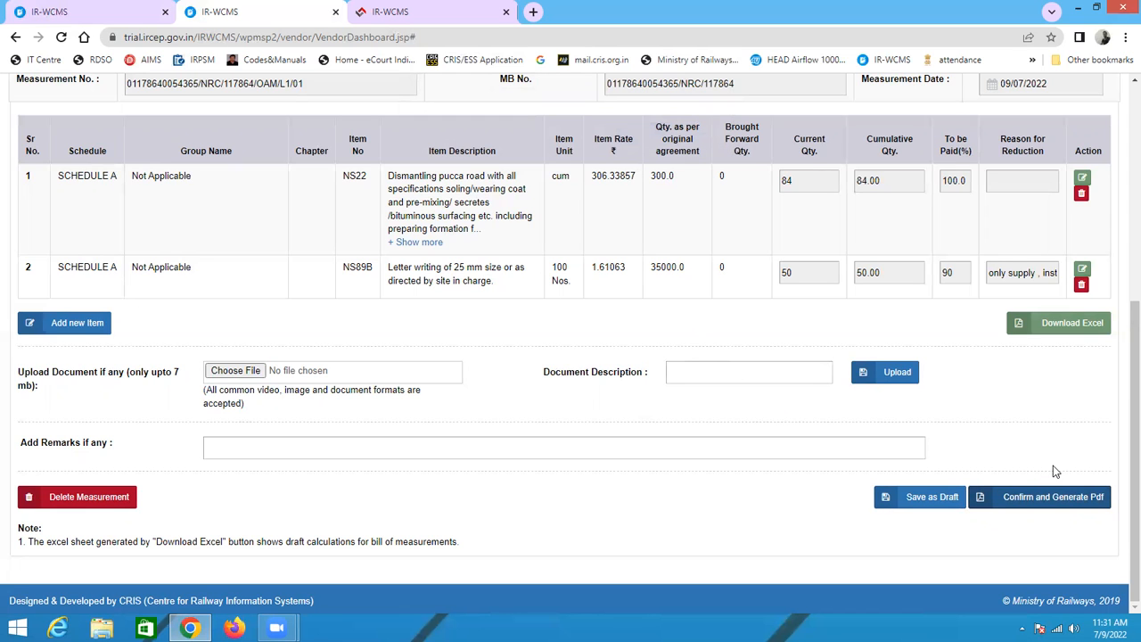
scroll(719, 301, up, 3)
scroll(829, 356, down, 3)
click(1023, 504)
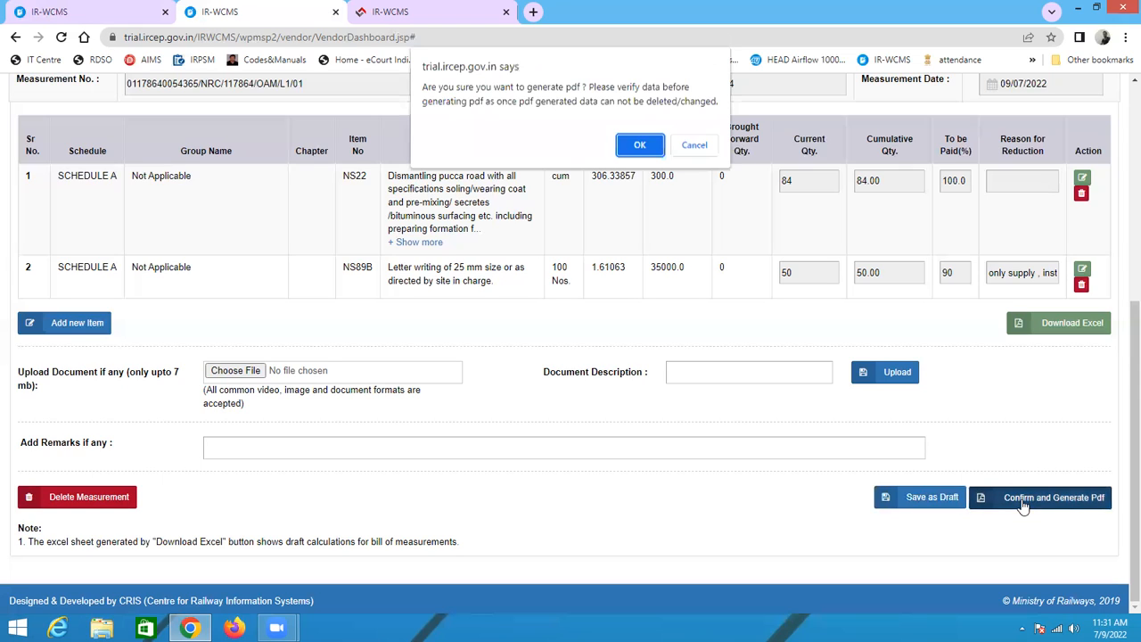
click(638, 146)
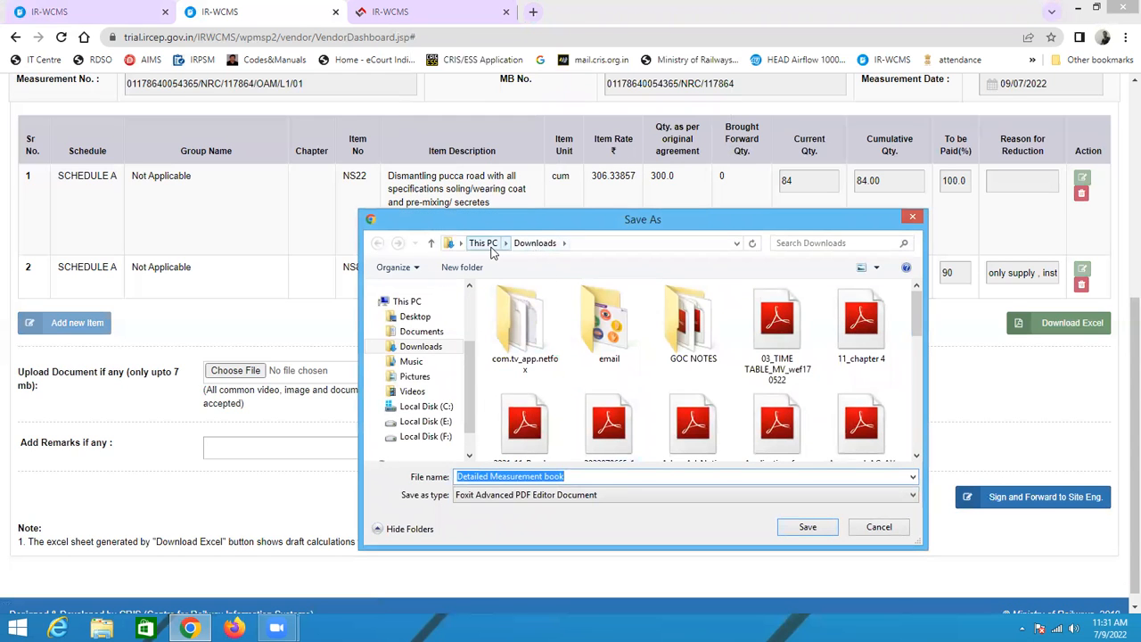
Step: Save the PDF as Detailed Measurement book in a new folder irwcms on Local Disk (F:)
click(489, 248)
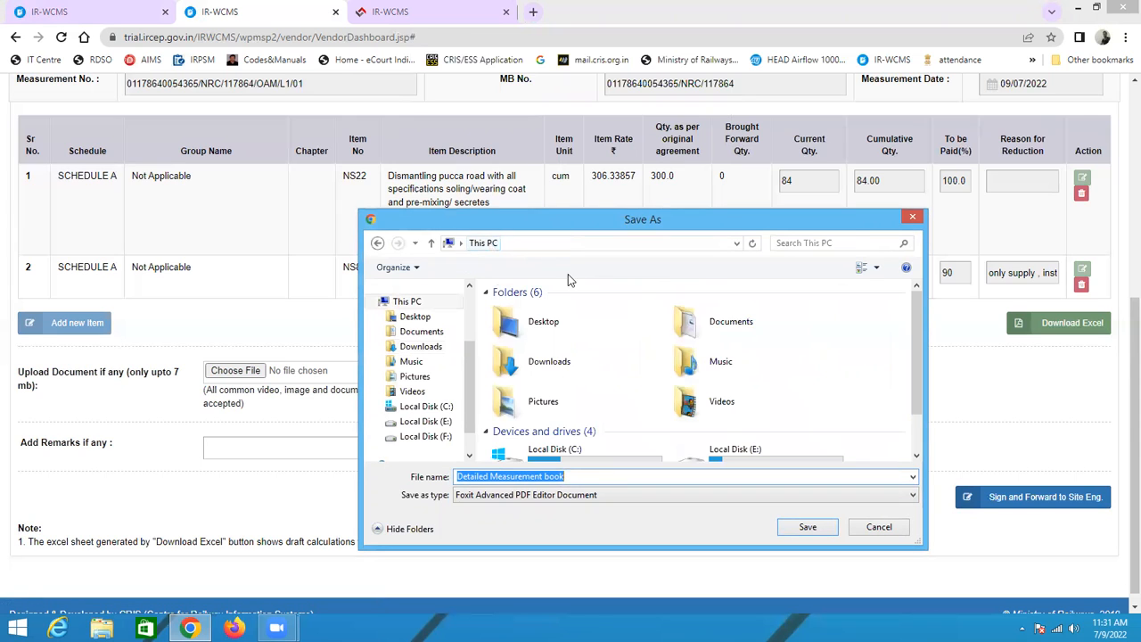
drag(923, 369, 924, 410)
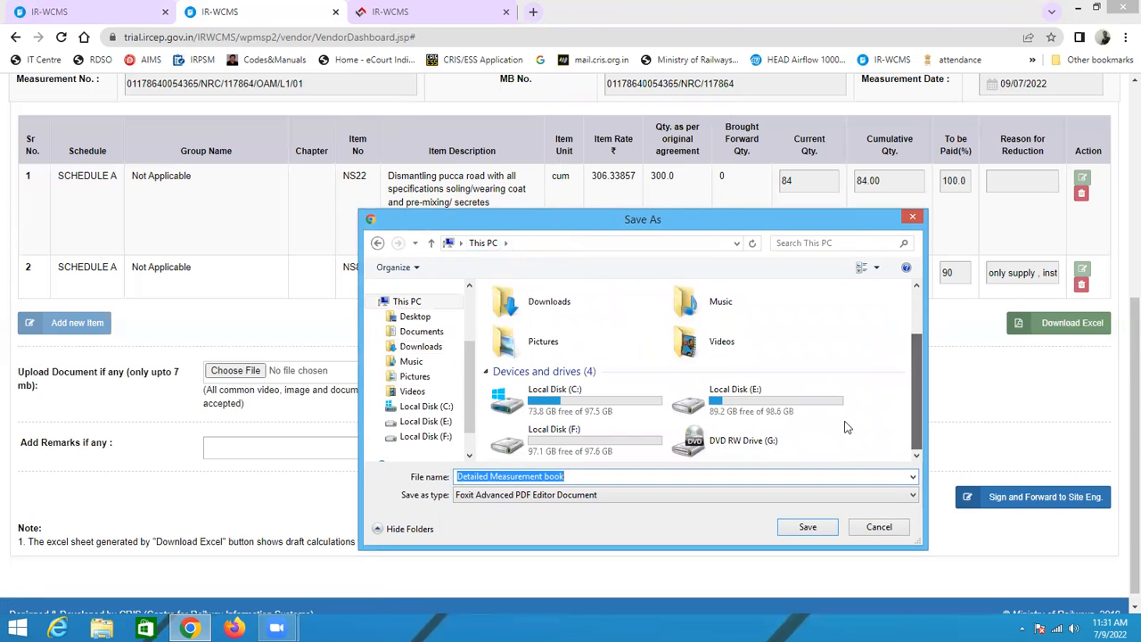
double_click(543, 437)
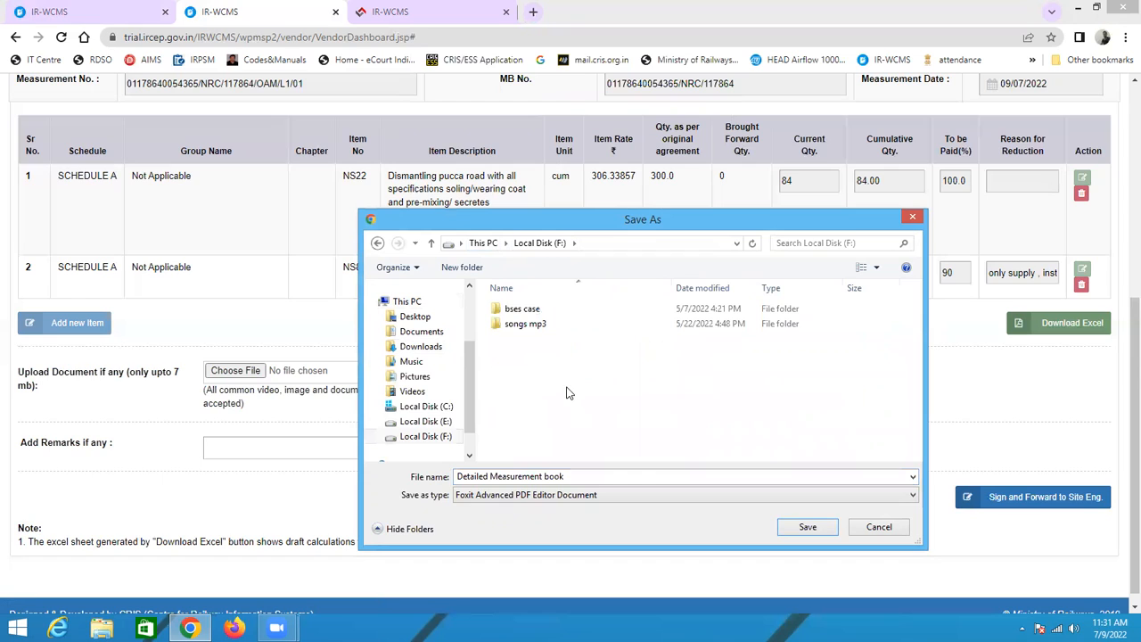
click(462, 271)
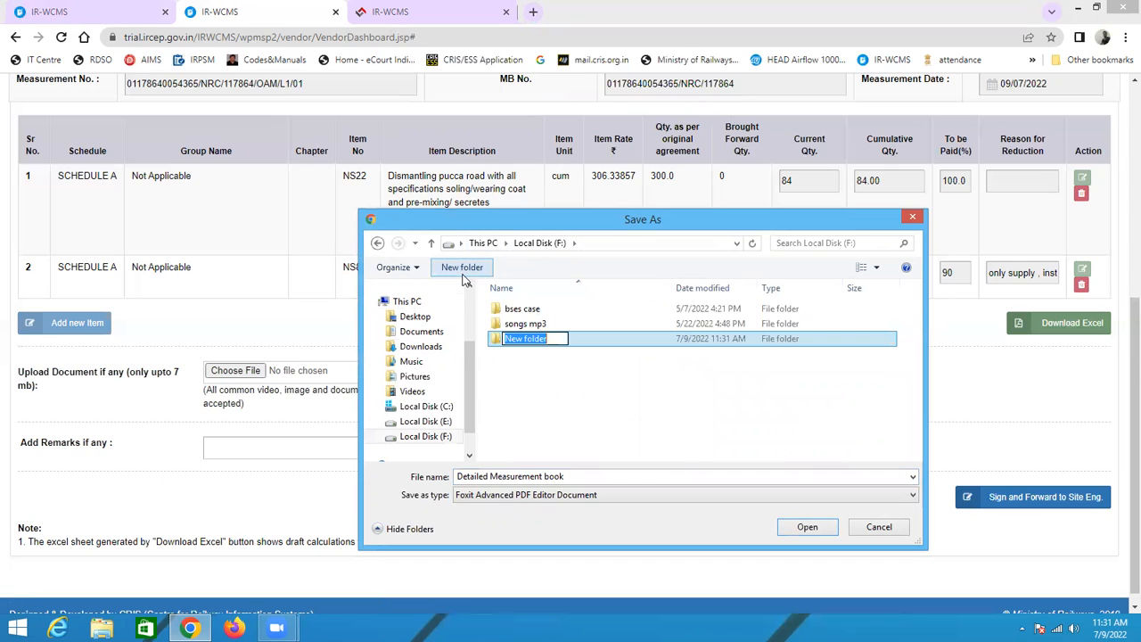
text(irw)
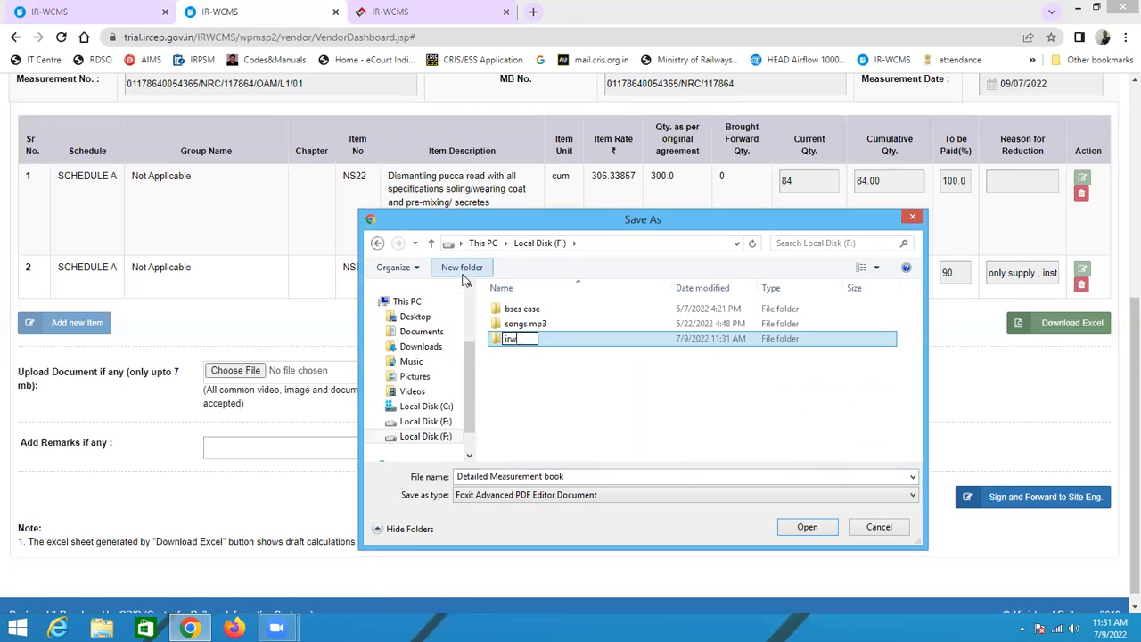
text(cms)
key(Return)
double_click(532, 344)
click(794, 528)
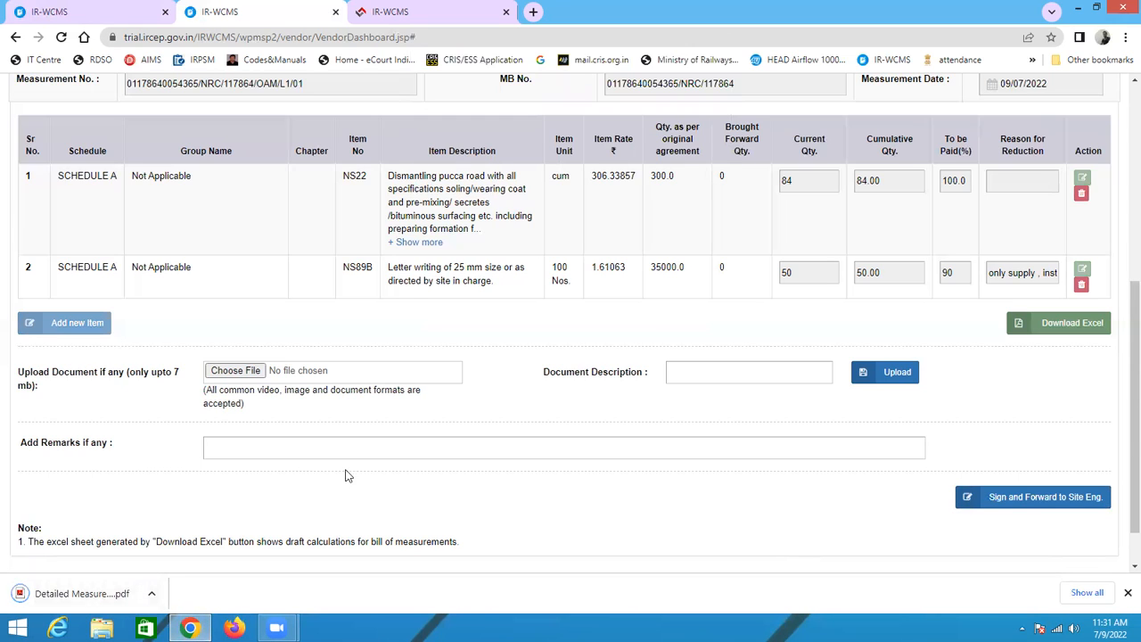
Step: Enter the remark pl and try to sign and forward the measurement to the site engineer
click(282, 450)
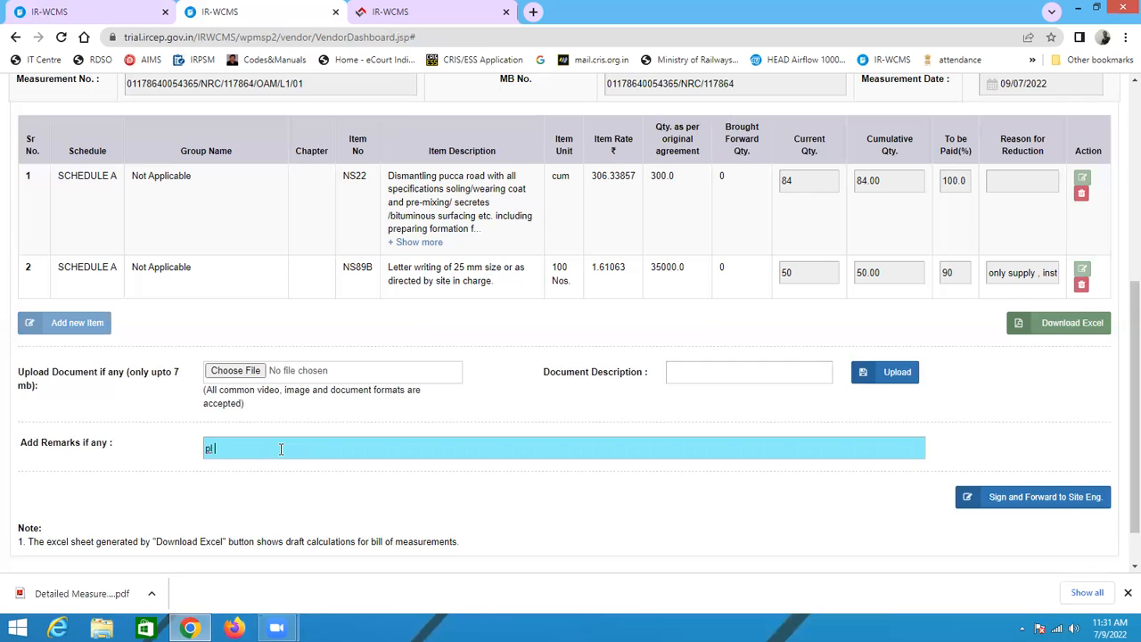
click(1056, 496)
click(639, 146)
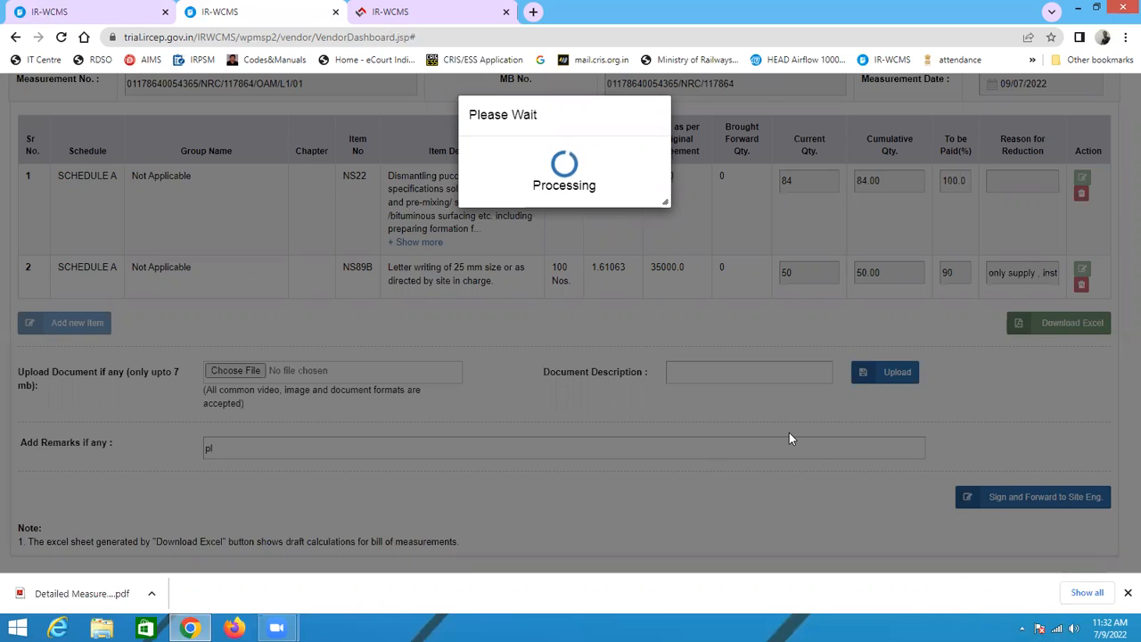
Step: Restart the CrisSigner signing service by stopping it from the system tray and relaunching it from the desktop
scroll(789, 434, down, 3)
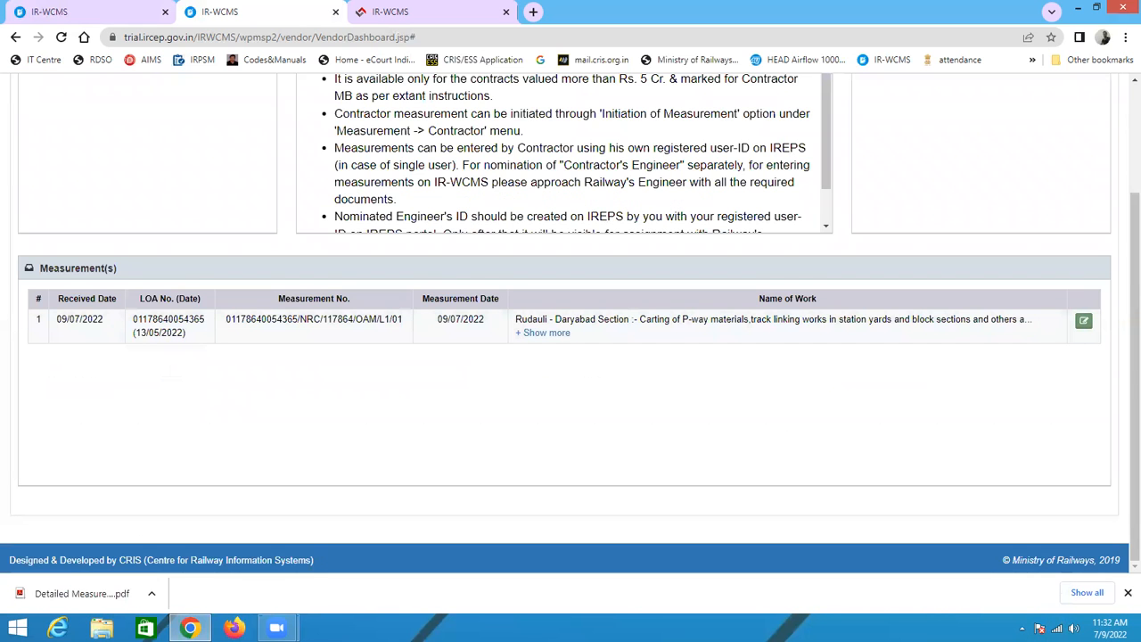
click(1022, 628)
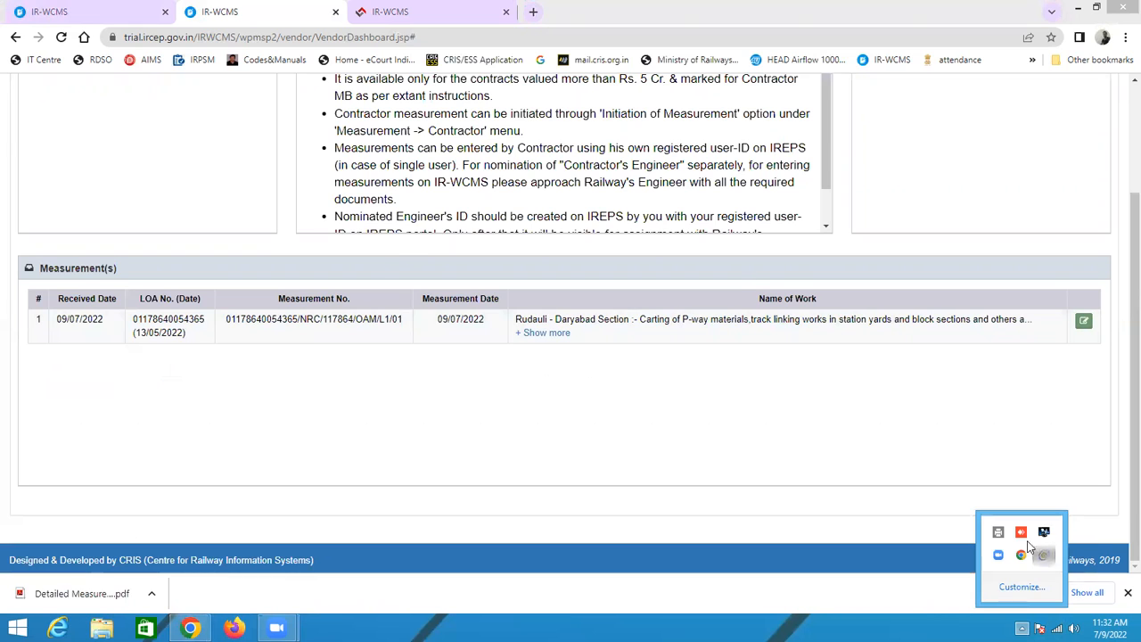
click(1044, 555)
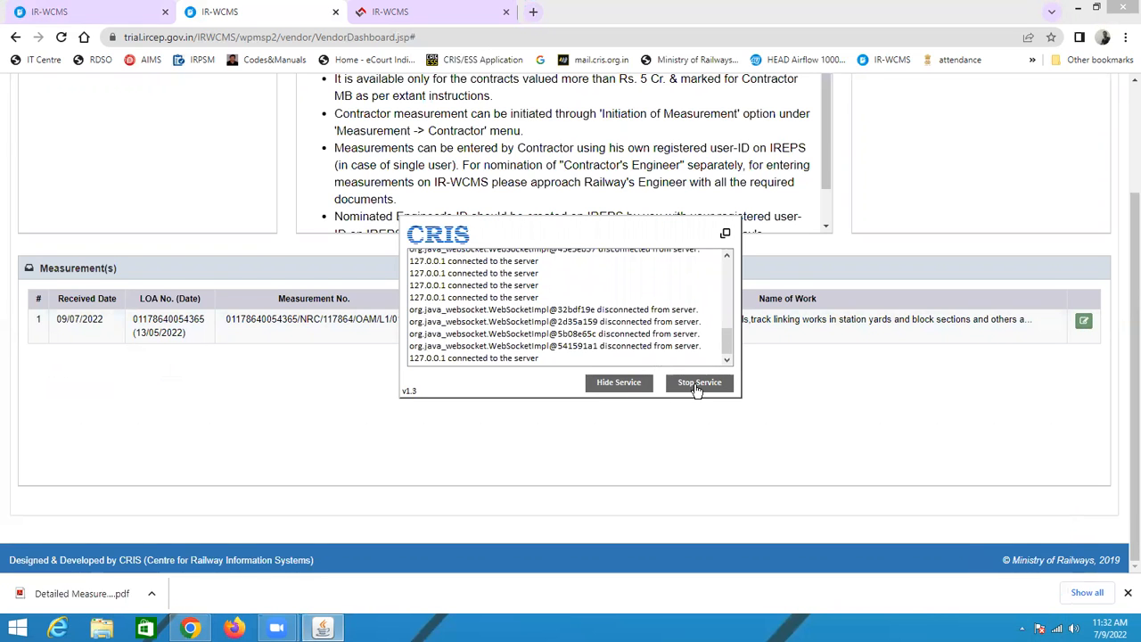
click(697, 385)
click(1077, 7)
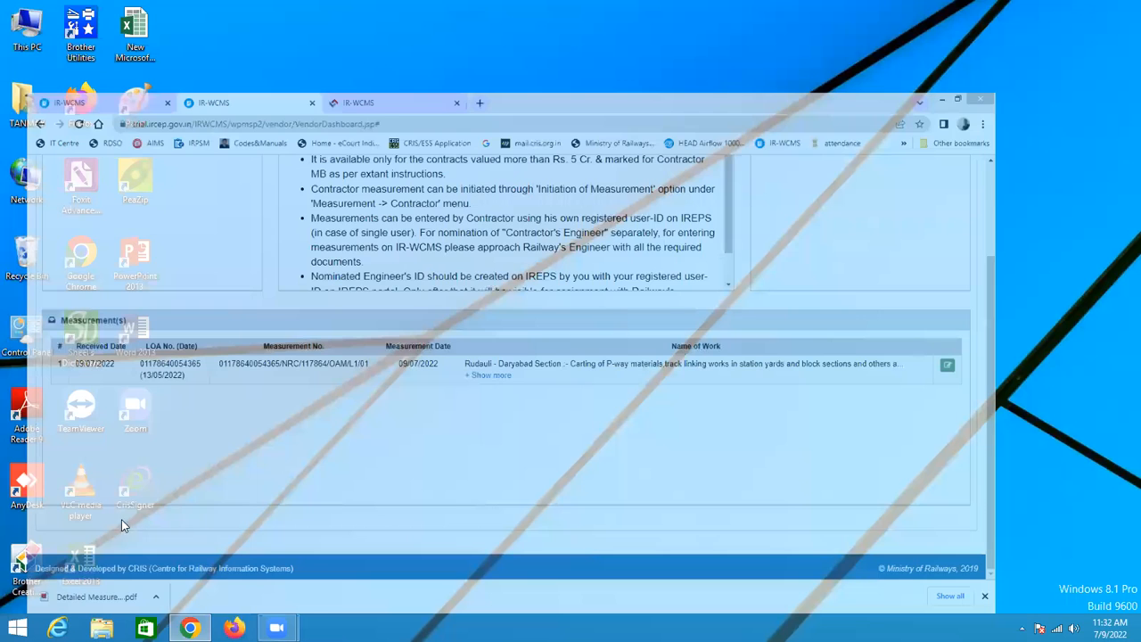
double_click(135, 484)
click(190, 628)
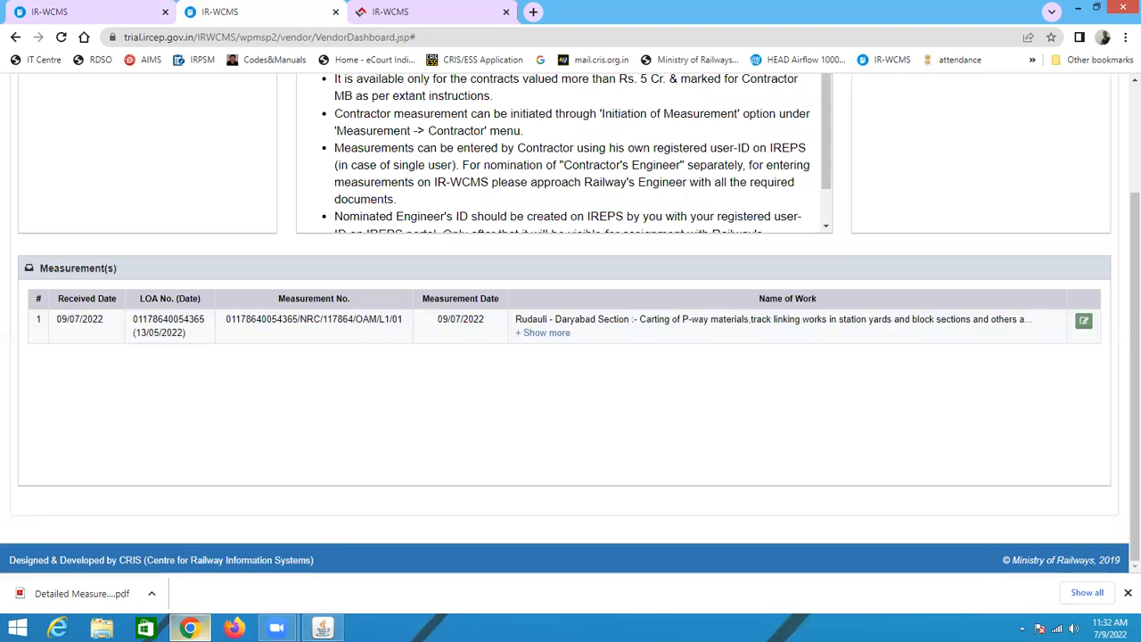
click(1078, 7)
click(573, 330)
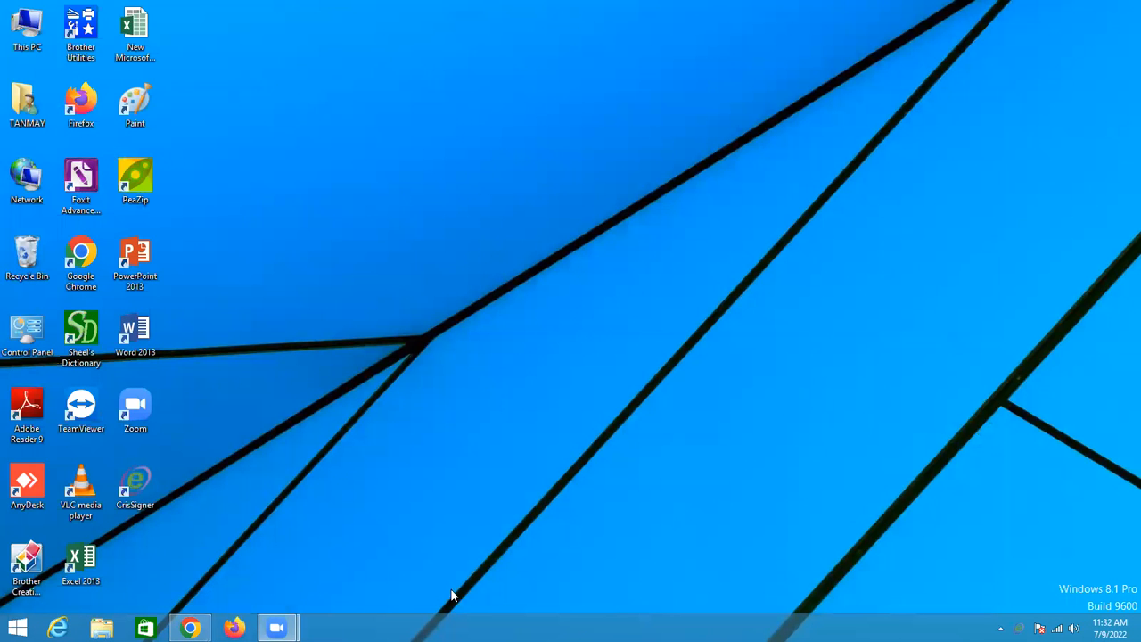
click(190, 628)
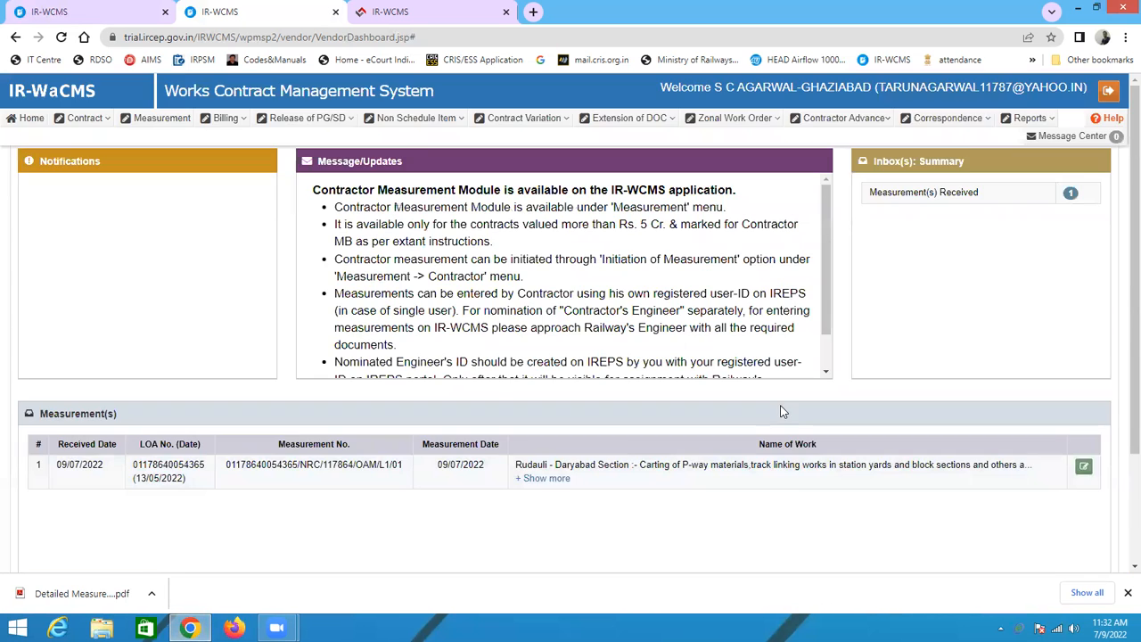
Step: Reopen the measurement, sign and forward it to the site engineer with the Class 3 certificate, saving the PDF as Signed MB
scroll(1064, 478, down, 3)
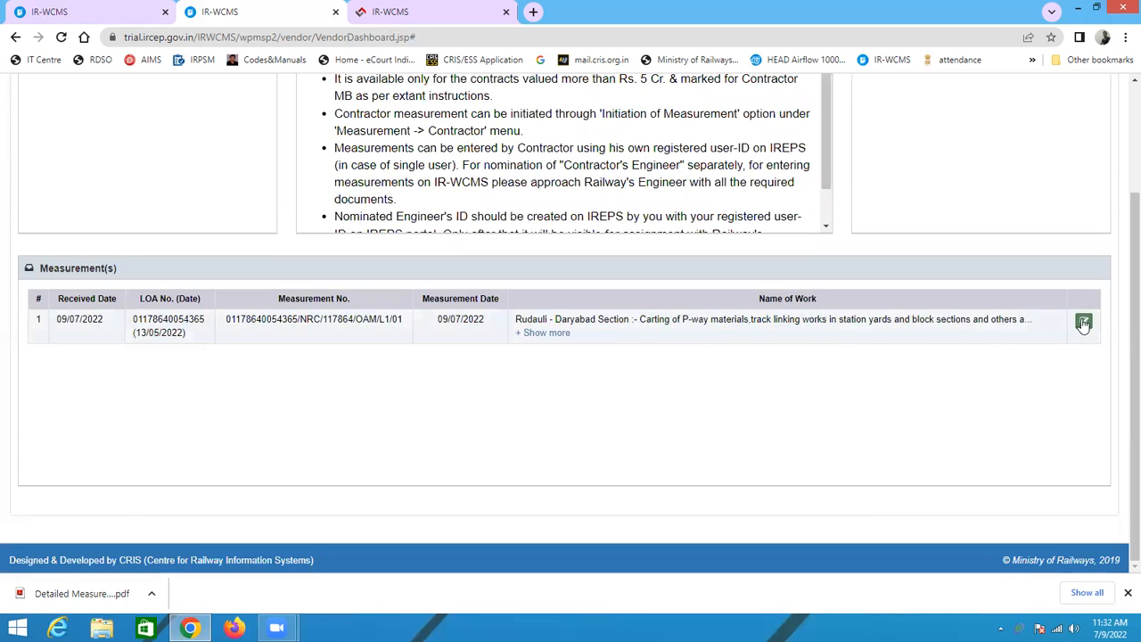
click(1081, 319)
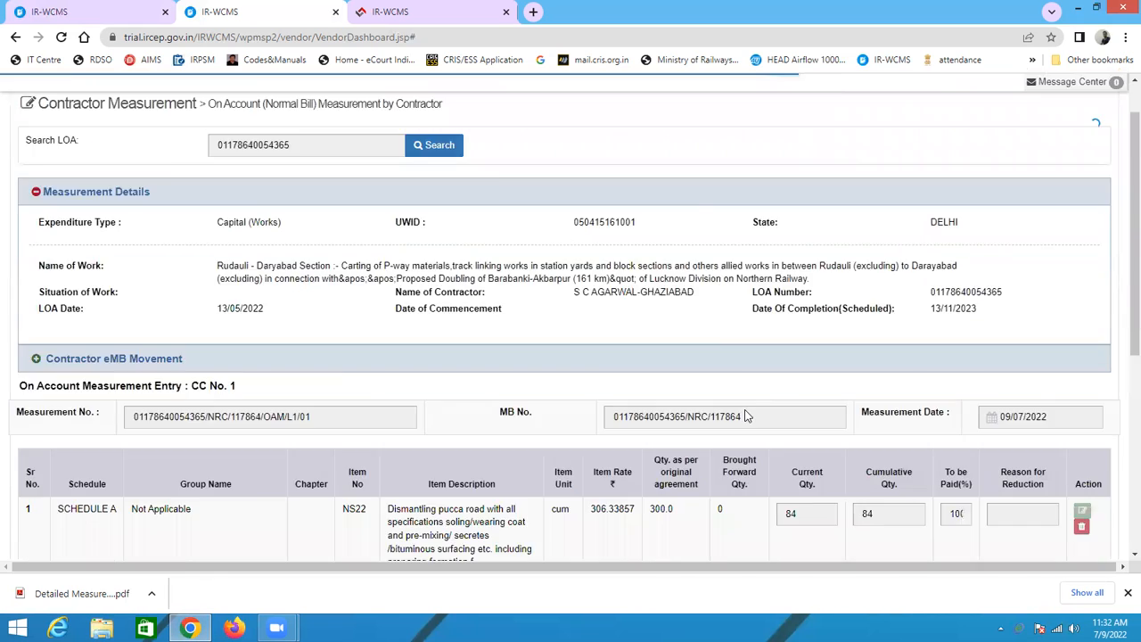
scroll(770, 416, down, 5)
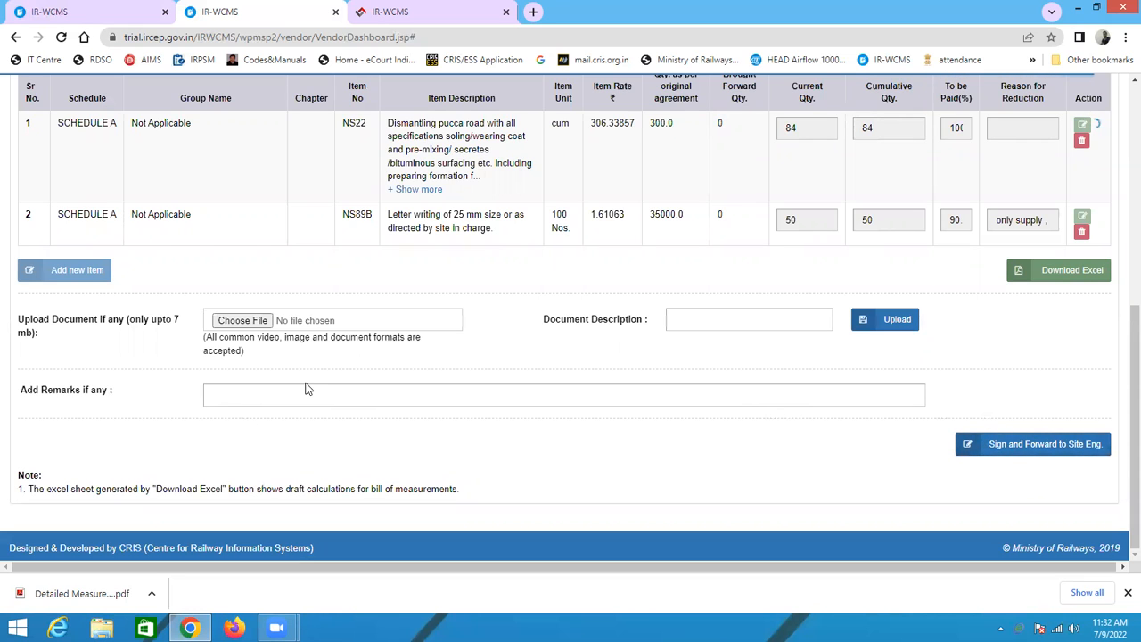
click(1033, 444)
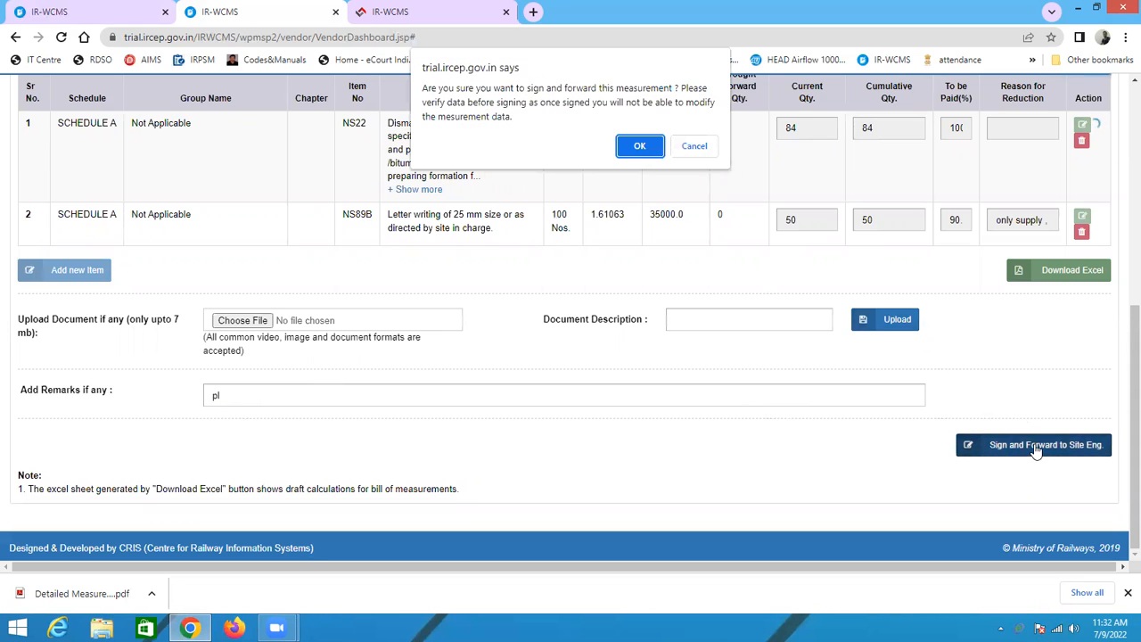
click(638, 146)
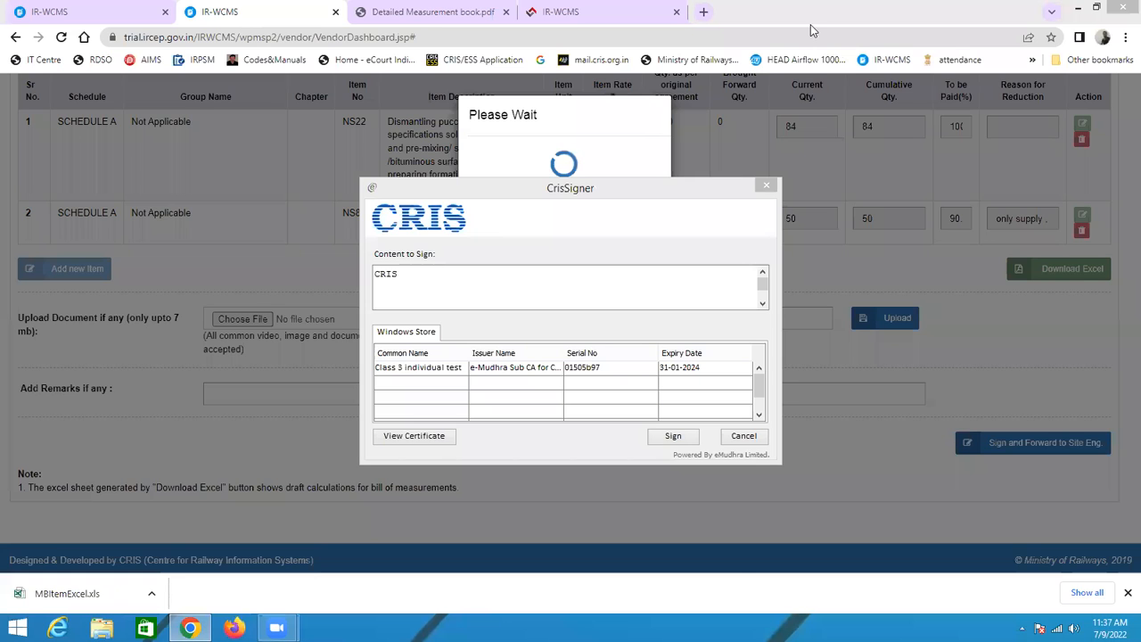
click(455, 369)
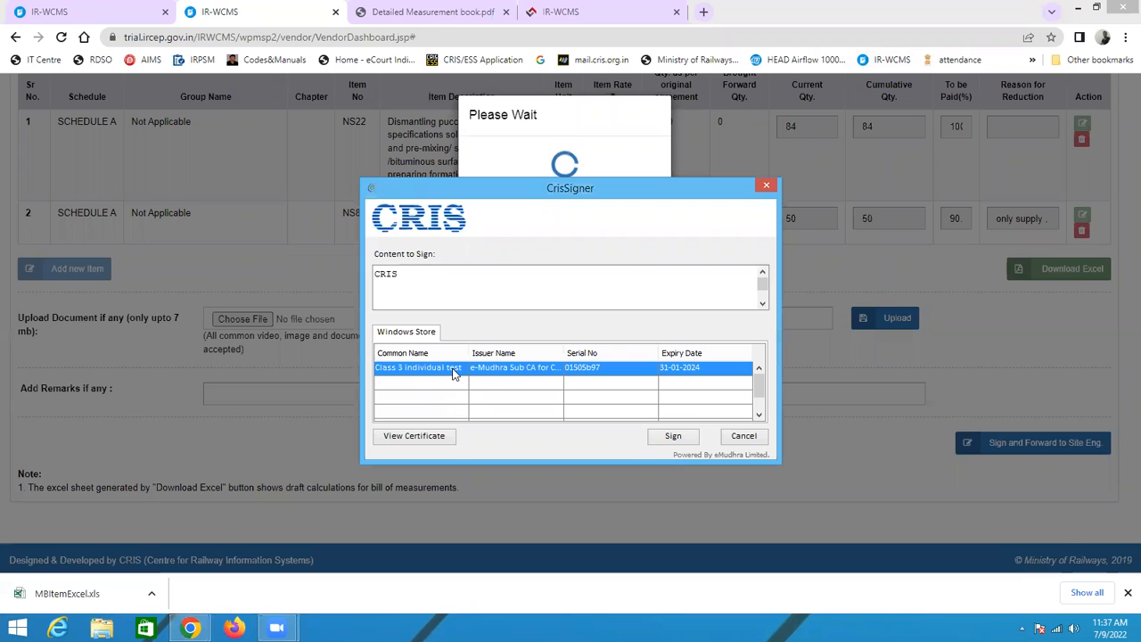
click(675, 436)
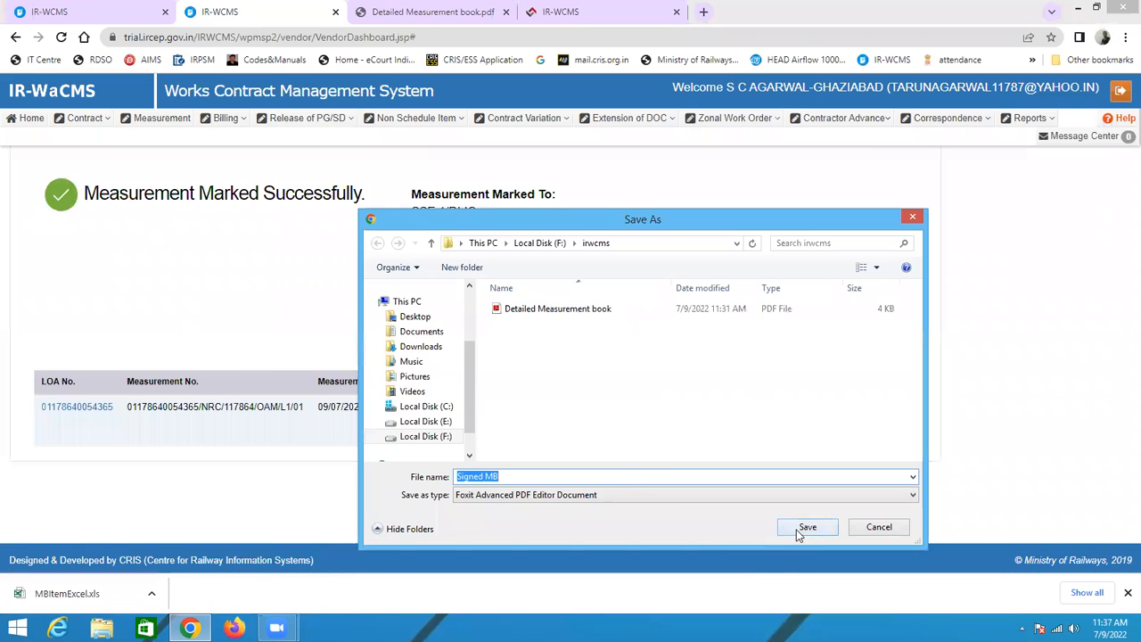
click(802, 528)
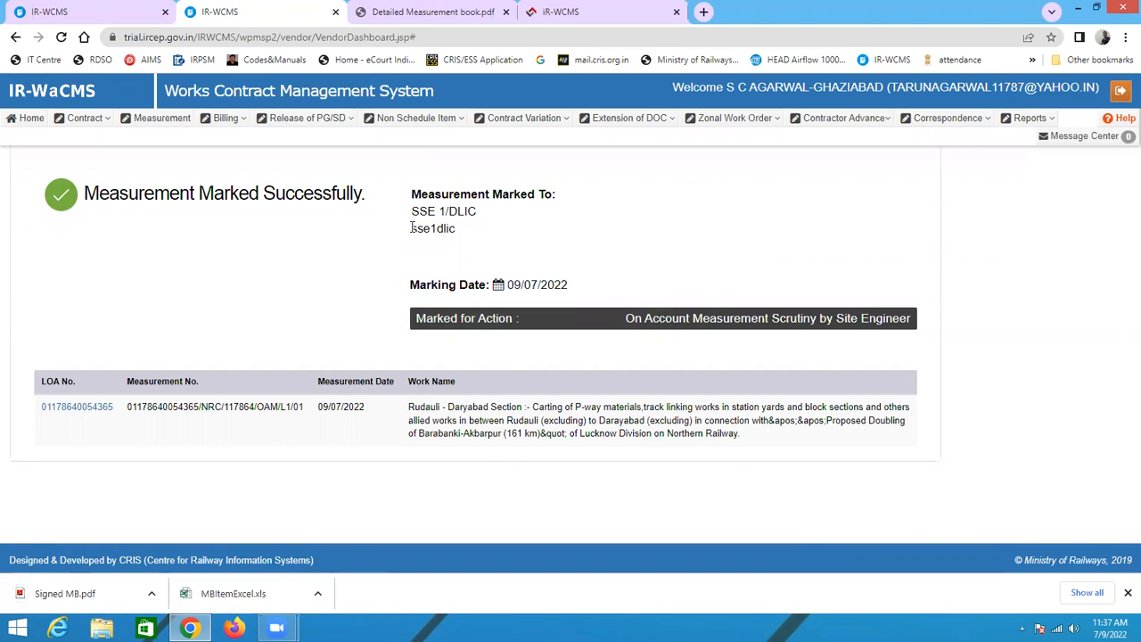
Step: Review the officer the measurement was marked to and the pages of the downloaded Signed MB PDF
drag(411, 232, 456, 239)
key(ctrl+c)
click(116, 602)
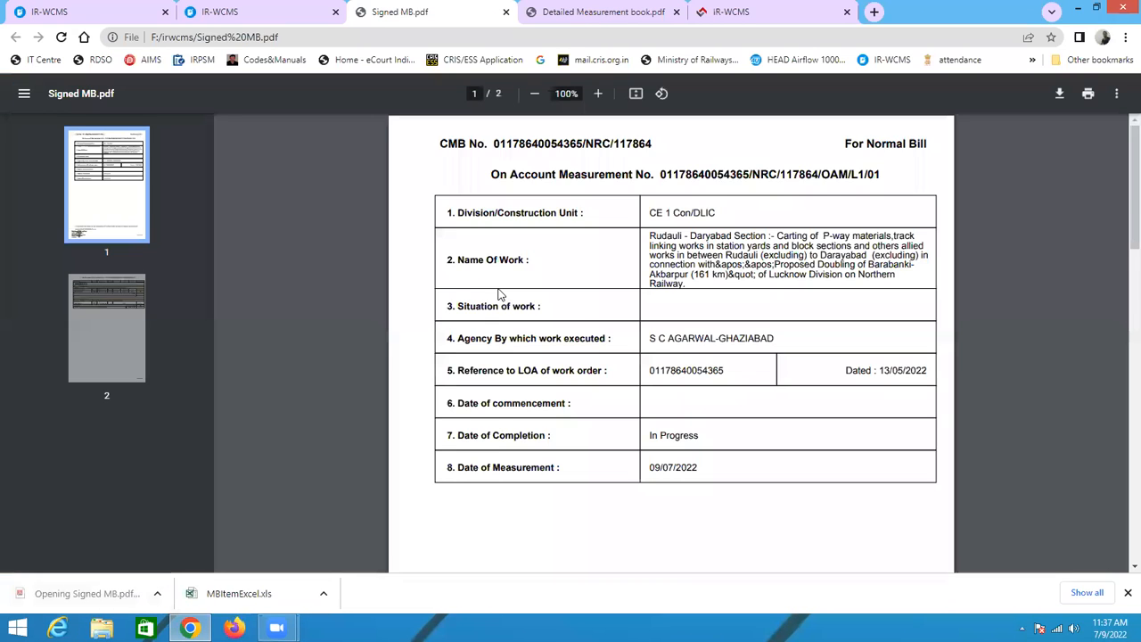
scroll(680, 369, down, 10)
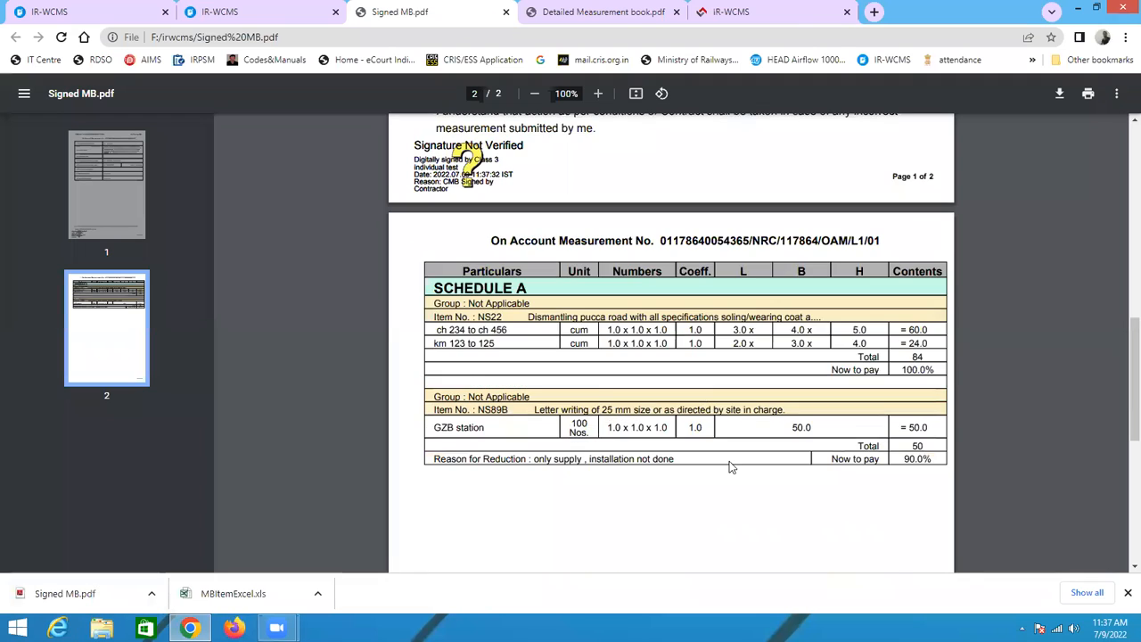
scroll(624, 419, up, 8)
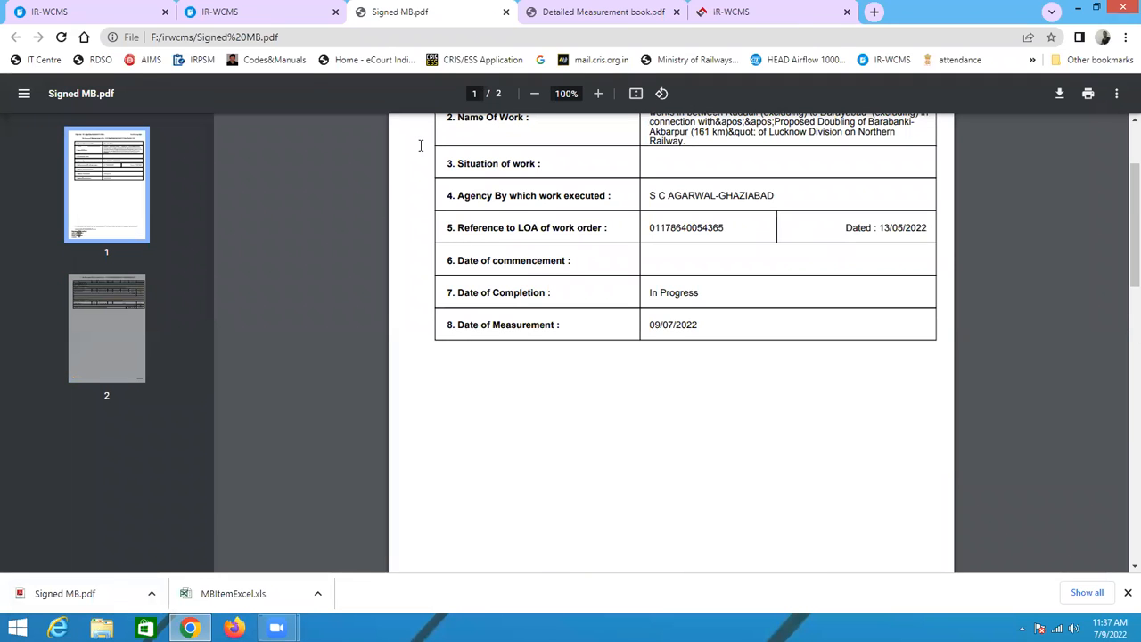
click(259, 12)
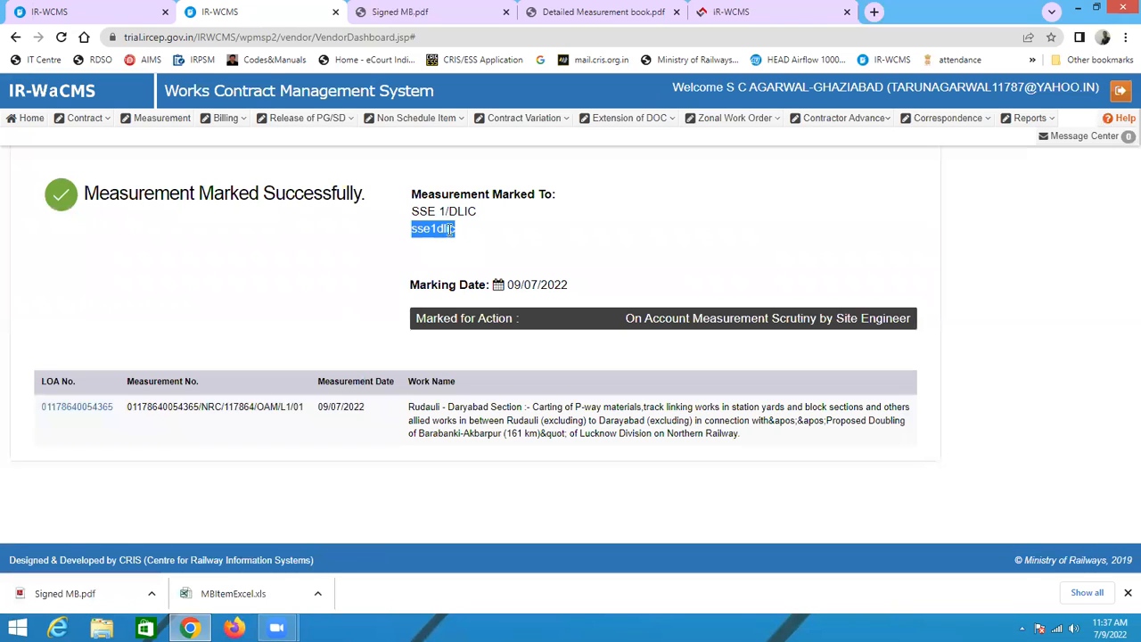
Step: Log out of the contractor account
click(1053, 122)
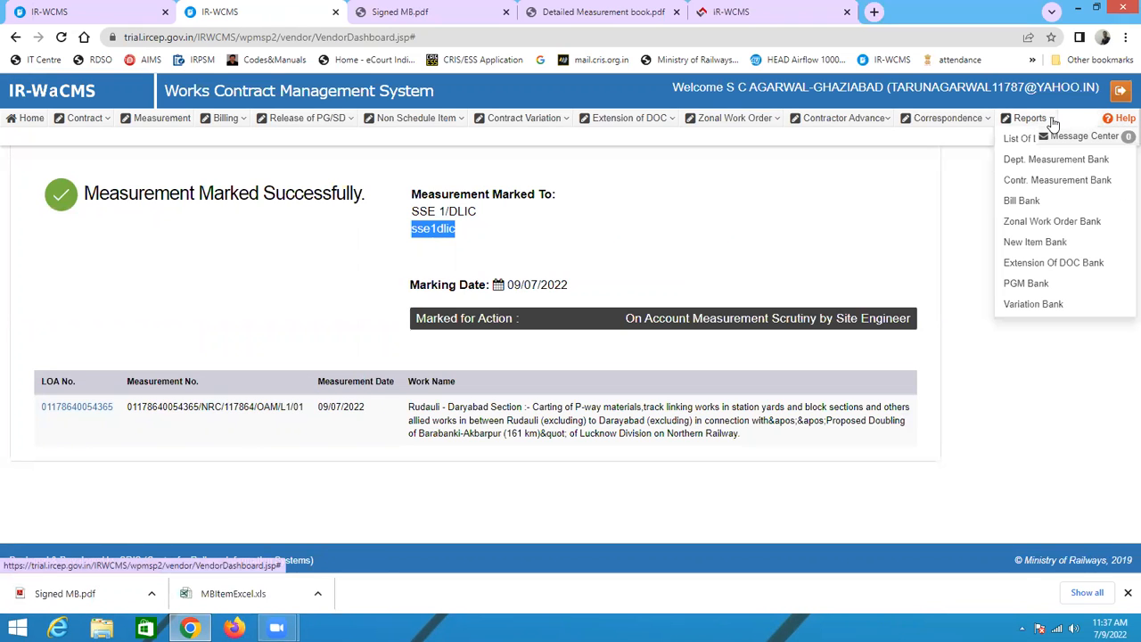
click(1121, 93)
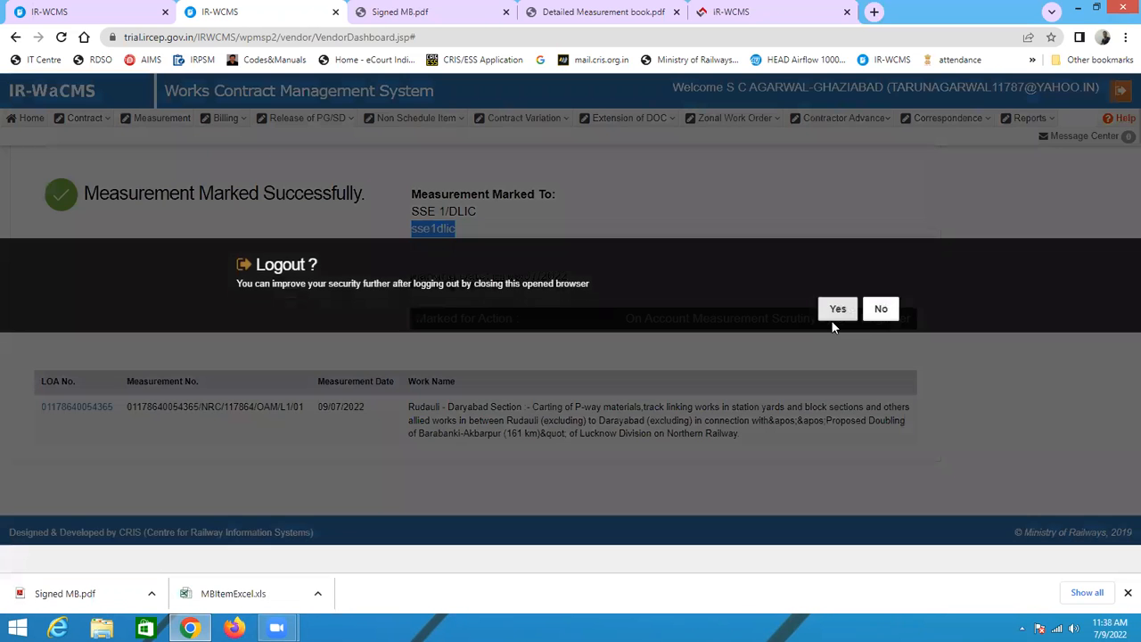
click(837, 318)
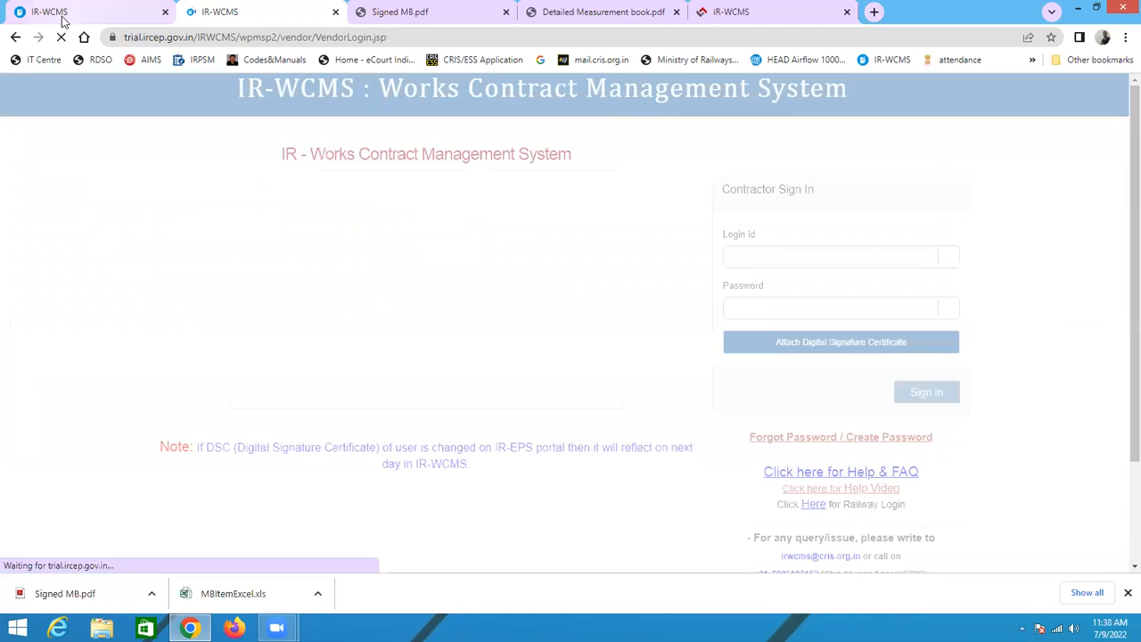
Step: Try to sign in as the site engineer with the login ID and account password
click(63, 16)
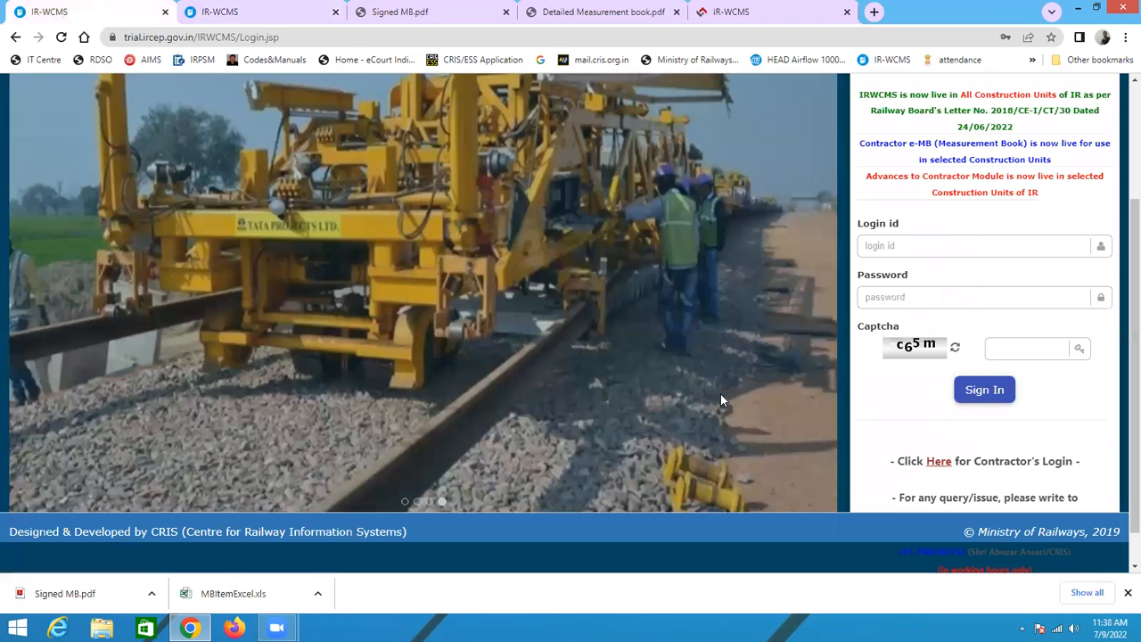
click(871, 251)
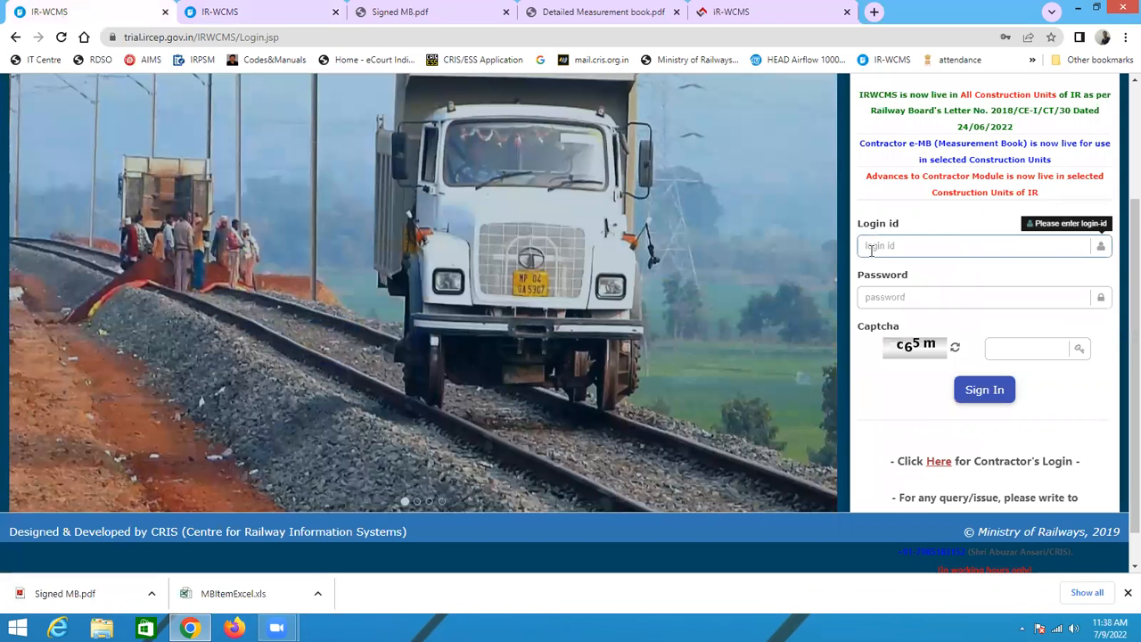
key(ctrl+v)
click(899, 306)
text(••)
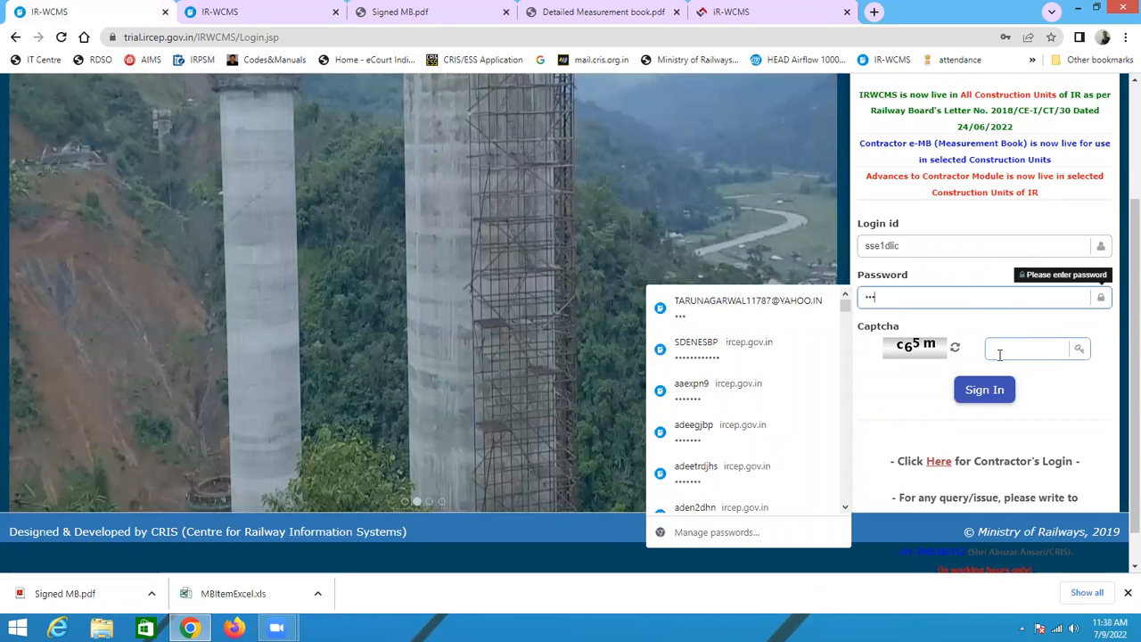
click(999, 355)
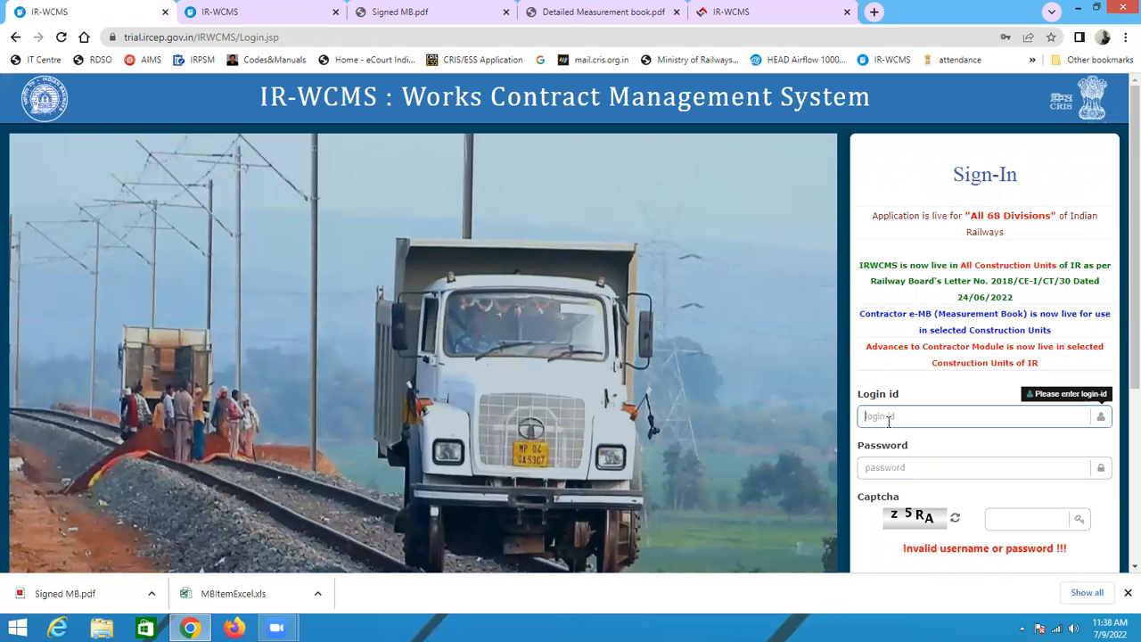
Step: Sign in as the site engineer with the login ID, account password and captcha z5RA
text(sse1ekc)
click(869, 472)
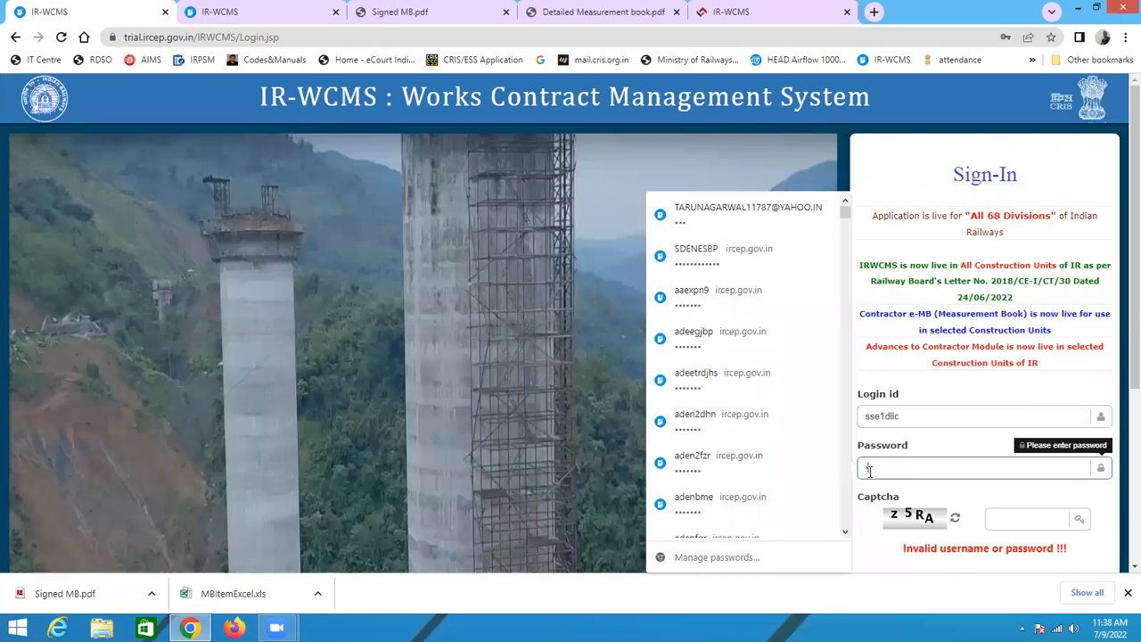
text(•••)
click(1009, 526)
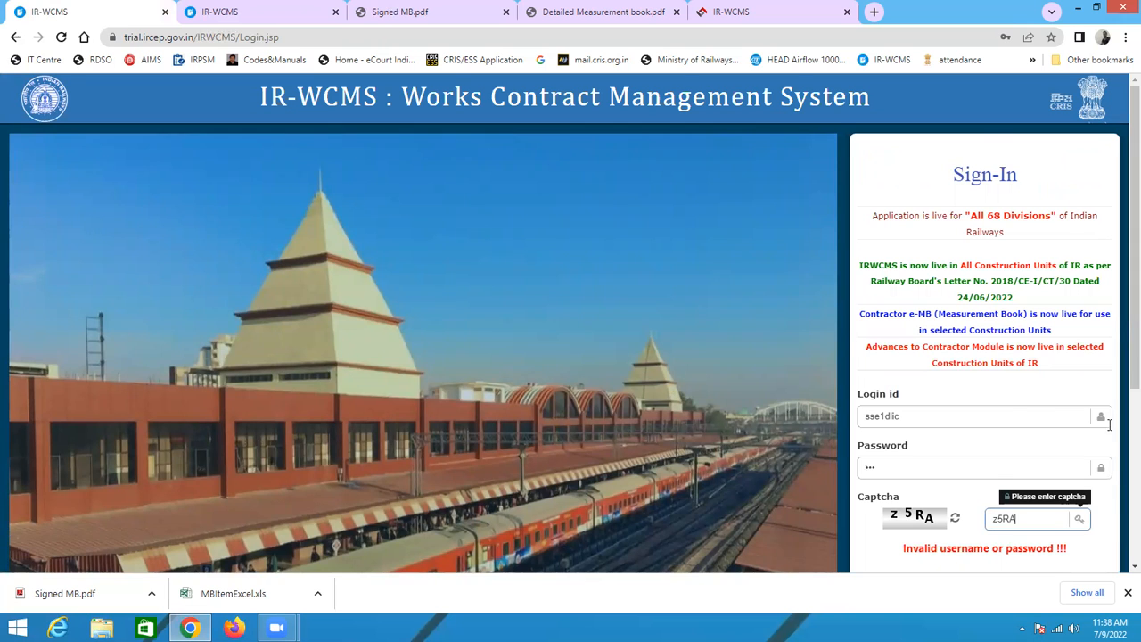
scroll(1114, 499, down, 2)
click(866, 344)
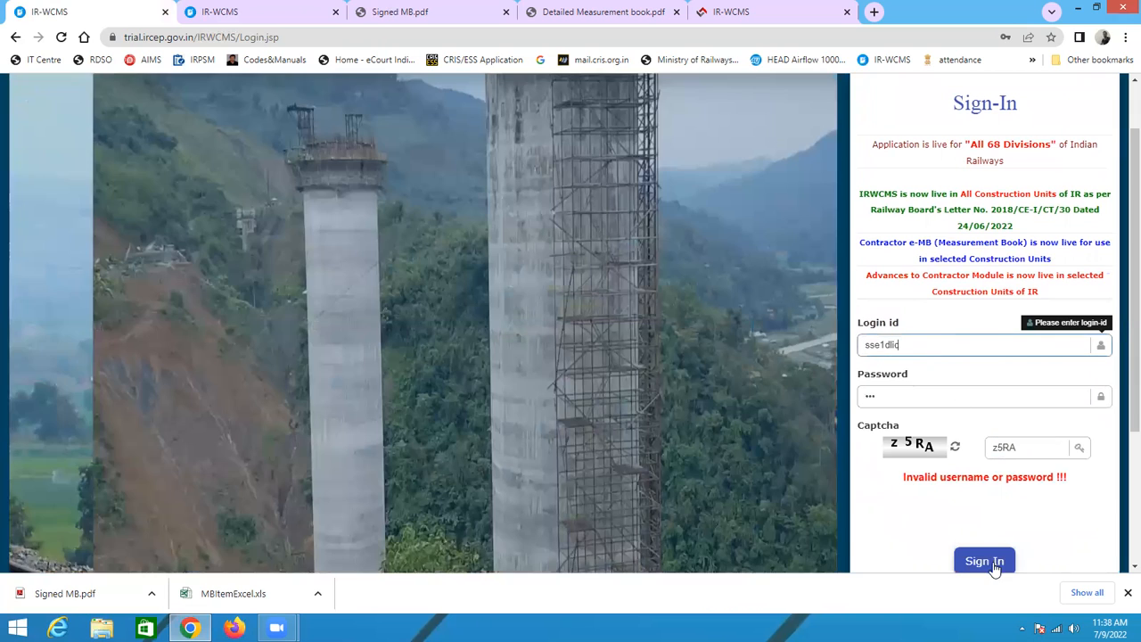
click(994, 564)
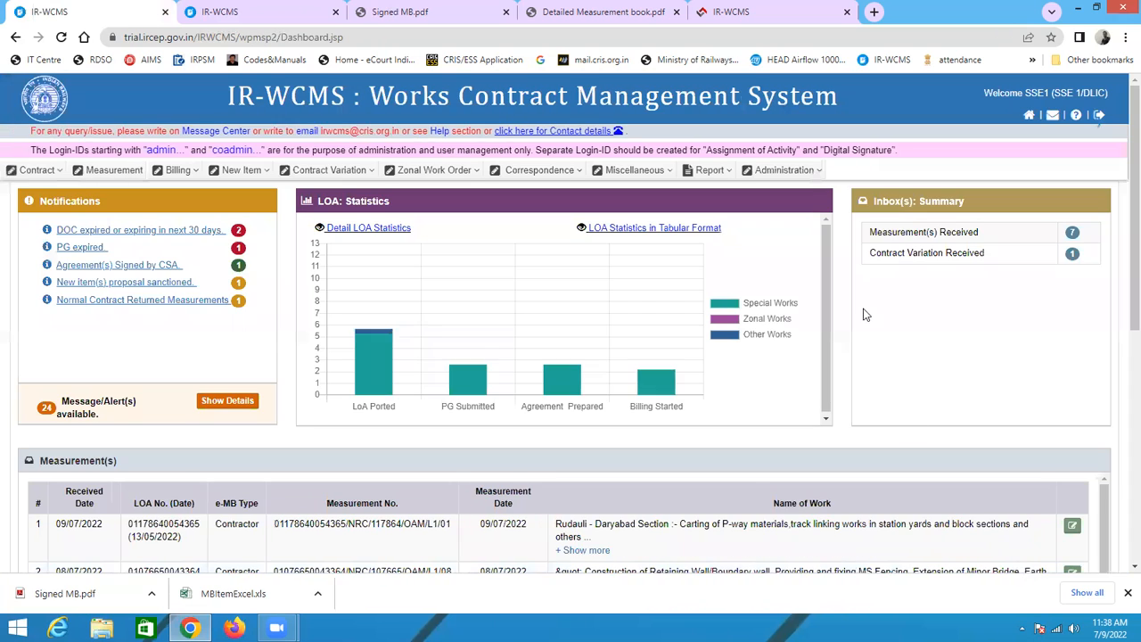
Step: Open the first received on account measurement from the Measurement(s) Received inbox
click(1077, 233)
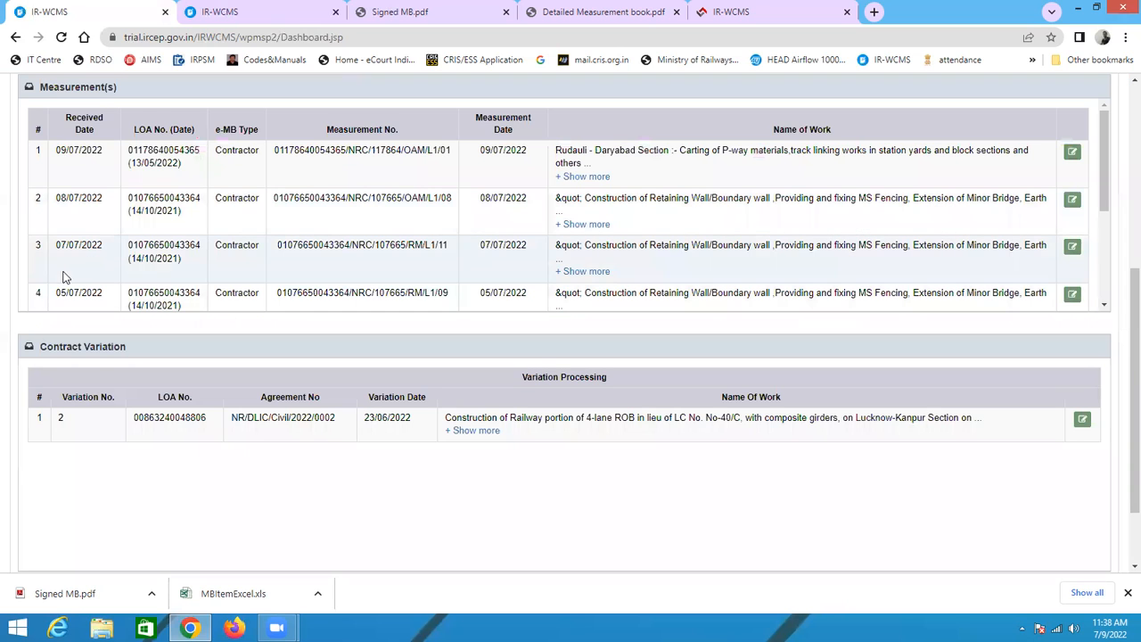
scroll(212, 306, up, 2)
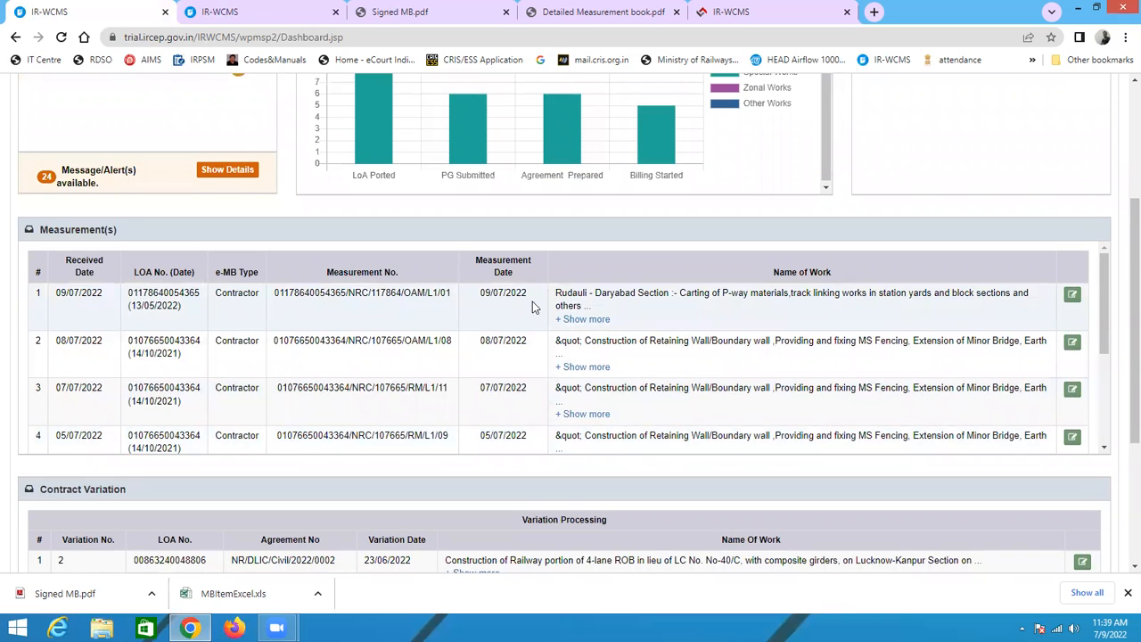
click(1072, 296)
scroll(529, 384, down, 4)
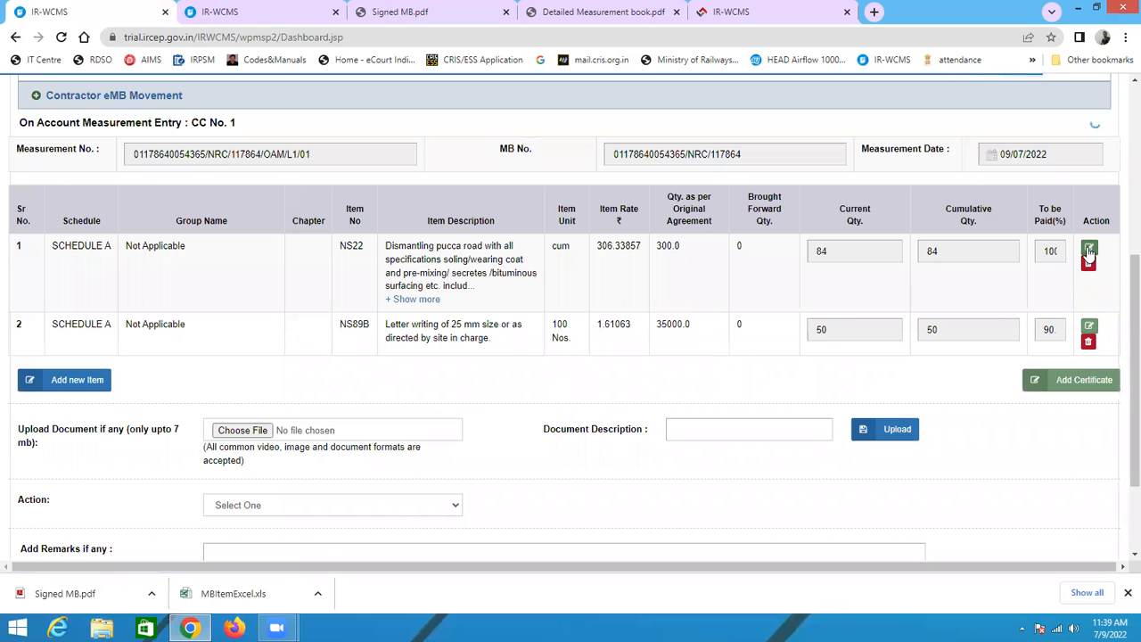
scroll(943, 458, down, 2)
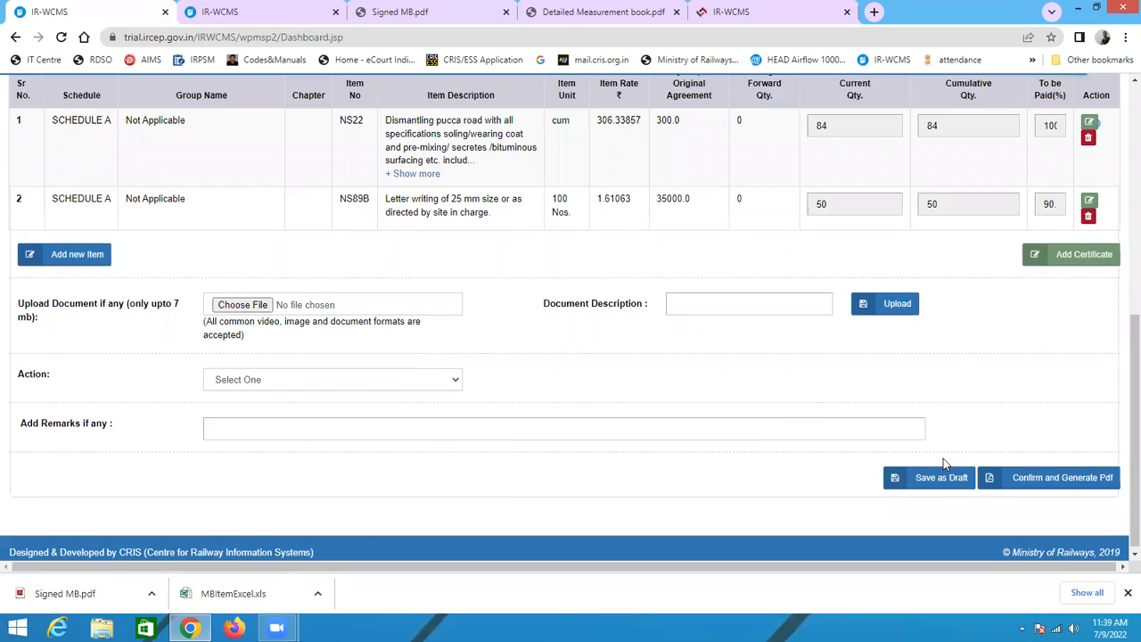
Step: Set the action to Measurement accepted, signed and forwarded to Engineer's Representative
click(220, 382)
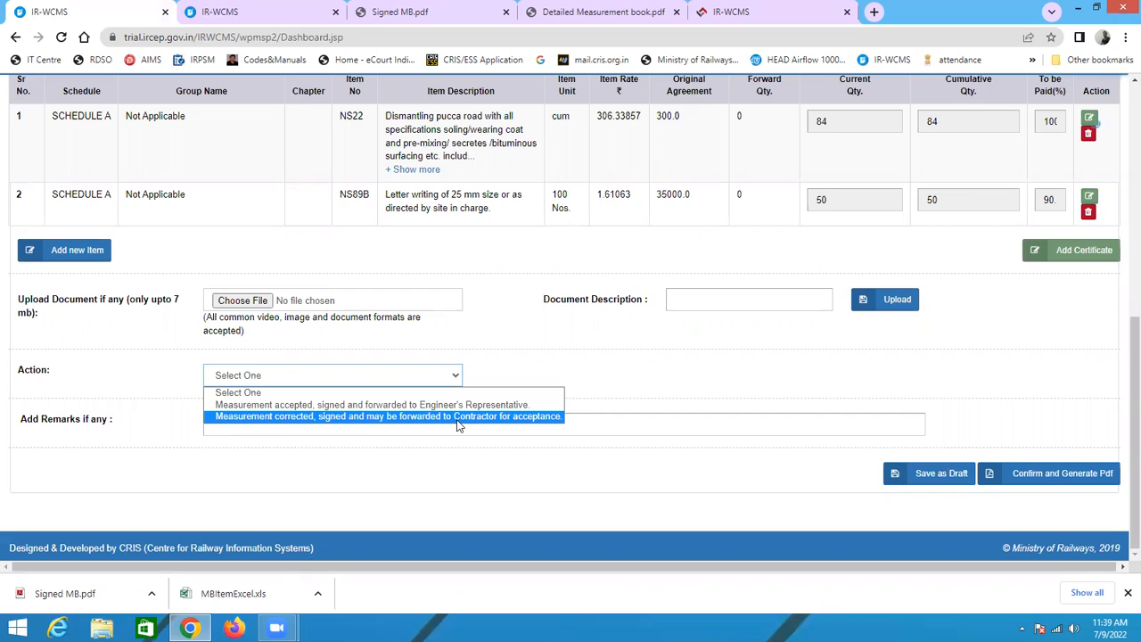
click(743, 380)
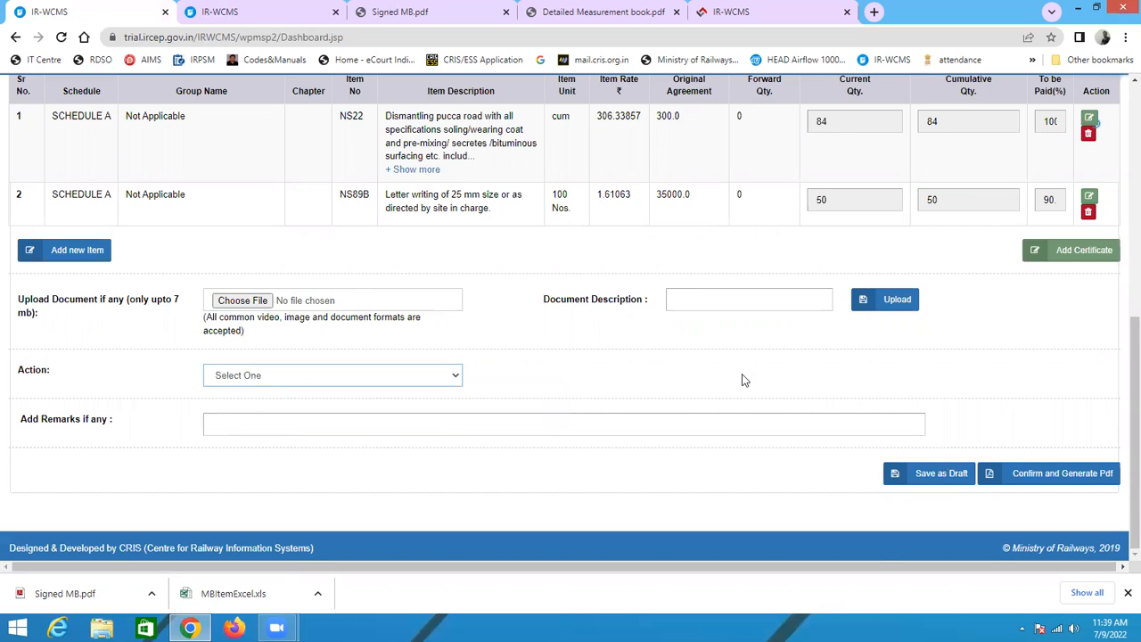
scroll(744, 380, up, 2)
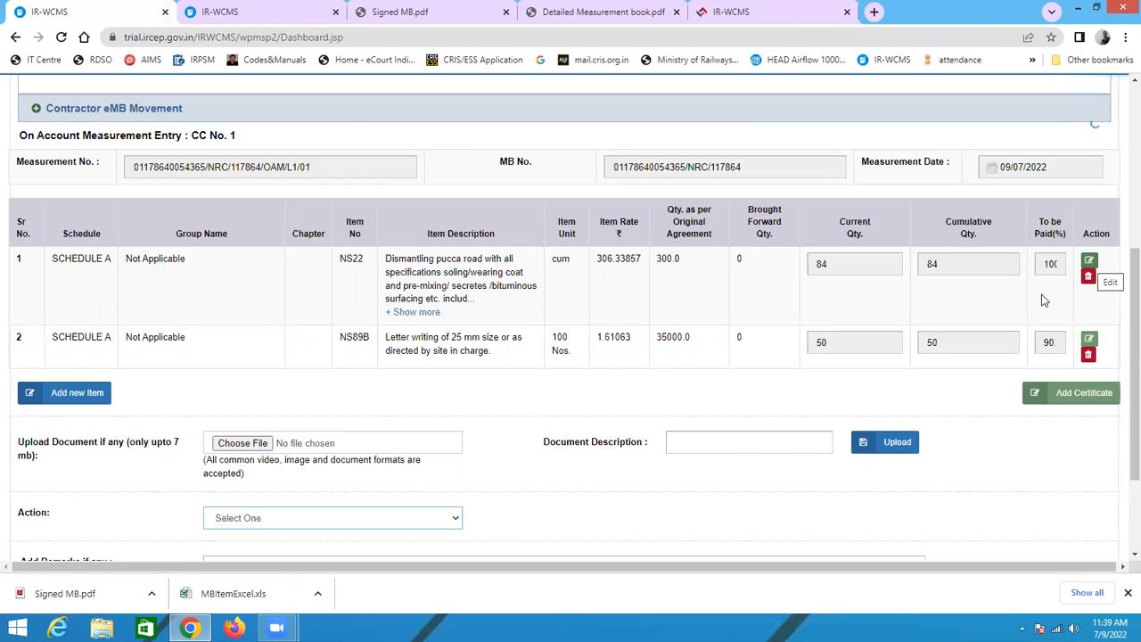
scroll(377, 433, down, 3)
click(300, 379)
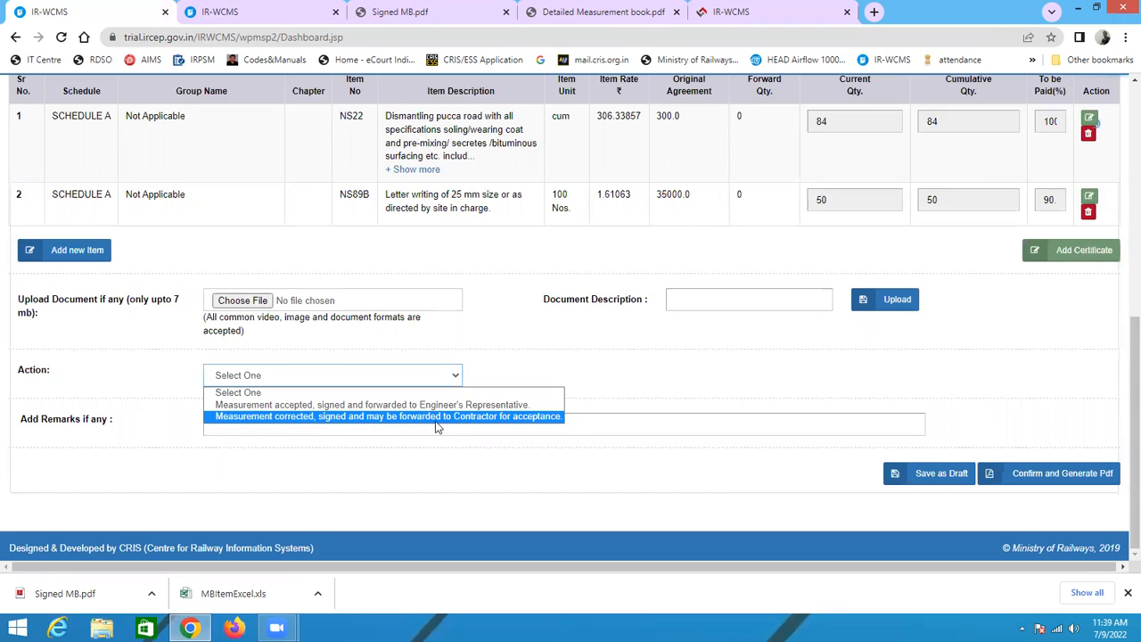
click(513, 404)
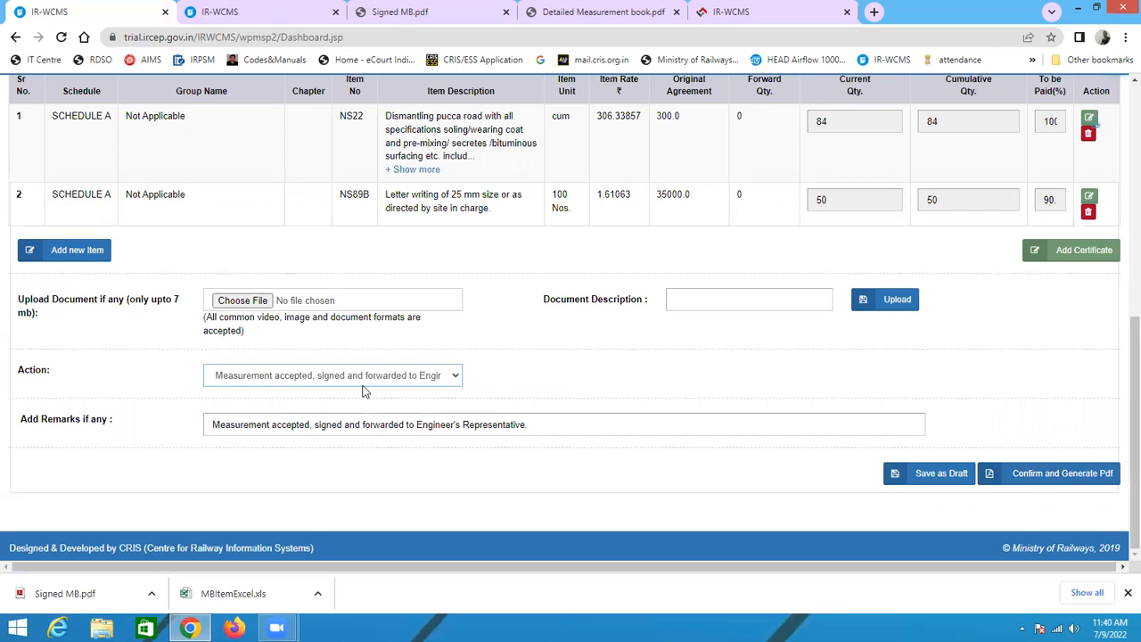
Step: Try to confirm and generate the measurement PDF
scroll(368, 371, up, 1)
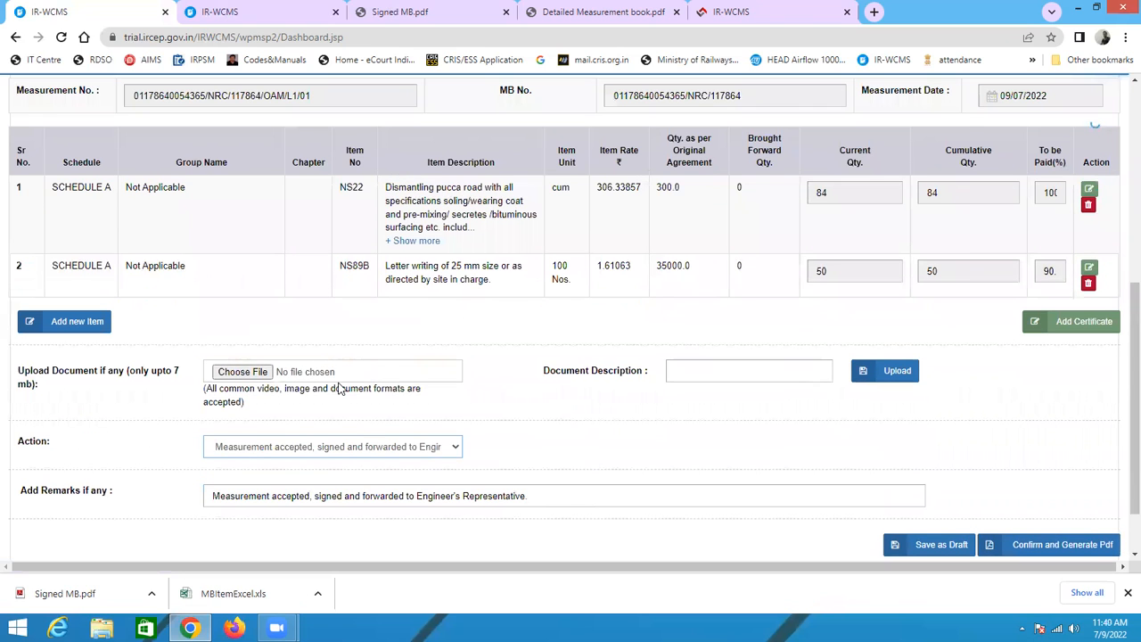
scroll(996, 473, down, 1)
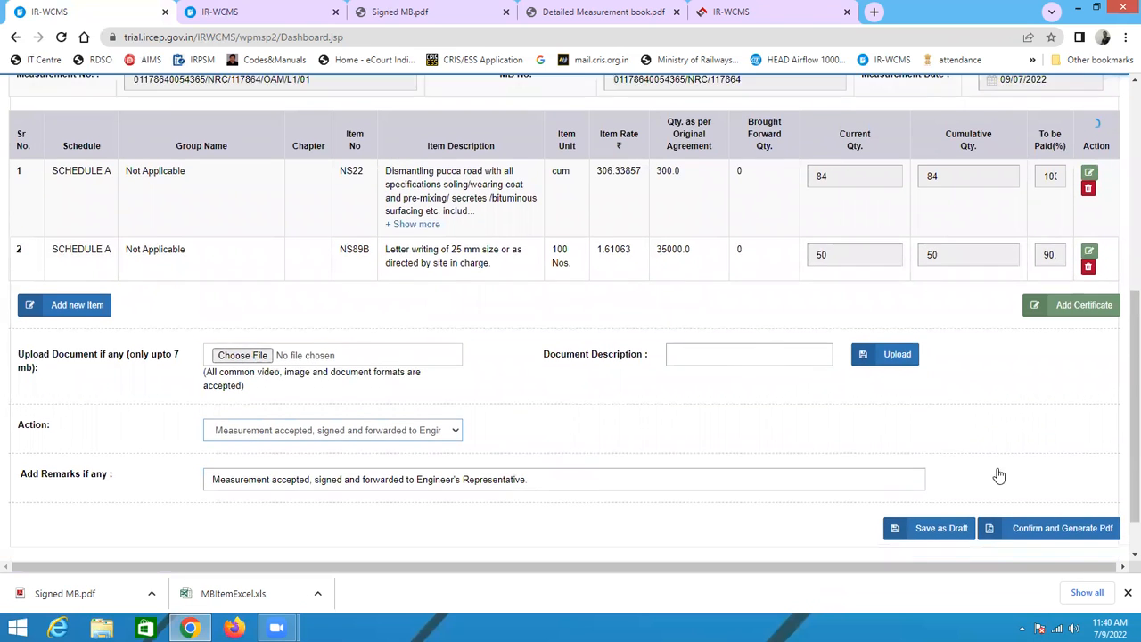
click(1027, 473)
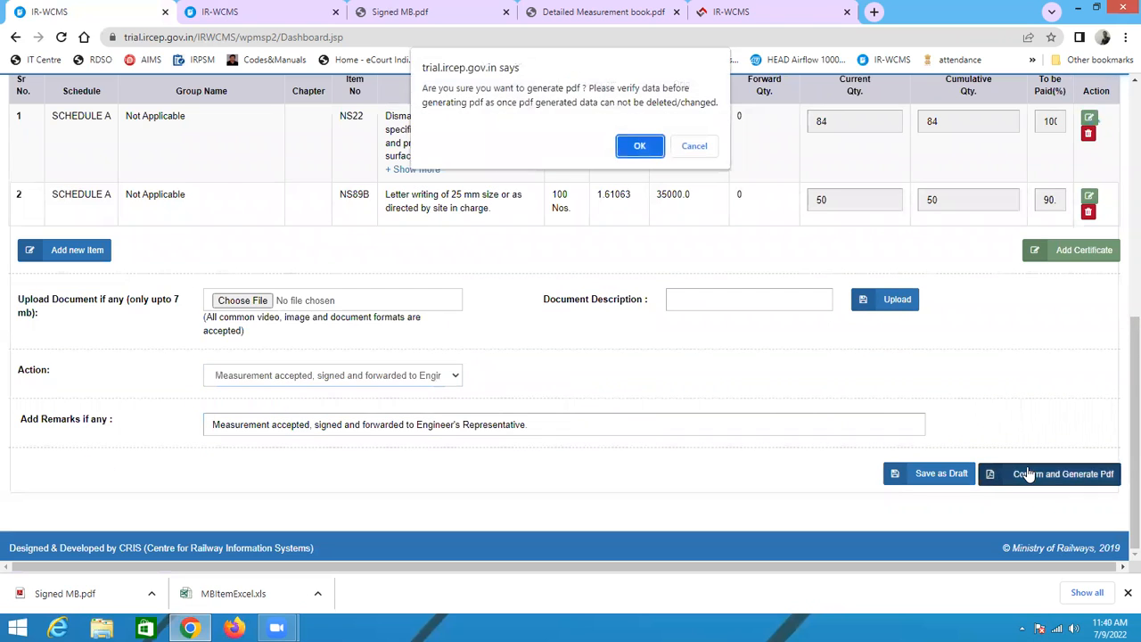
click(640, 148)
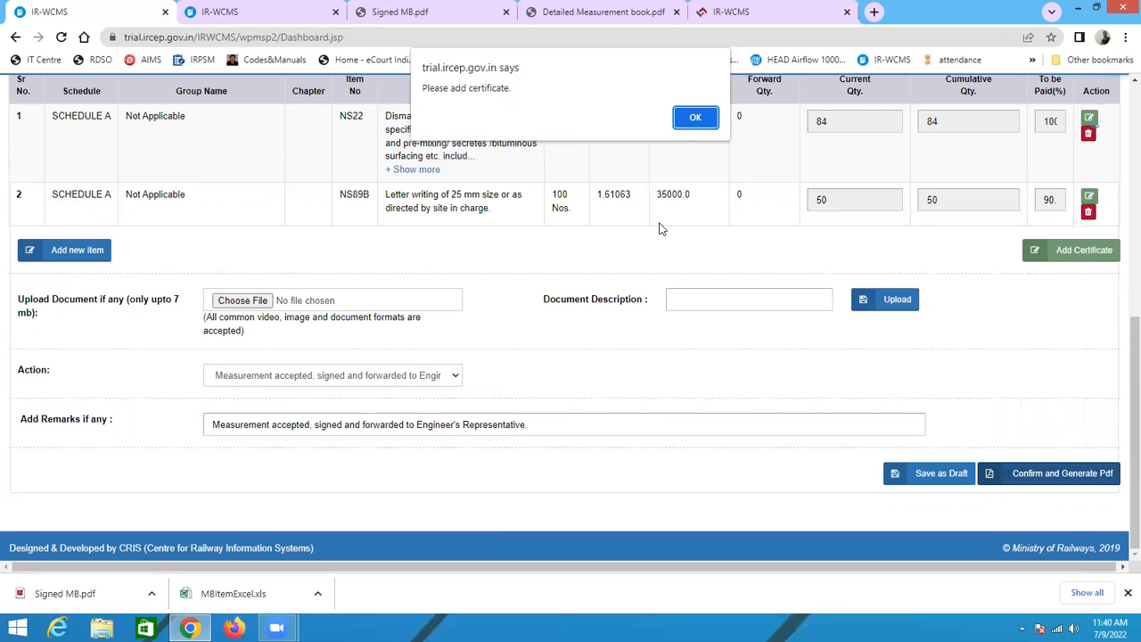
click(695, 117)
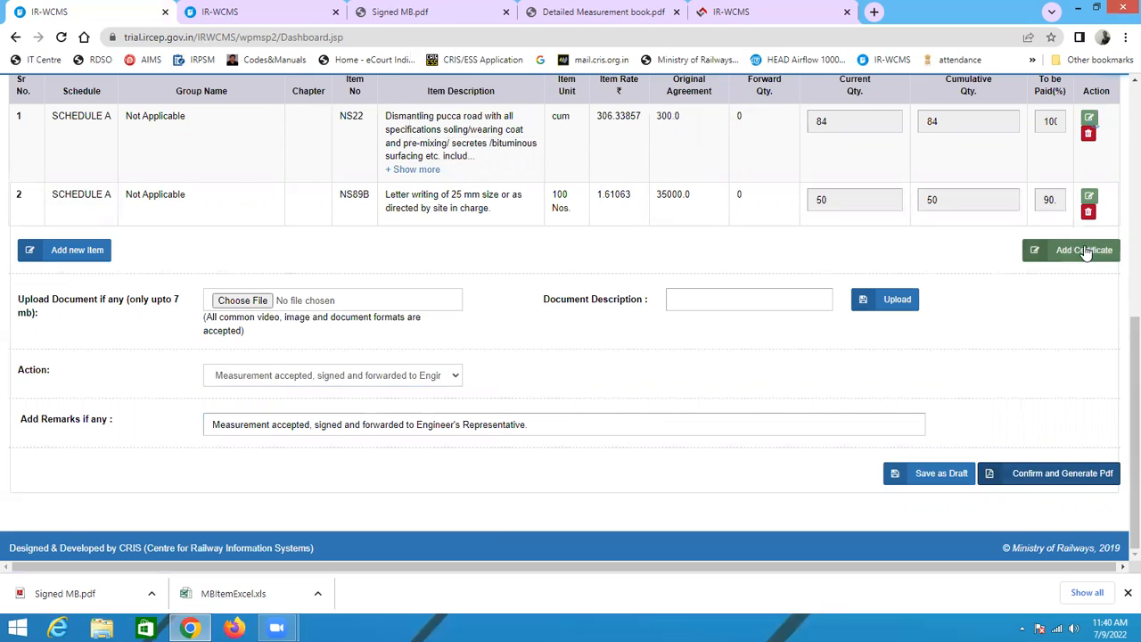
Step: Open the certificates and tick the certificate that material used conformed to IS specification
click(1084, 261)
click(827, 217)
scroll(827, 308, down, 3)
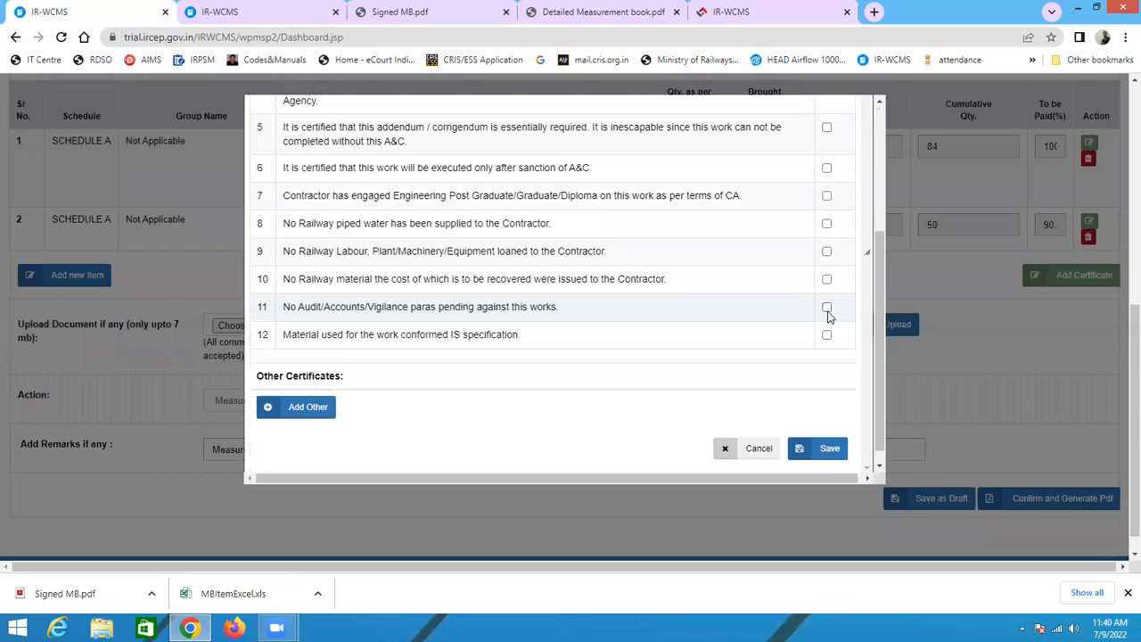
click(826, 334)
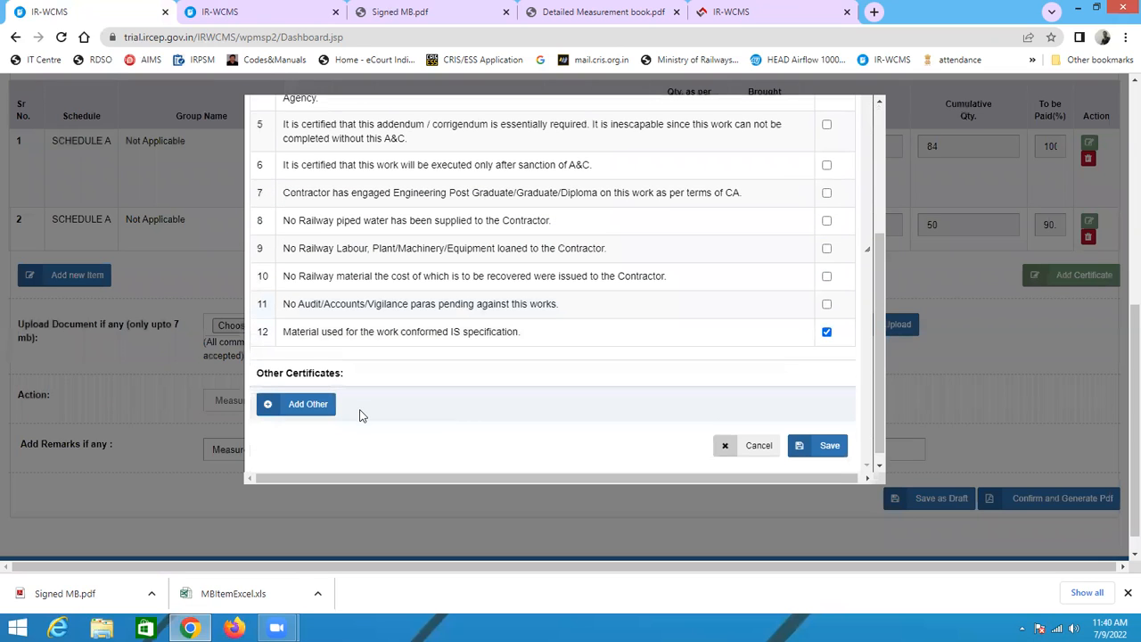
scroll(352, 410, down, 1)
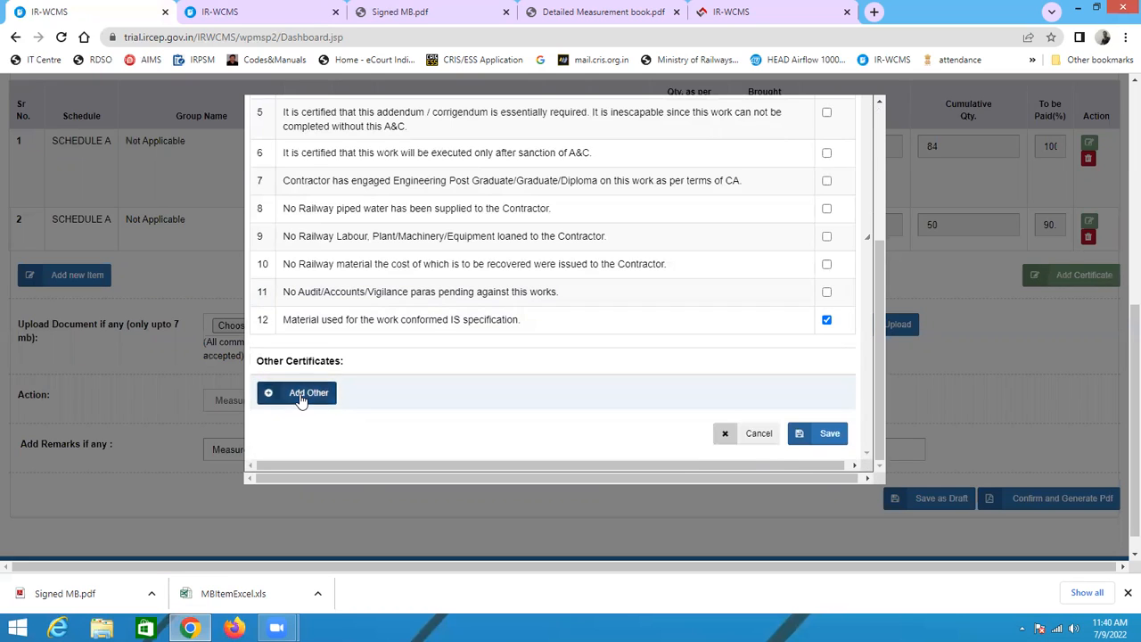
Step: Add another certificate reading I CERTIFY HERE, tick it and save the certificates
click(303, 399)
click(333, 398)
text(I CERTIFY HE)
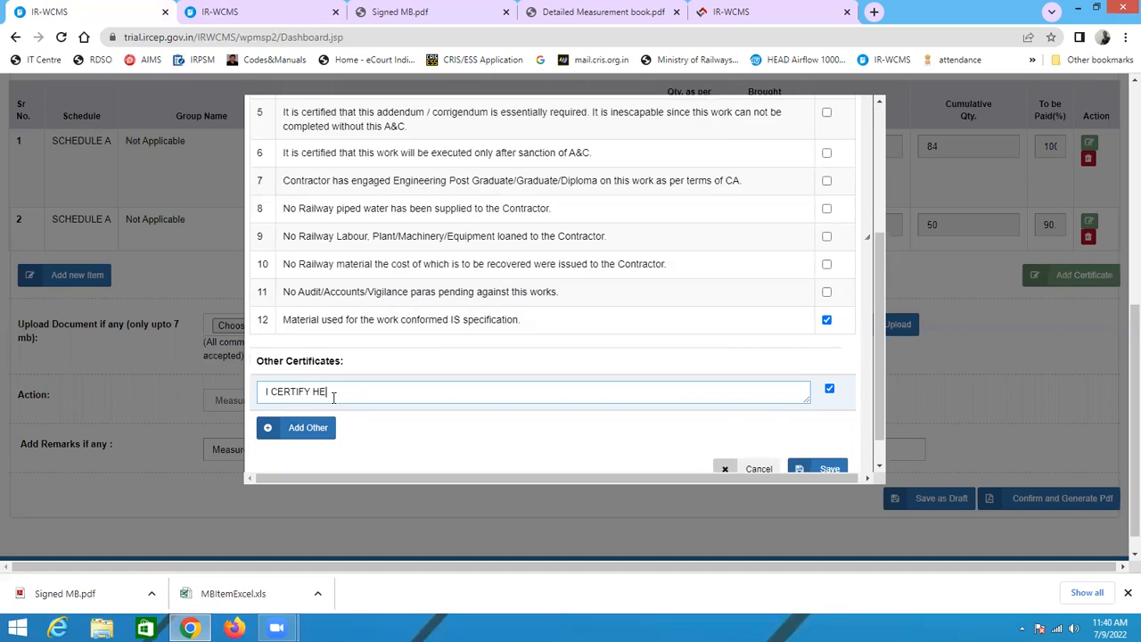
scroll(596, 415, down, 1)
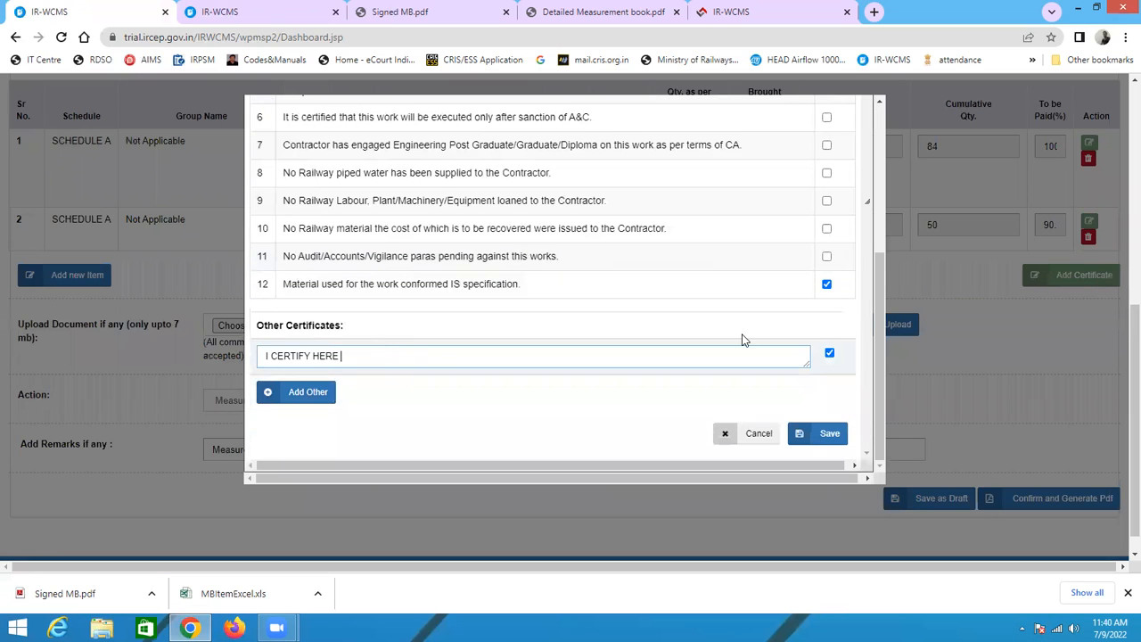
click(825, 434)
click(639, 132)
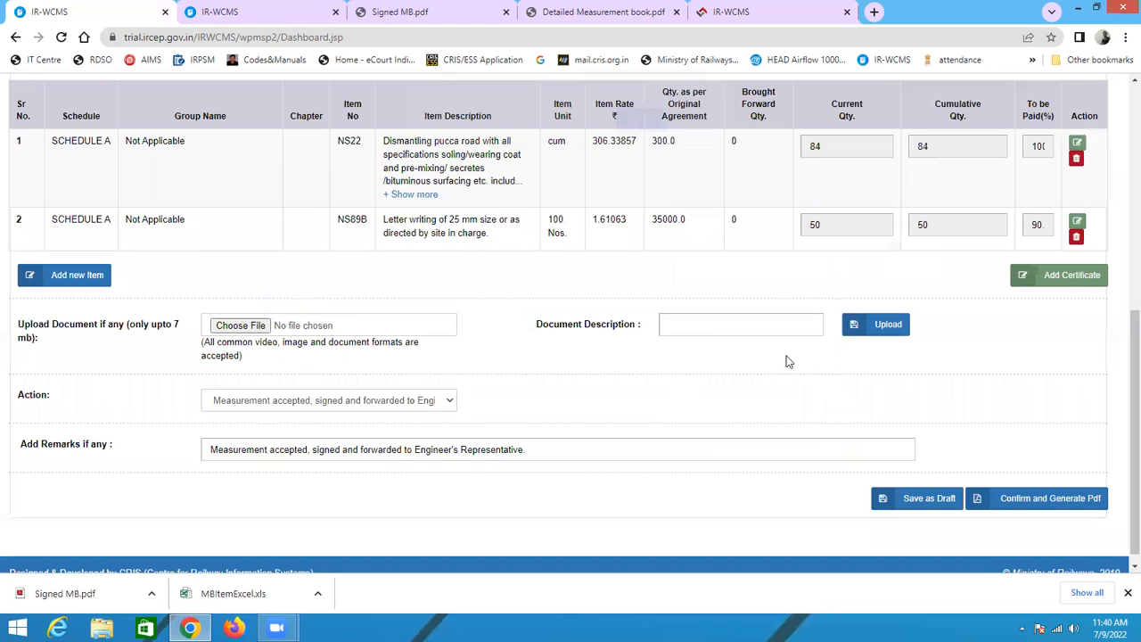
Step: Confirm and generate the measurement PDF, saving it as Detailed Measurement book (1)
scroll(838, 406, down, 1)
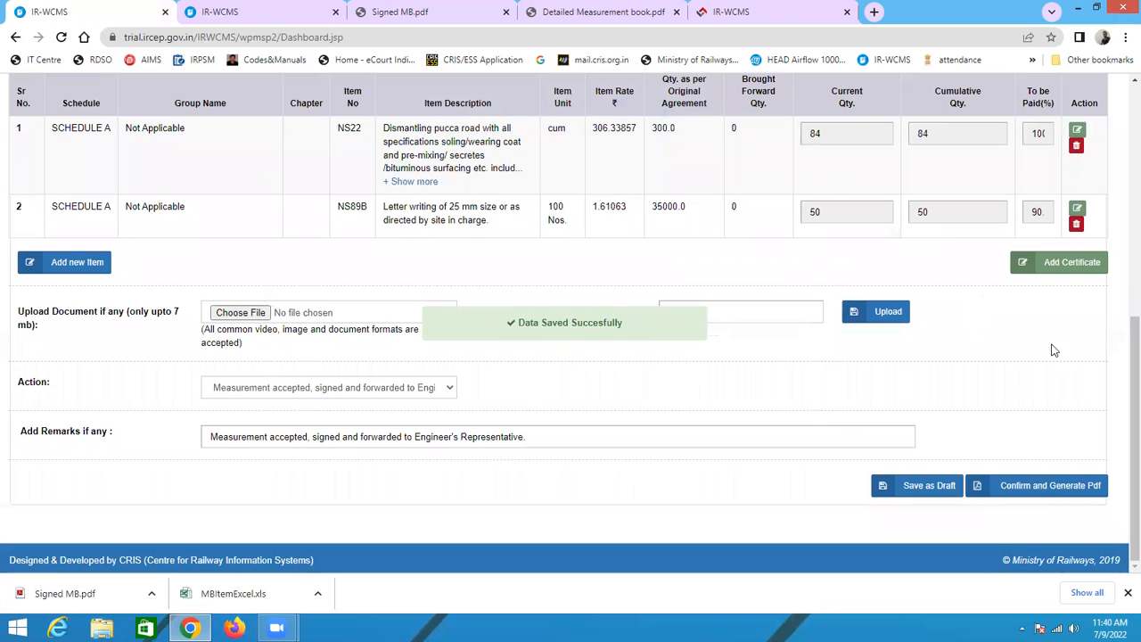
click(1025, 497)
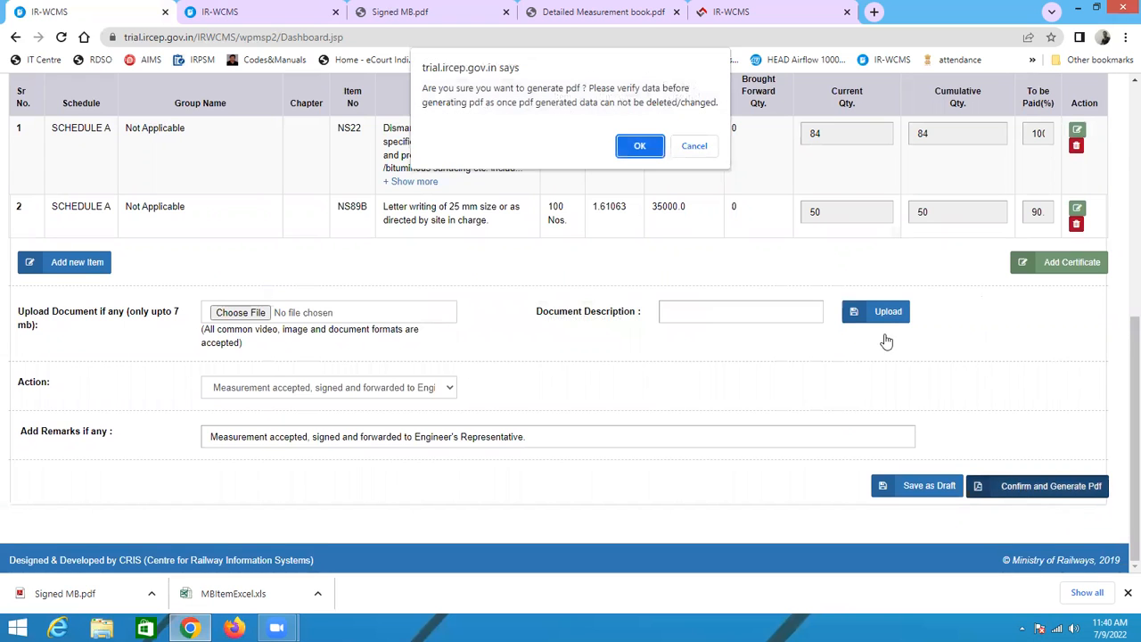
click(635, 146)
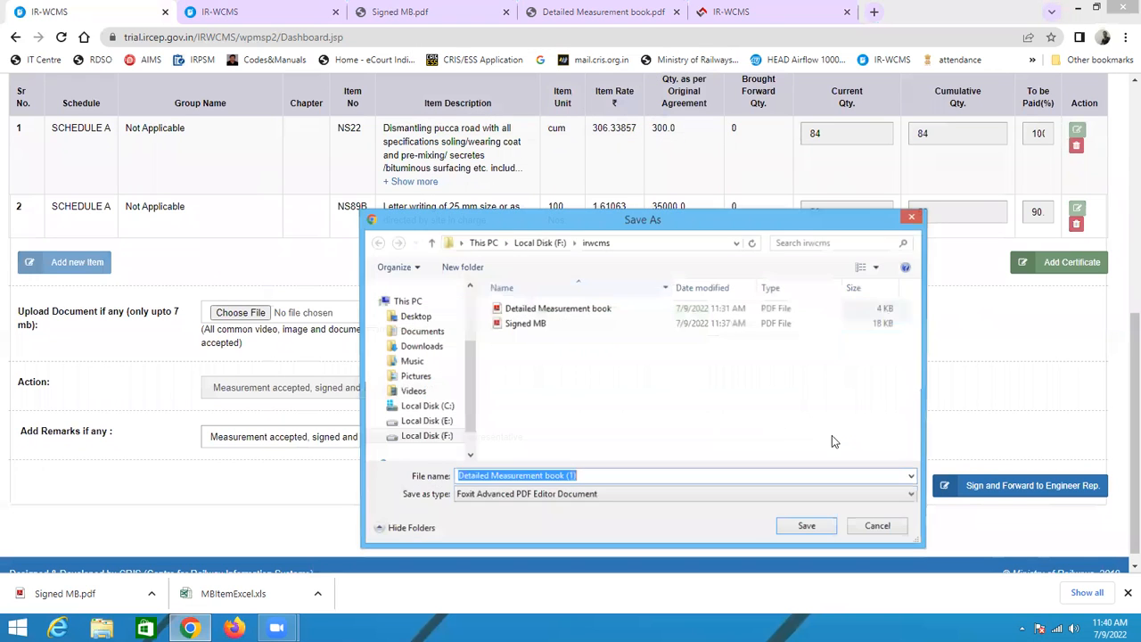
click(807, 528)
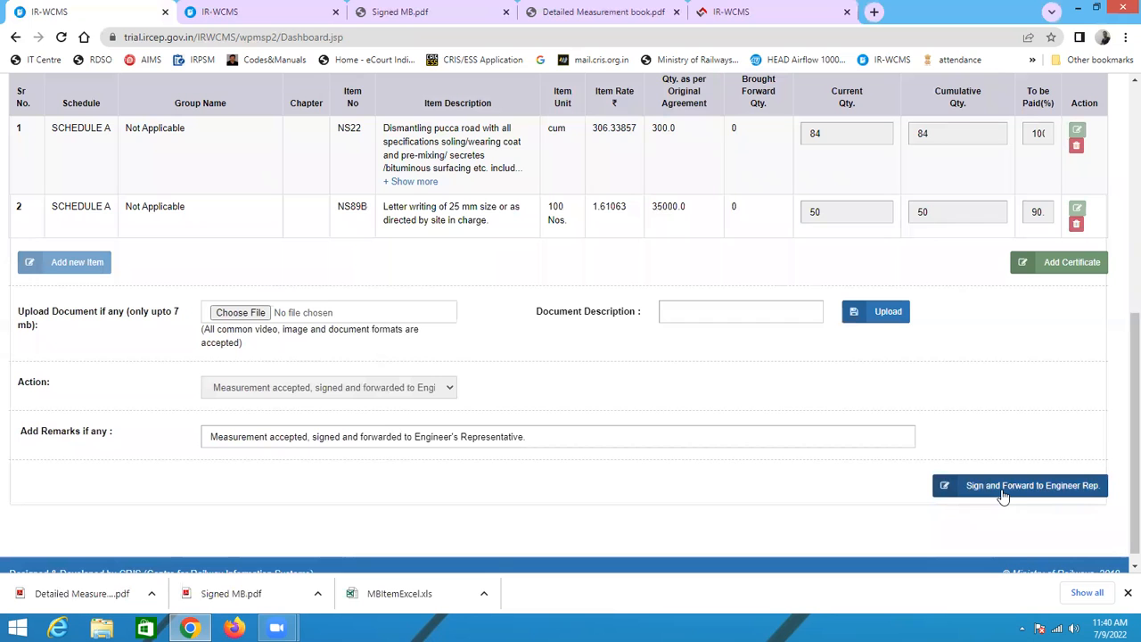
Step: Try to sign and forward the measurement to the Engineer's Representative
click(1003, 496)
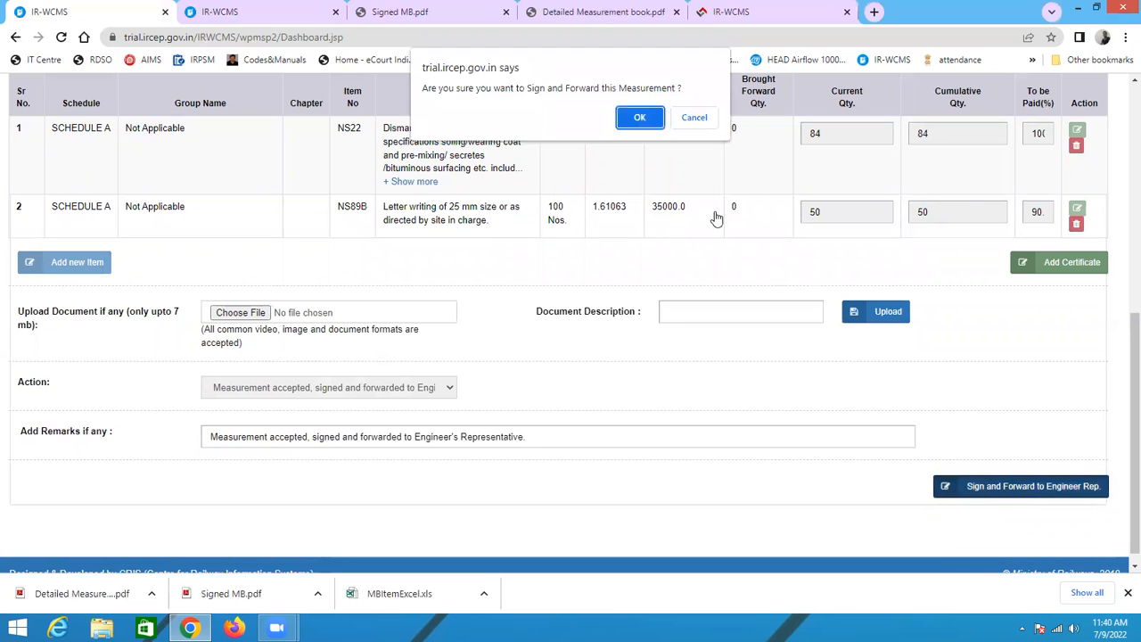
click(649, 120)
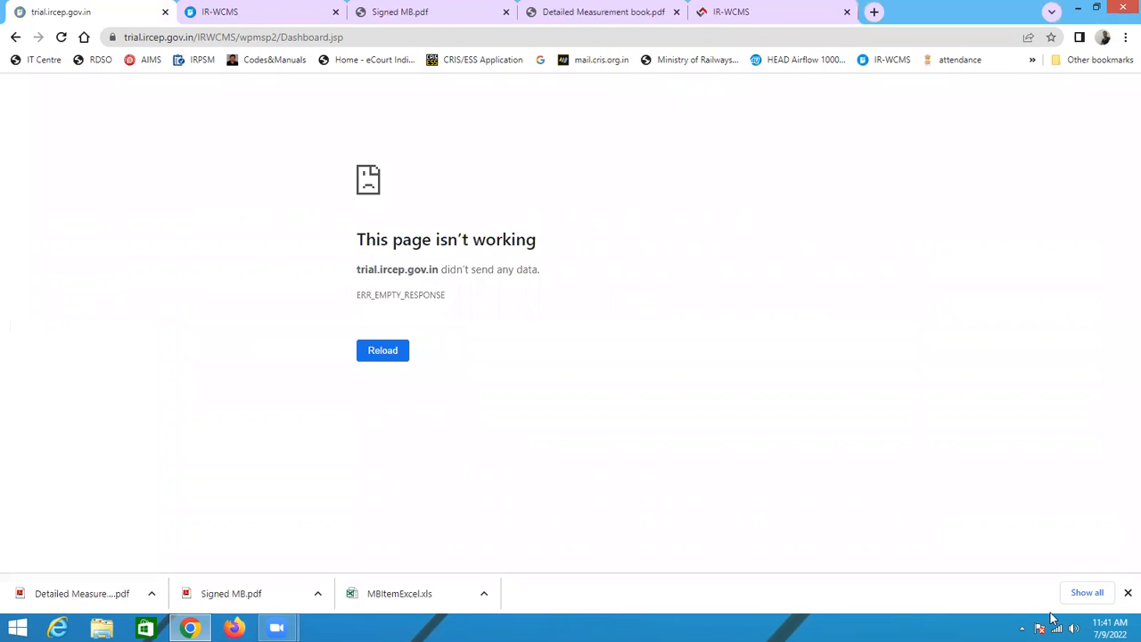
Step: Restart the CrisSigner signing service by stopping it and relaunching CrisSigner from the desktop
click(1022, 627)
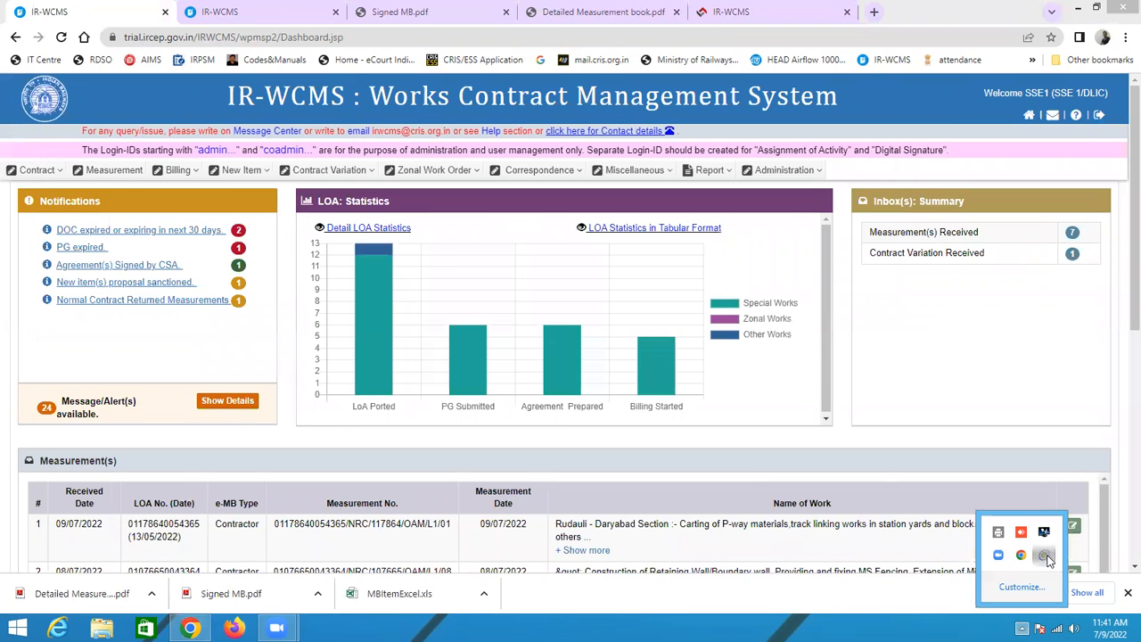
click(1044, 554)
drag(723, 304, 730, 379)
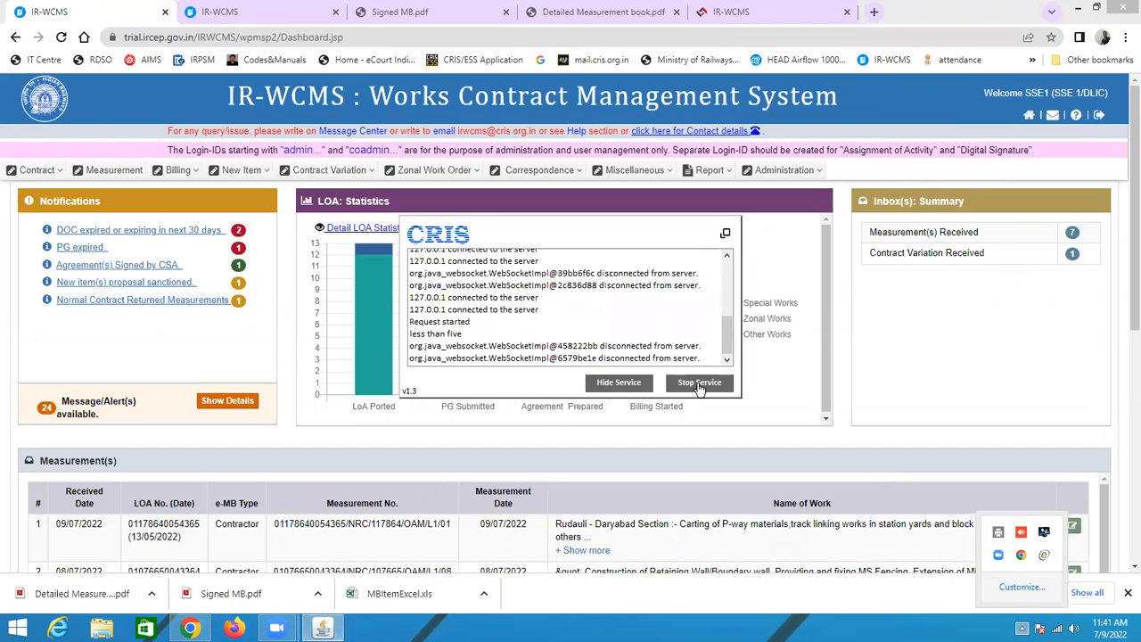
click(614, 386)
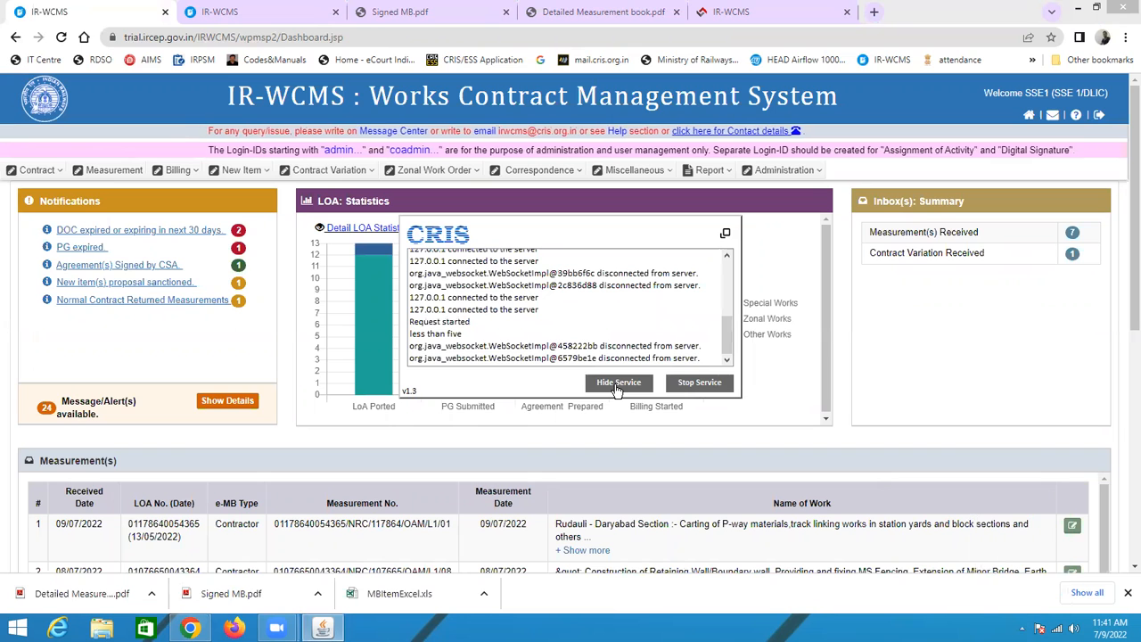
click(706, 381)
click(1074, 7)
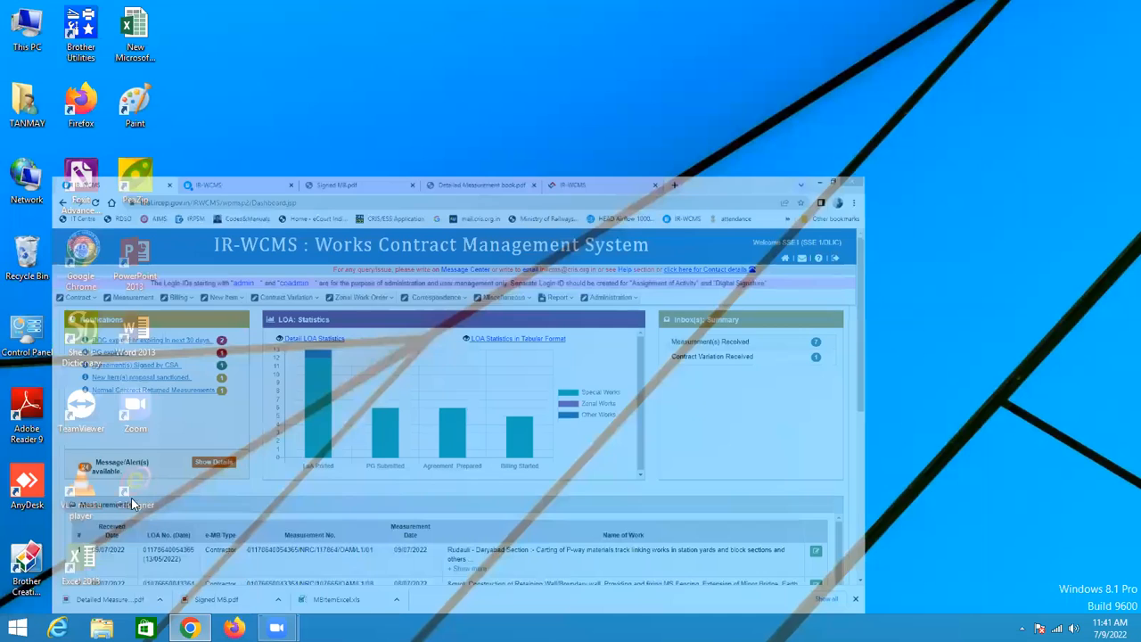
double_click(143, 493)
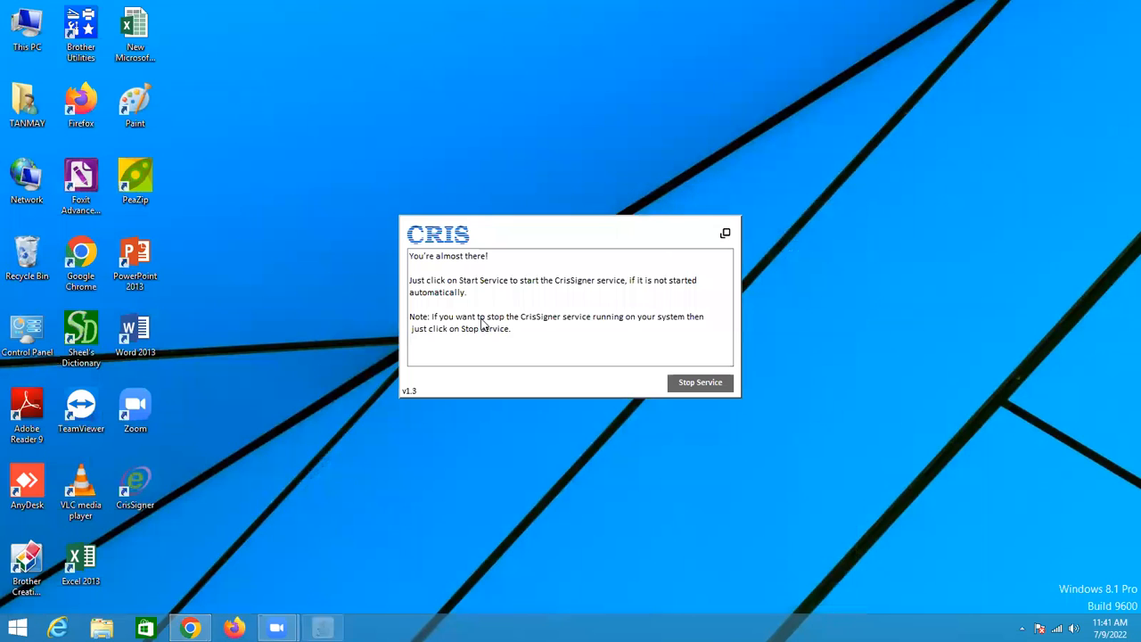
click(561, 337)
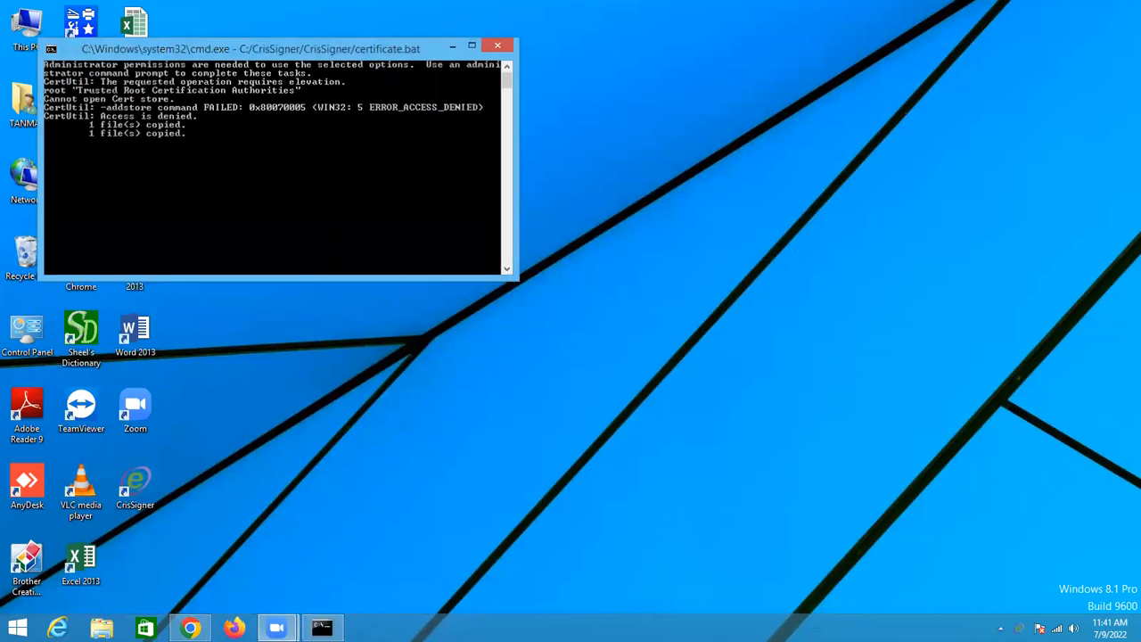
click(191, 627)
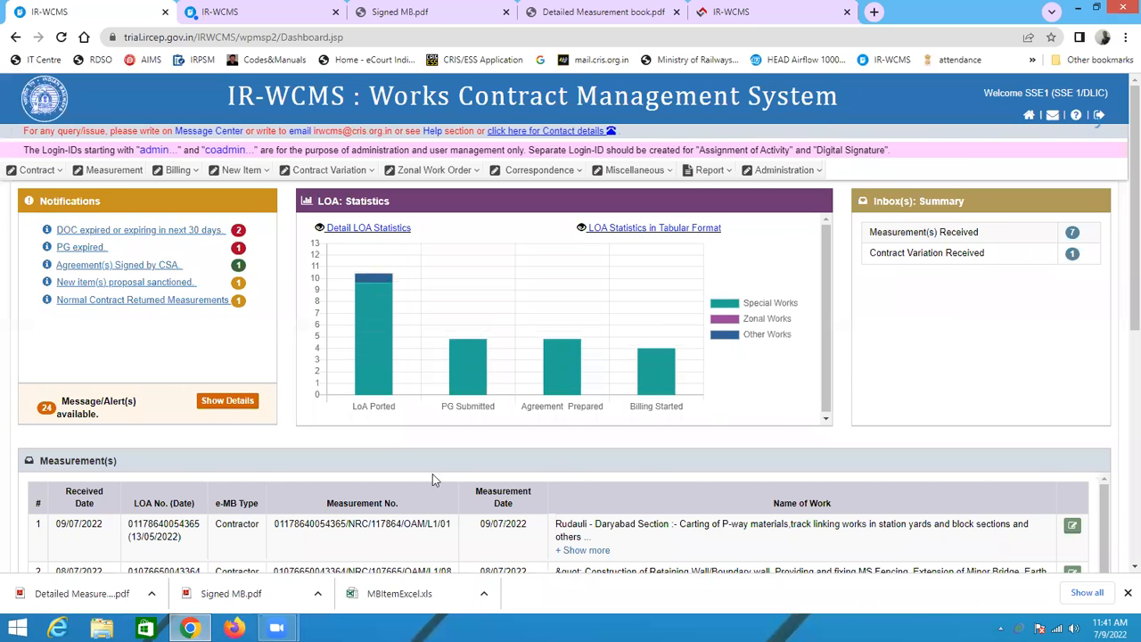
Step: Reopen the received measurement and sign and forward it to the Engineer's Representative with the e-Mudhra digital certificate
scroll(163, 466, down, 2)
scroll(237, 438, down, 1)
scroll(237, 437, up, 1)
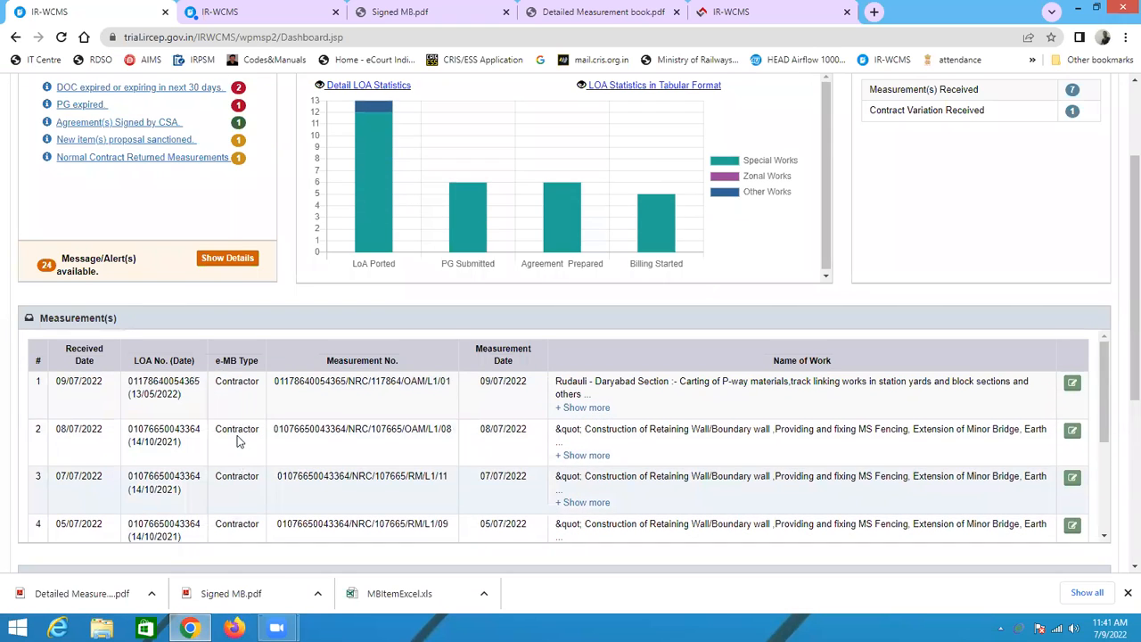
click(1072, 382)
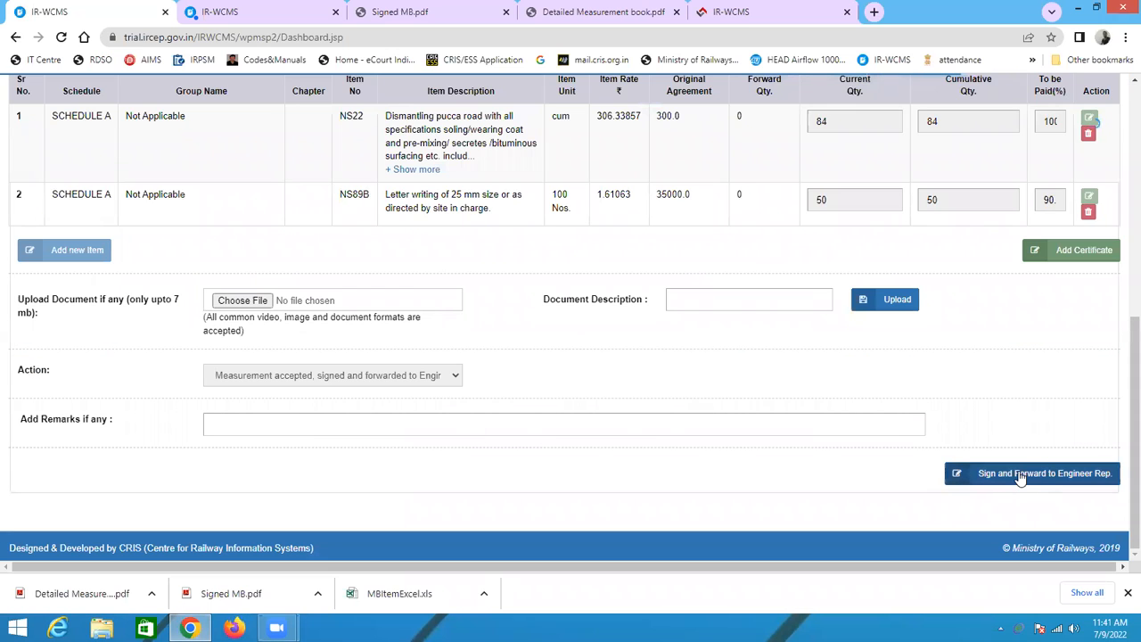
click(1020, 475)
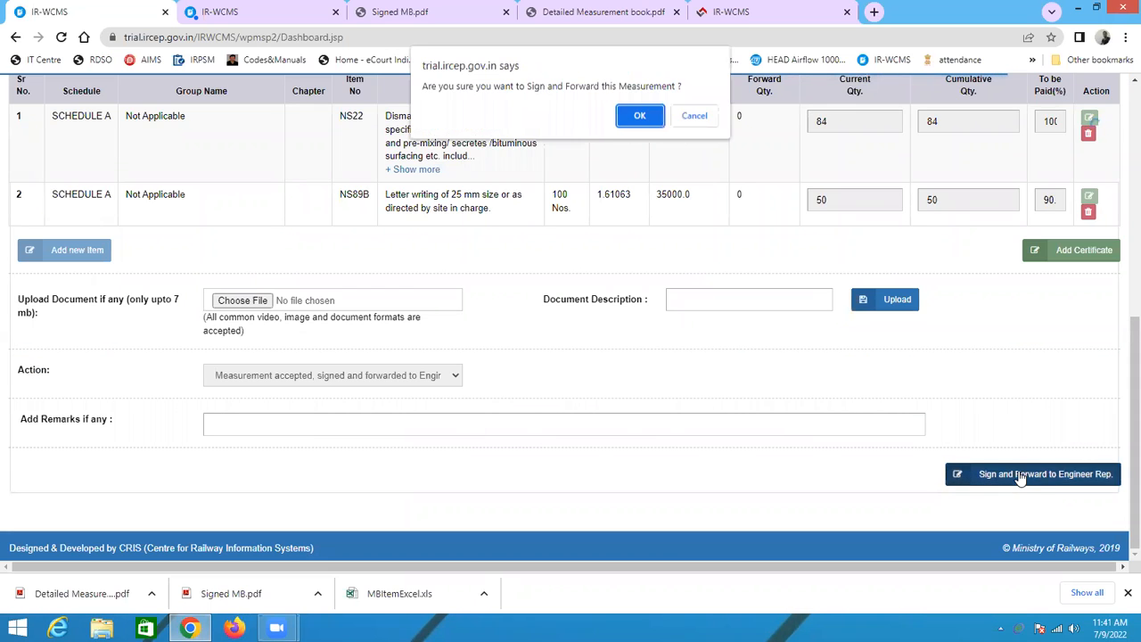
click(636, 121)
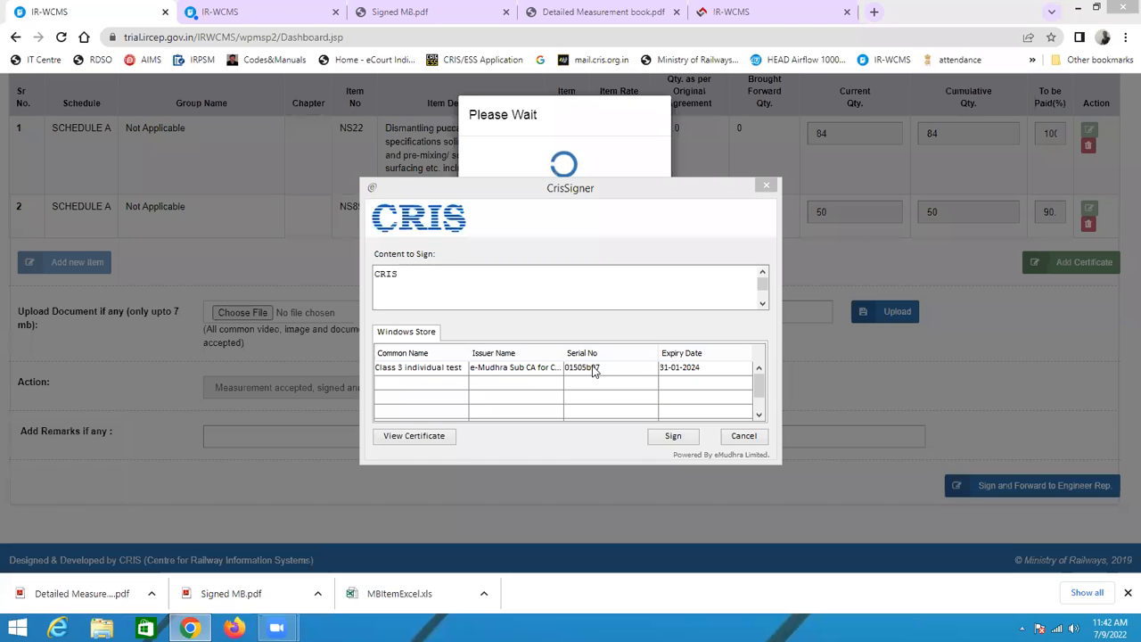
click(593, 369)
click(673, 437)
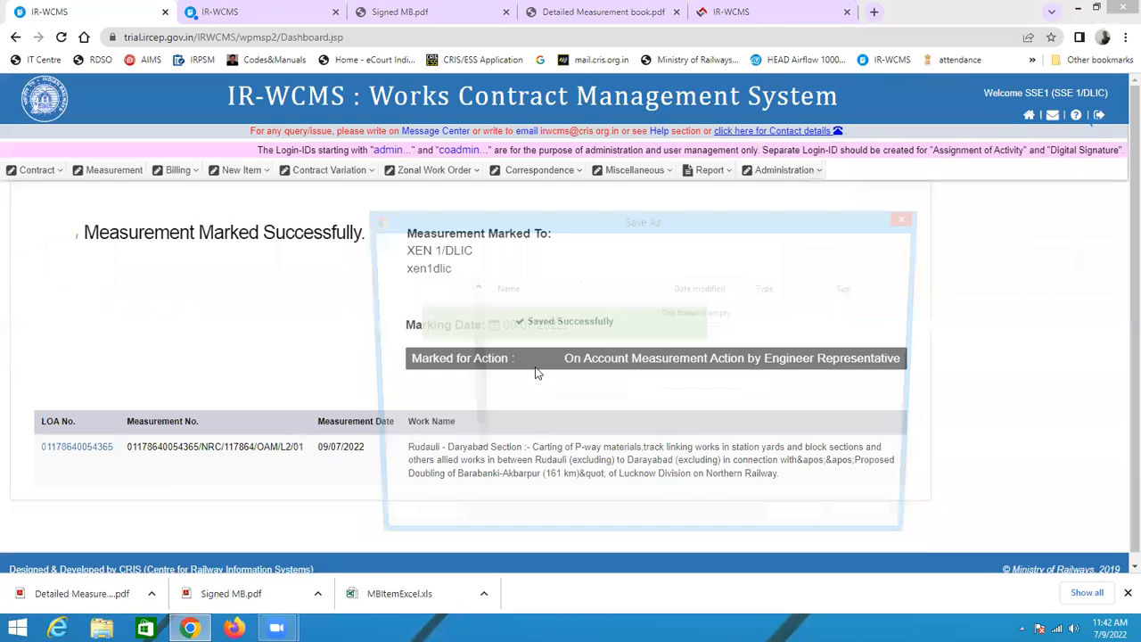
click(803, 525)
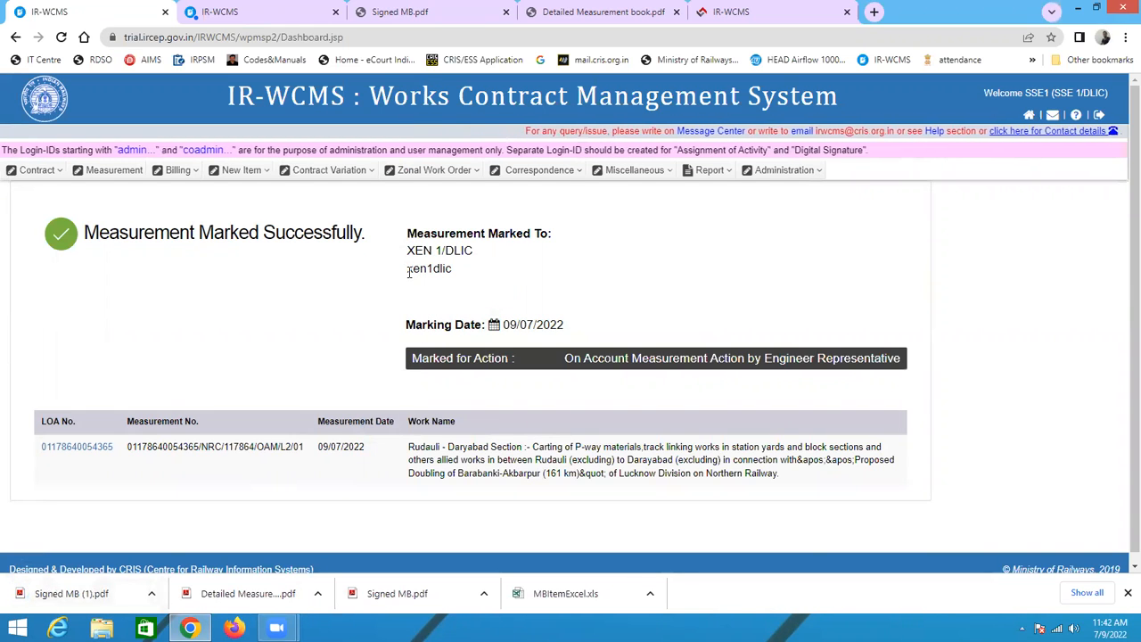
Step: Copy the XEN 1/DLIC login ID, log out, and sign in as the Engineer's Representative with password and captcha
double_click(426, 269)
key(ctrl+c)
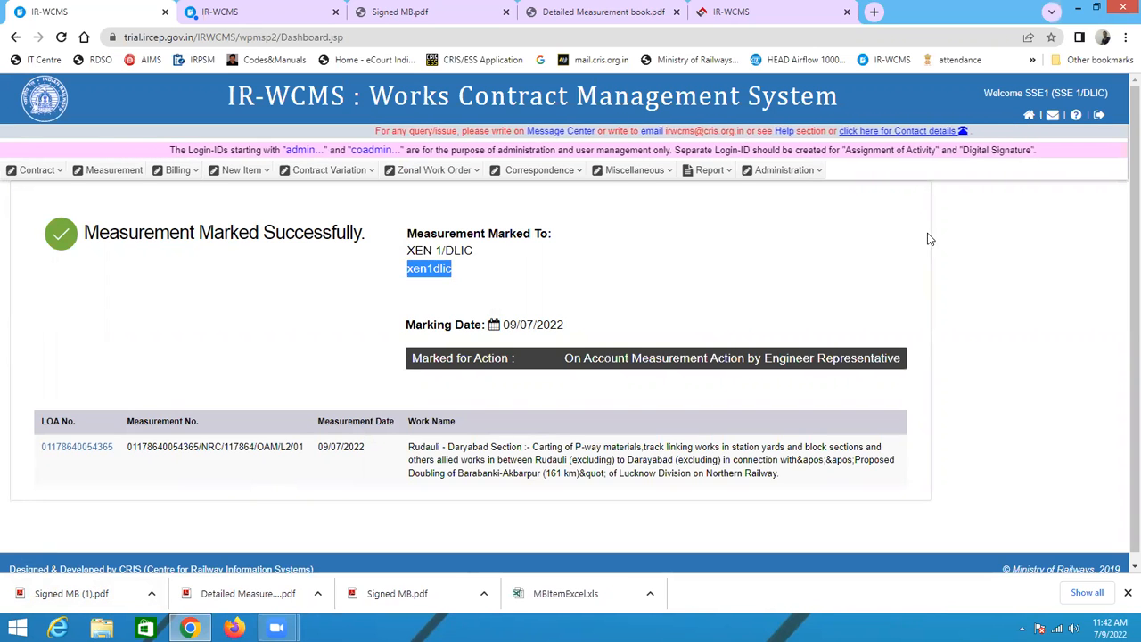
click(1101, 117)
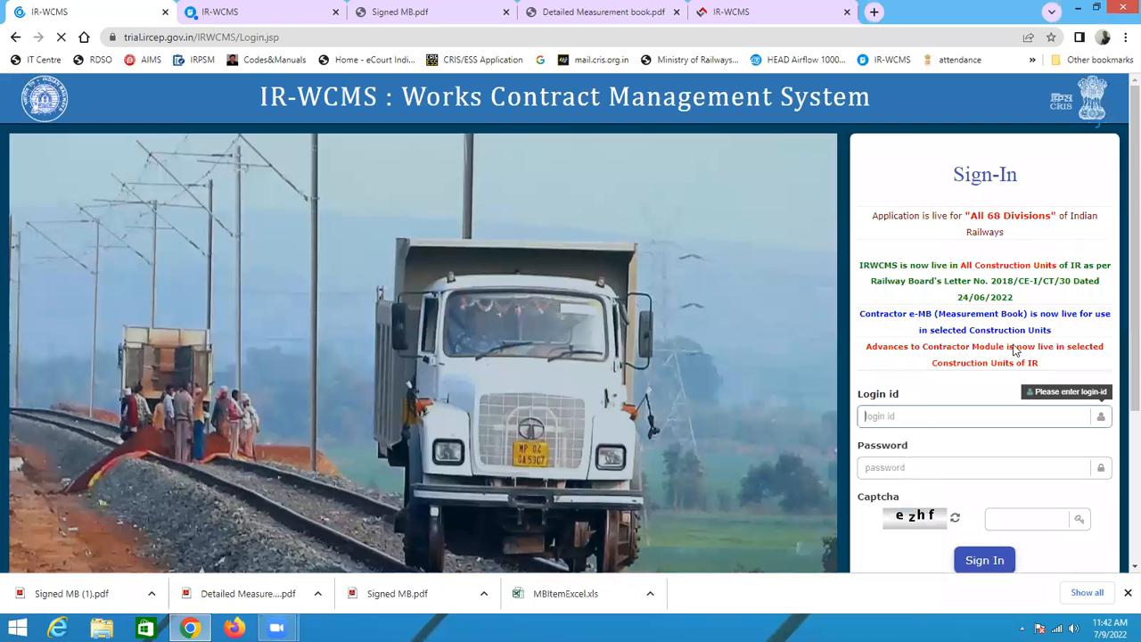
key(ctrl+v)
click(895, 468)
text(***)
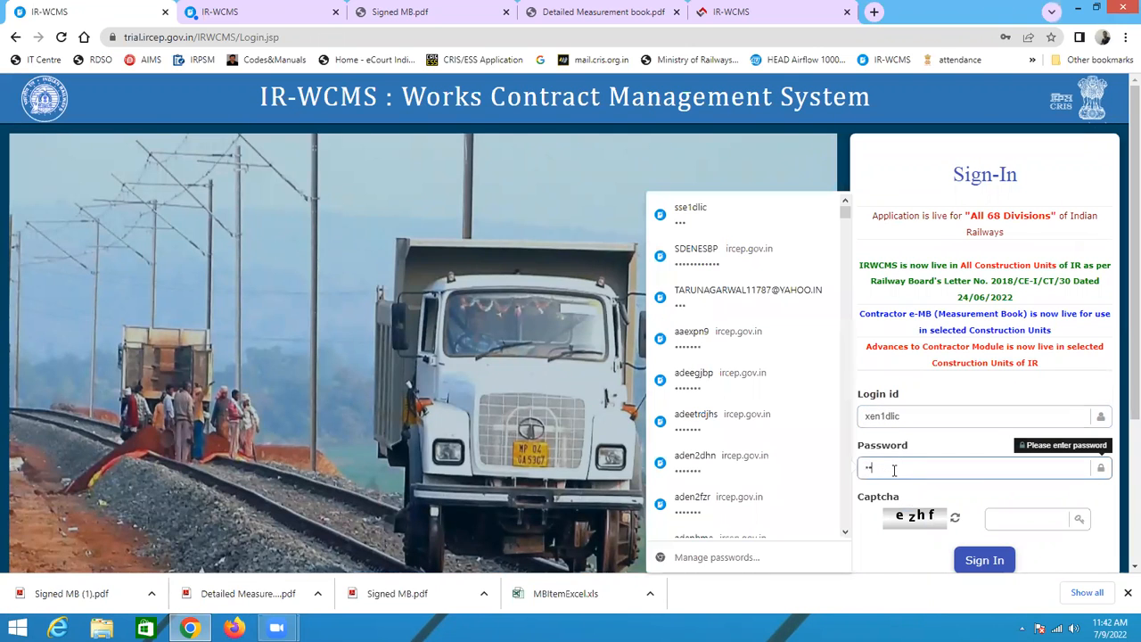
click(995, 524)
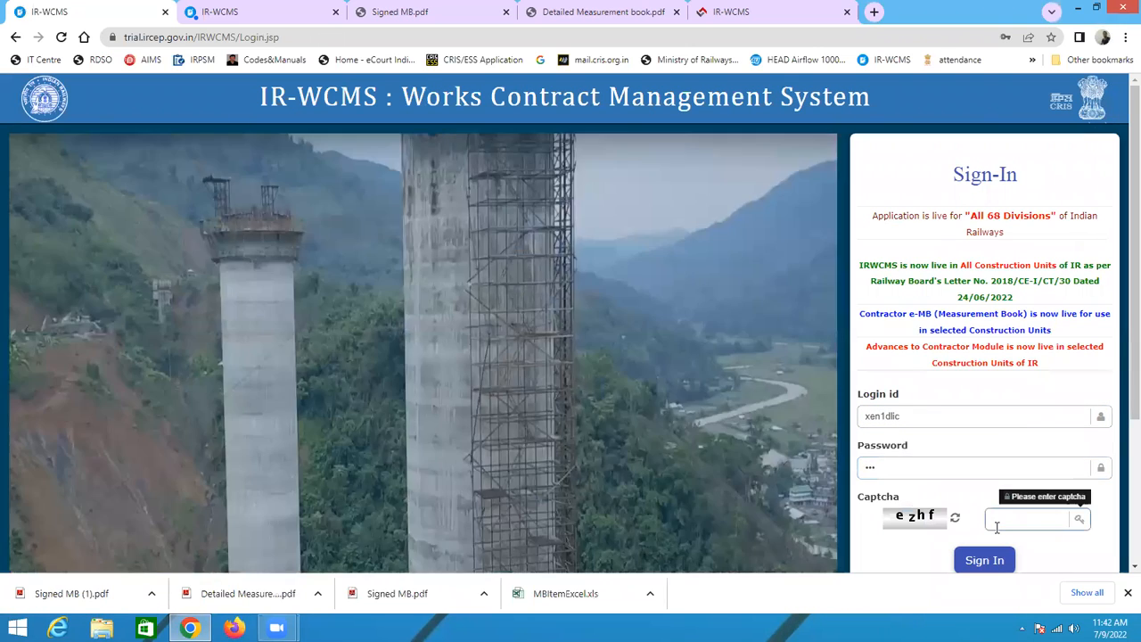
text(EZ)
key(BackSpace)
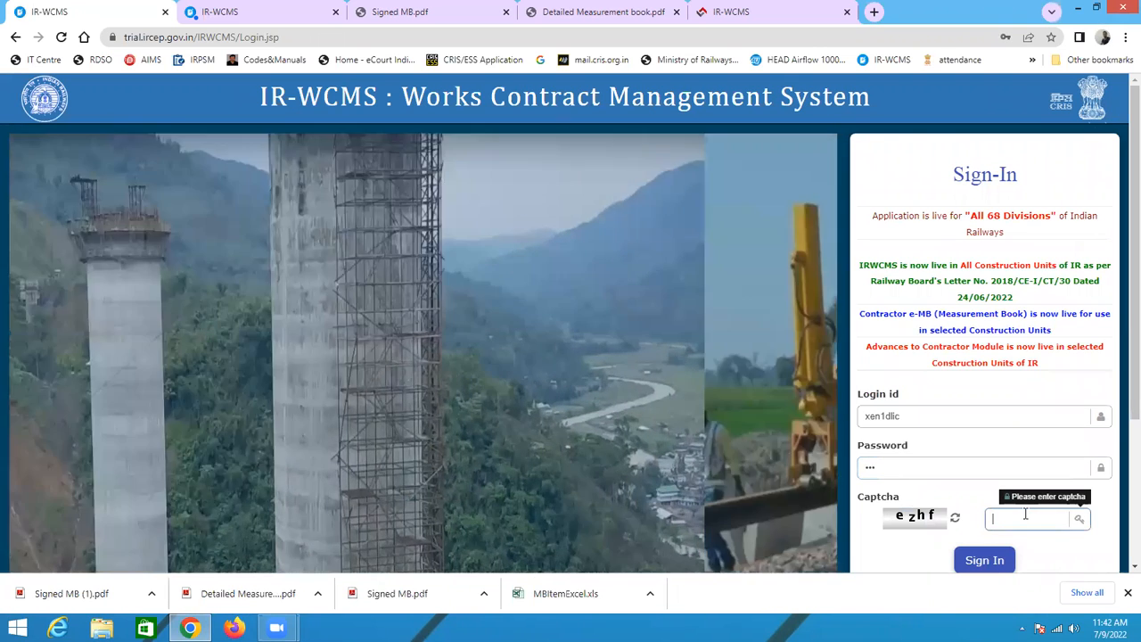
text(ezhf)
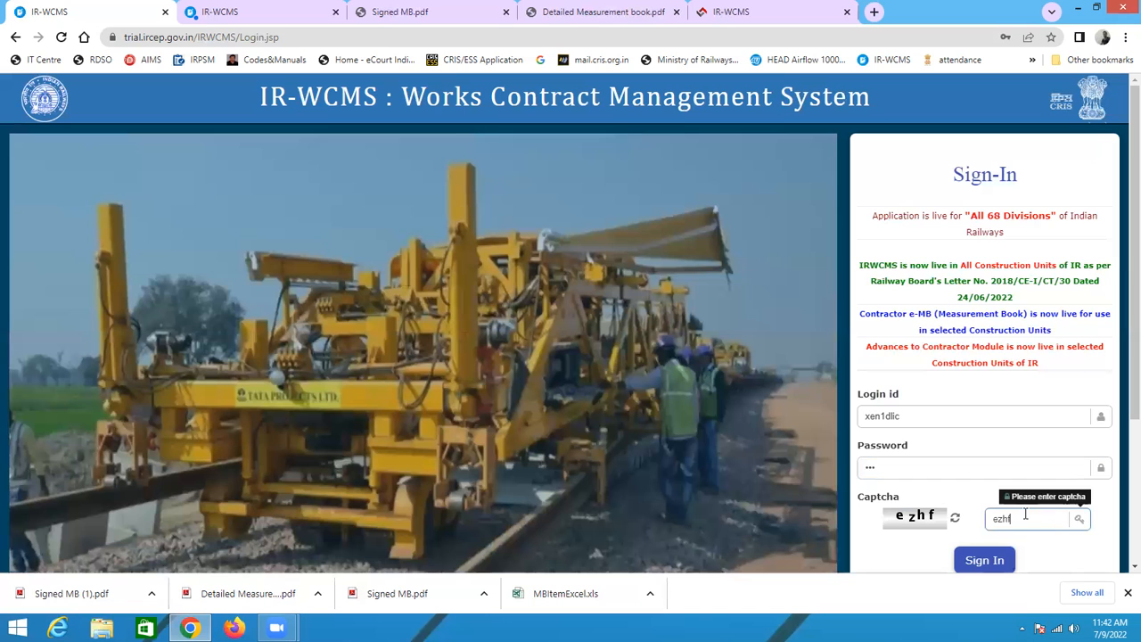
click(985, 560)
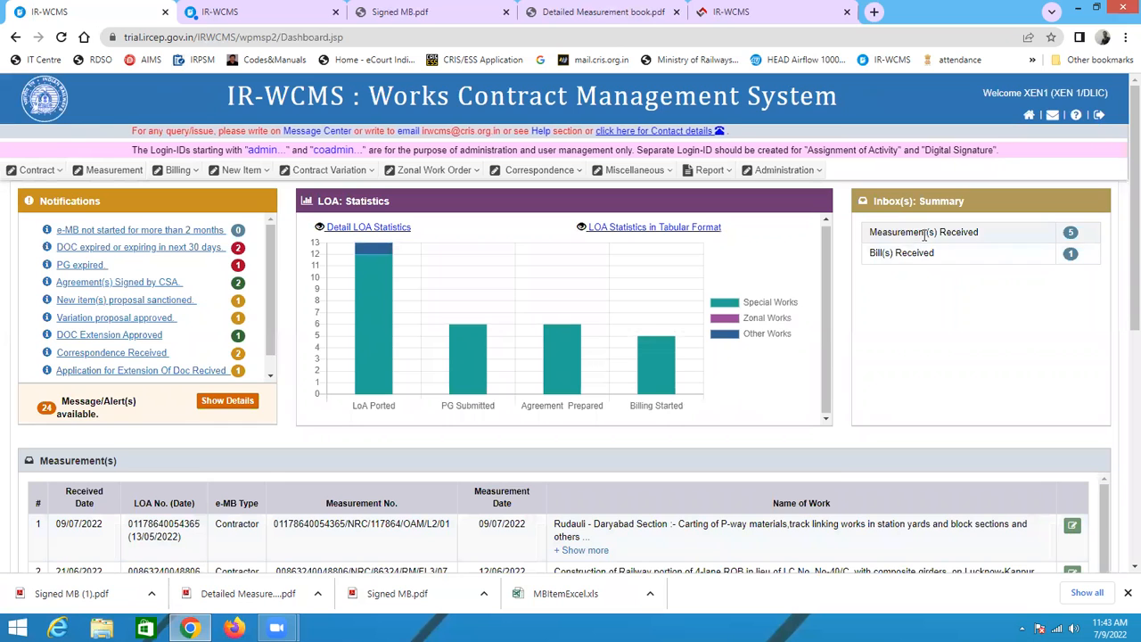
Step: Open the received measurement, test-check the ch 234 to ch 456 row of item NS22, and save it as draft
scroll(915, 241, down, 4)
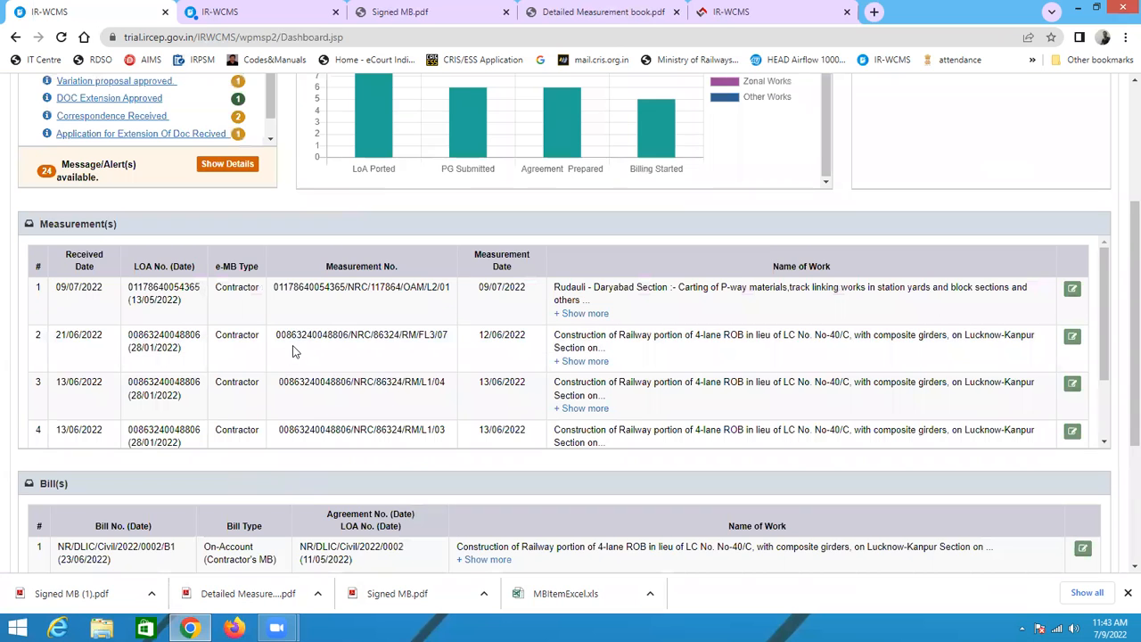
scroll(237, 342, up, 2)
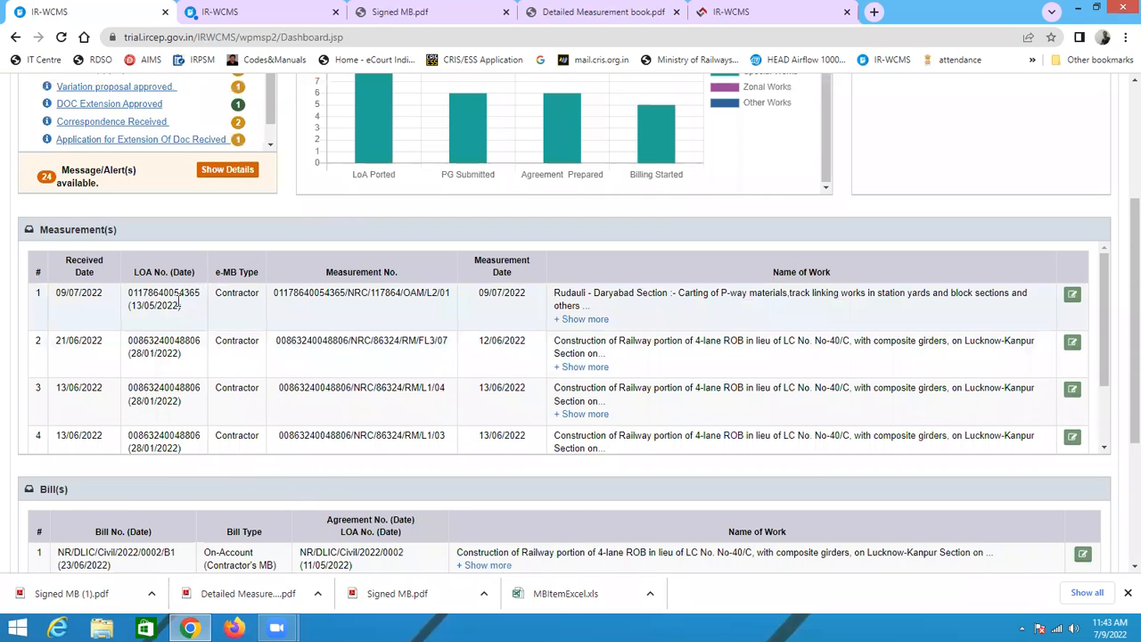
click(1072, 295)
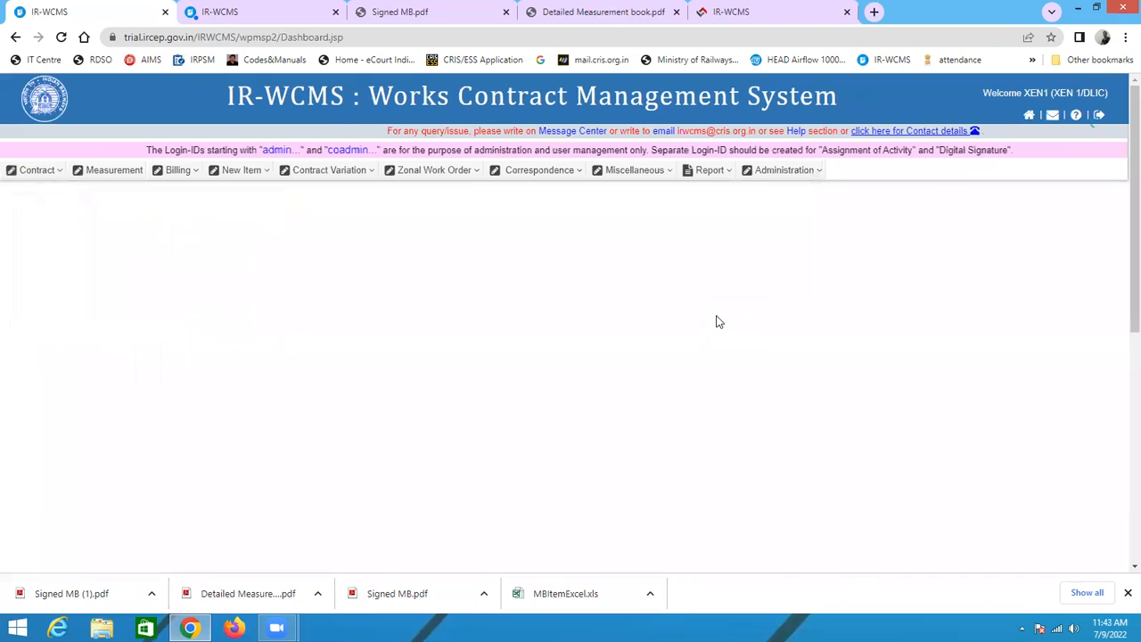
scroll(720, 321, down, 4)
scroll(929, 482, down, 2)
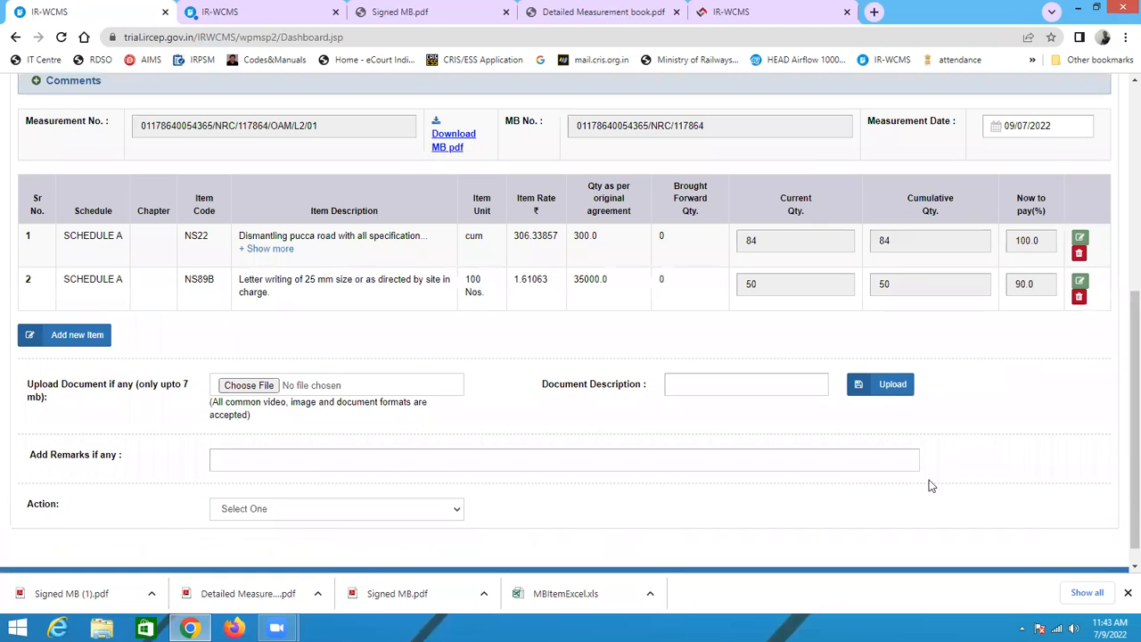
click(1080, 216)
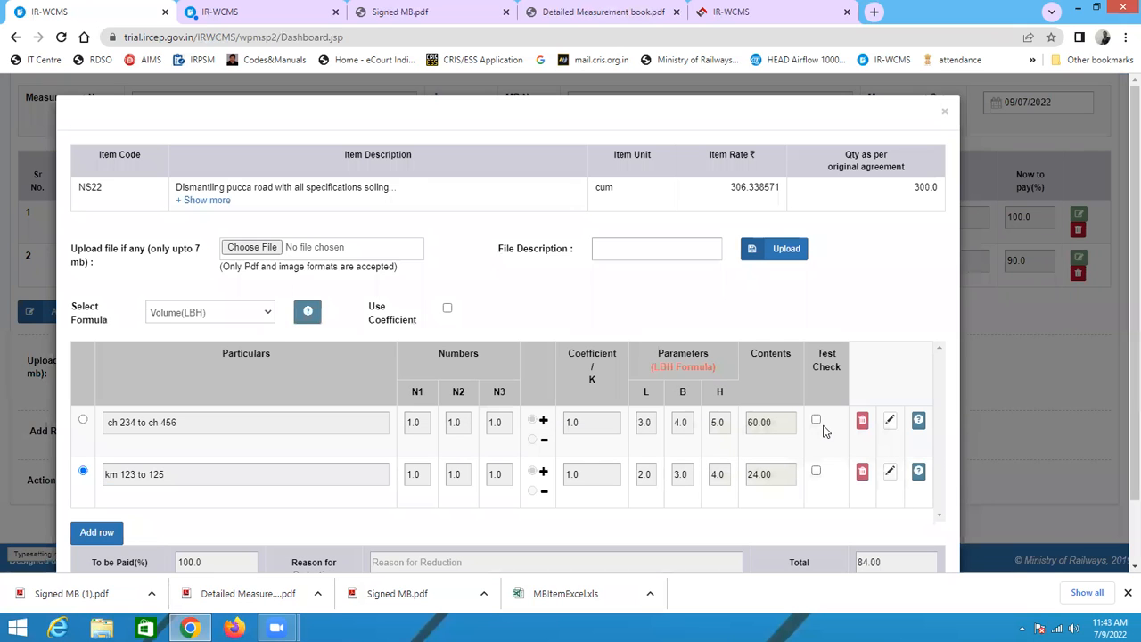
click(818, 423)
click(817, 473)
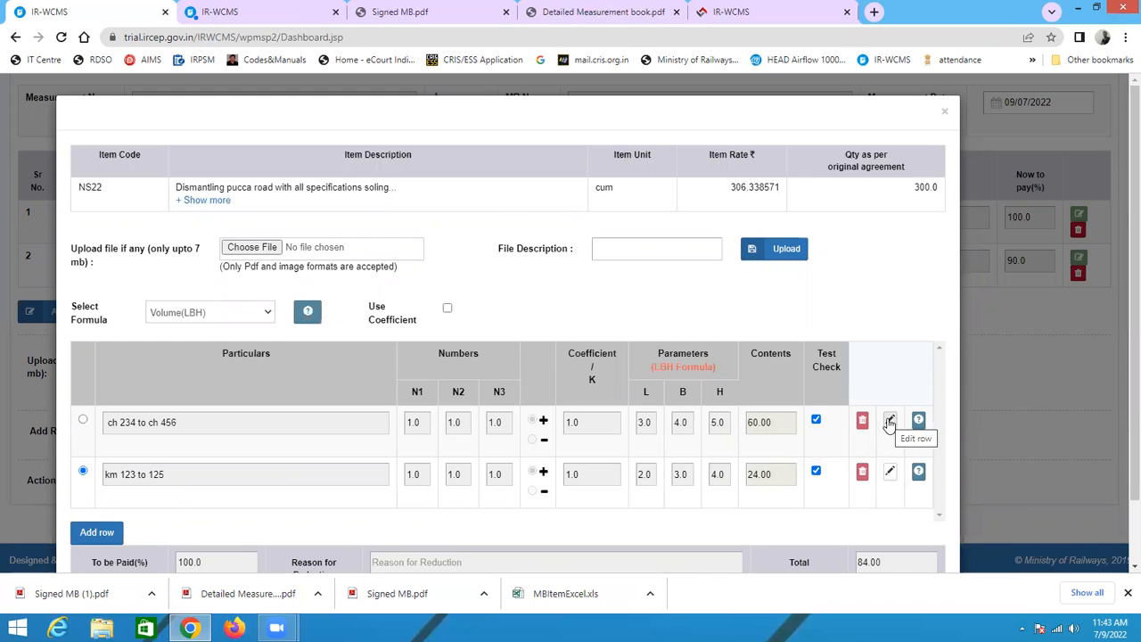
click(817, 473)
scroll(818, 401, down, 1)
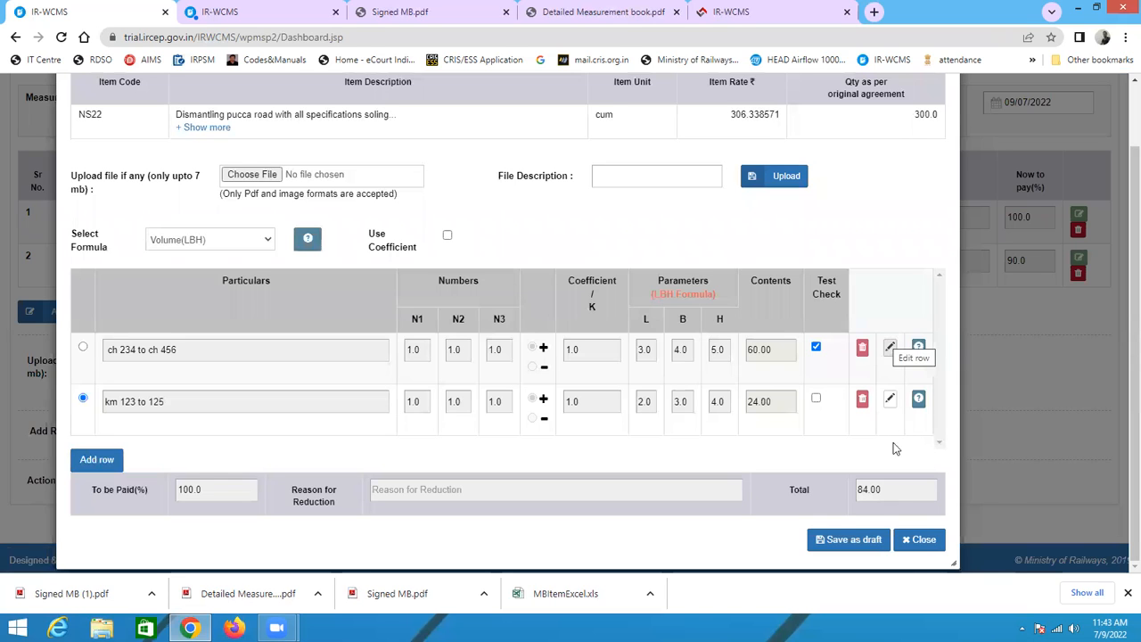
click(861, 540)
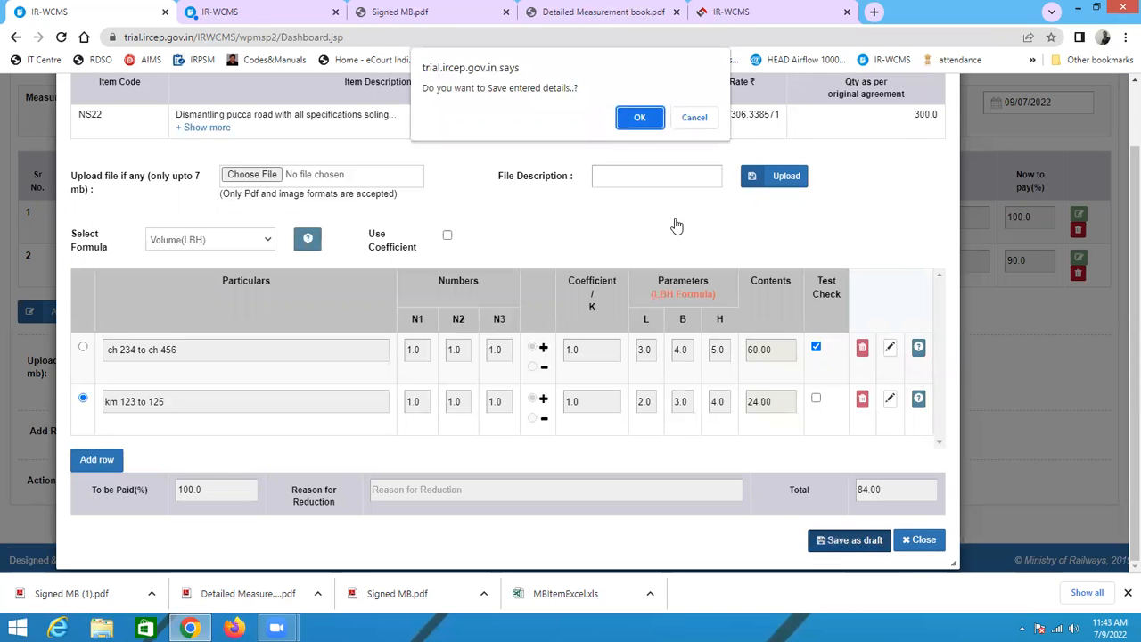
click(643, 119)
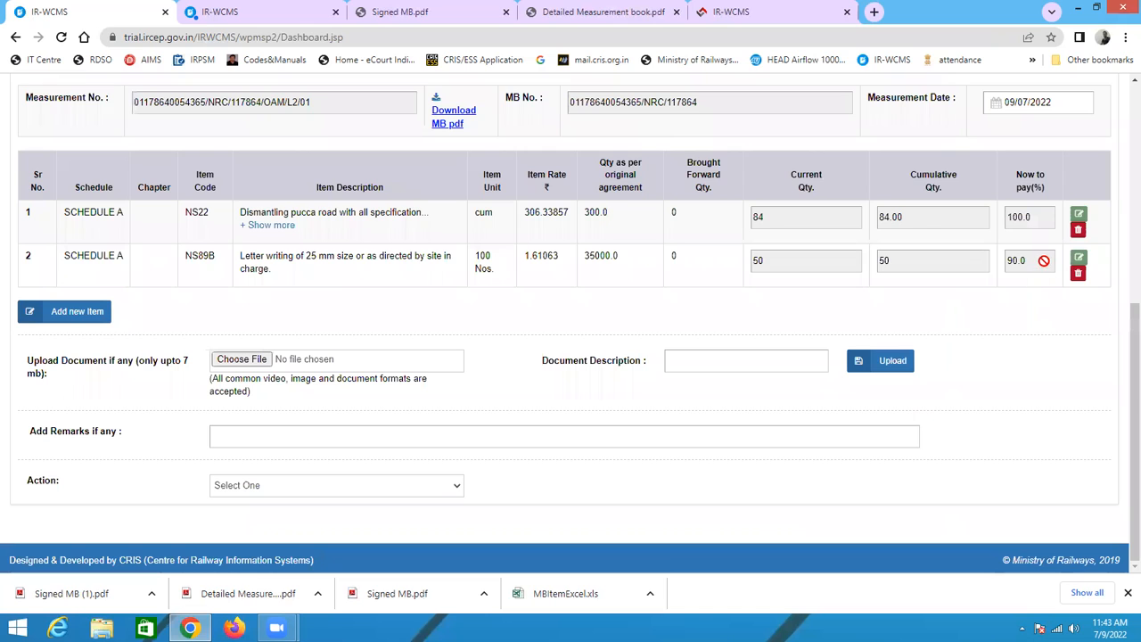
Step: Test-check the GZB station row of item NS89B and save it as draft
click(1078, 260)
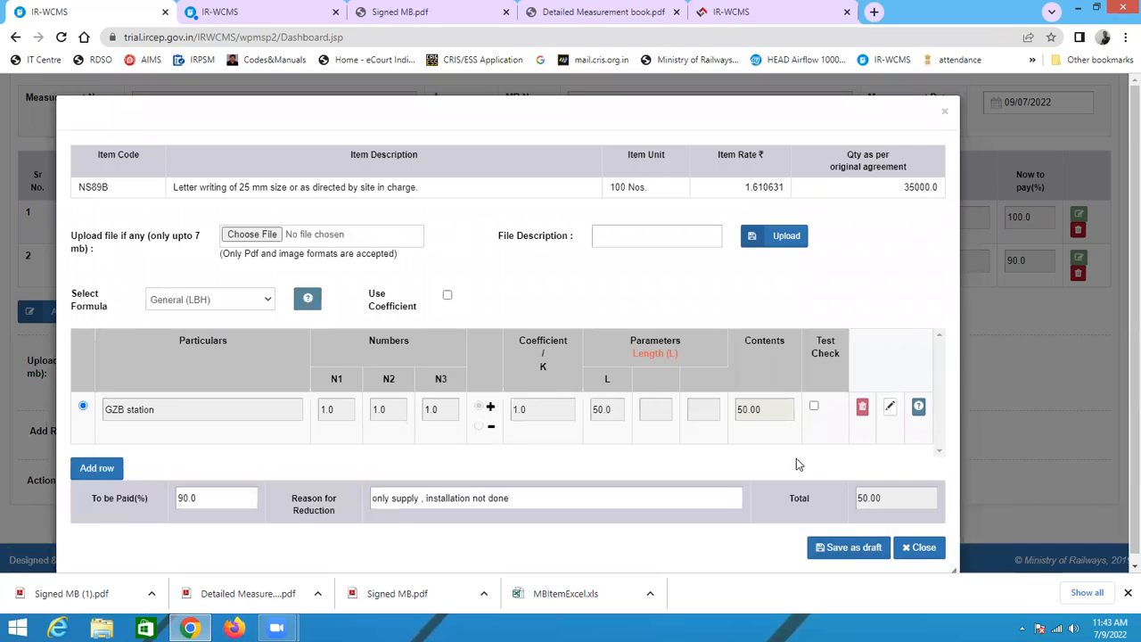
click(852, 550)
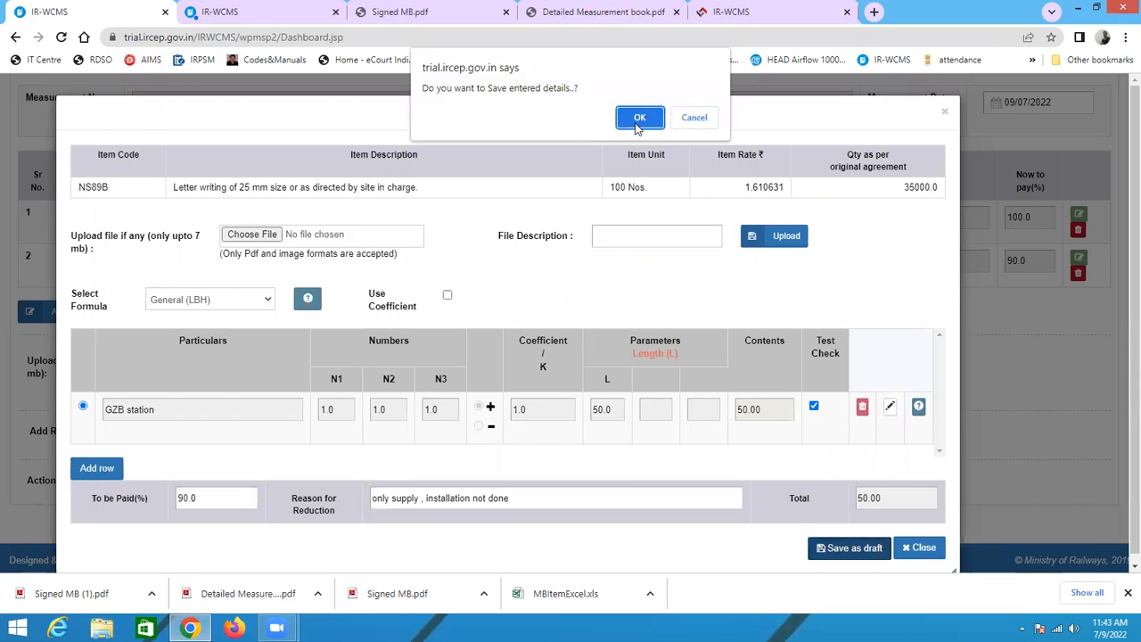
key(Return)
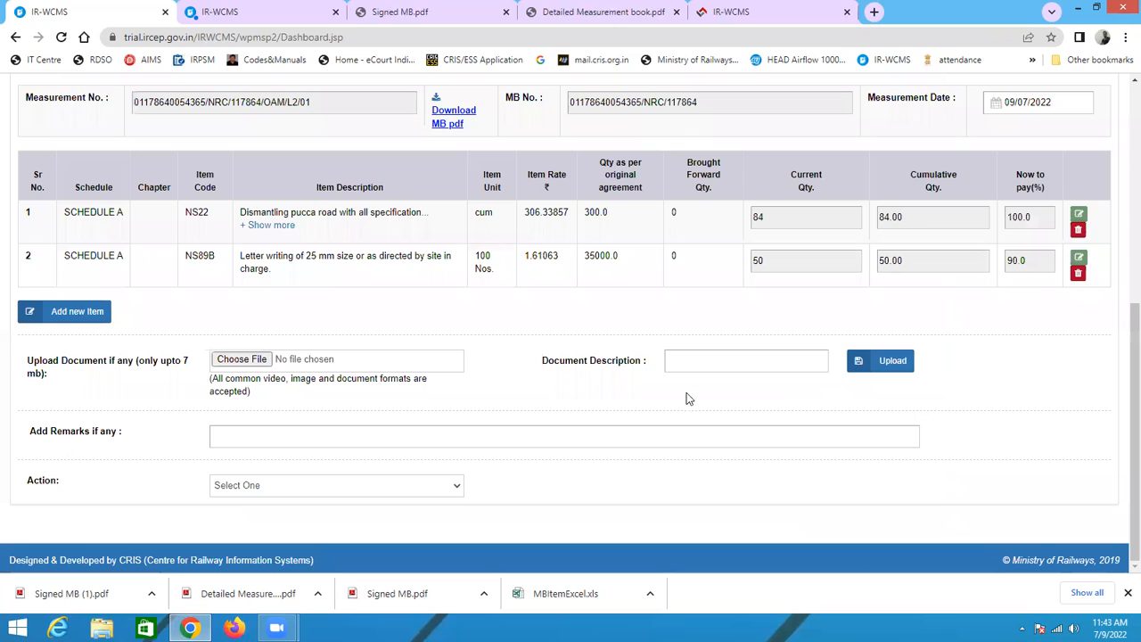
Step: Set the measurement action to 'Measurement finalised.'
click(330, 491)
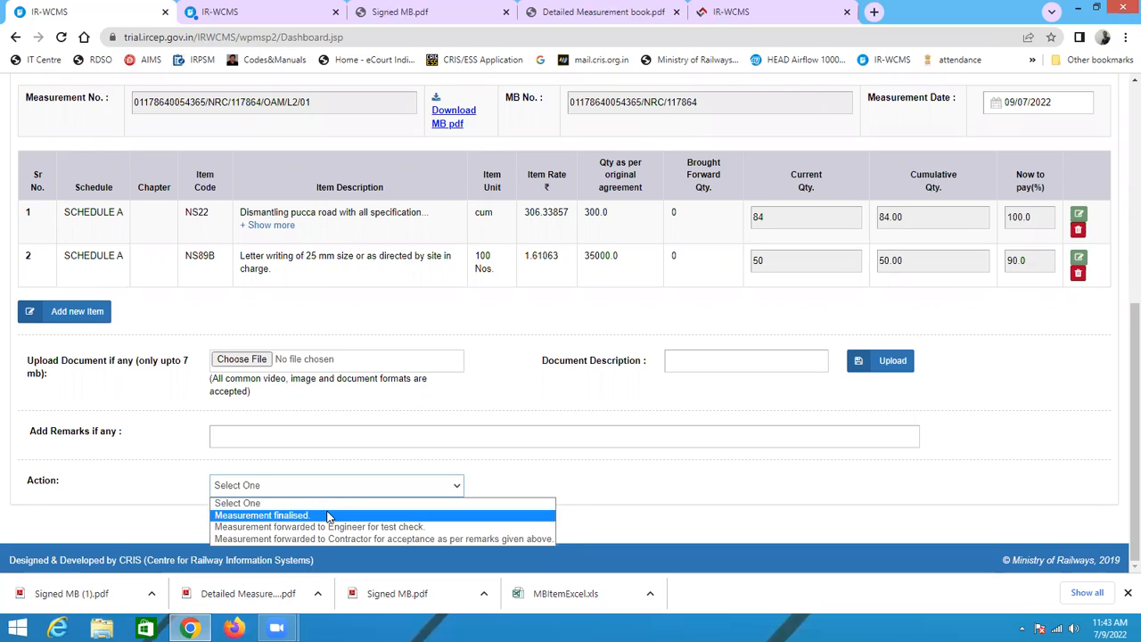
click(328, 516)
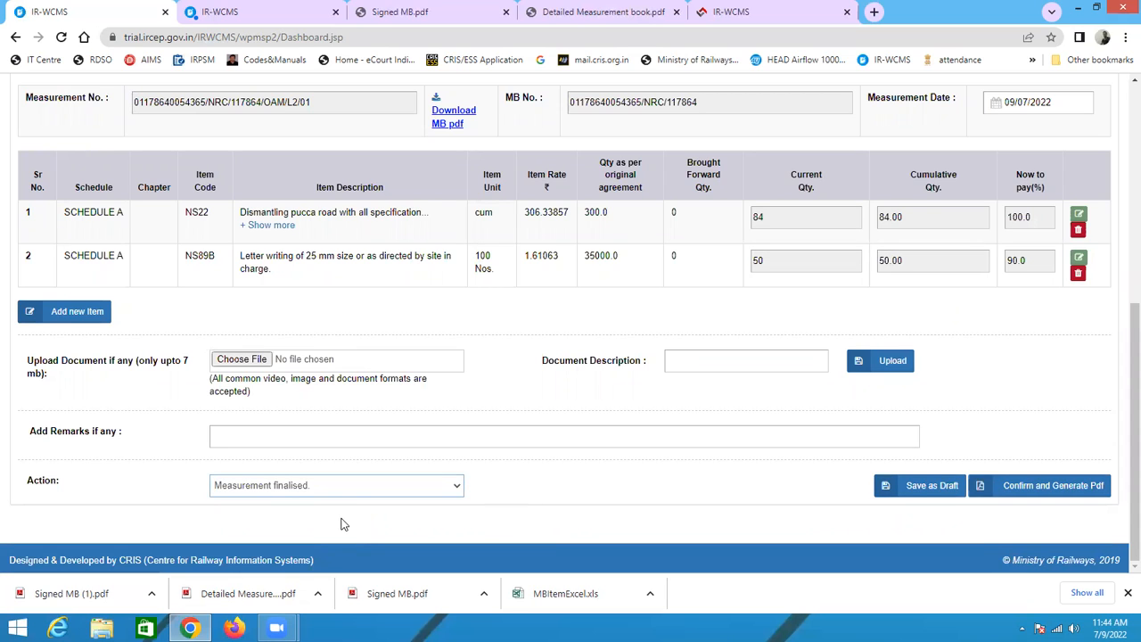
click(346, 491)
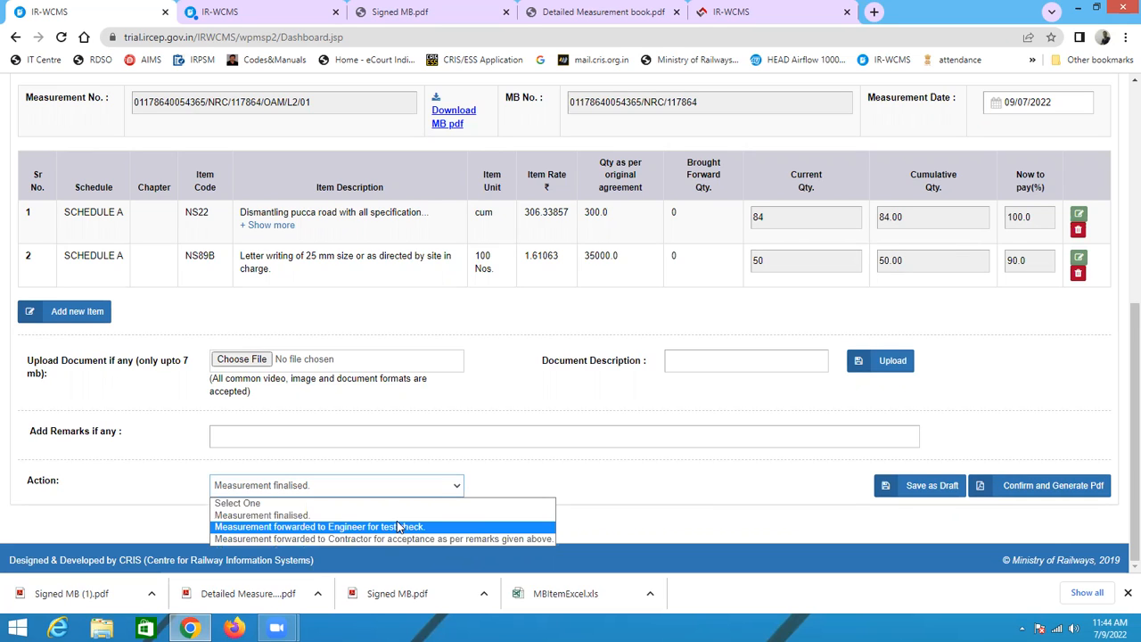
click(306, 517)
click(309, 434)
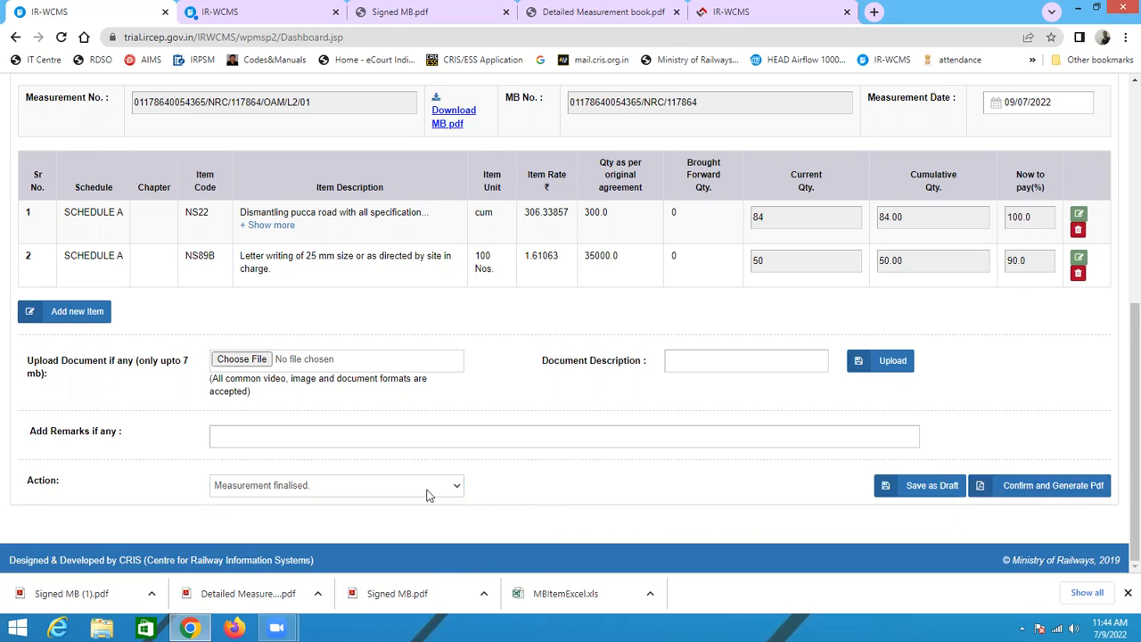
click(338, 493)
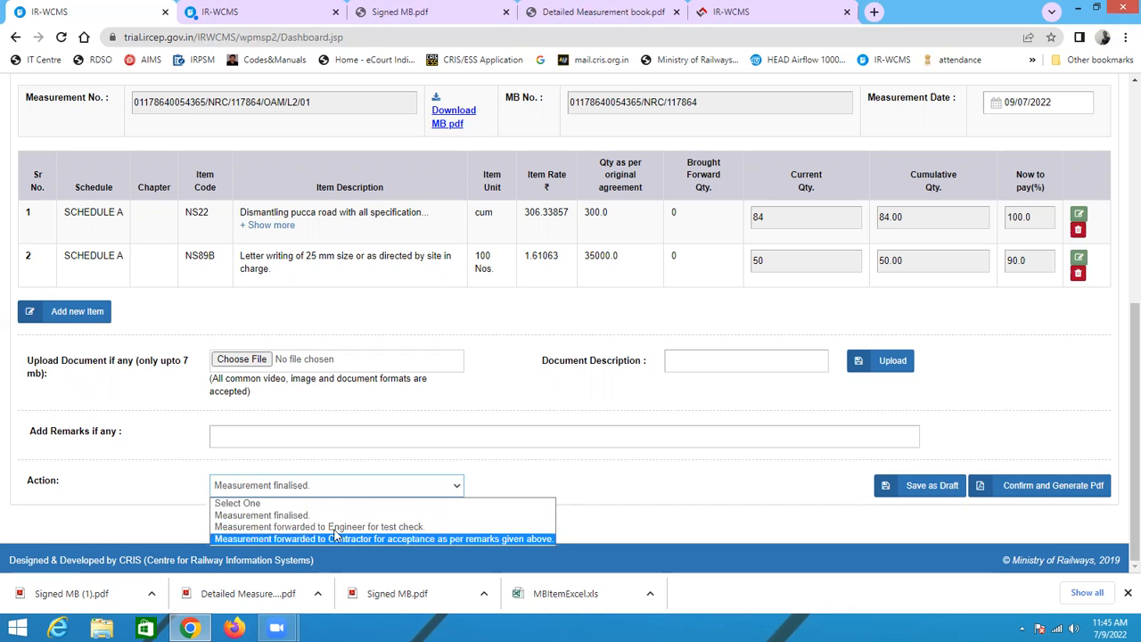
click(278, 516)
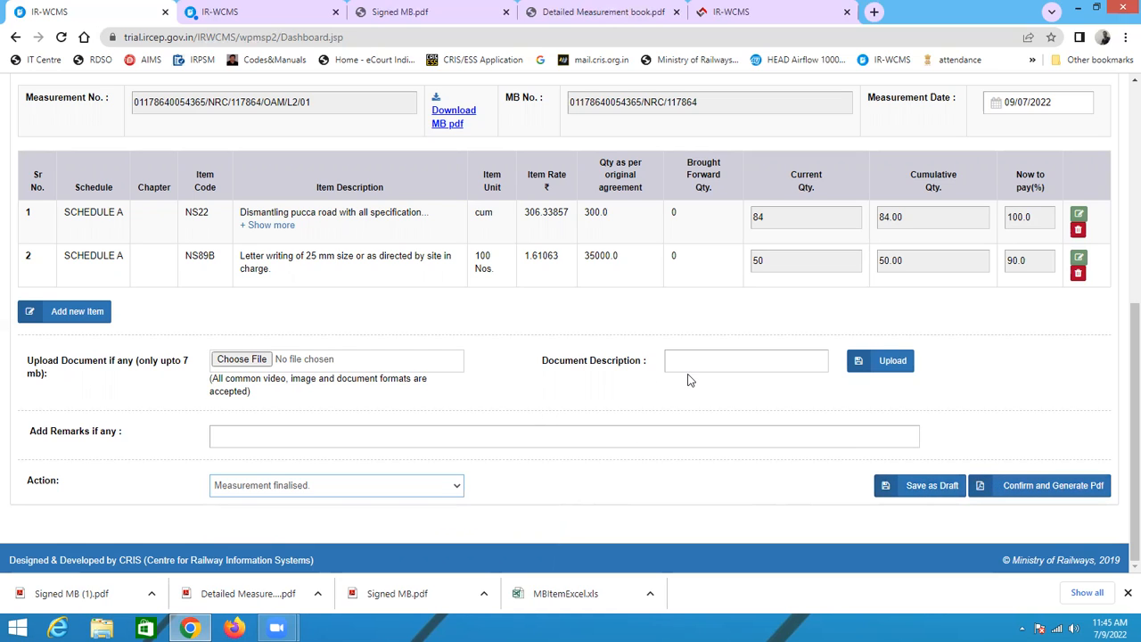
Step: Confirm the finalised measurement and generate its PDF, accepting the confirmation
click(1084, 495)
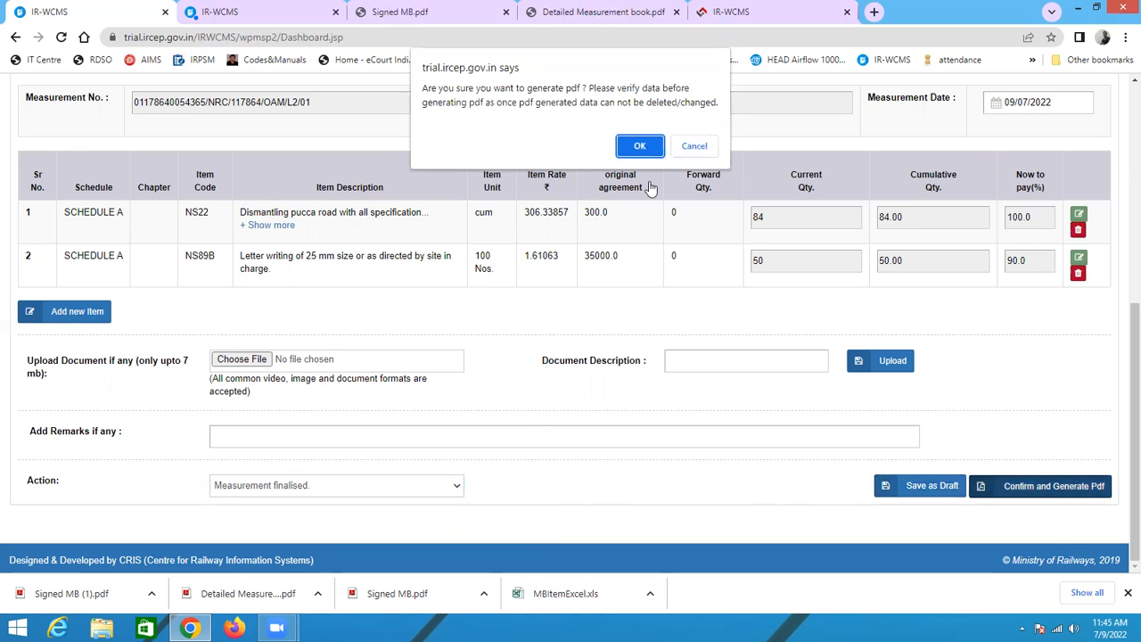
click(640, 146)
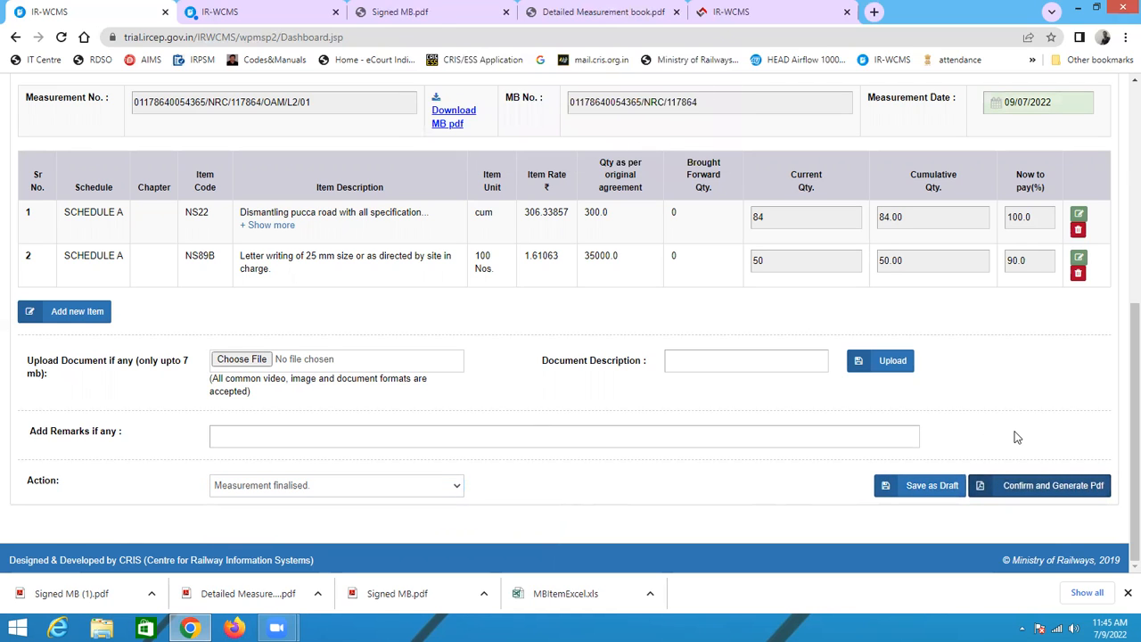
click(1035, 494)
click(644, 148)
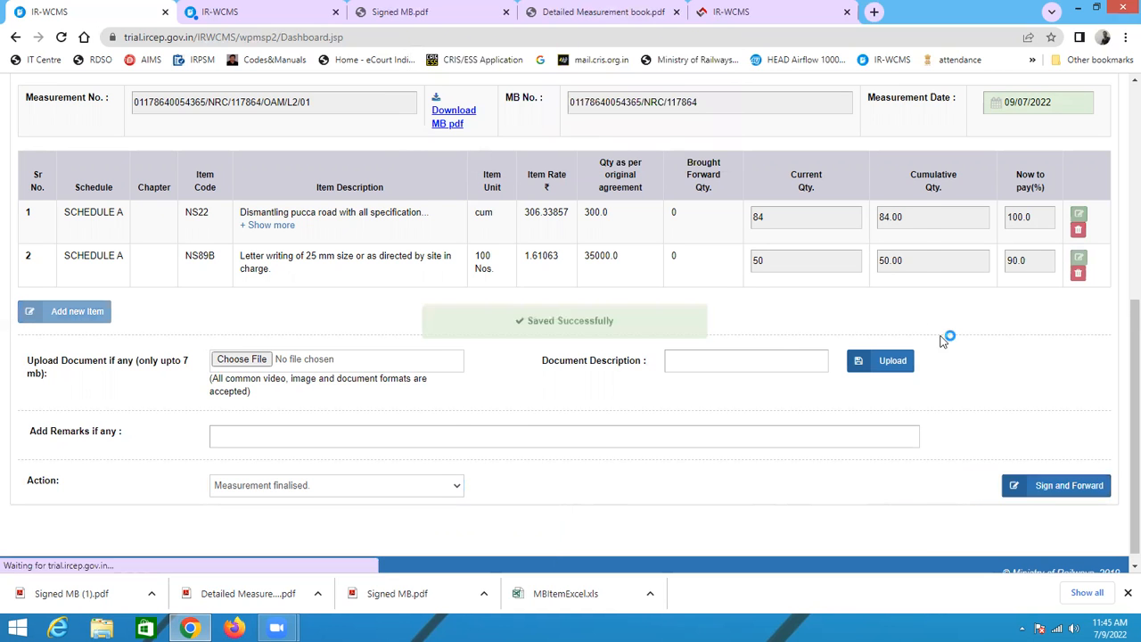
Step: Sign and forward the finalised measurement, saving the signed MB PDF in the irwcms folder
click(802, 526)
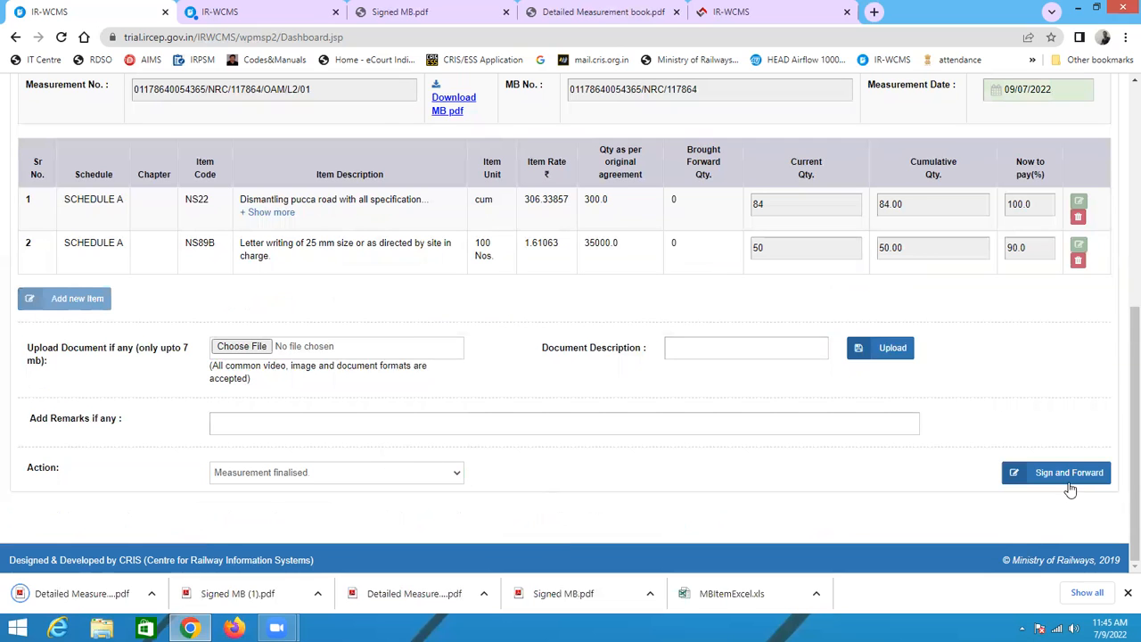
click(1066, 481)
click(631, 145)
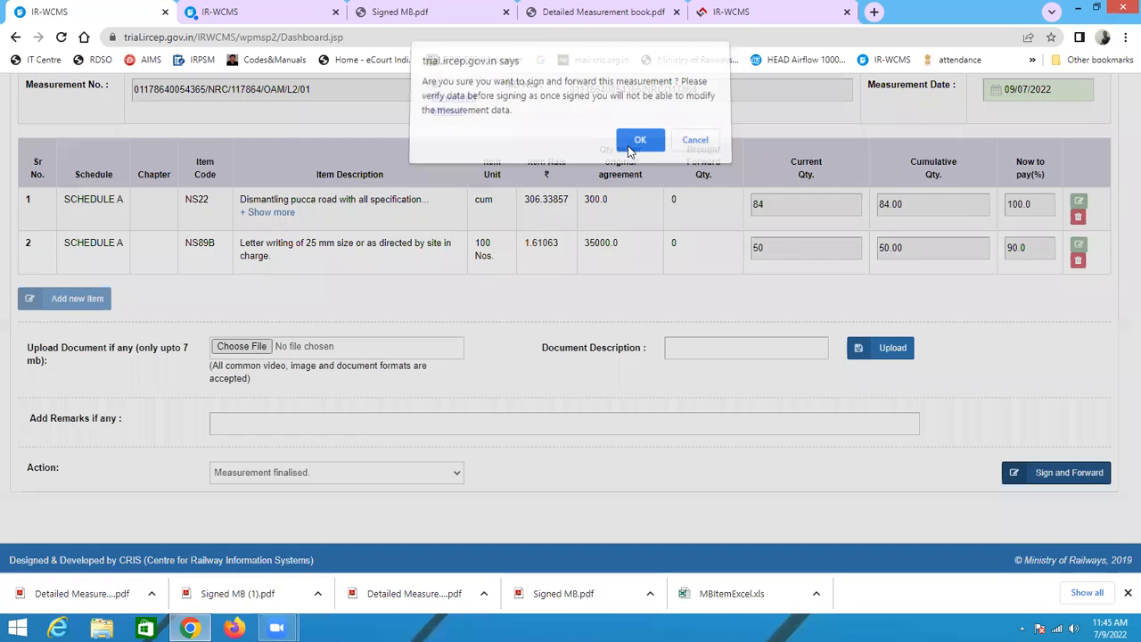
click(518, 366)
click(673, 437)
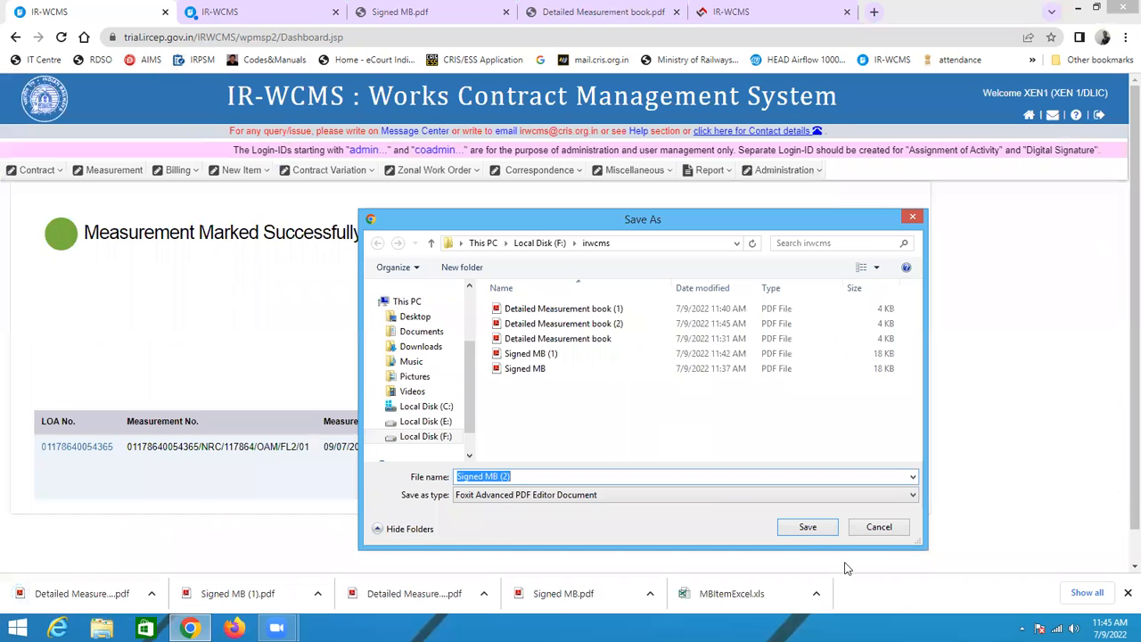
click(809, 533)
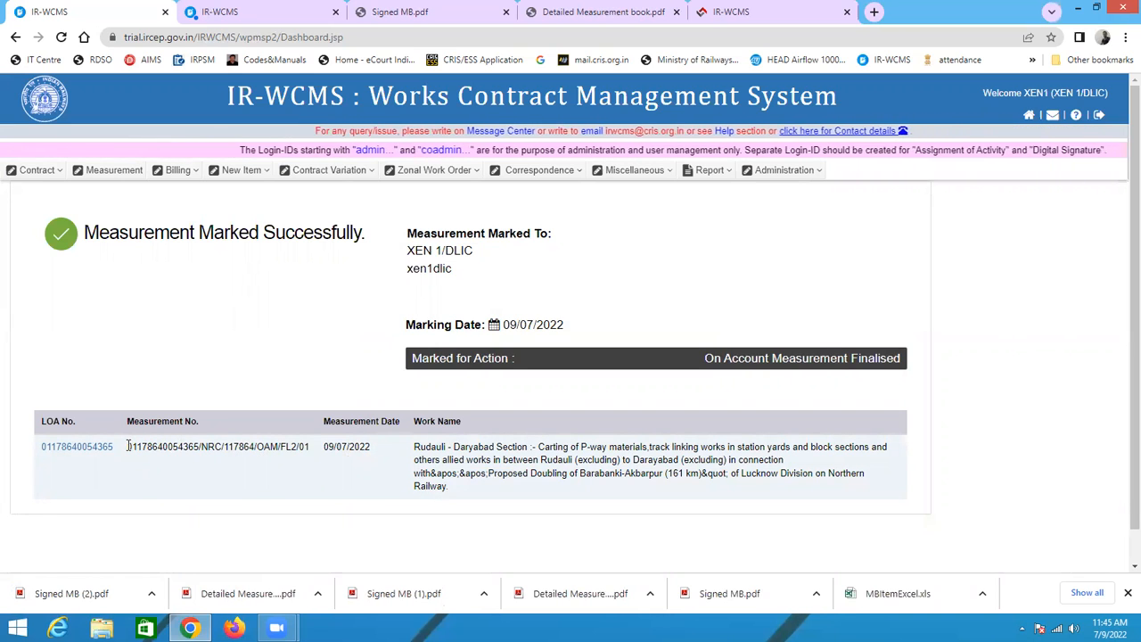
Step: Examine the measurement number segments and the marked-to details on the confirmation page
drag(129, 445, 189, 458)
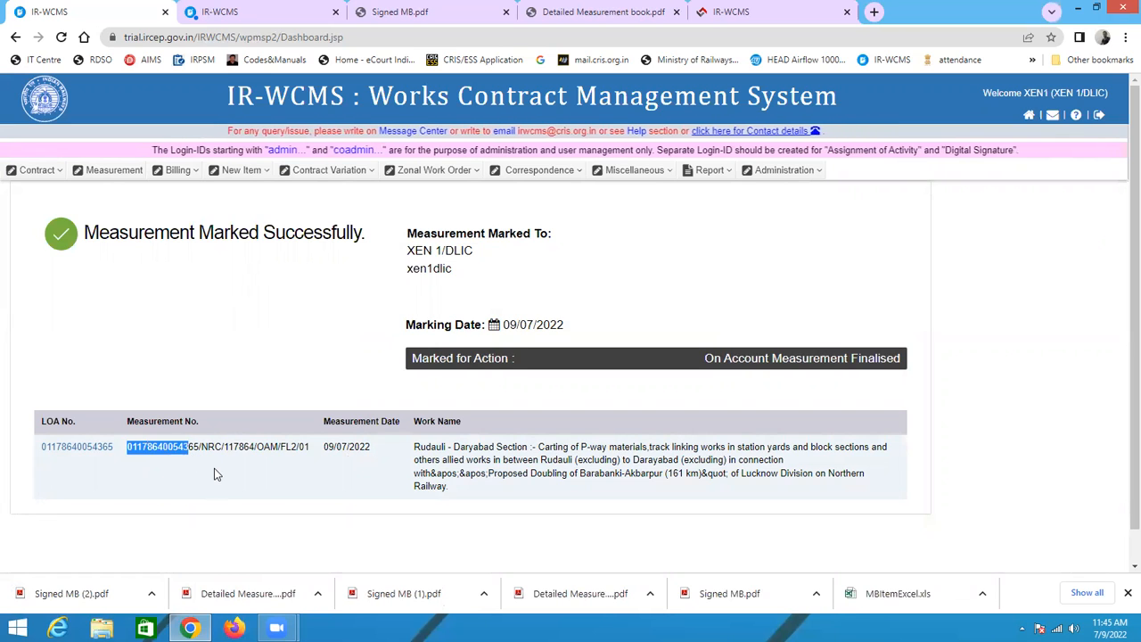
click(213, 468)
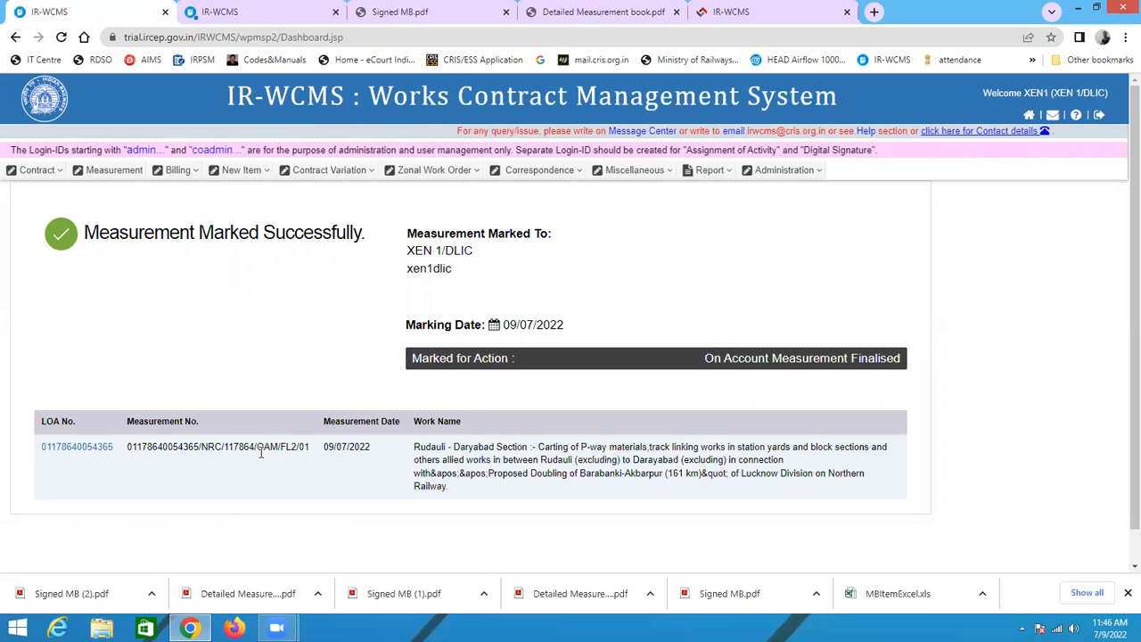
drag(257, 446, 283, 461)
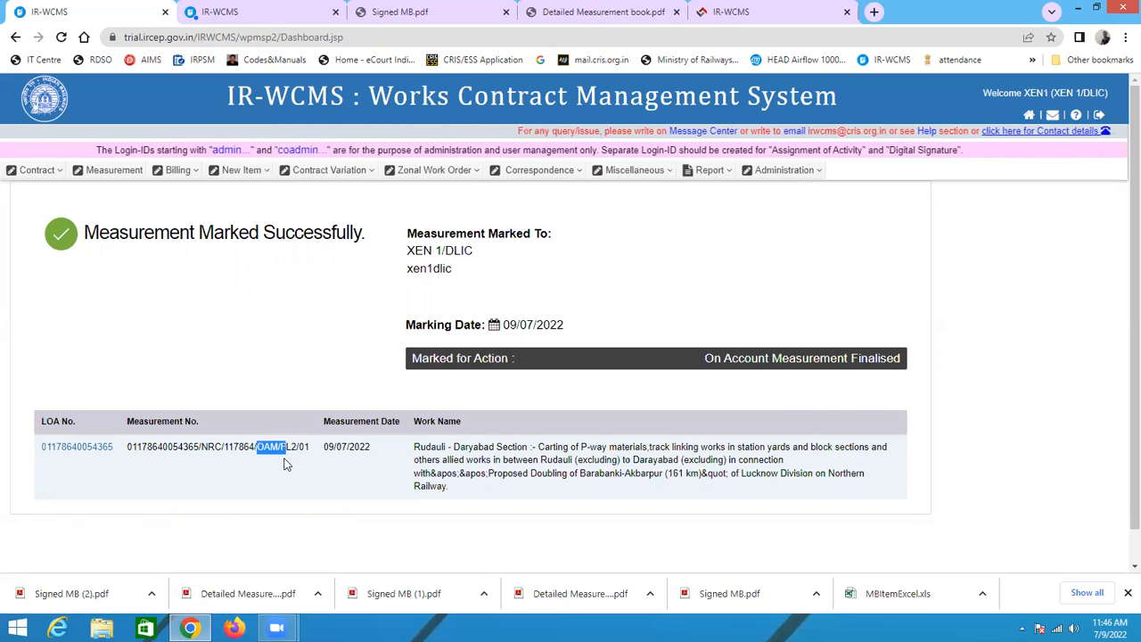
click(301, 468)
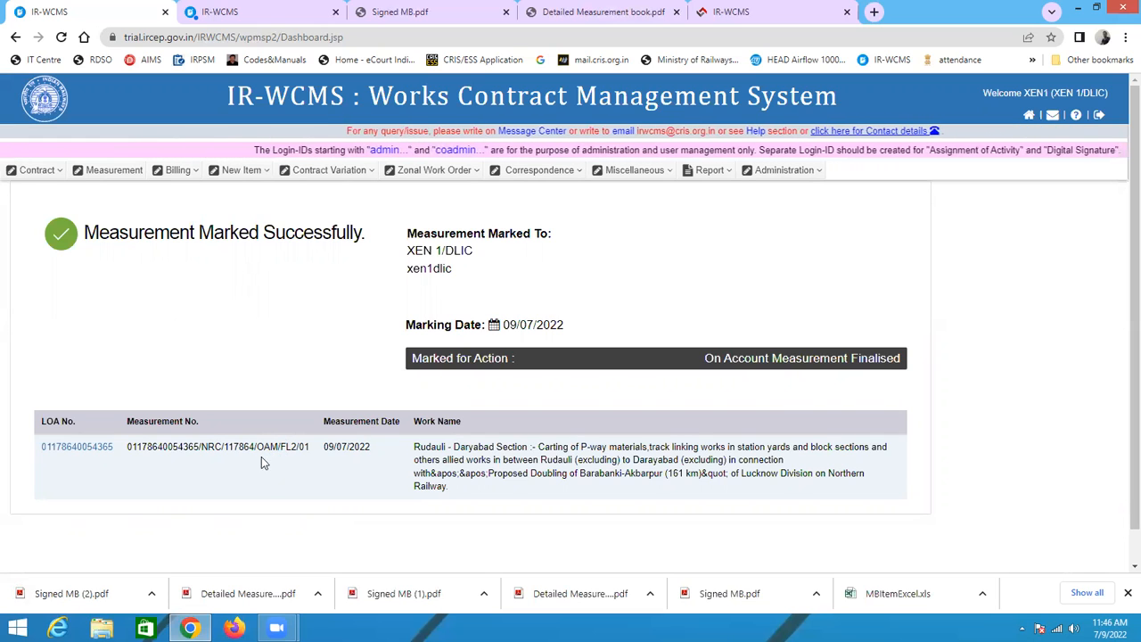
drag(257, 448, 274, 450)
click(285, 445)
click(325, 486)
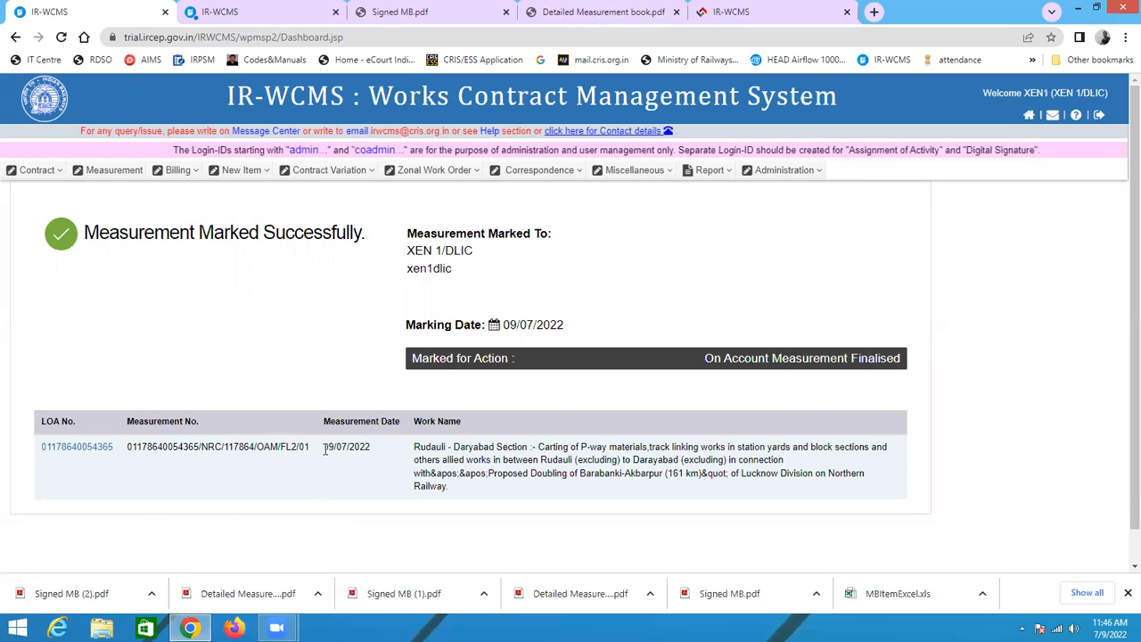
click(311, 468)
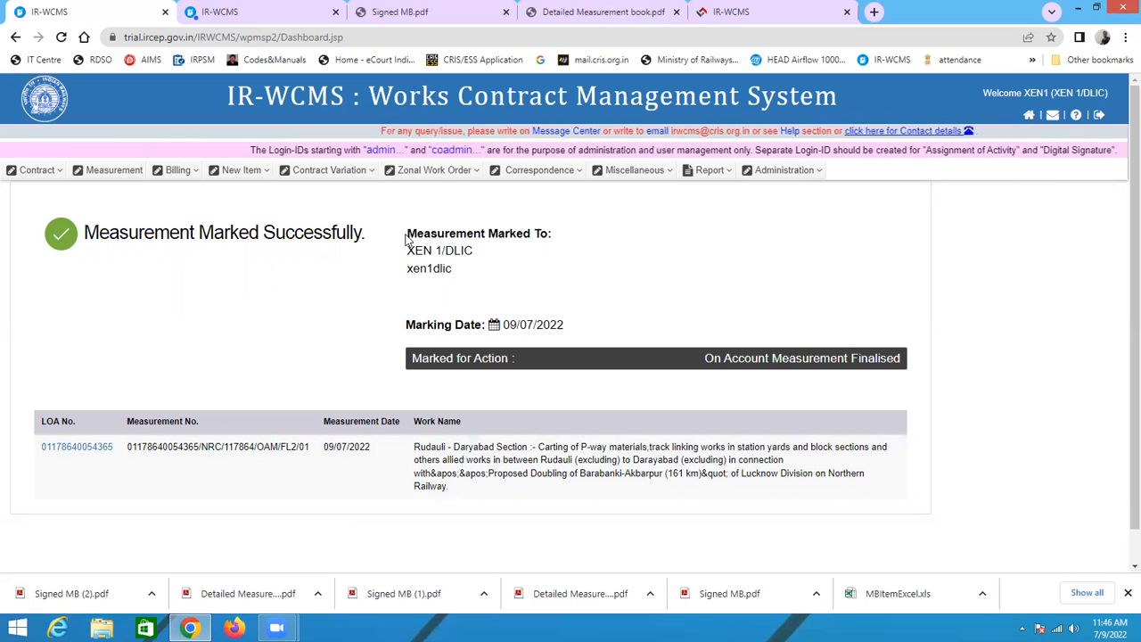
drag(407, 234, 525, 236)
click(580, 242)
click(176, 183)
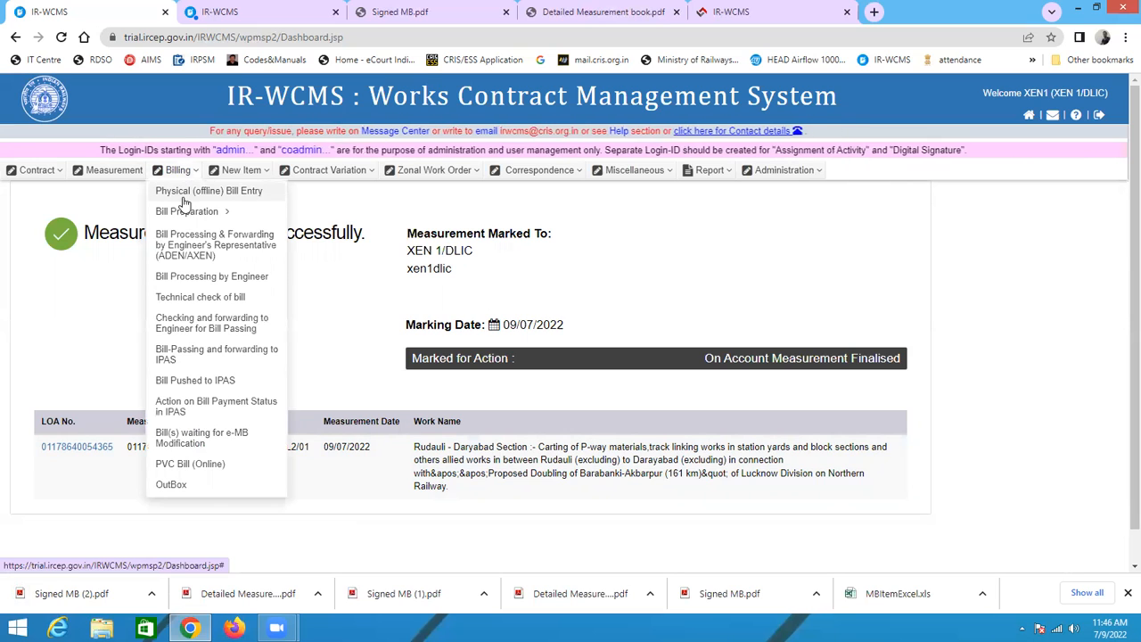
mouse_move(185, 215)
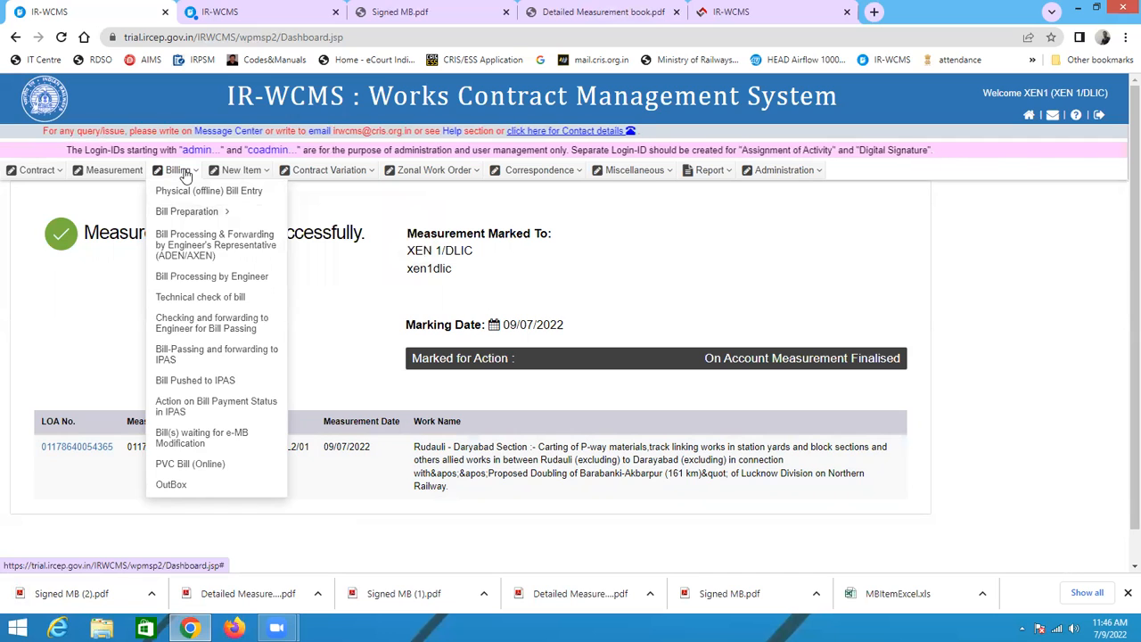
click(81, 175)
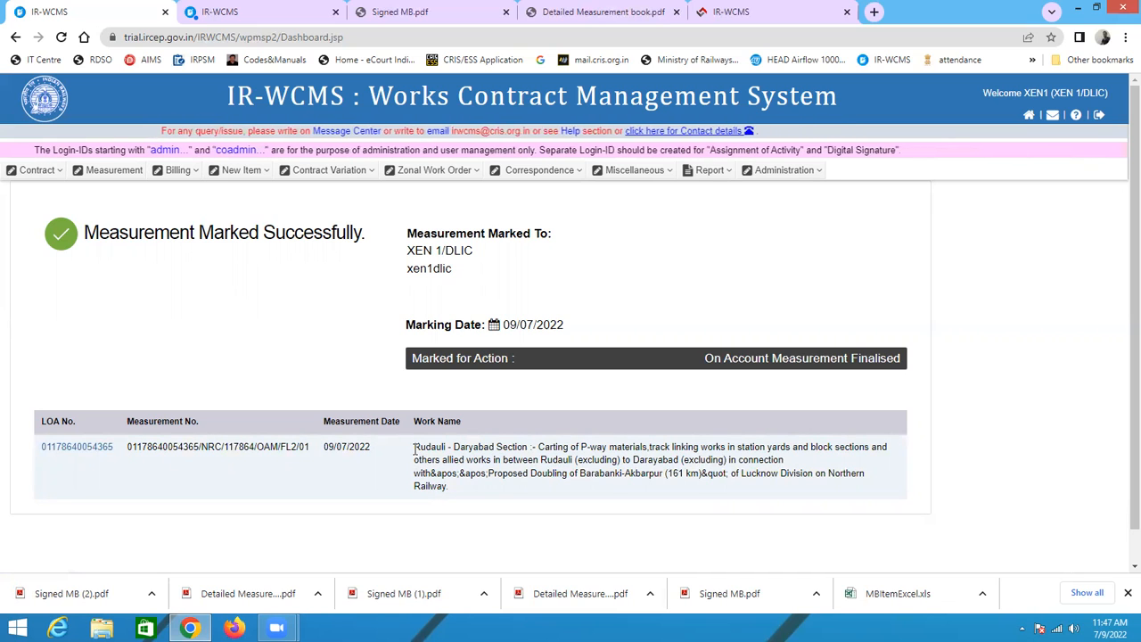
drag(414, 448, 696, 489)
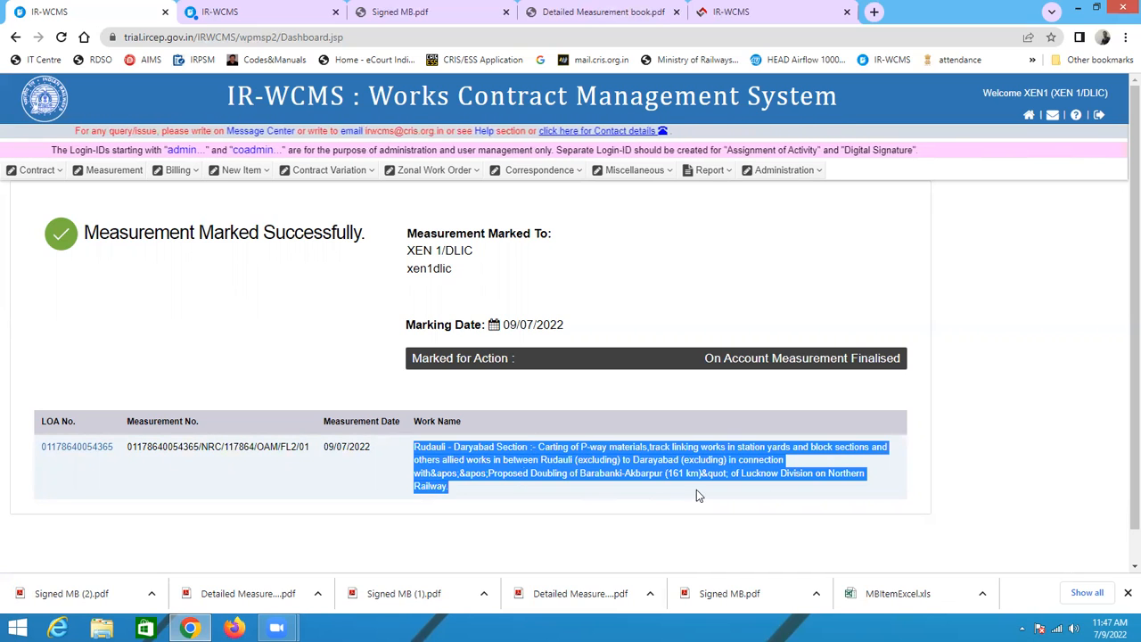
click(952, 463)
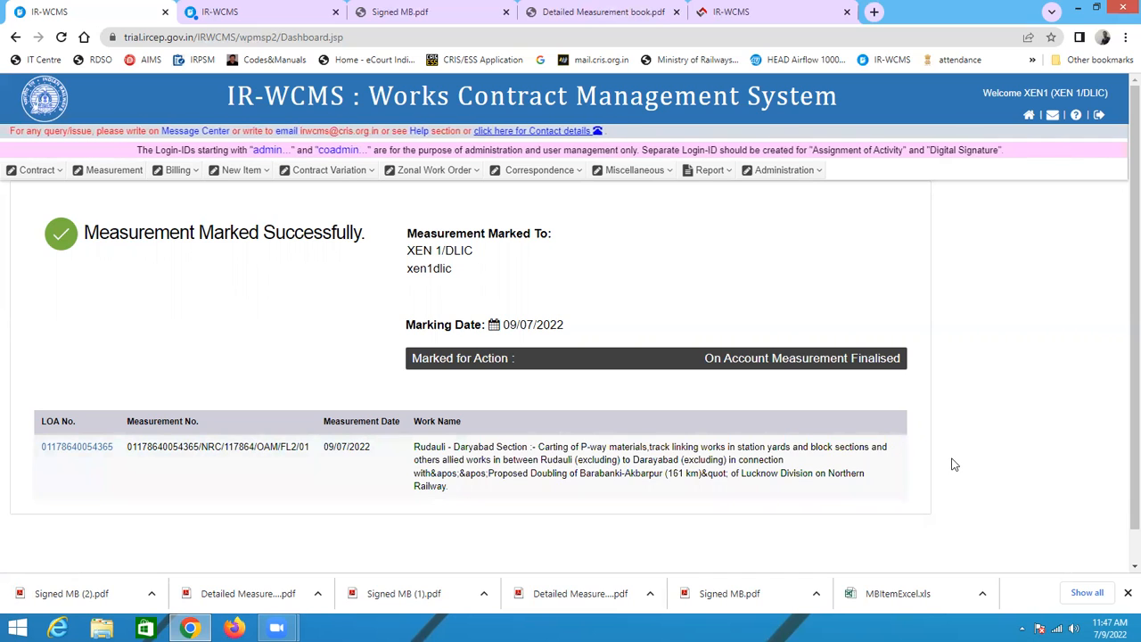